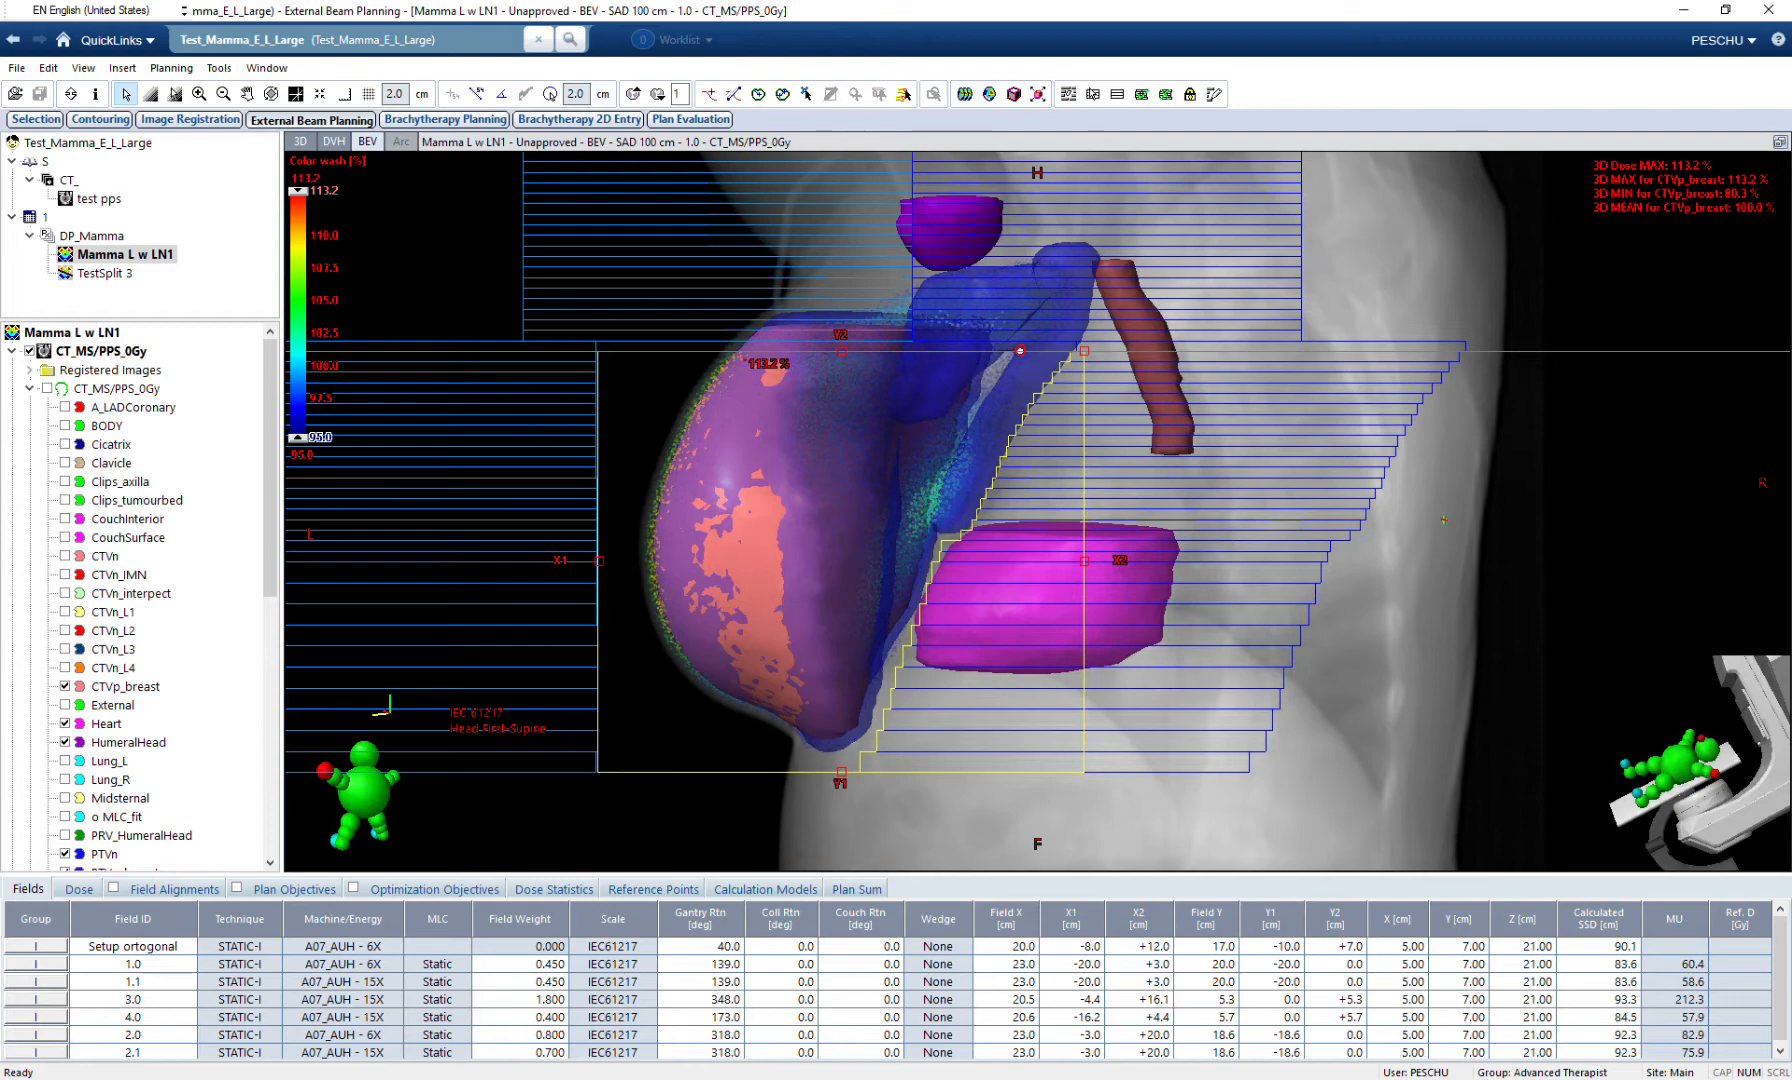
Display the MLC of field 3.0 in the beam's eye view.
scroll(105, 611, "down", 9)
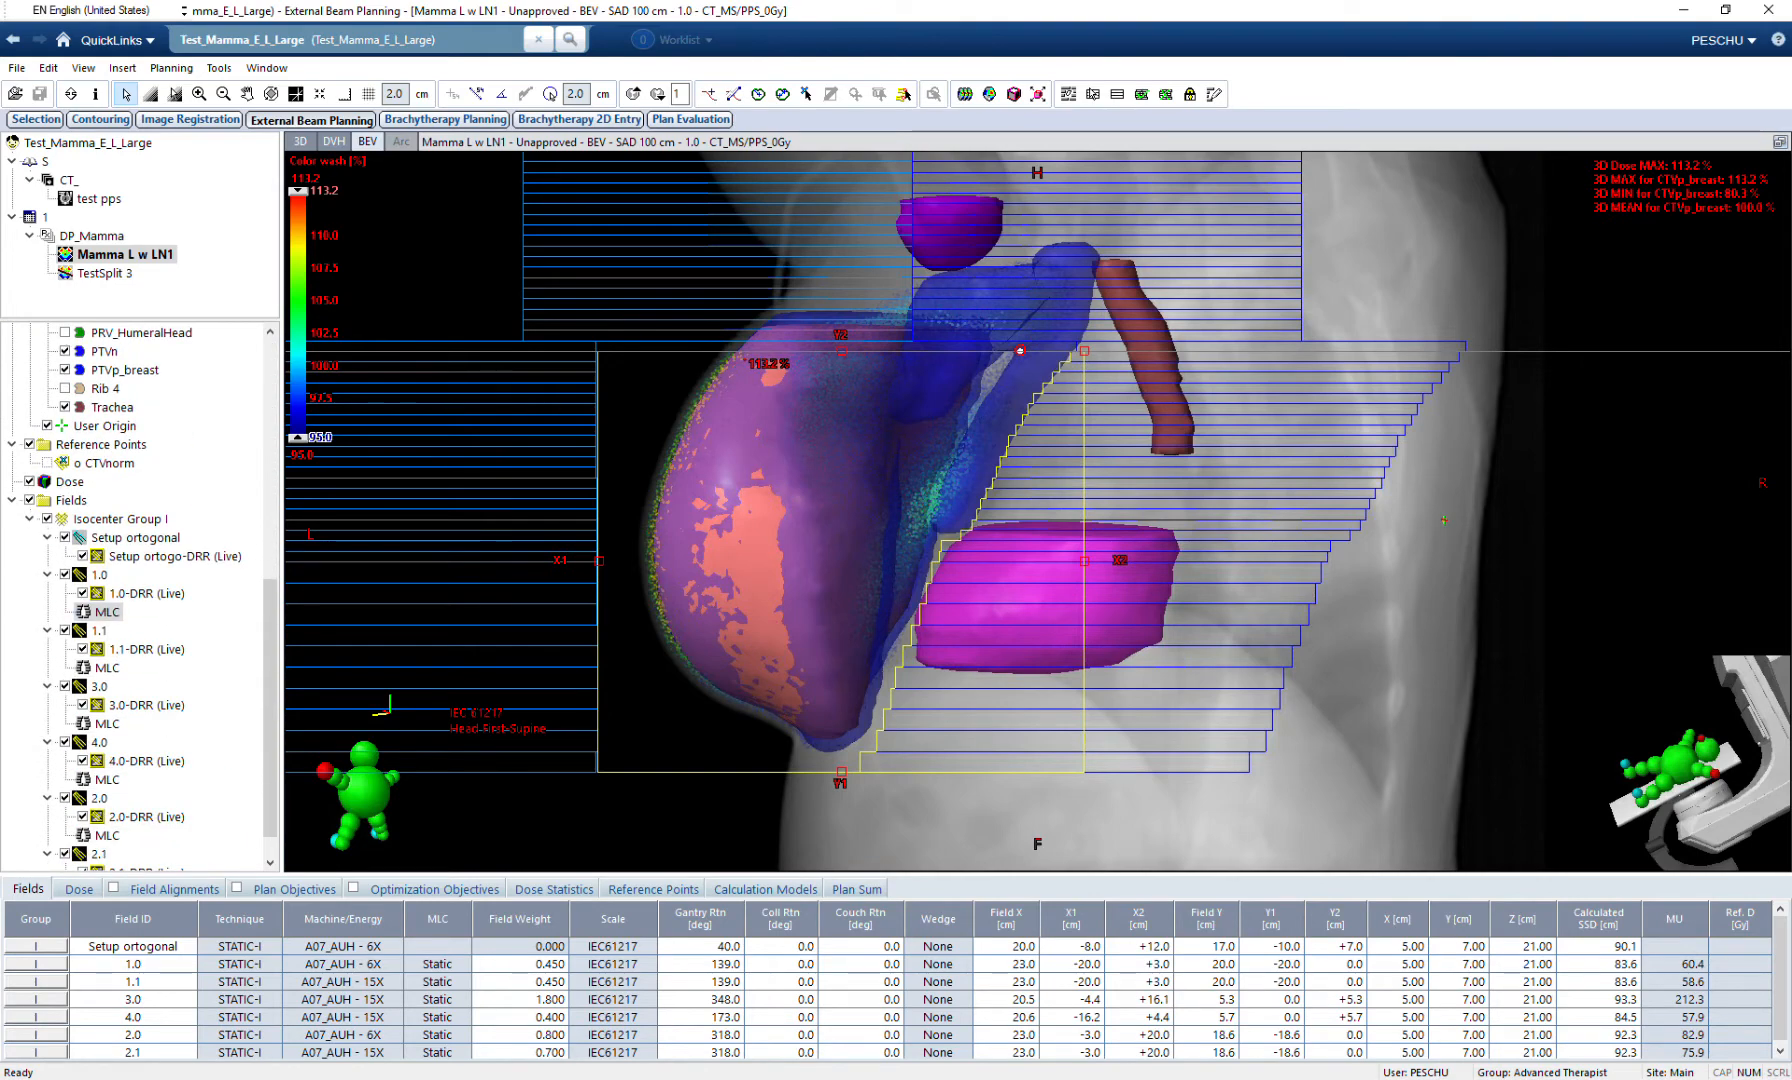
middle_click_drag(1037, 500, 1000, 561)
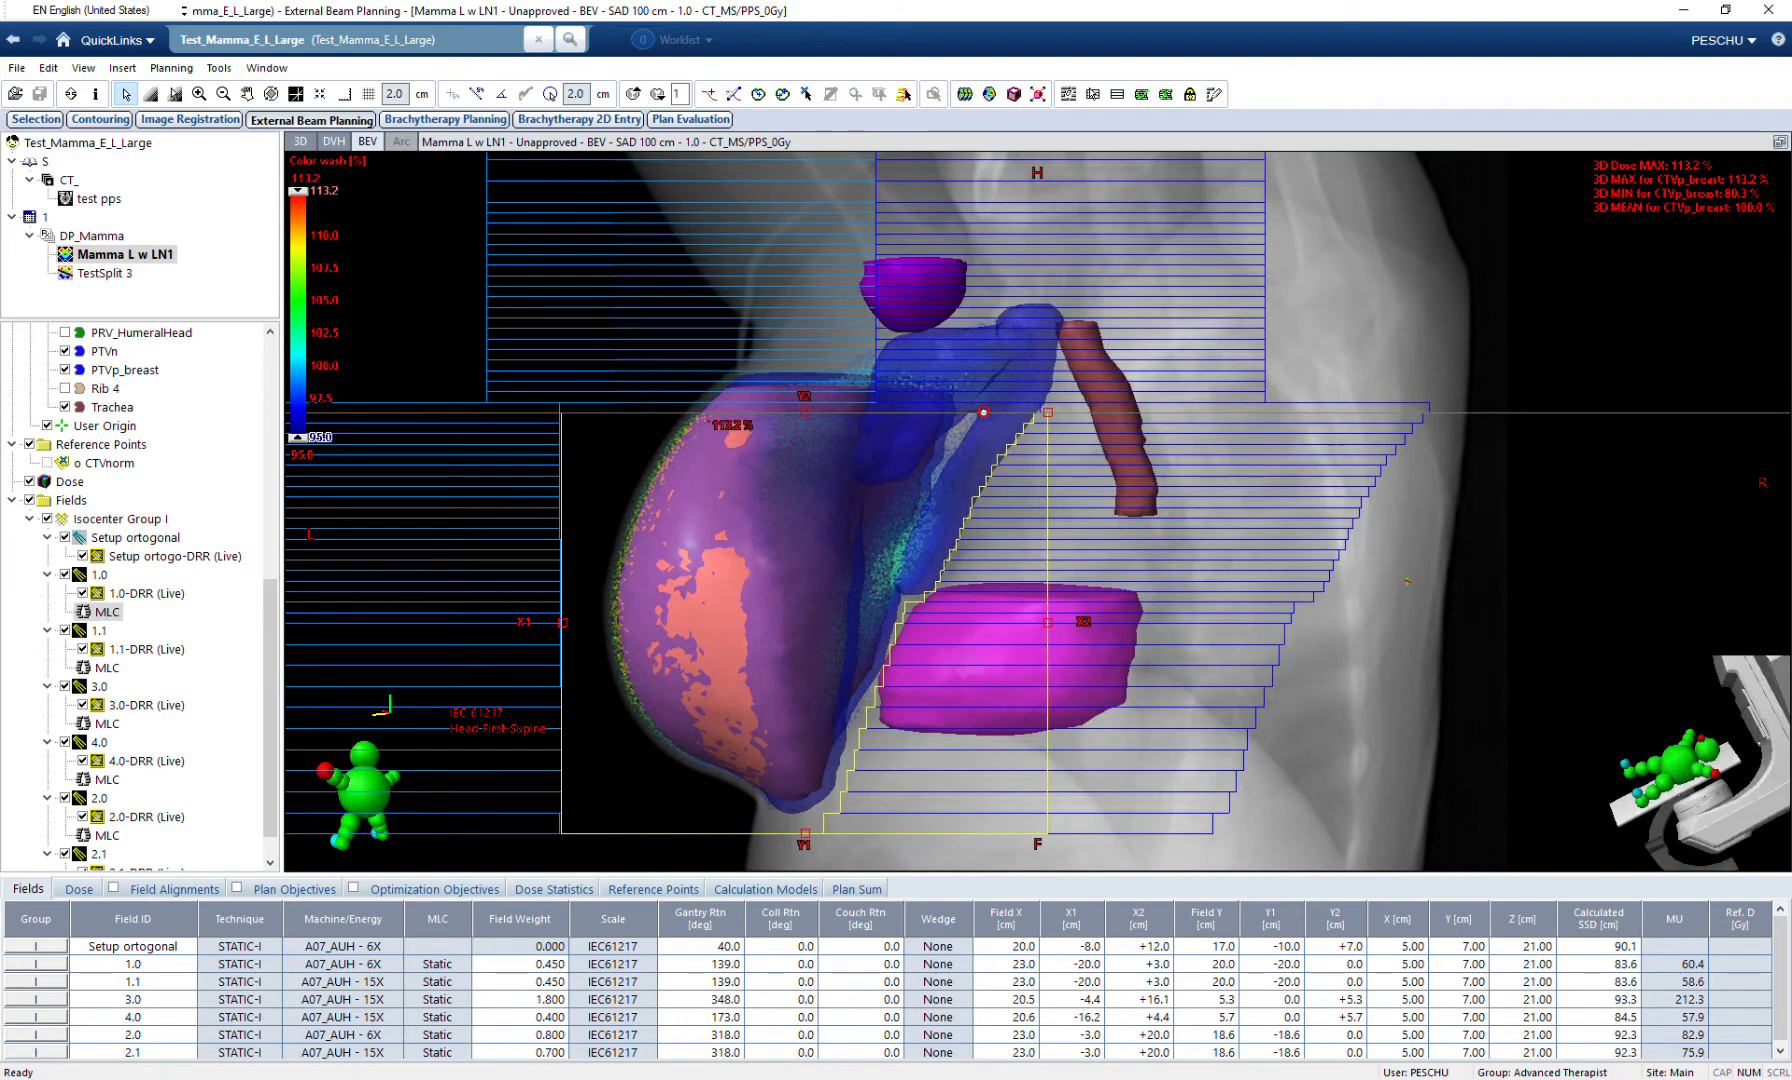
left_click(107, 723)
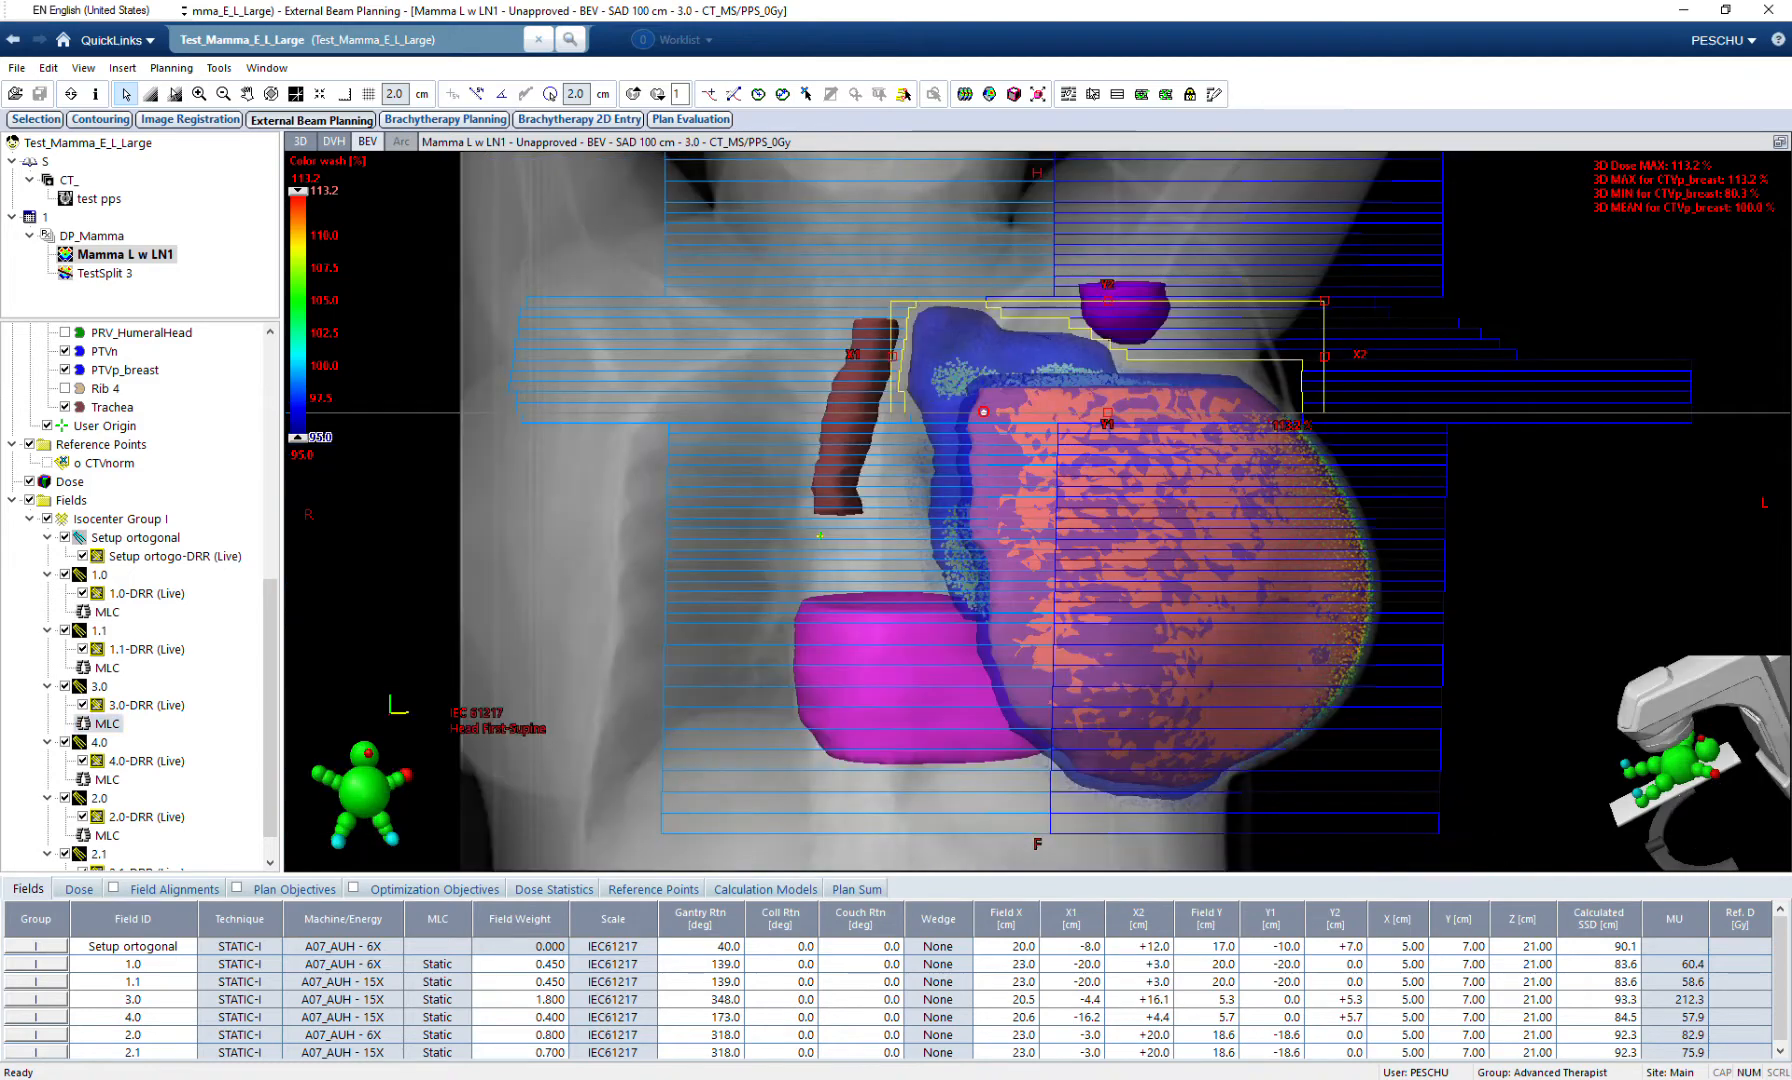
middle_click_drag(1037, 500, 1020, 534)
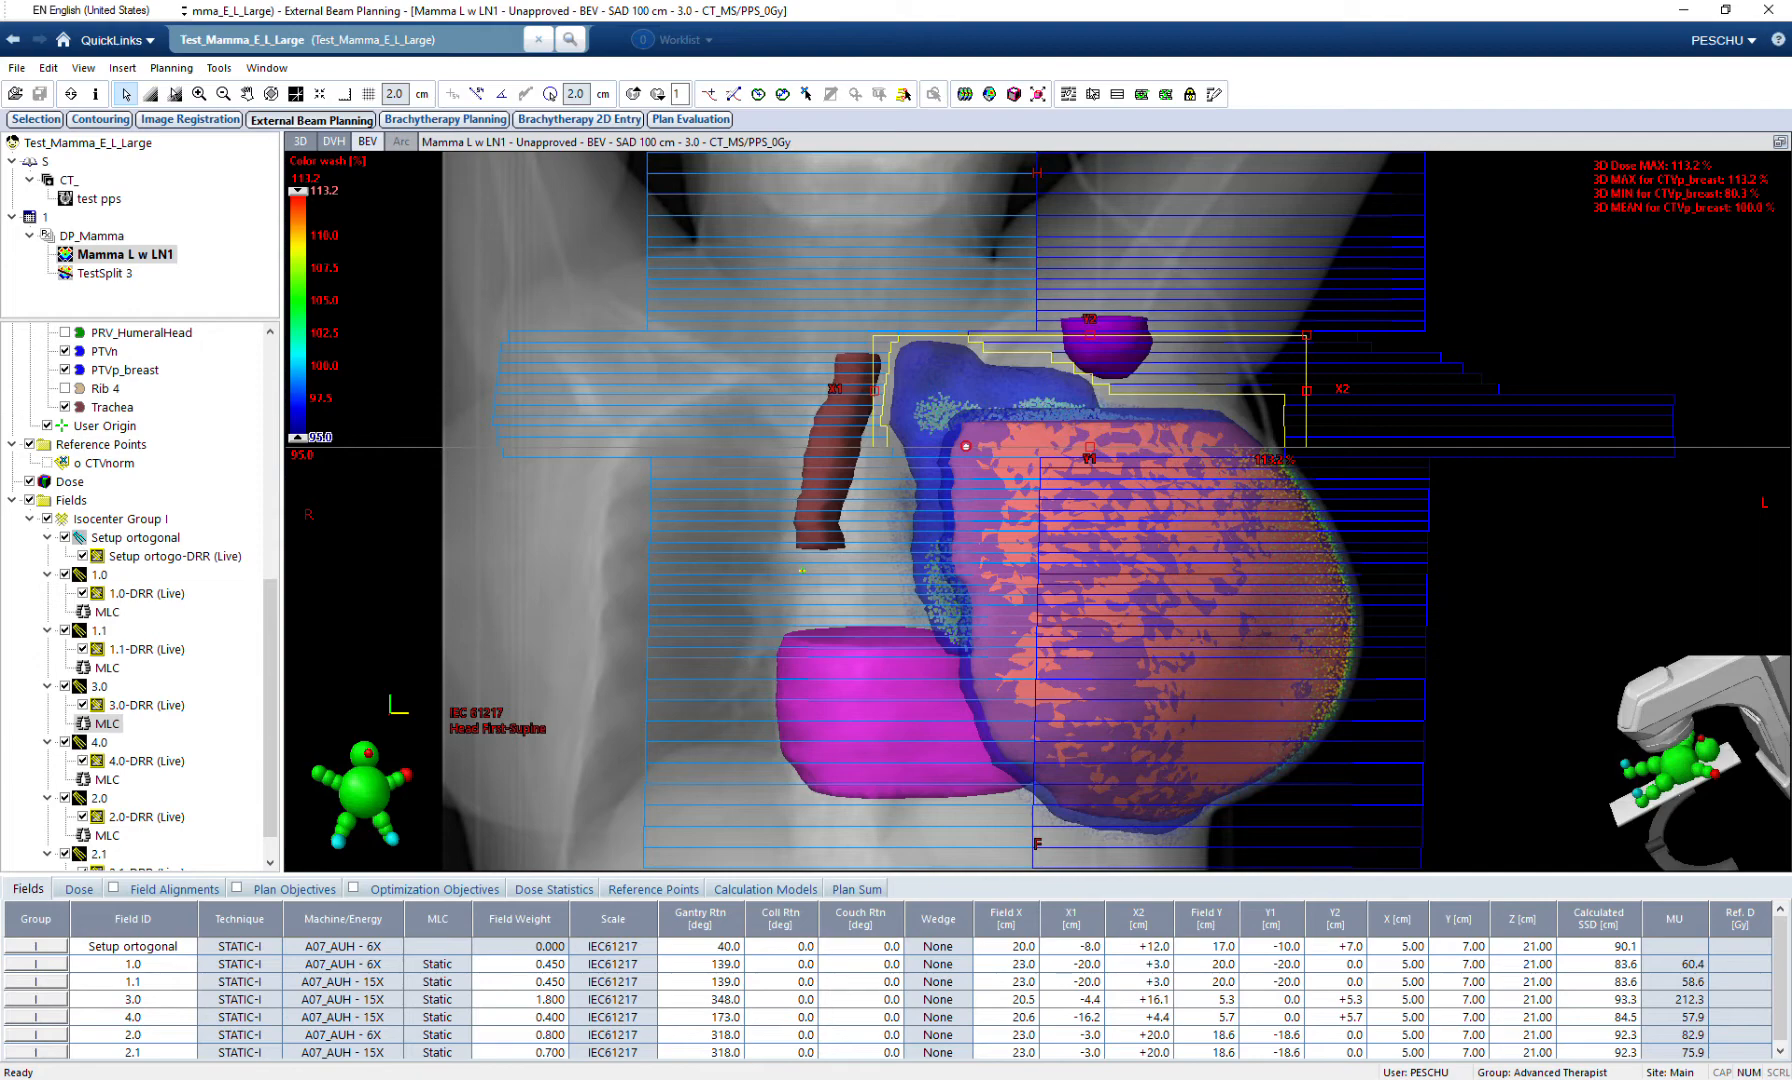
Replace the enlarged beam's eye view with an enlarged transversal view focused on the chest.
left_click(1780, 142)
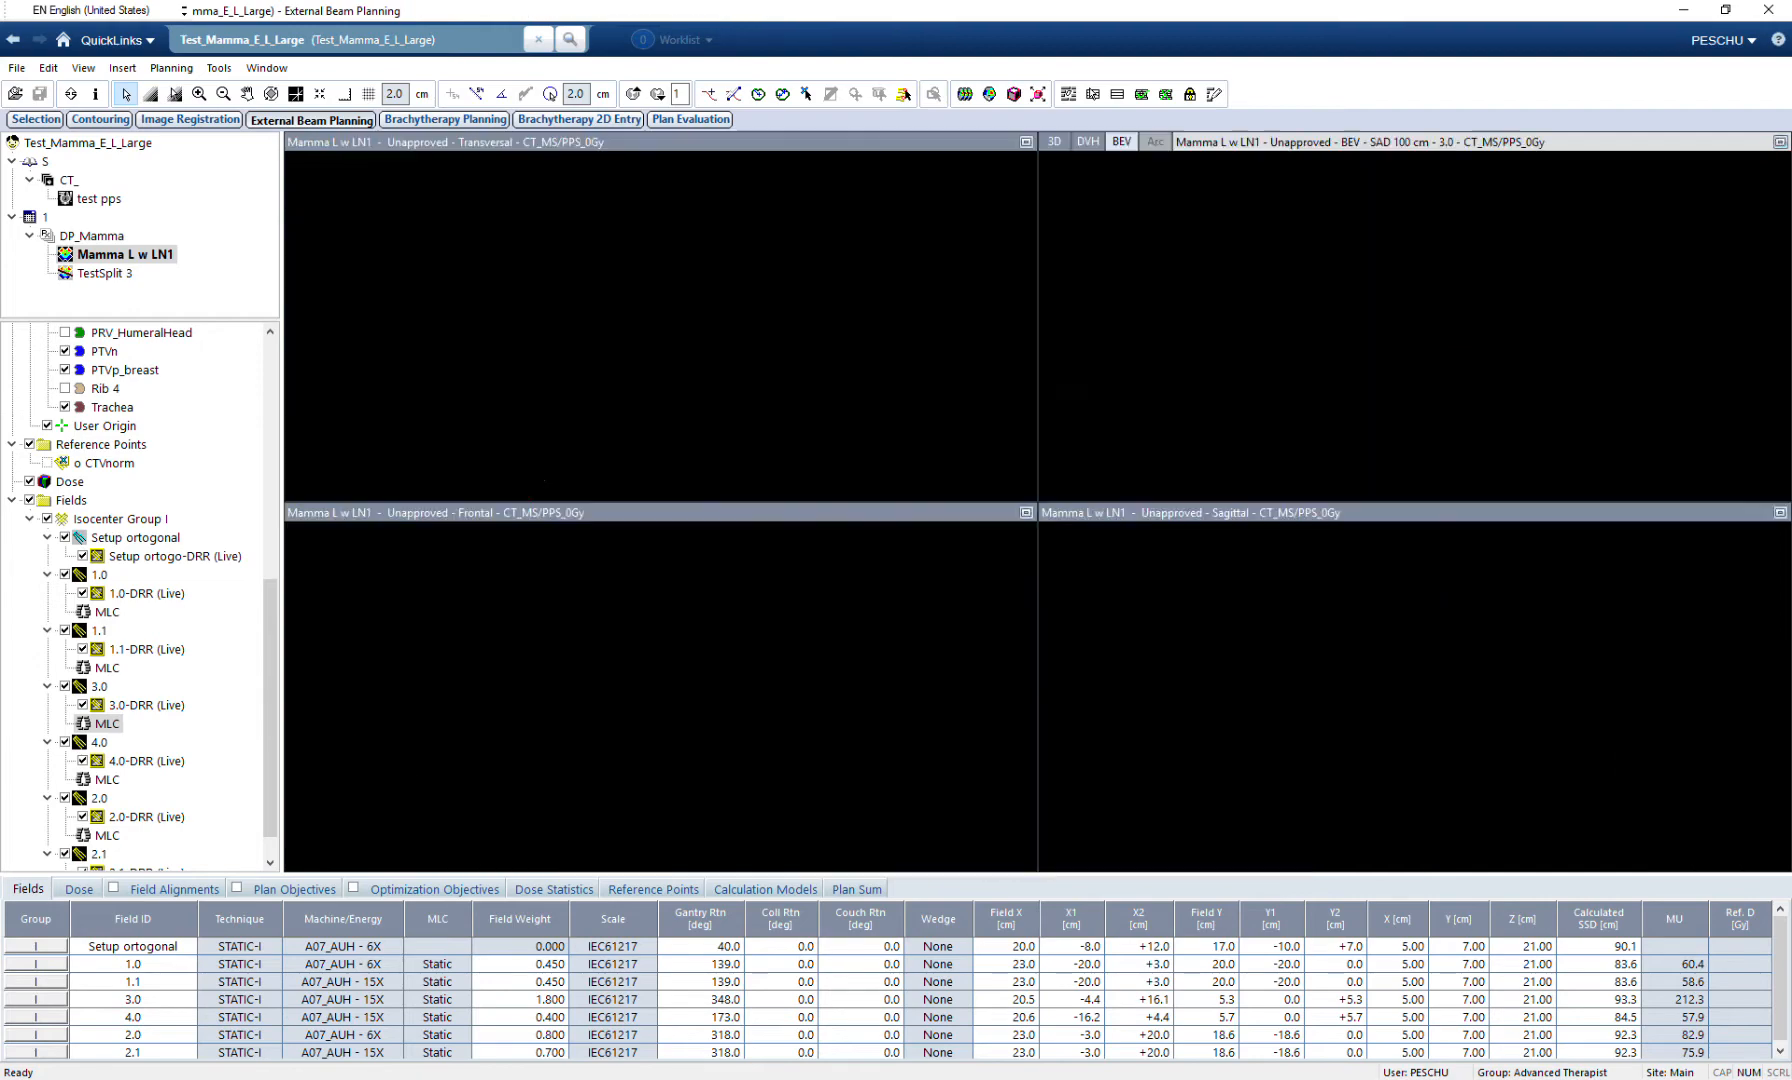
left_click(1780, 142)
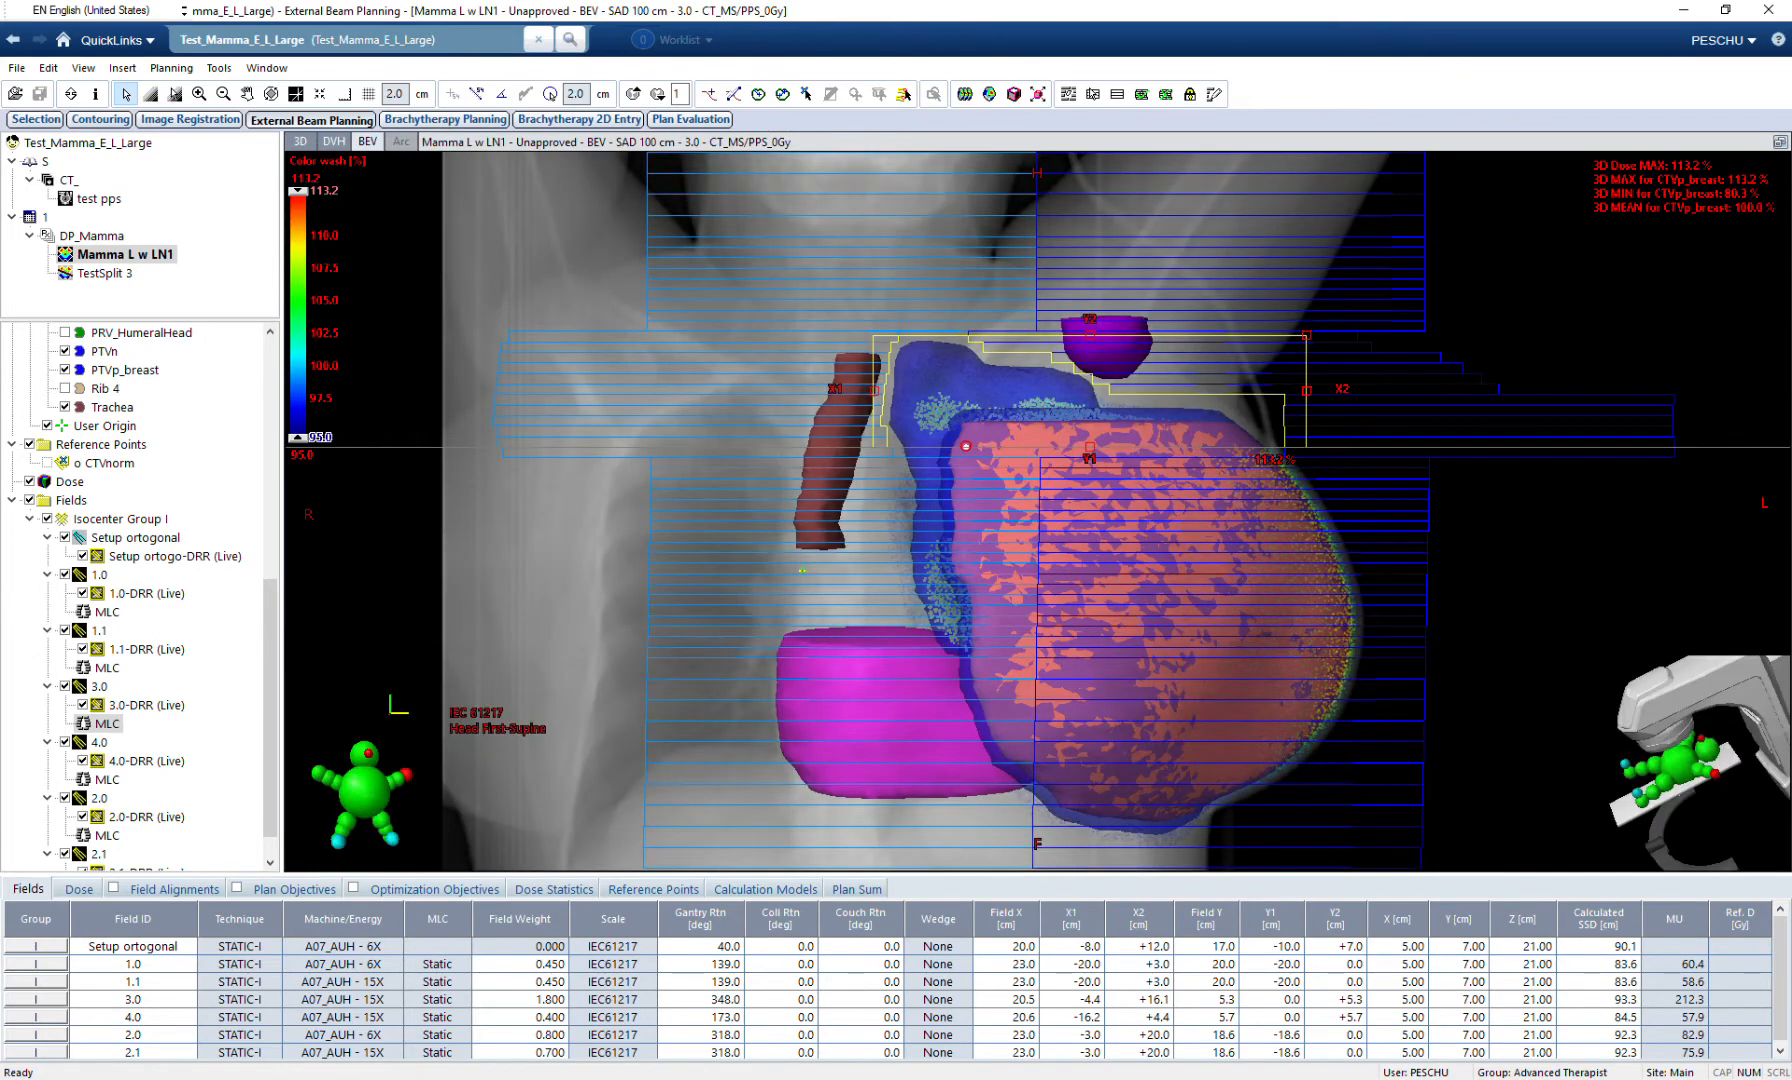
left_click(1780, 142)
left_click(1026, 142)
scroll(1038, 511, "down", 18)
scroll(1038, 511, "up", 4, "ctrl")
middle_click_drag(1038, 511, 716, 491)
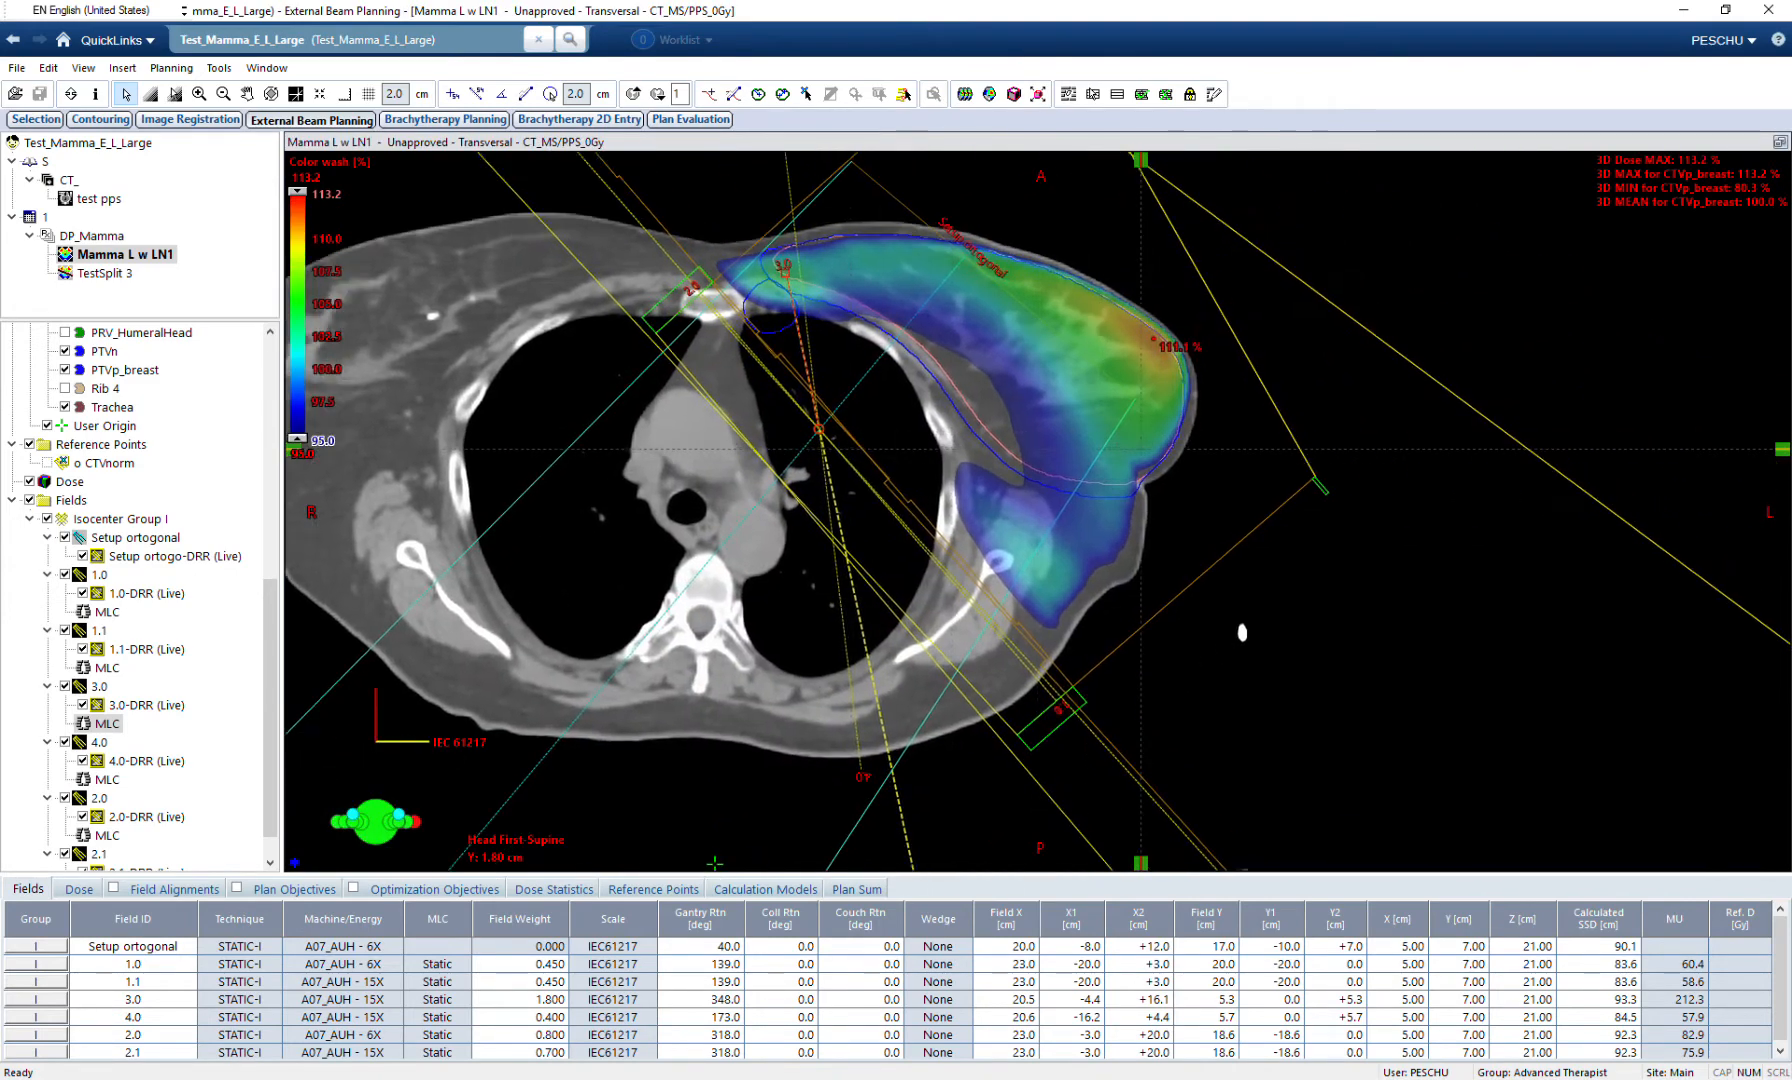
Review the transversal slices up to the supraclavicular region and hide all field outlines.
scroll(140, 640, "down", 2)
middle_click_drag(1038, 511, 994, 534)
scroll(994, 534, "up", 1)
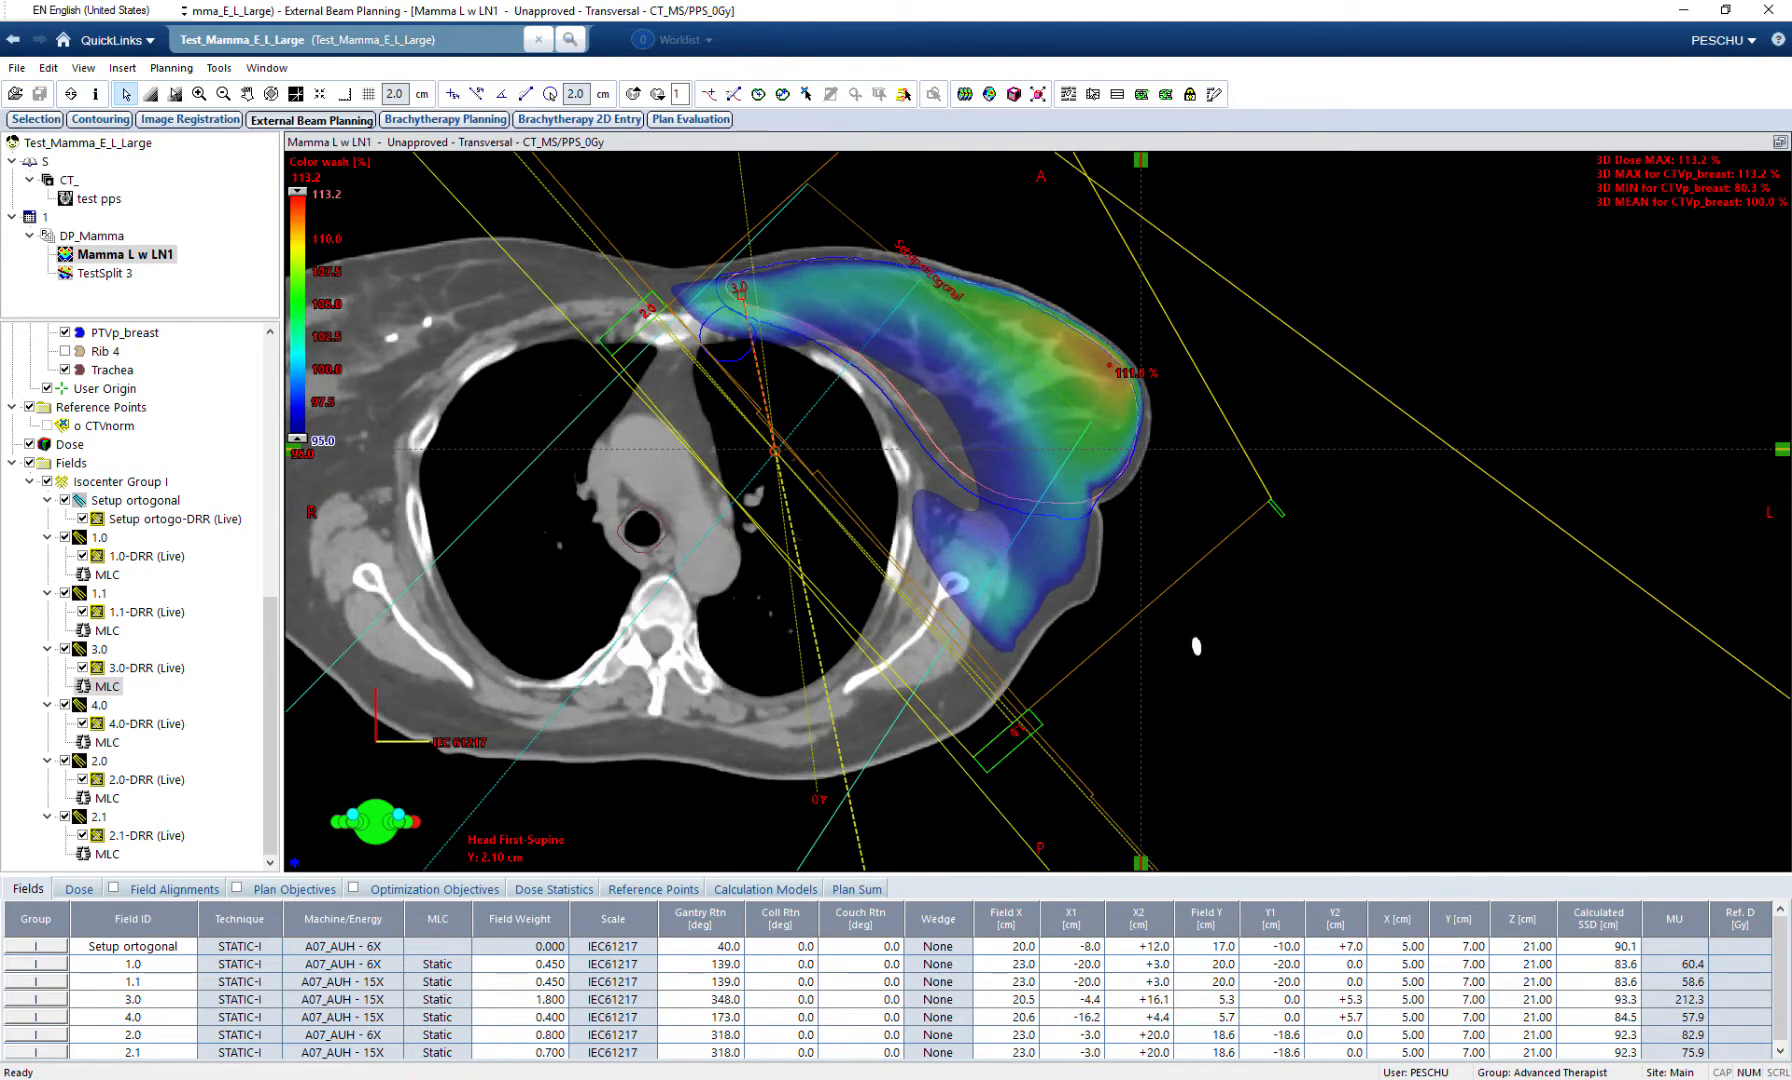
scroll(994, 534, "up", 9)
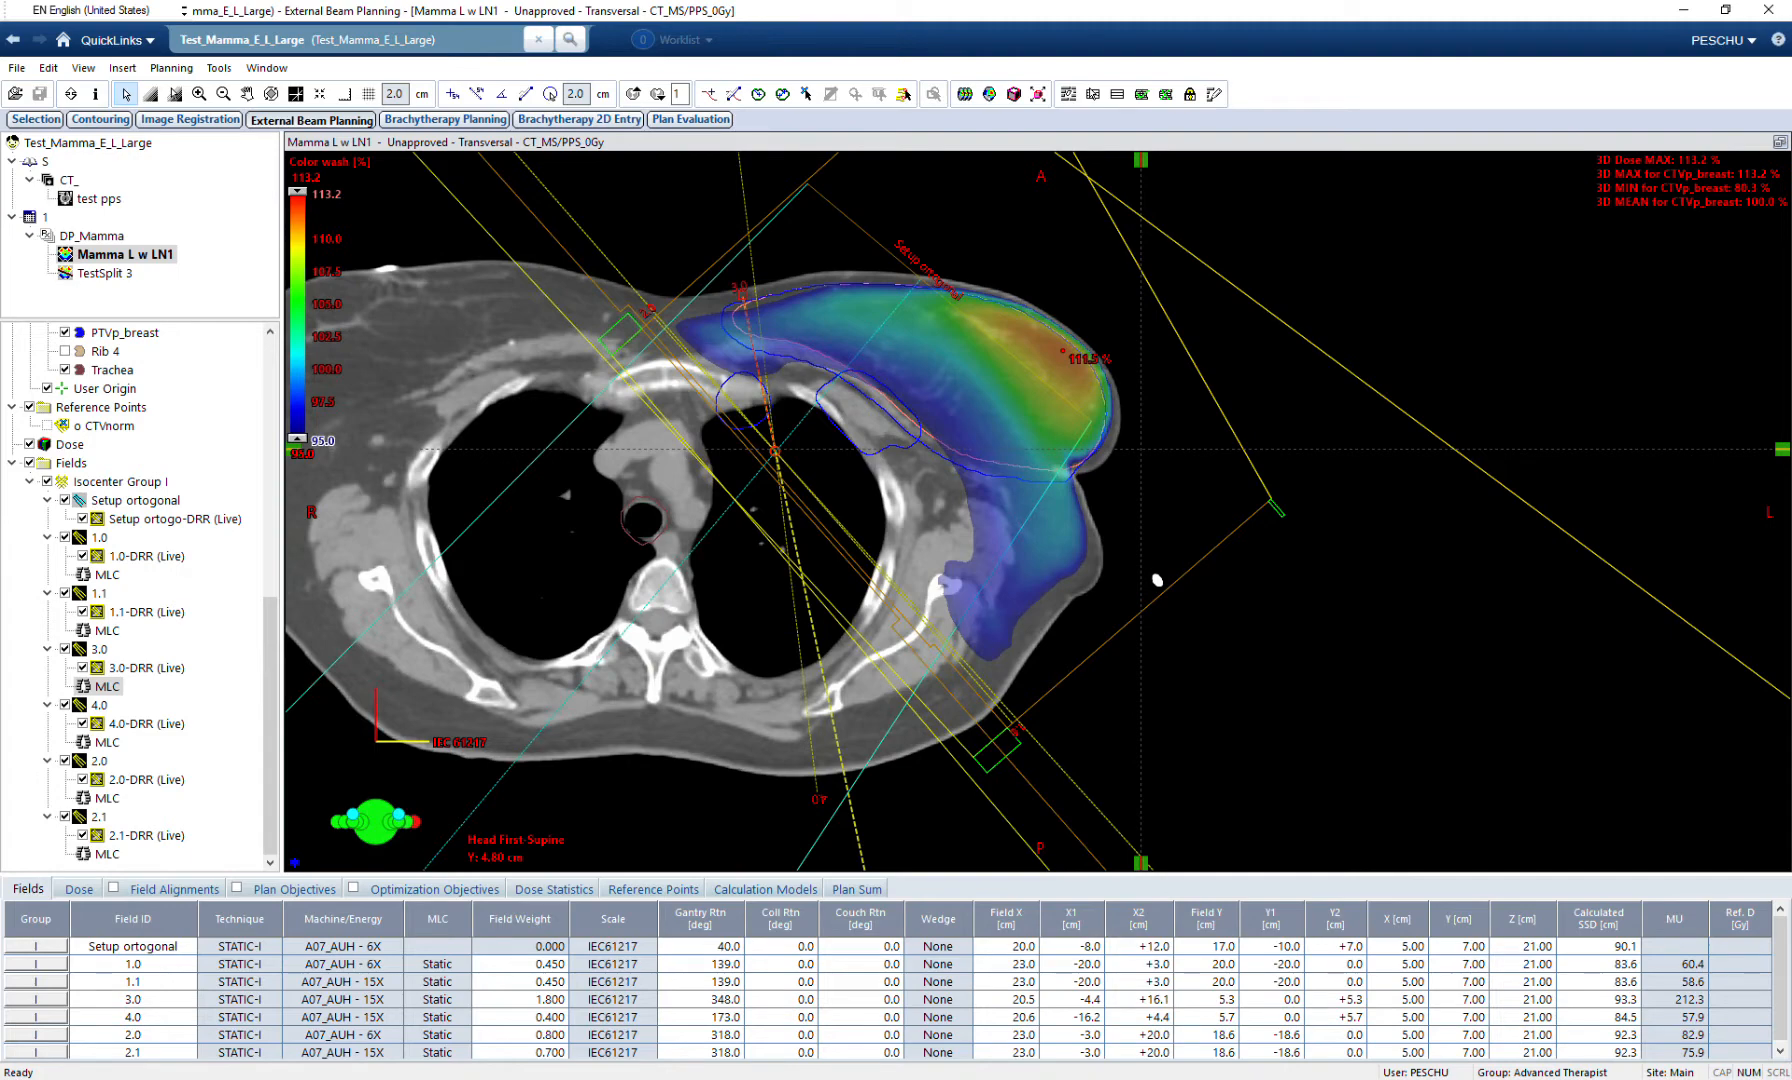
scroll(1038, 511, "up", 17)
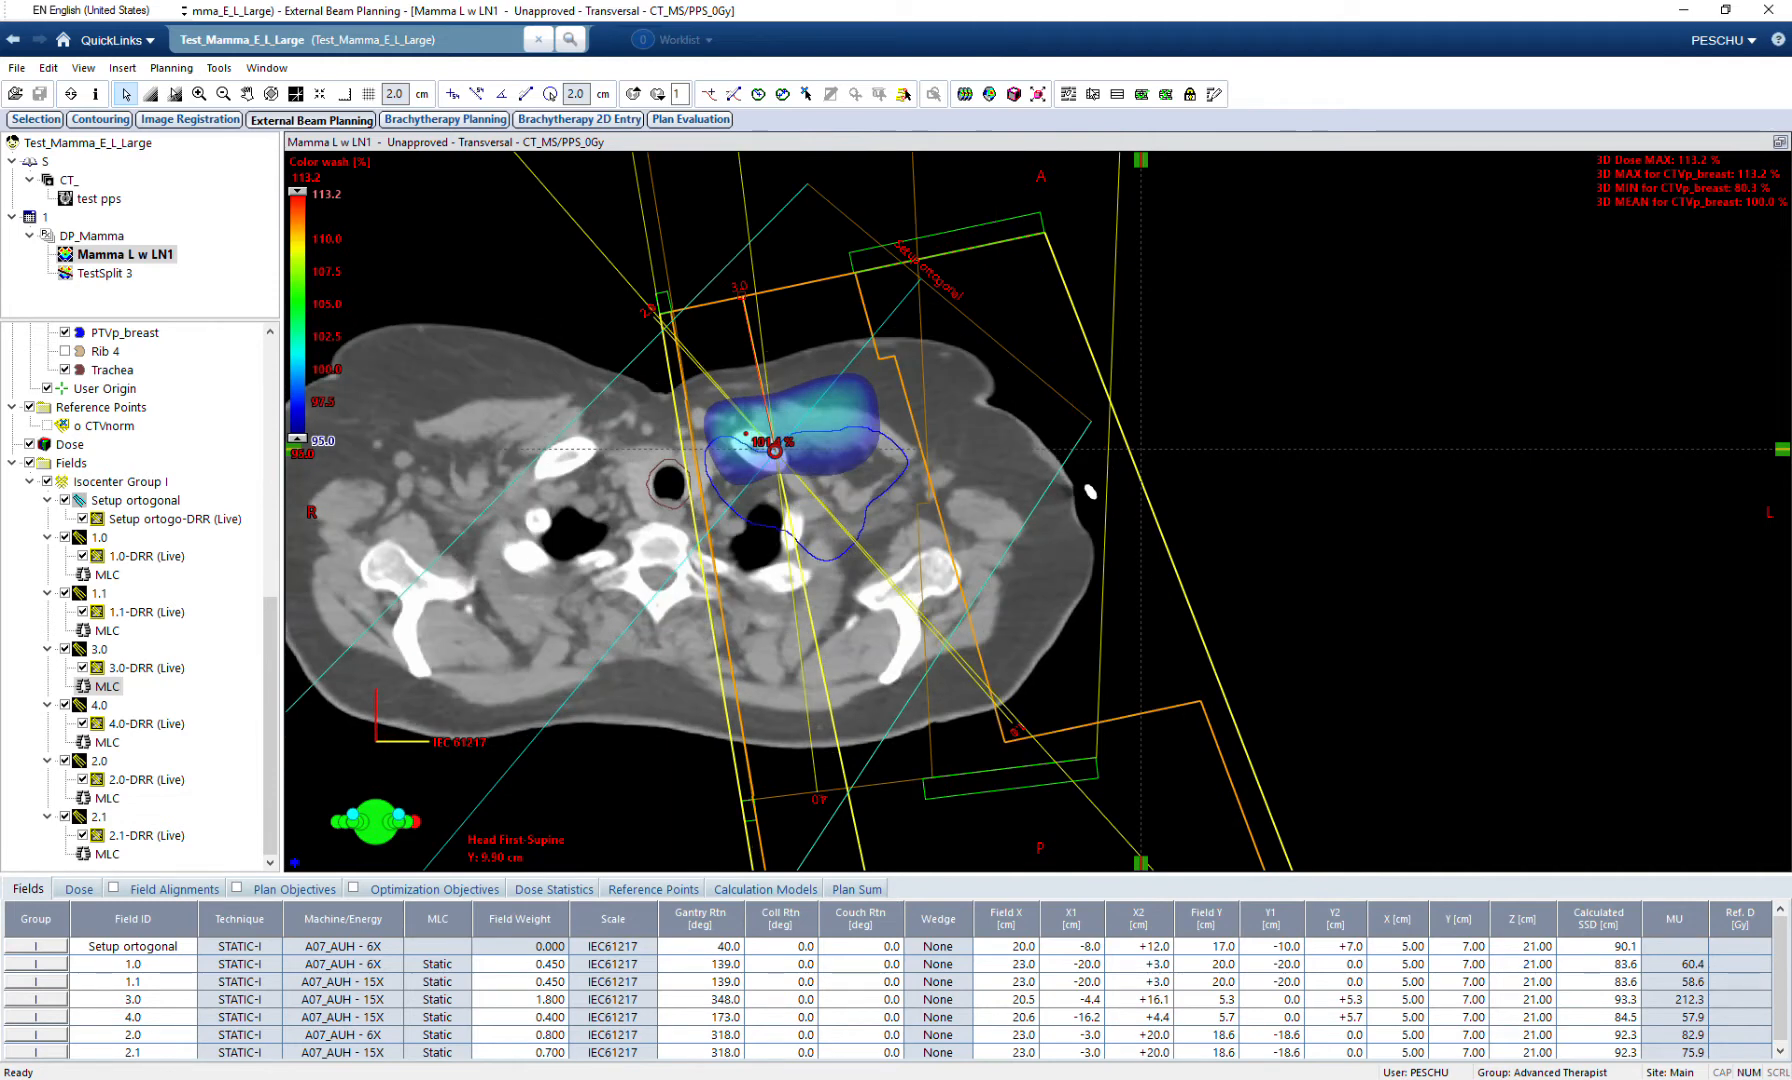
left_click(29, 463)
Examine the dose color wash against the PTV contours on transversal slices through the nodal region and the breast.
scroll(1038, 511, "down", 1)
scroll(1038, 511, "up", 2, "ctrl")
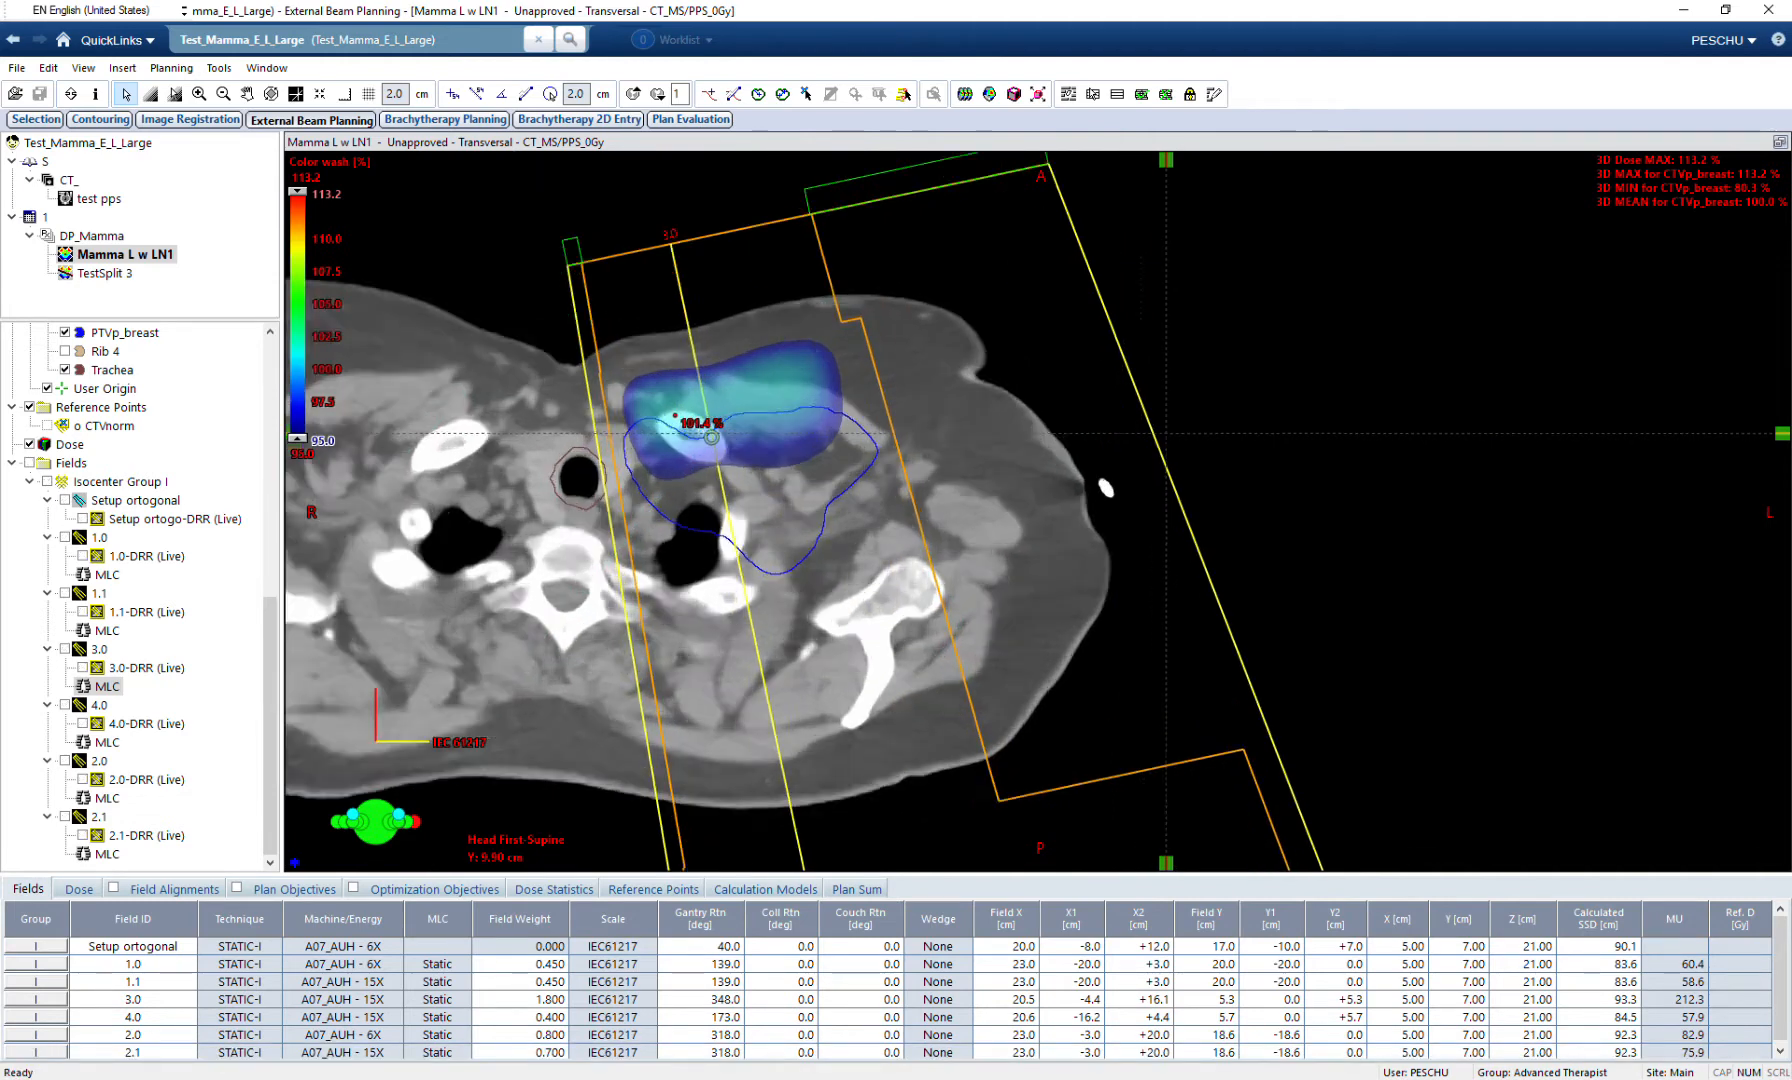
scroll(1038, 511, "down", 2)
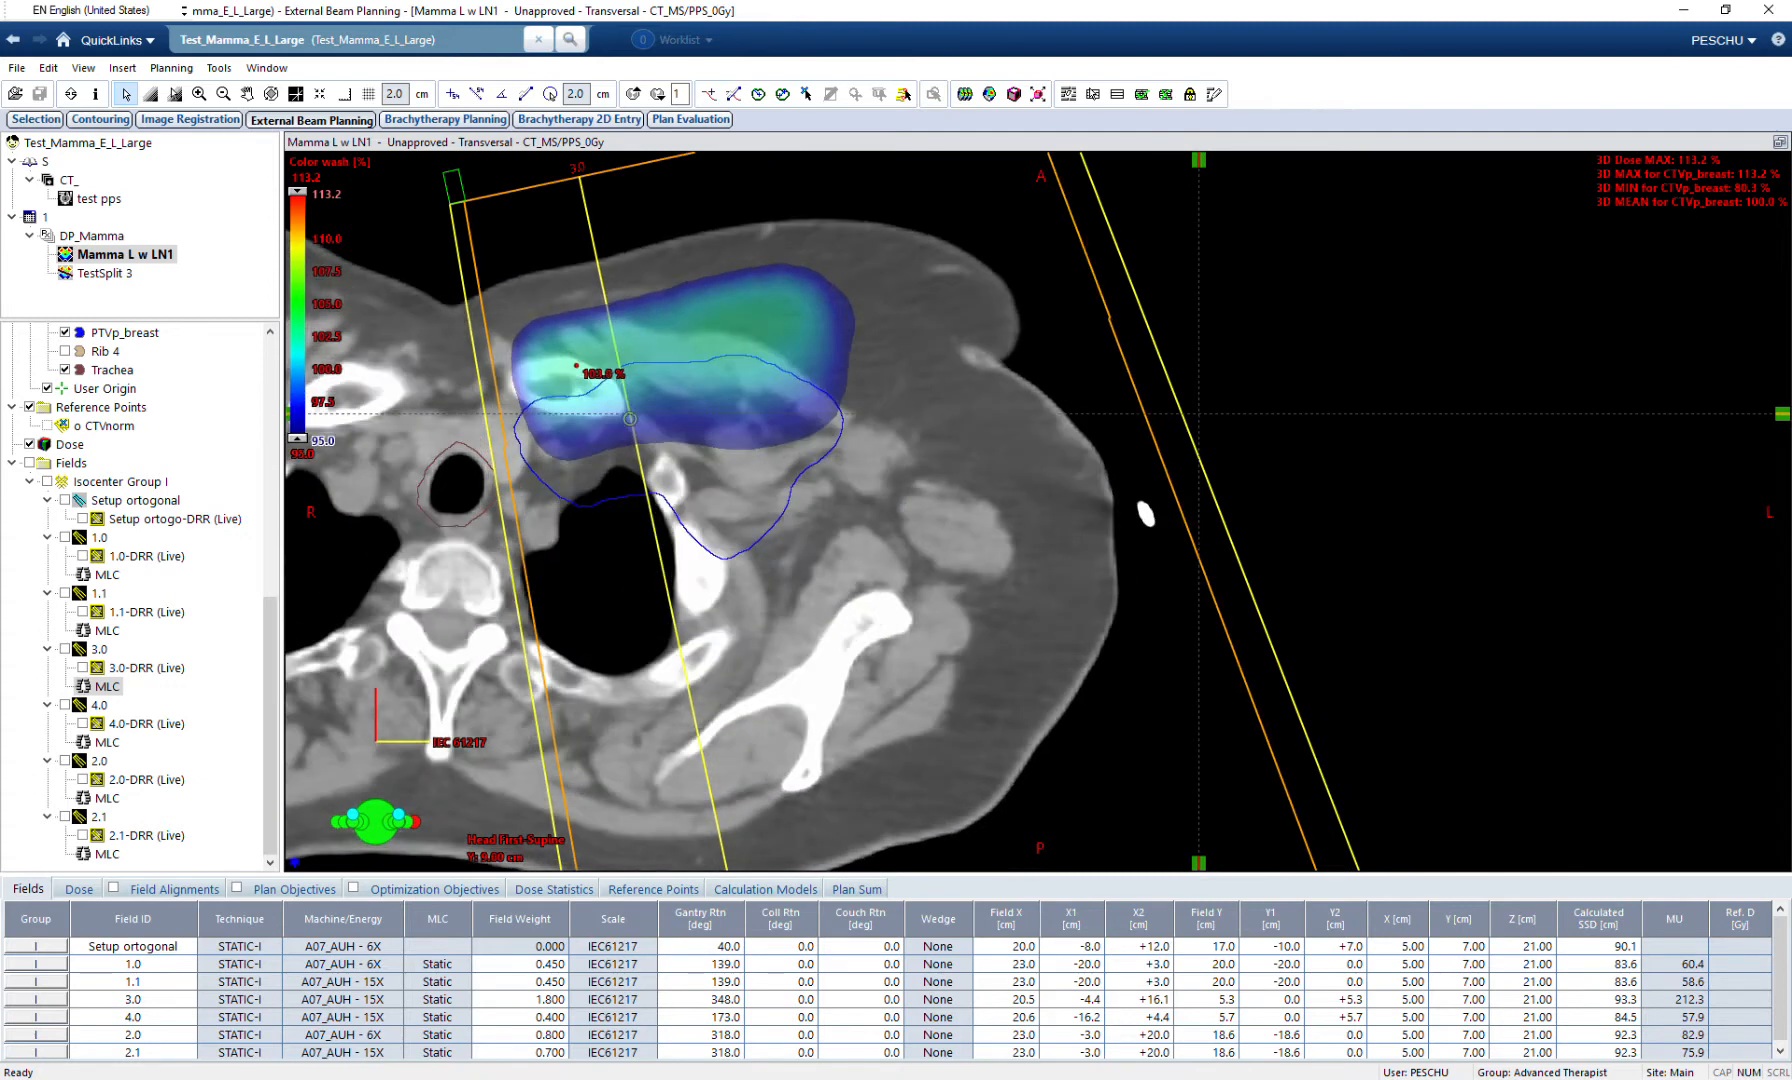
scroll(1038, 511, "down", 1)
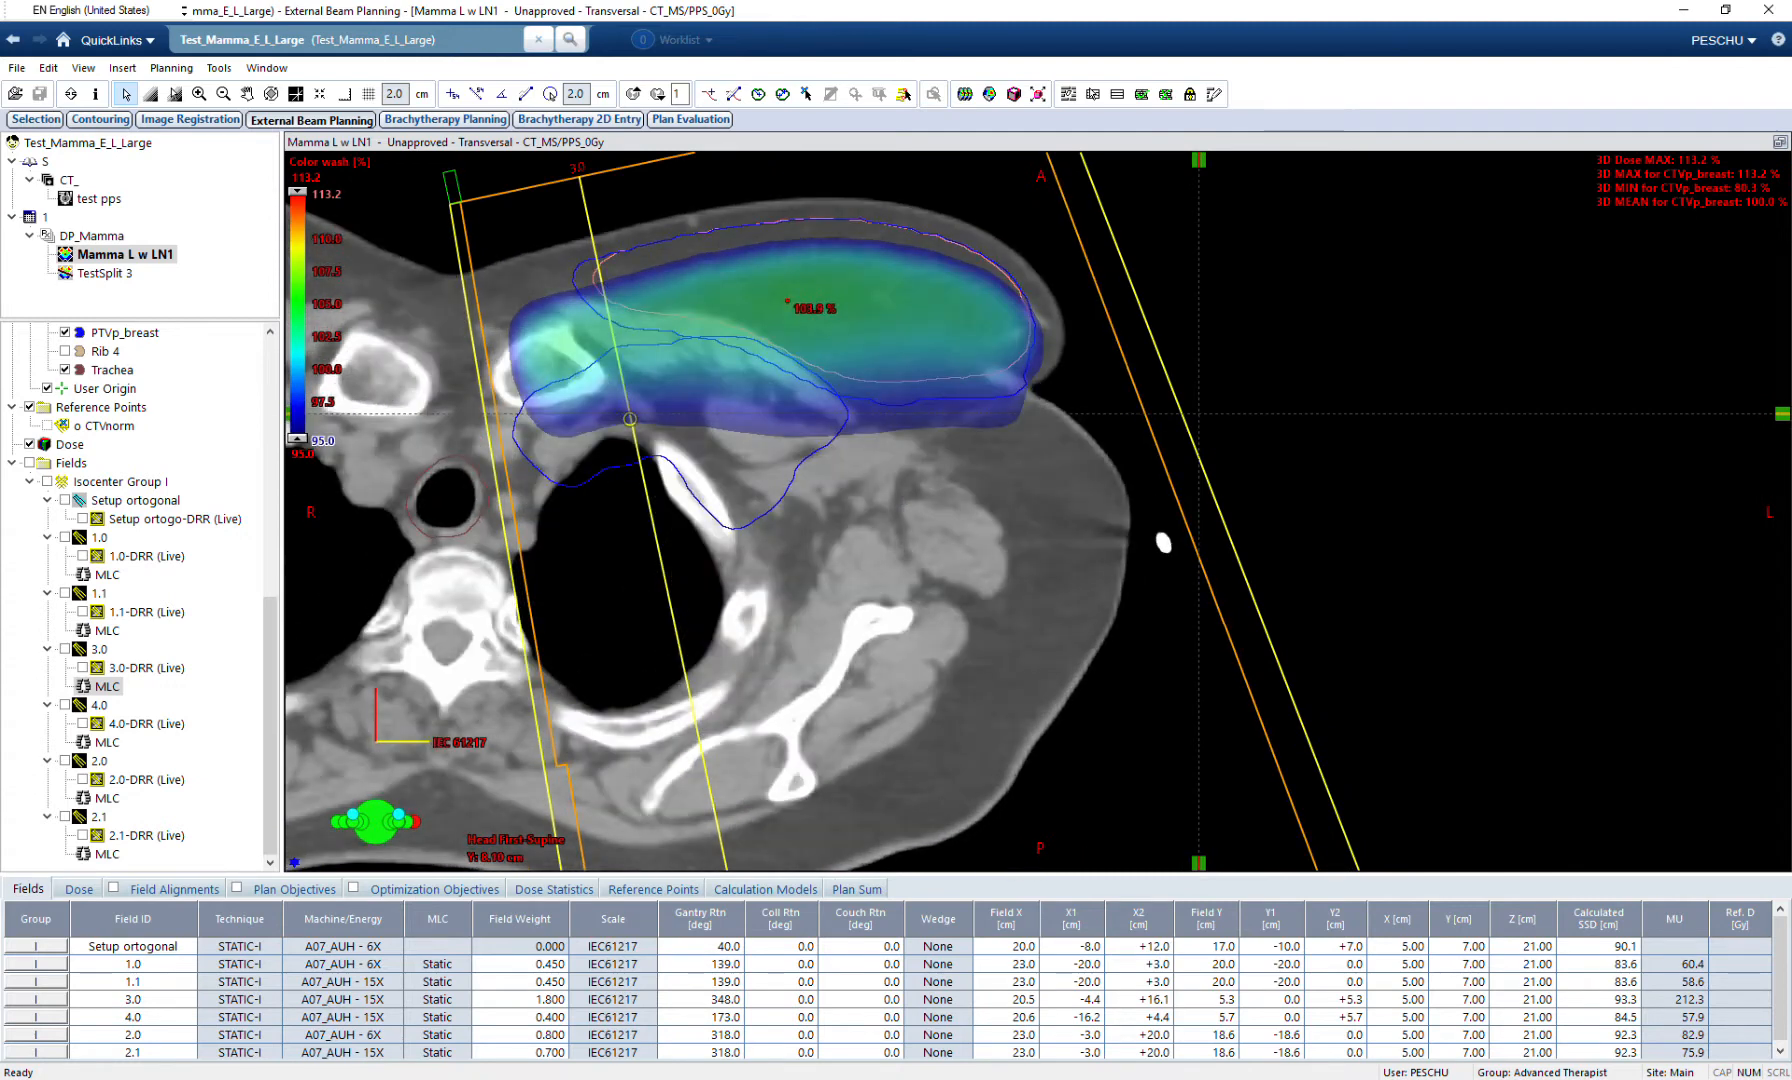
scroll(1038, 511, "down", 1)
middle_click_drag(1163, 547, 1195, 612)
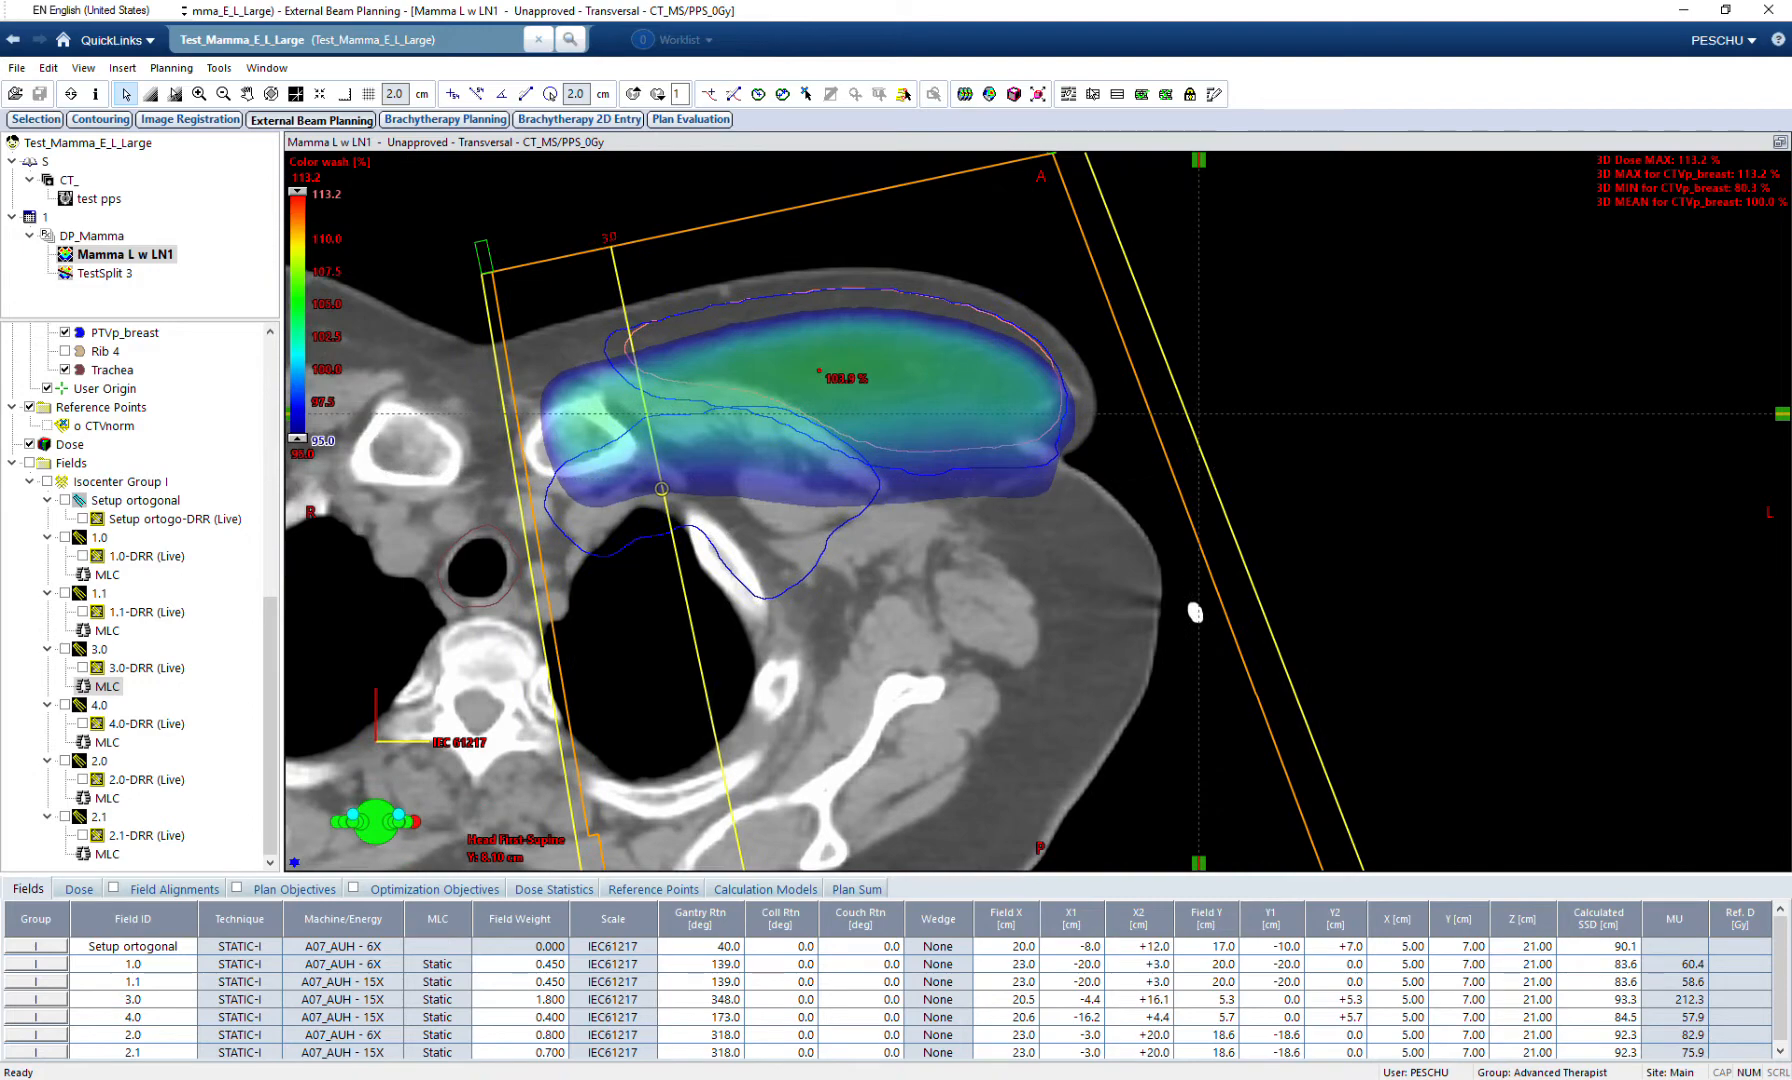
scroll(1195, 612, "down", 3)
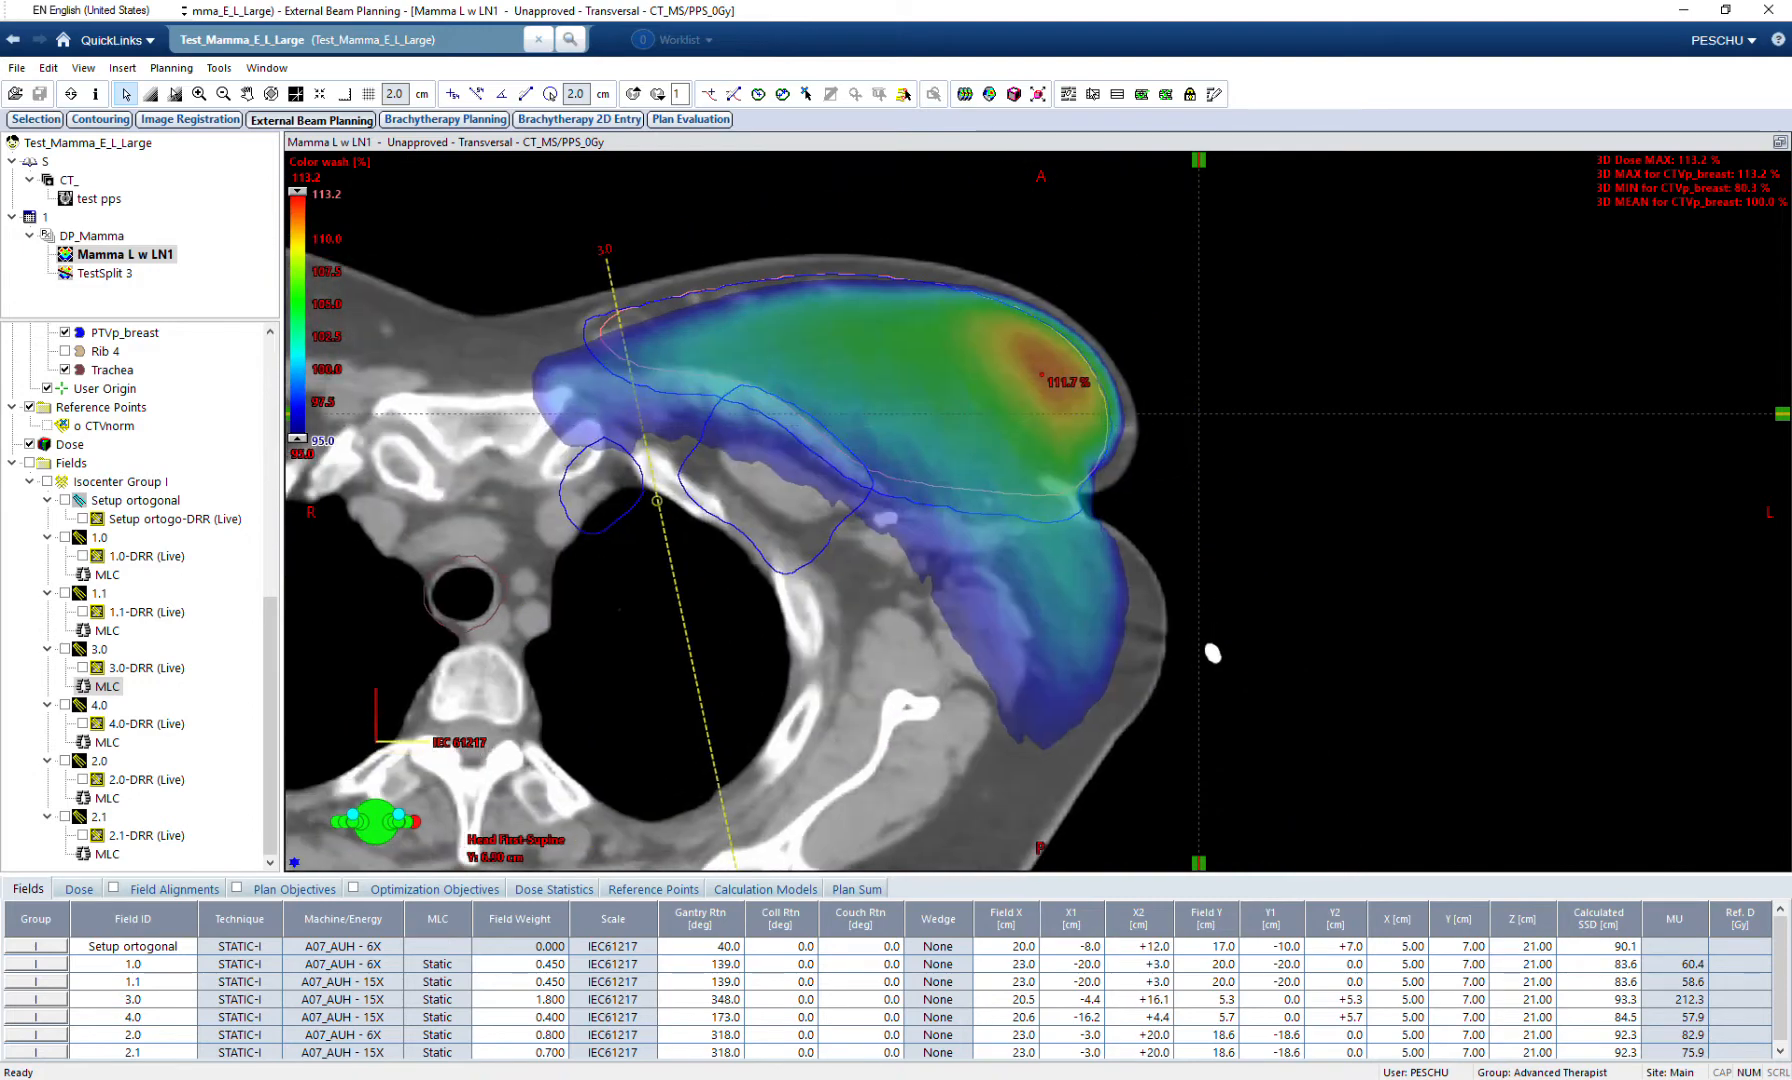
scroll(1230, 675, "down", 5)
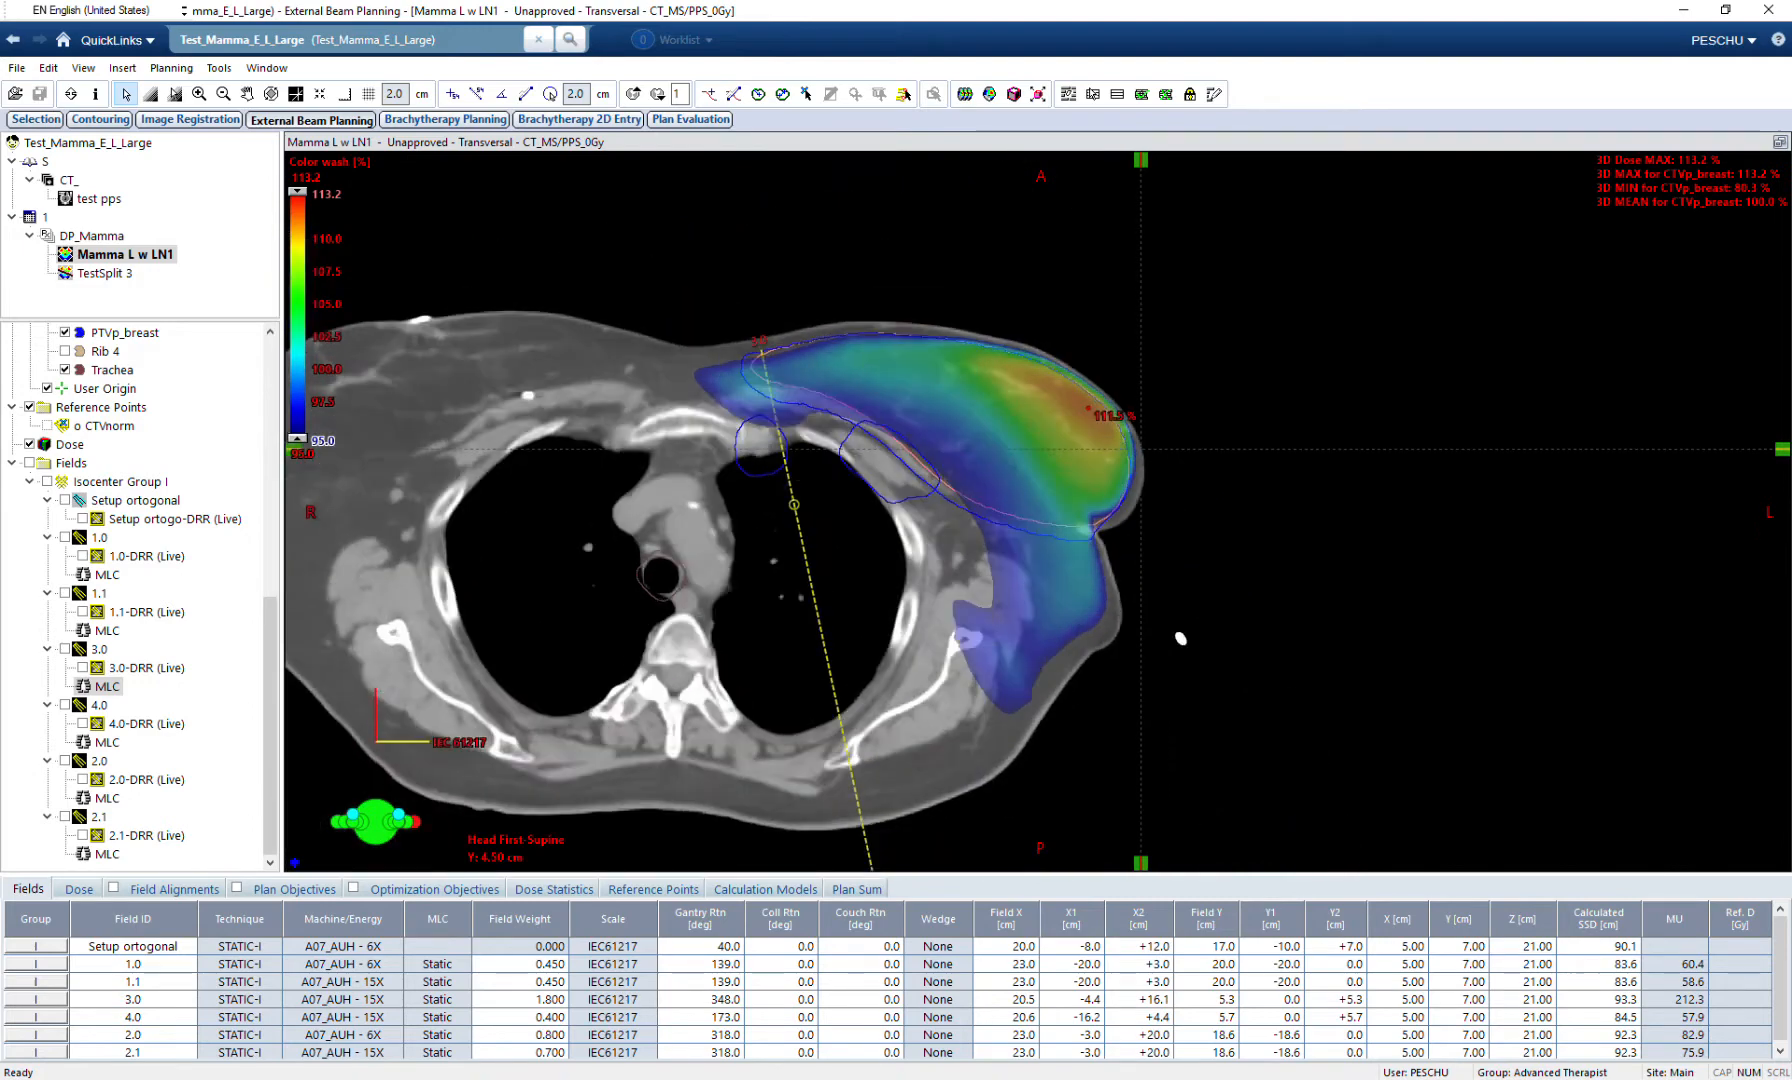
middle_click_drag(1230, 675, 993, 820)
scroll(1109, 706, "down", 3)
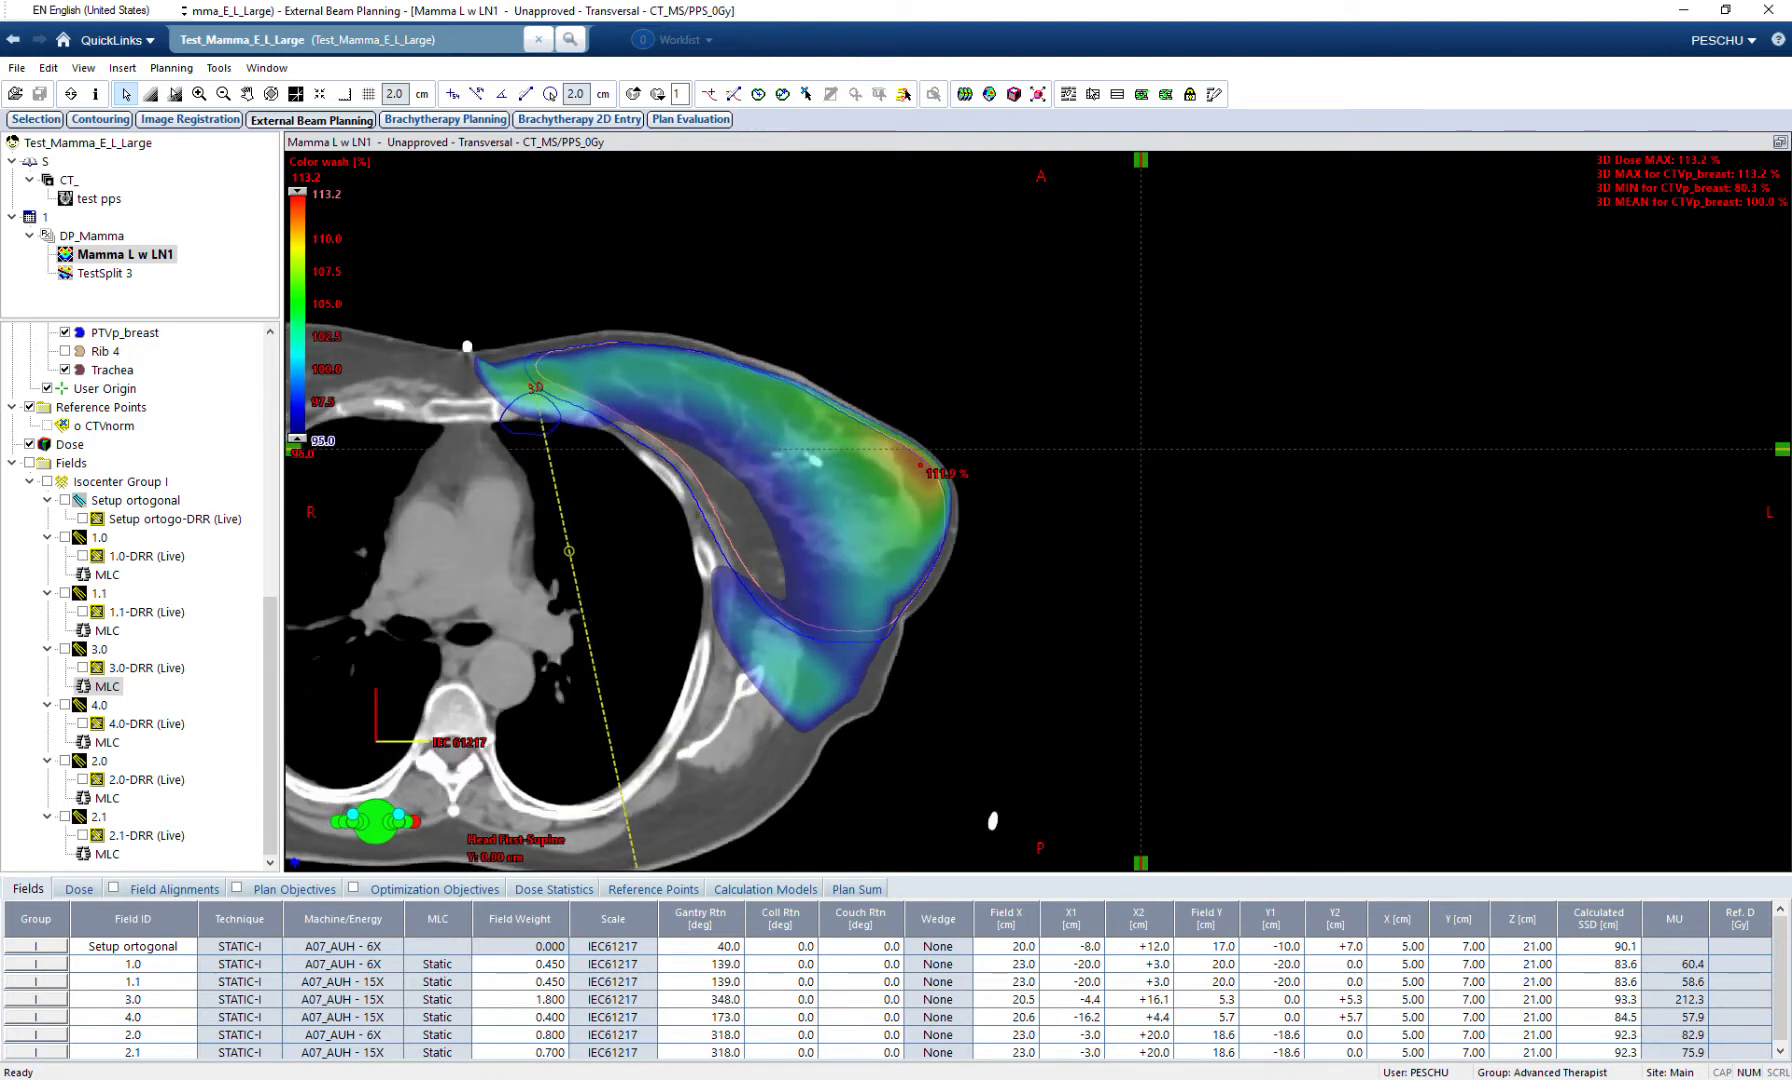
scroll(990, 800, "up", 3)
scroll(965, 697, "up", 3)
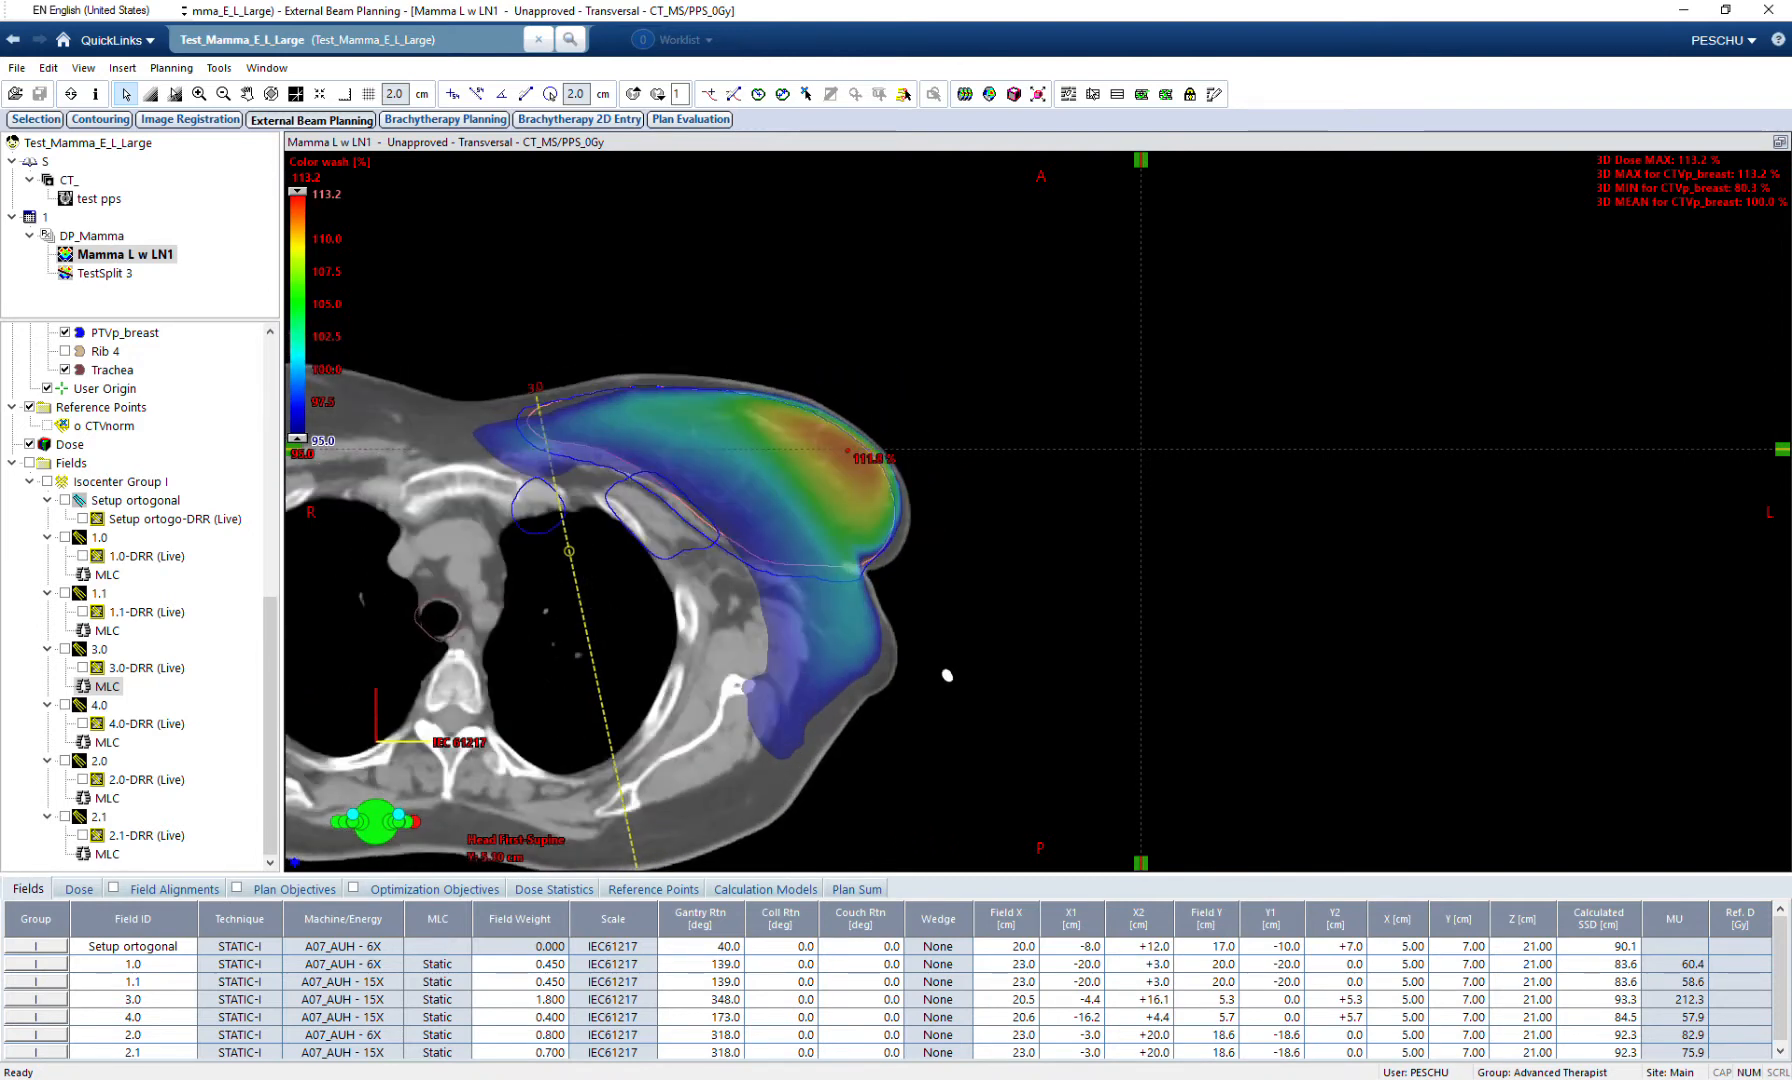
scroll(936, 662, "up", 1)
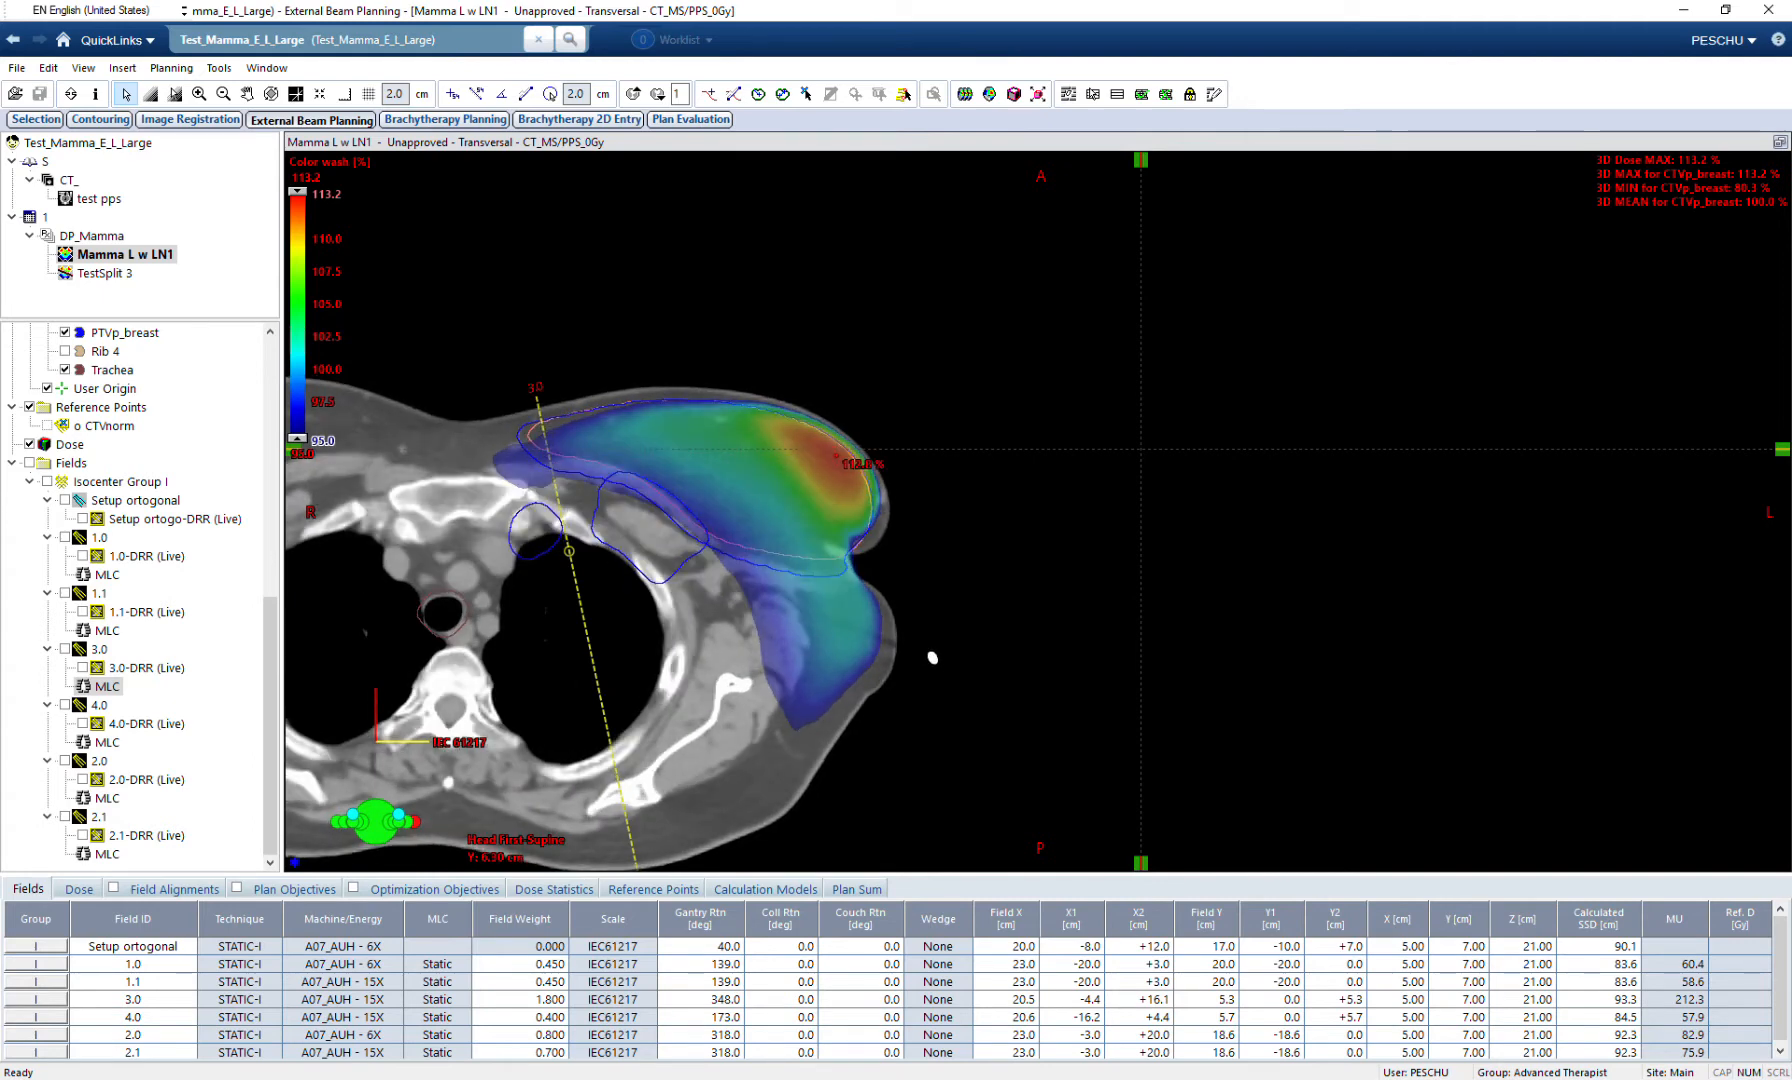
Shift the horizontal viewing-plane line posterior to the breast and inspect the MLC outline of field 2.1 across the transversal slices.
left_click_drag(1782, 449, 1782, 704)
scroll(932, 657, "down", 5)
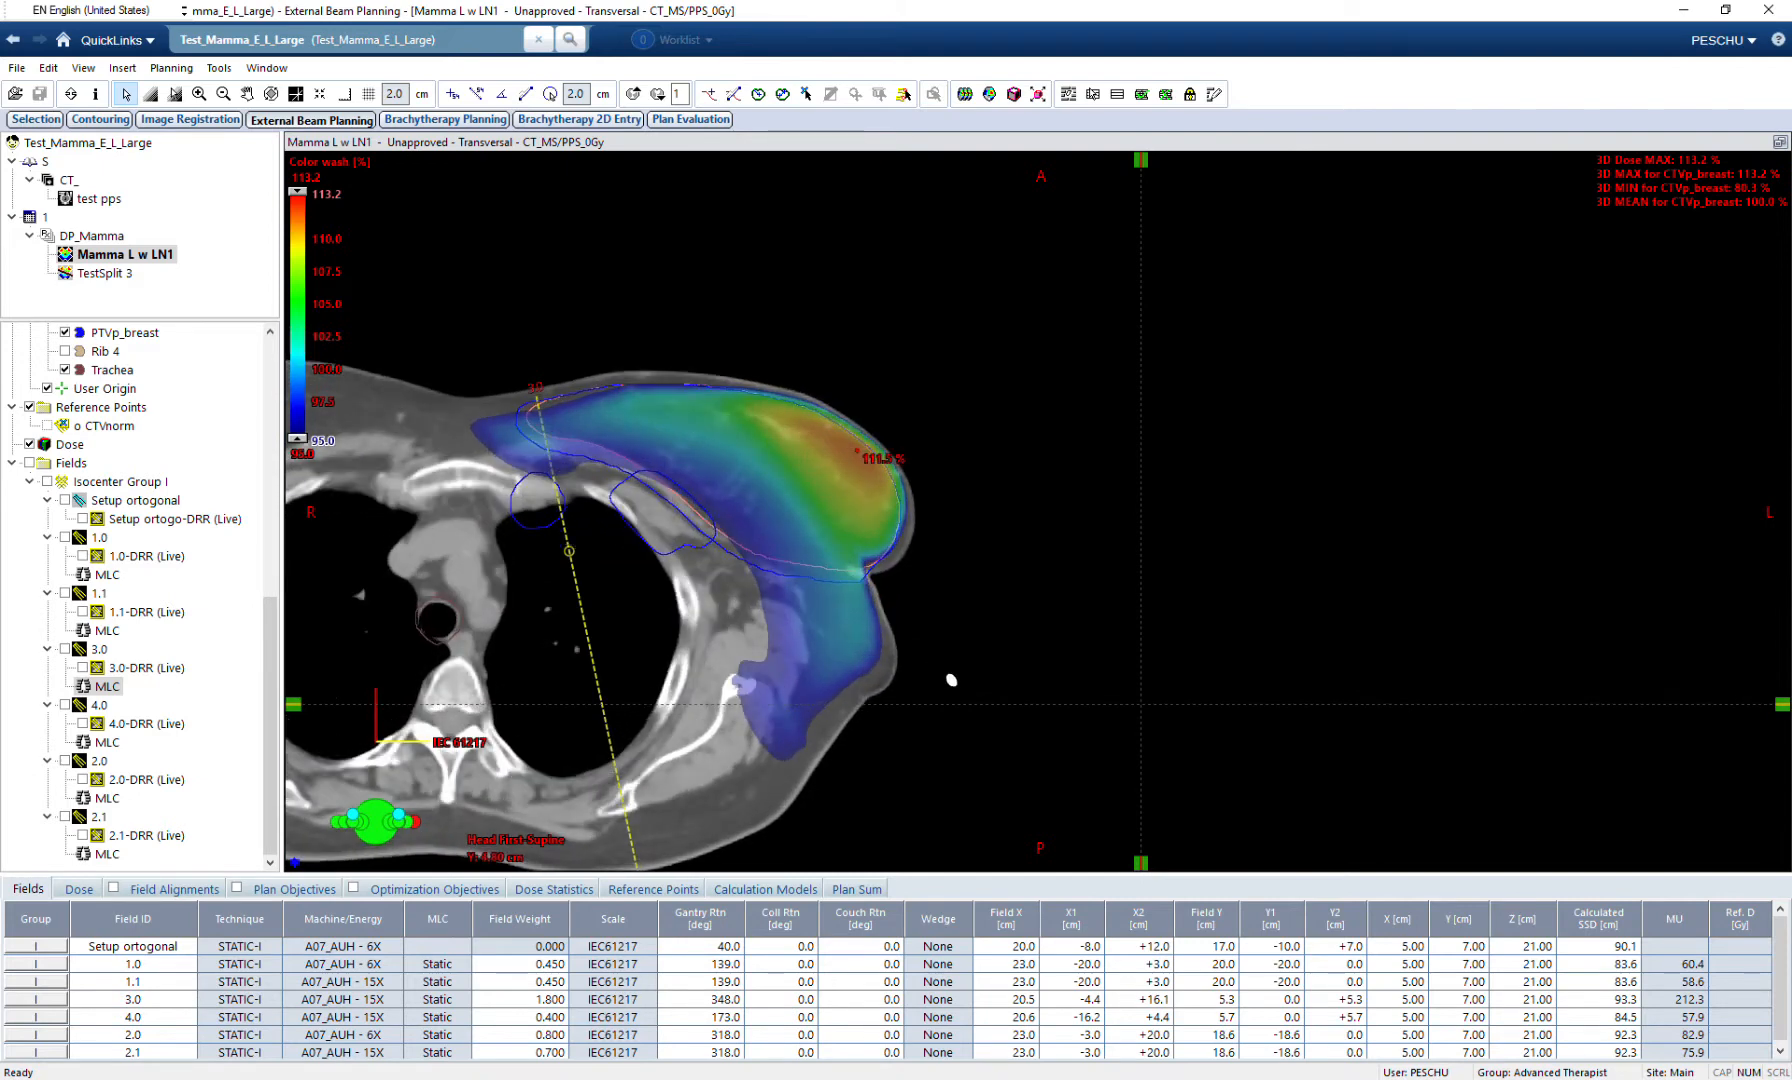
left_click(107, 854)
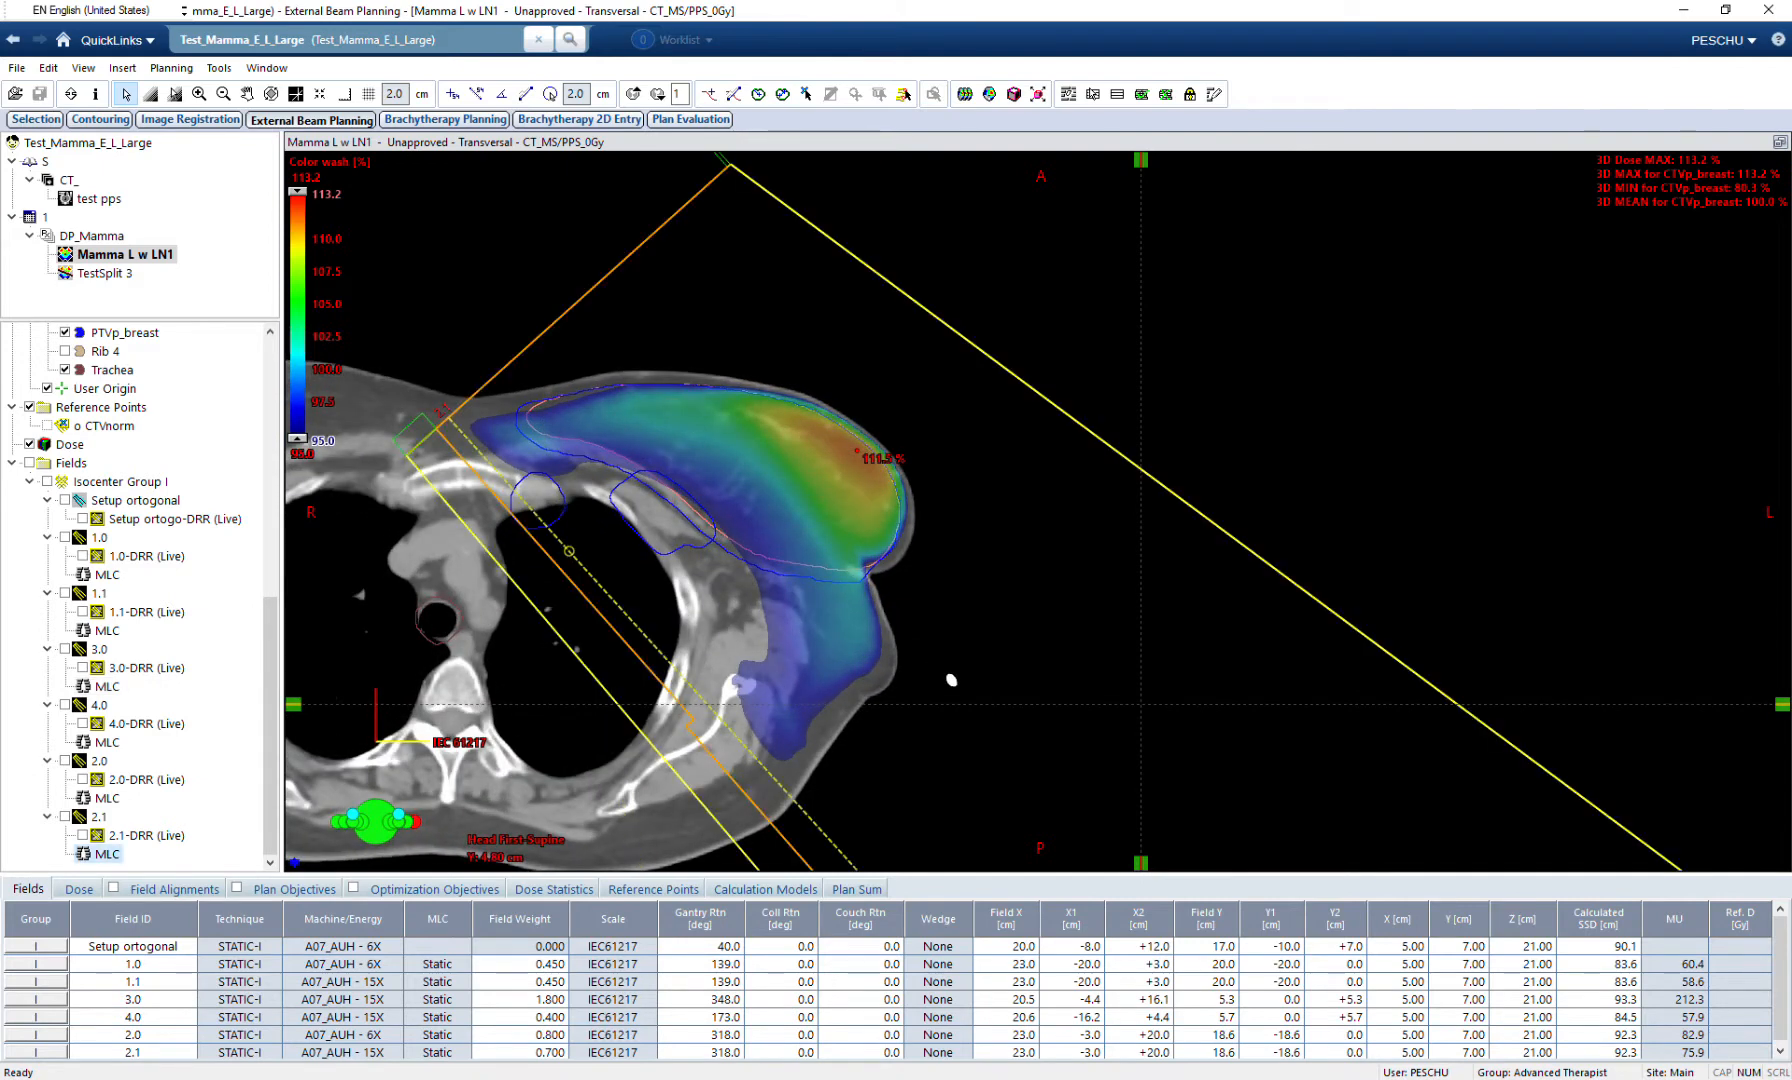
scroll(951, 680, "down", 10)
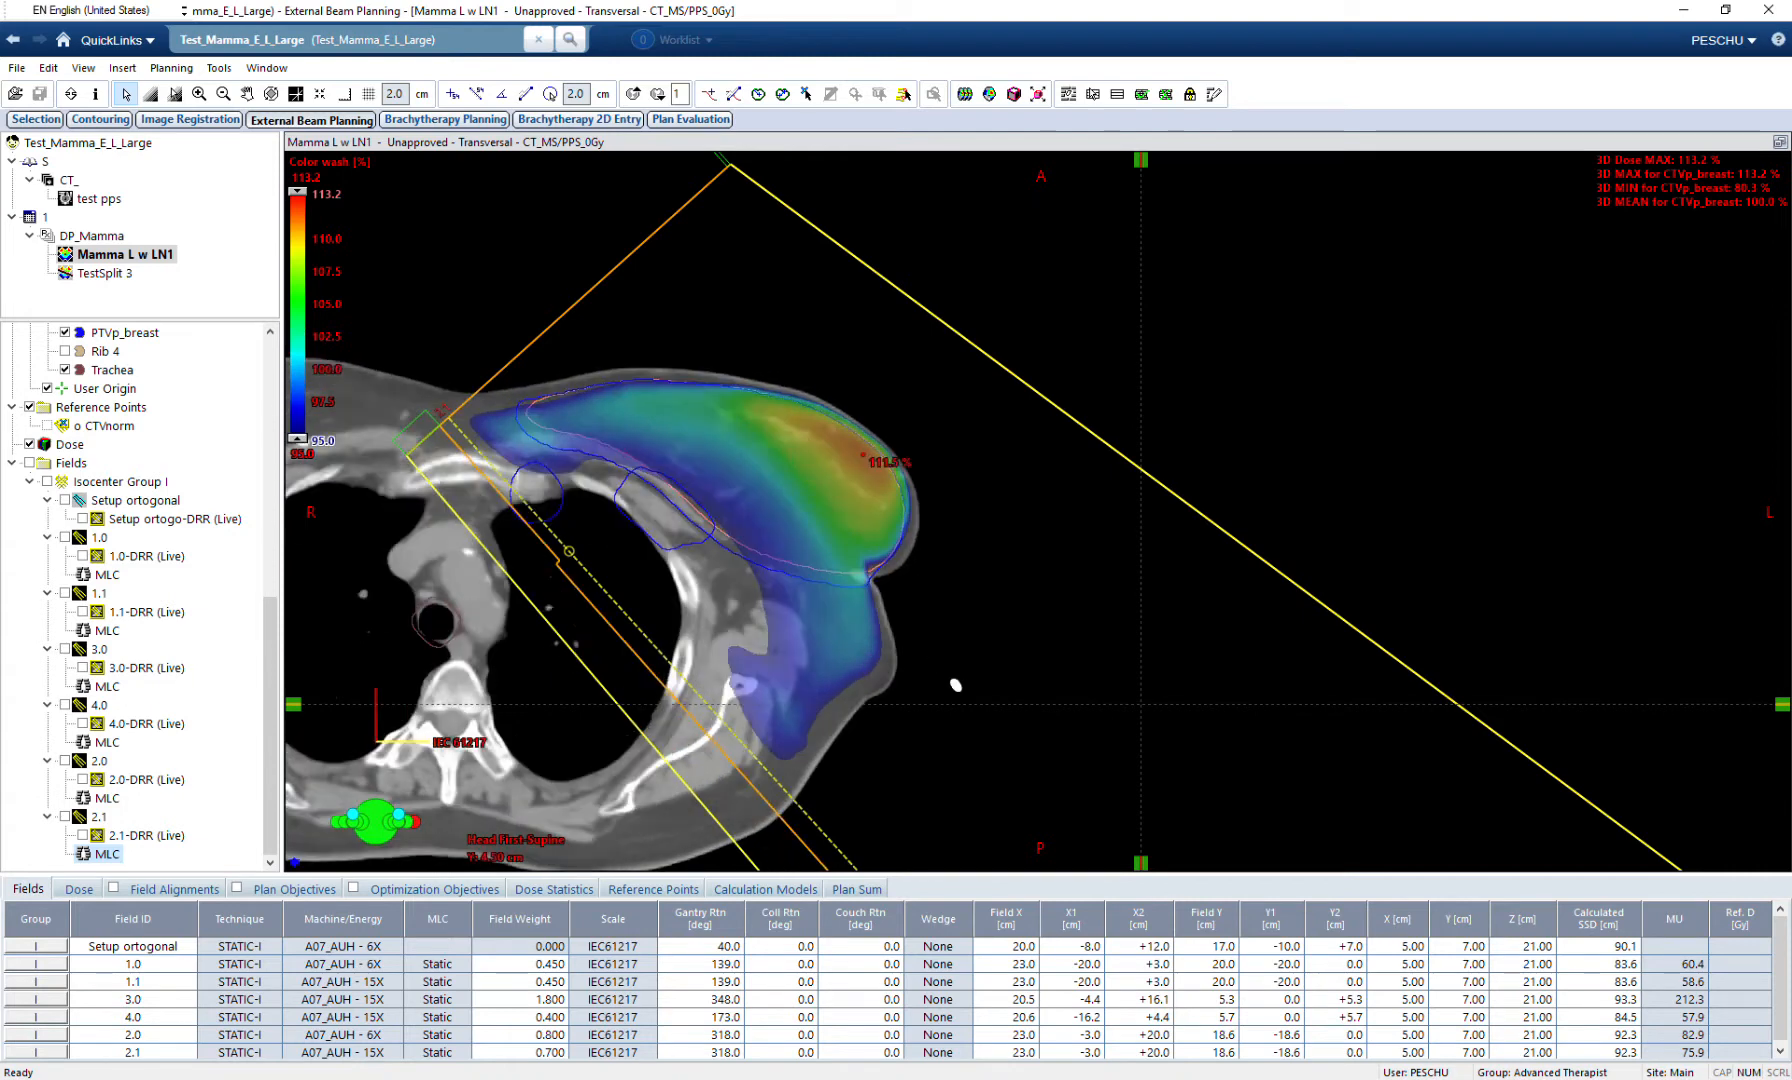
scroll(951, 680, "down", 3)
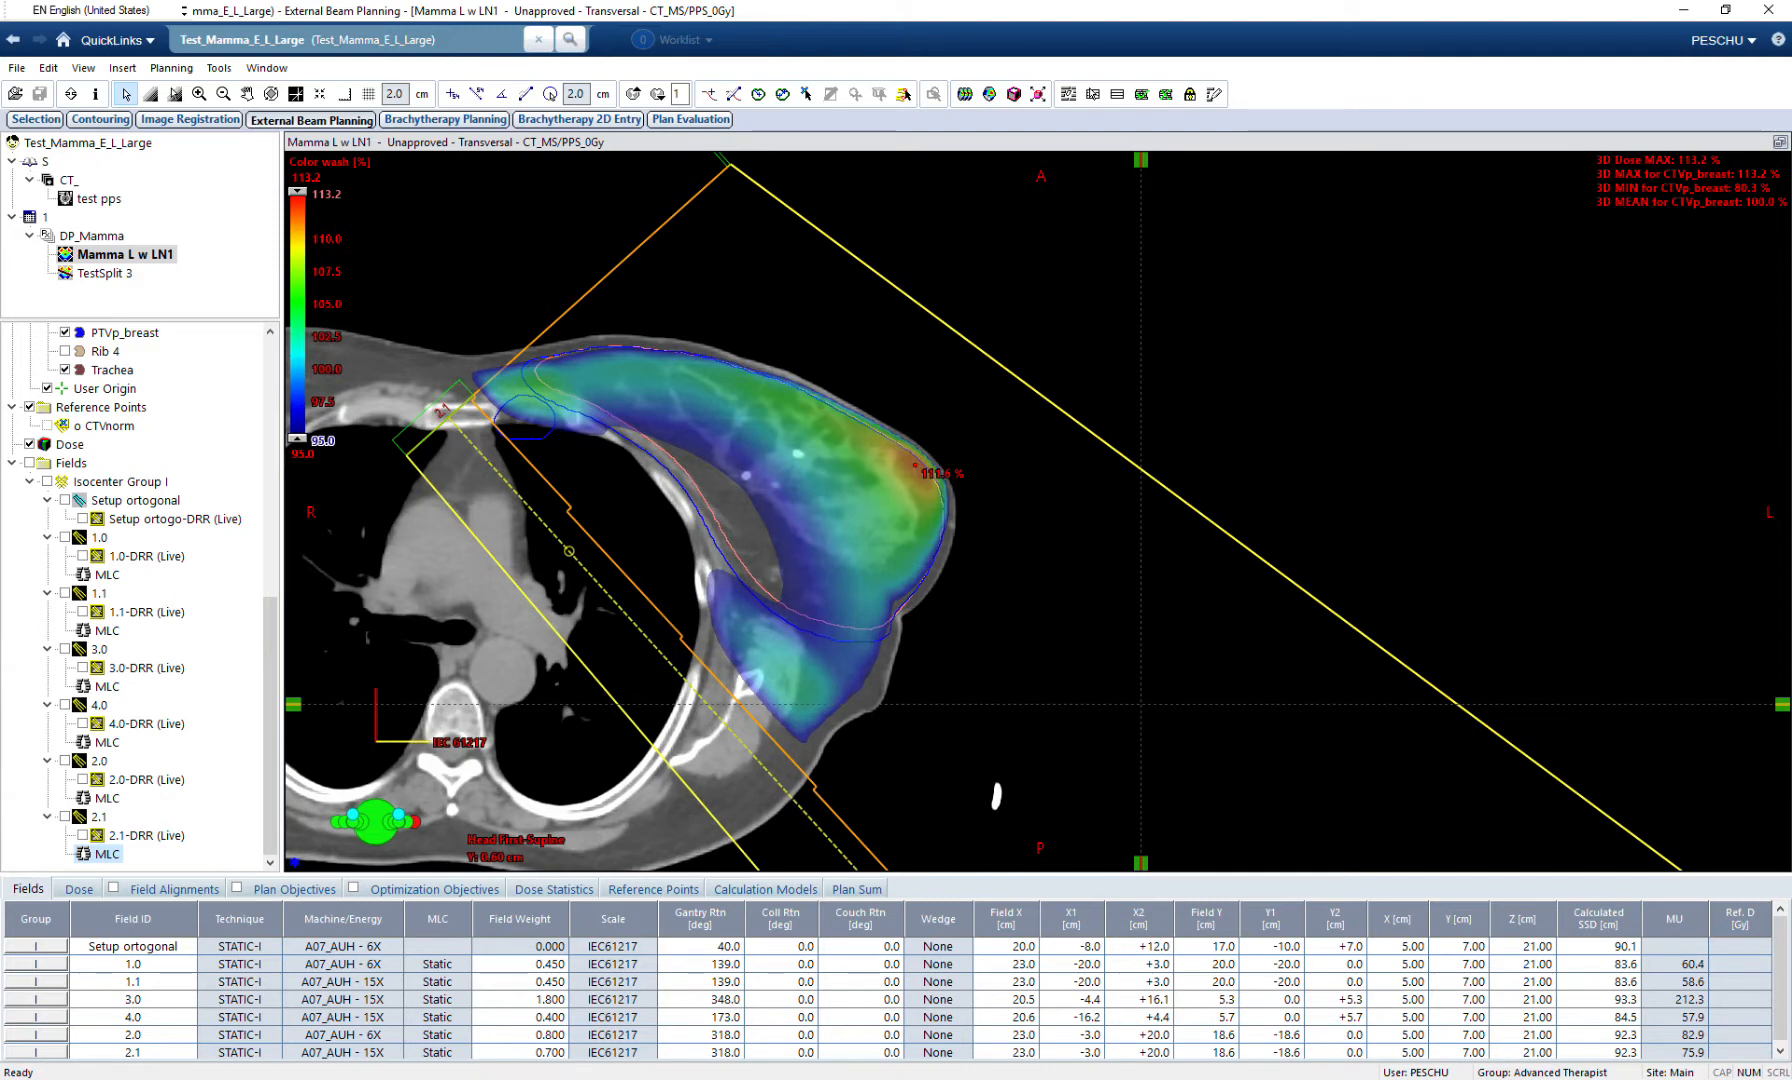
scroll(1038, 512, "up", 3)
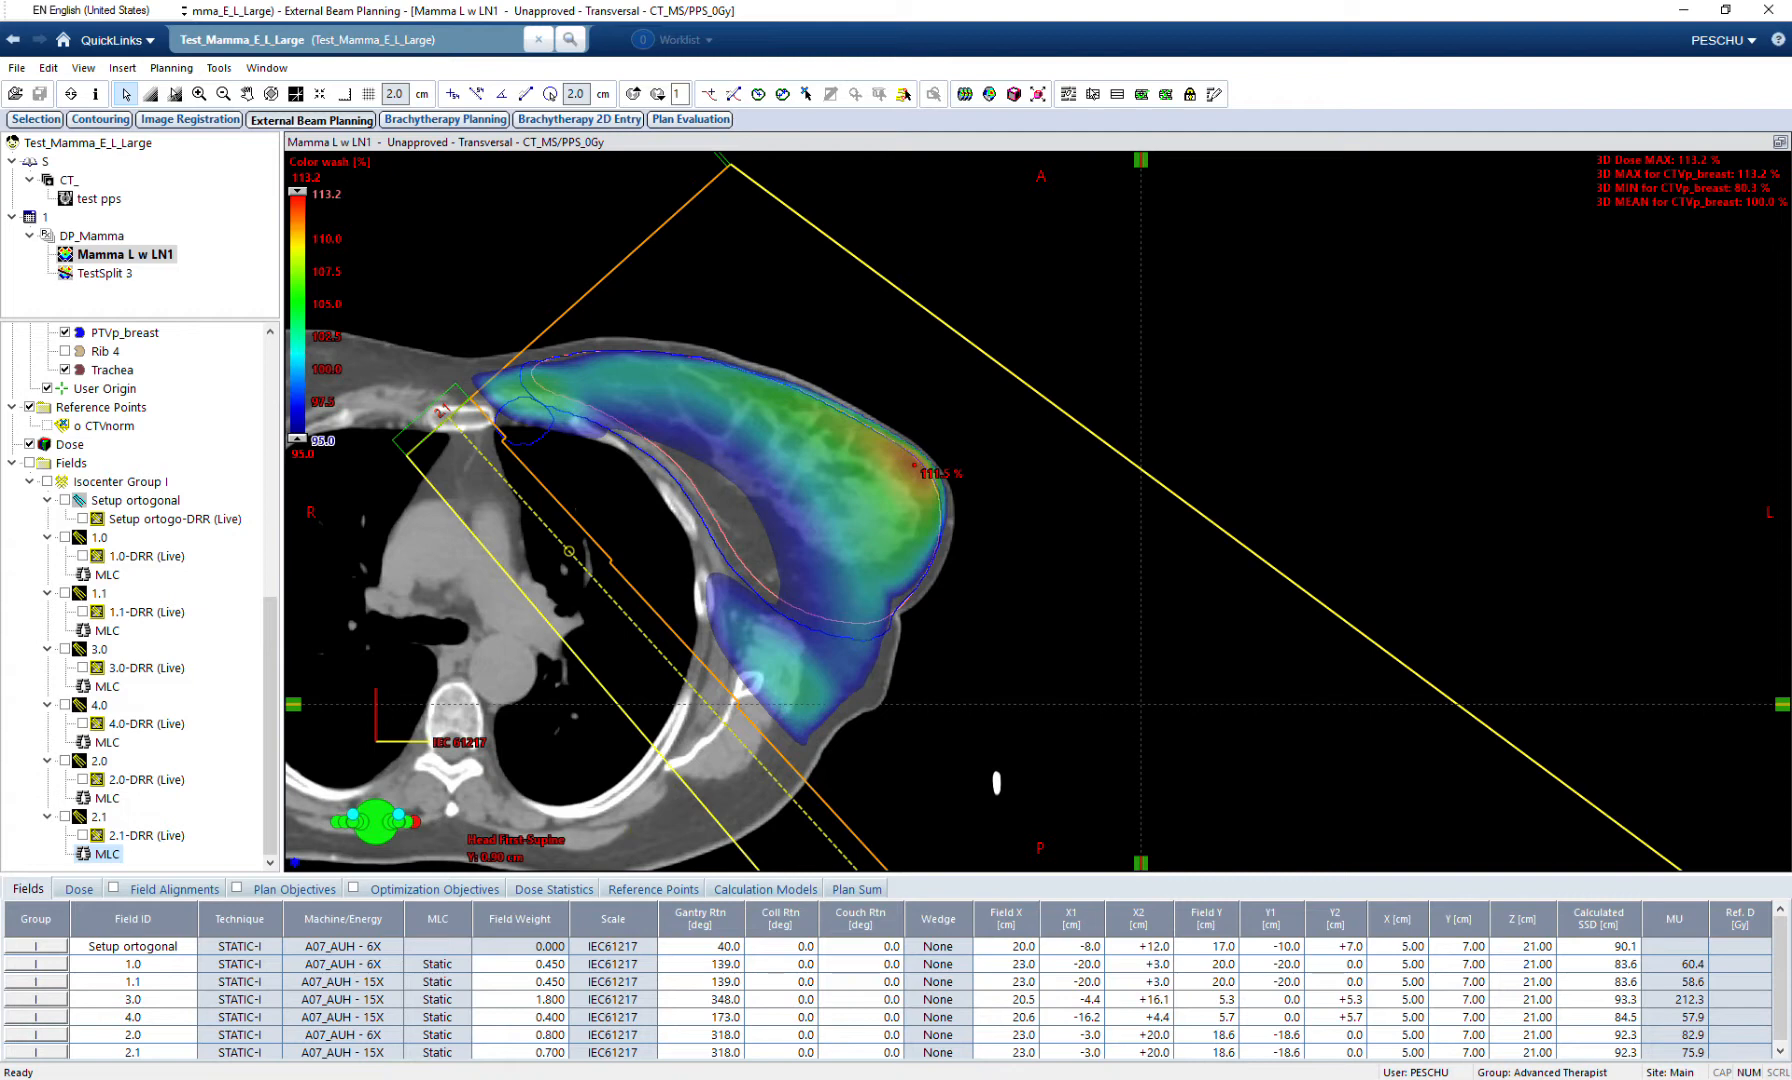
Set the field weight of field 2.1 to 0.75.
left_click(520, 1052)
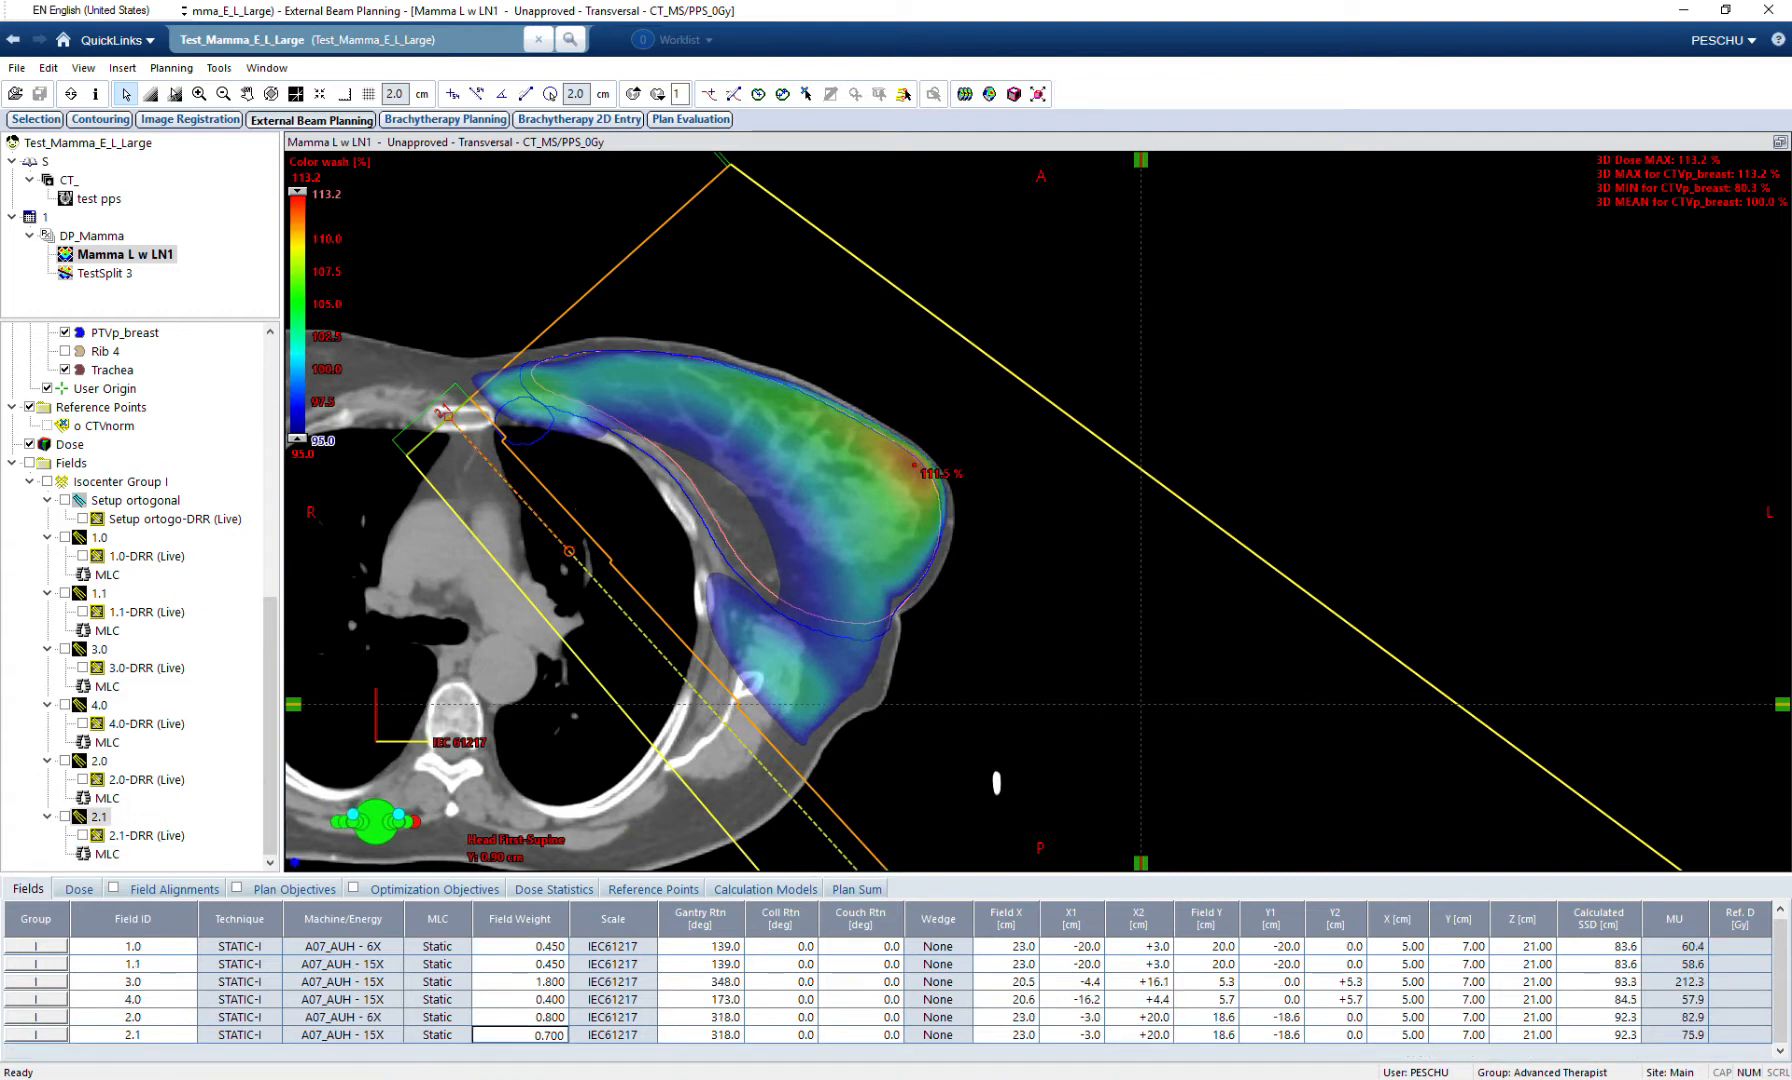
type("0.75")
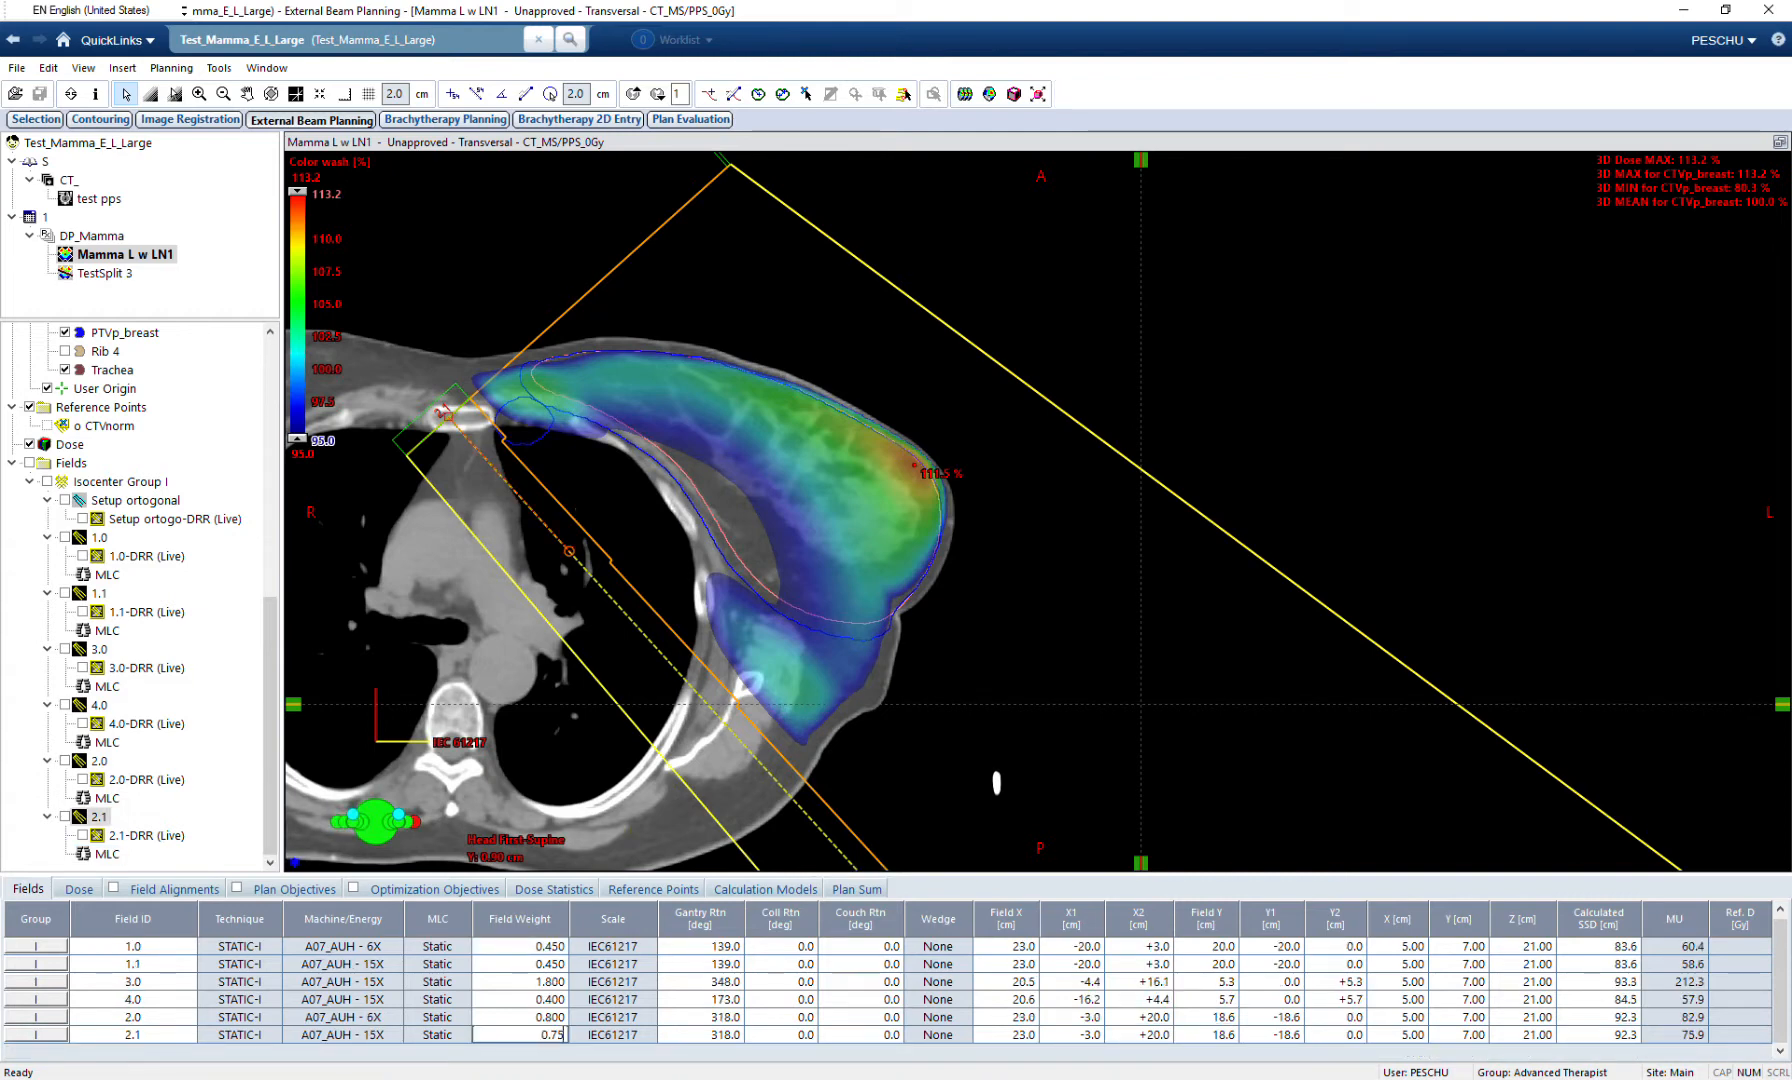
key("Return")
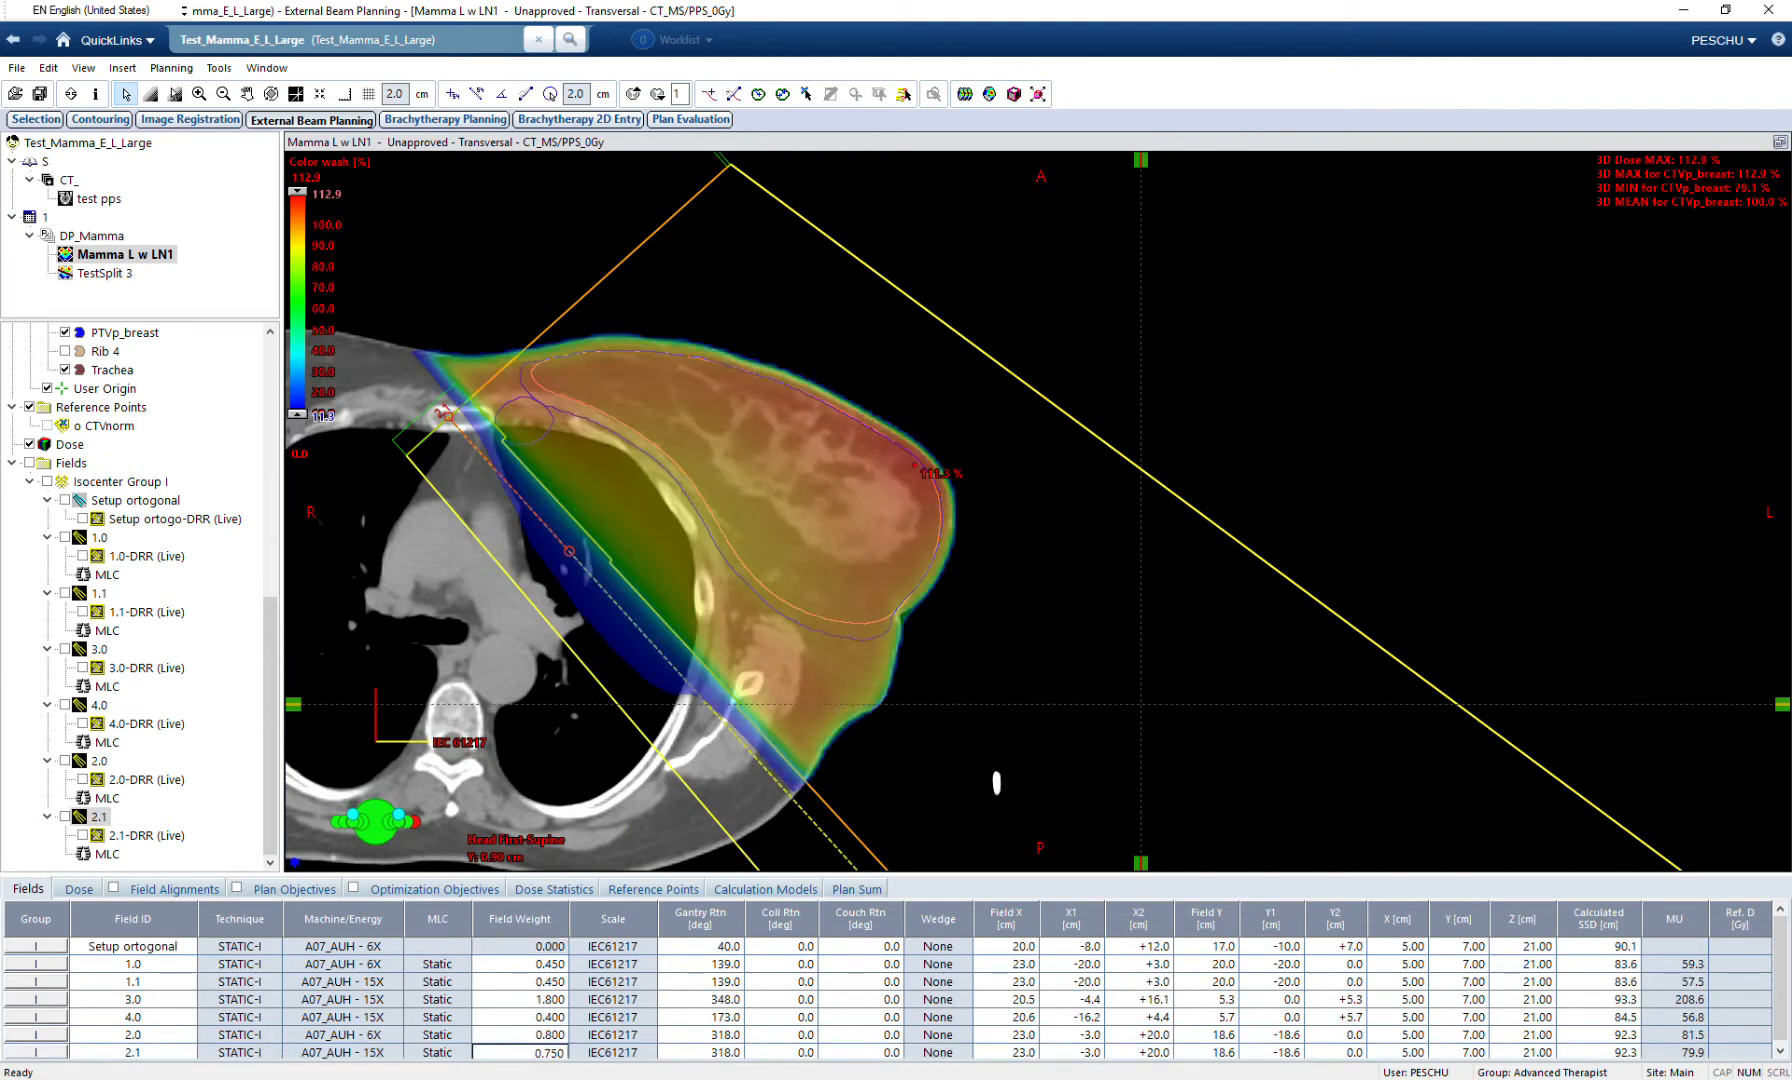
Set the field weight of field 1.0 to 0.4.
left_click(521, 964)
left_click(521, 982)
left_click(521, 964)
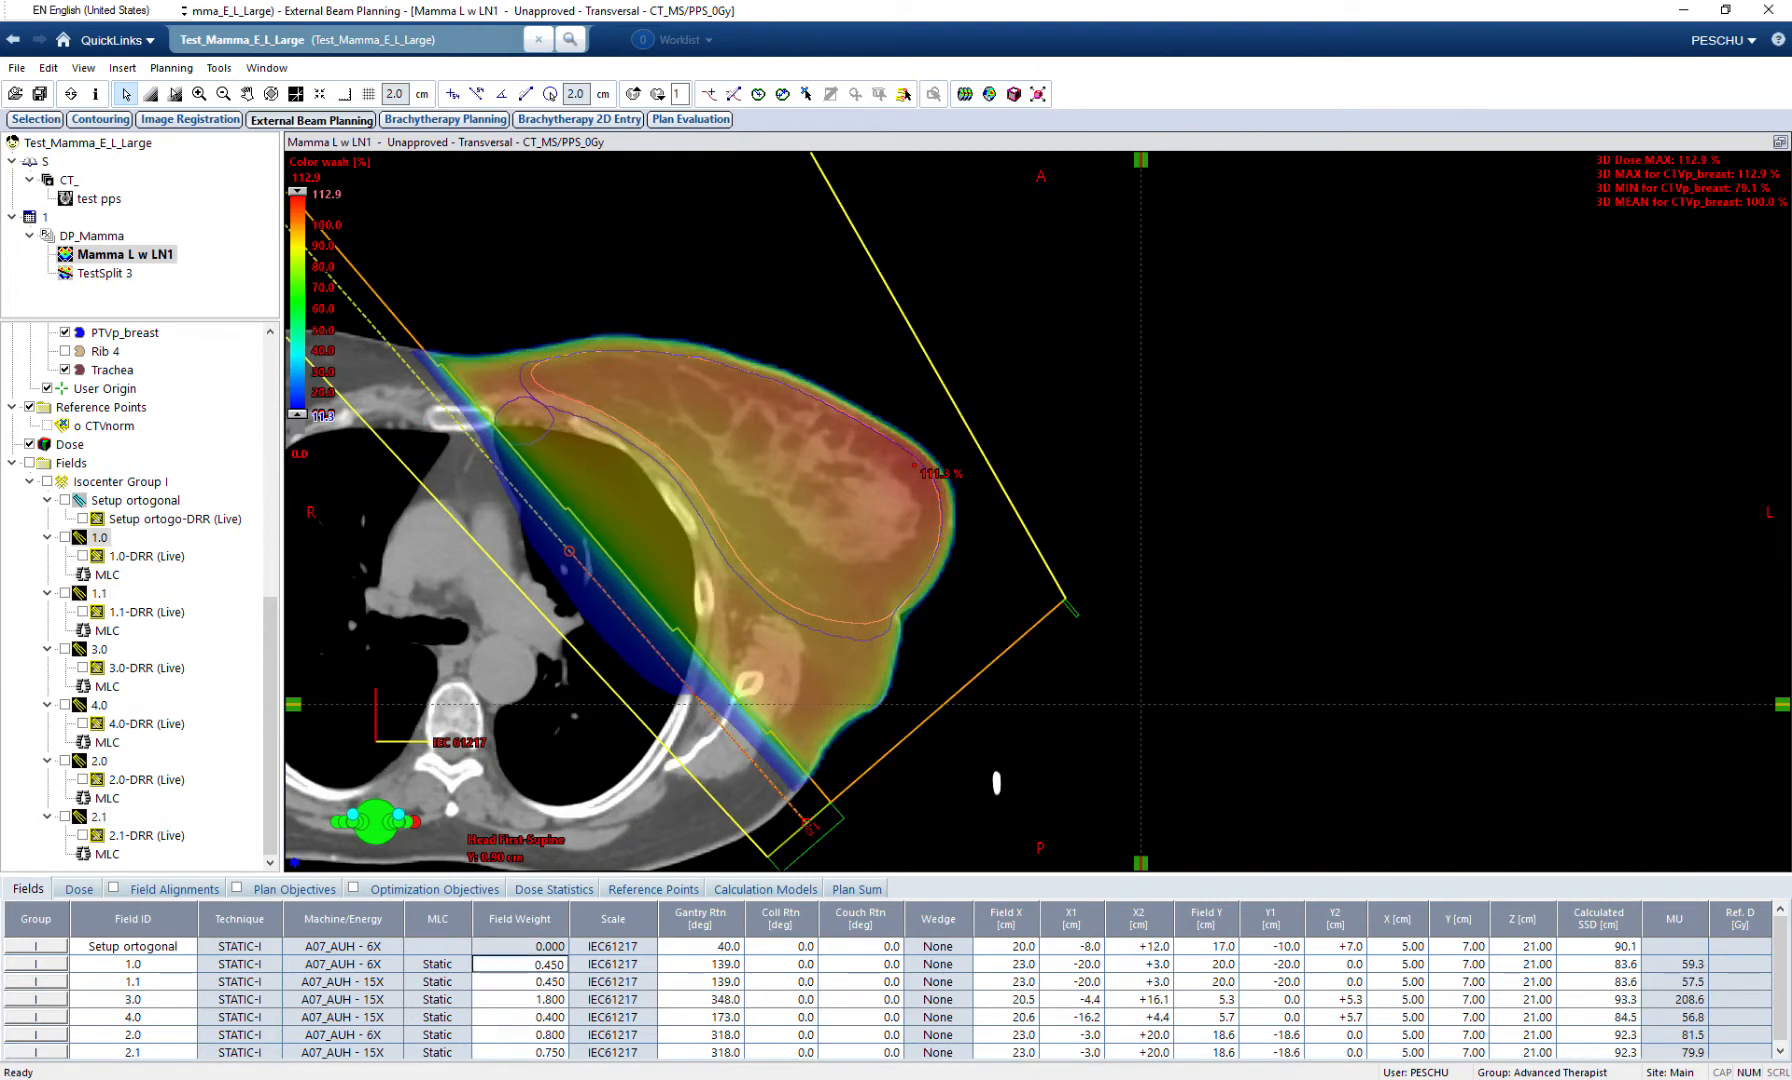
type("0.4")
key("Return")
Set the lower limit of the dose color wash to 95% and check the dose on more caudal slices.
left_click(300, 454)
type("95")
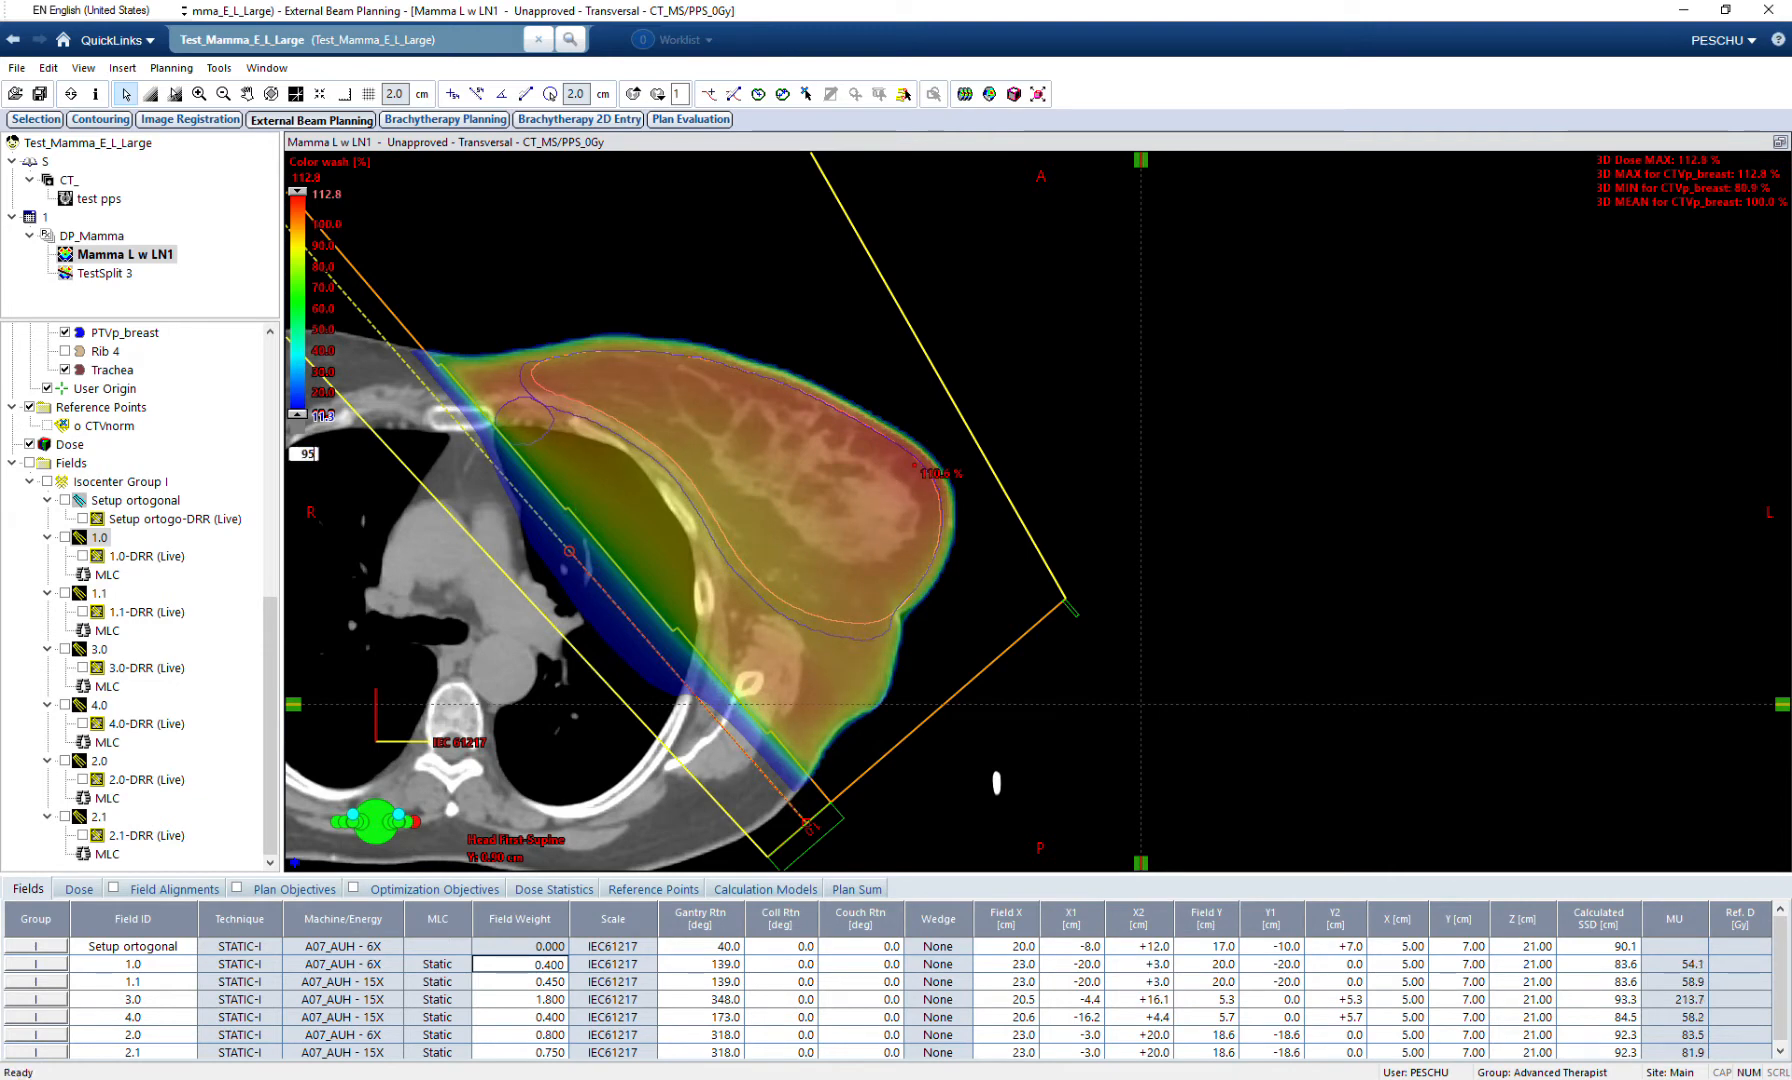
key("Return")
scroll(996, 783, "down", 5)
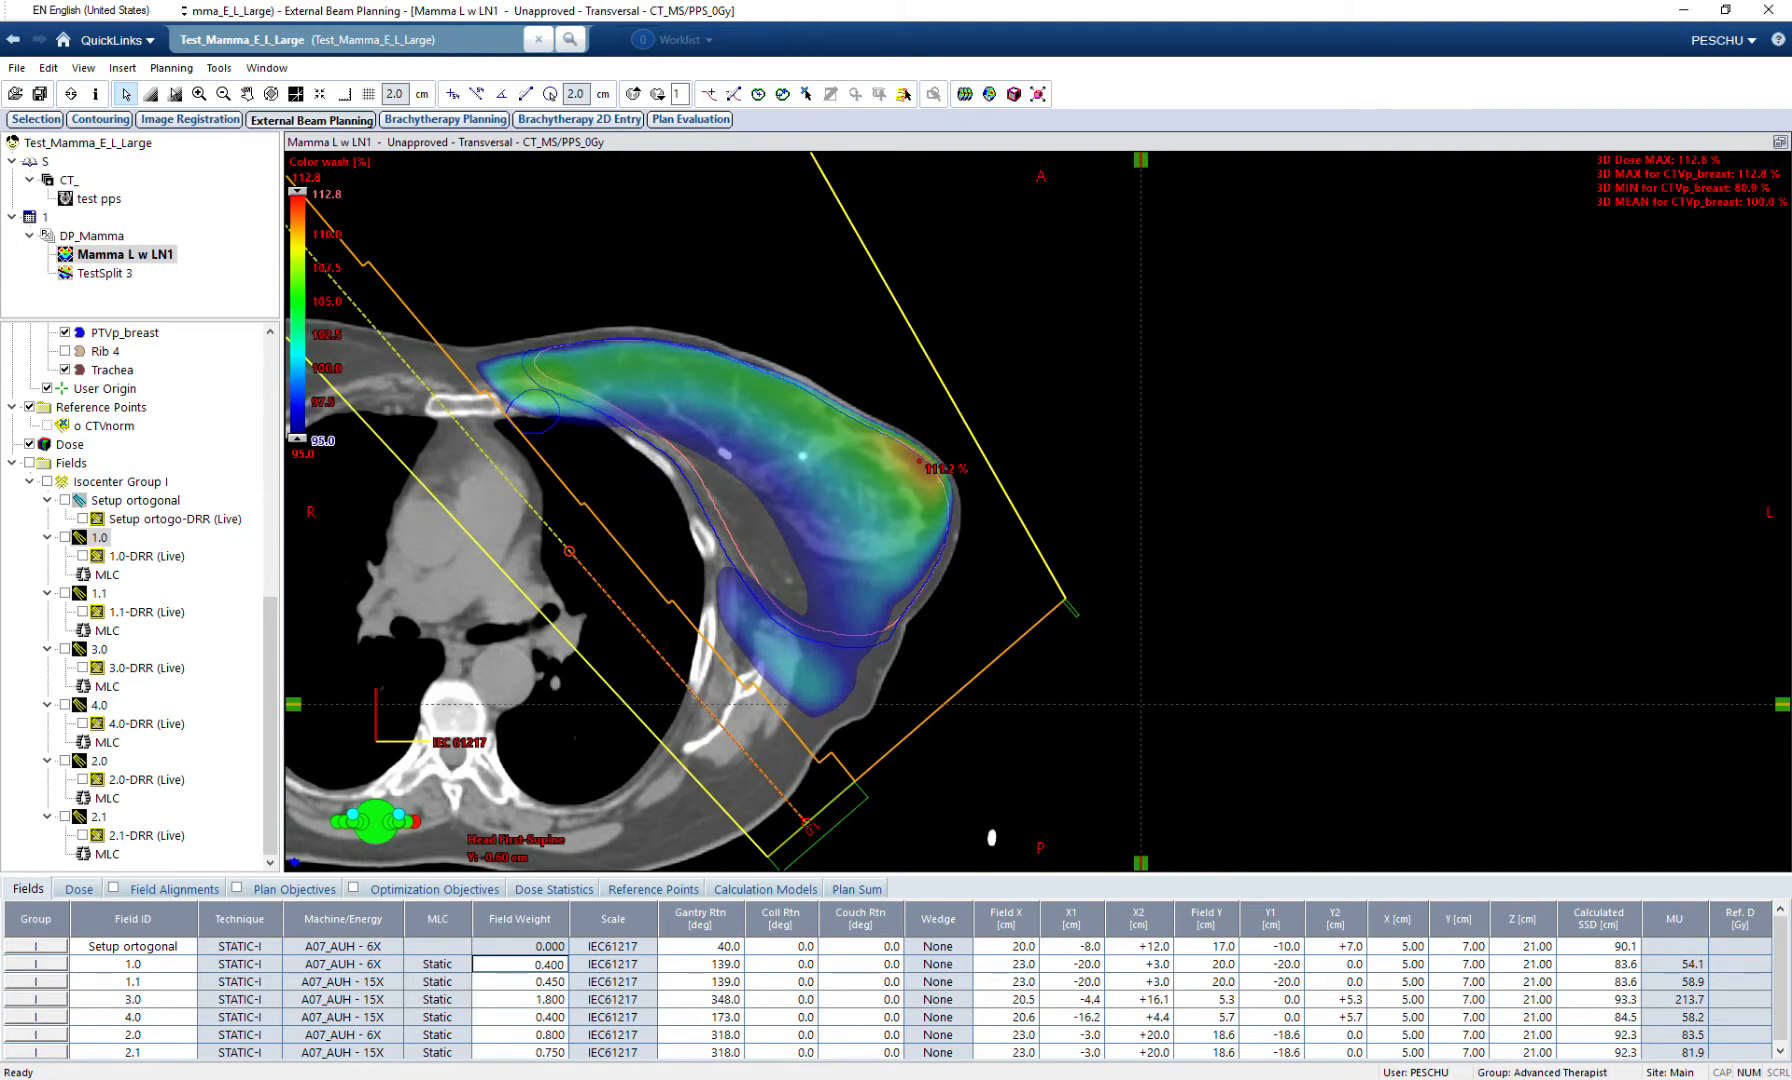
Duplicate field 1.1 together with its field images and accept the copy's properties.
left_click(107, 854)
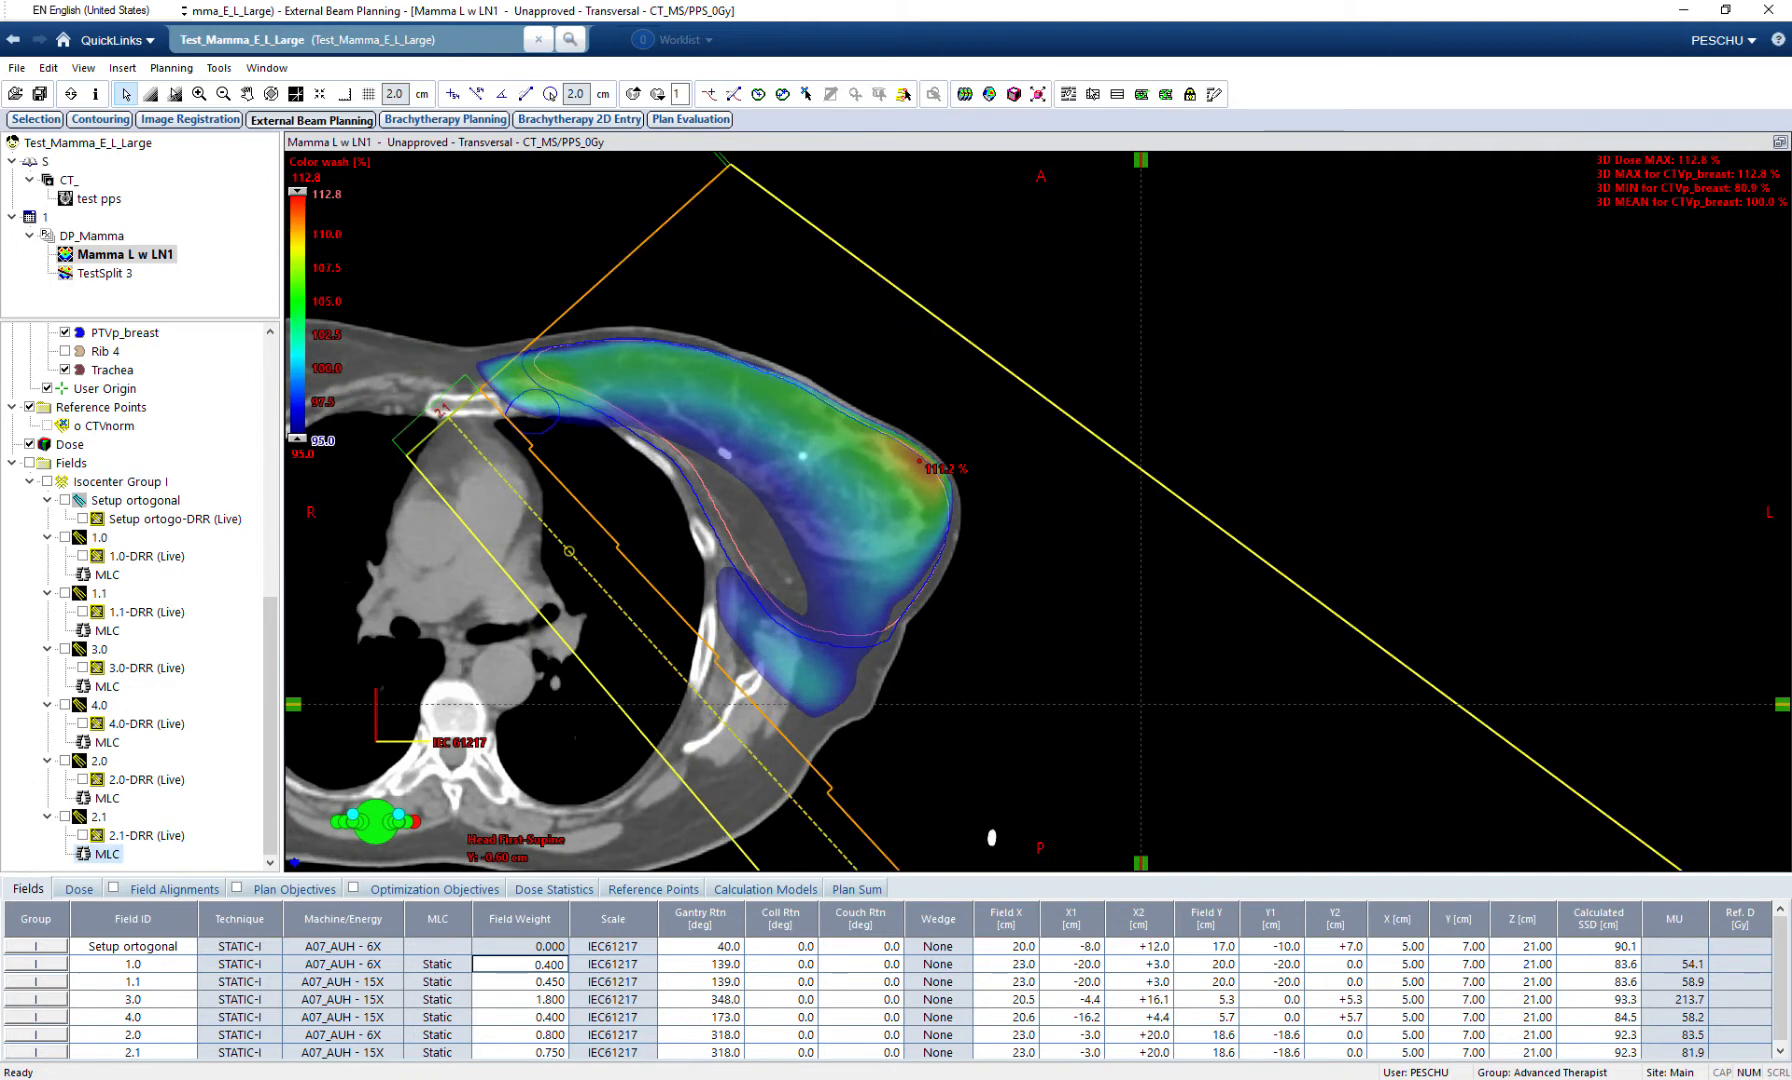
left_click(107, 631)
right_click(100, 590)
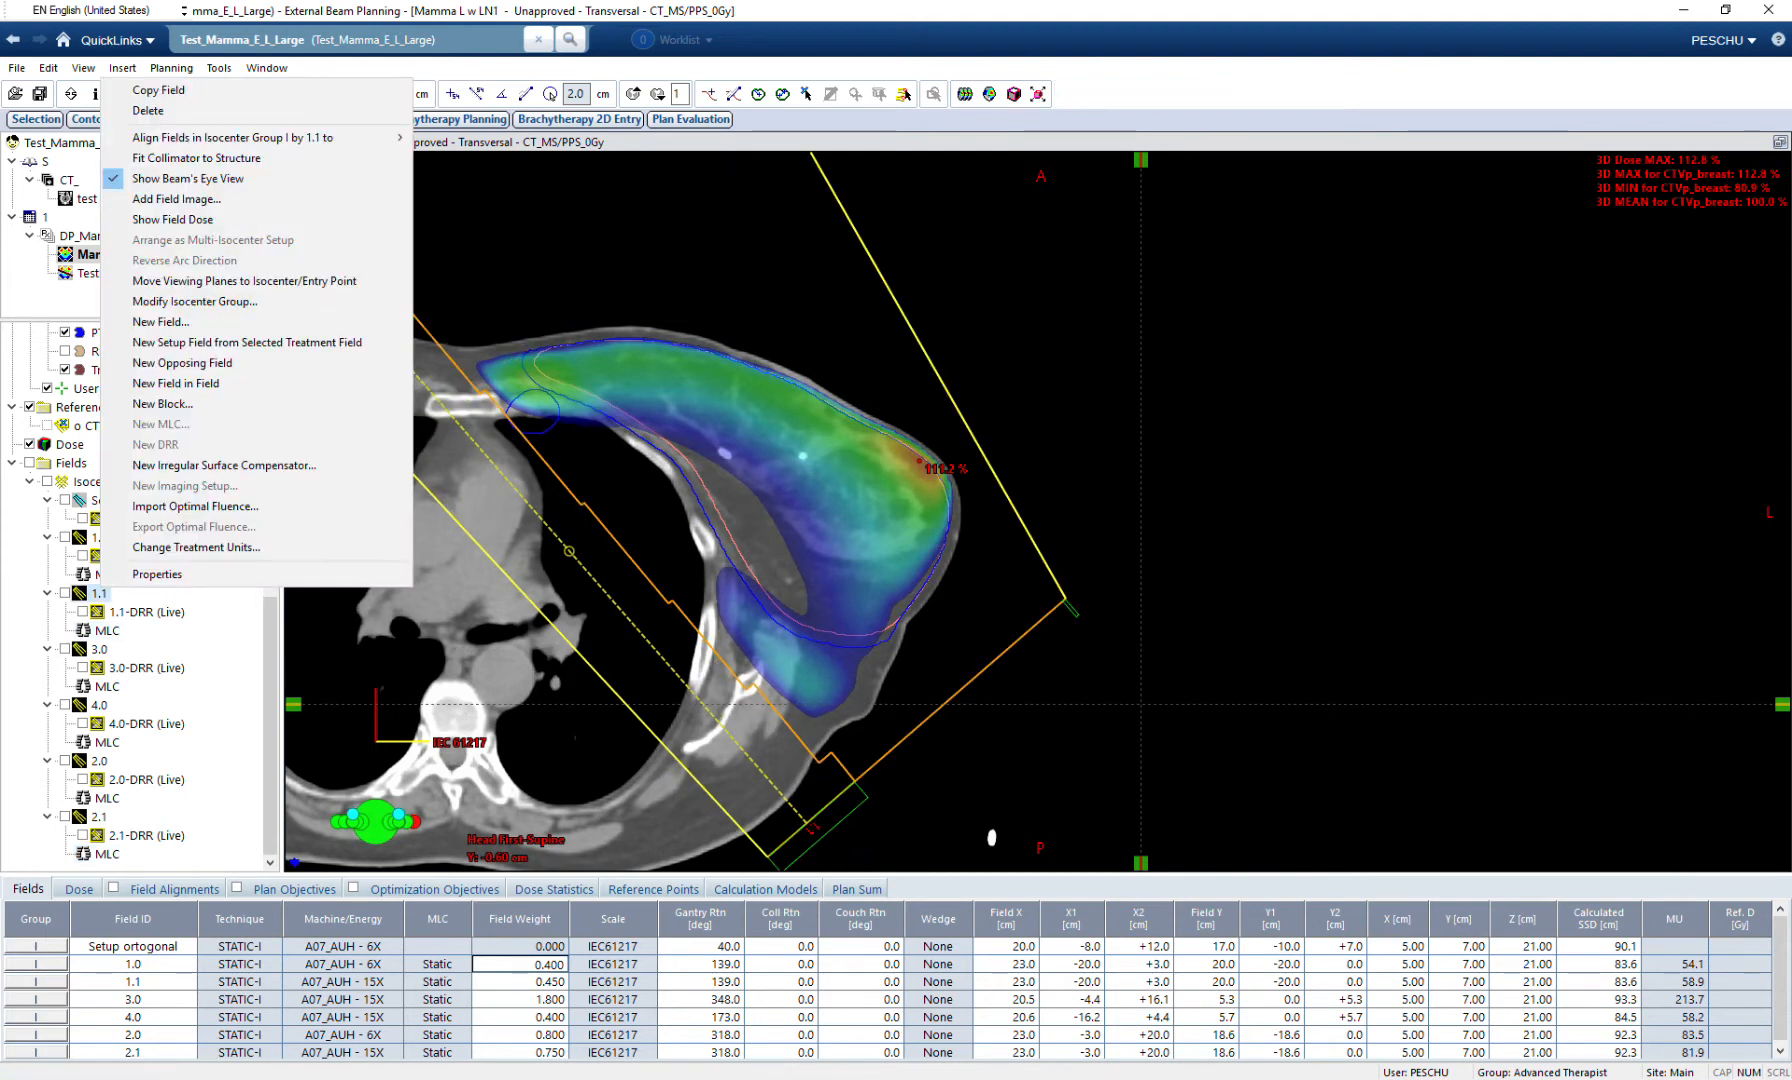
left_click(160, 90)
right_click(100, 592)
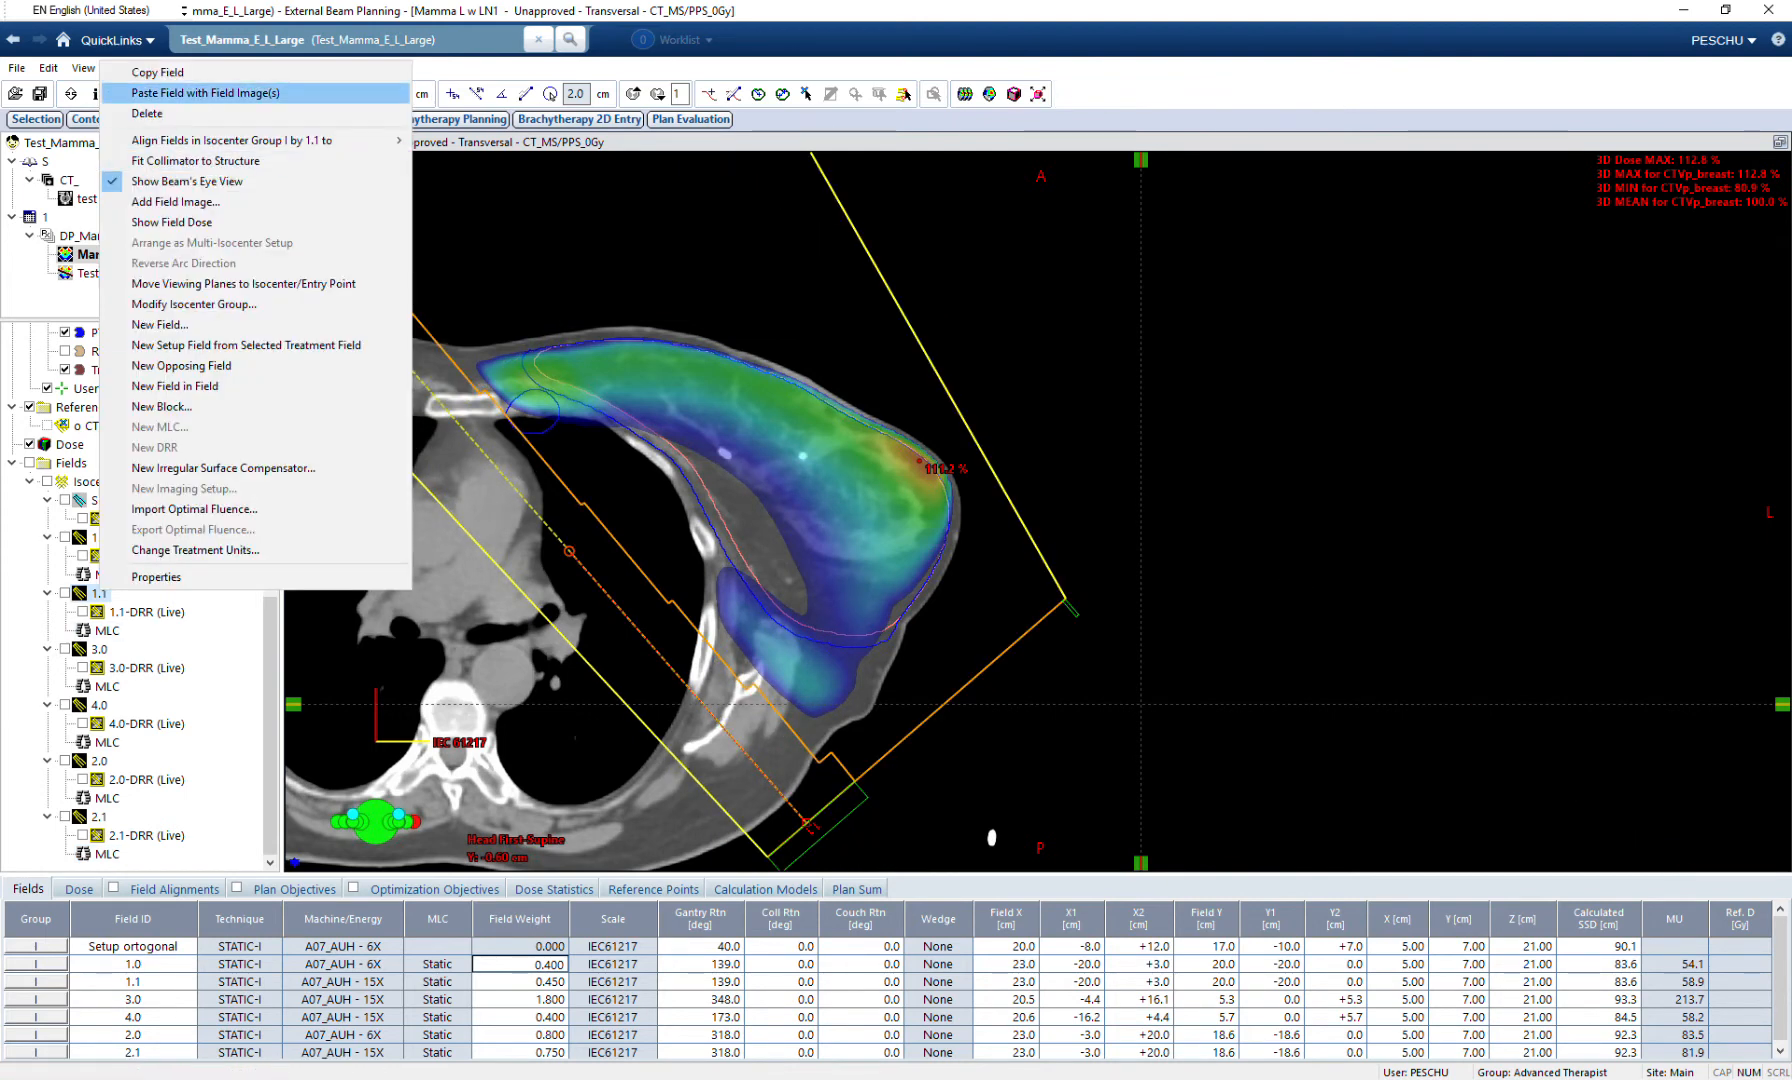
left_click(205, 92)
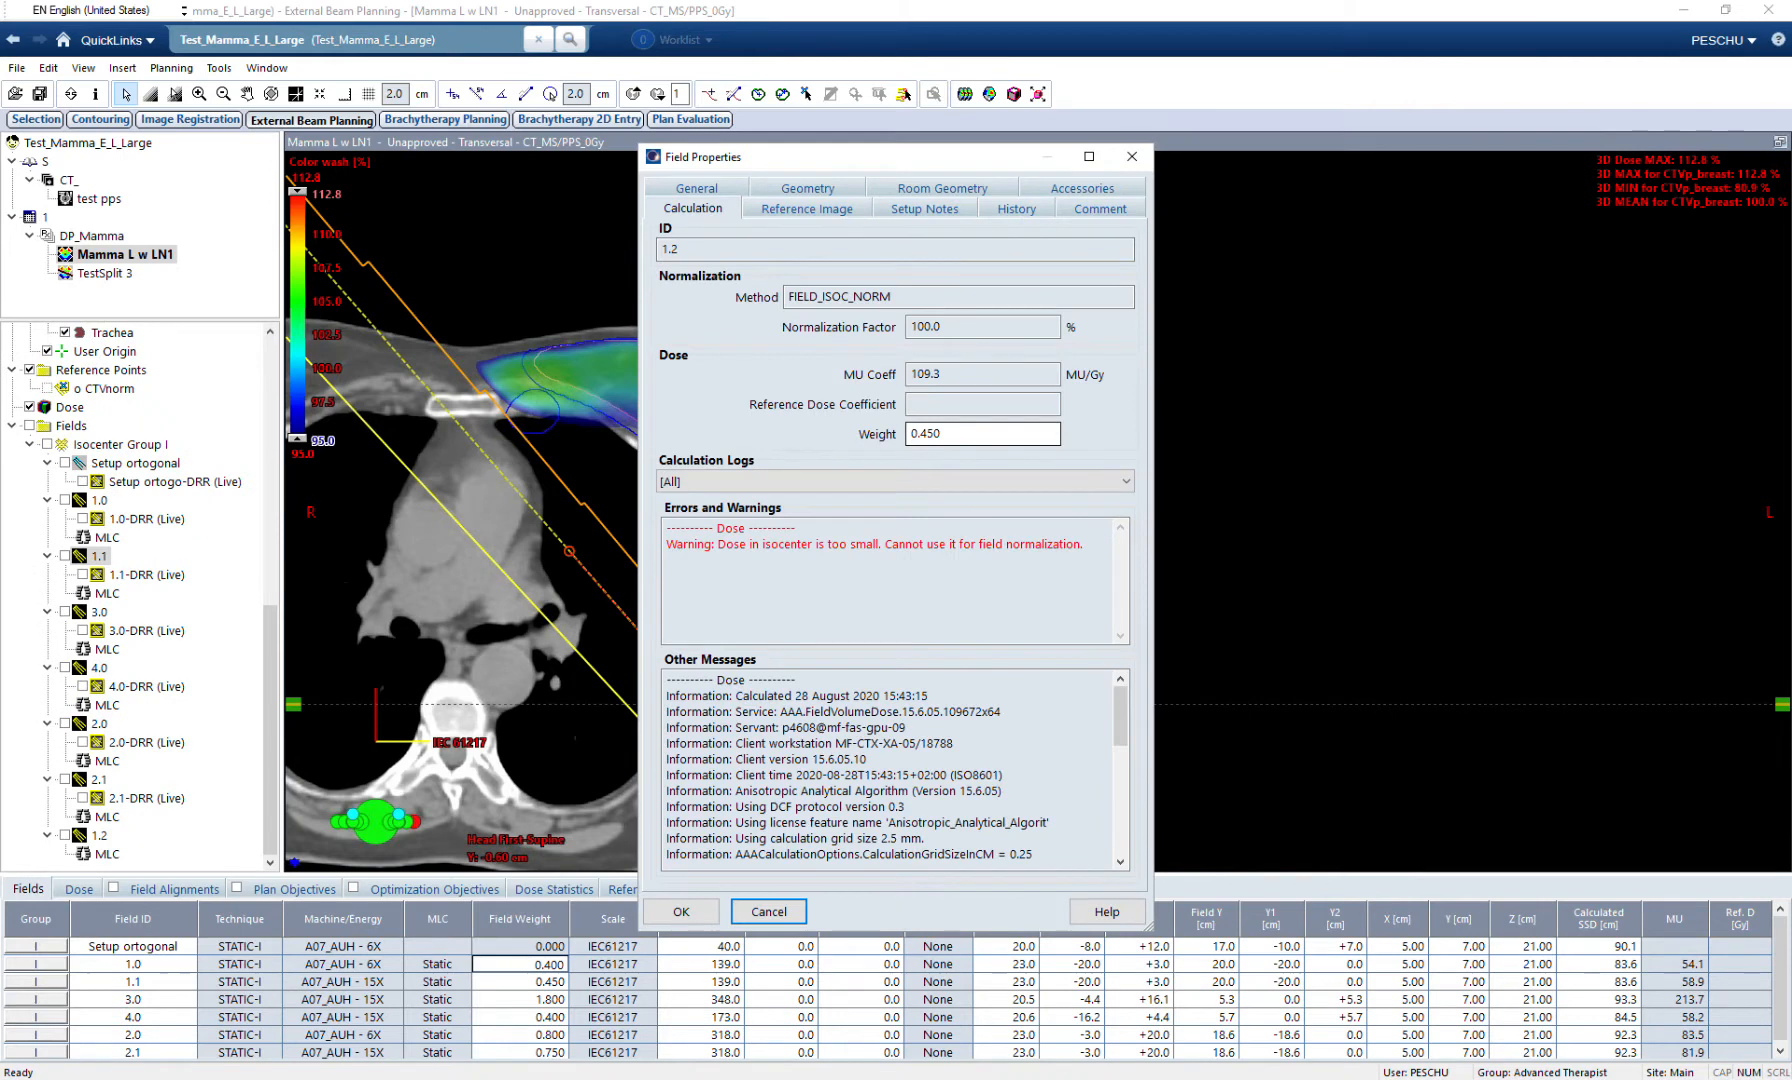
key("Return")
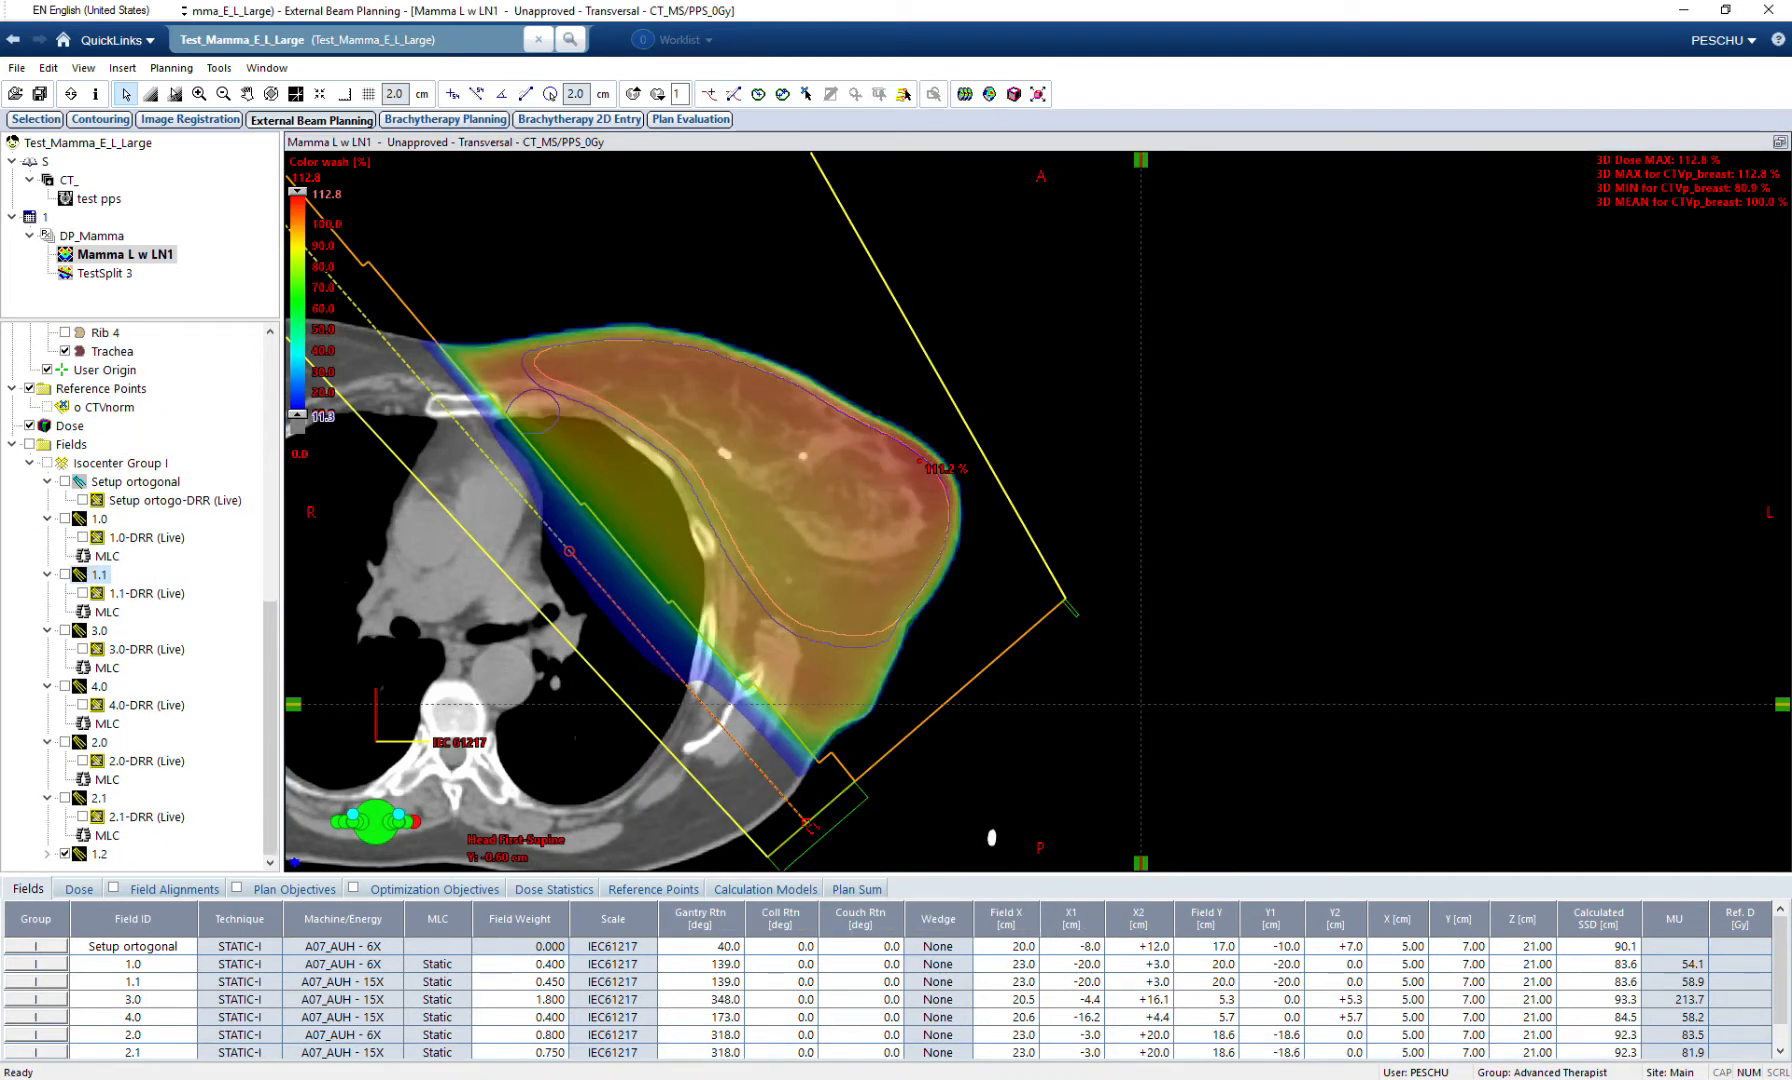
Display the MLC of field 1.2 in the beam's eye view and hide all structures of CT_MS/PPS_0Gy.
left_click(107, 854)
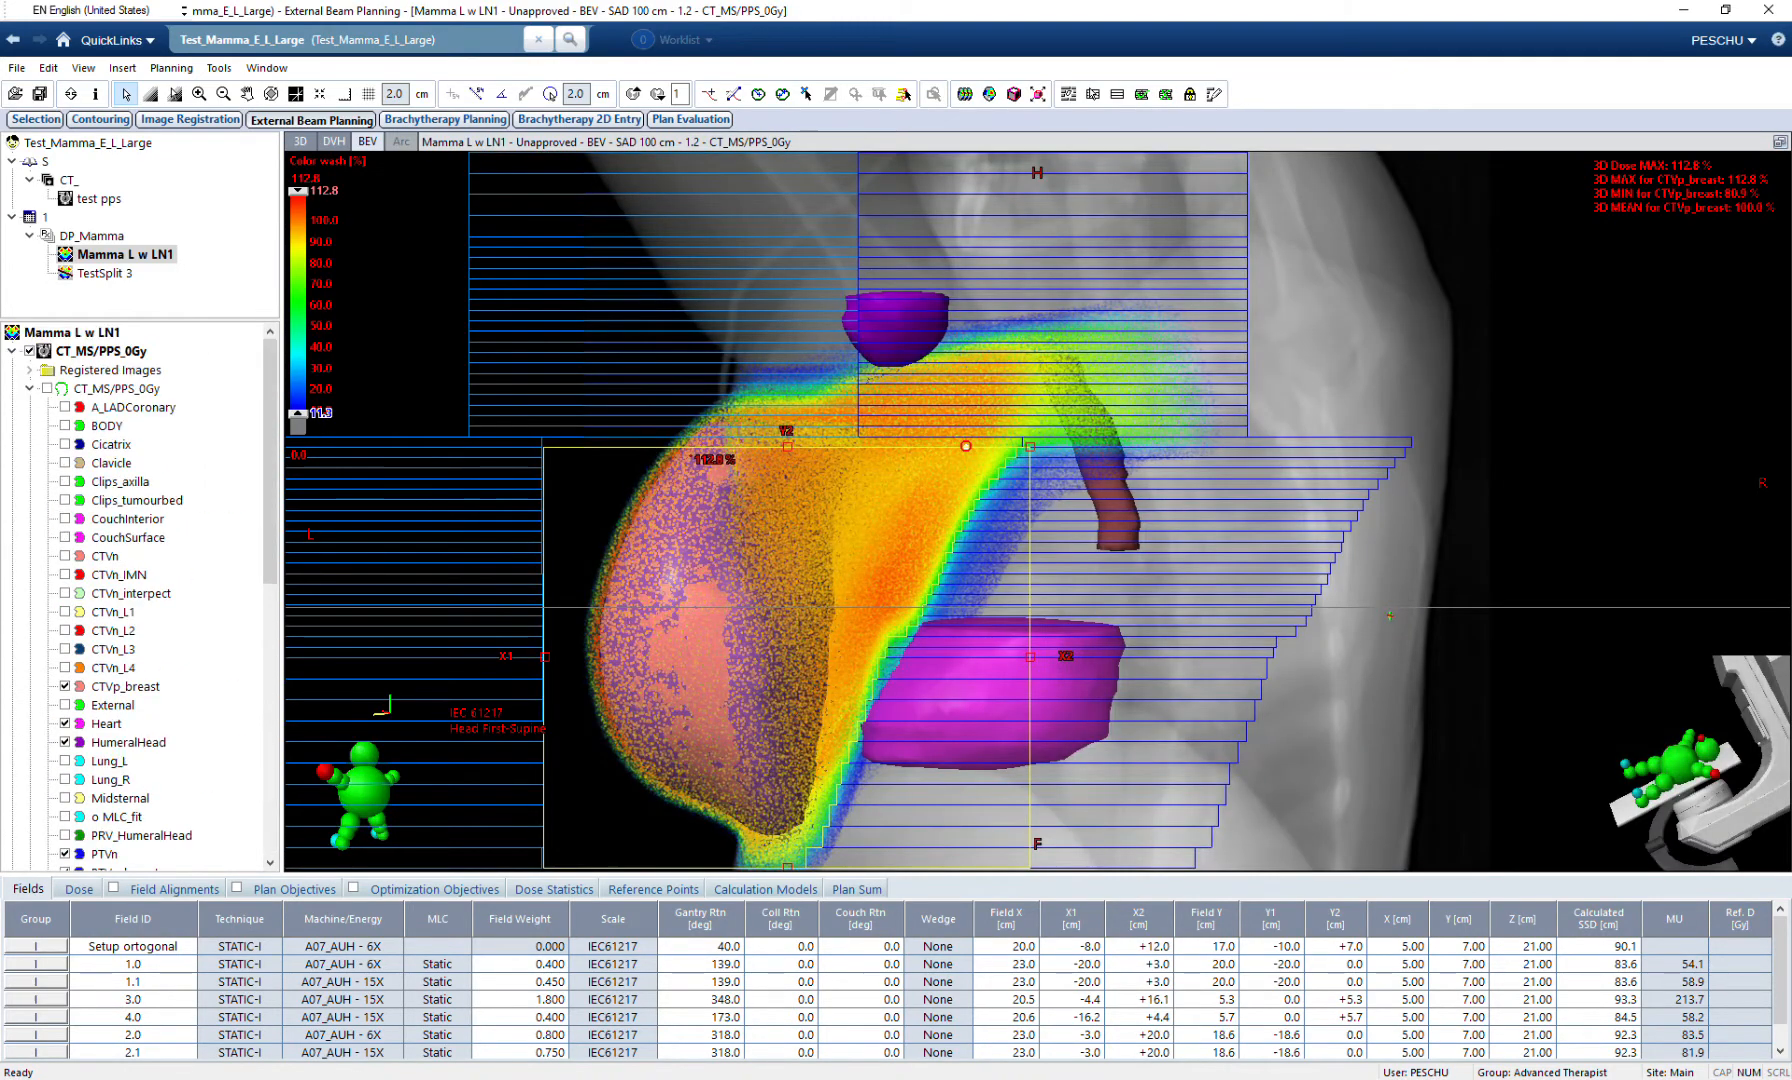
left_click(47, 388)
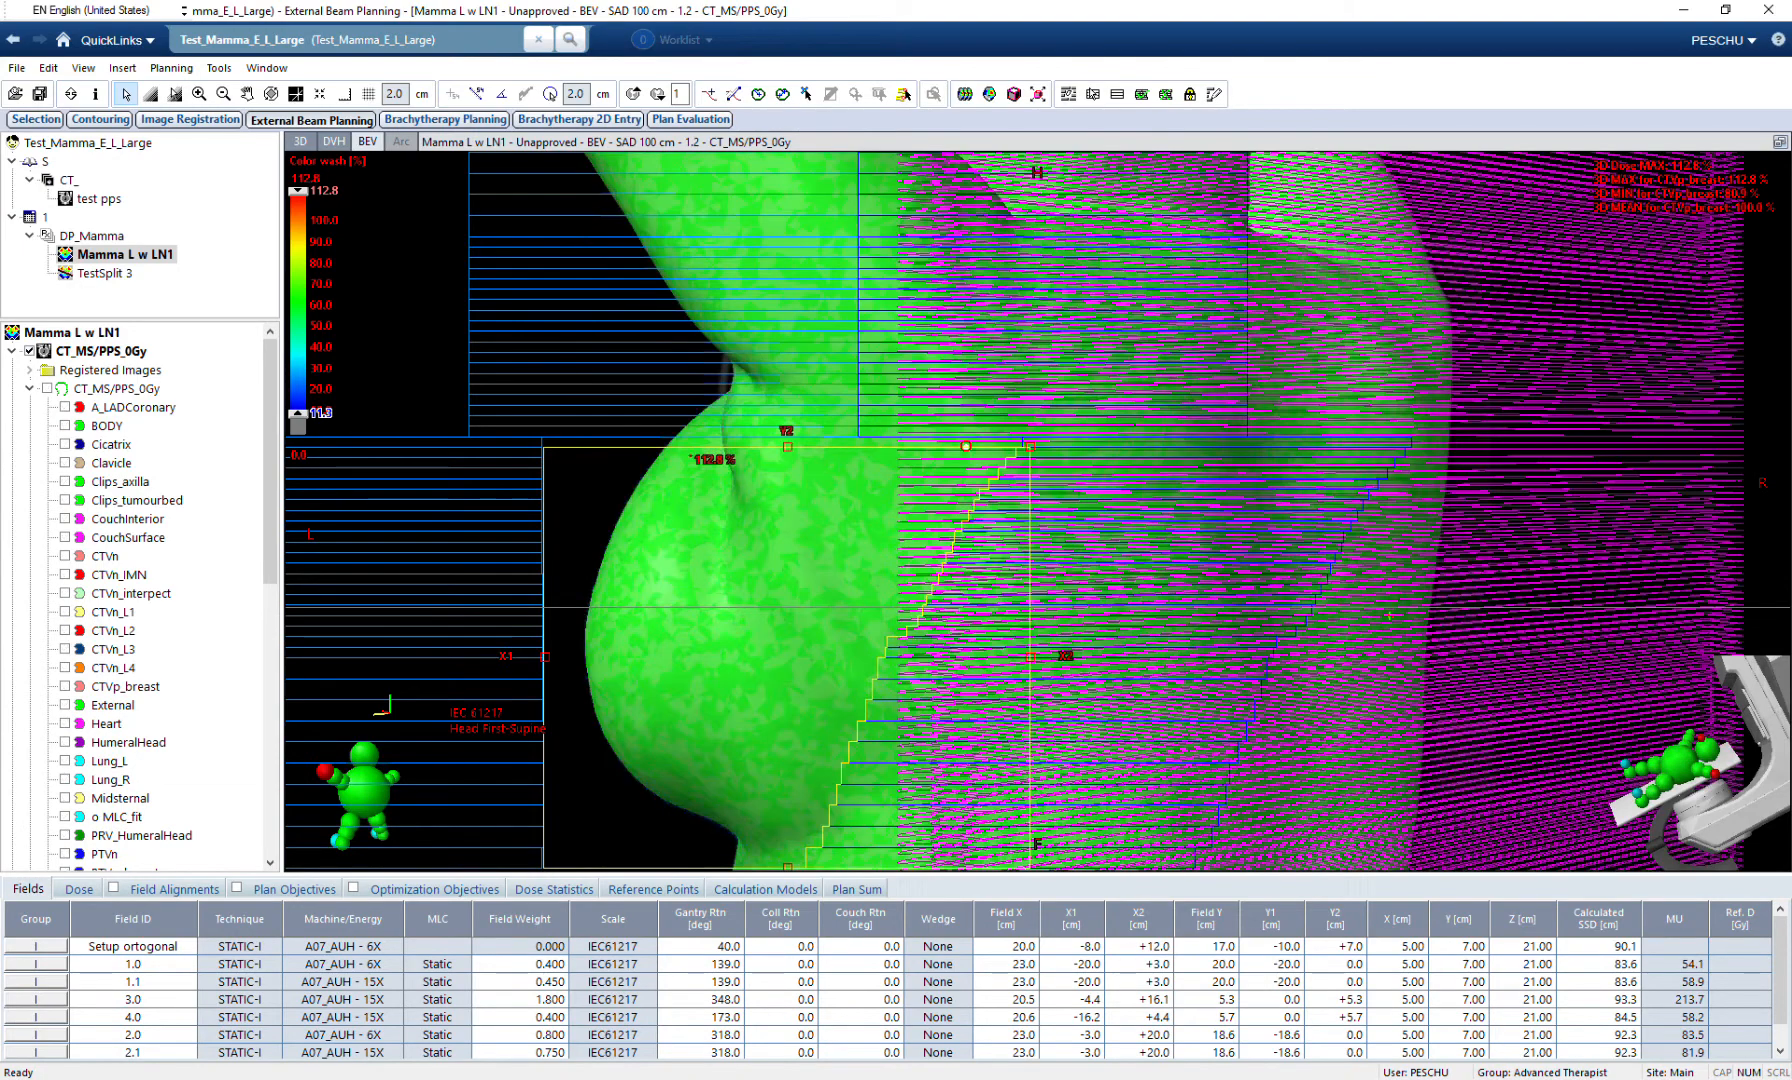
left_click(47, 388)
scroll(47, 388, "down", 11)
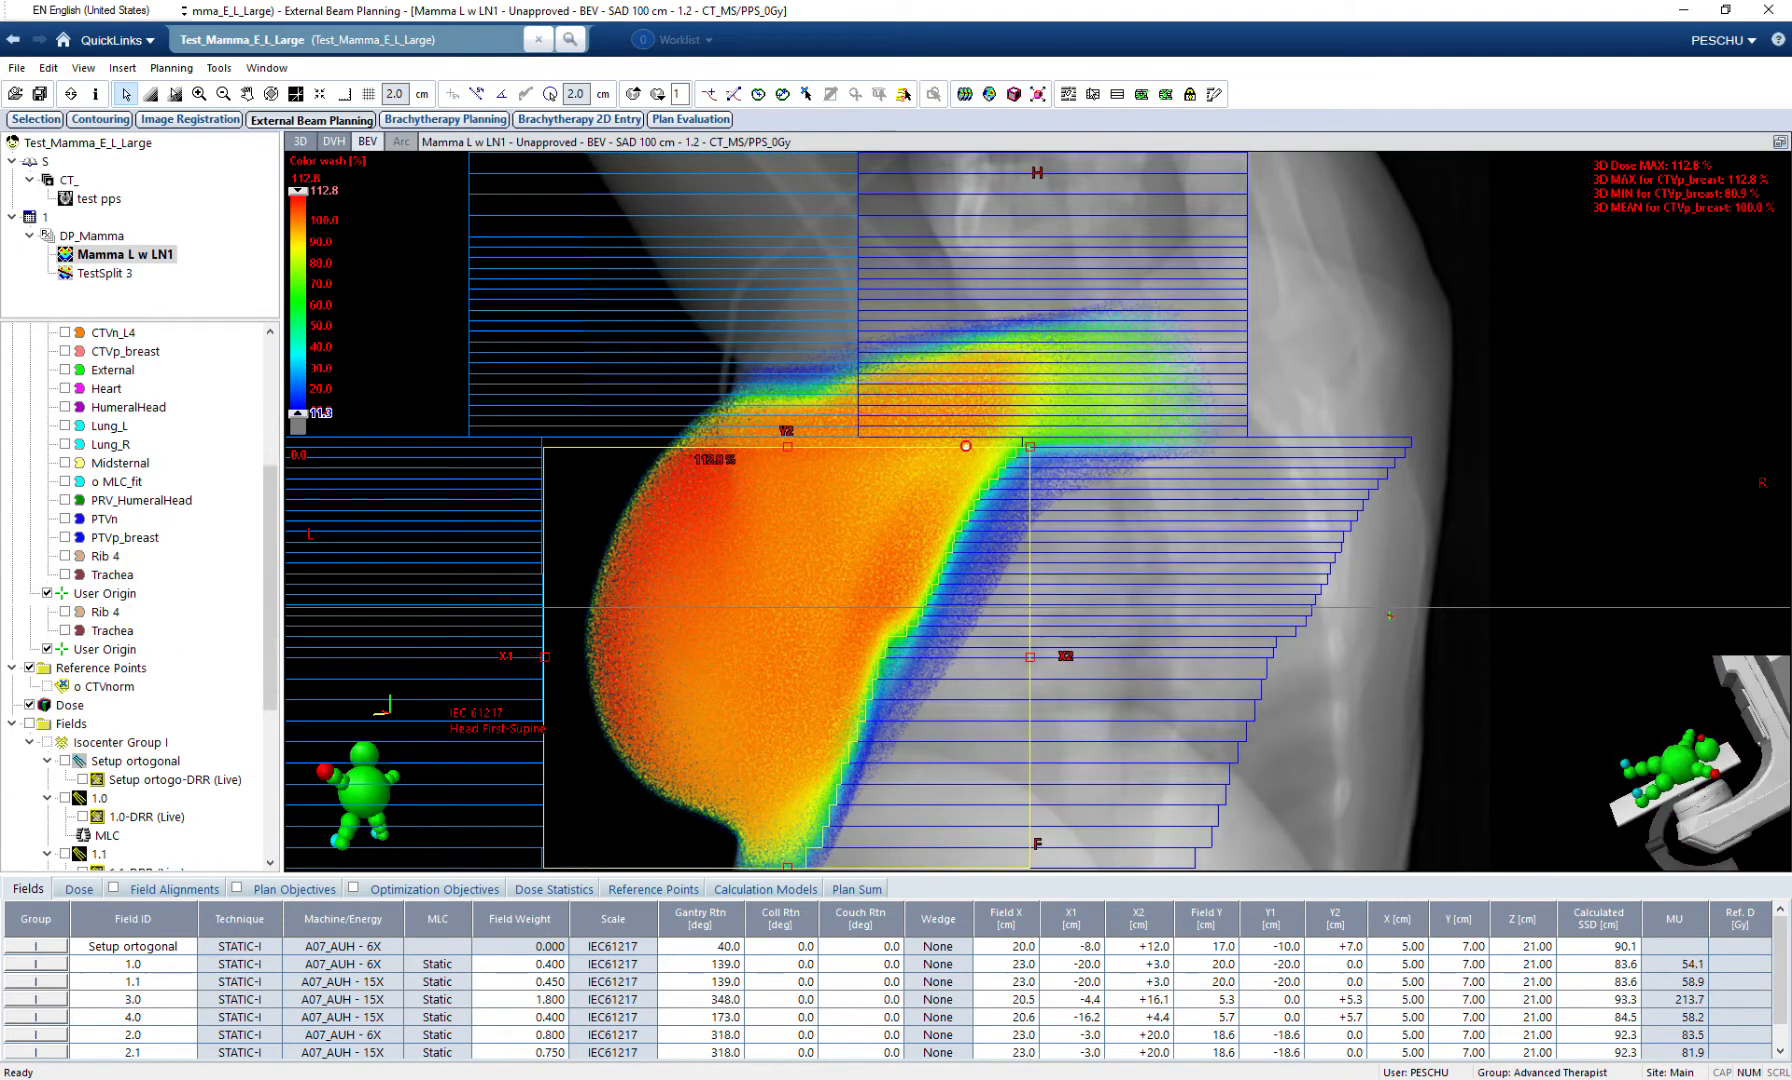
Raise the lower limit of the dose color wash to 109.6% to isolate the high-dose area in field 1.2's beam's eye view.
left_click(301, 455)
type("95")
key("Return")
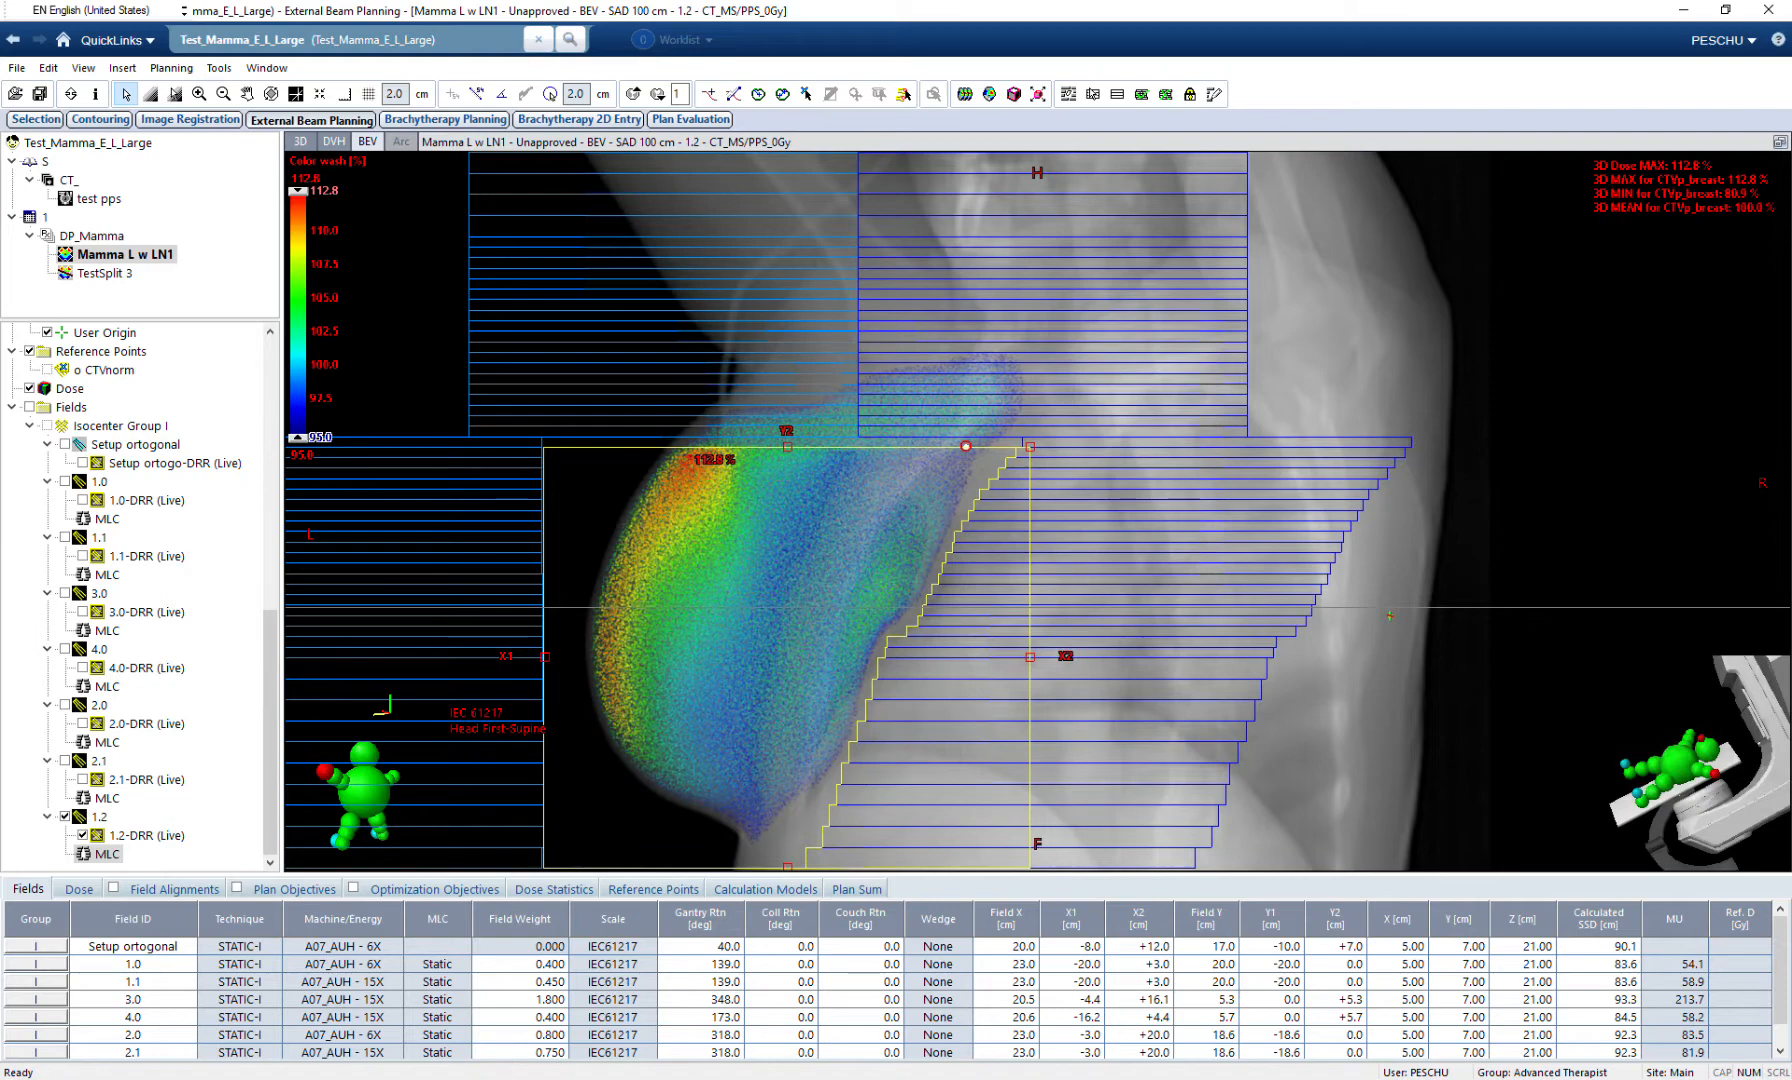
key("ctrl+s")
middle_click_drag(1038, 520, 1028, 500)
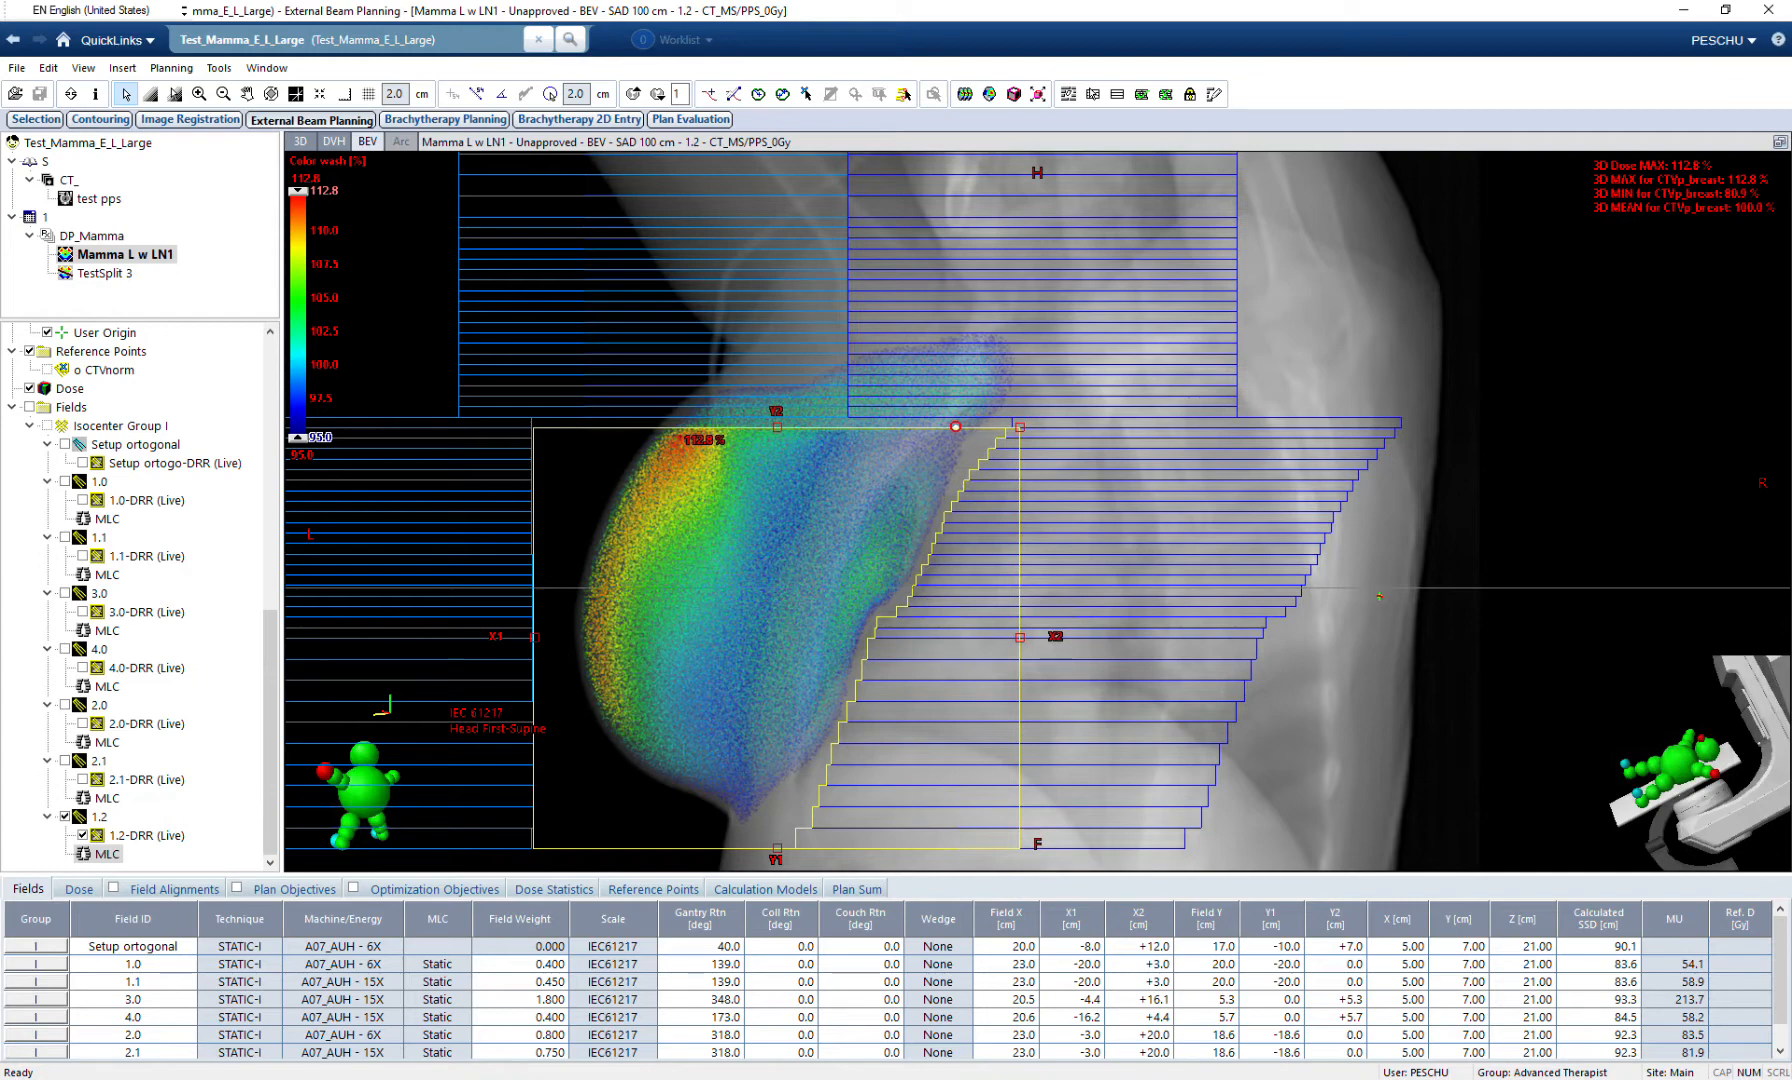
left_click_drag(298, 437, 298, 241)
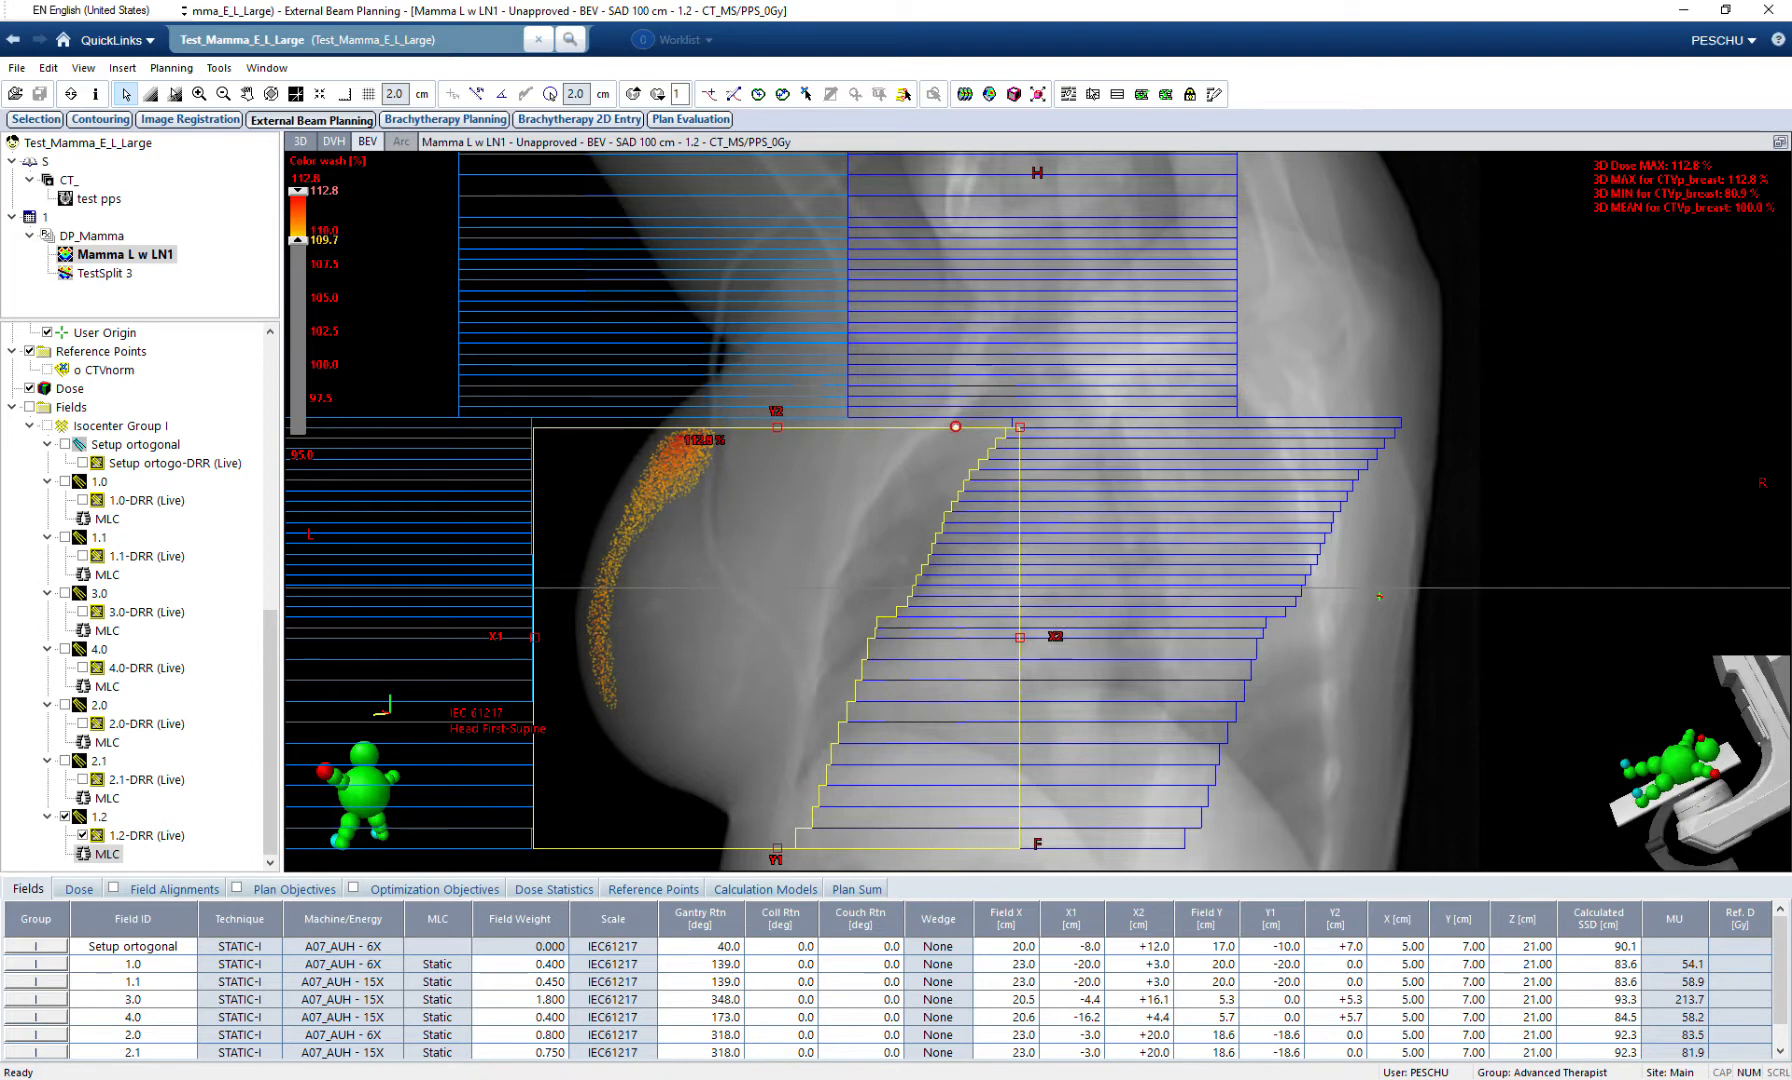
left_click_drag(298, 241, 298, 243)
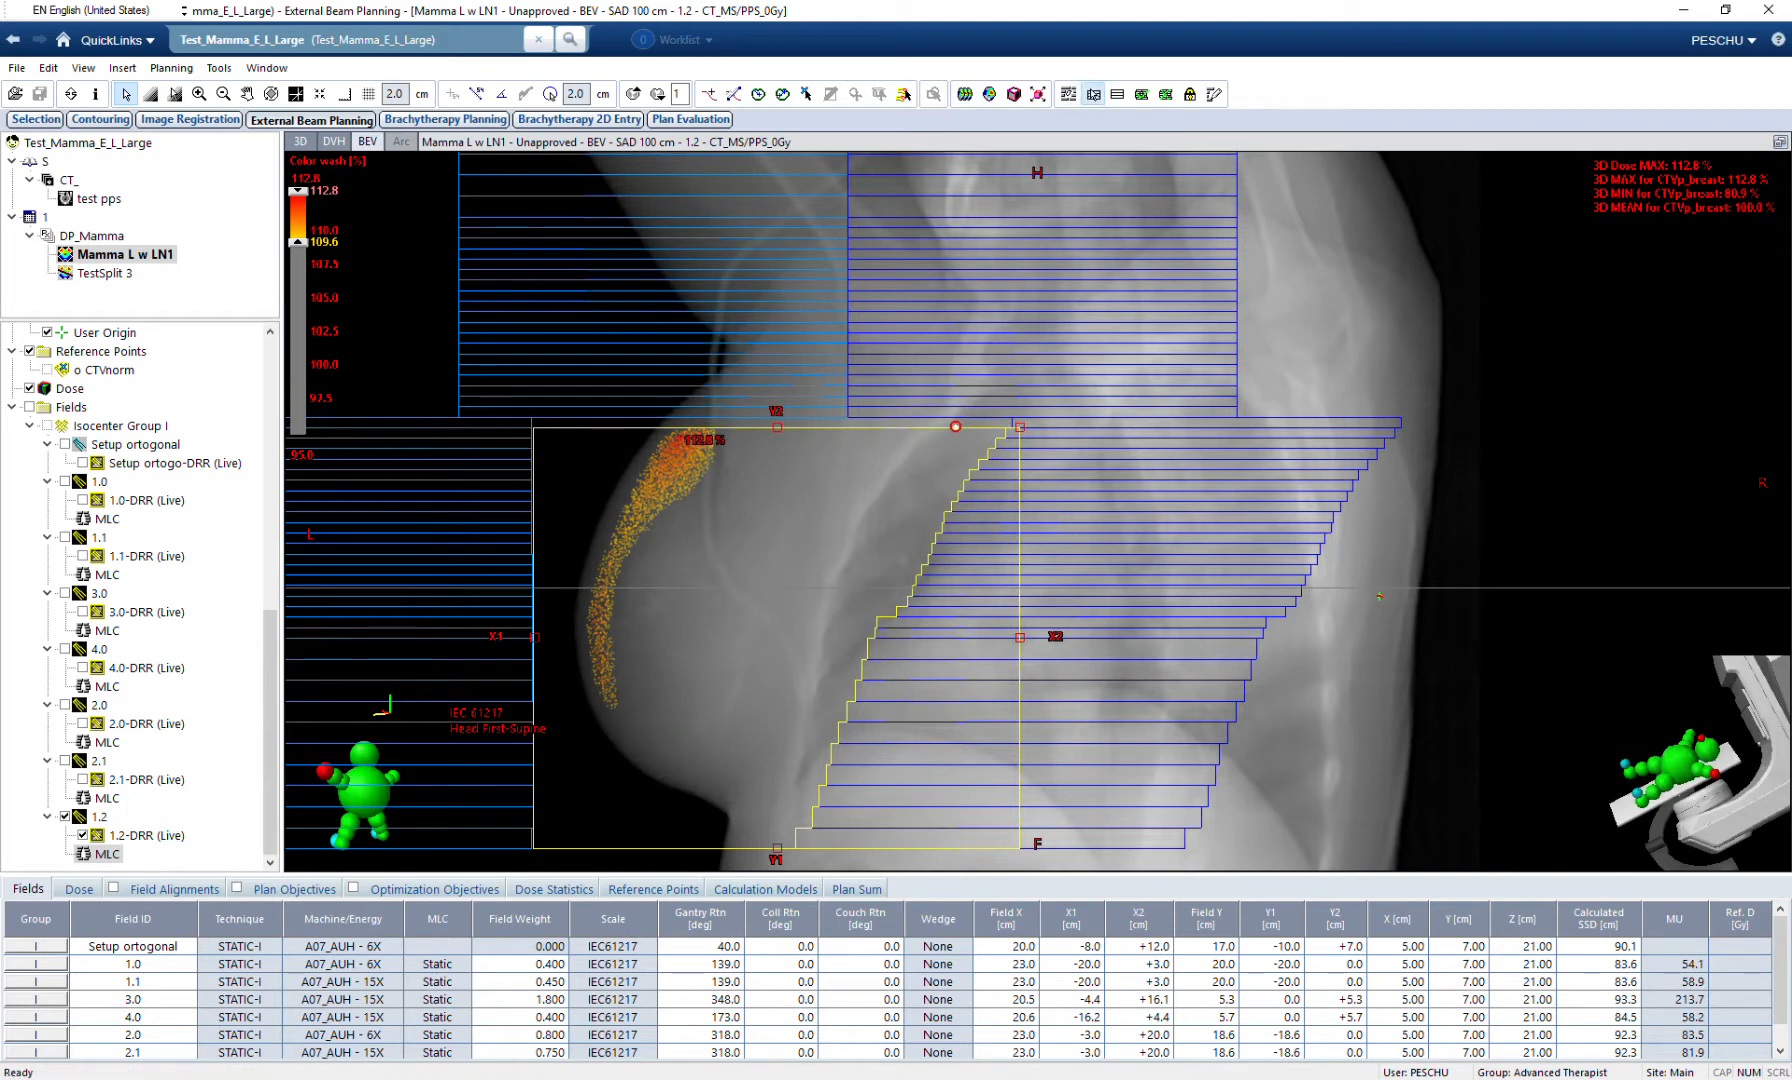
Draw the lateral MLC aperture of field 1.2 along the inner edge of the high-dose area, fitting leaves to Middle with closed leaves to Center.
left_click(480, 422)
left_click(480, 691, "shift")
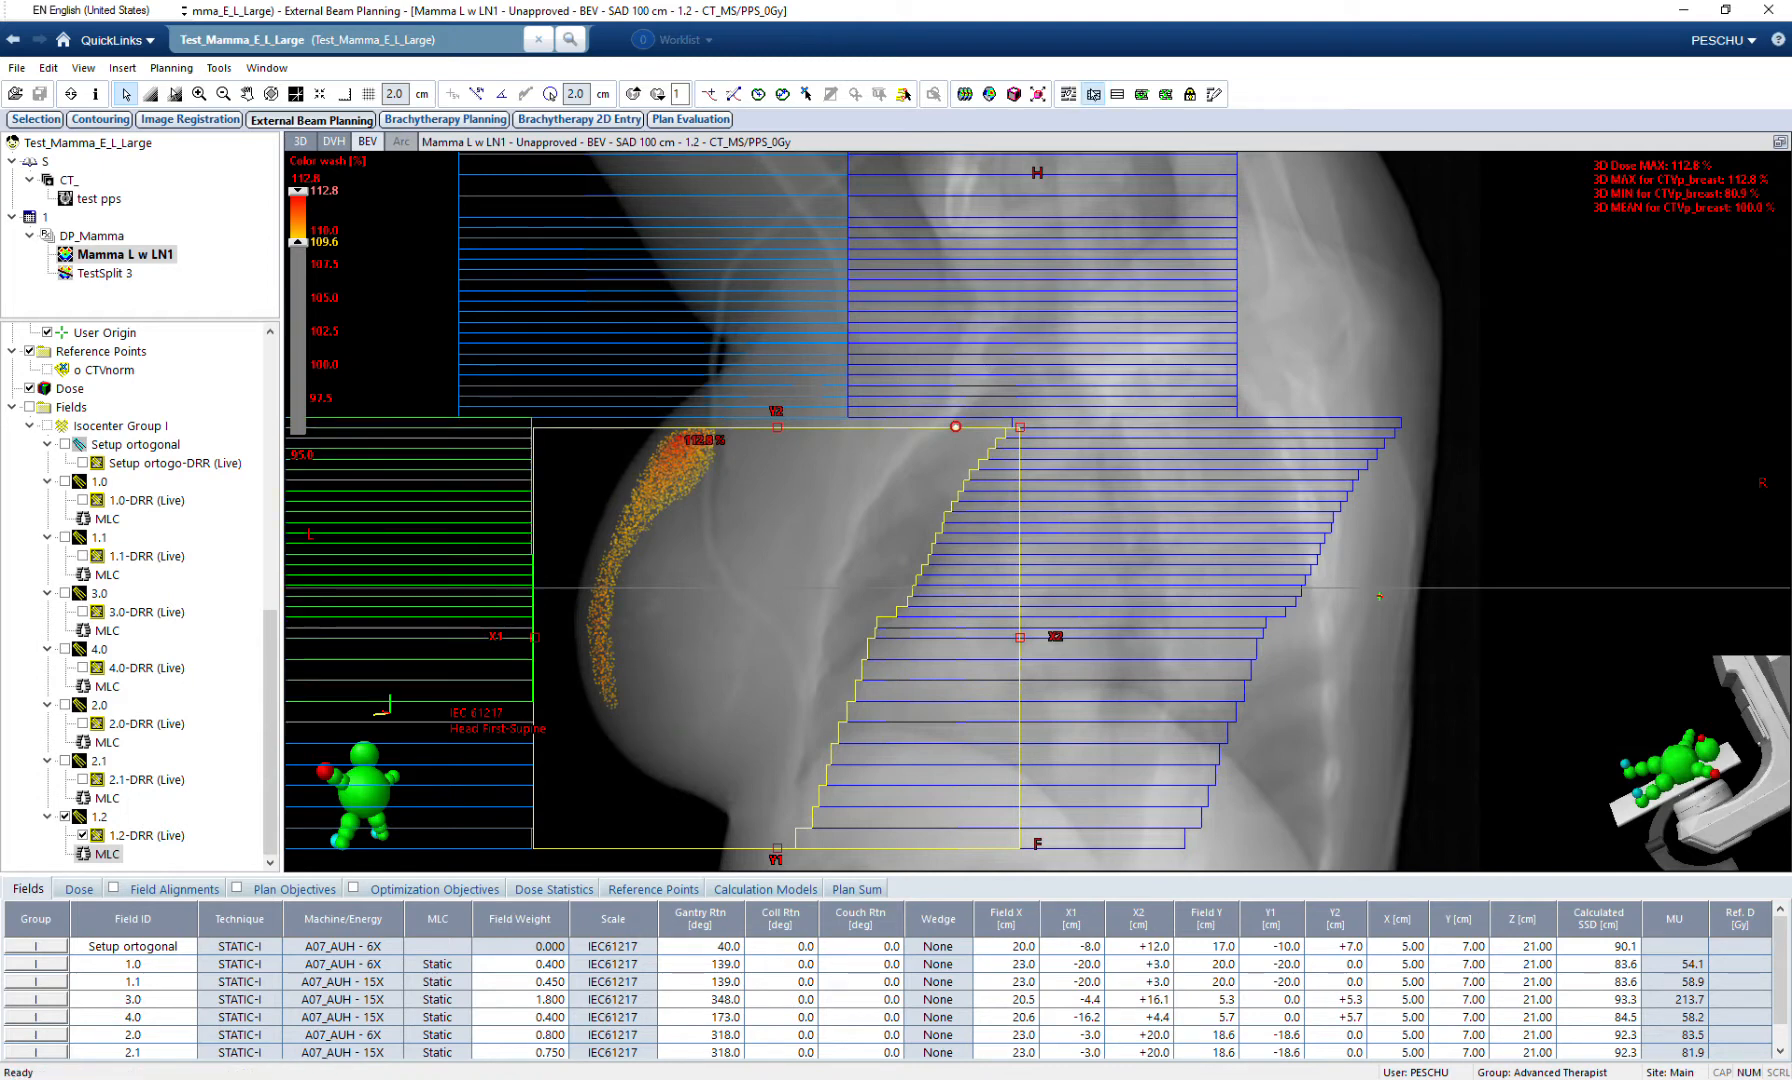
left_click(1214, 94)
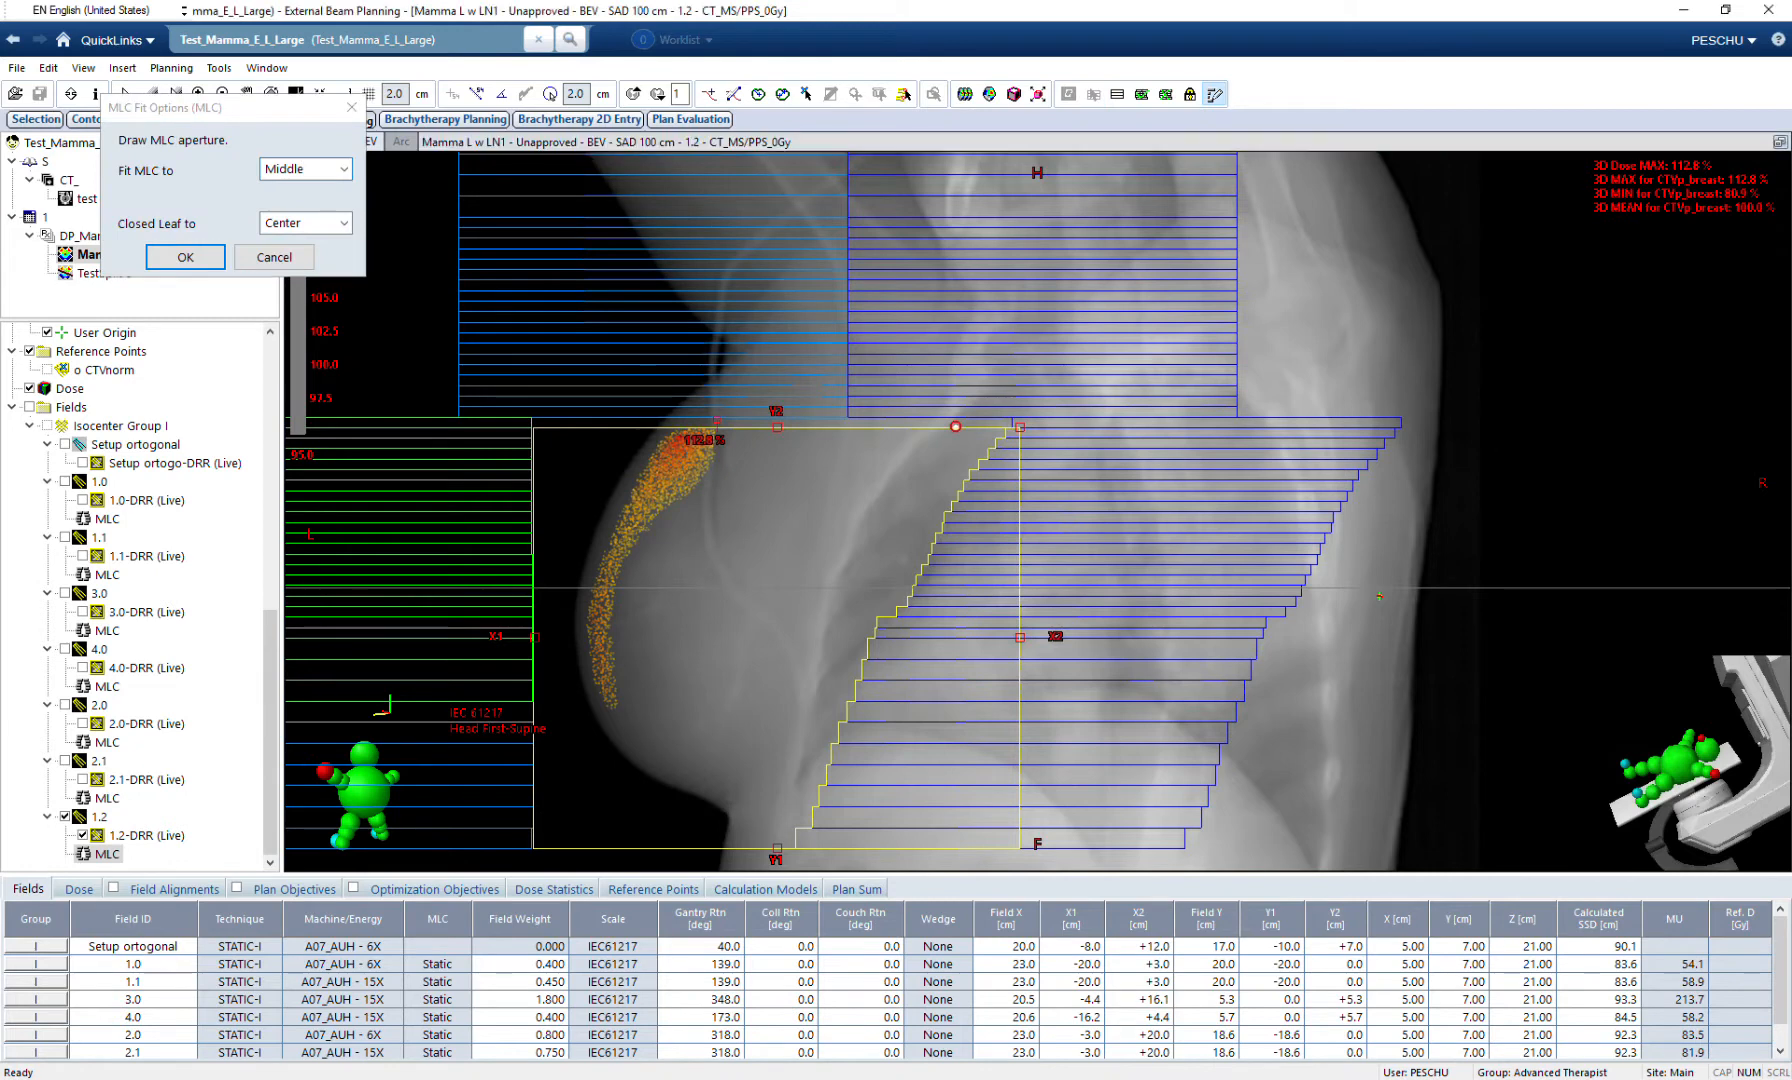
mouse_move(617, 683)
left_mouse_down()
mouse_move(725, 647)
mouse_move(738, 432)
mouse_move(716, 421)
left_mouse_up()
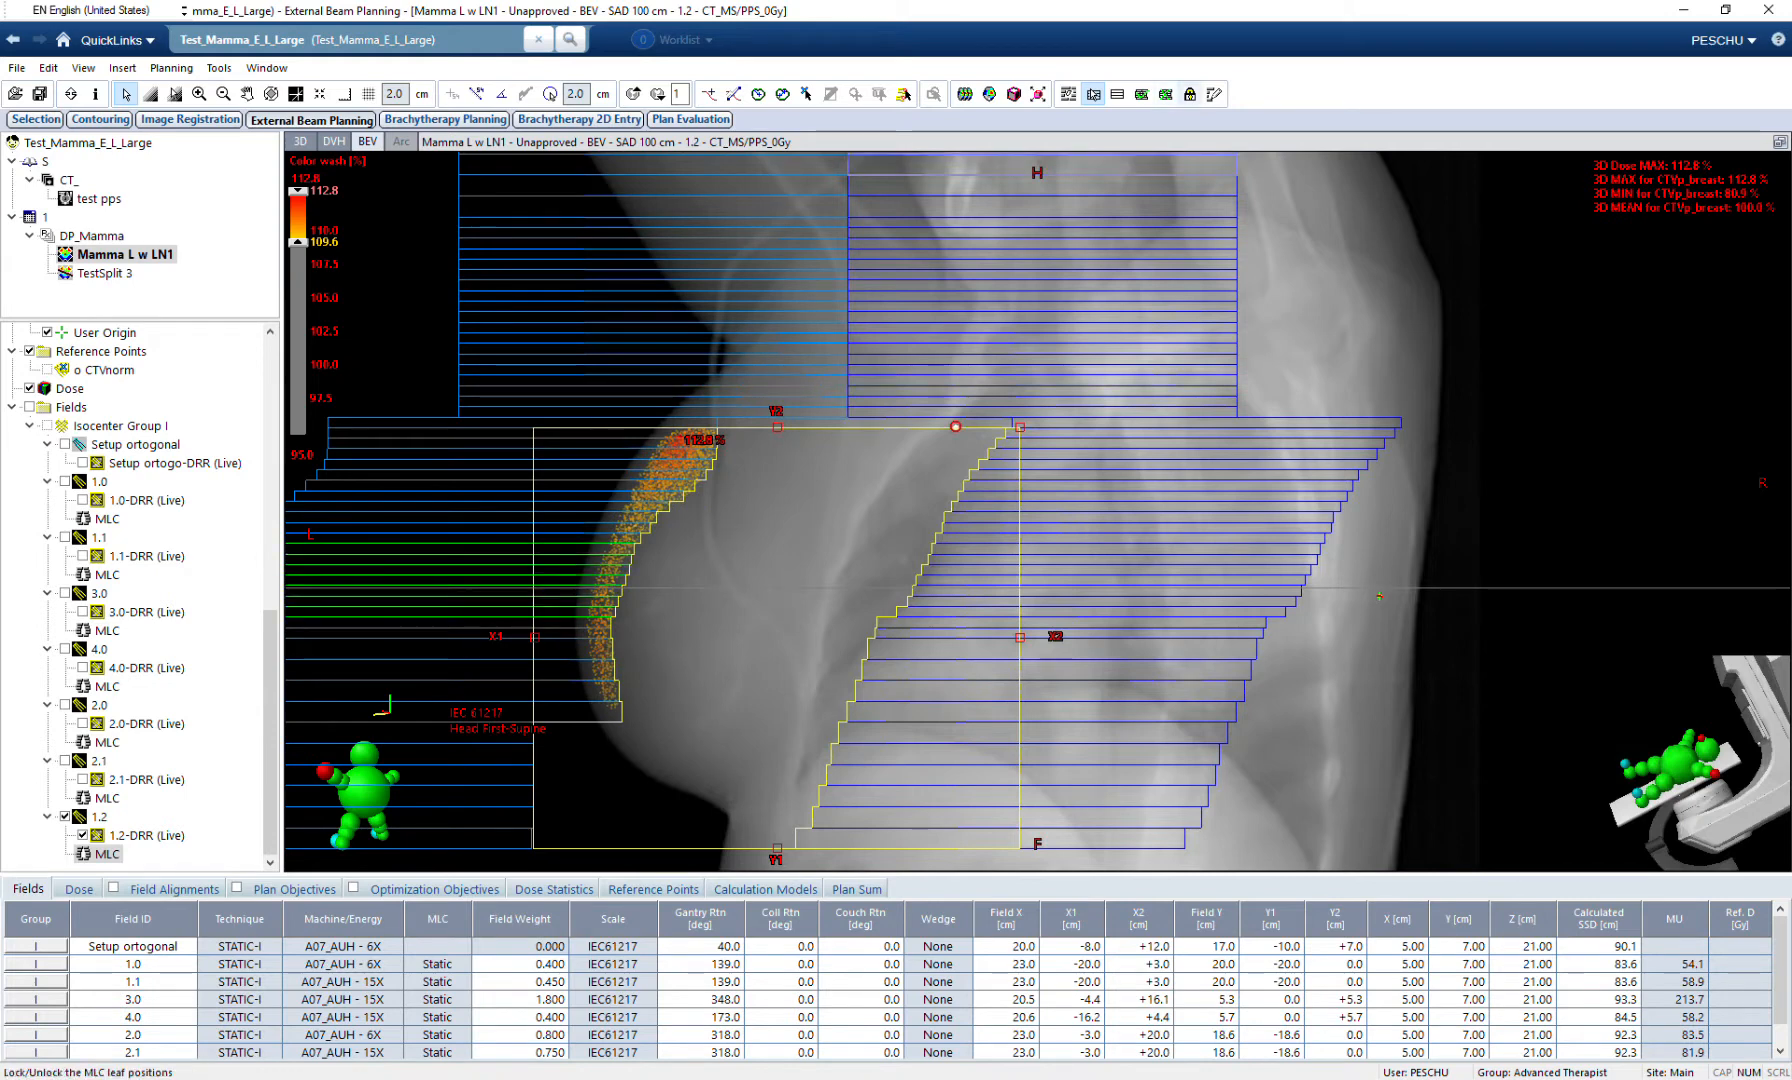
left_click(1214, 94)
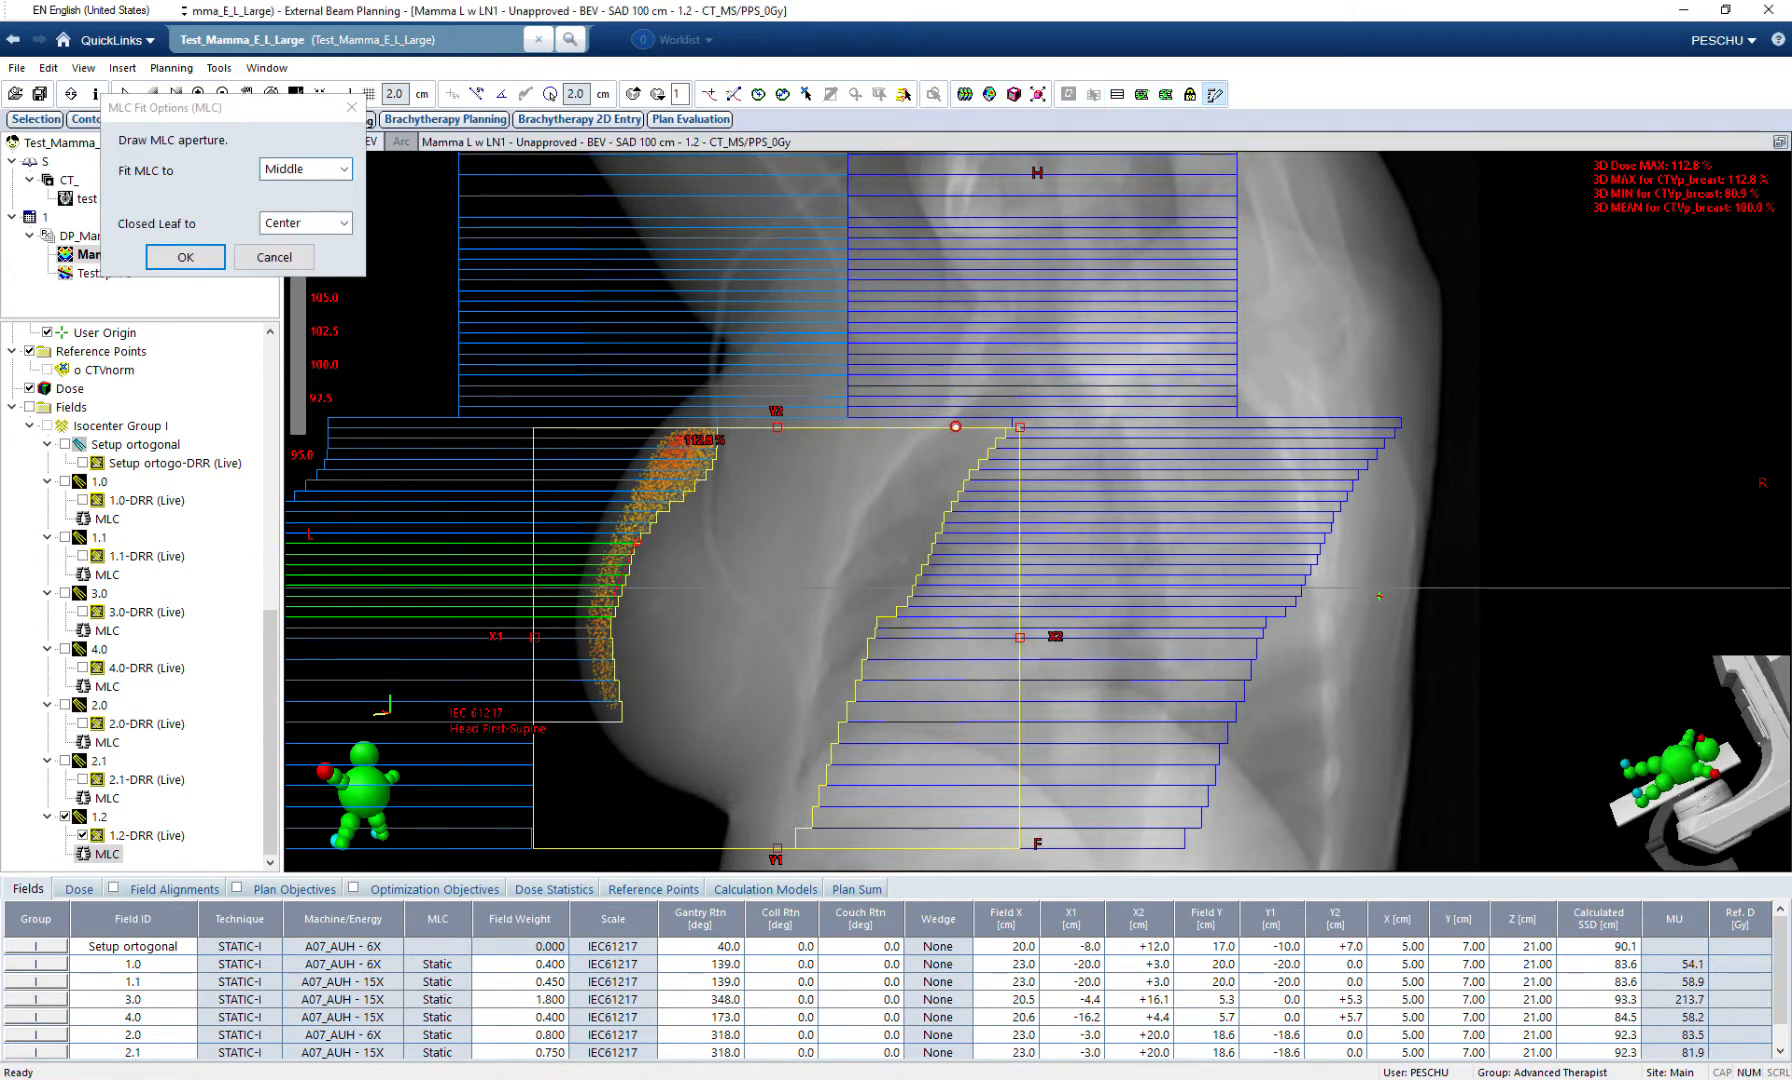
left_click(185, 257)
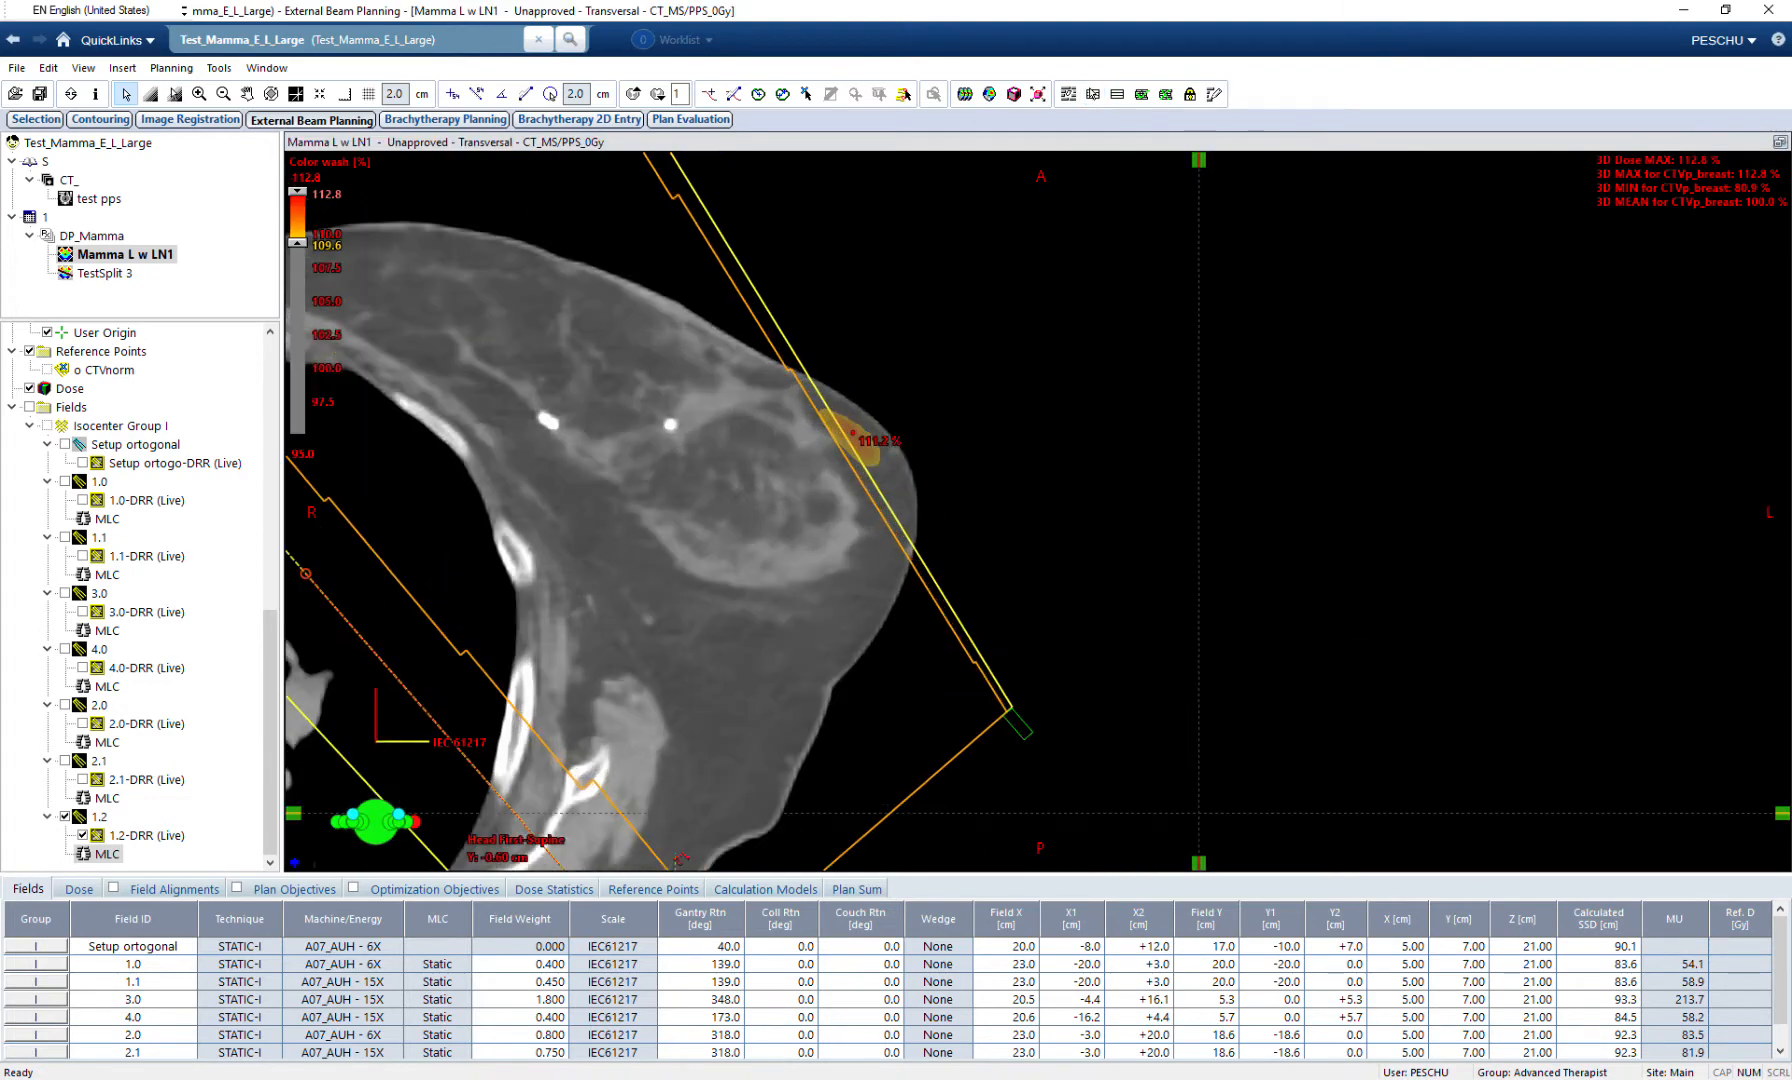
Check the shielded high-dose area on the transversal slices, set the field weight of field 1.2 to 0.05 and calculate the dose.
scroll(1038, 512, "down", 5)
scroll(1038, 512, "up", 16)
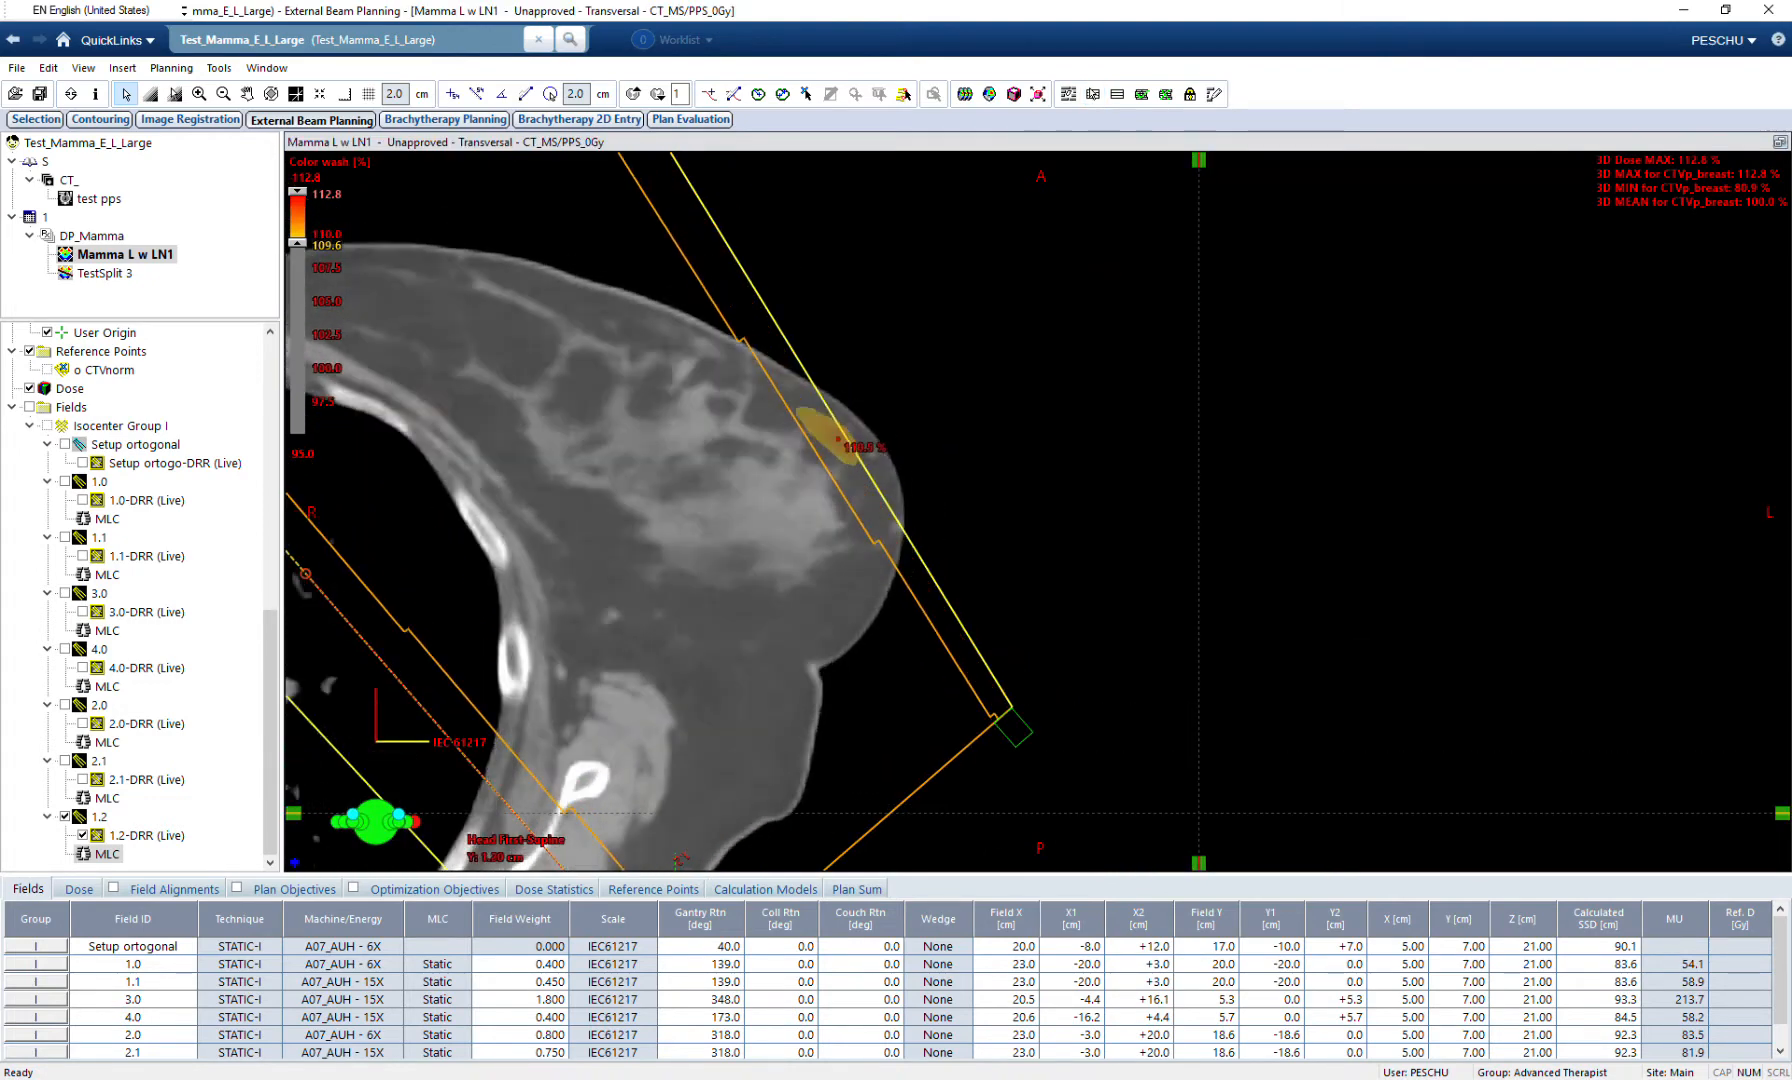
scroll(1038, 512, "up", 14)
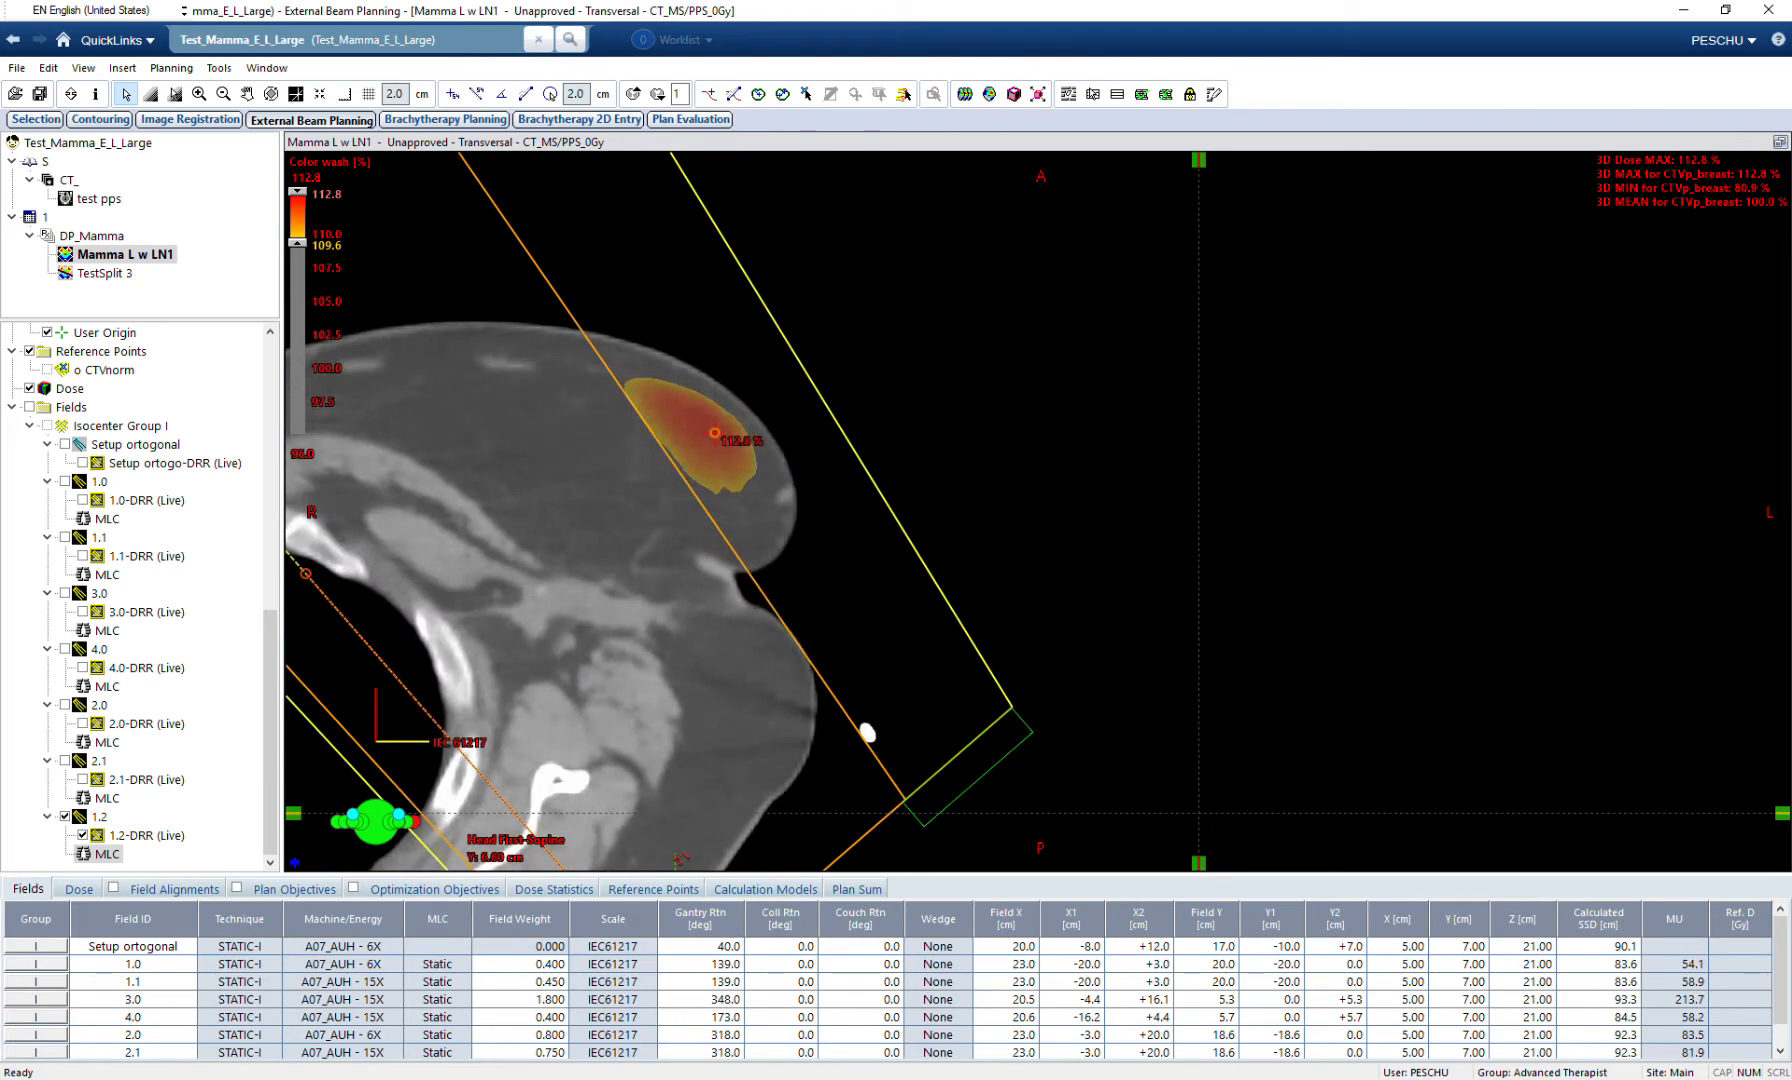
scroll(1038, 512, "down", 10)
scroll(1038, 512, "down", 6)
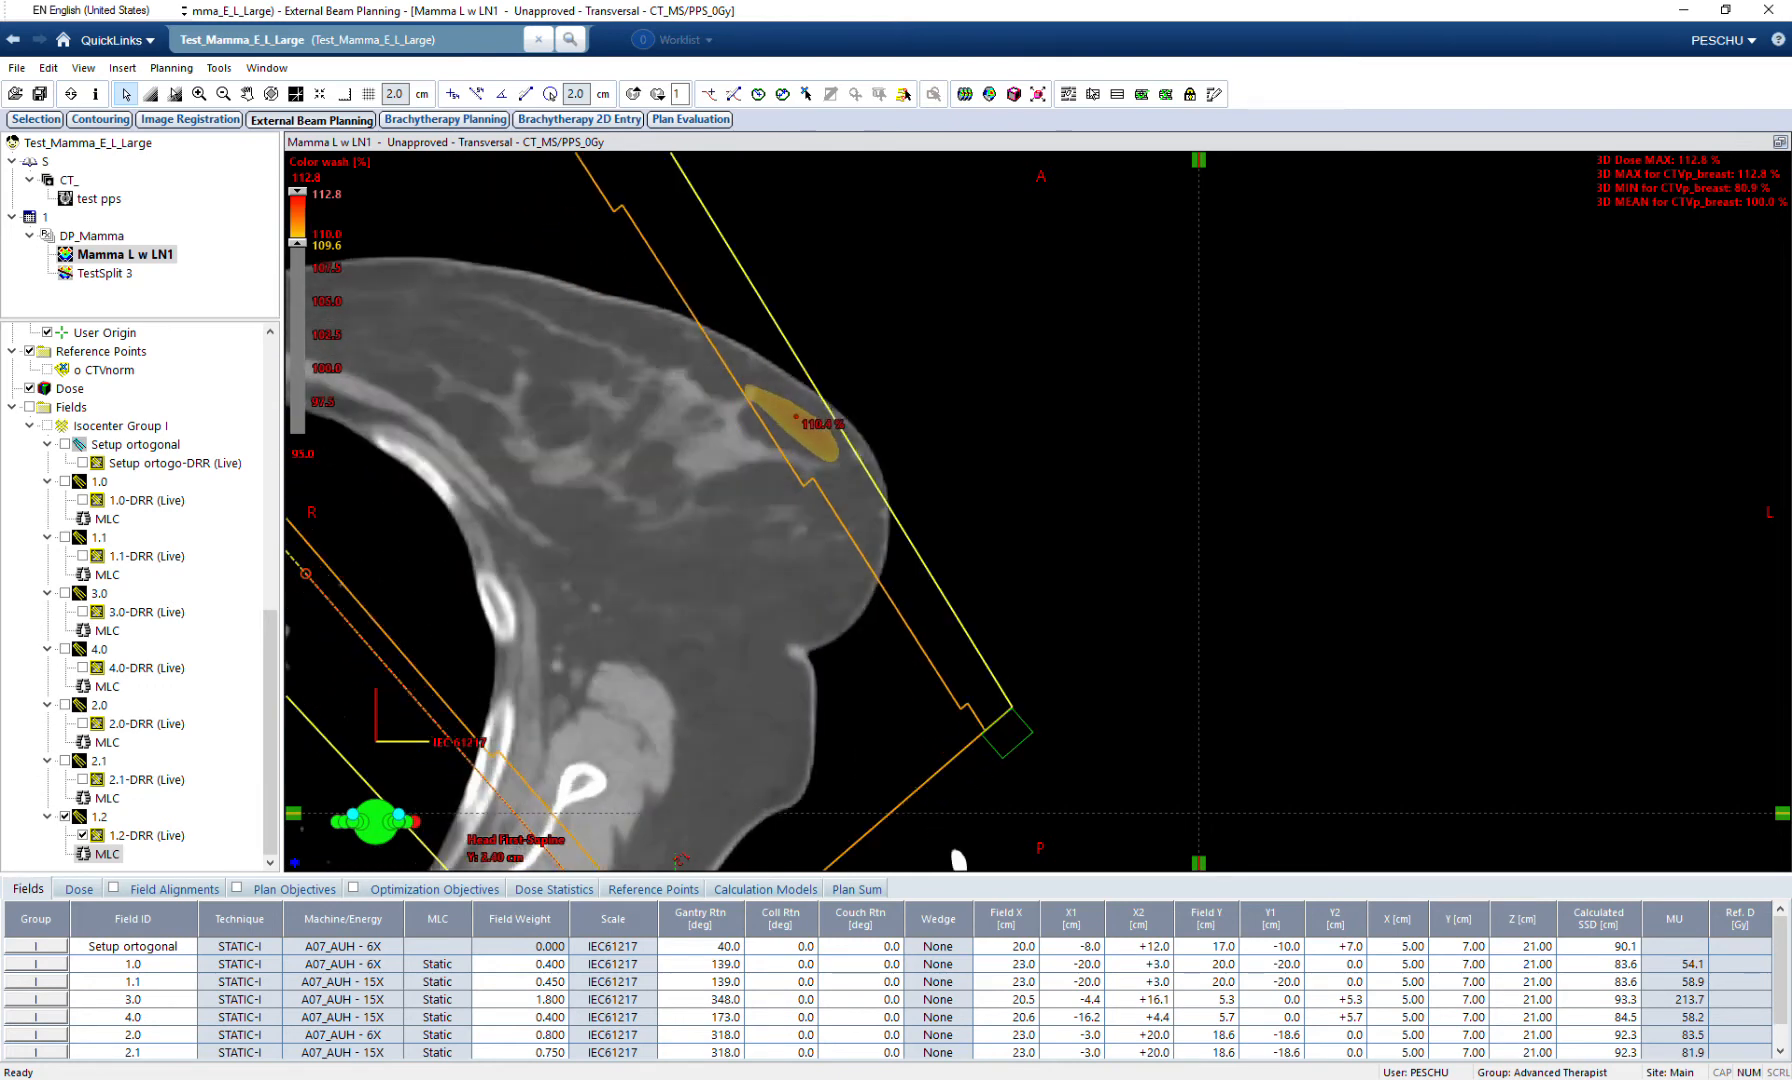
scroll(520, 1000, "down", 1)
left_click(520, 1035)
type("0.05")
key("F5")
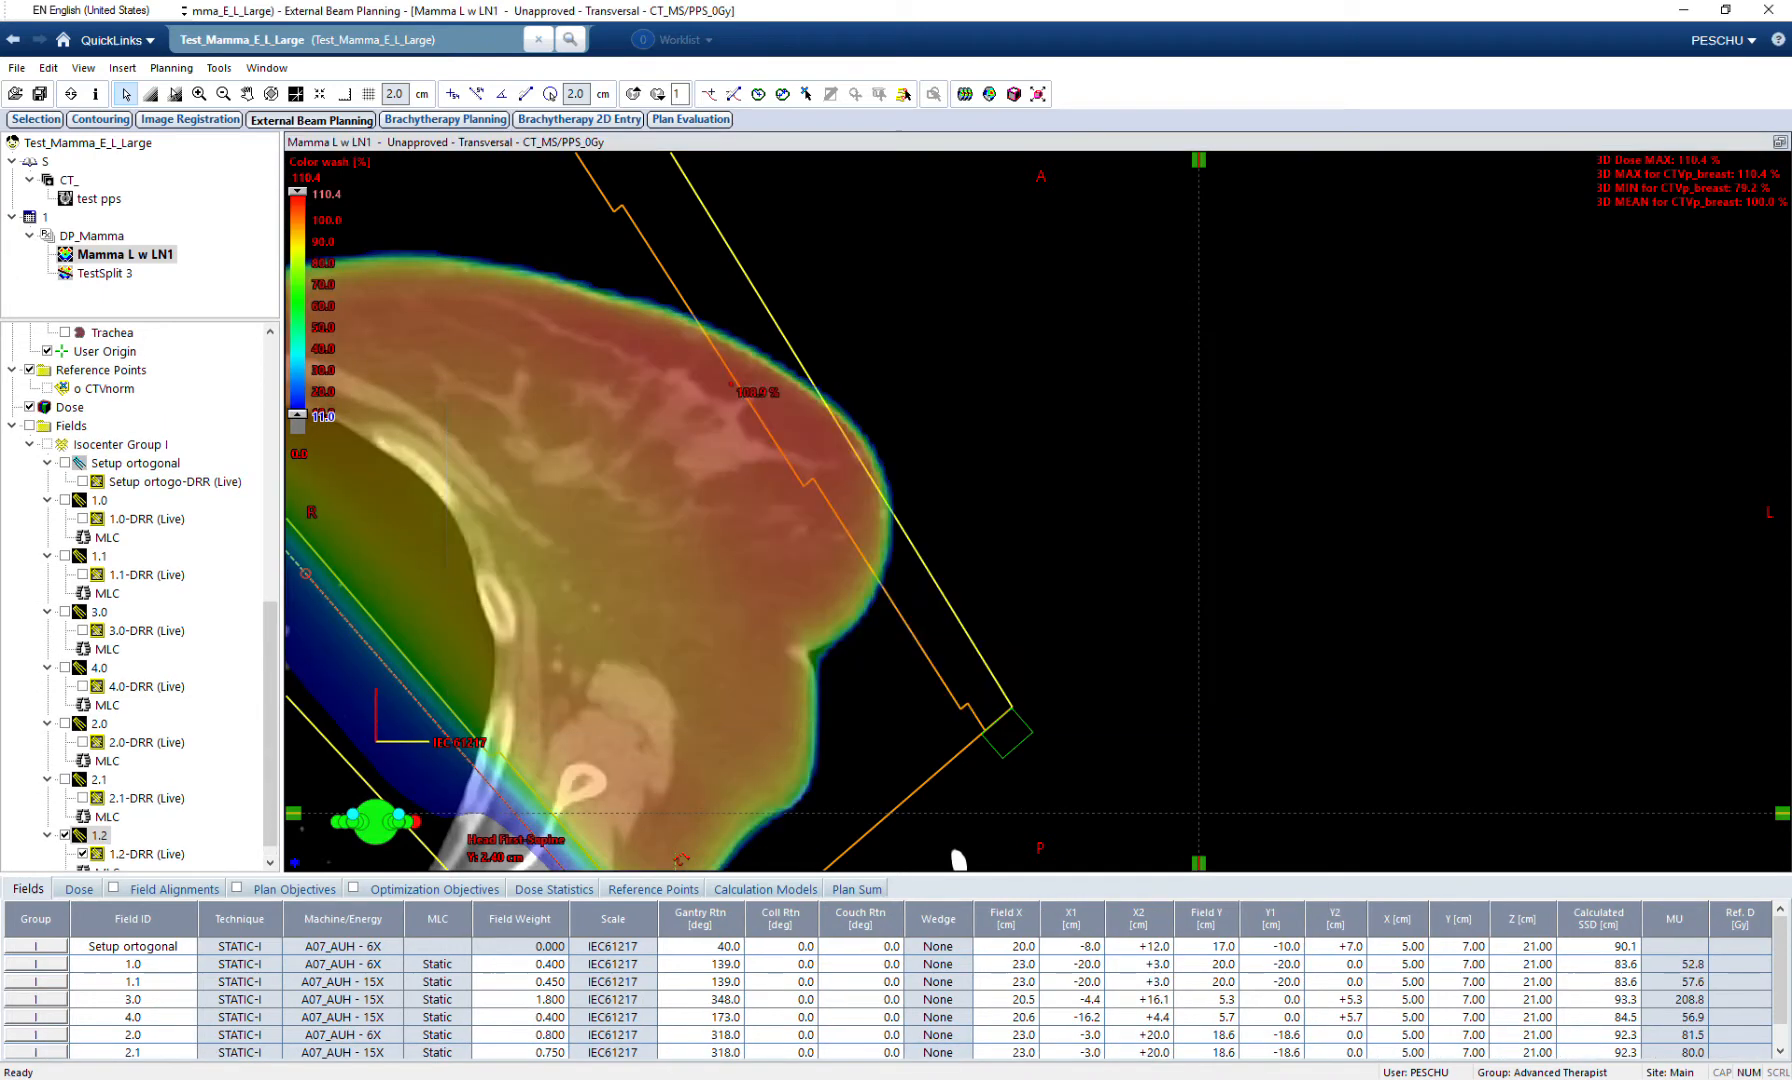
Set the lower limit of the dose color wash to 95% and check the recalculated dose in the transversal view.
left_click(300, 454)
type("95")
key("Return")
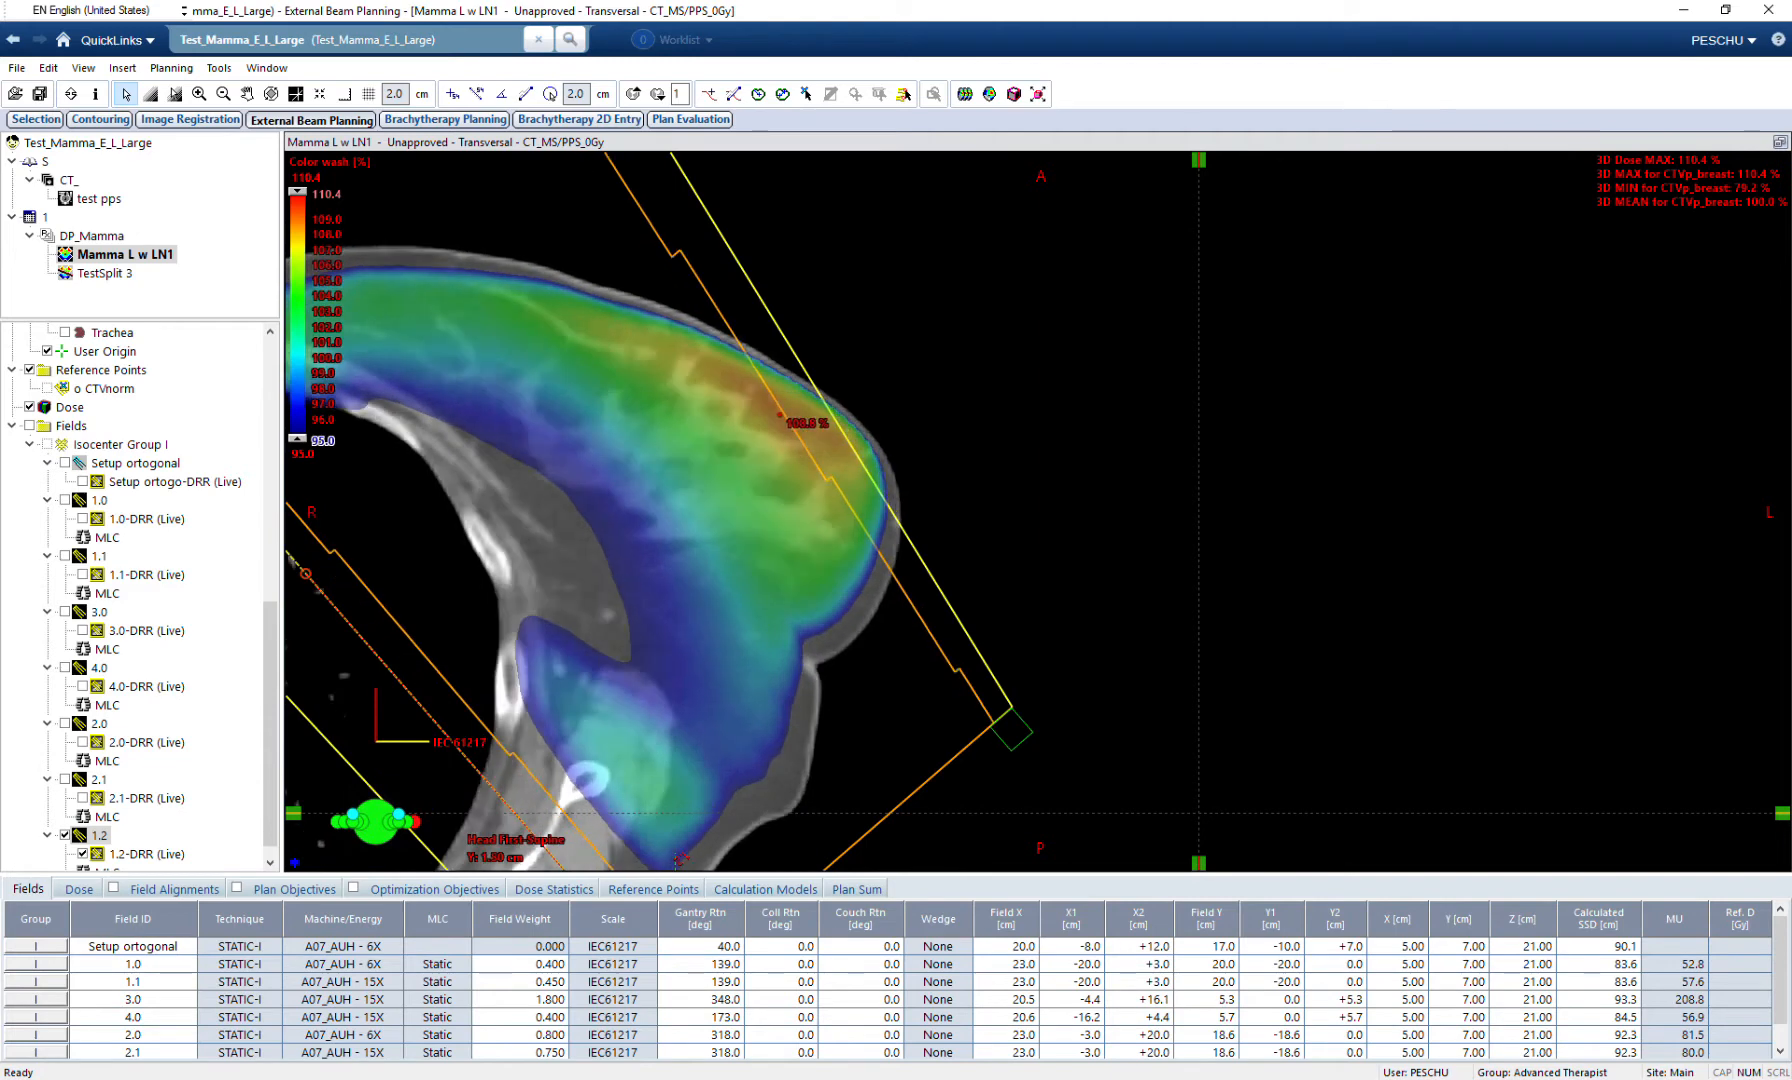
scroll(1038, 511, "down", 2)
double_click(1055, 142)
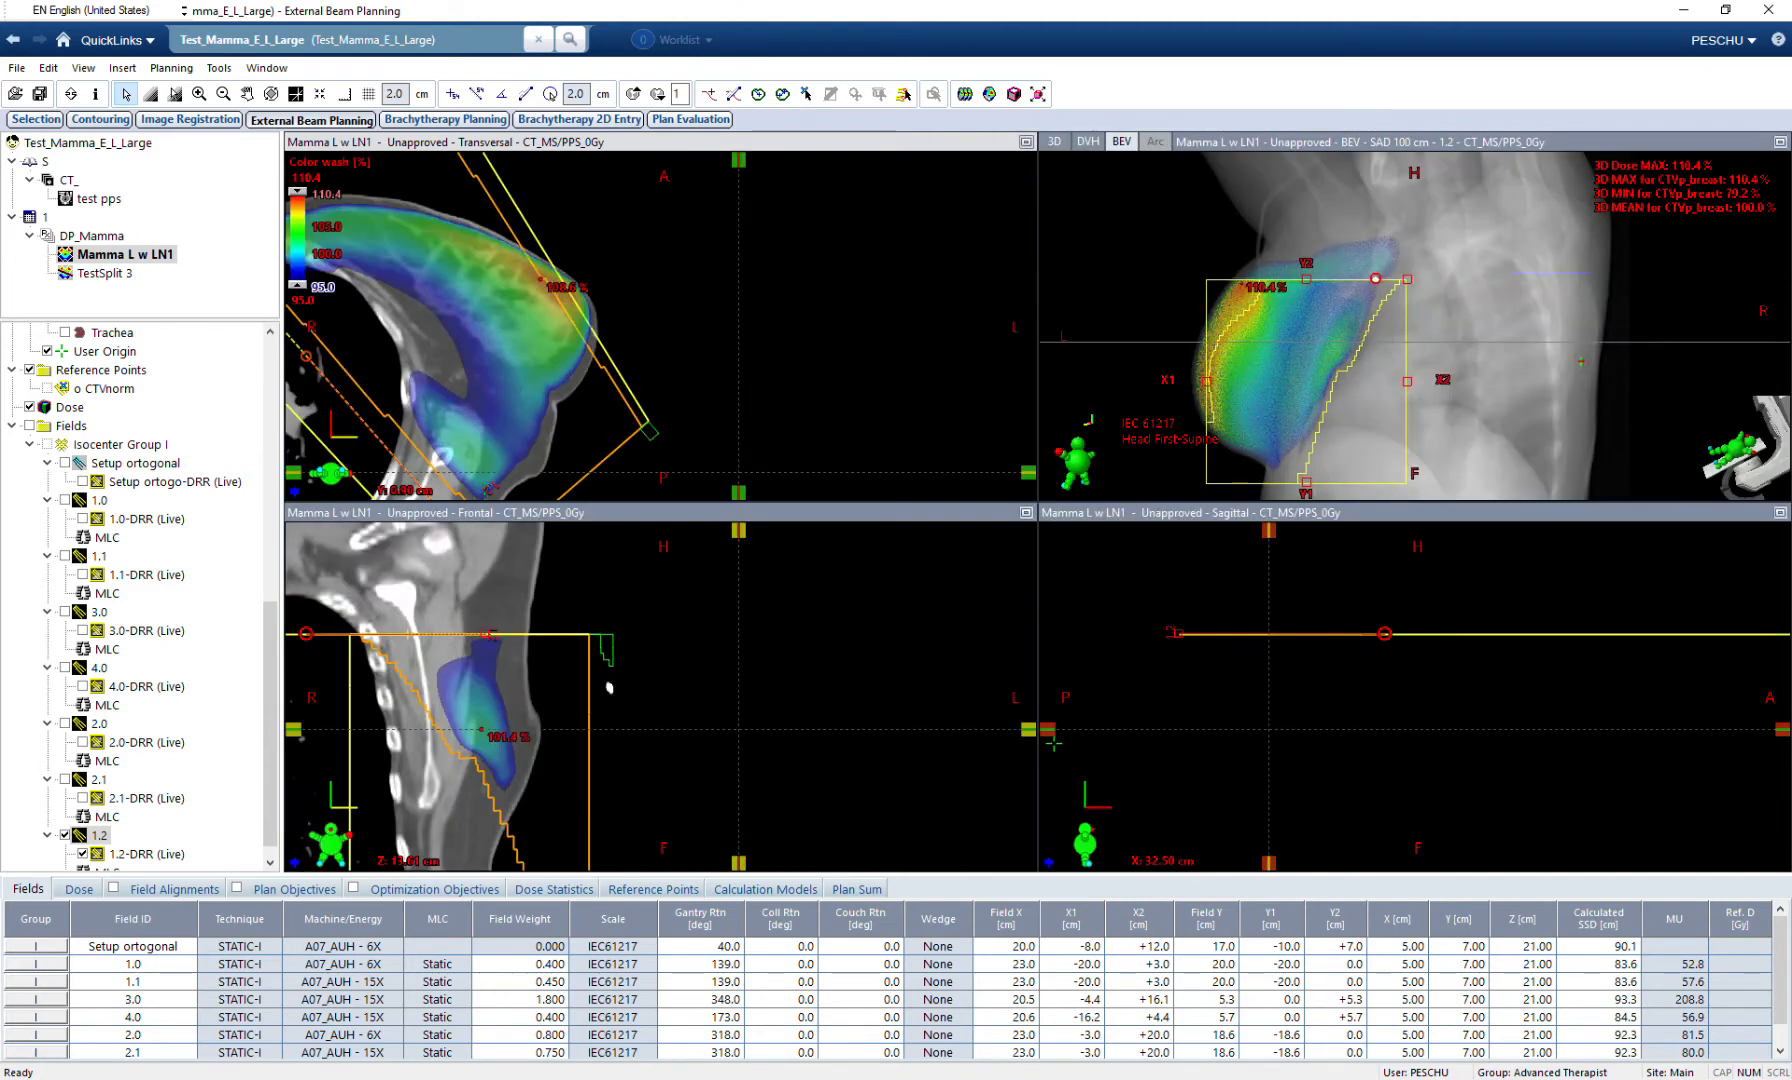
double_click(840, 142)
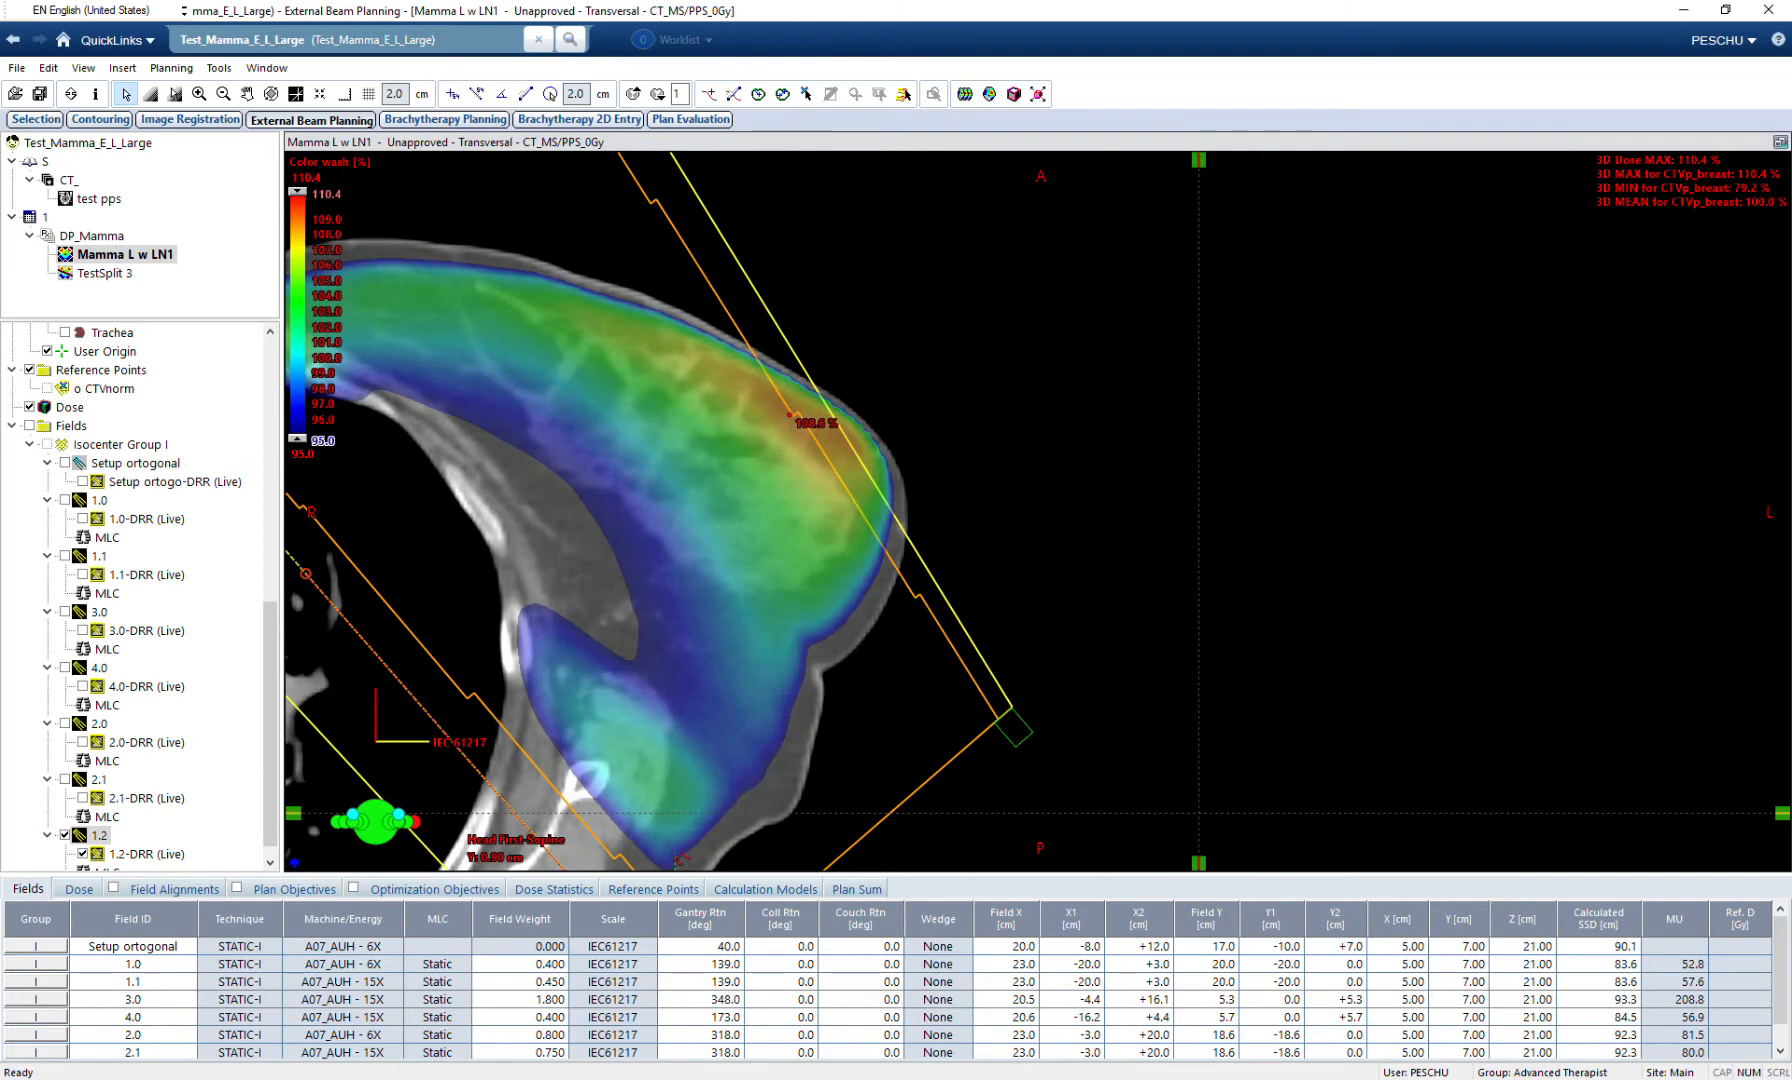
Raise the lower limit of the dose color wash to 107.1% and examine the high-dose area in field 1.2's enlarged beam's eye view.
left_click(1780, 142)
scroll(1415, 326, "up", 1)
middle_click_drag(1340, 350, 1438, 363)
scroll(1491, 288, "up", 1)
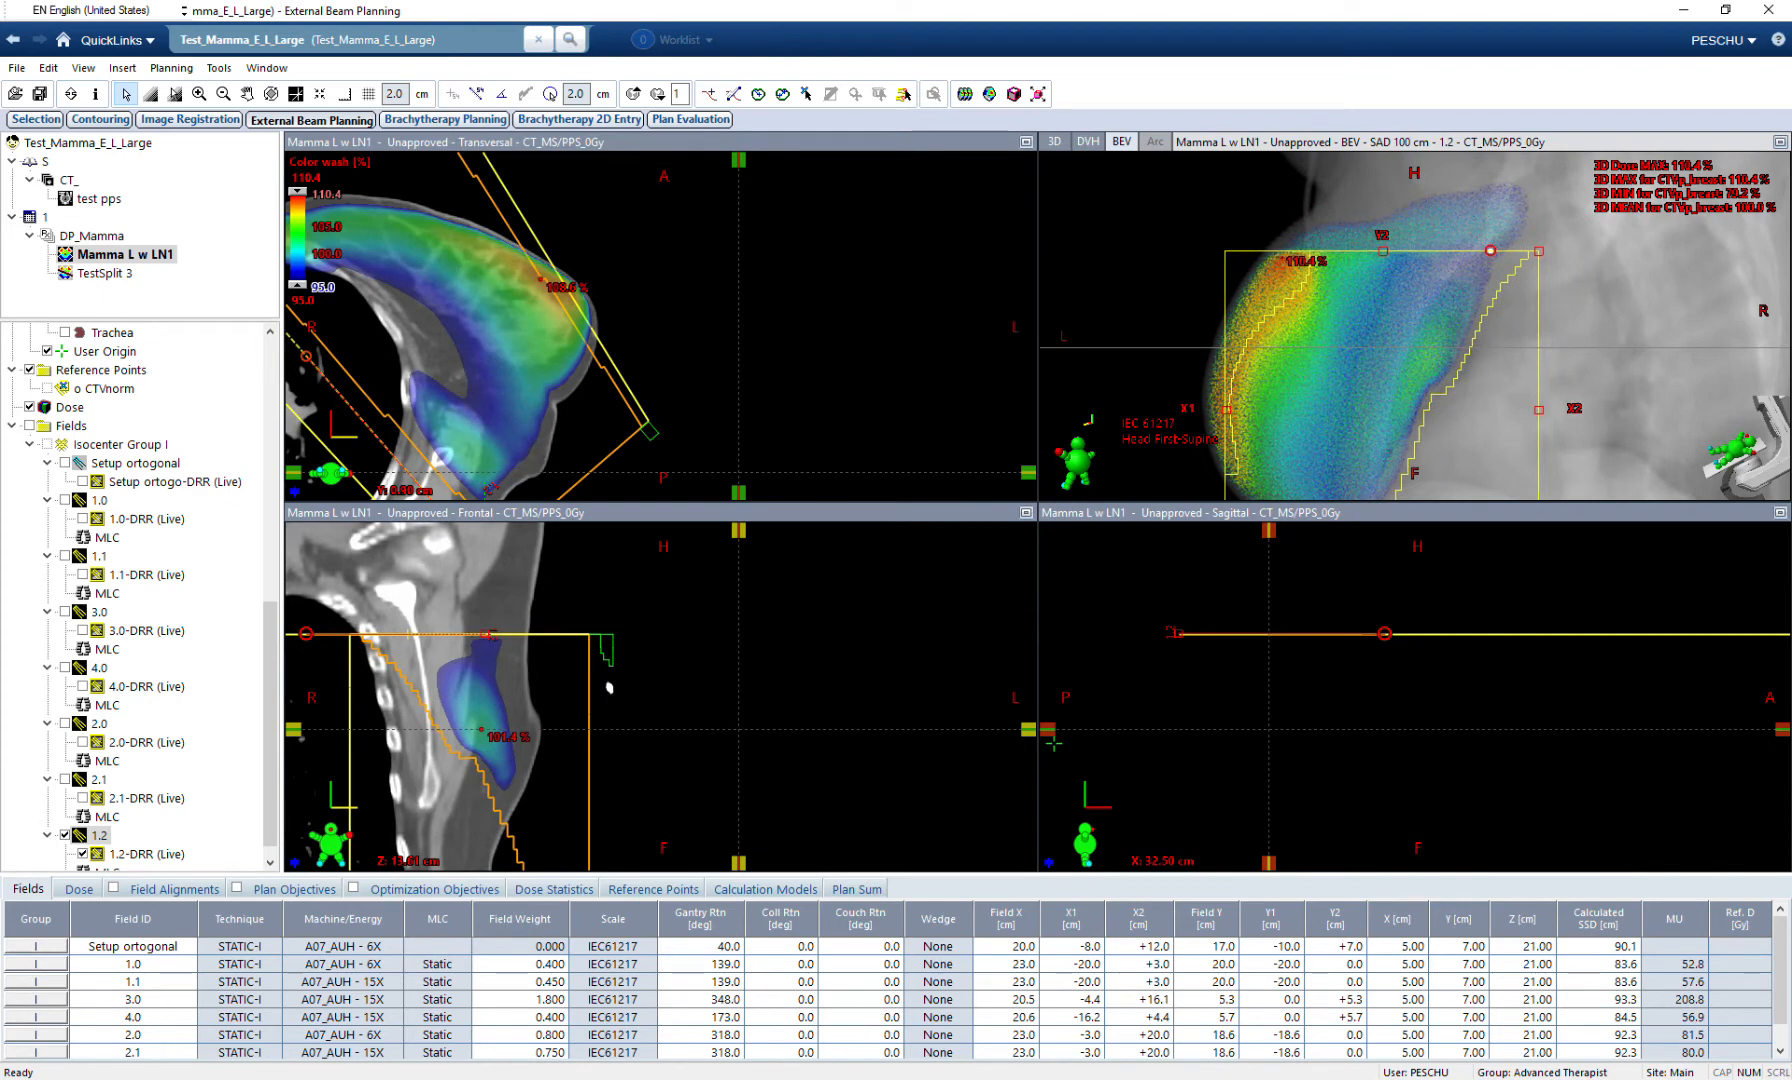
left_click_drag(297, 286, 297, 219)
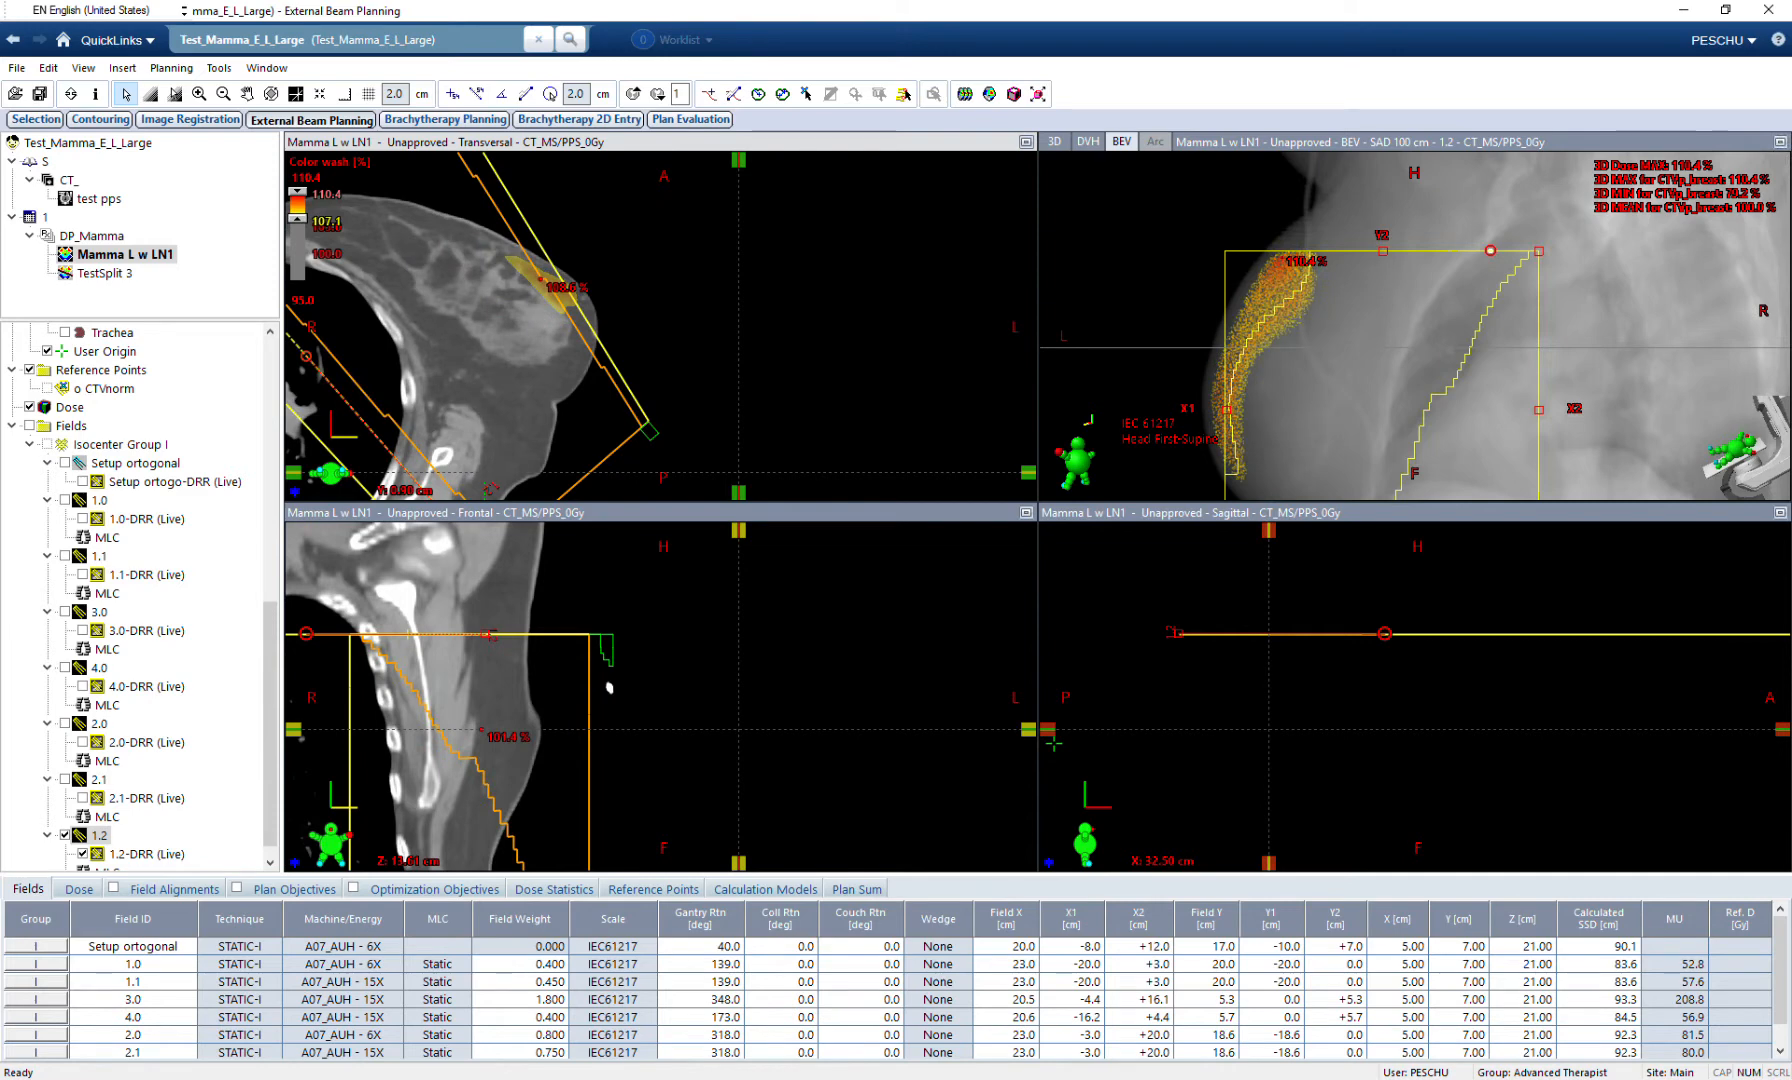
left_click(1780, 142)
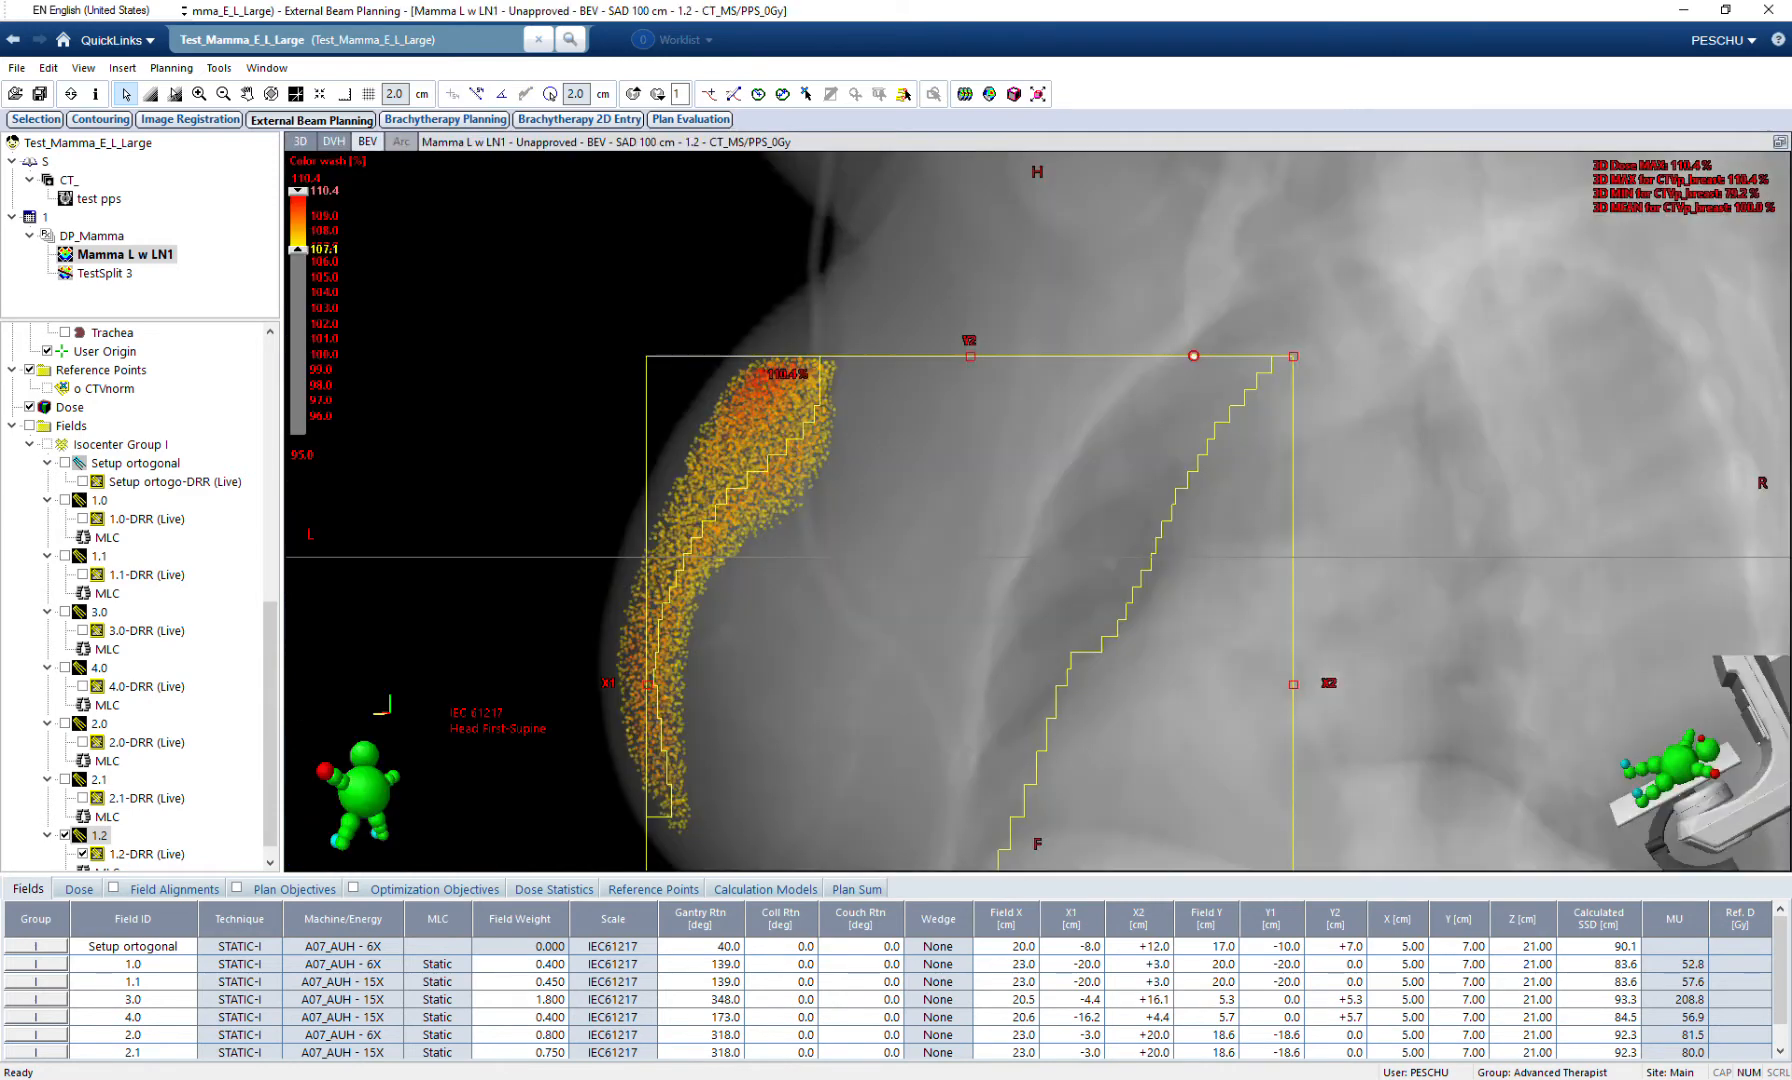
middle_click_drag(1038, 511, 1125, 393)
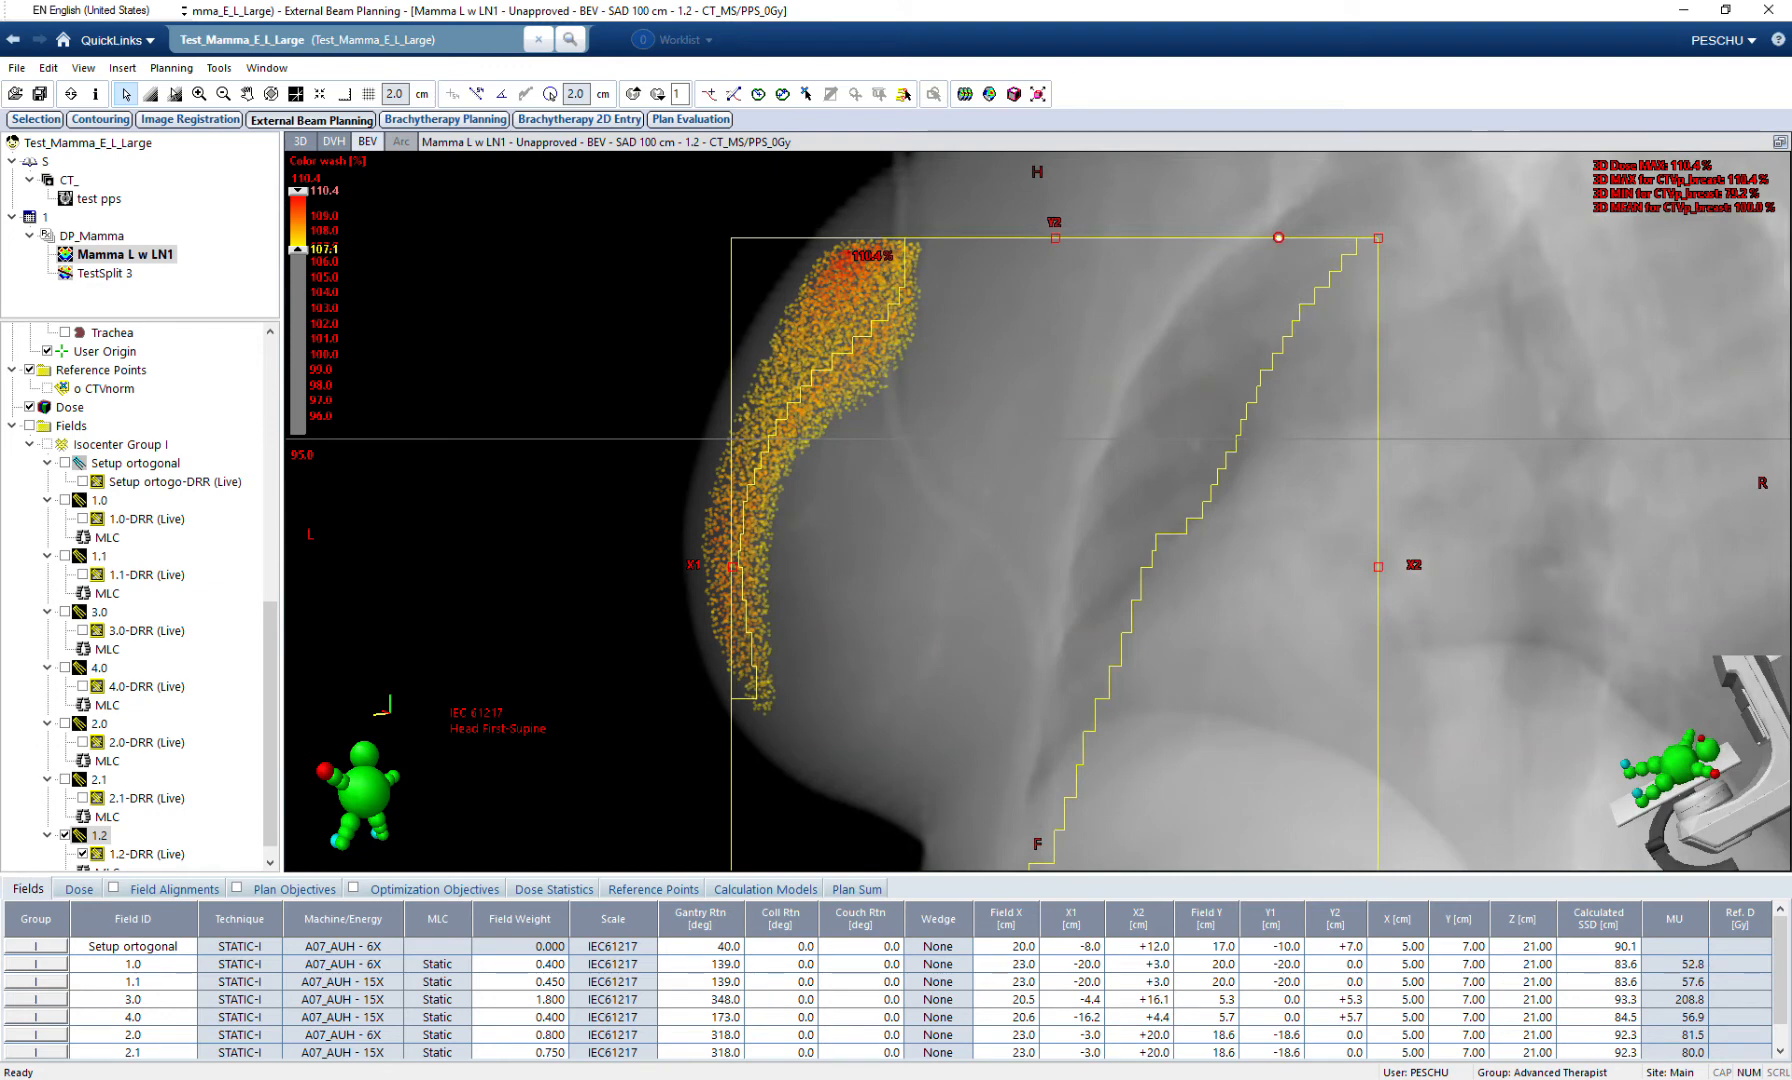
key("ctrl+s")
Compare the high-dose area with the displayed field 2.1 on the transversal slices, using a temporary distance line.
left_click(1780, 142)
left_click(662, 320)
scroll(662, 320, "down", 6)
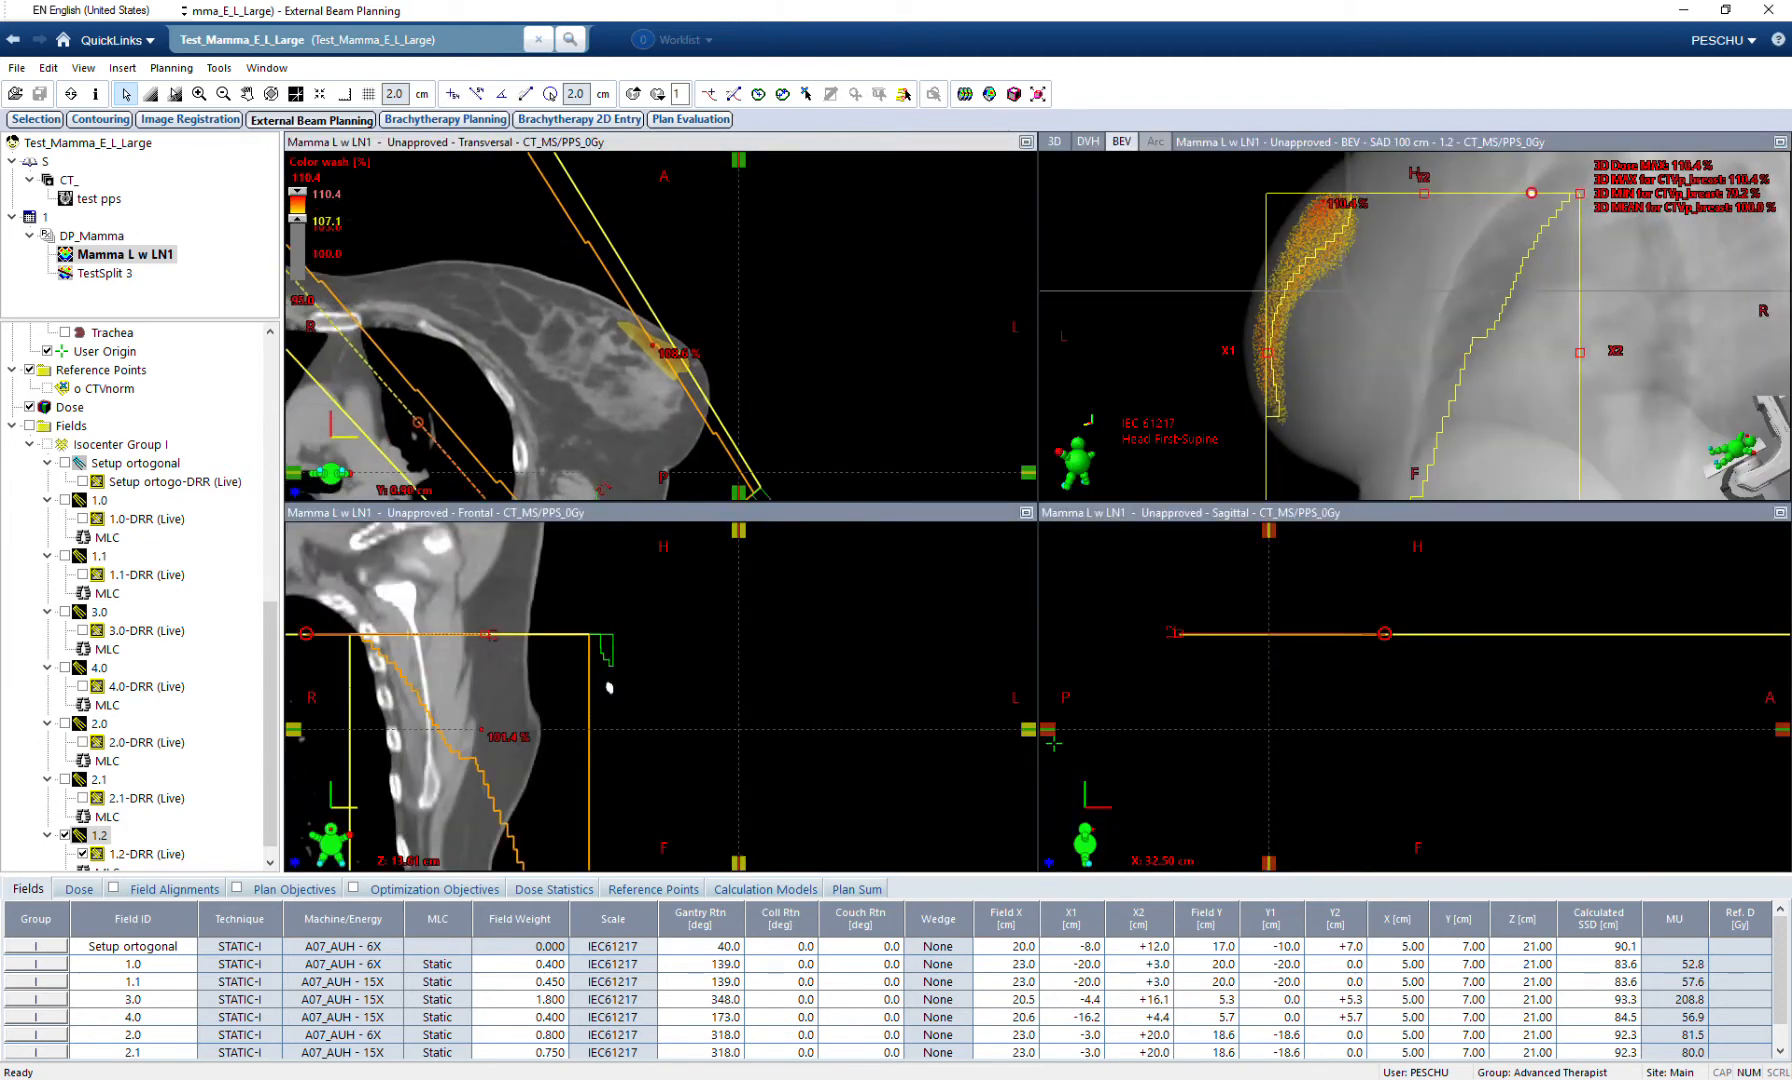
scroll(662, 320, "down", 5)
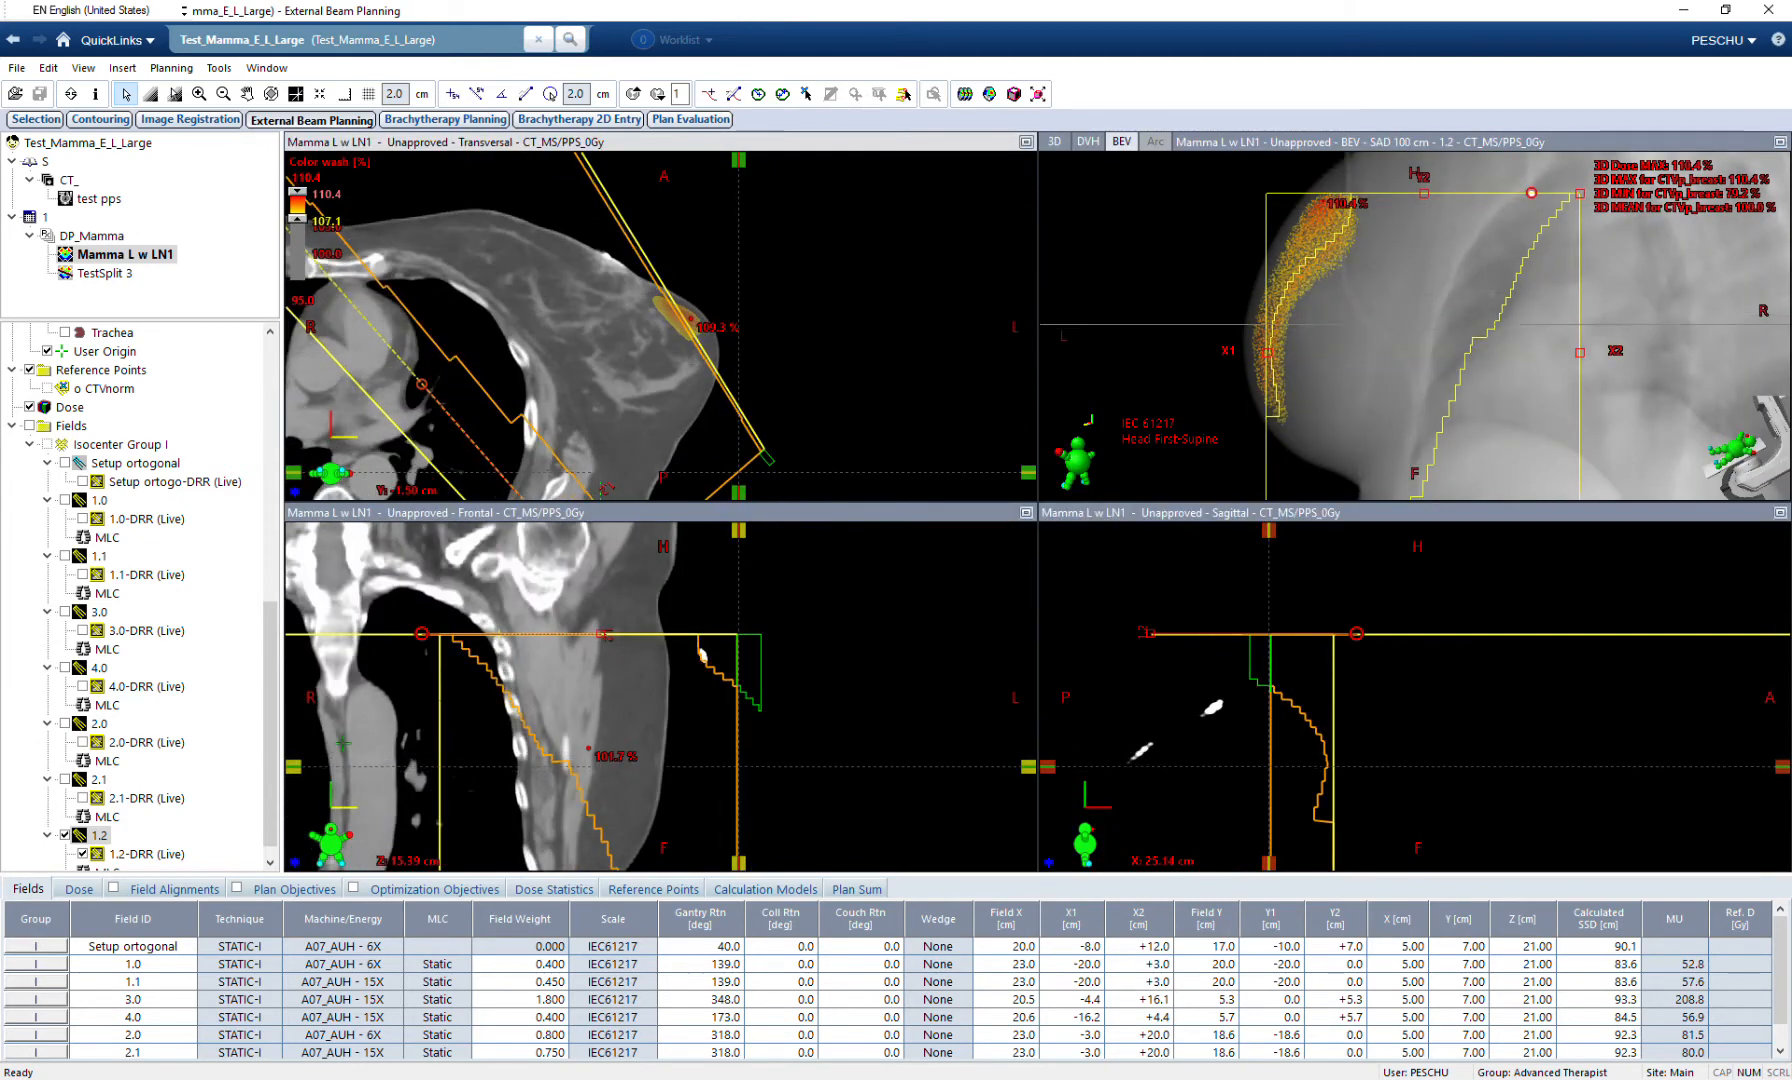
left_click(477, 93)
left_click_drag(614, 315, 460, 153)
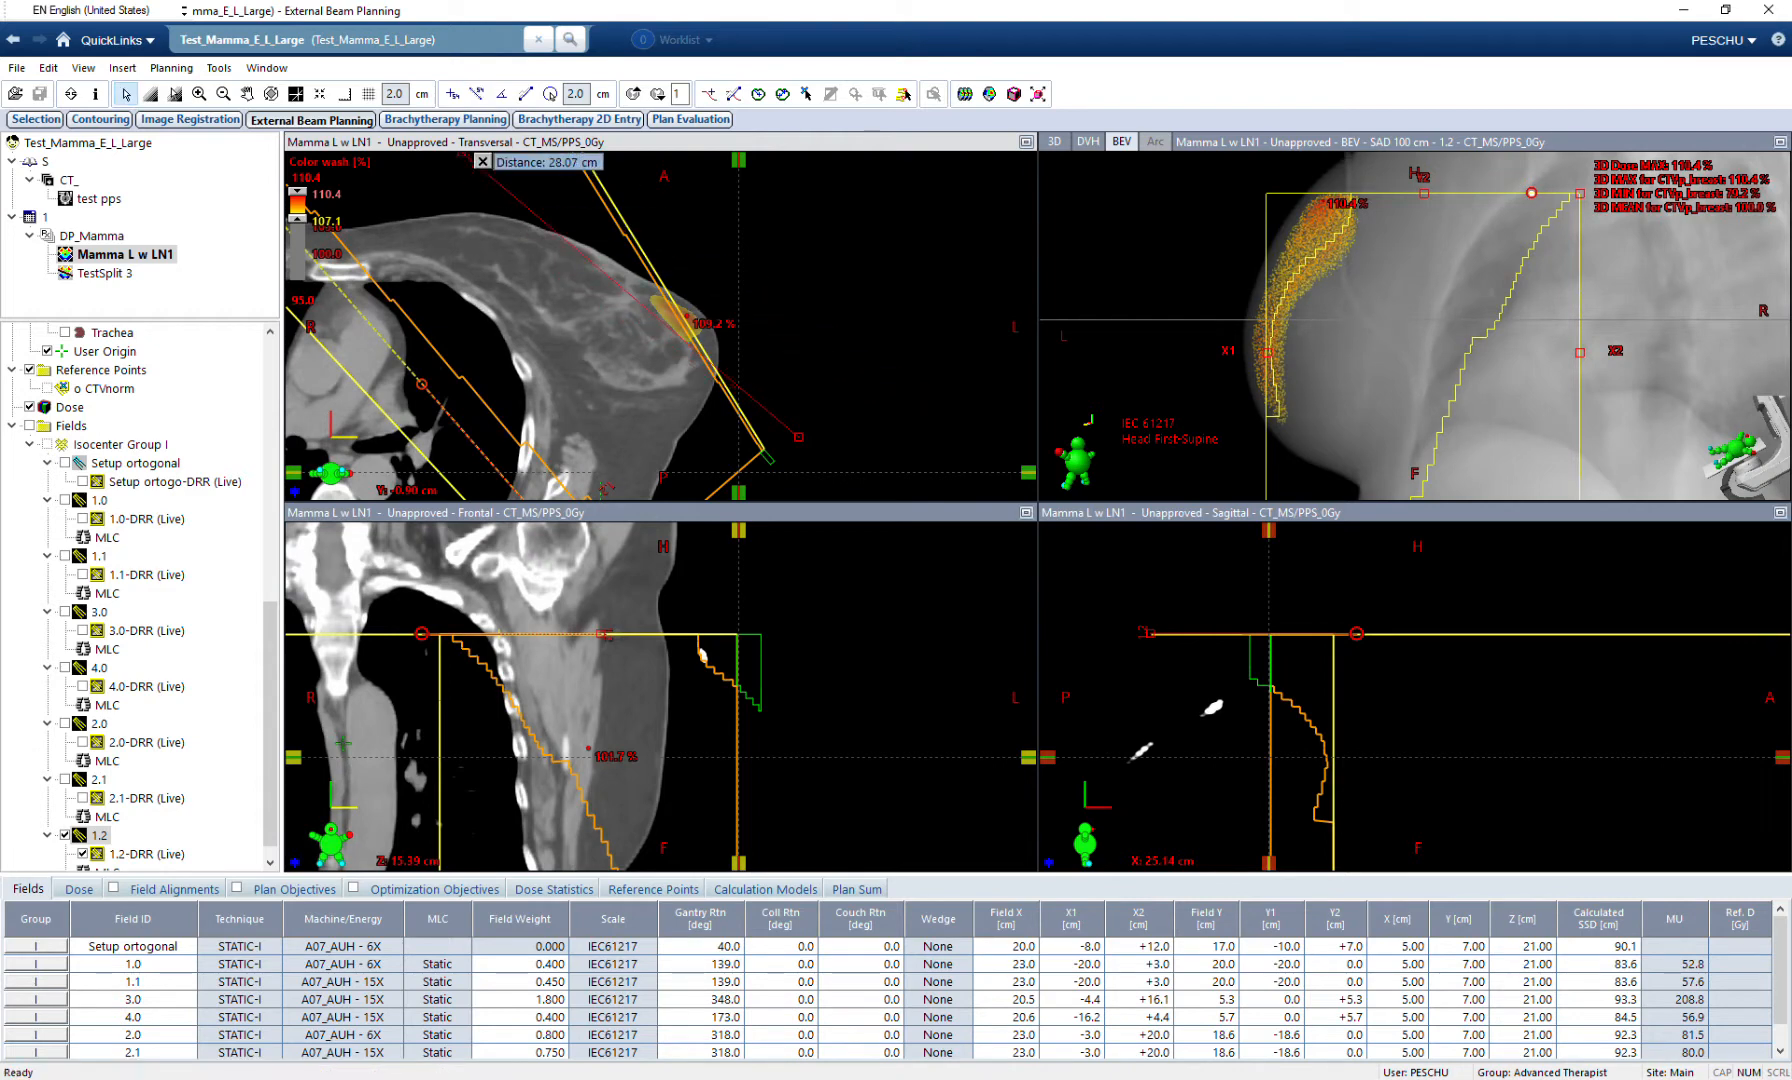
left_click(64, 779)
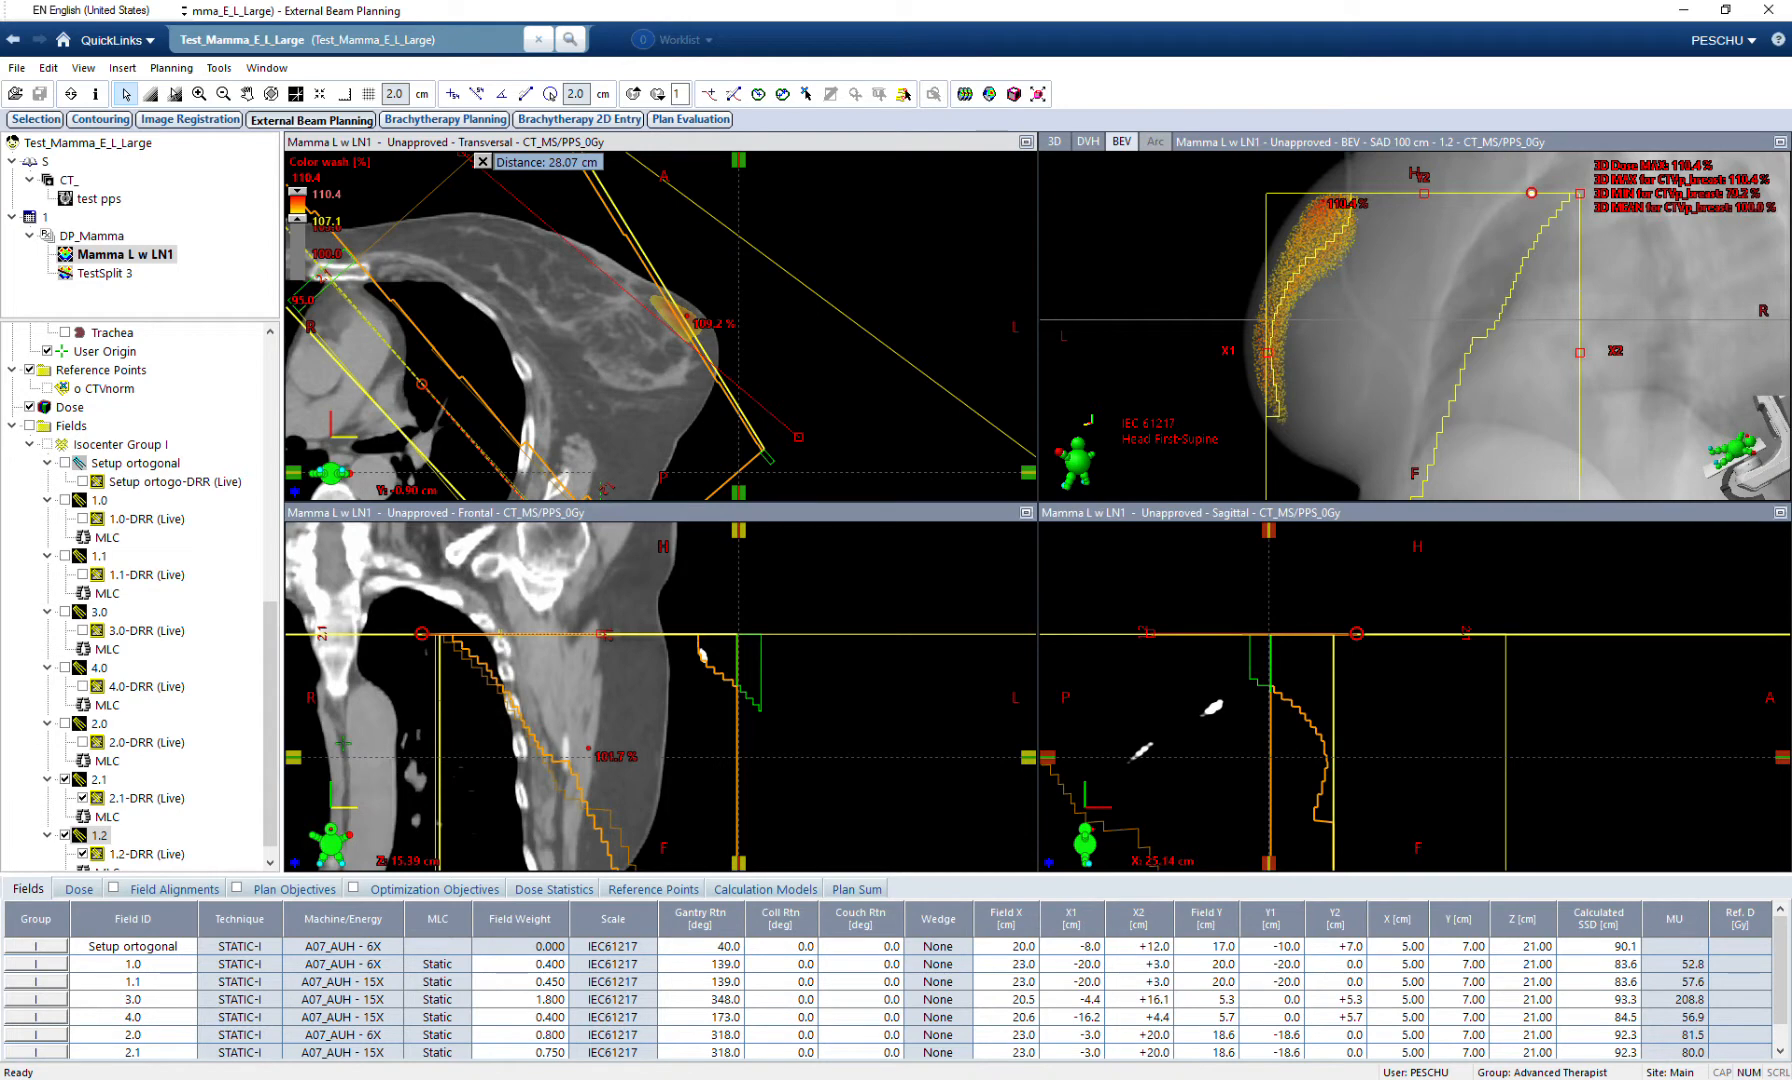
left_click(482, 161)
Duplicate field 2.1 together with its field images as field 2.2 and give the copy a weight of 0.
right_click(101, 777)
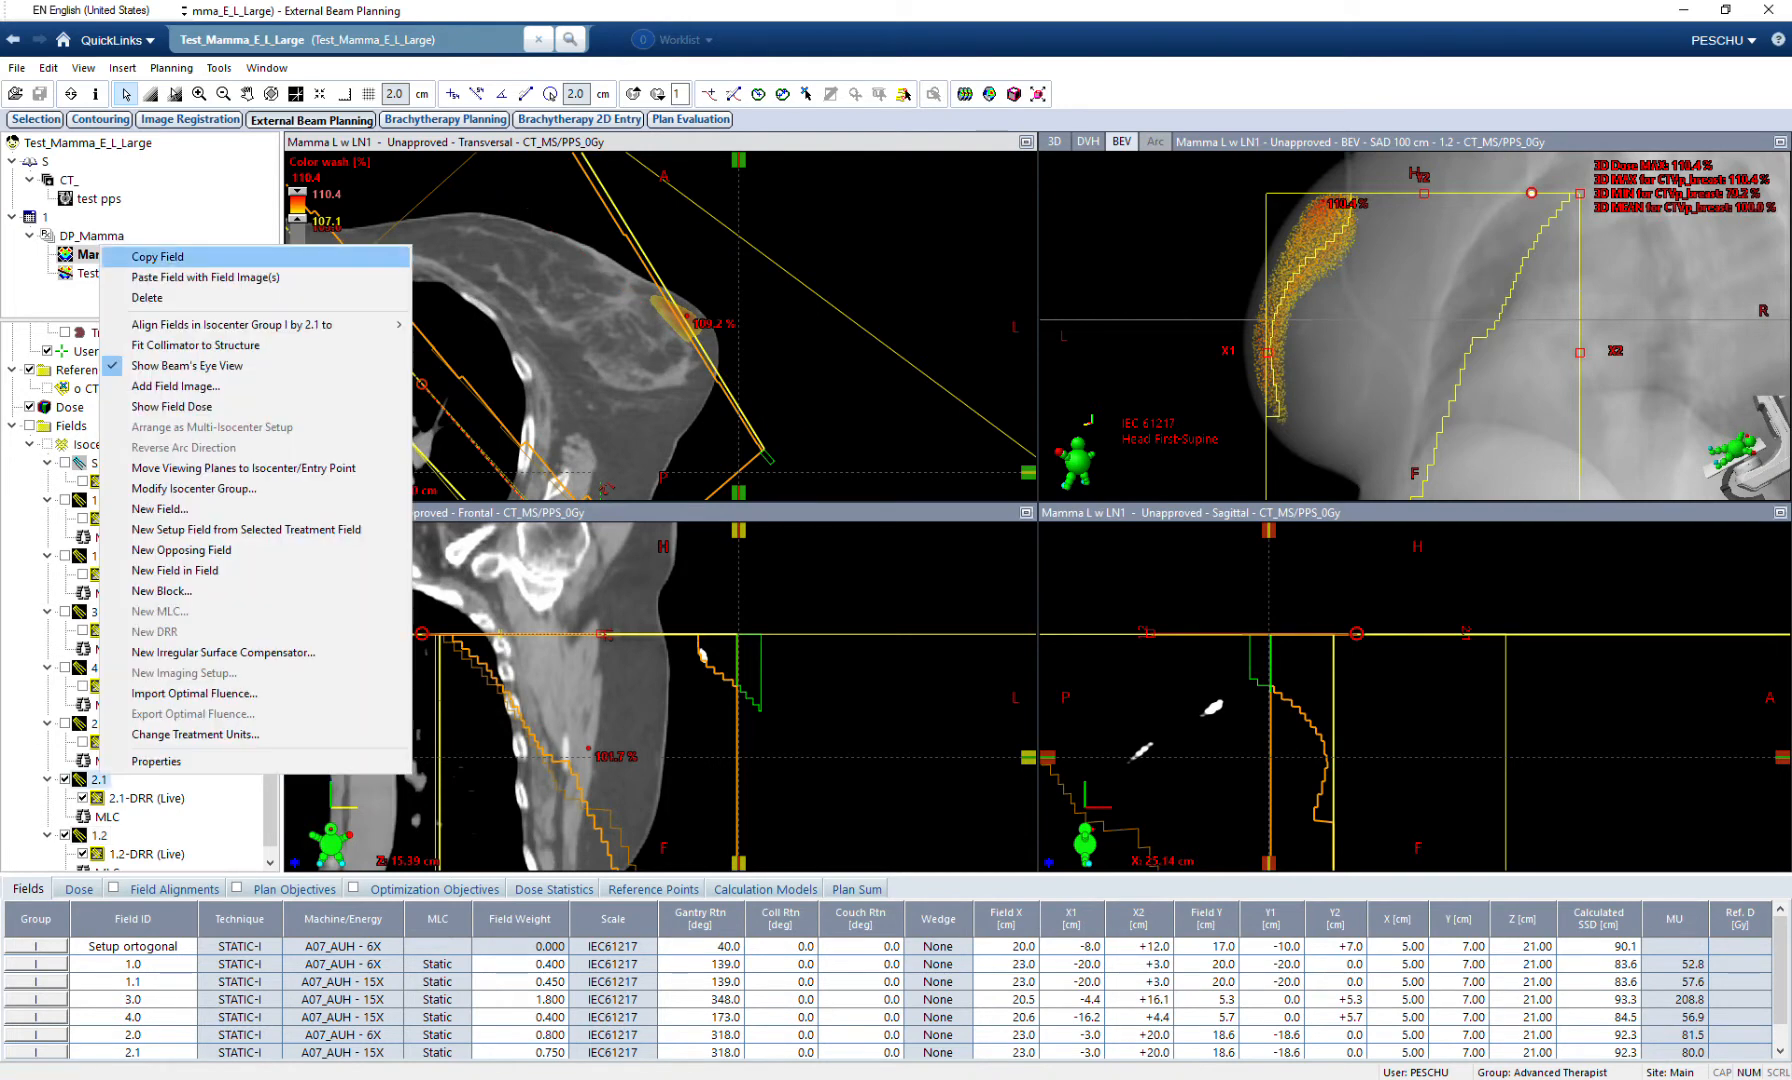
left_click(160, 259)
right_click(101, 777)
left_click(160, 259)
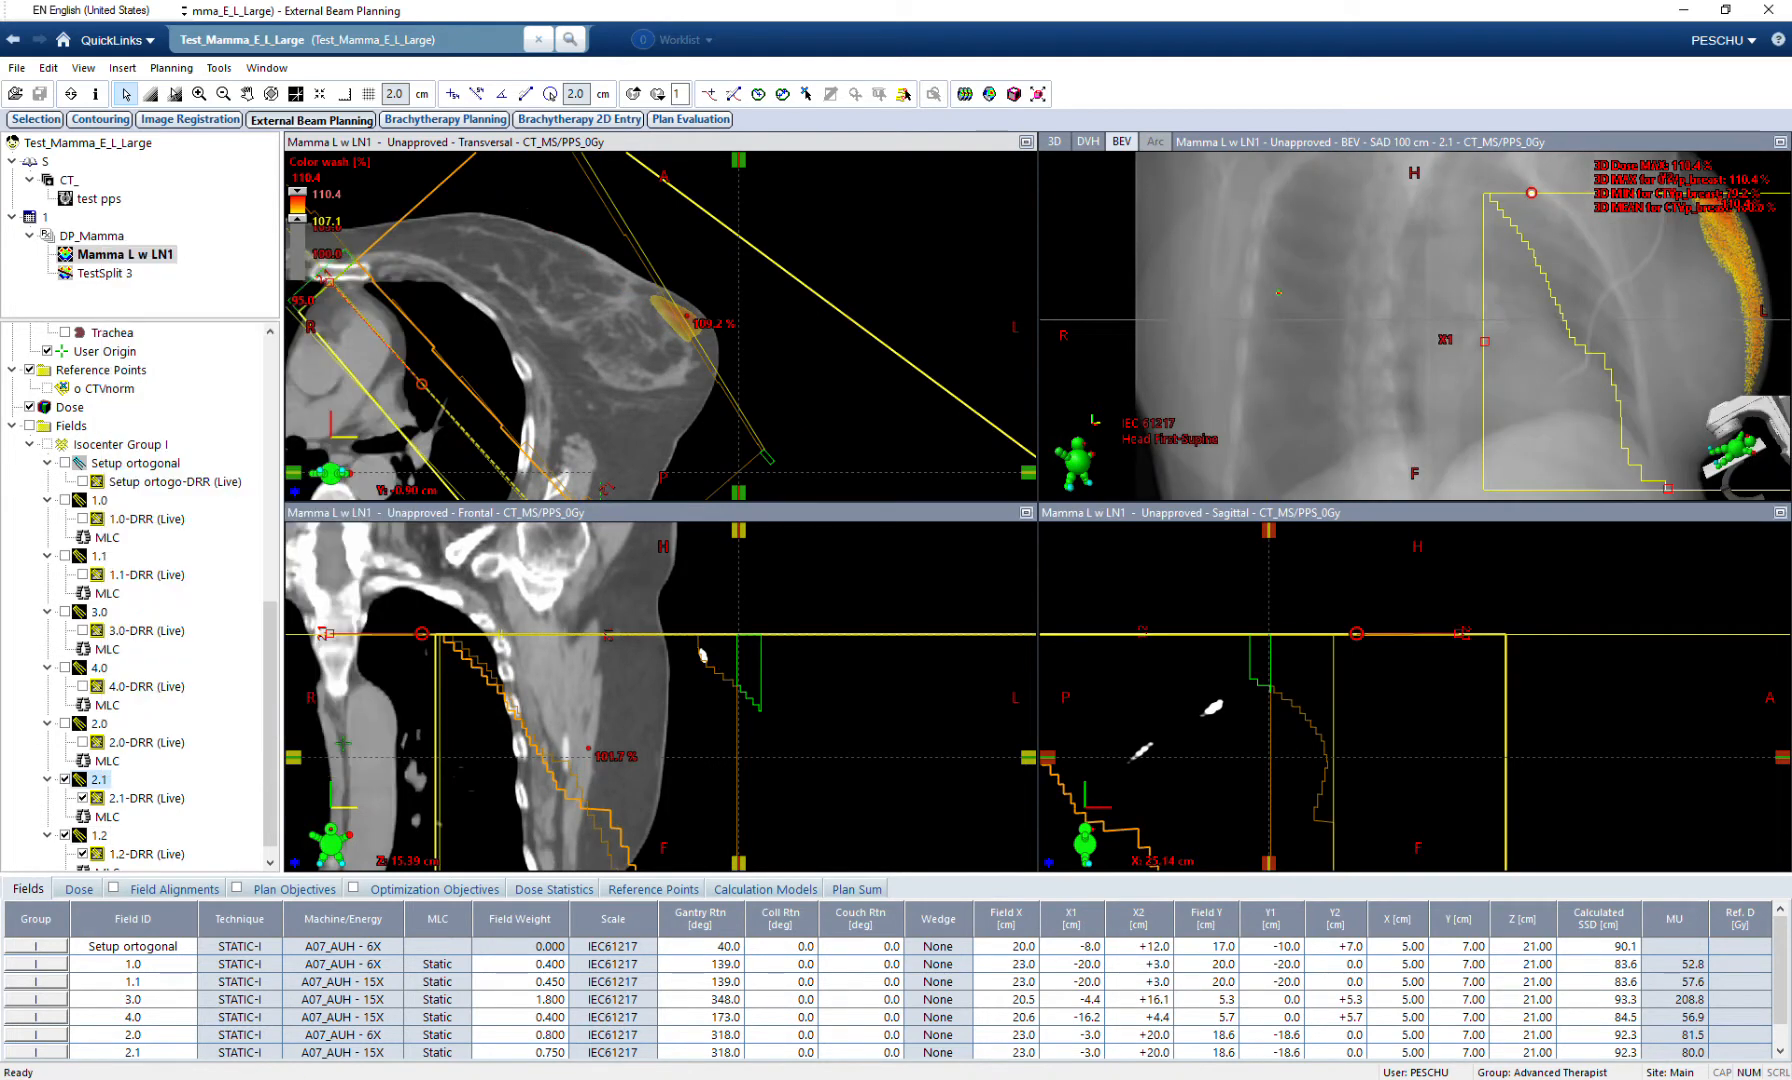
right_click(101, 777)
left_click(160, 272)
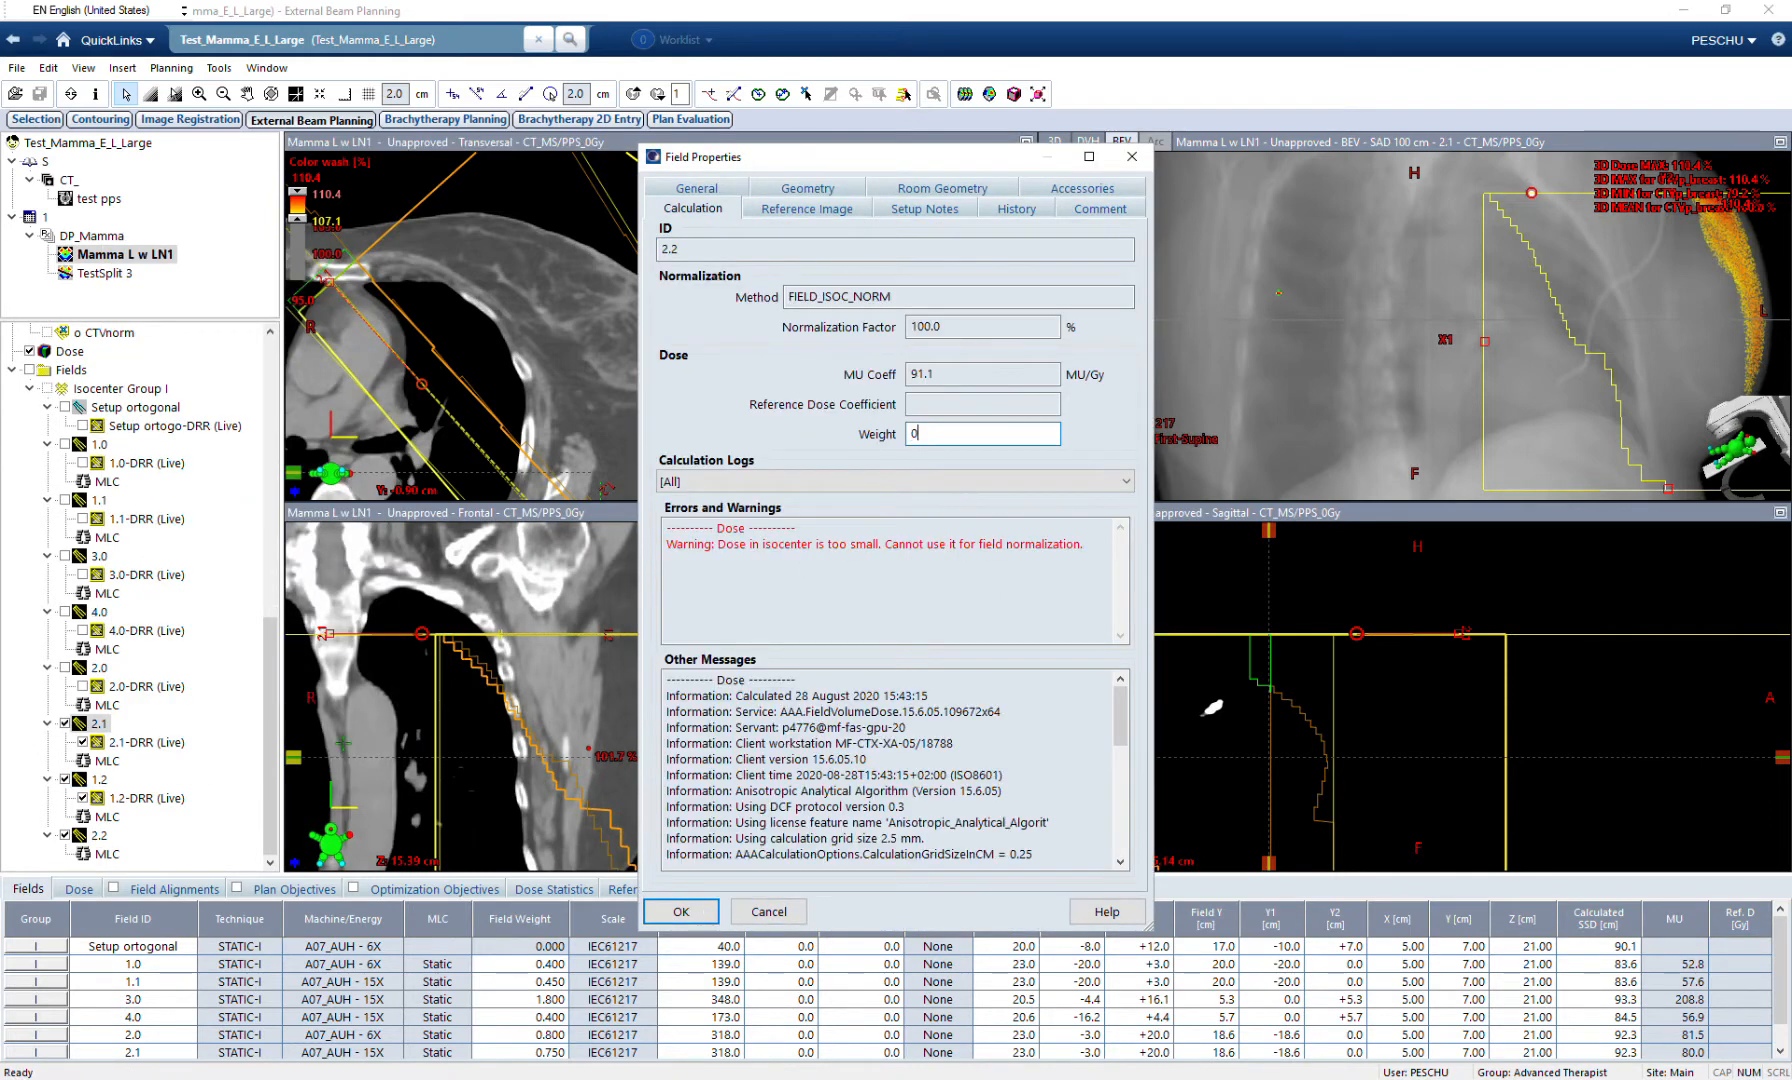
left_click(681, 911)
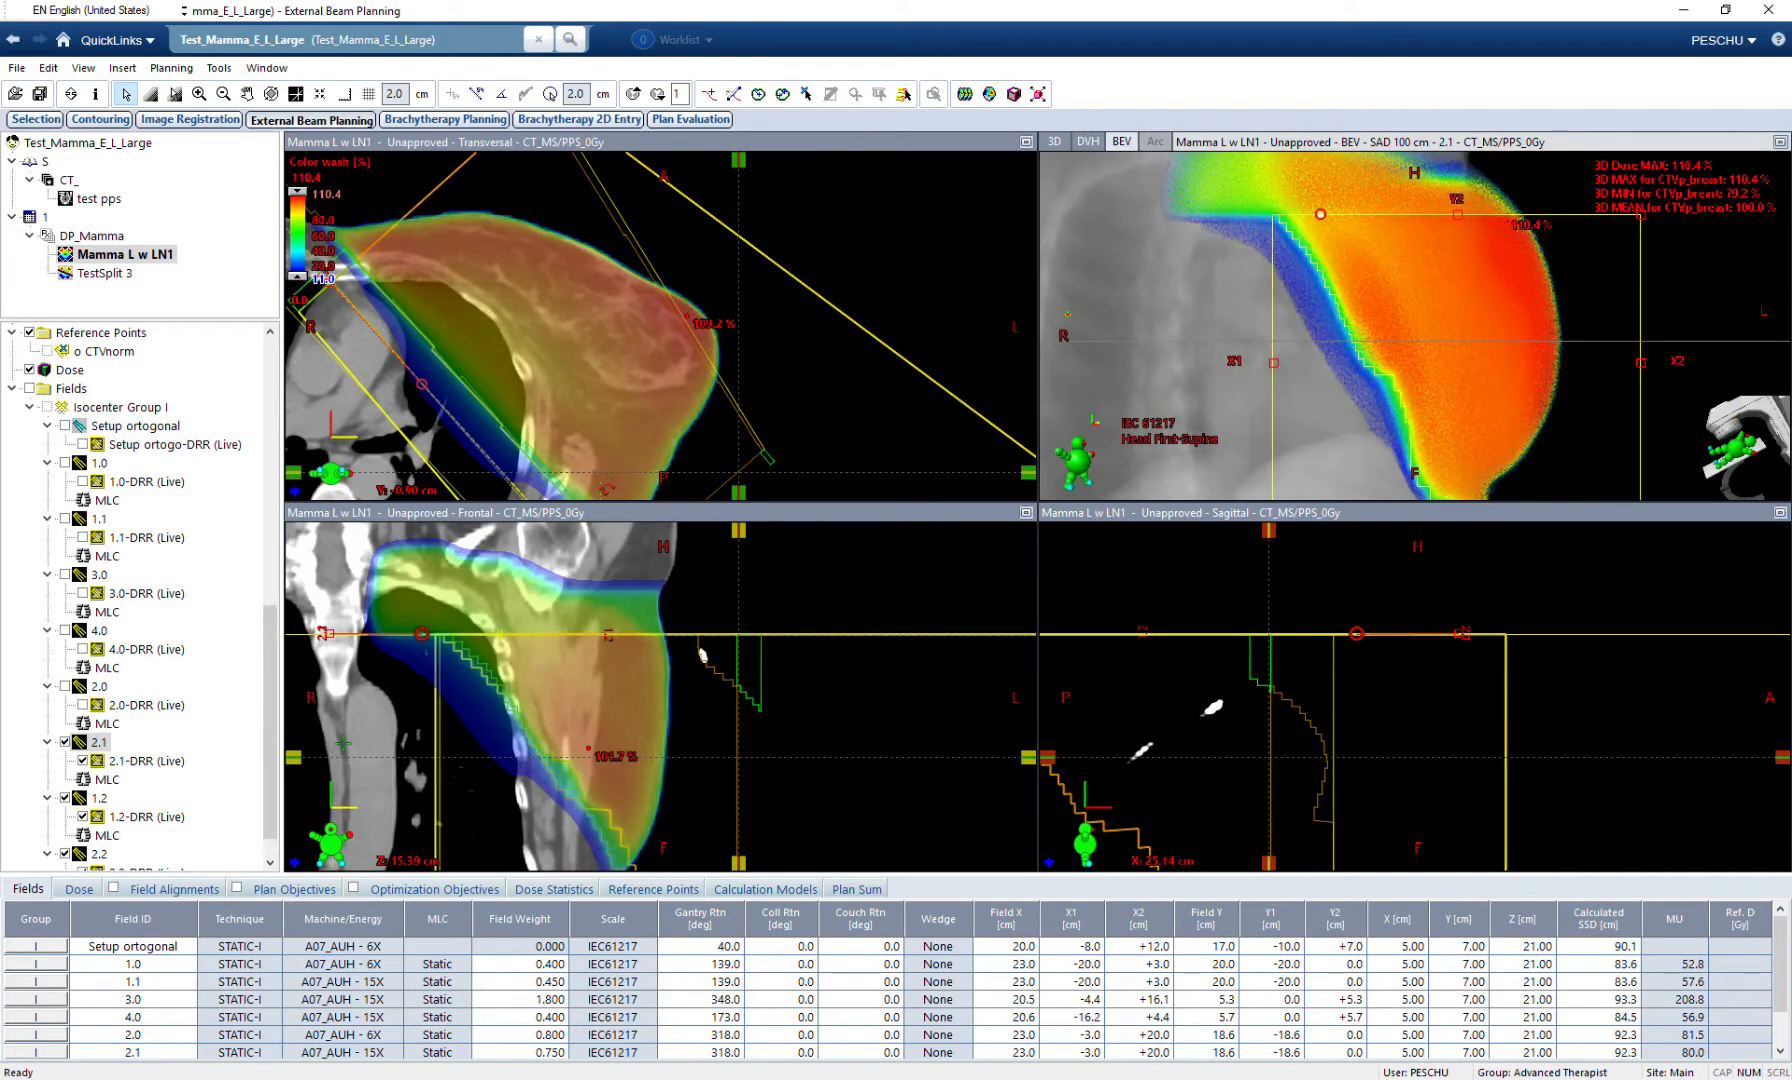
Display the MLC of field 2.2 in the enlarged beam's eye view and raise the color wash's lower limit to 107.0%.
scroll(140, 600, "down", 1)
left_click(107, 854)
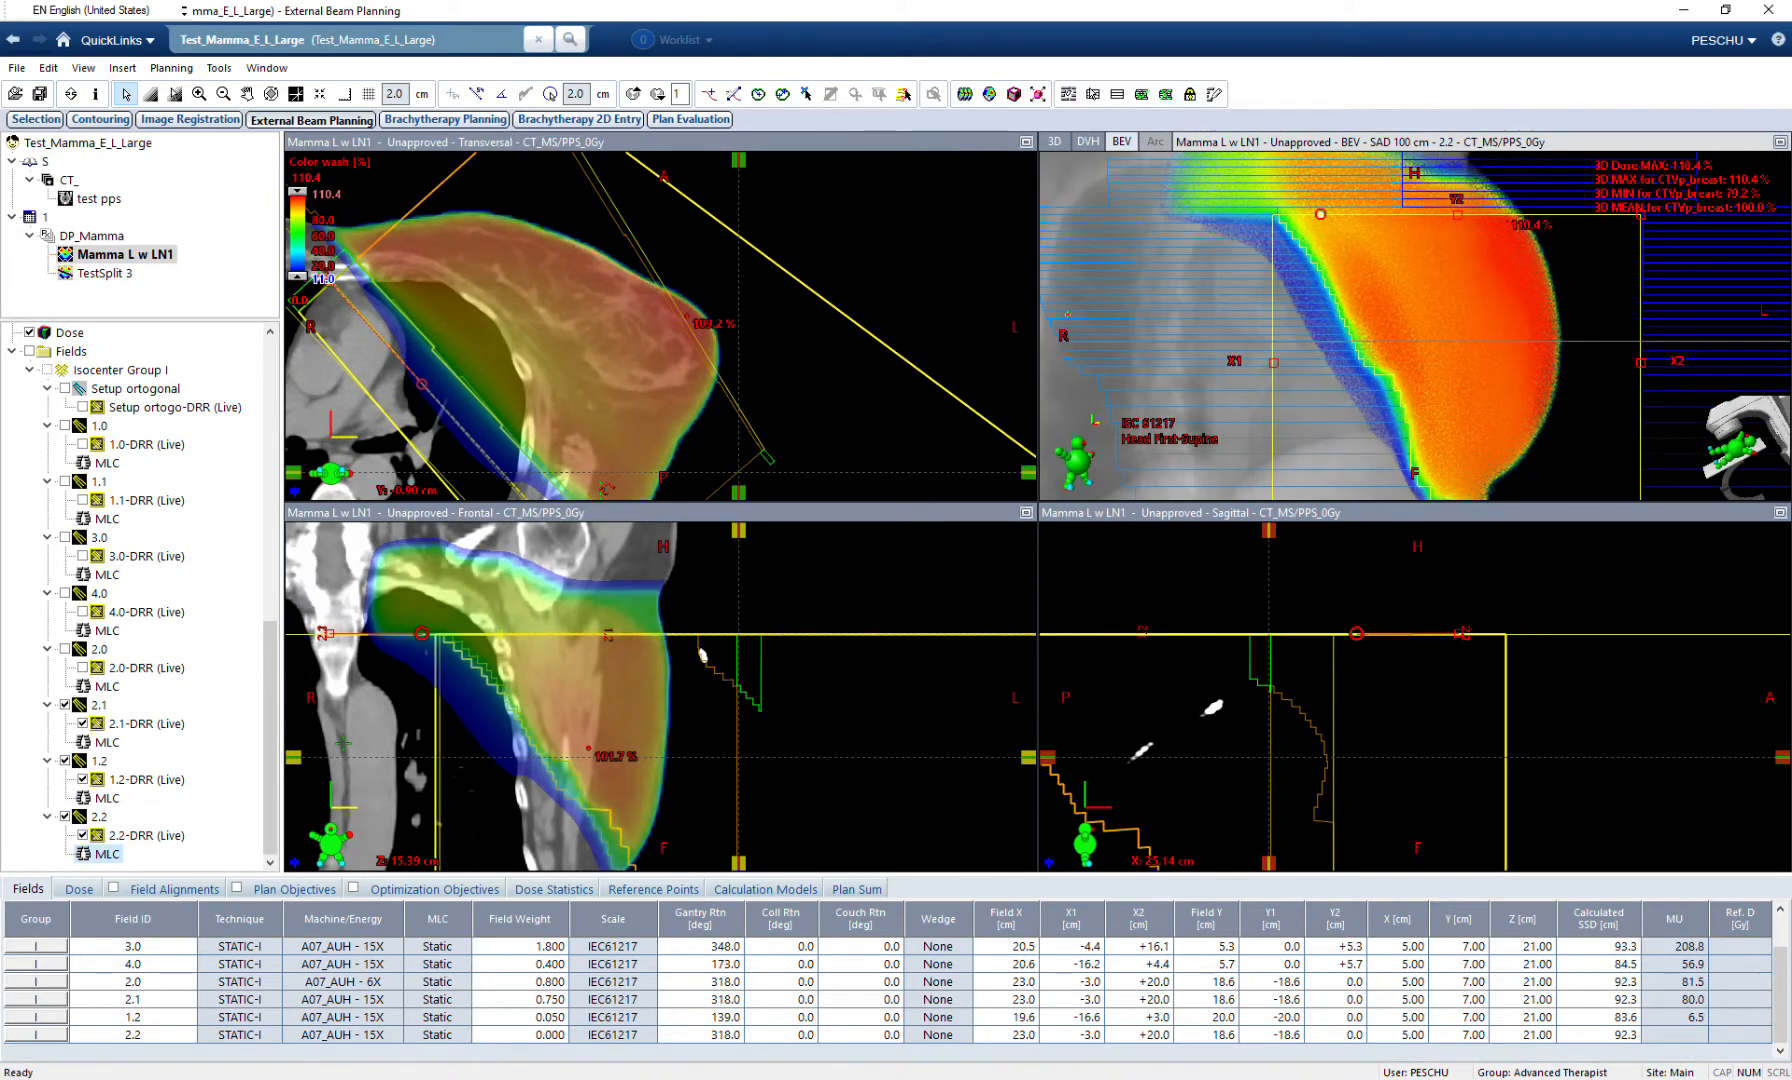
left_click(1780, 142)
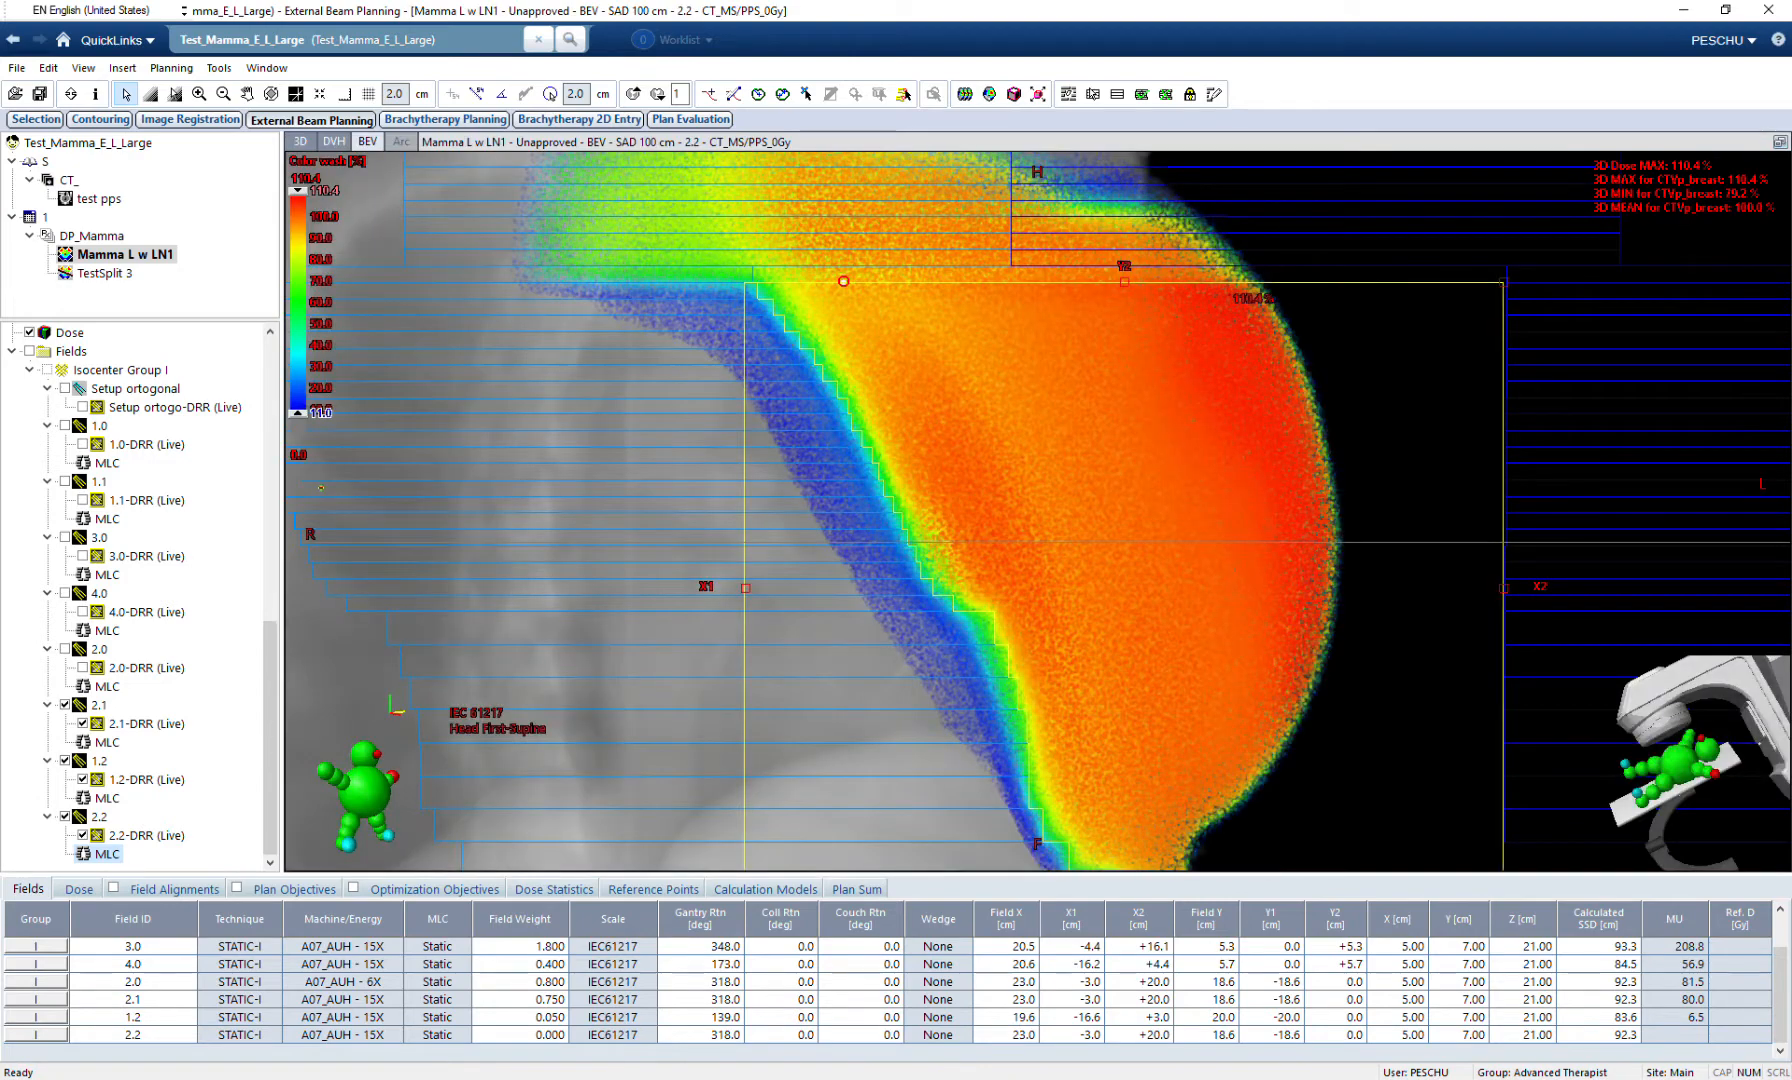
left_click(300, 455)
type("95")
key("Return")
left_click_drag(297, 437, 297, 251)
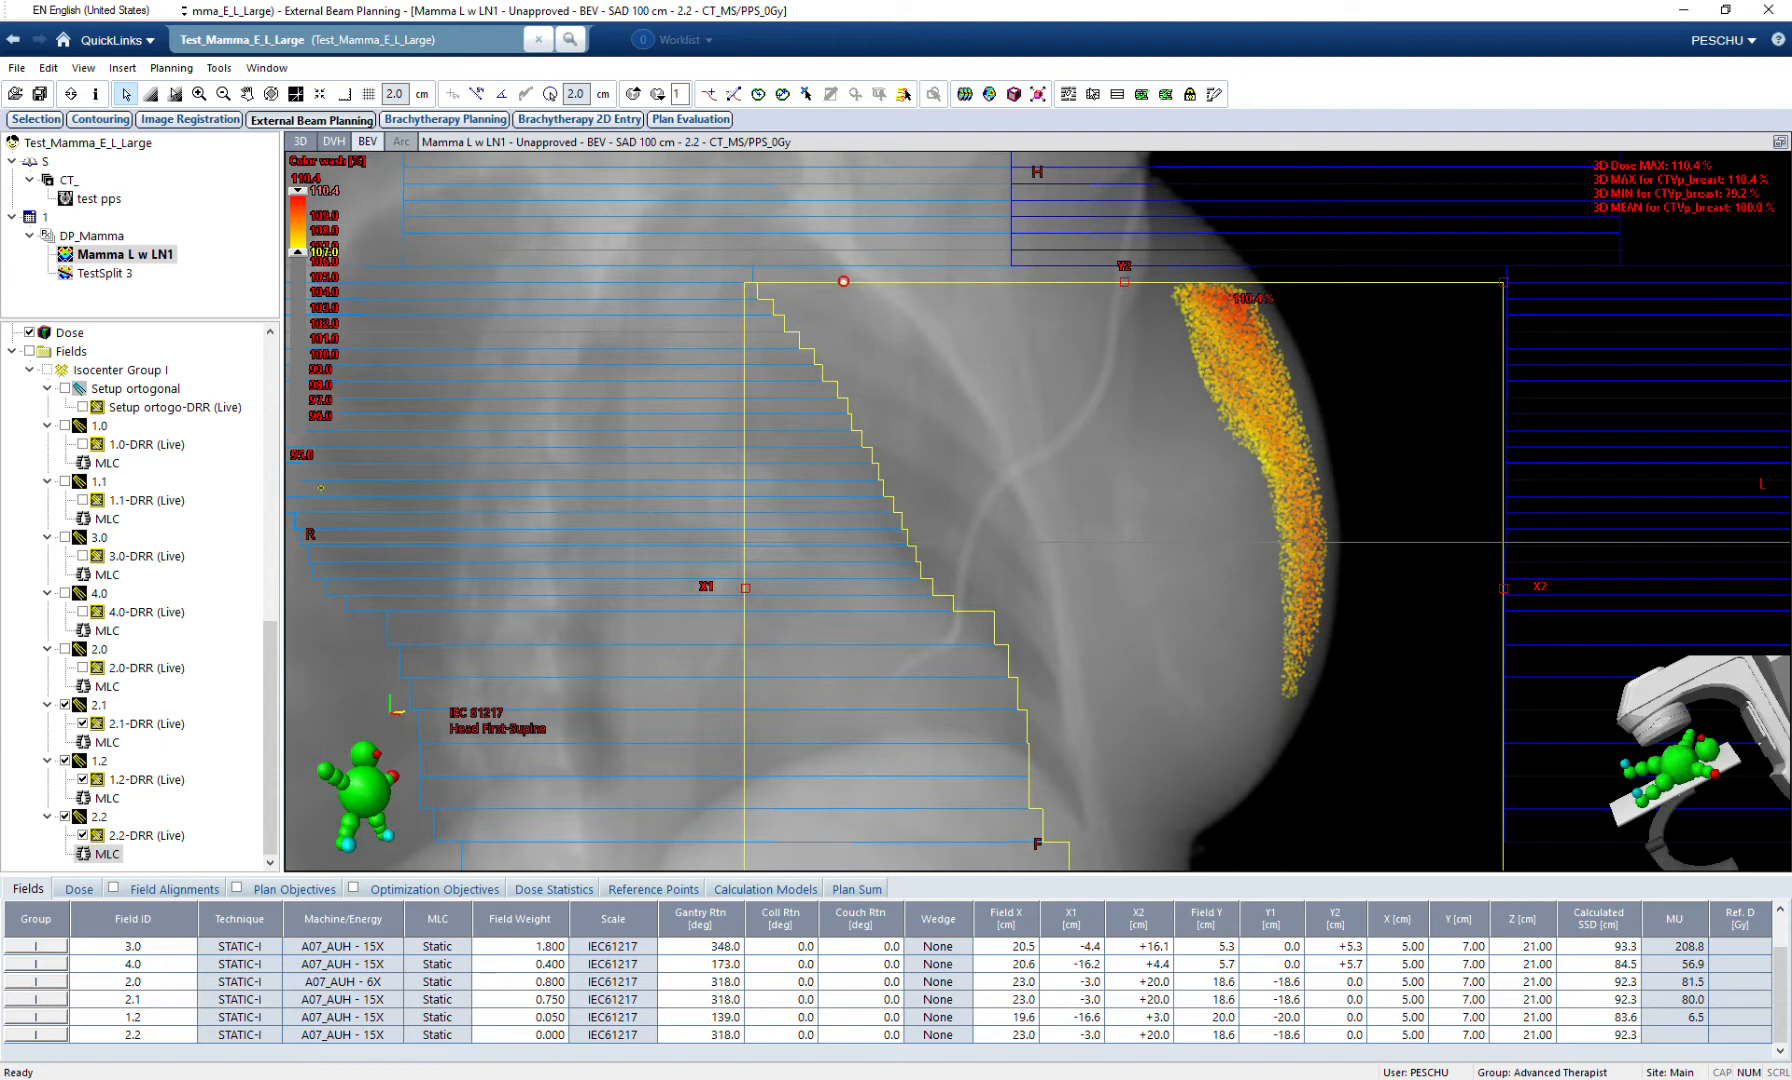
Move field 2.2's X2-side MLC leaves over the high-dose area down to its inner edge, and bring the X2 jaw in to +13.9 cm.
left_click(1094, 94)
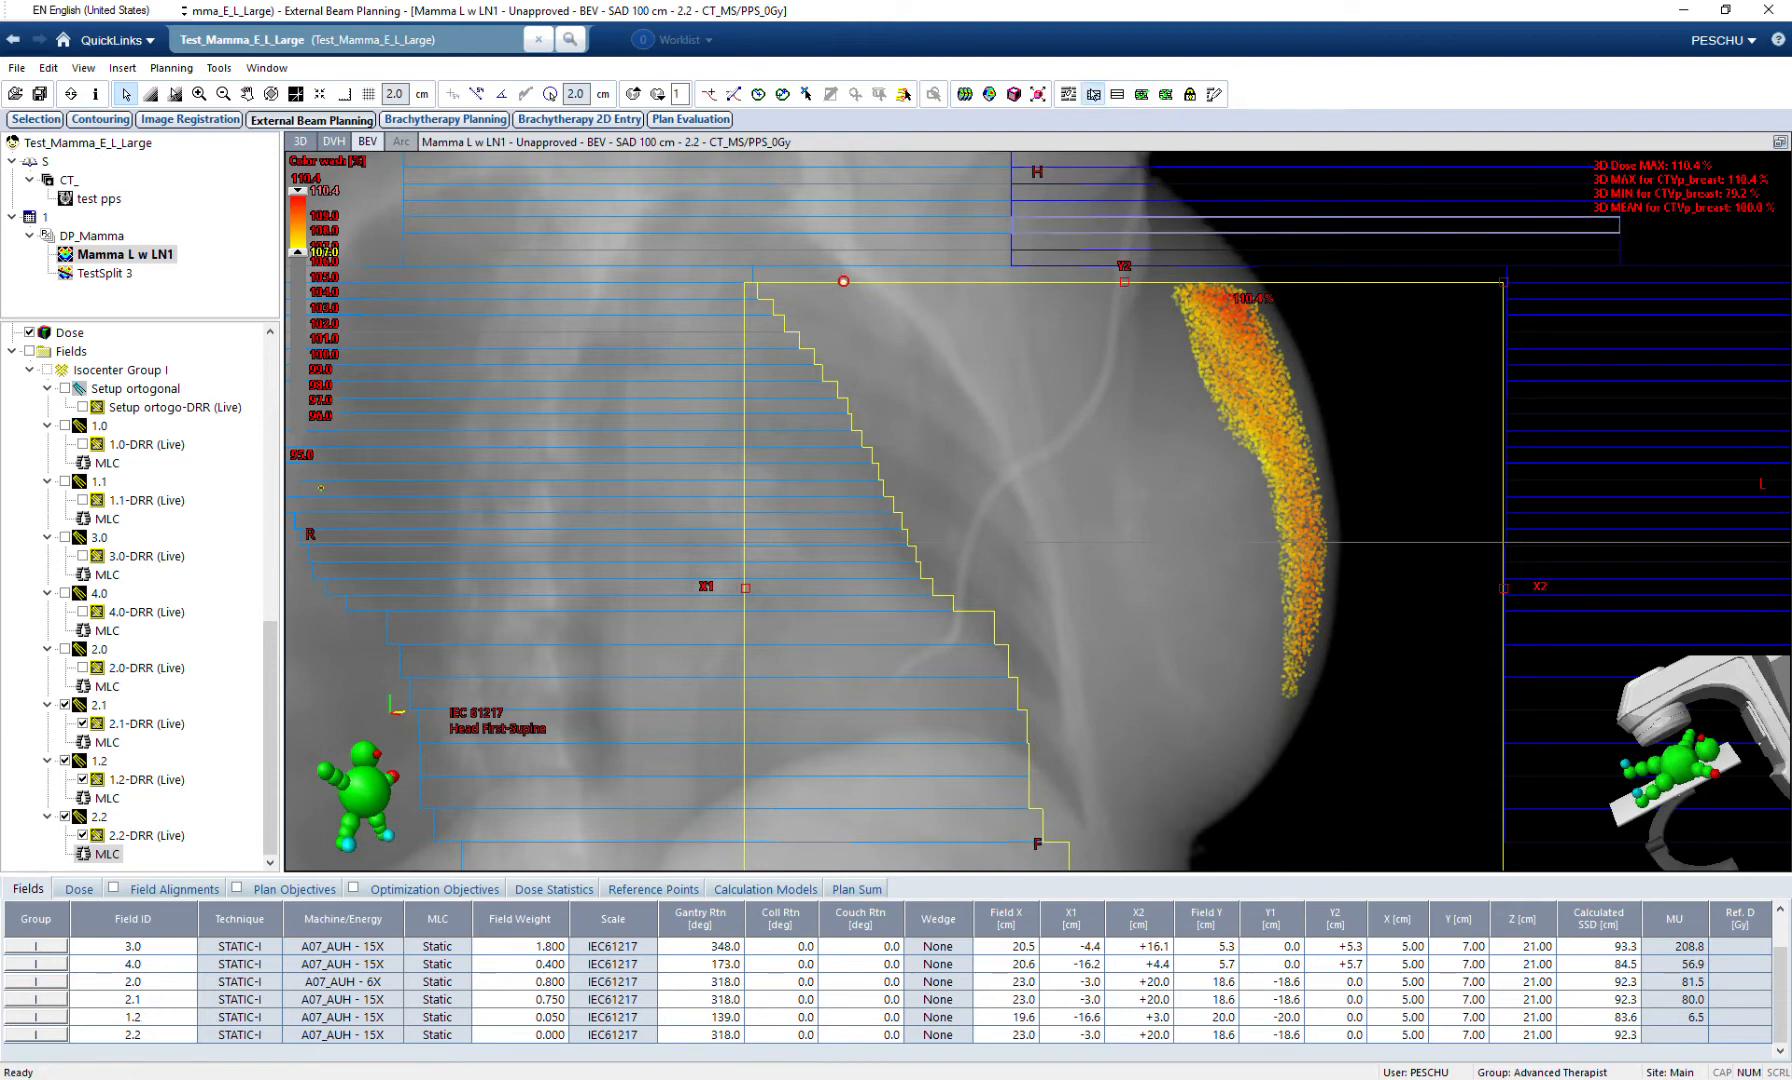
left_click(1570, 274)
left_click(1570, 693, "shift")
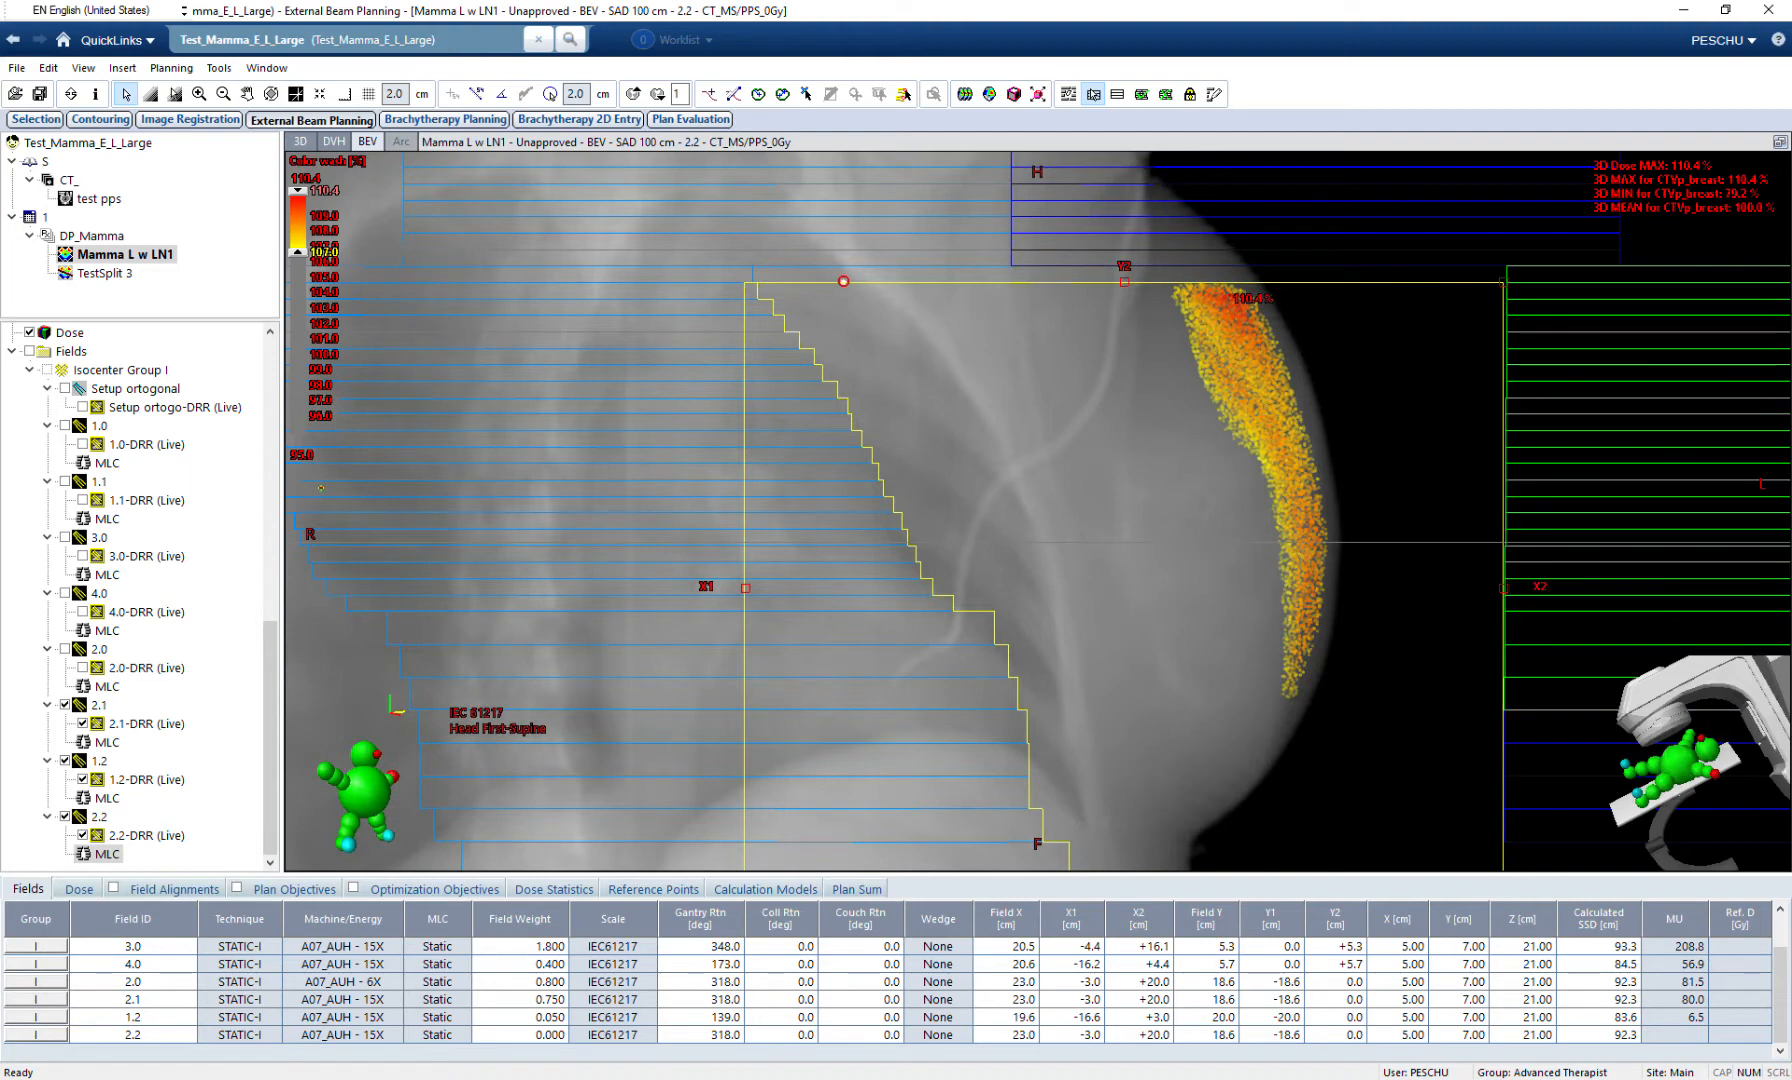
left_click(1214, 94)
mouse_move(1174, 276)
left_mouse_down()
mouse_move(1192, 356)
mouse_move(1256, 447)
left_mouse_up()
mouse_move(1276, 515)
left_mouse_down()
mouse_move(1285, 630)
mouse_move(1263, 704)
mouse_move(1056, 428)
mouse_move(1123, 333)
left_mouse_up()
left_click(185, 257)
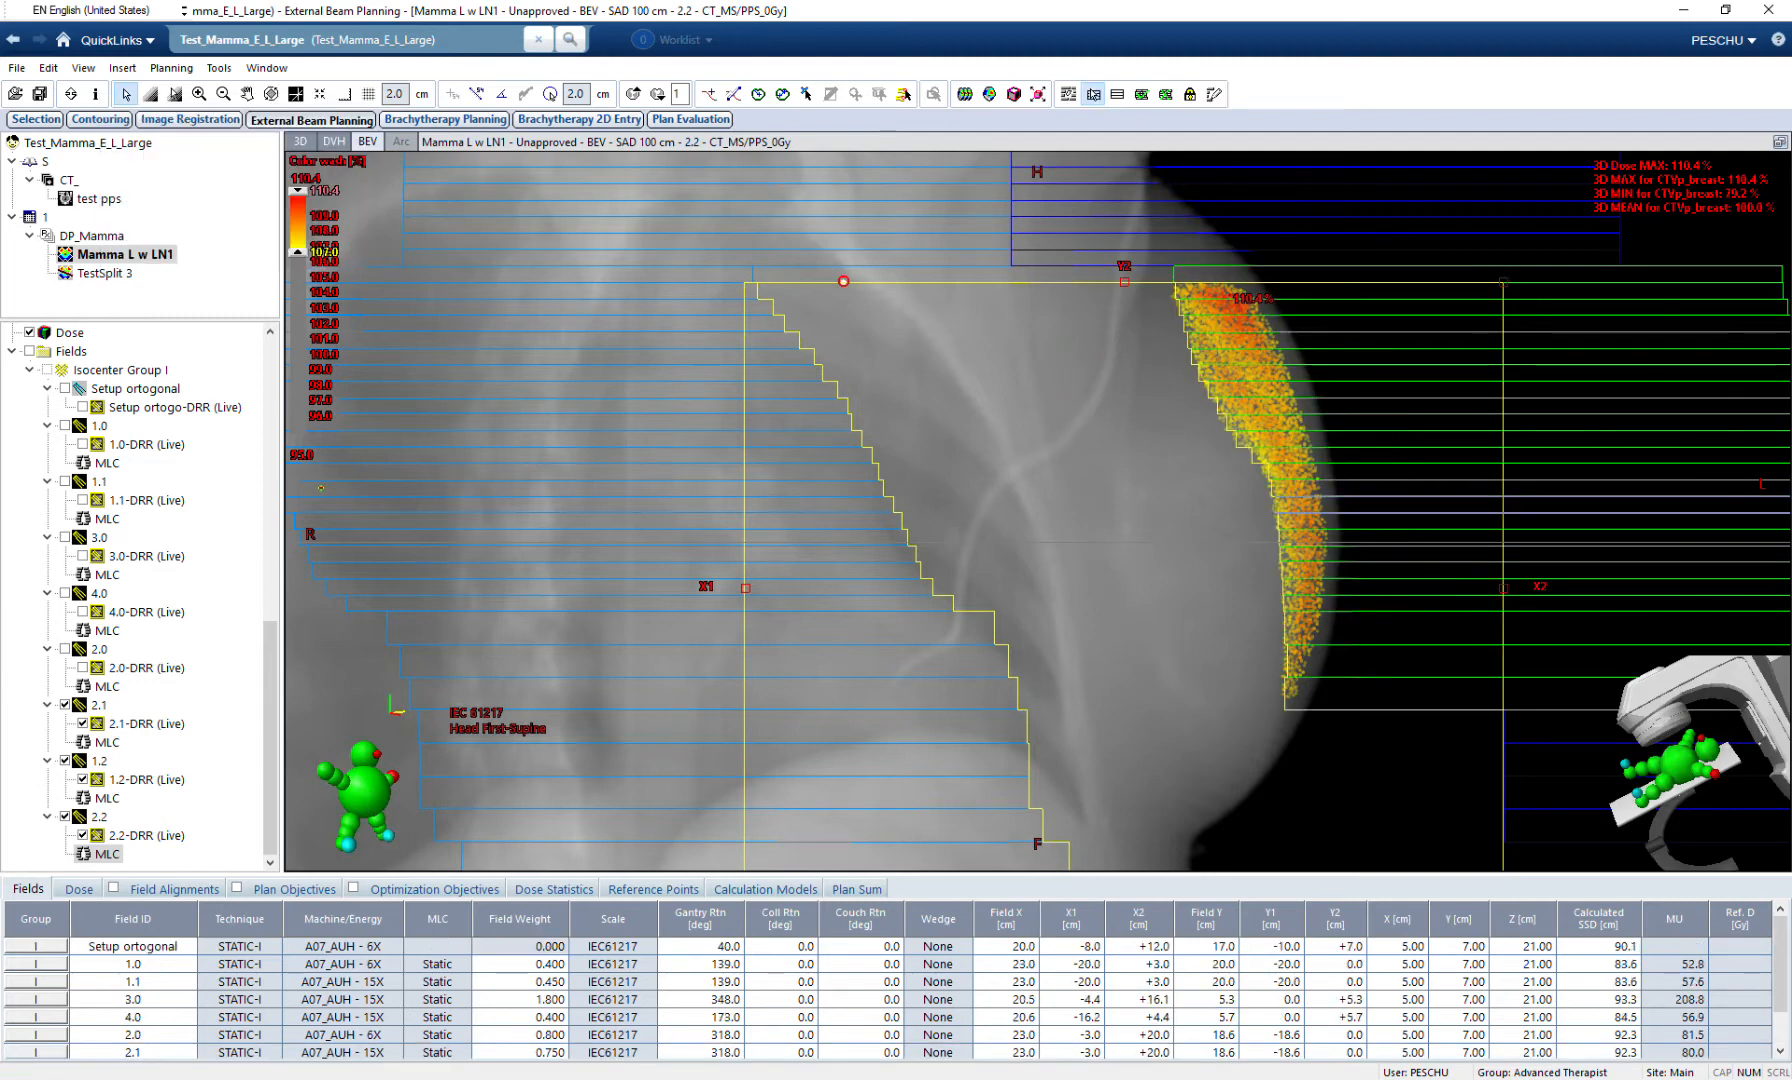
left_click_drag(1507, 541, 1306, 541)
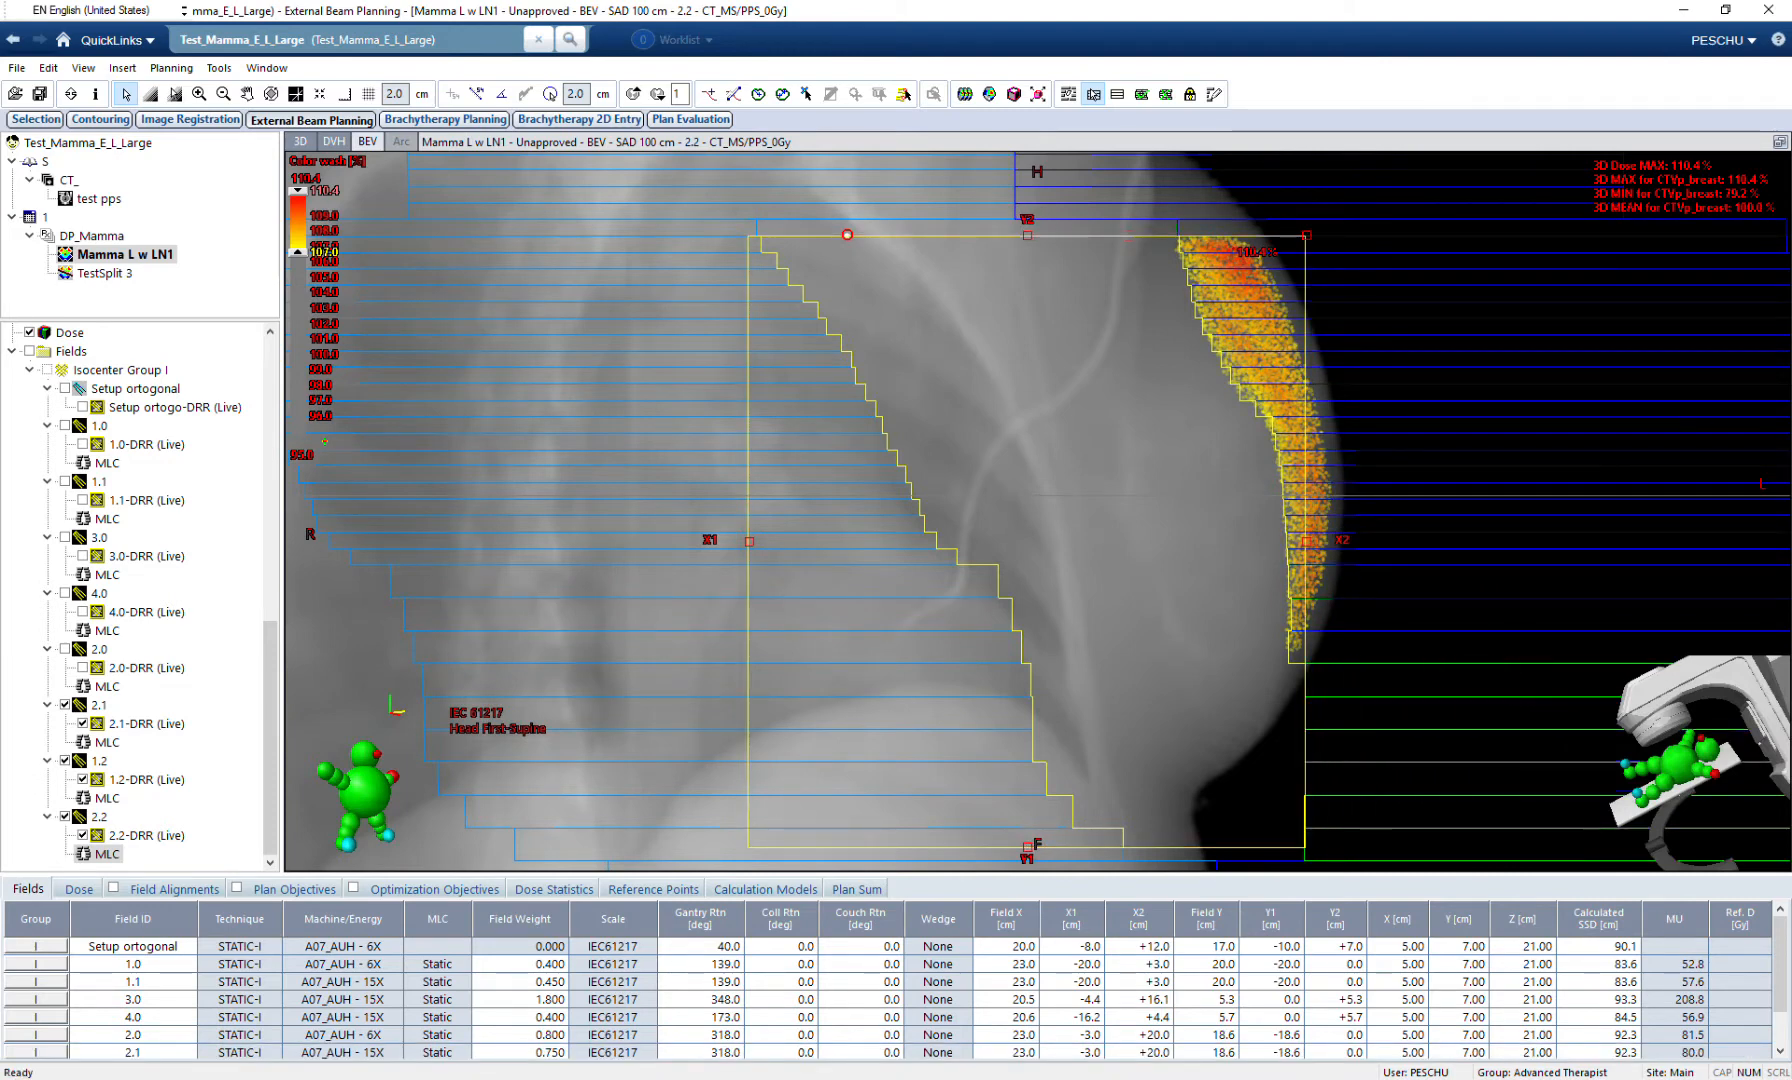
Examine the high-dose area against field 2.2's shielded outline through the enlarged transversal slices.
left_click(1780, 142)
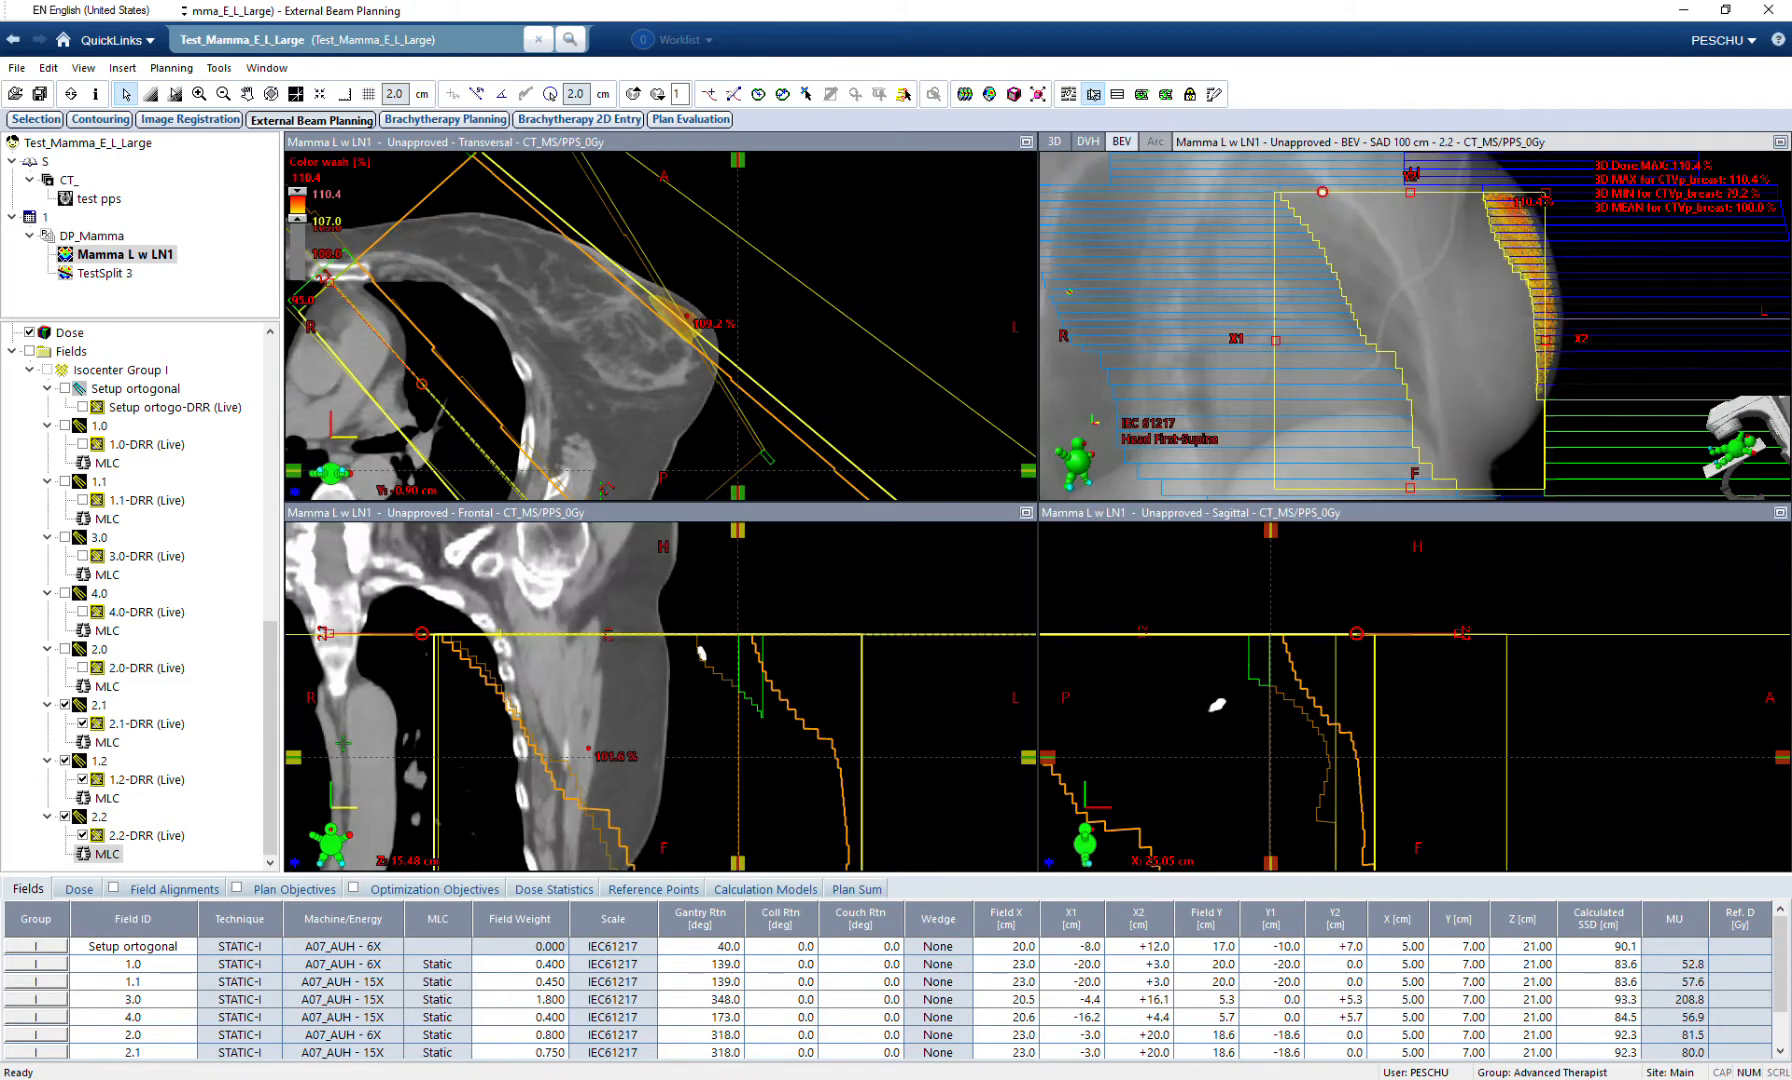
left_click(1026, 142)
scroll(1037, 505, "up", 5)
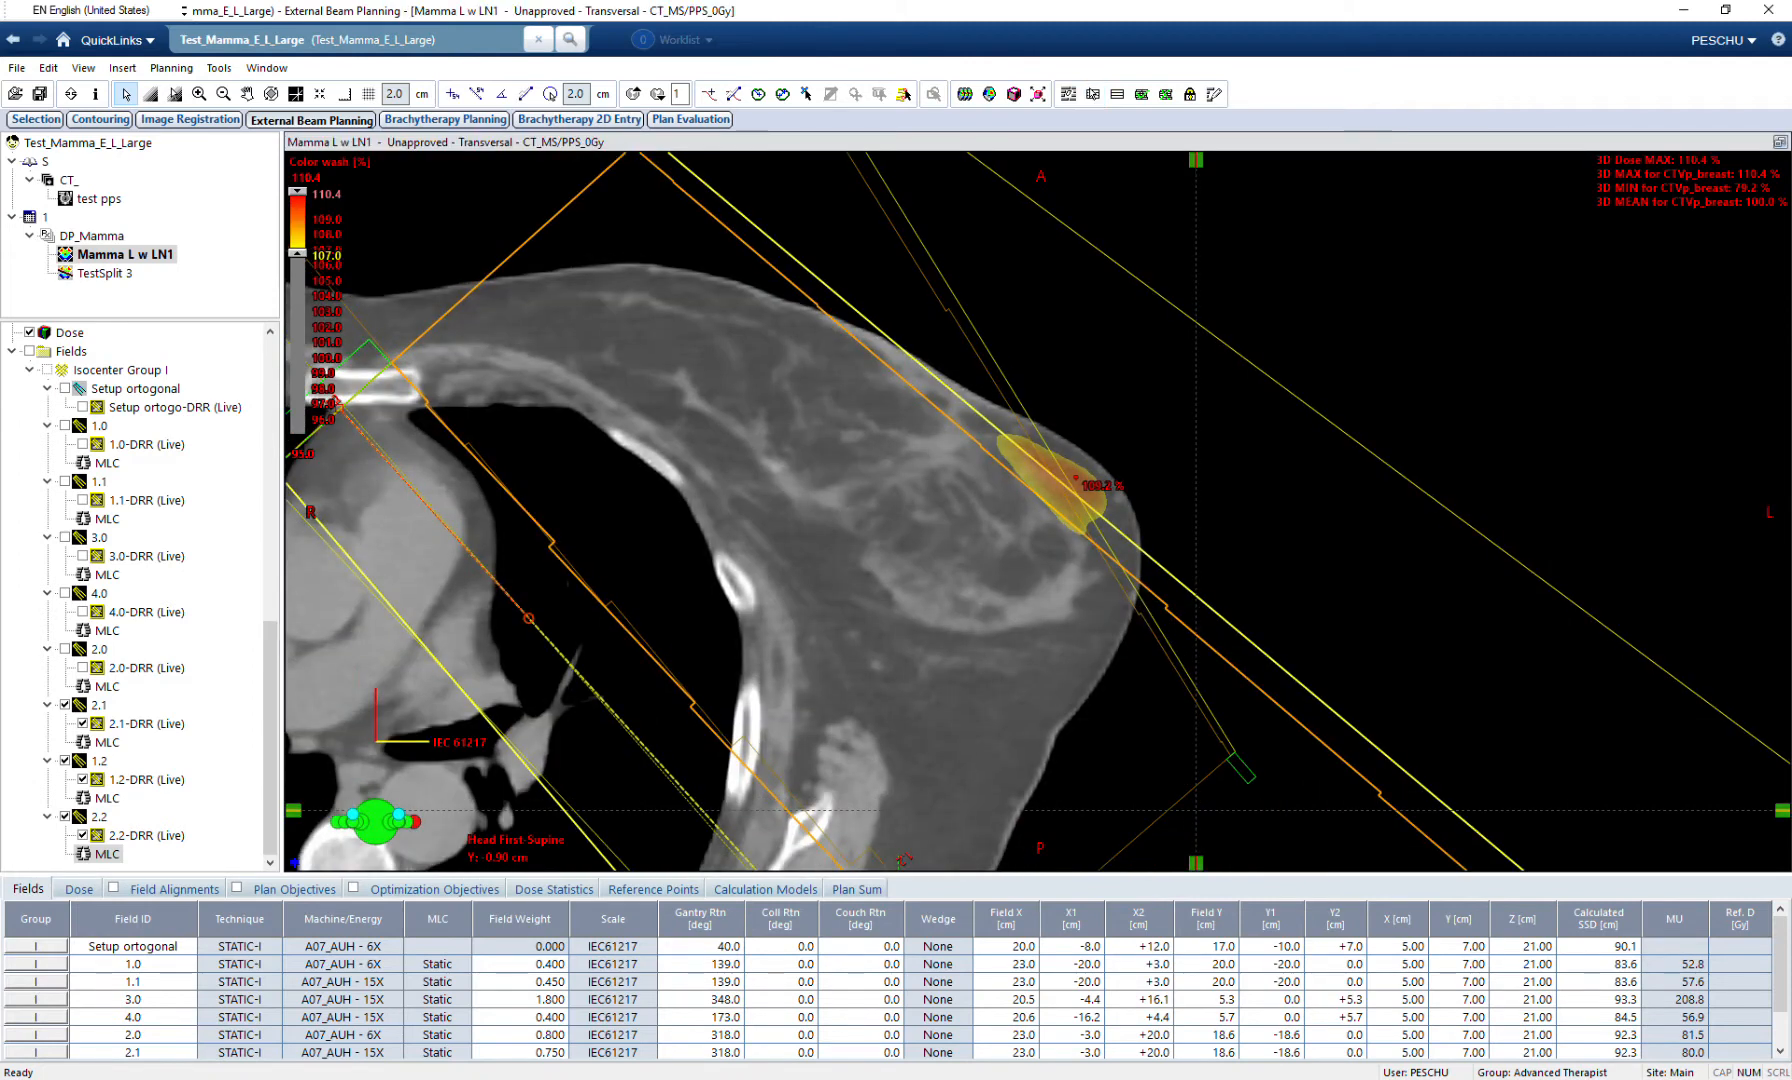
scroll(1107, 808, "up", 10)
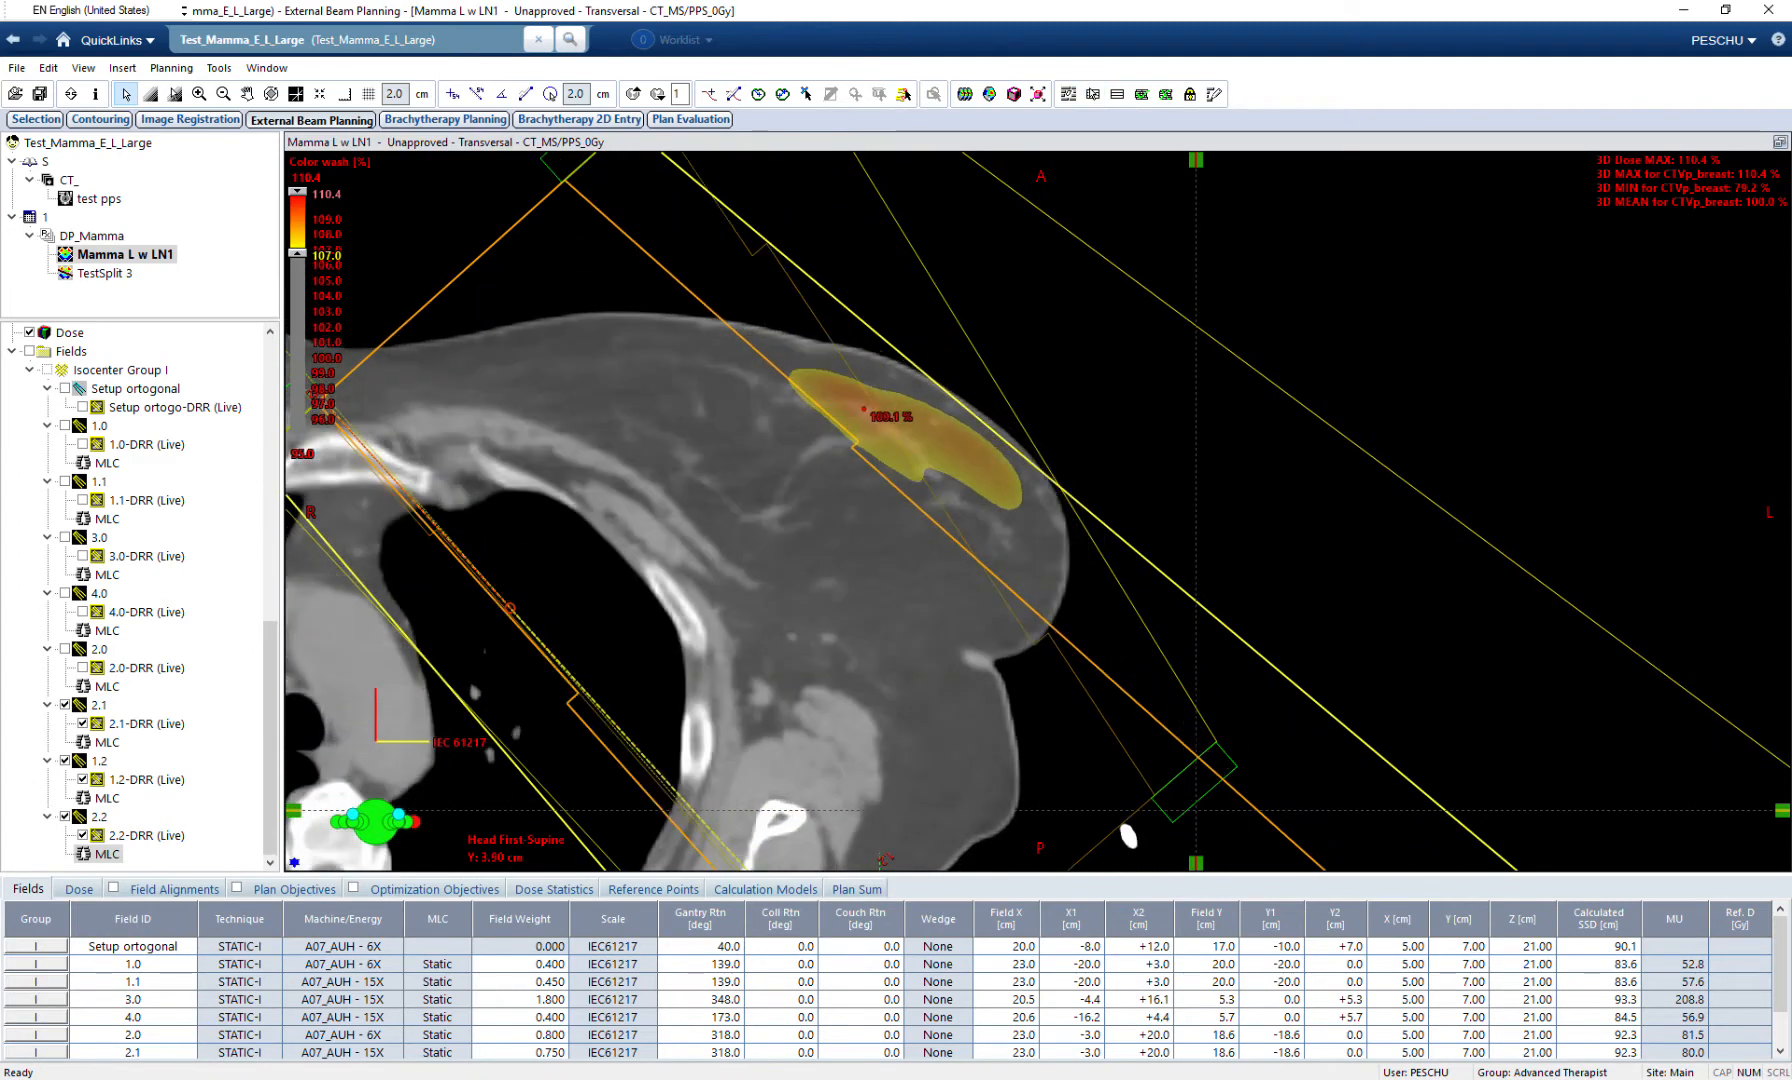
scroll(1107, 808, "down", 4)
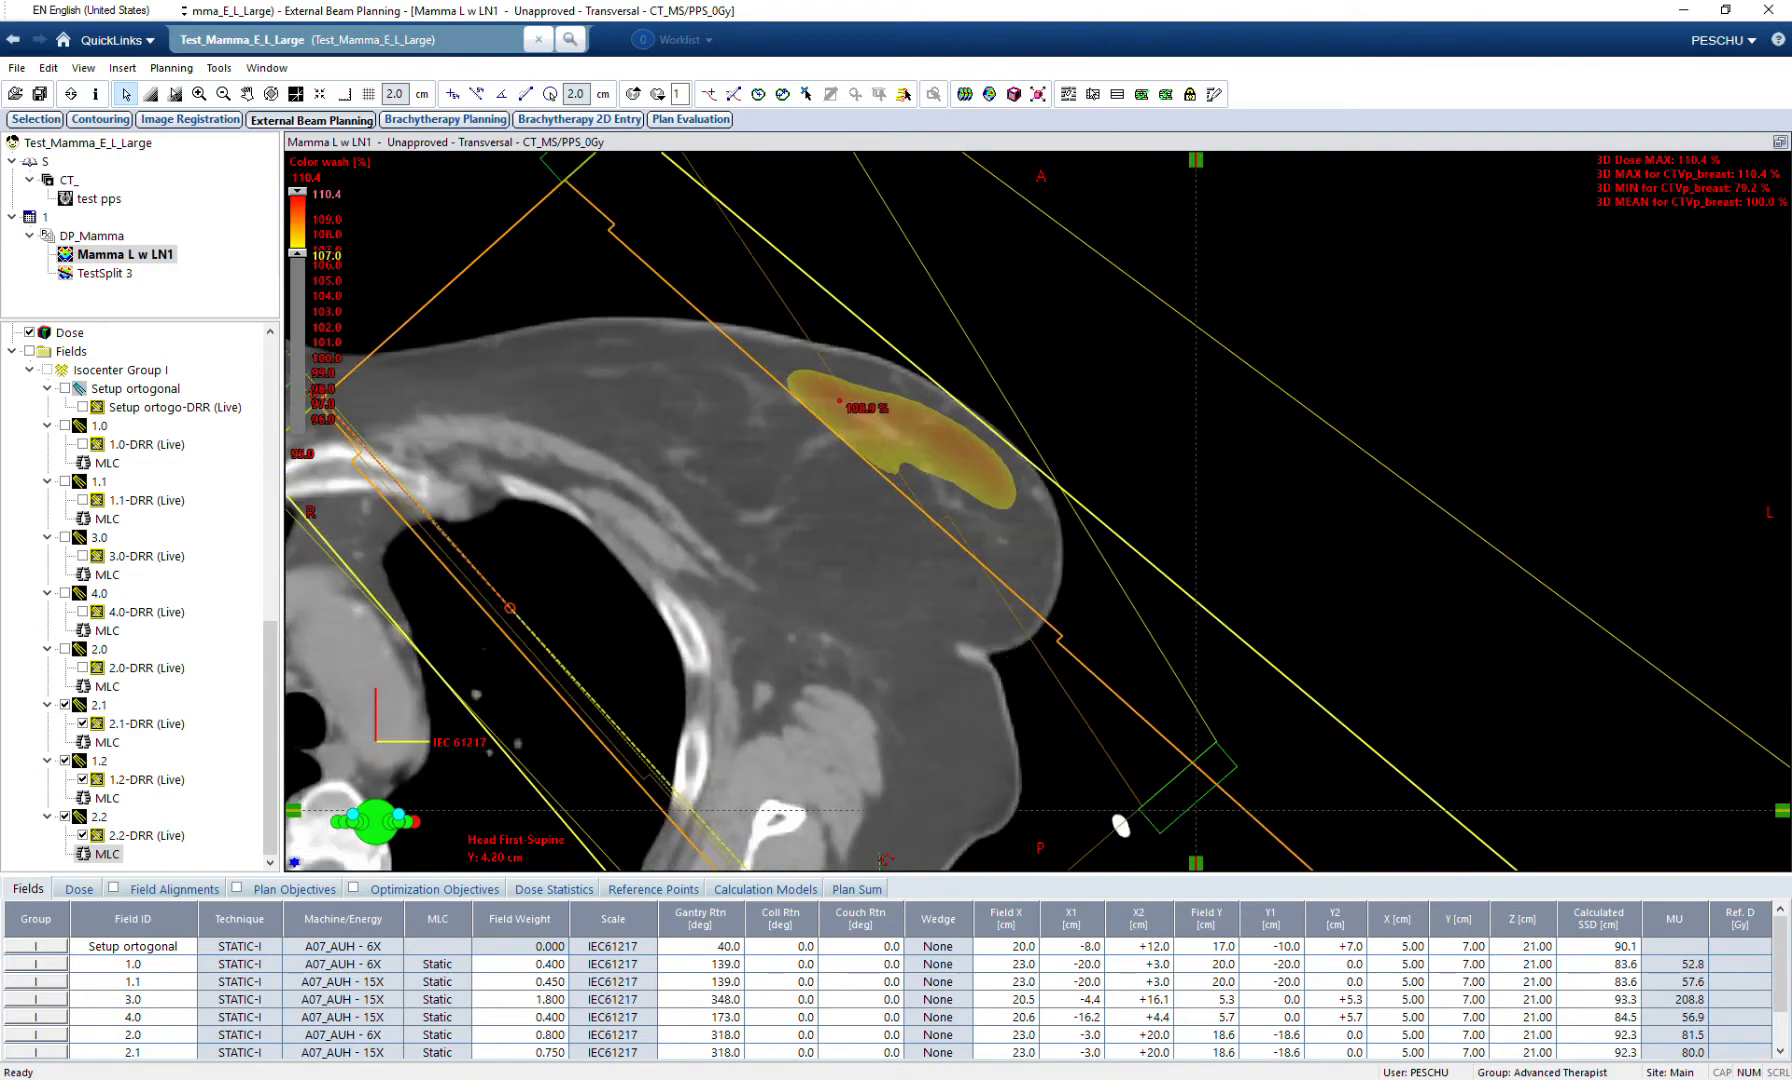
scroll(1037, 510, "down", 8)
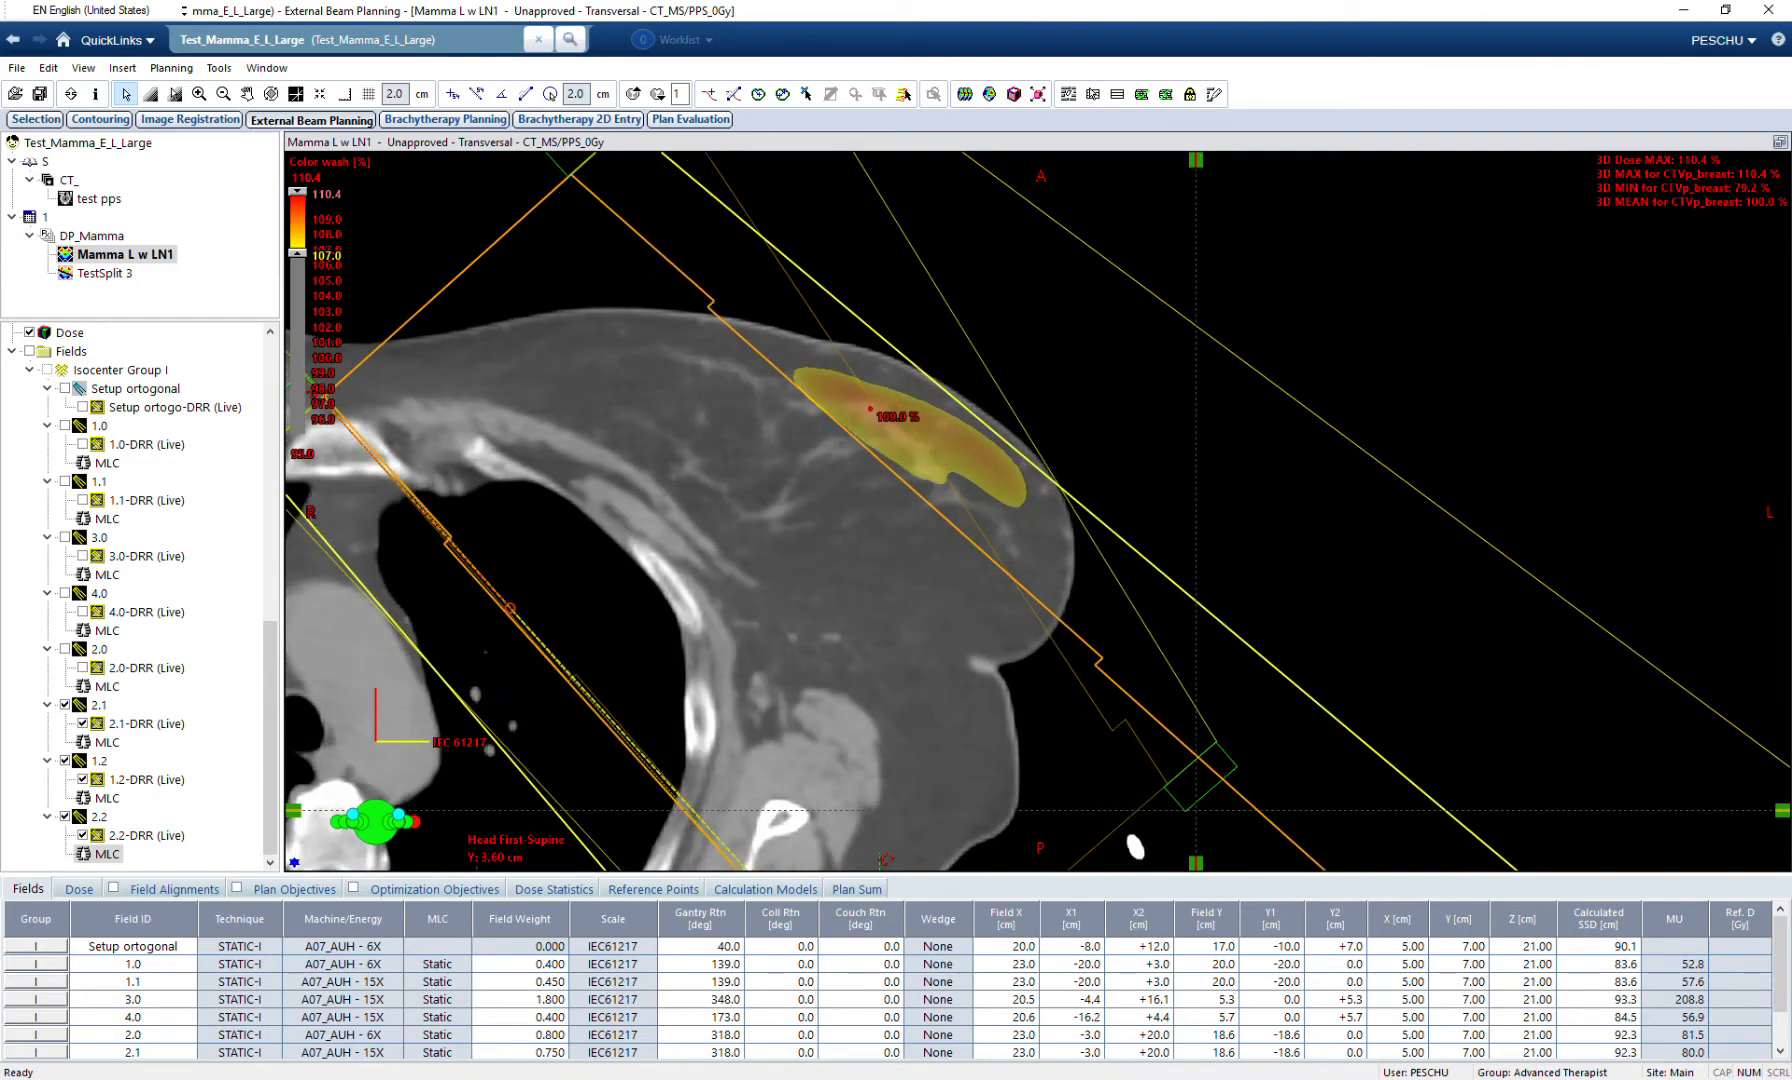
scroll(1037, 510, "up", 8)
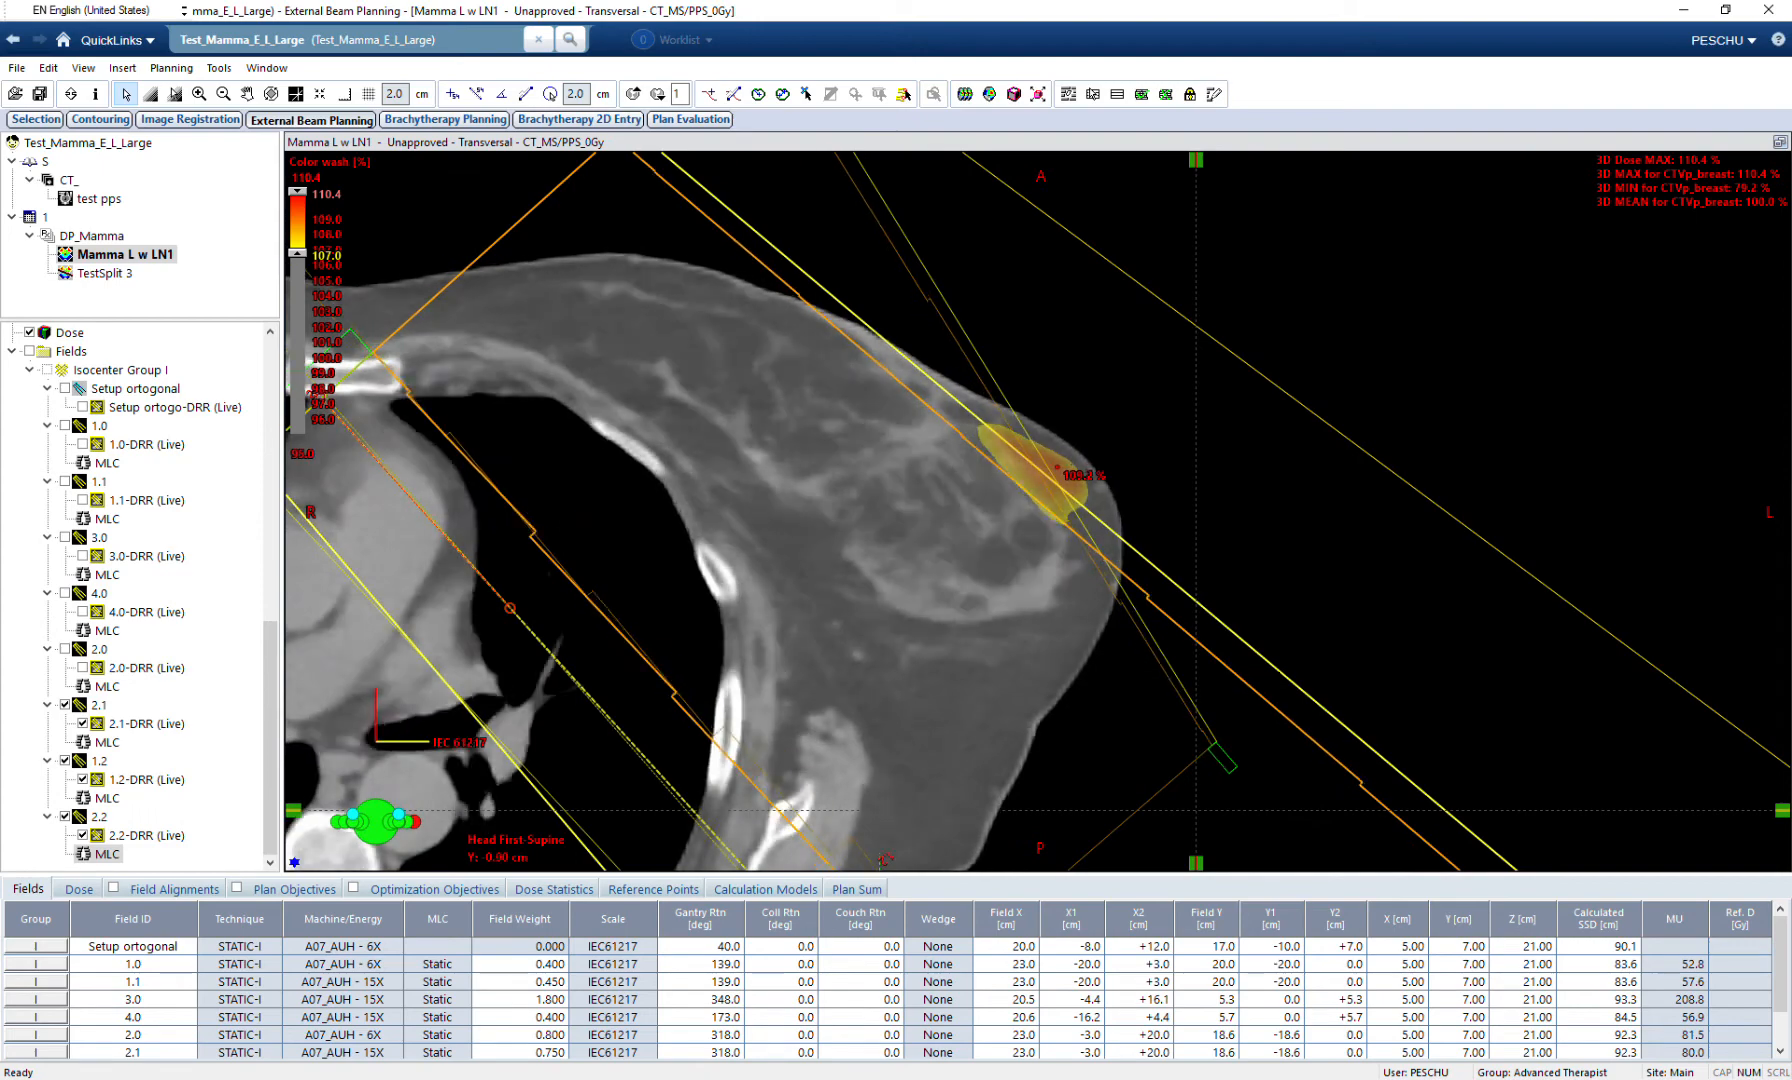
scroll(890, 1000, "down", 1)
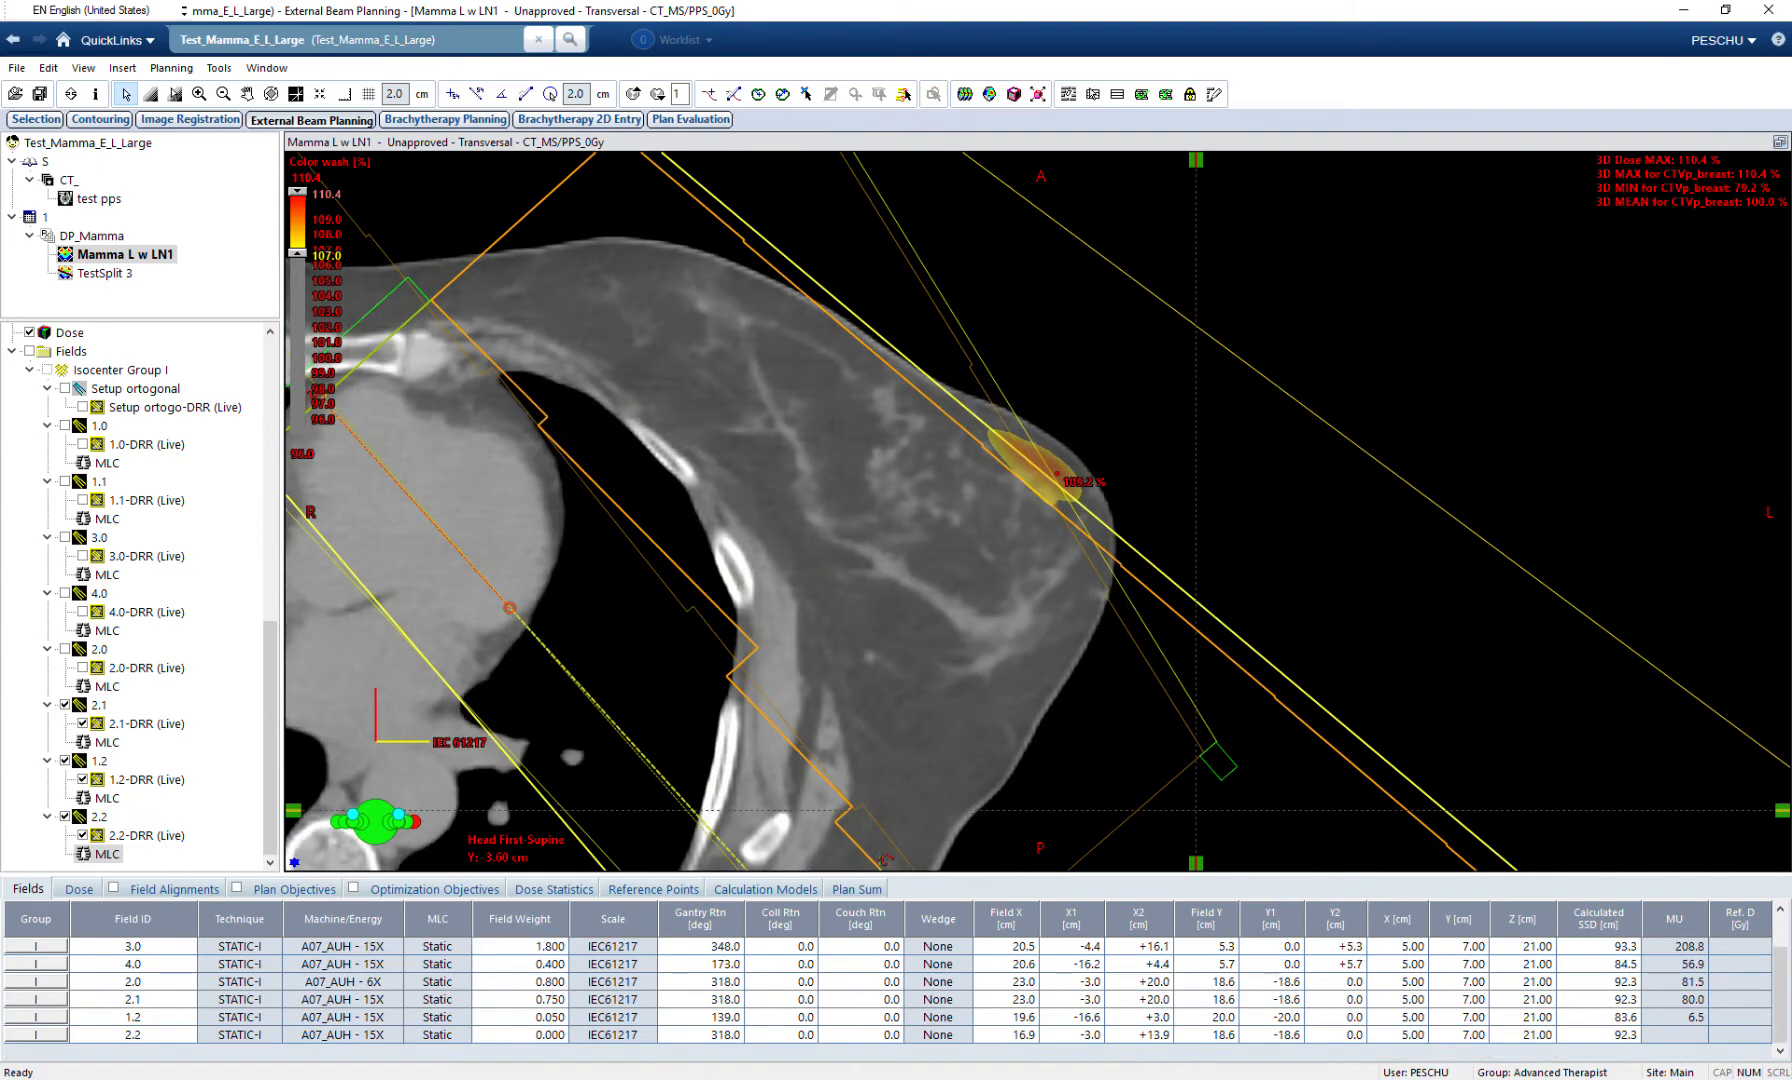
scroll(1037, 510, "down", 11)
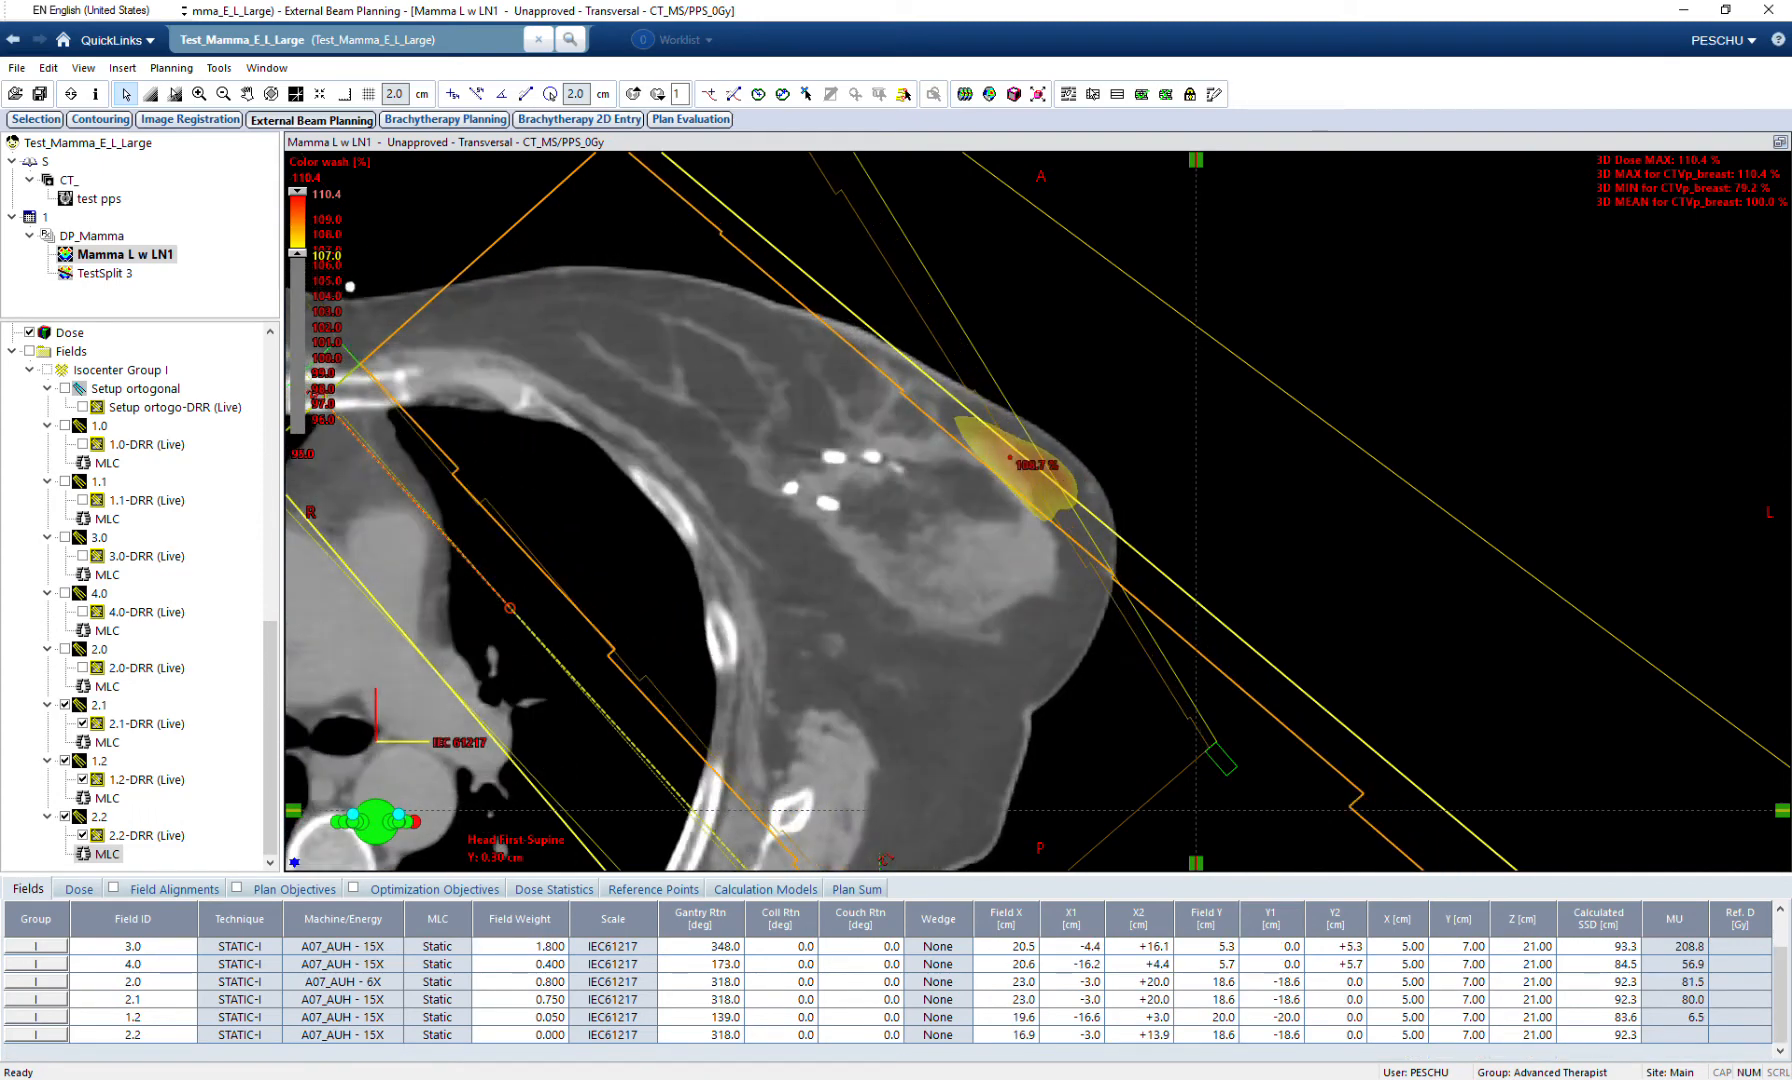
Lower the dose color wash's lower limit to 105.3% and examine the breast's high-dose area slice by slice.
left_click_drag(297, 253, 297, 279)
scroll(1107, 808, "up", 15)
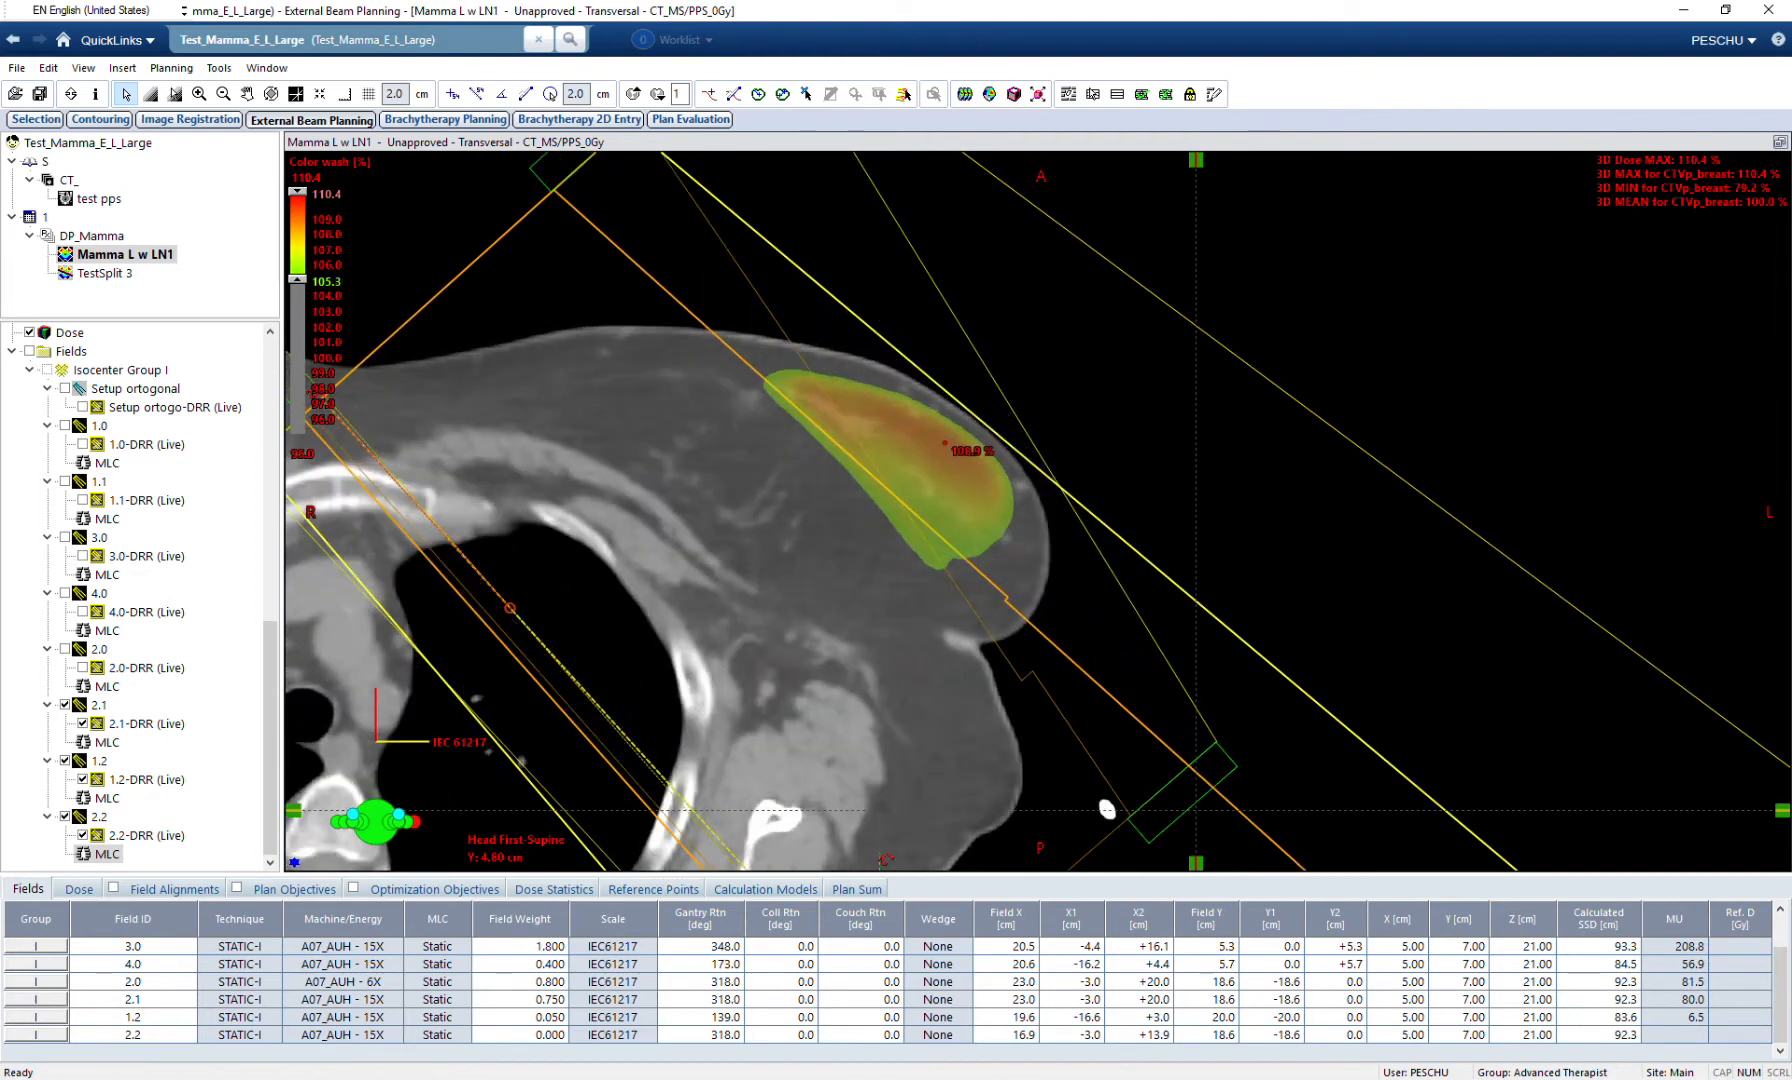
scroll(1107, 808, "down", 4)
scroll(1120, 825, "up", 5)
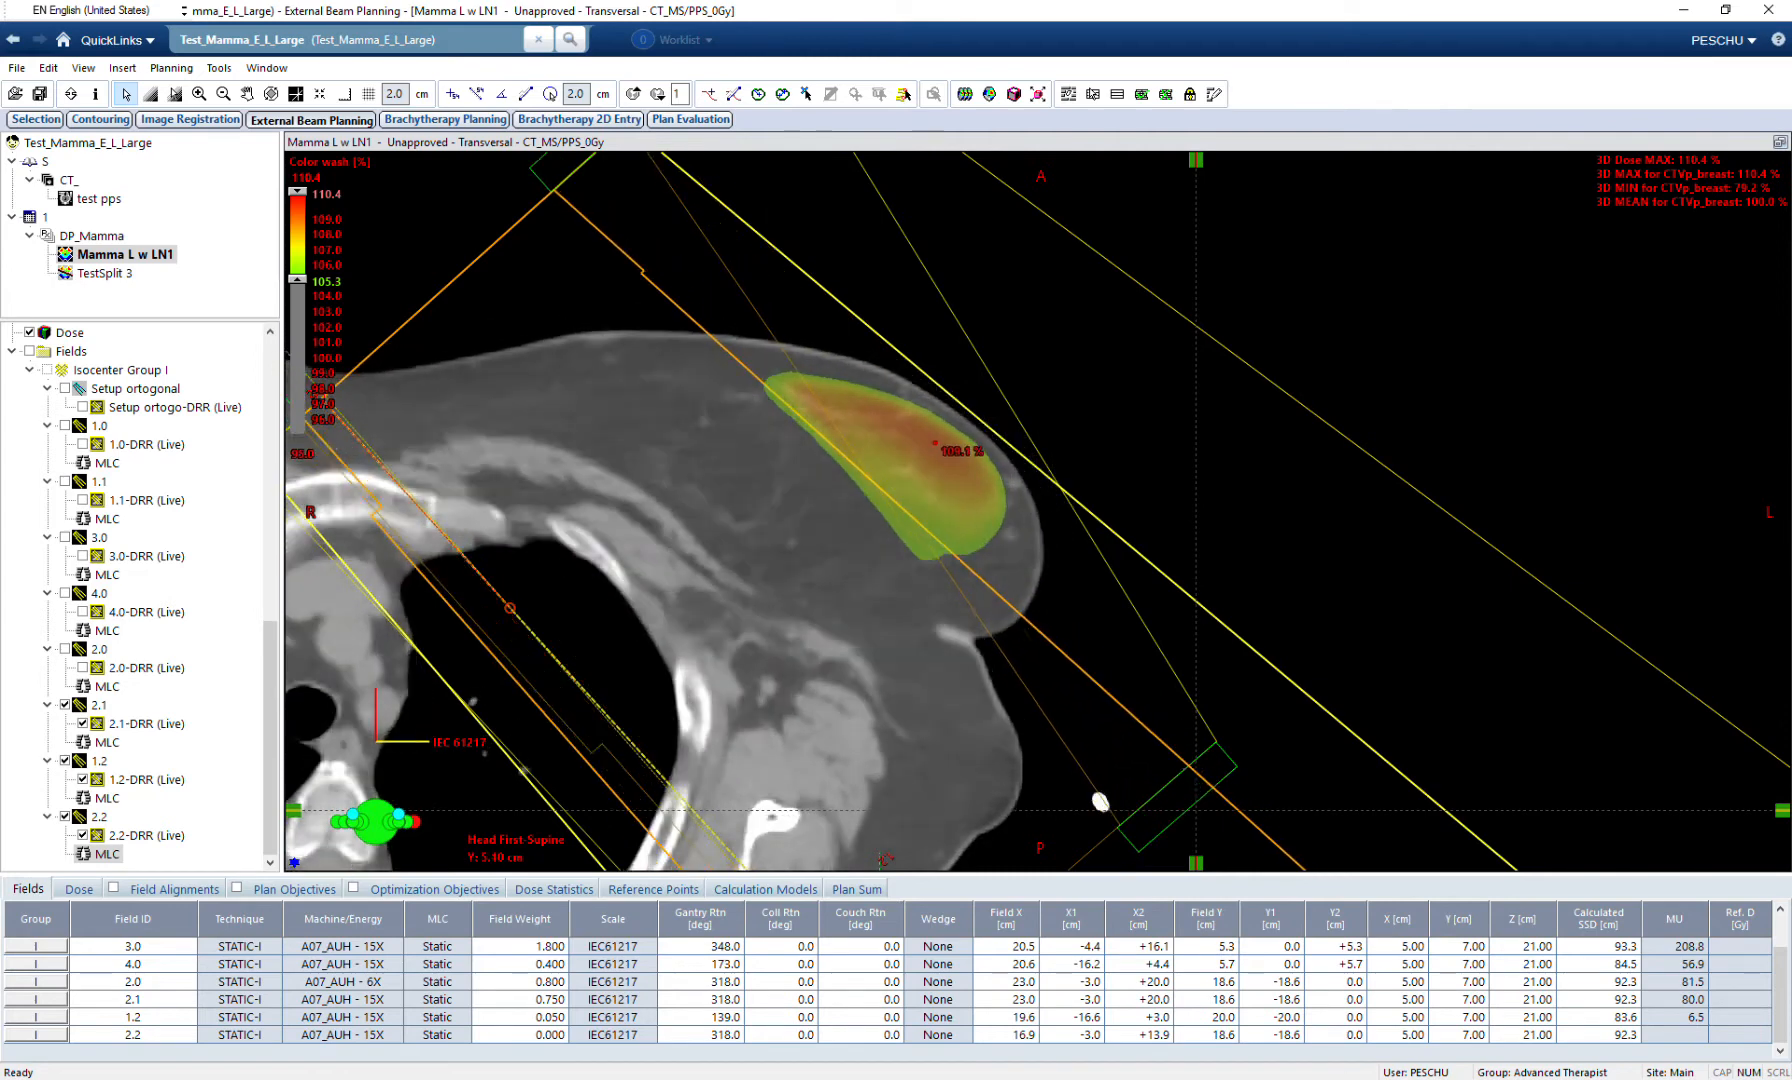
scroll(1100, 801, "down", 6)
scroll(1038, 511, "down", 2)
Set the weight of field 2.2 to 0.05, calculate the dose and dismiss the calculation report.
left_click(521, 1035)
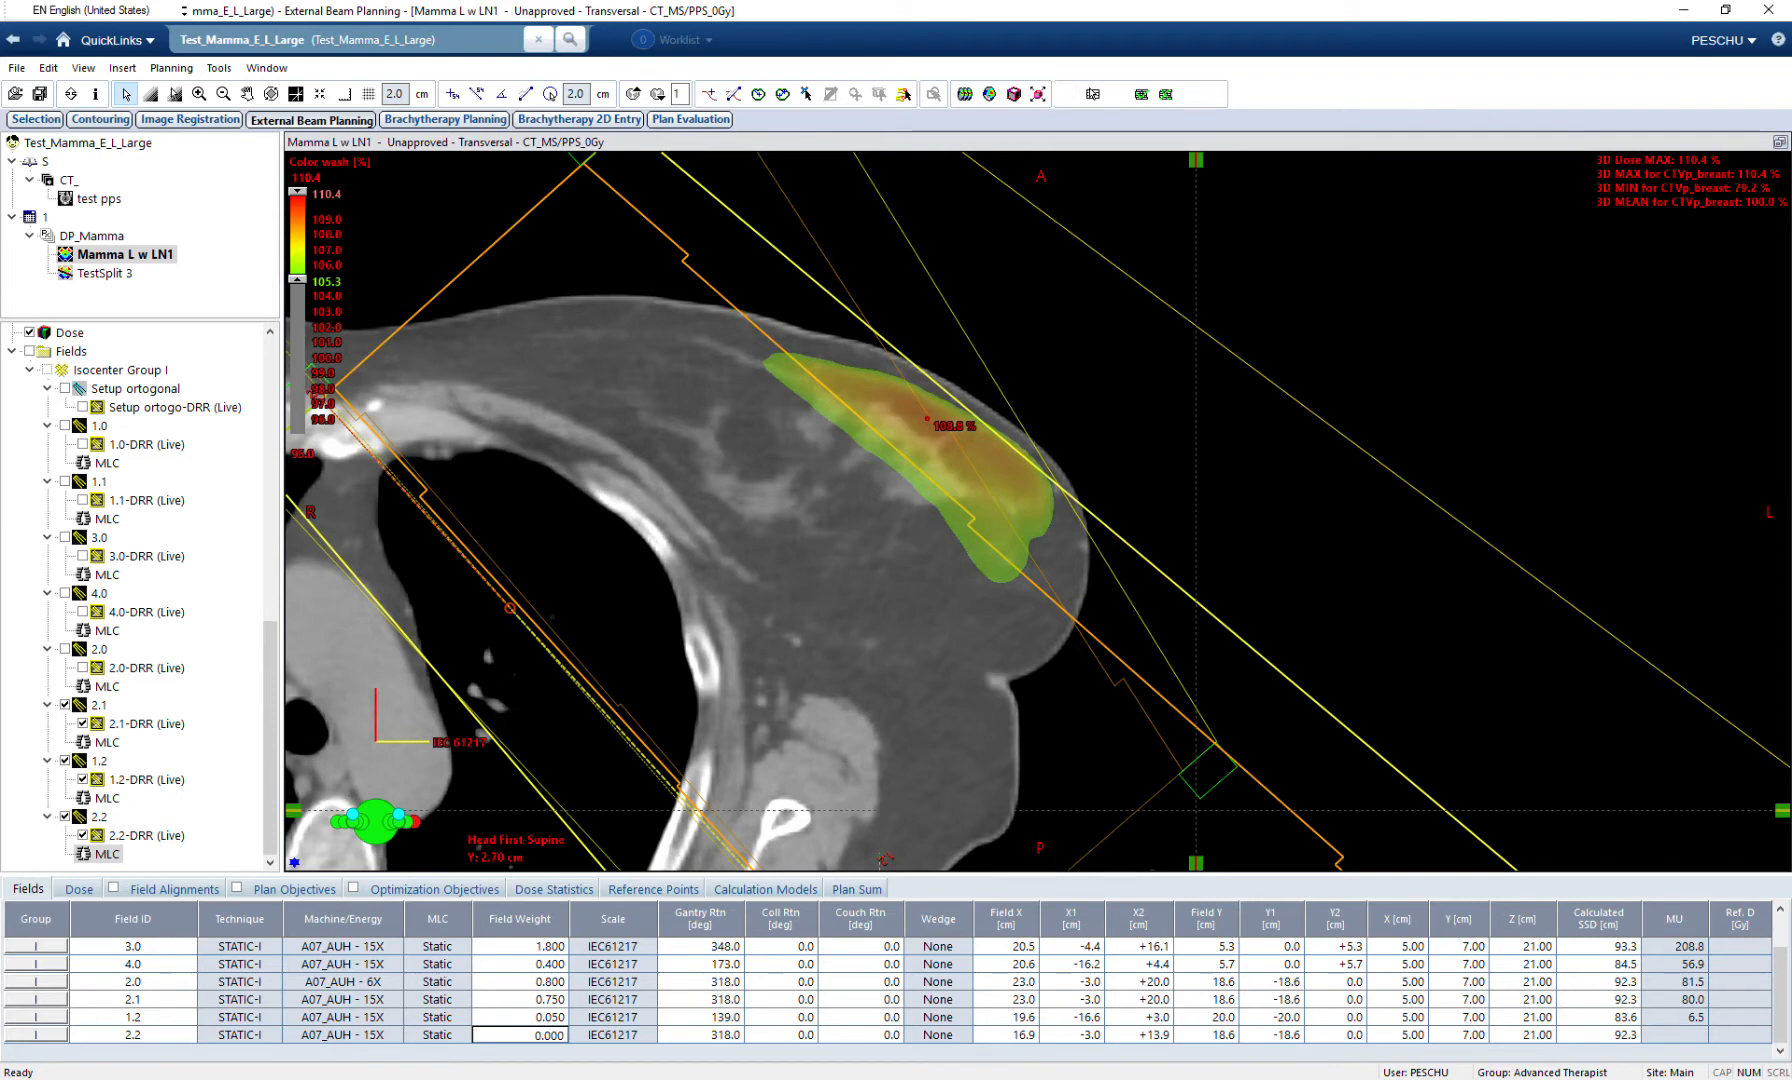
type("0.05")
key("Return")
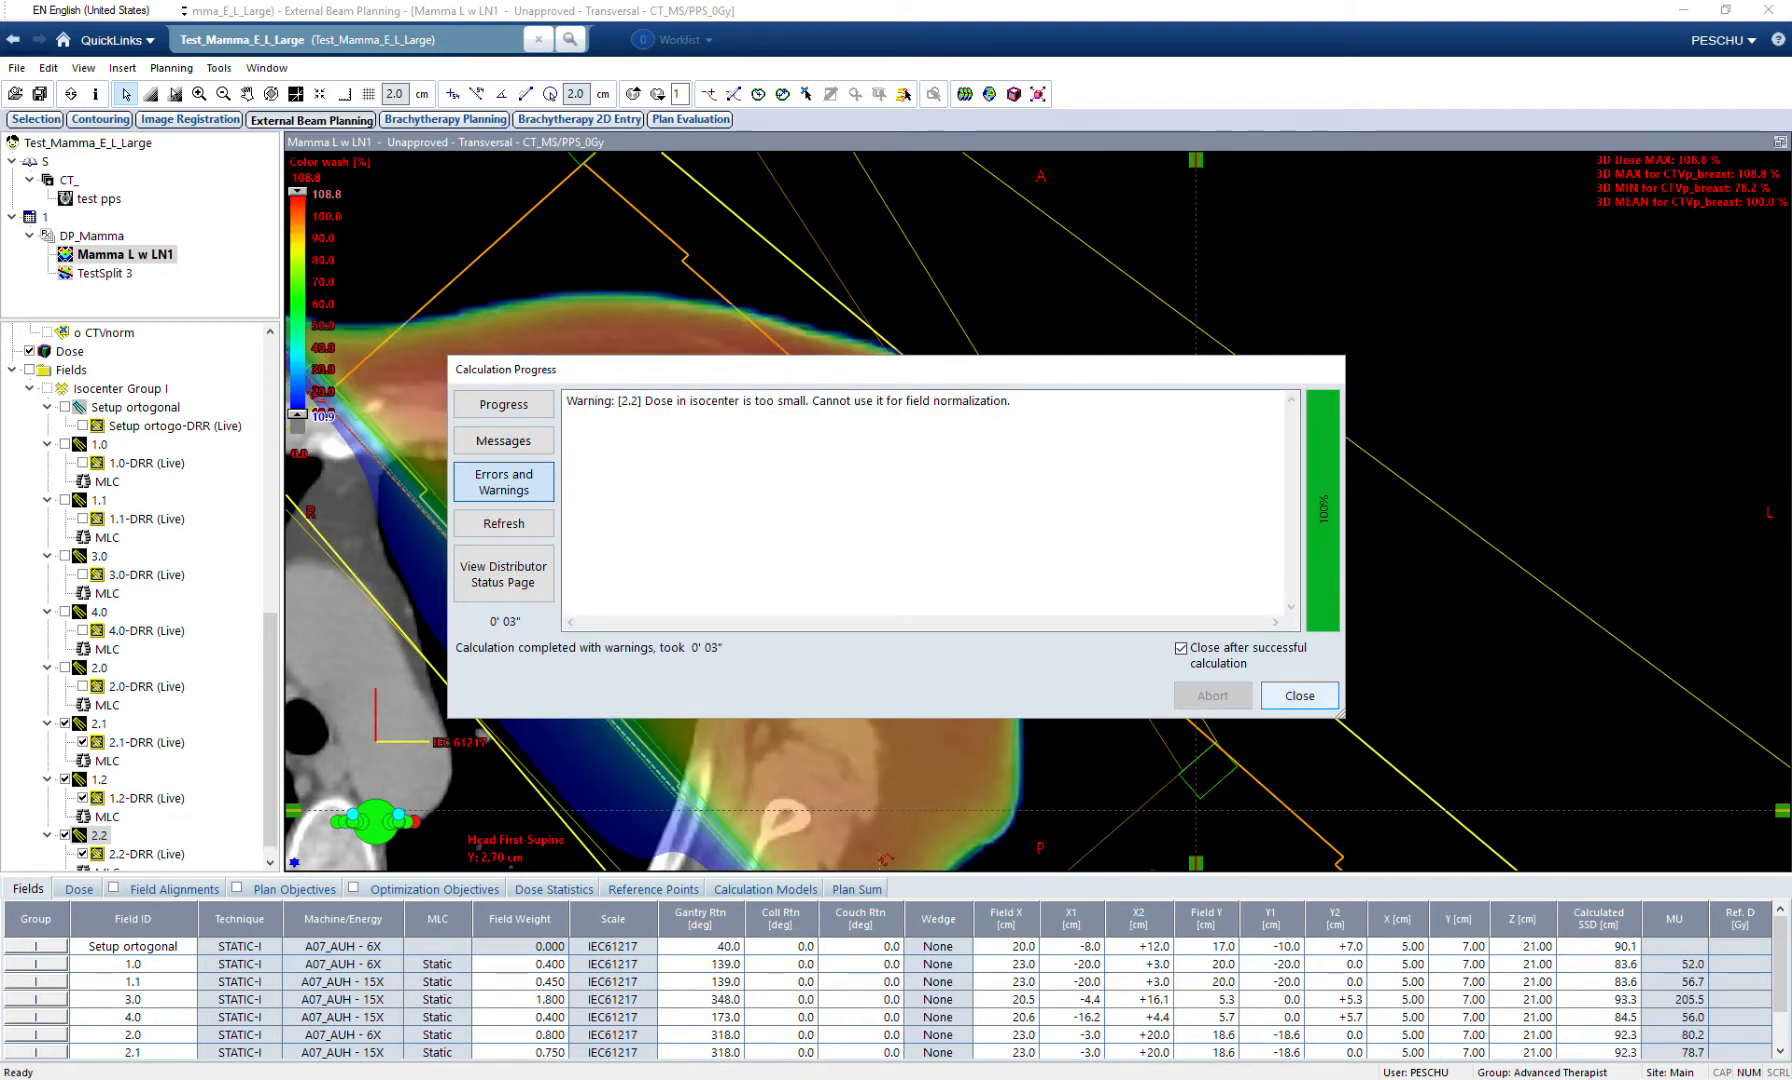
left_click(1299, 695)
Set the lower end of the dose color wash scale to 95%.
left_click(301, 454)
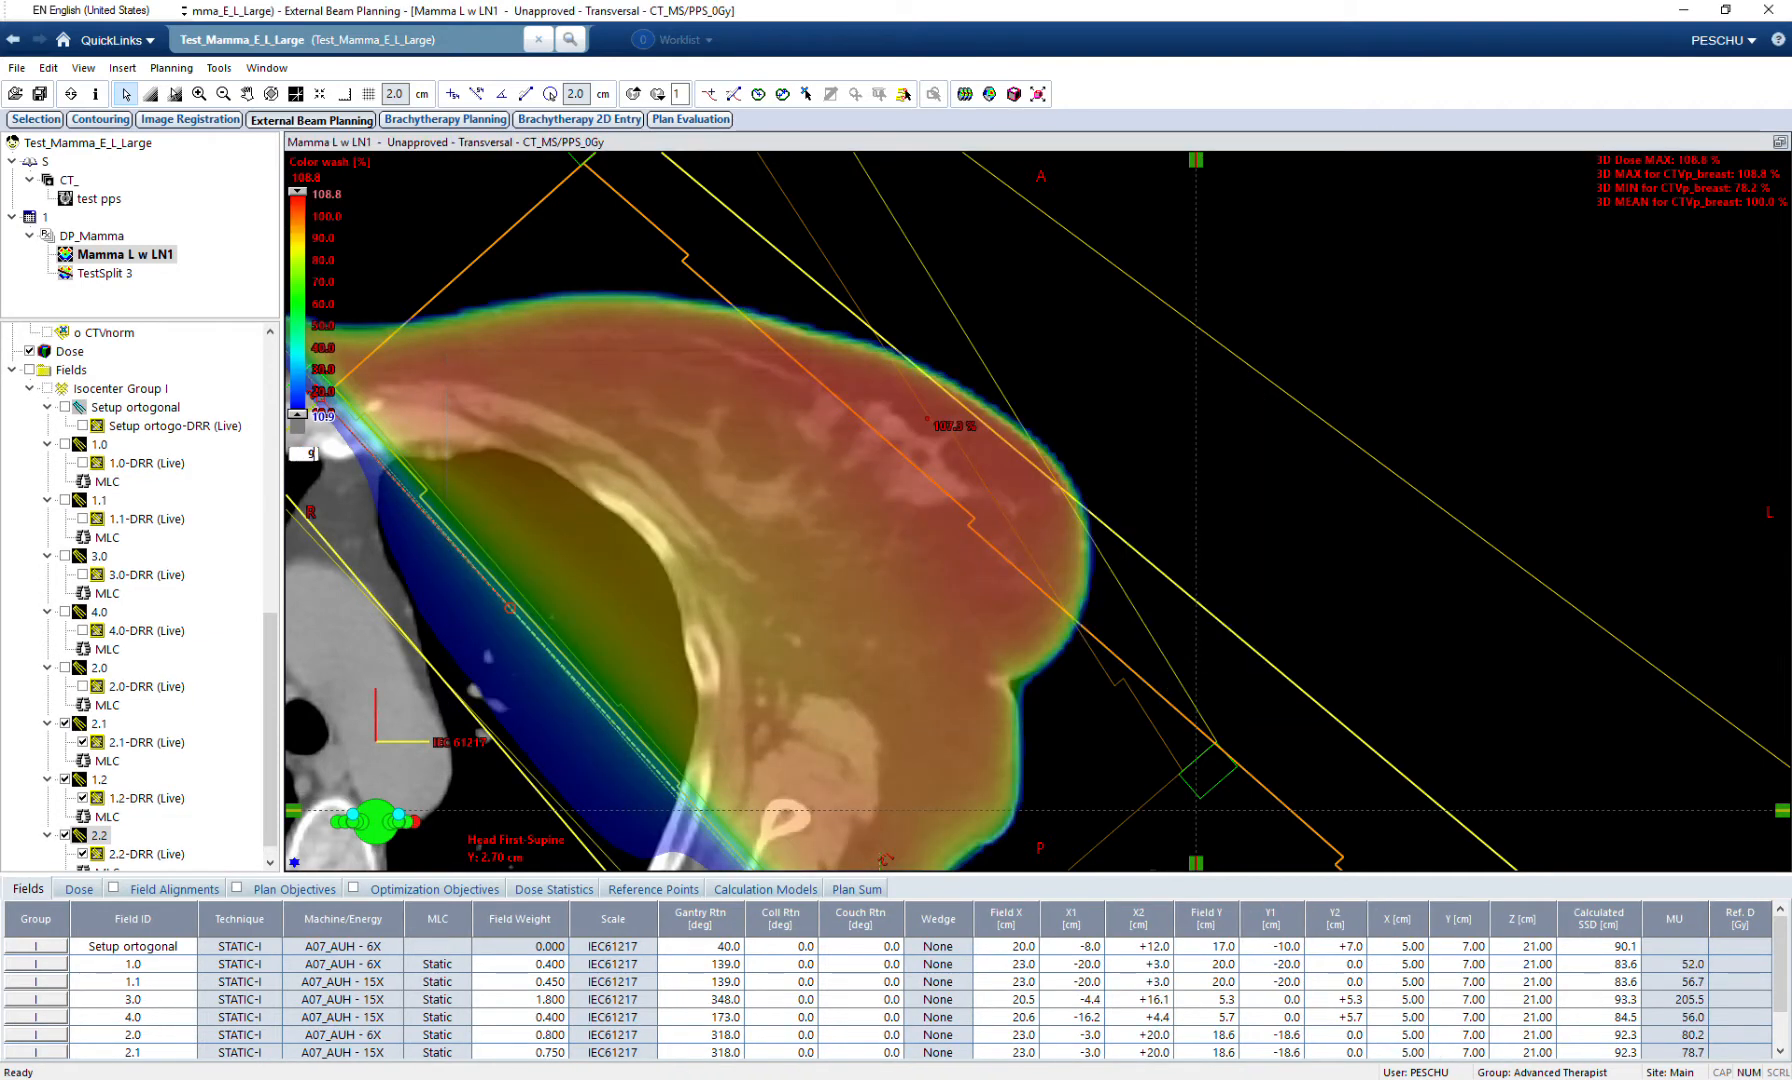
type("95")
key("Return")
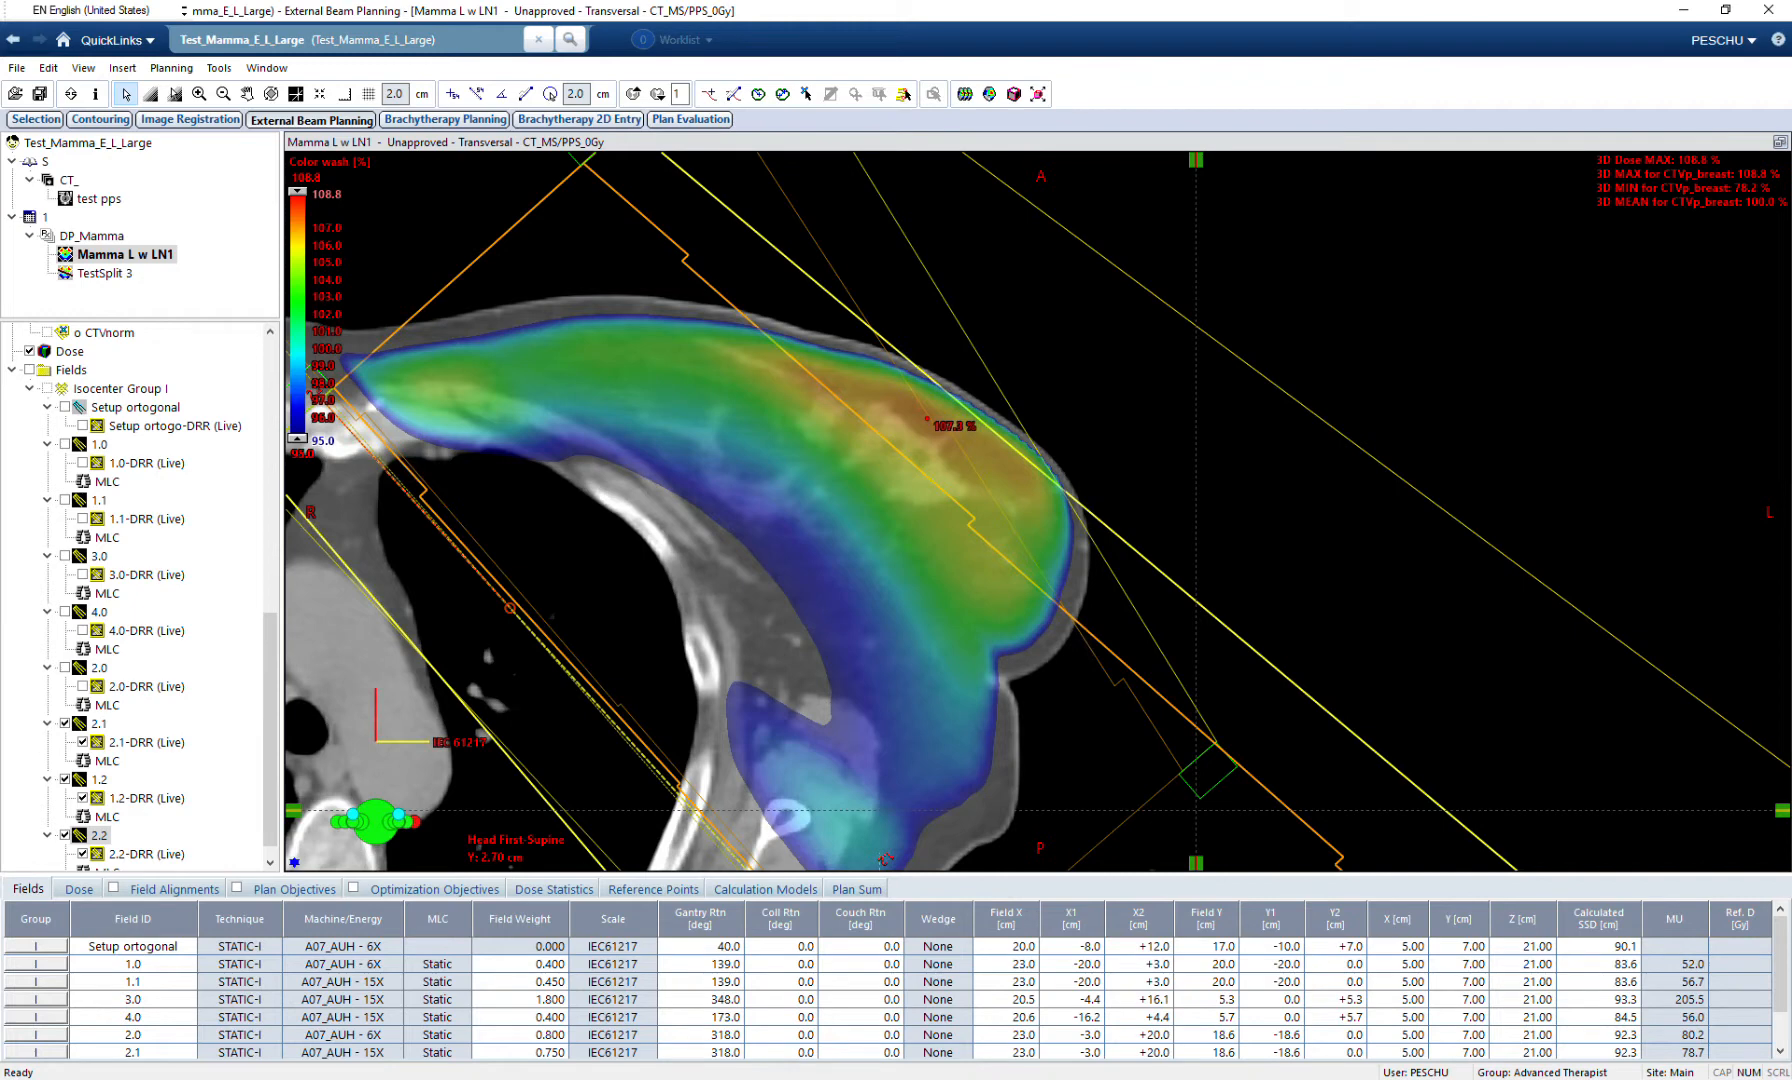
Try 97% as the lower end of the color wash scale and restore it to 95%.
left_click(303, 454)
type("97")
key("Return")
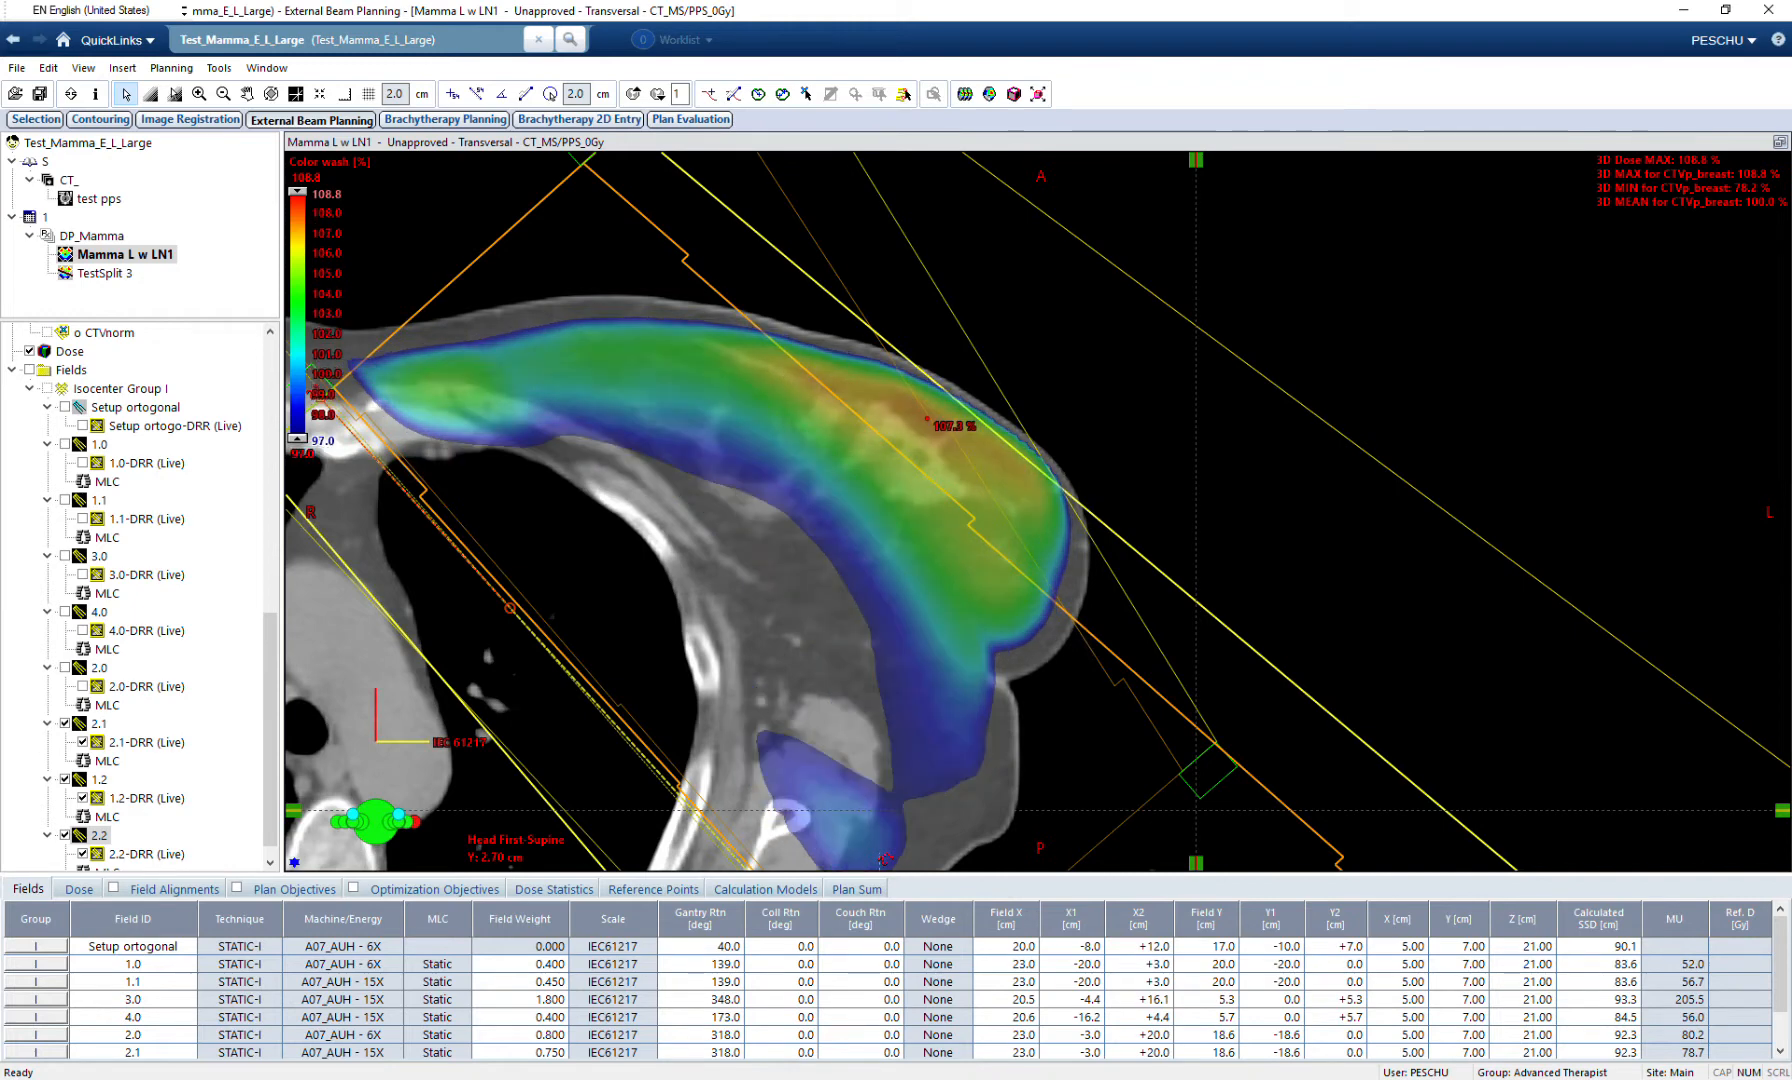
left_click(303, 454)
type("95")
key("Return")
Raise the color wash's lower limit to 103.7% and examine the recalculated dose on the transversal slices.
left_click_drag(297, 437, 297, 288)
scroll(1038, 512, "up", 4)
scroll(1038, 512, "down", 3)
scroll(1038, 512, "down", 3)
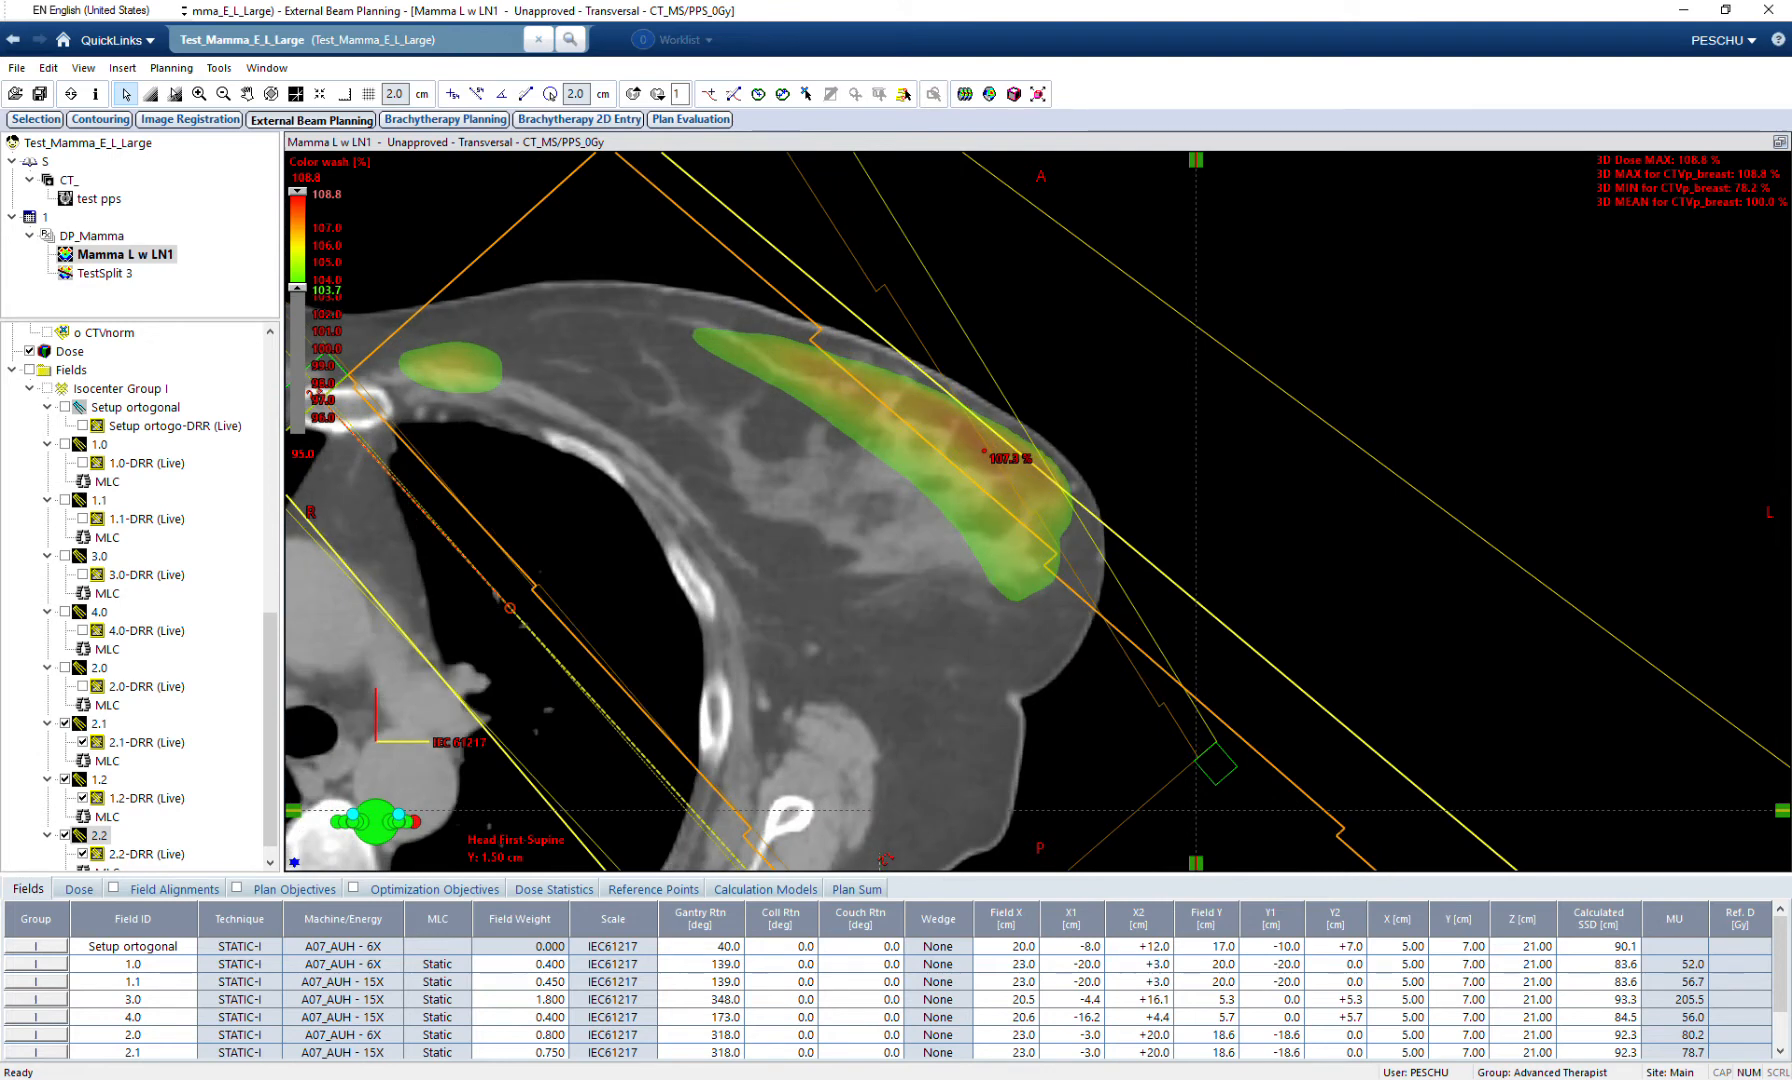
scroll(1038, 512, "down", 4)
scroll(141, 598, "down", 1)
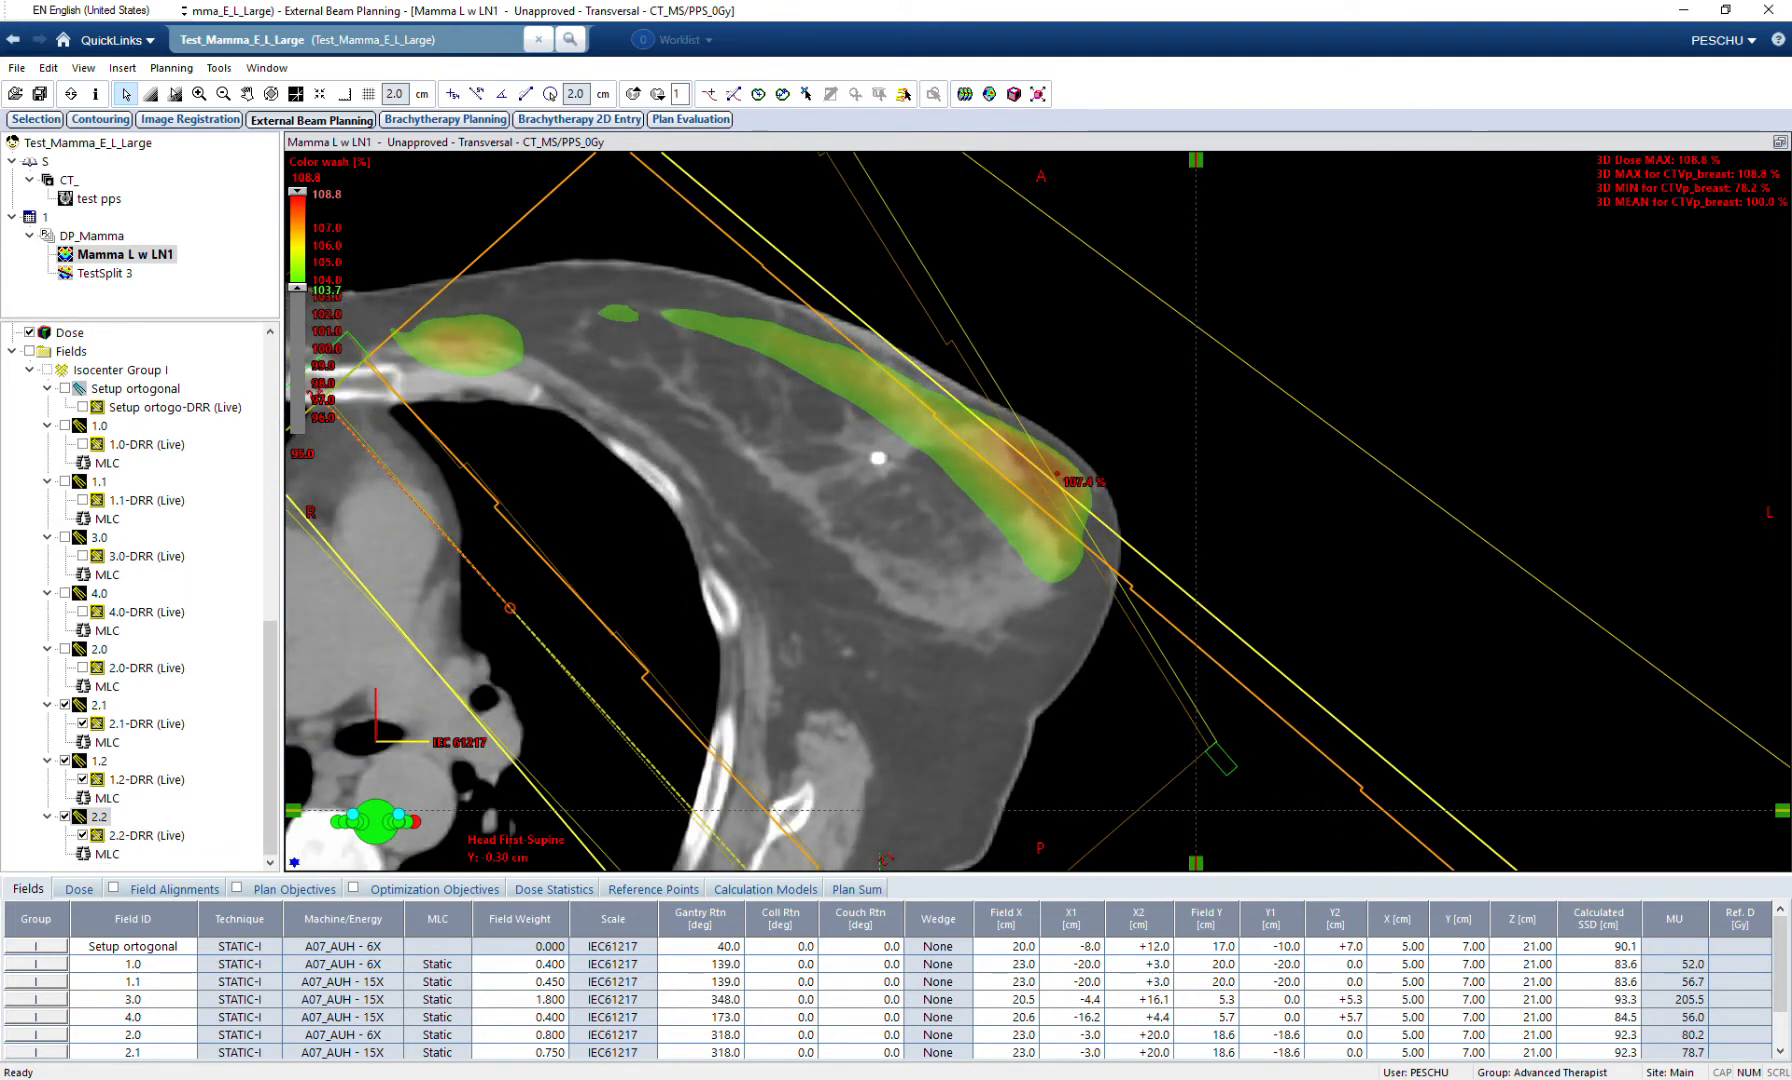
Enlarge field 2.2's beam's eye view, raise the color wash's lower limit to 105.5% and display the field's MLC.
left_click(1780, 142)
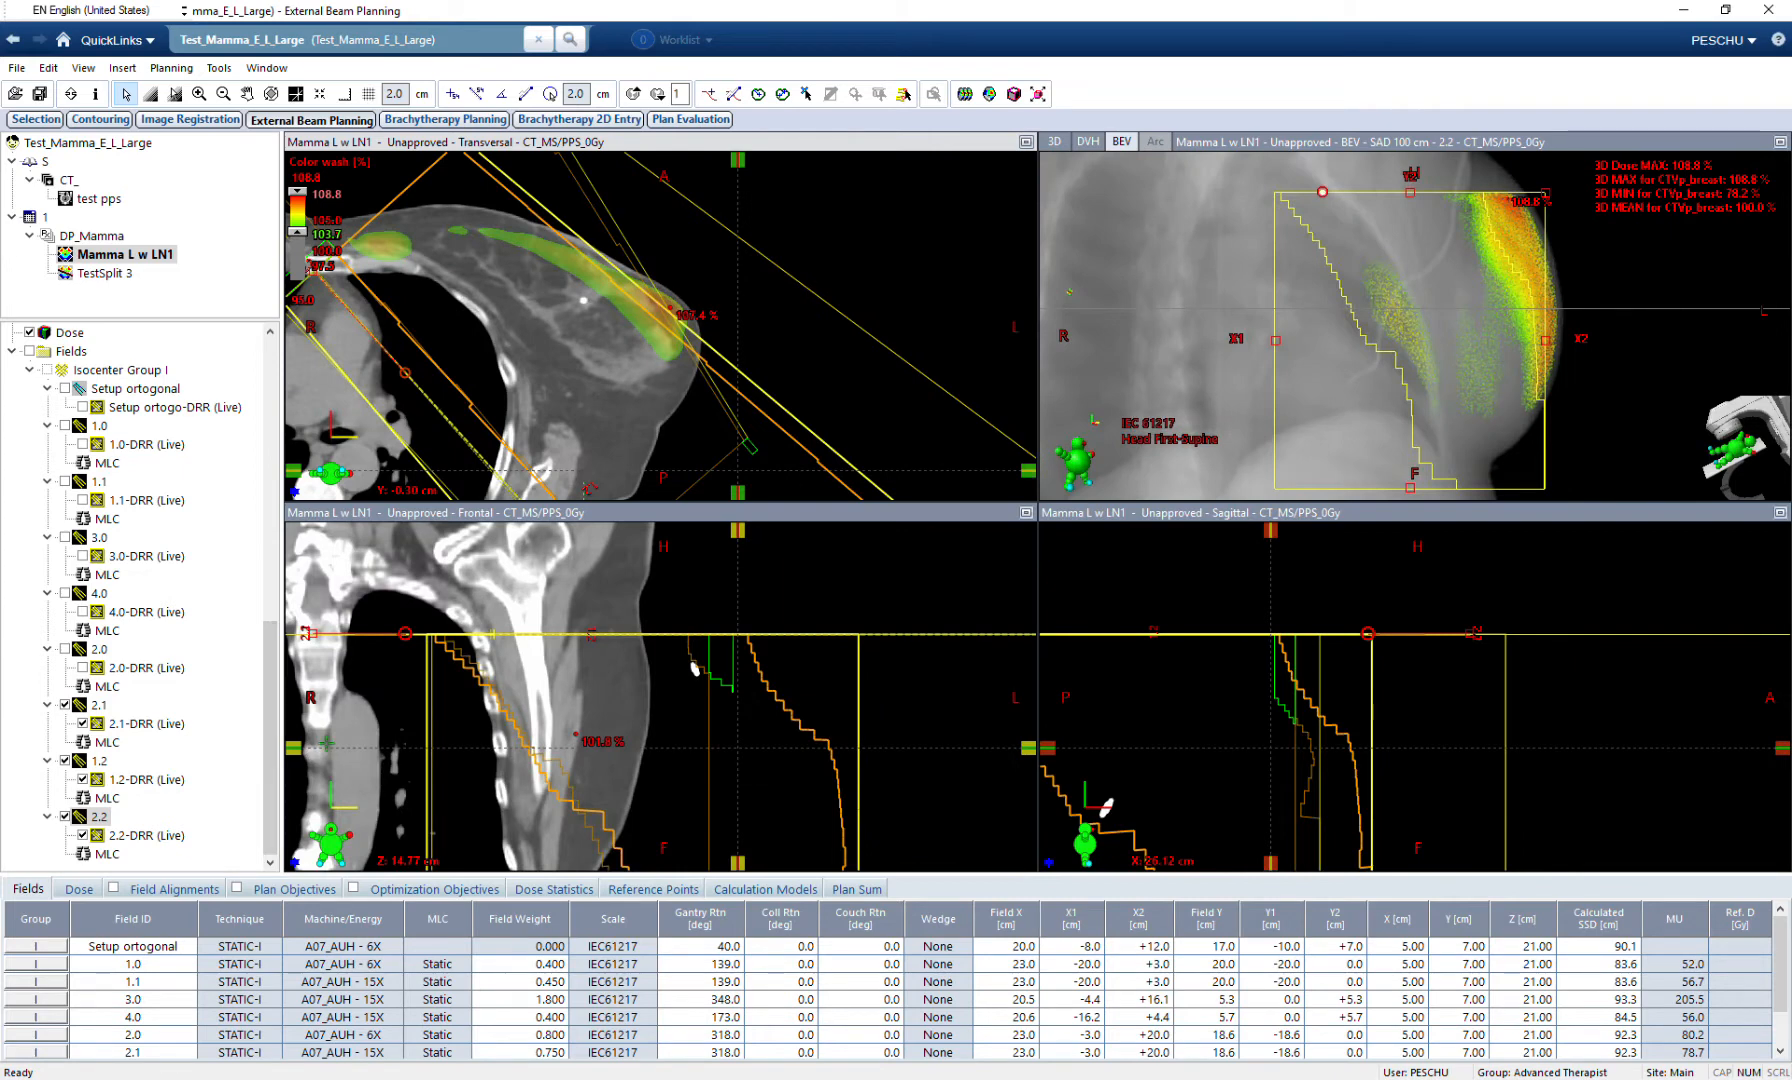
left_click(1780, 142)
left_click_drag(297, 287, 297, 255)
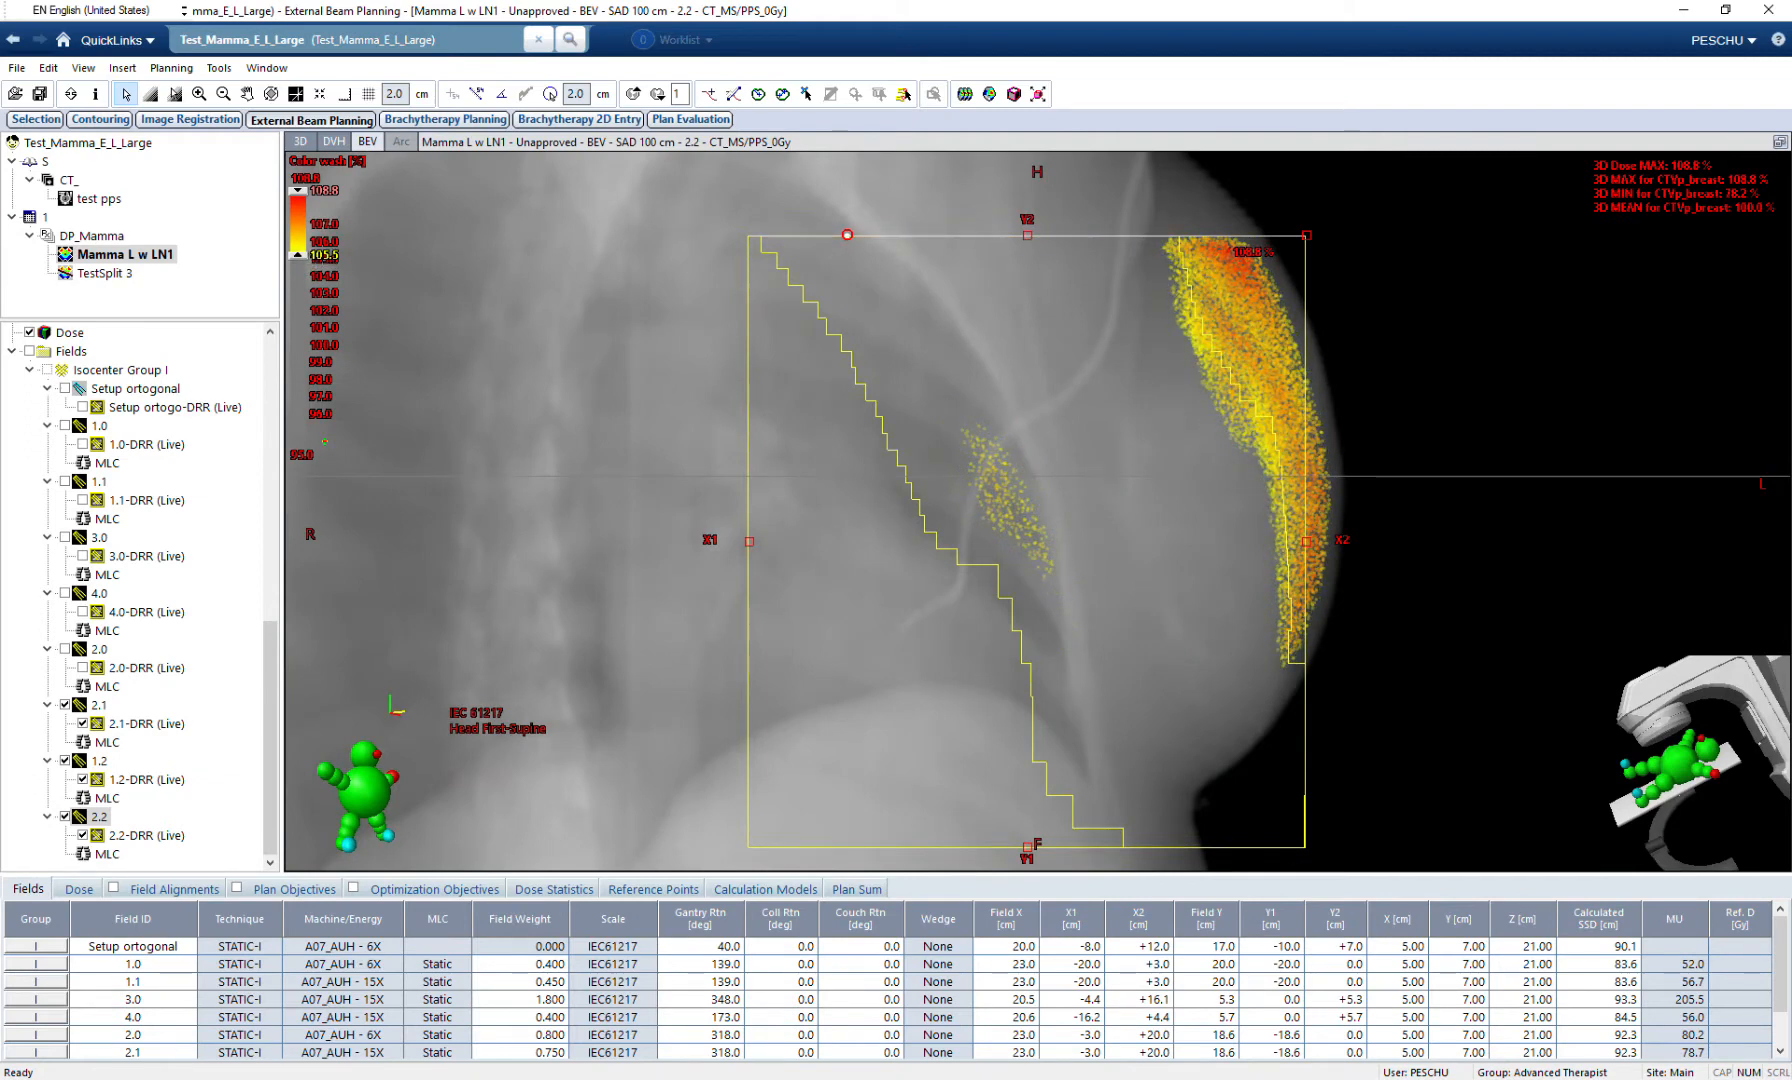
middle_click_drag(1037, 512, 929, 497)
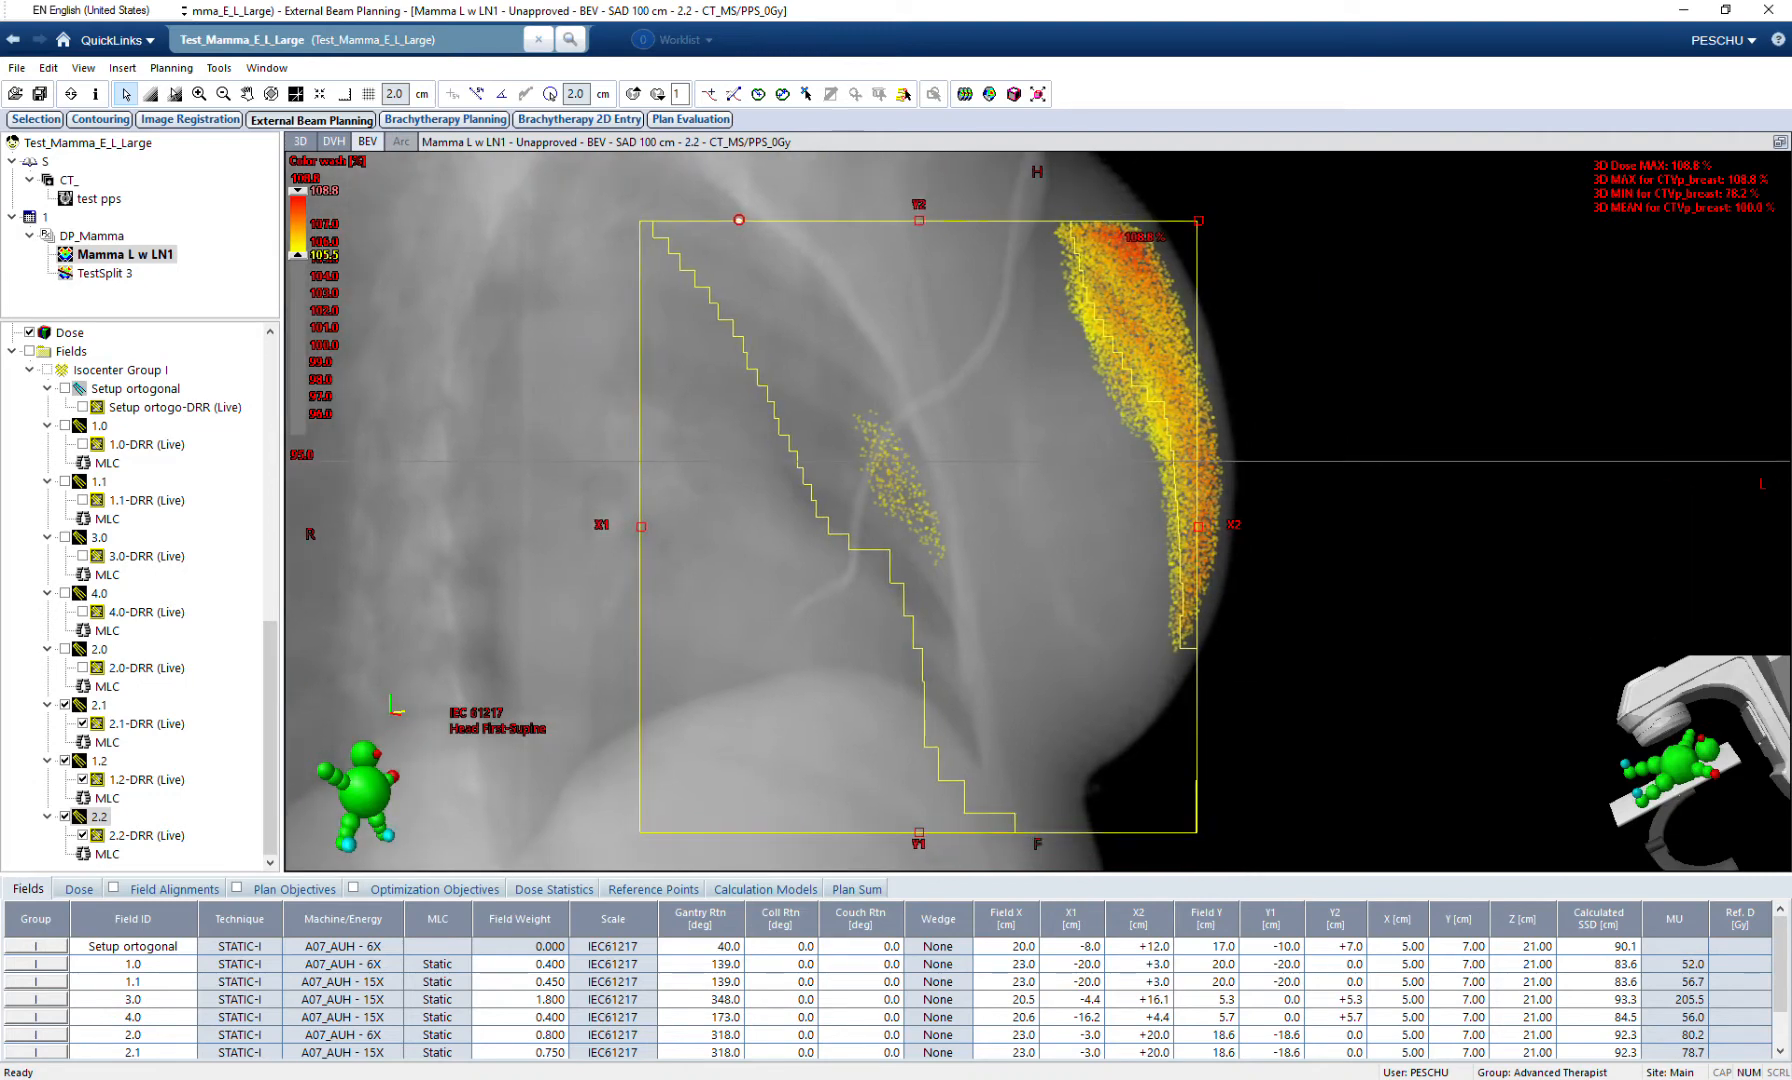
left_click(107, 854)
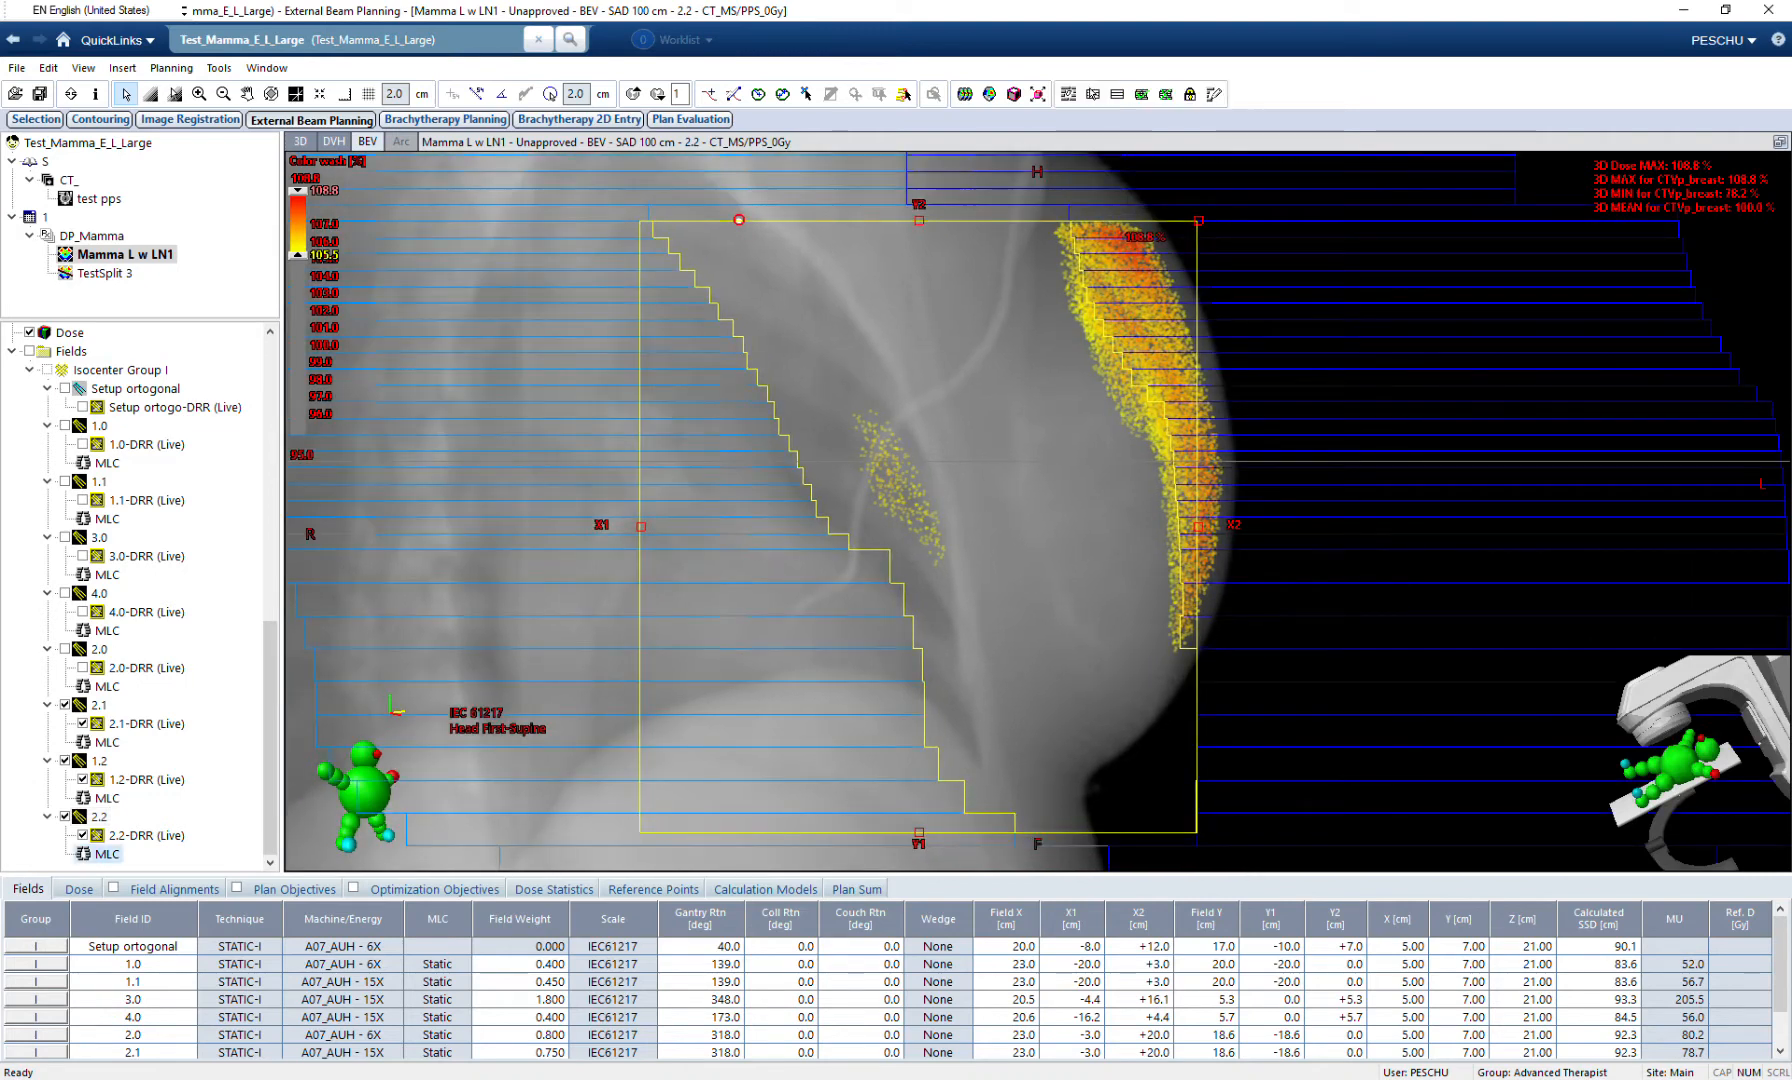
scroll(890, 1000, "down", 1)
Duplicate field 1.2 together with its field images as field 1.3 and set the color wash scale's lower end to 95%.
right_click(98, 817)
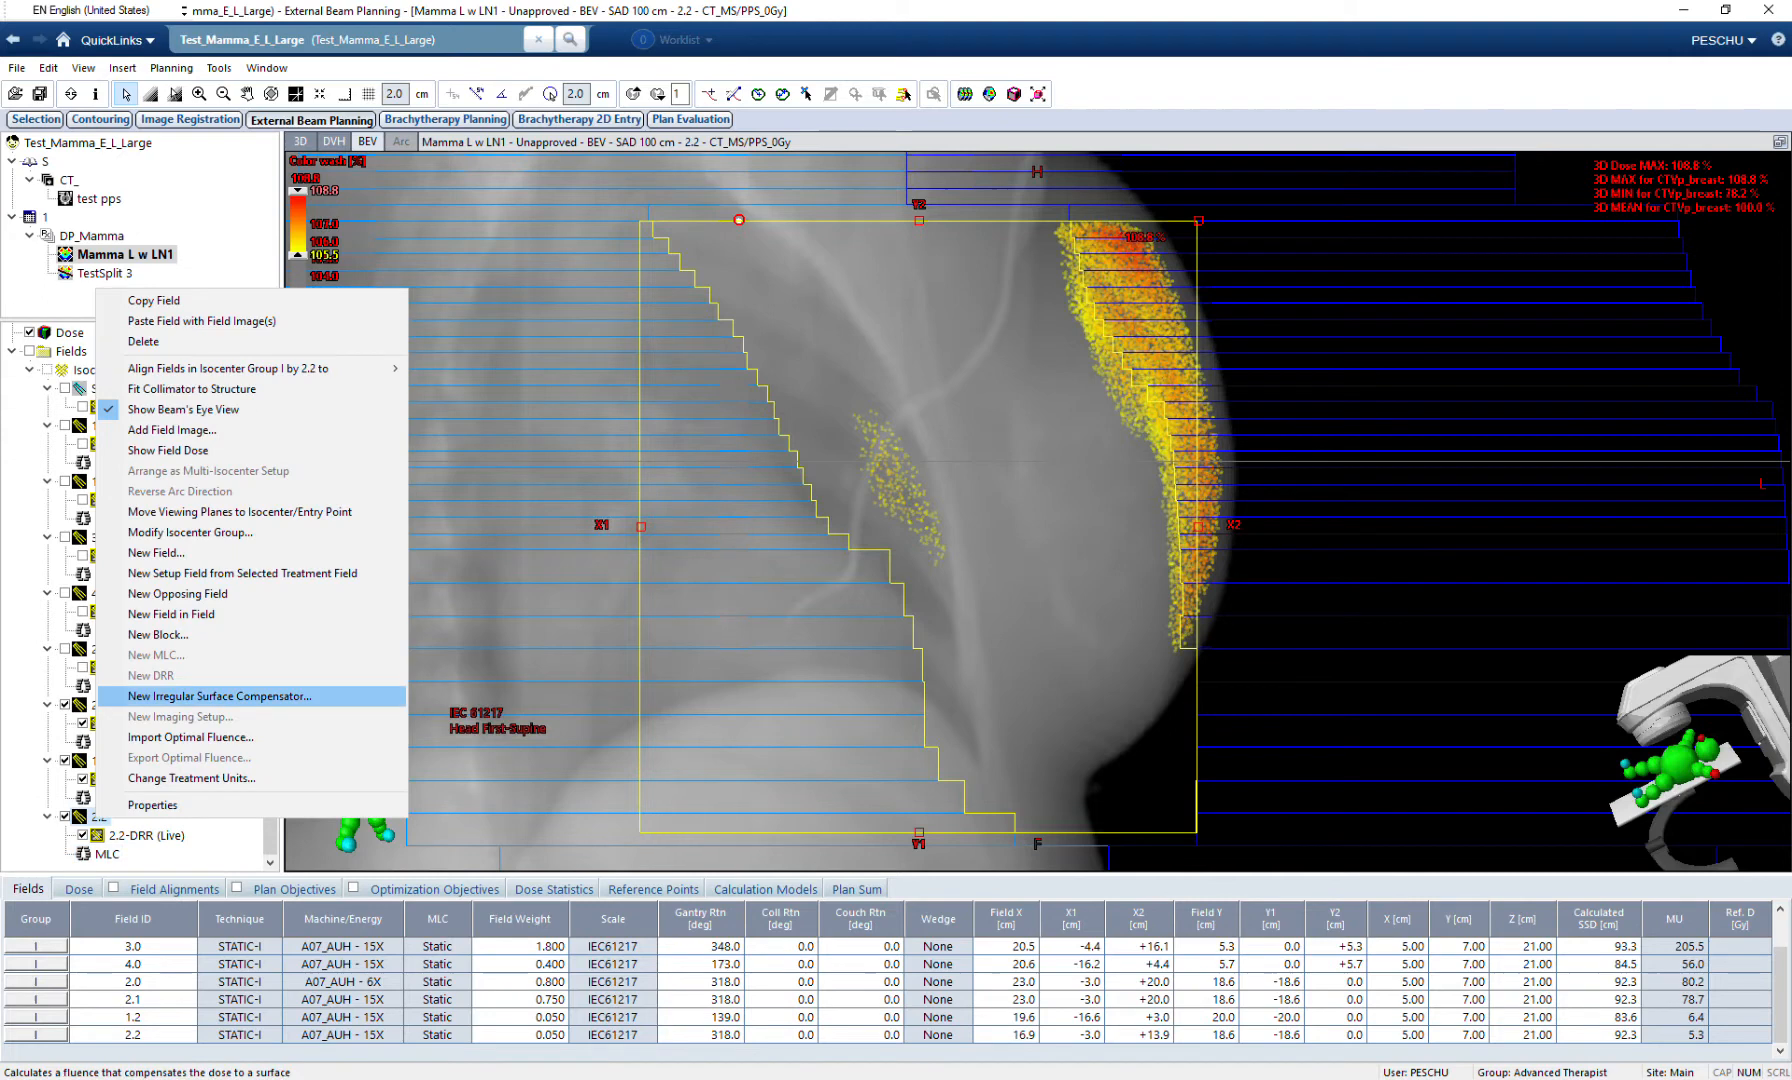
key("Escape")
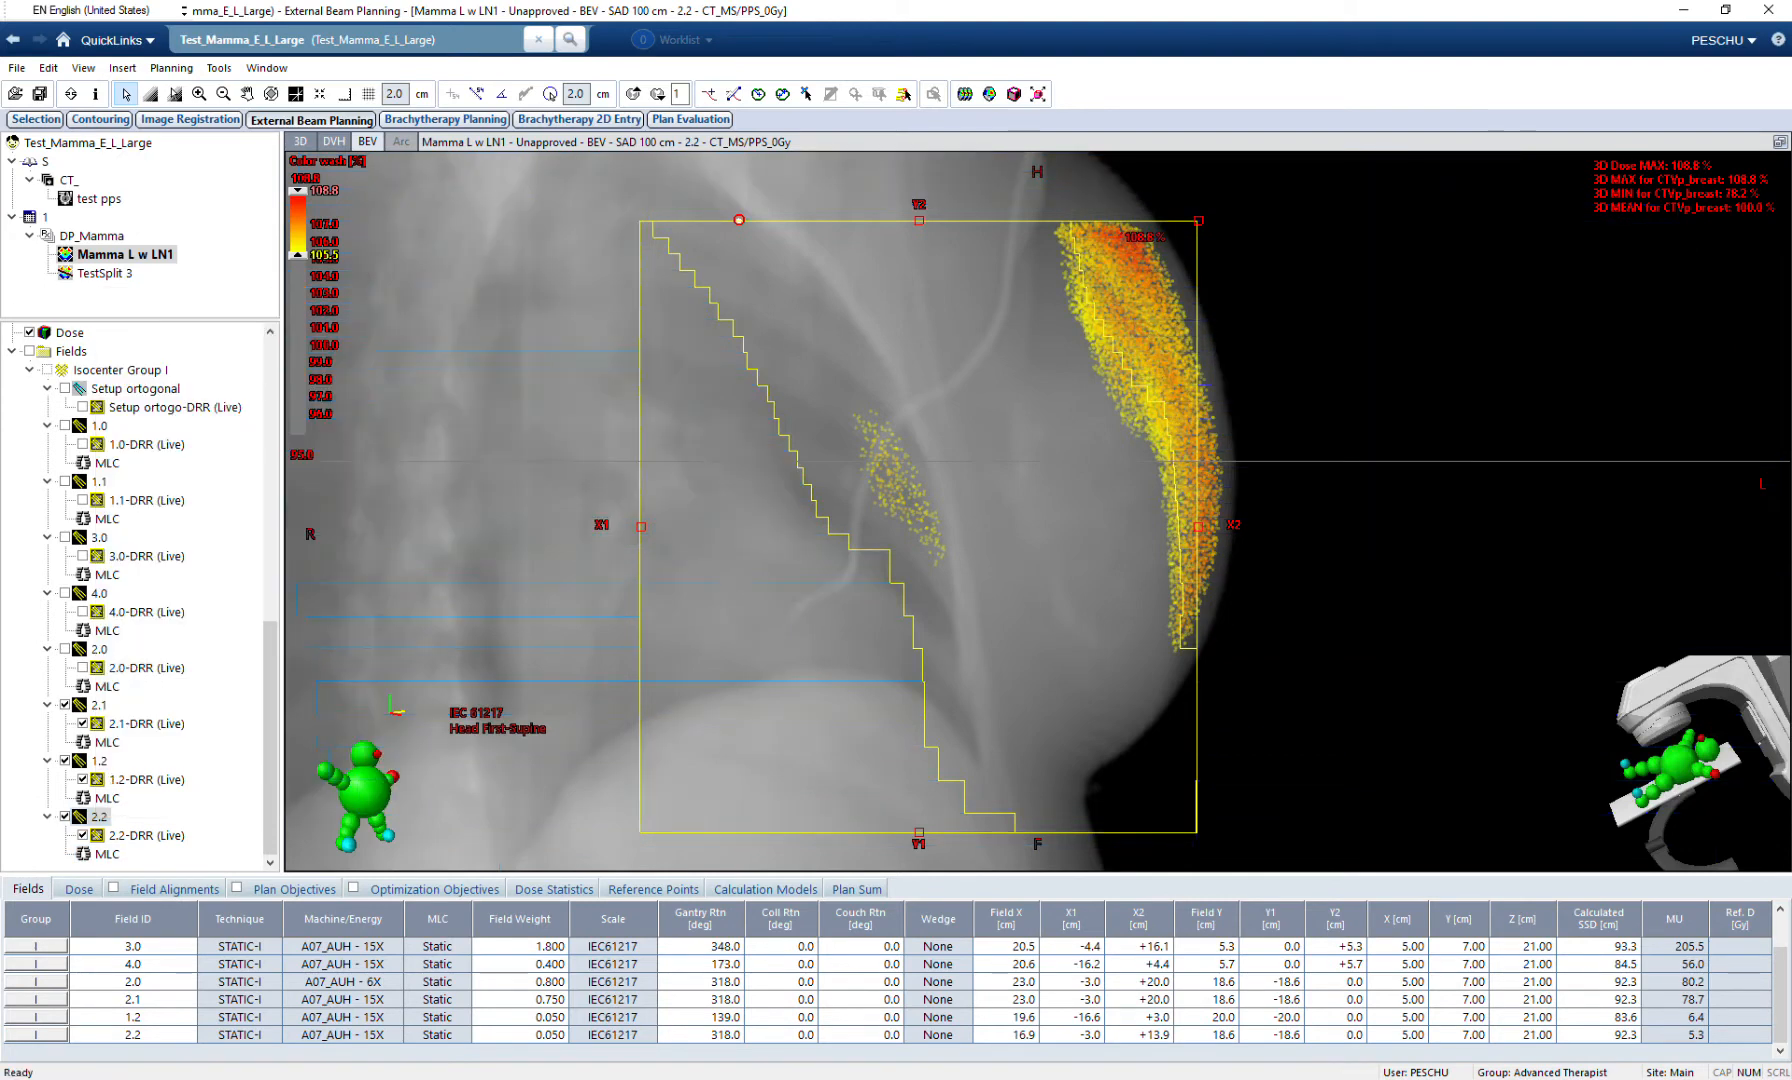
right_click(97, 762)
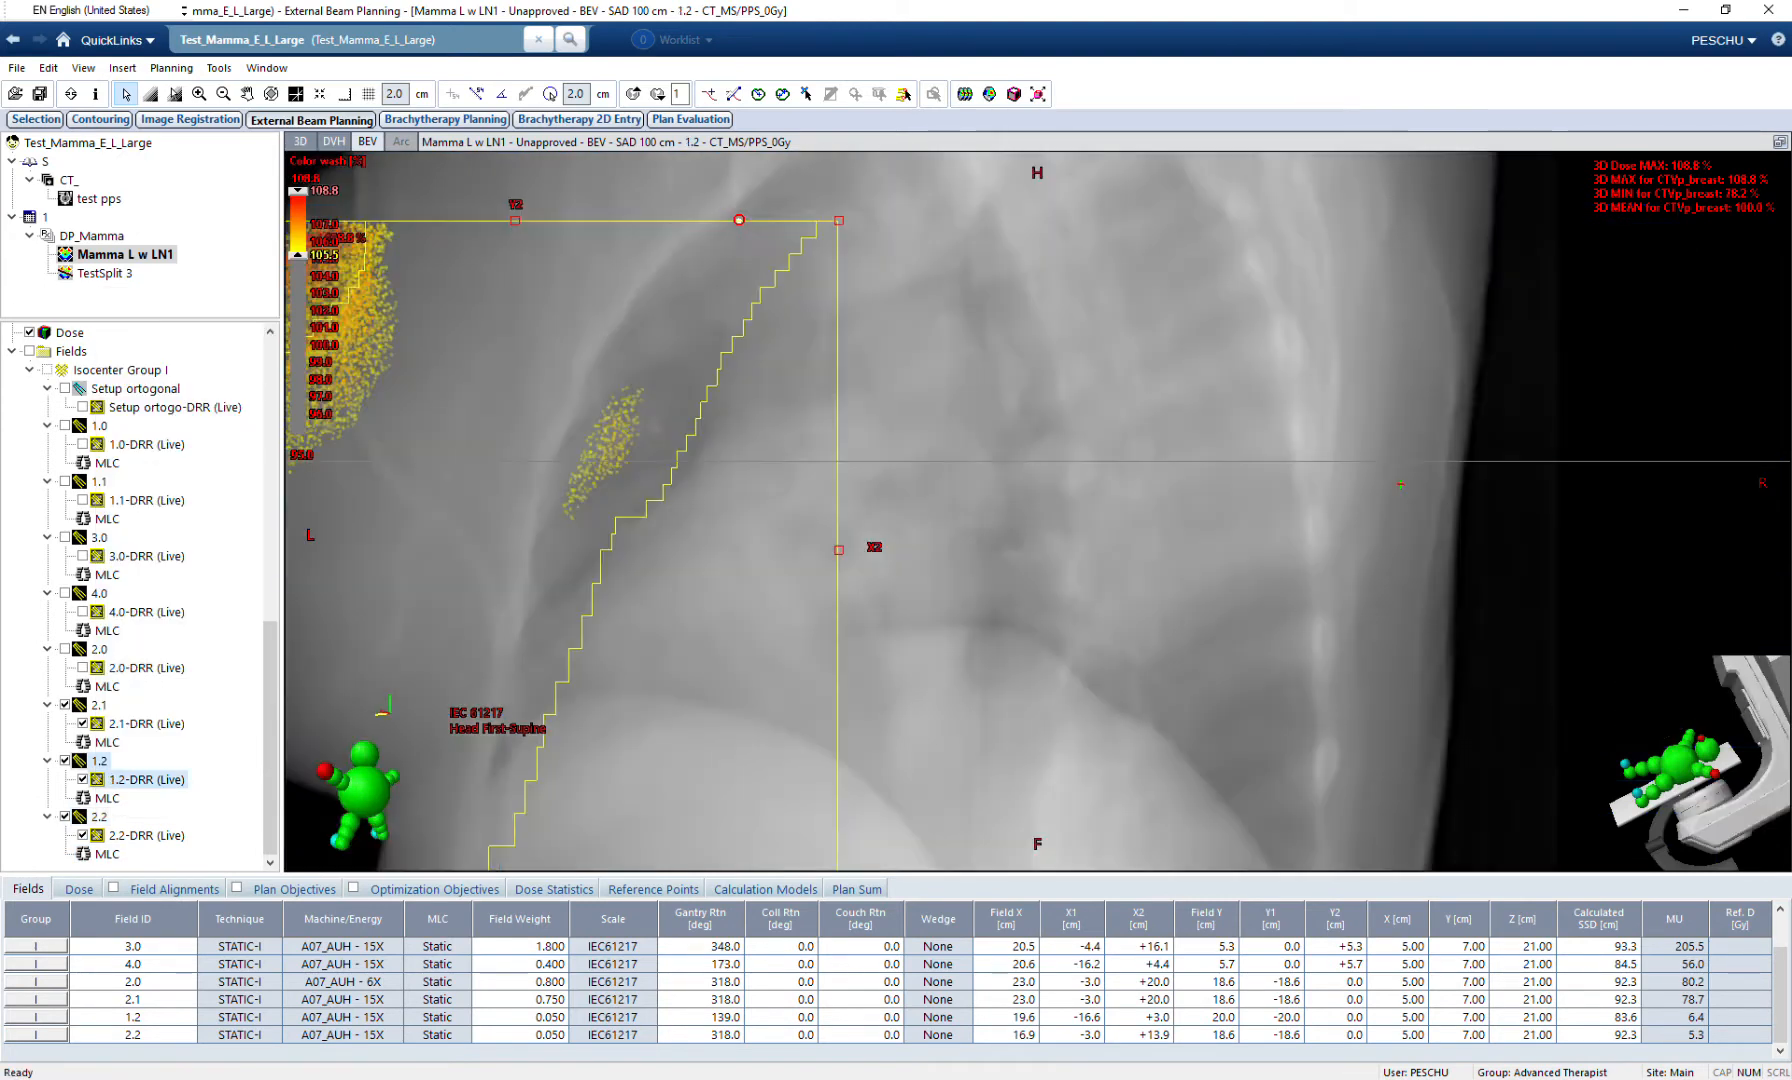
key("Escape")
right_click(97, 762)
left_click(160, 508)
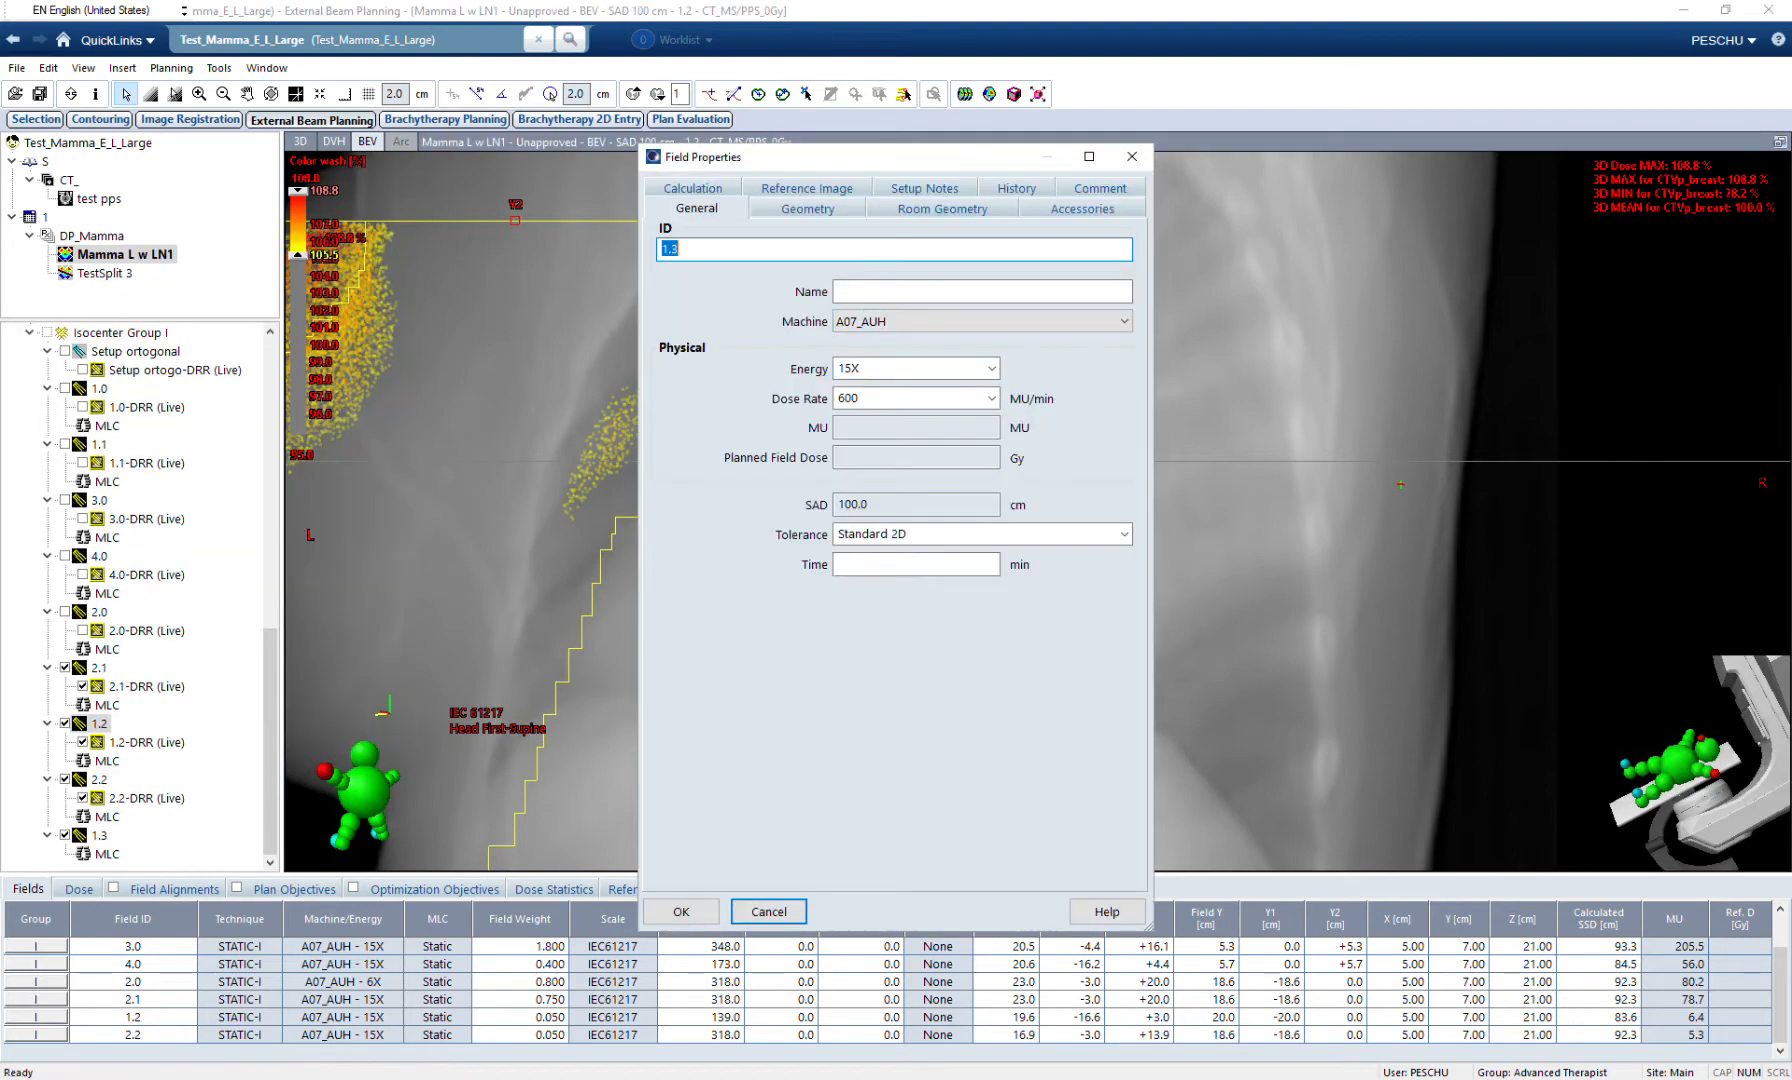
key("ctrl+Tab")
key("Return")
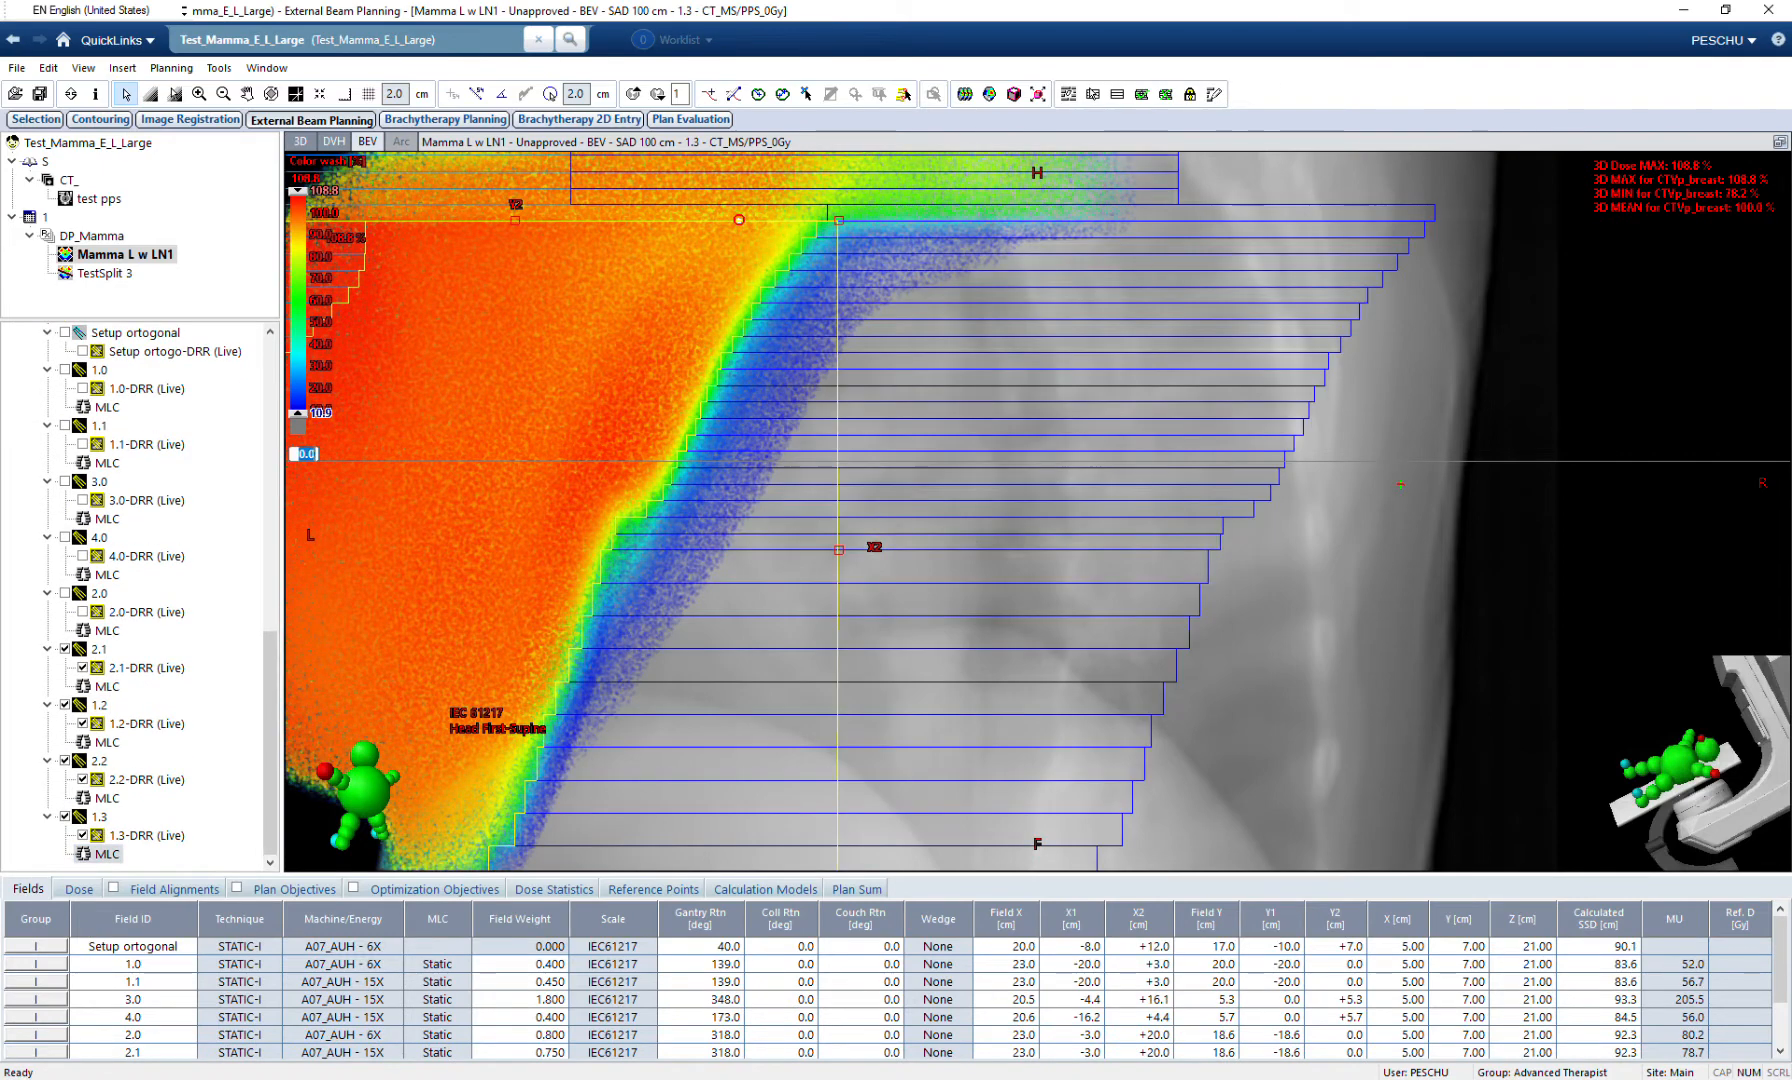
key("Return")
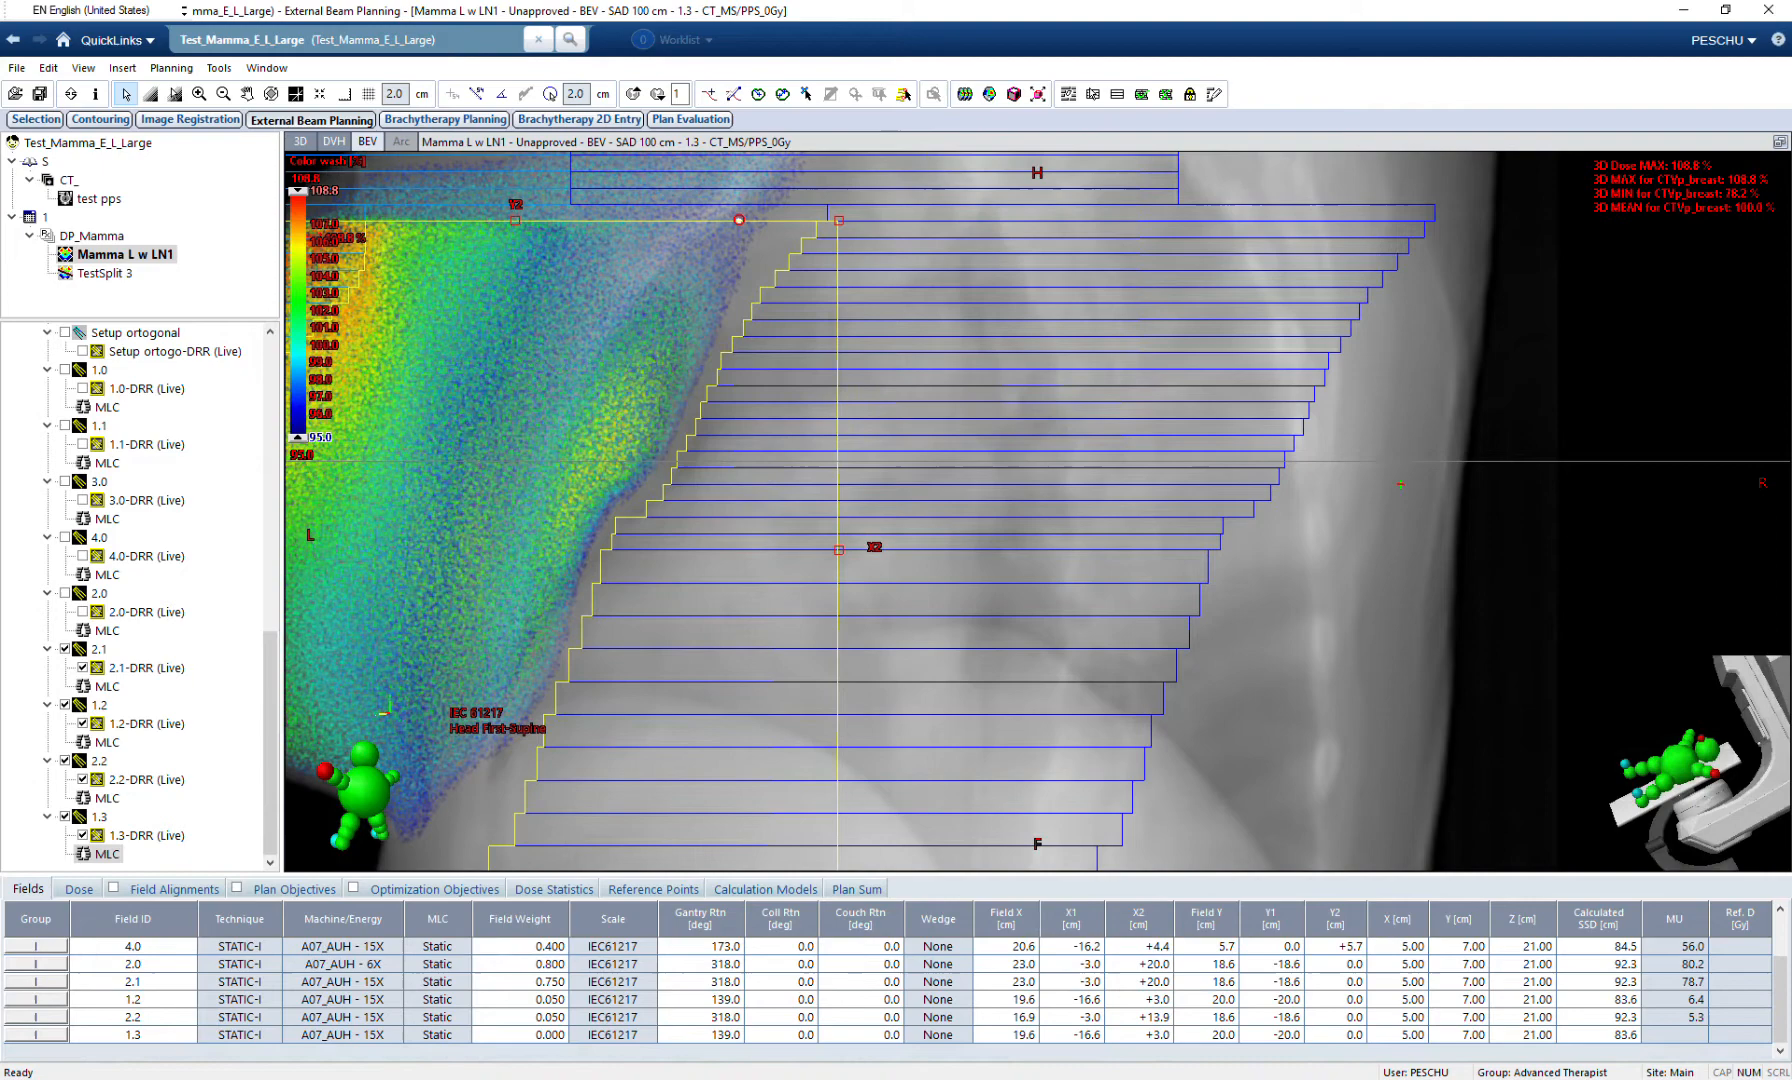
Refit the enlarged beam's eye view of field 1.3 and raise the color wash's lower limit to 105.8%.
left_click(1780, 142)
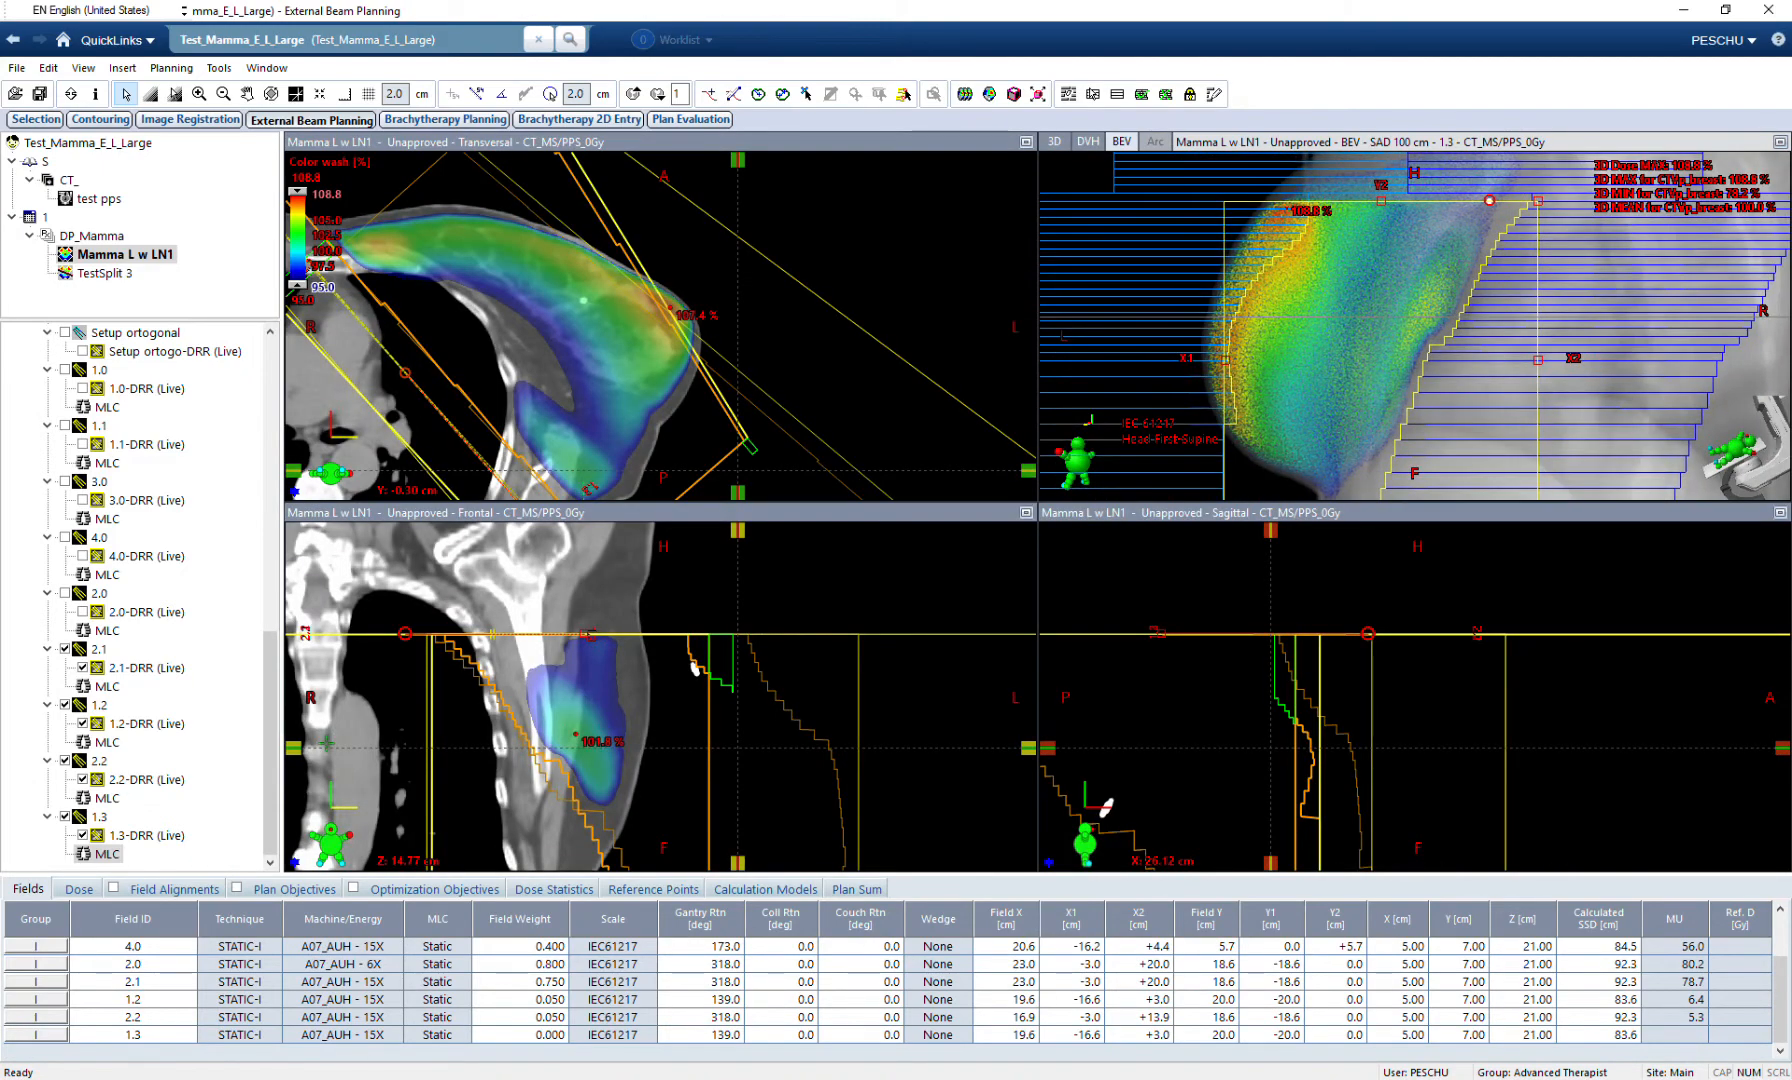
left_click(1780, 142)
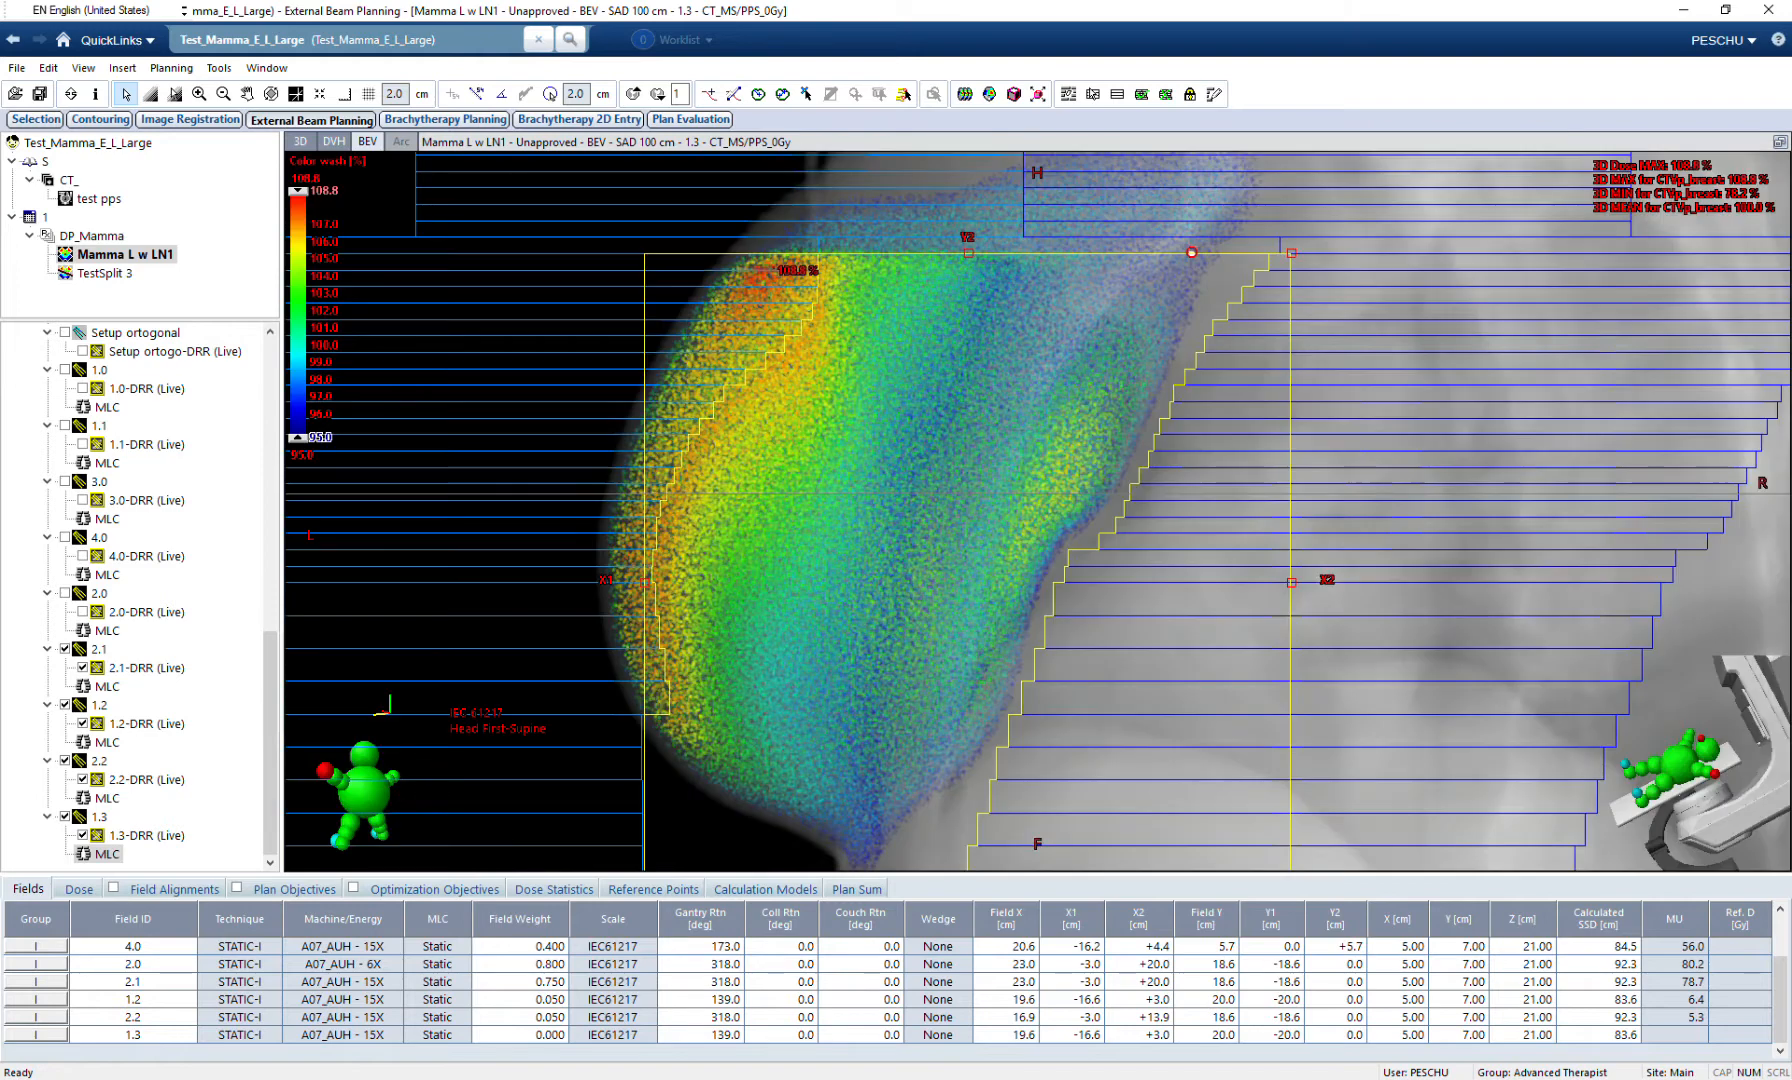
left_click_drag(297, 437, 297, 249)
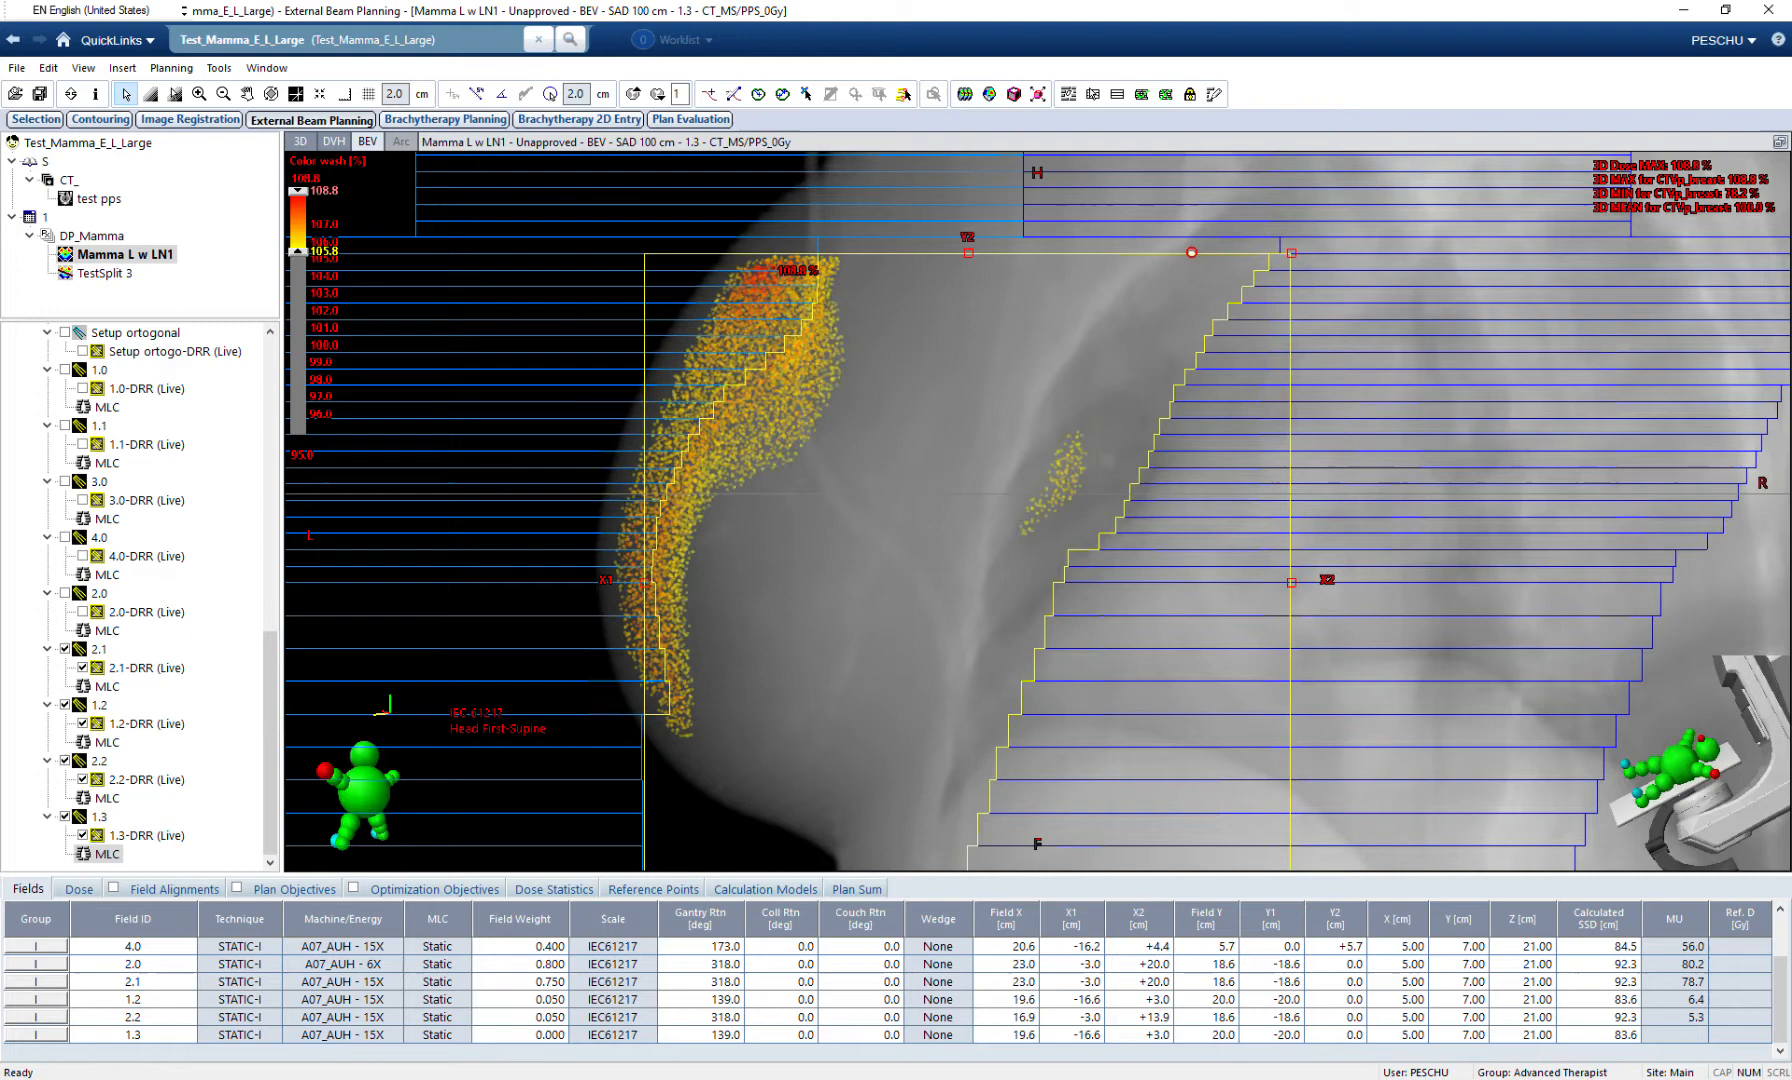
Refit field 1.3's outer MLC leaves to a hand-drawn aperture line along the inner border of the high-dose area, then restore the four-view layout.
left_click(1093, 94)
left_click(740, 245)
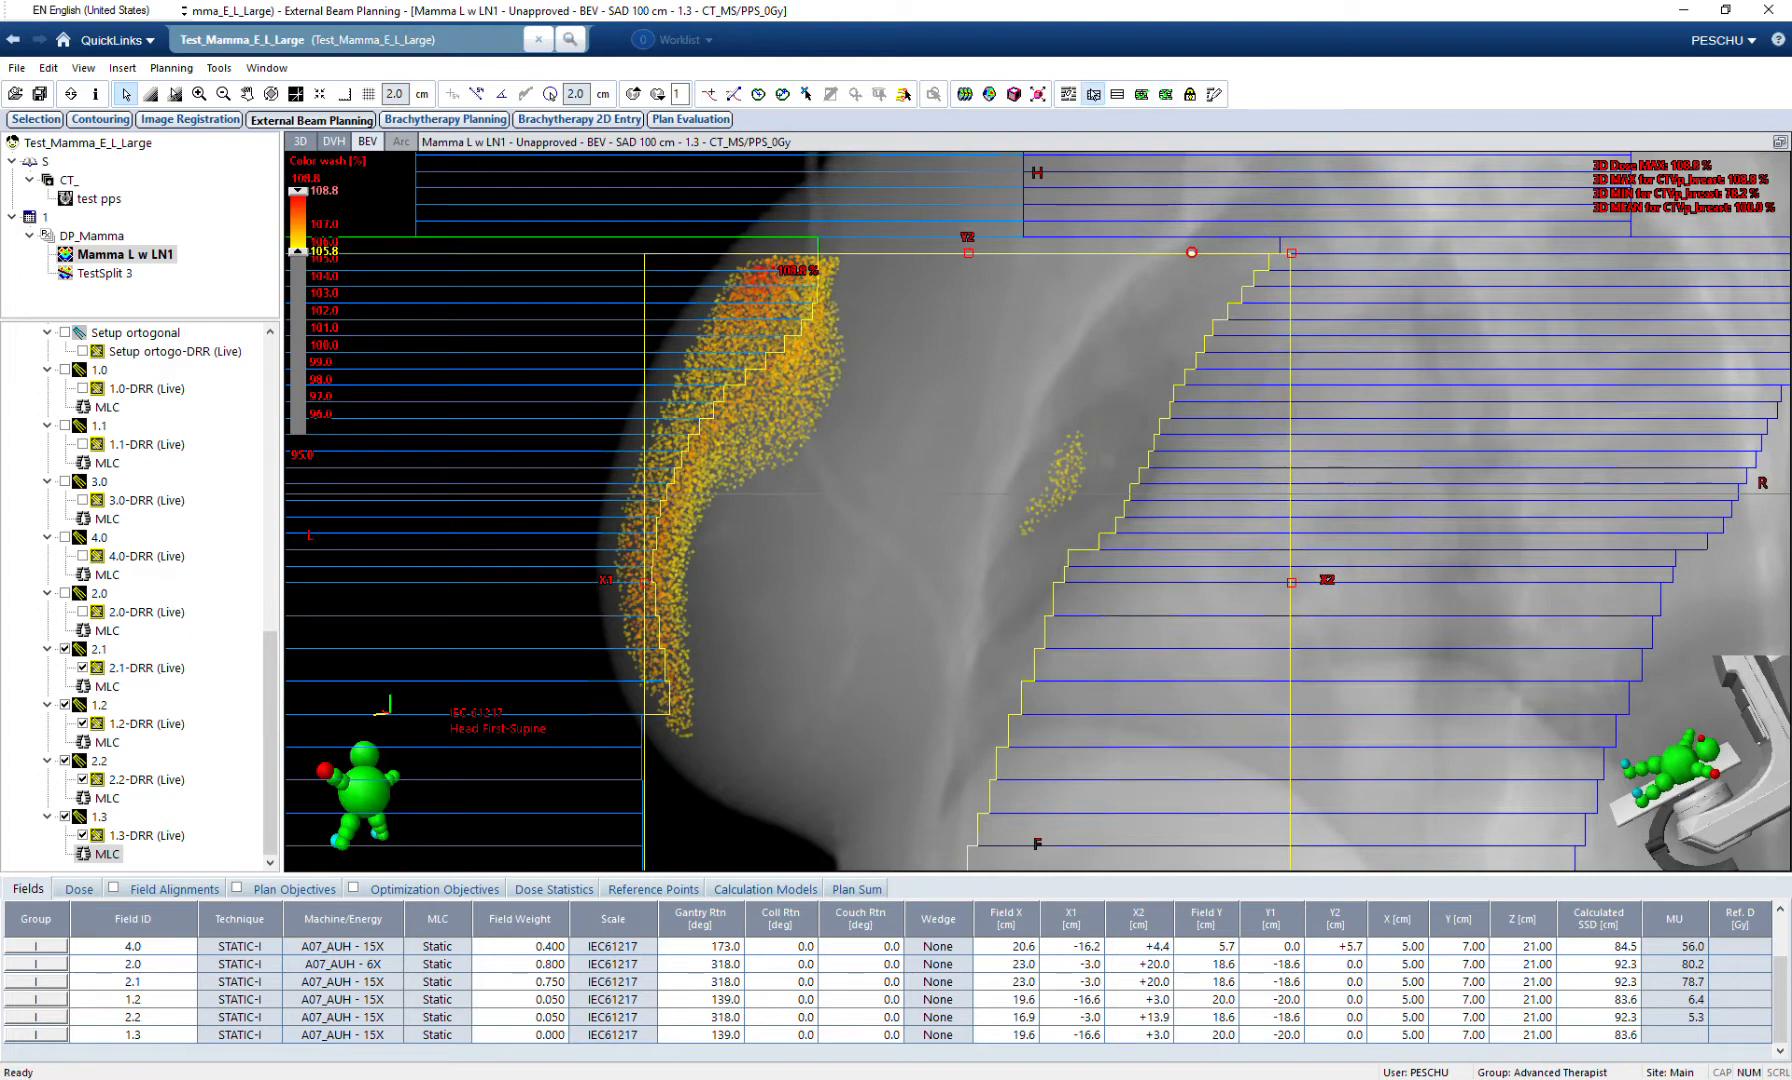
left_click(600, 732, "shift")
left_click(1214, 94)
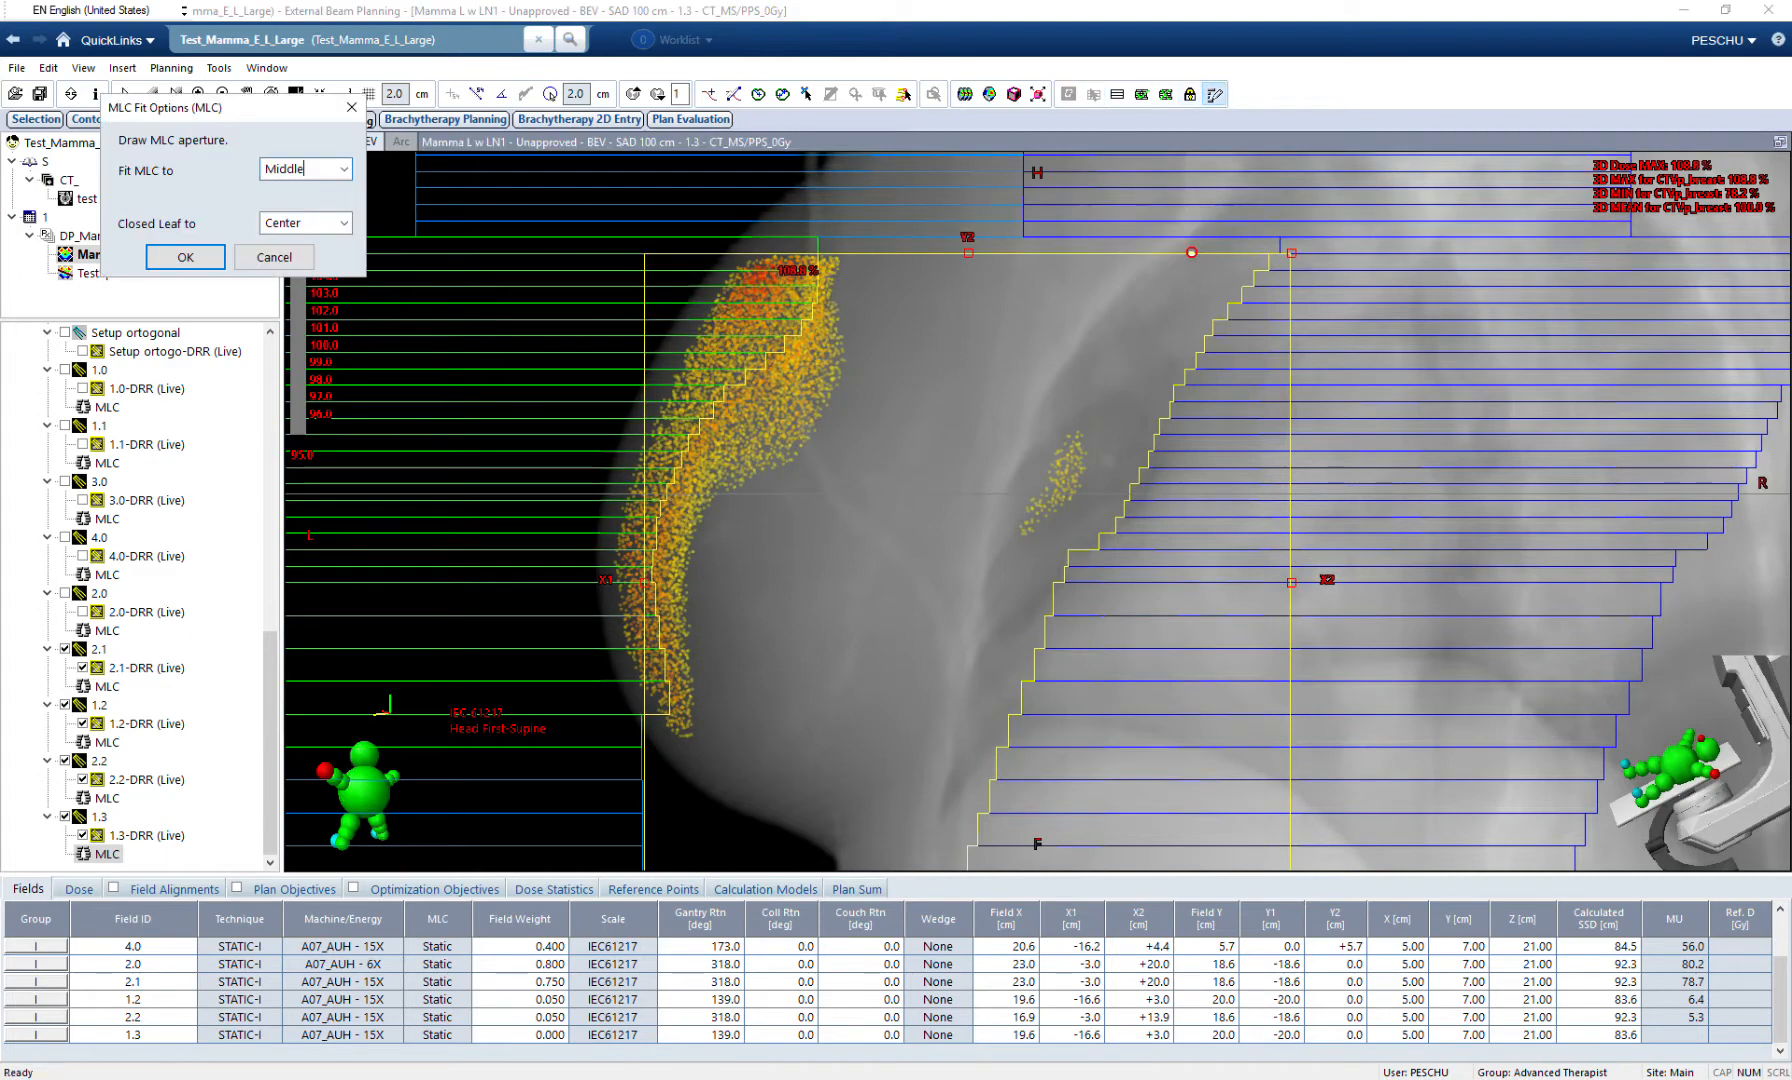
left_click_drag(666, 760, 693, 690)
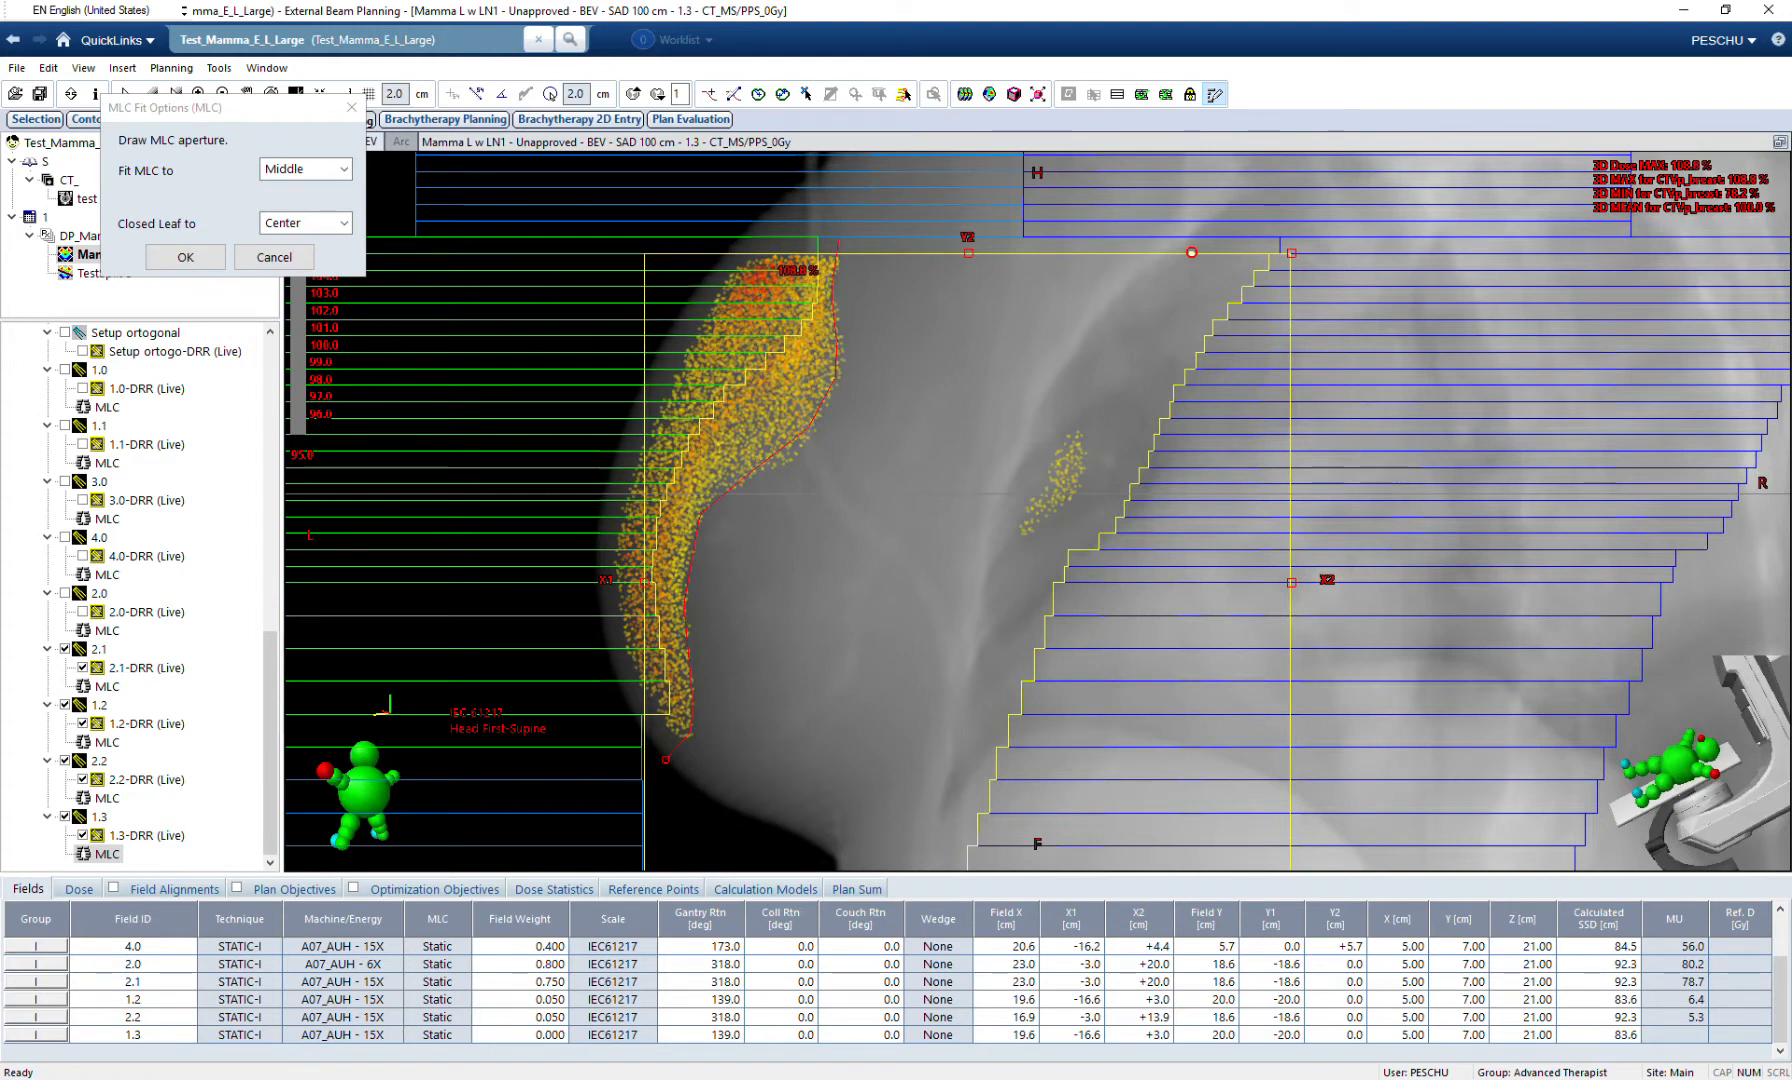
left_click_drag(990, 337, 916, 650)
left_click_drag(681, 763, 666, 760)
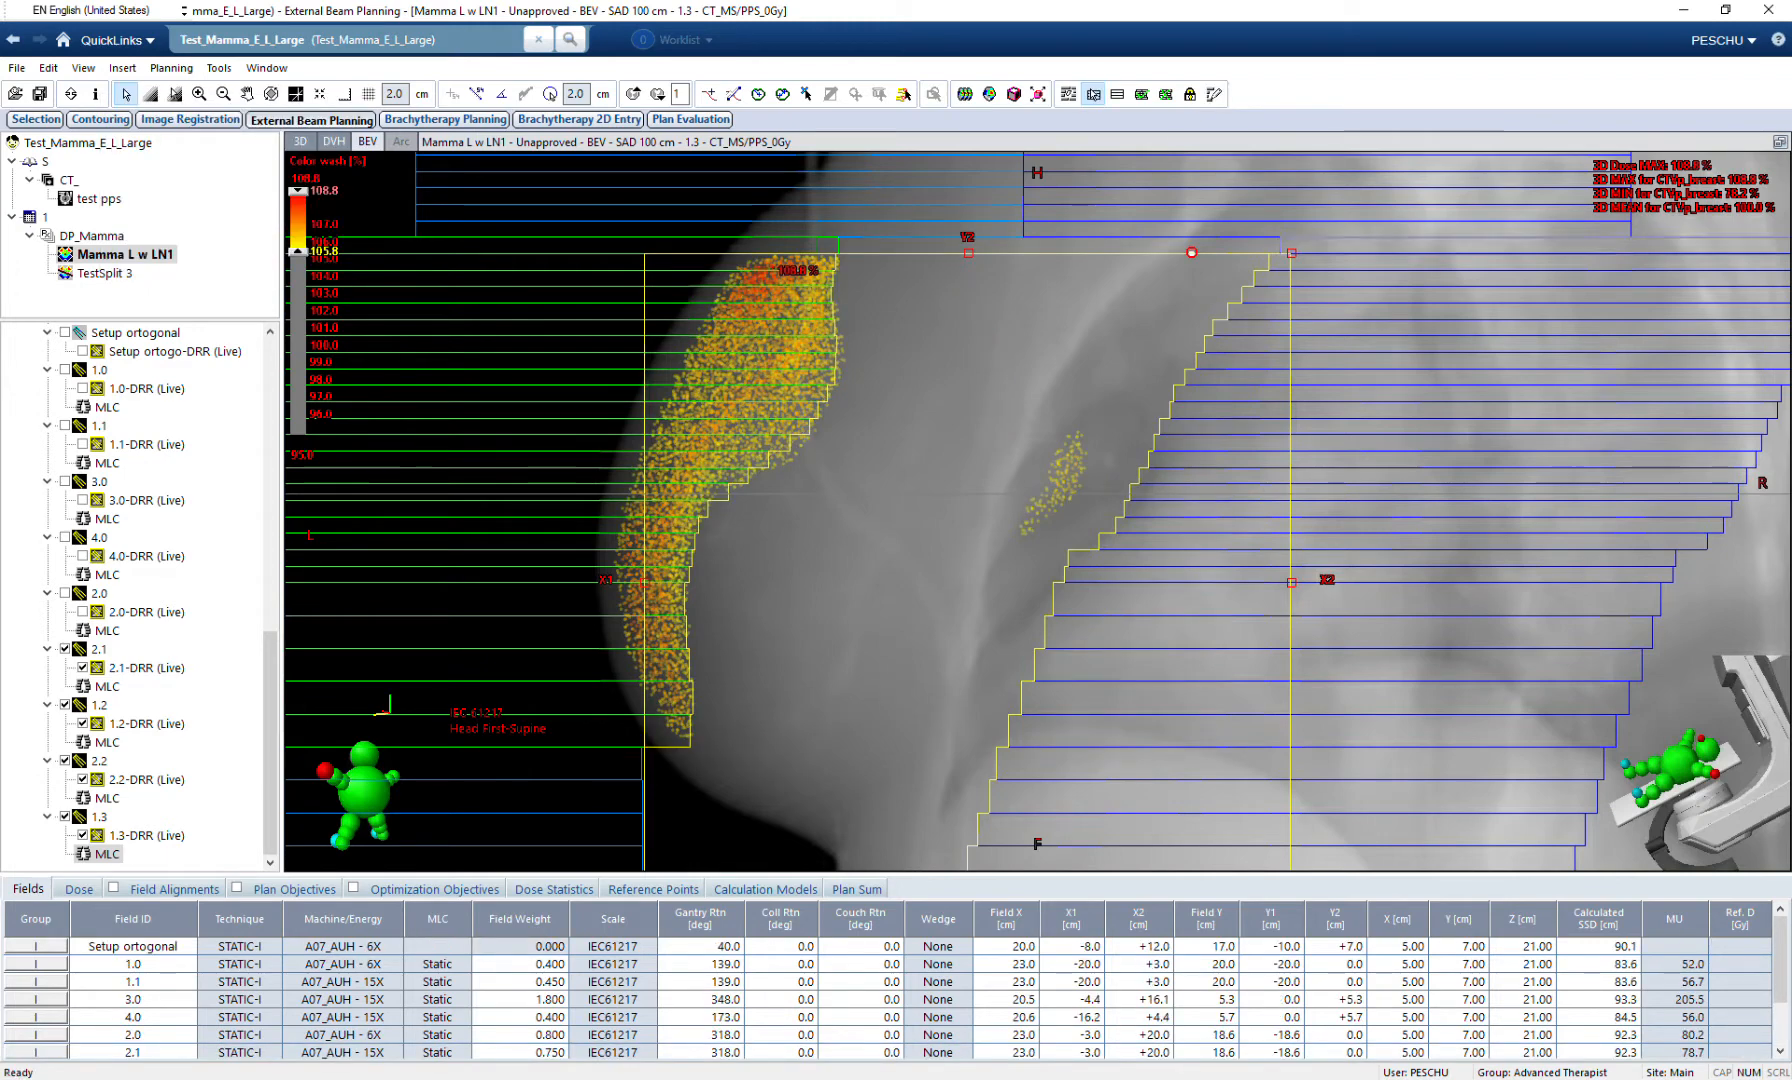
left_click(1780, 142)
Reduce the color wash's lower limit to 105.4% and examine the high-dose areas through the transversal slices.
scroll(661, 326, "up", 10)
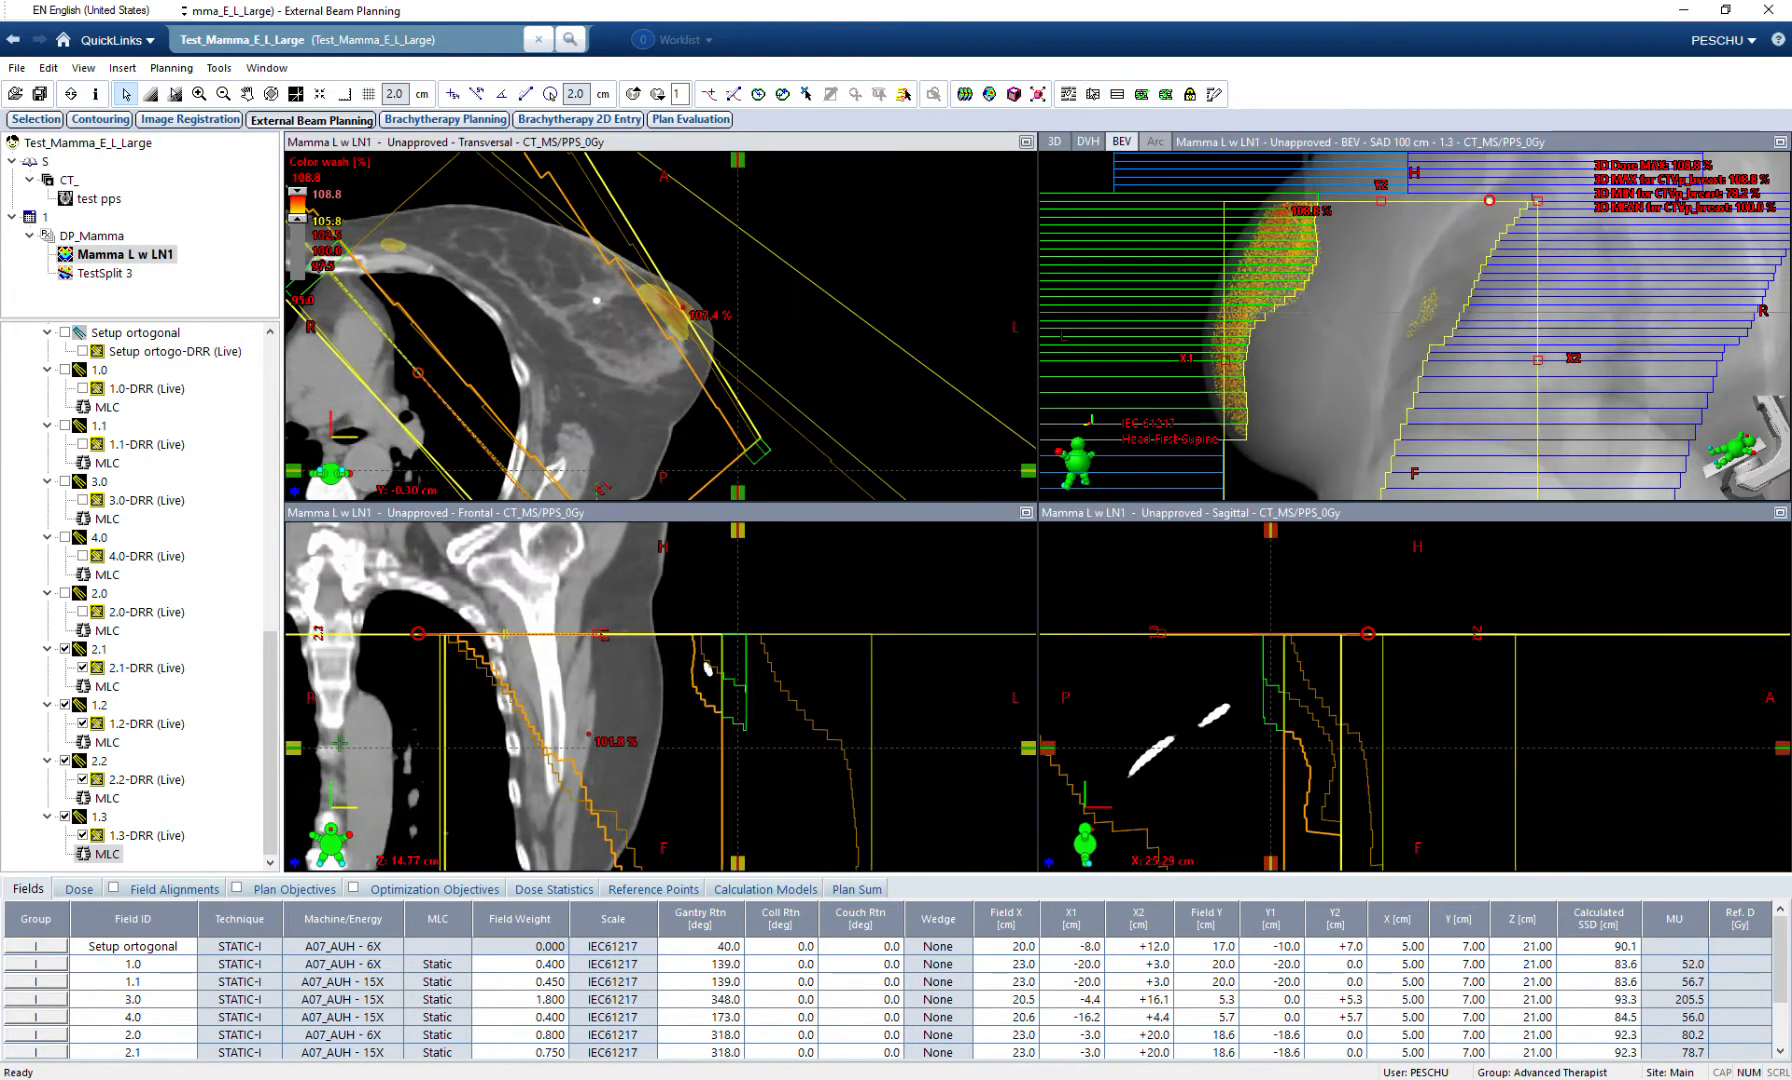
scroll(661, 326, "up", 3)
scroll(661, 326, "down", 3)
scroll(661, 326, "up", 3)
scroll(661, 326, "down", 3)
mouse_move(297, 219)
left_mouse_down()
mouse_move(297, 284)
mouse_move(297, 220)
left_mouse_up()
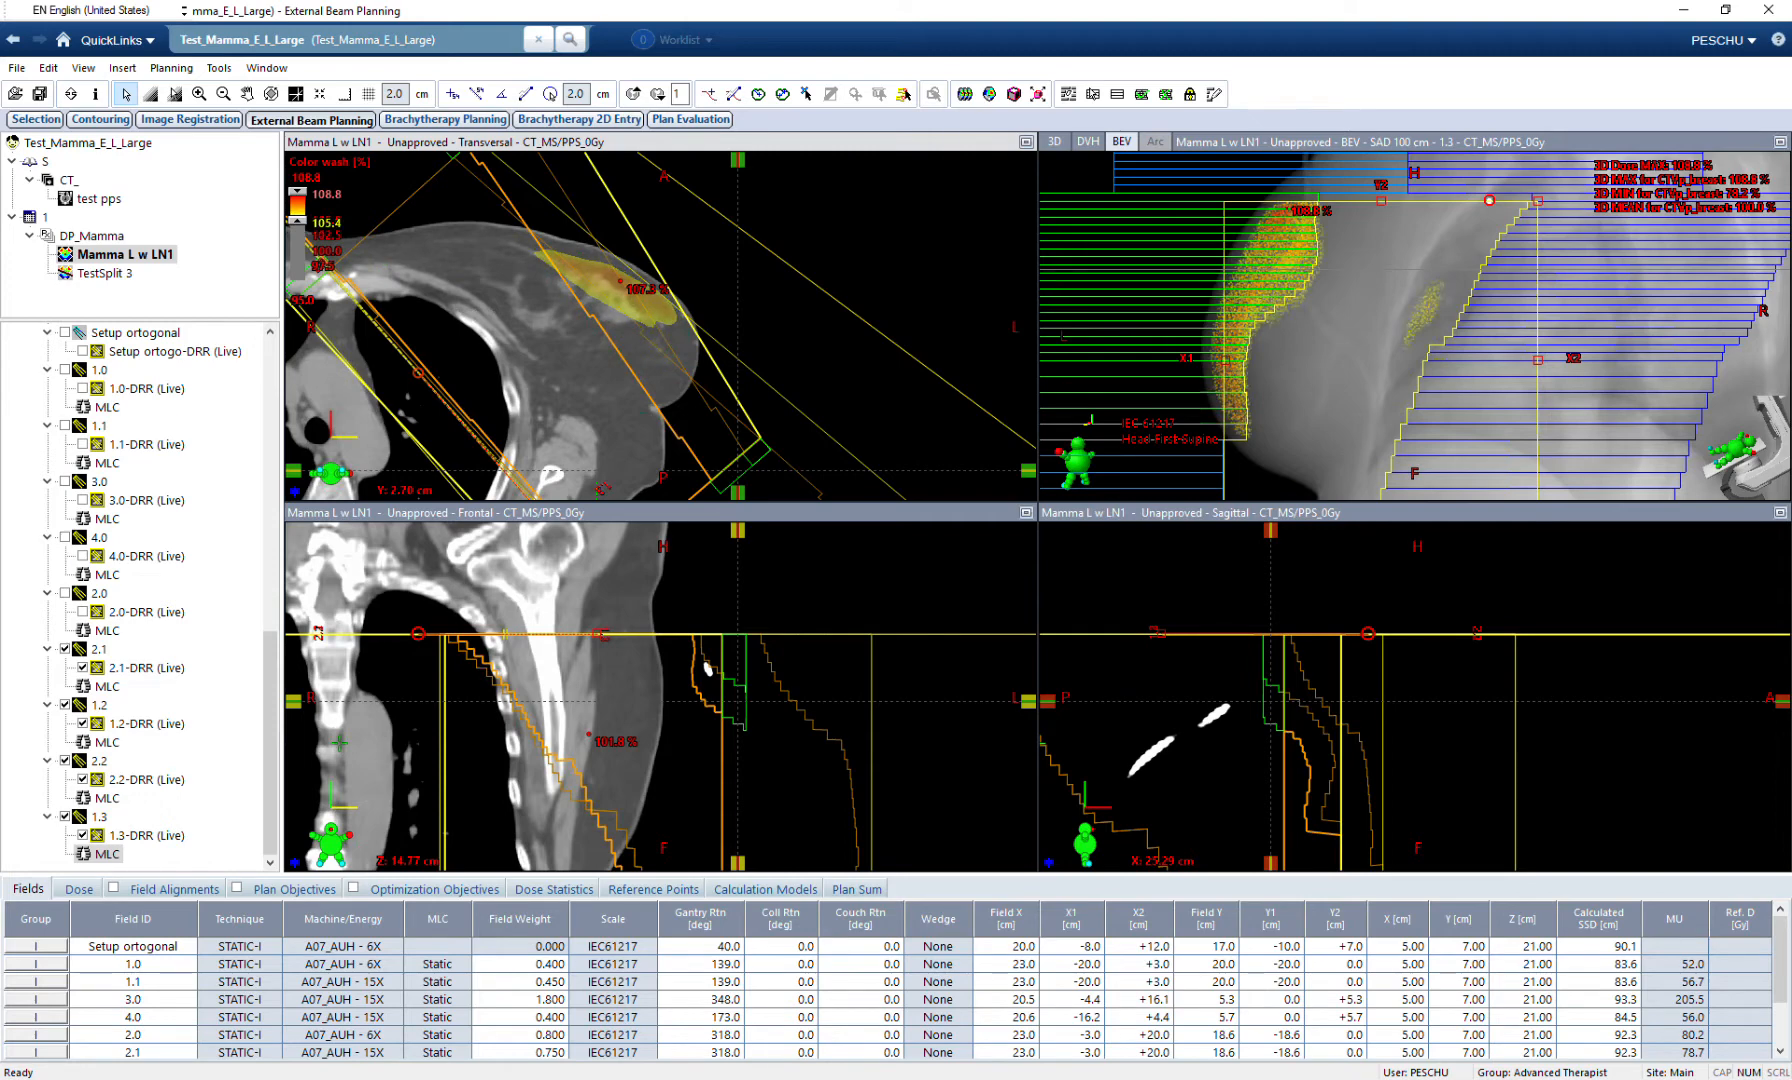
scroll(661, 326, "down", 14)
scroll(661, 326, "up", 1)
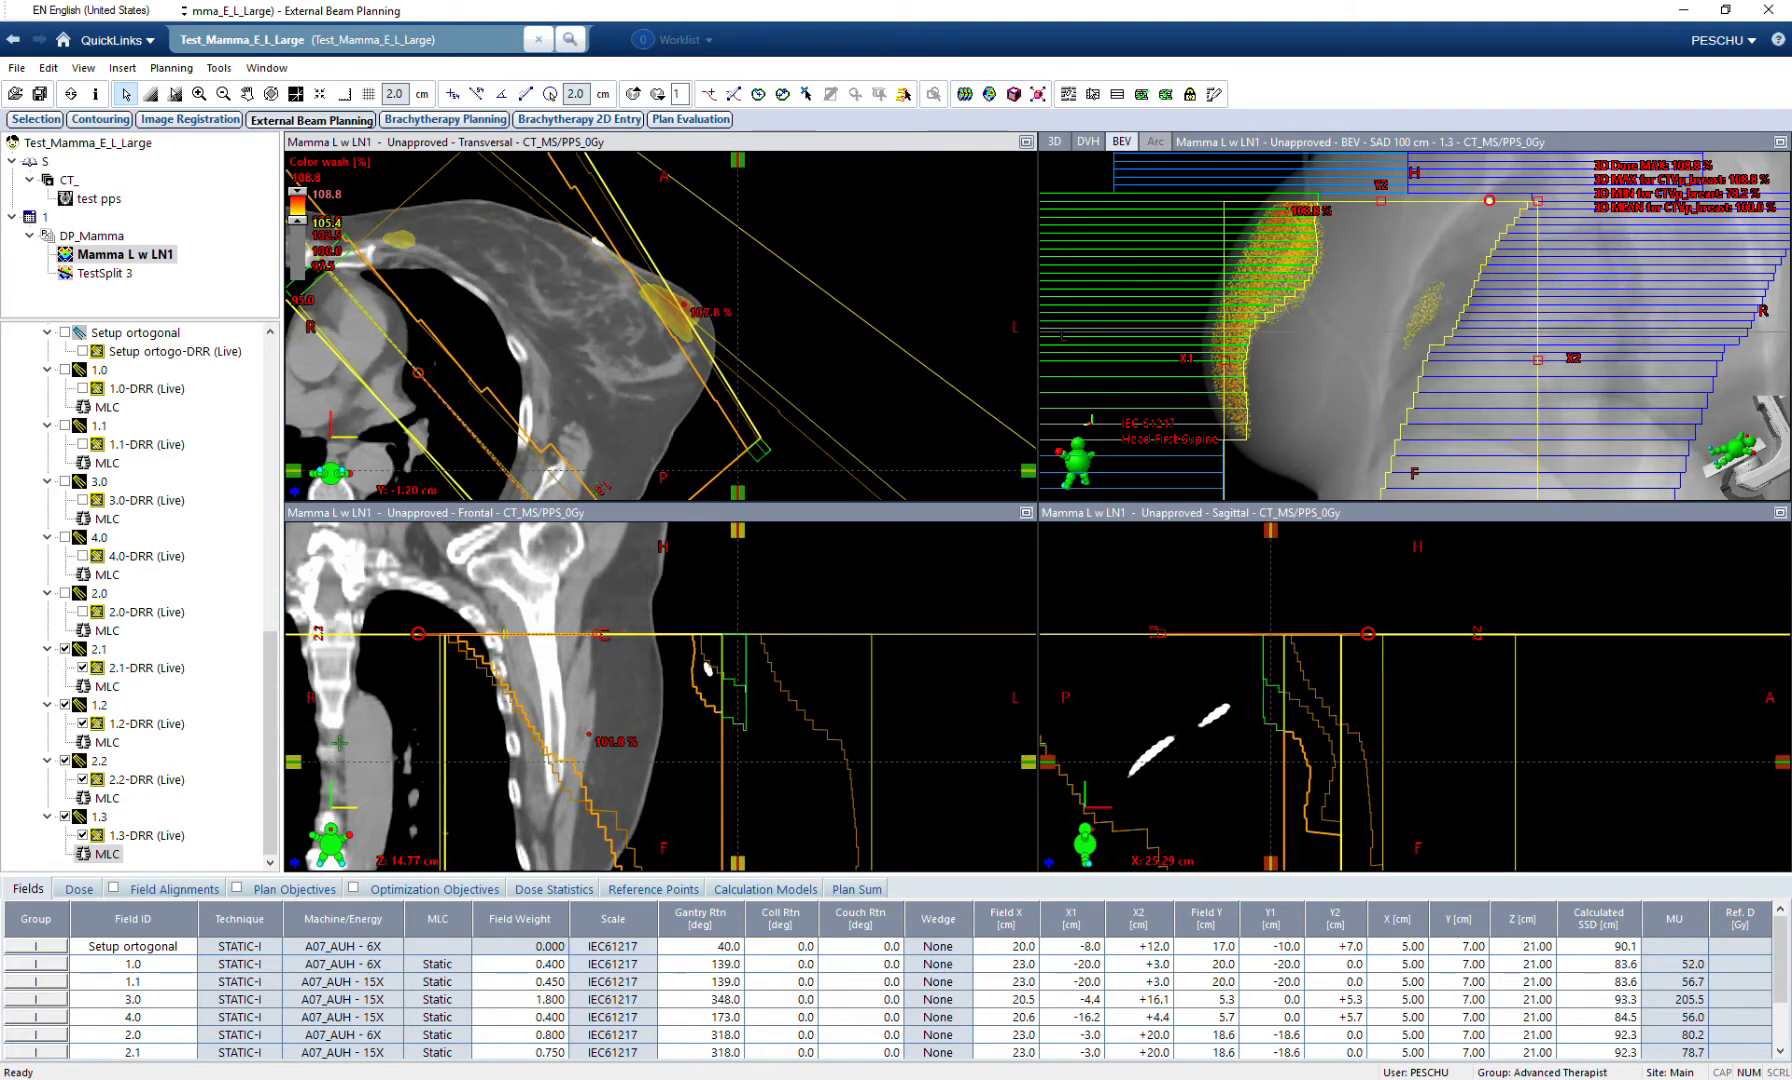
scroll(661, 326, "up", 7)
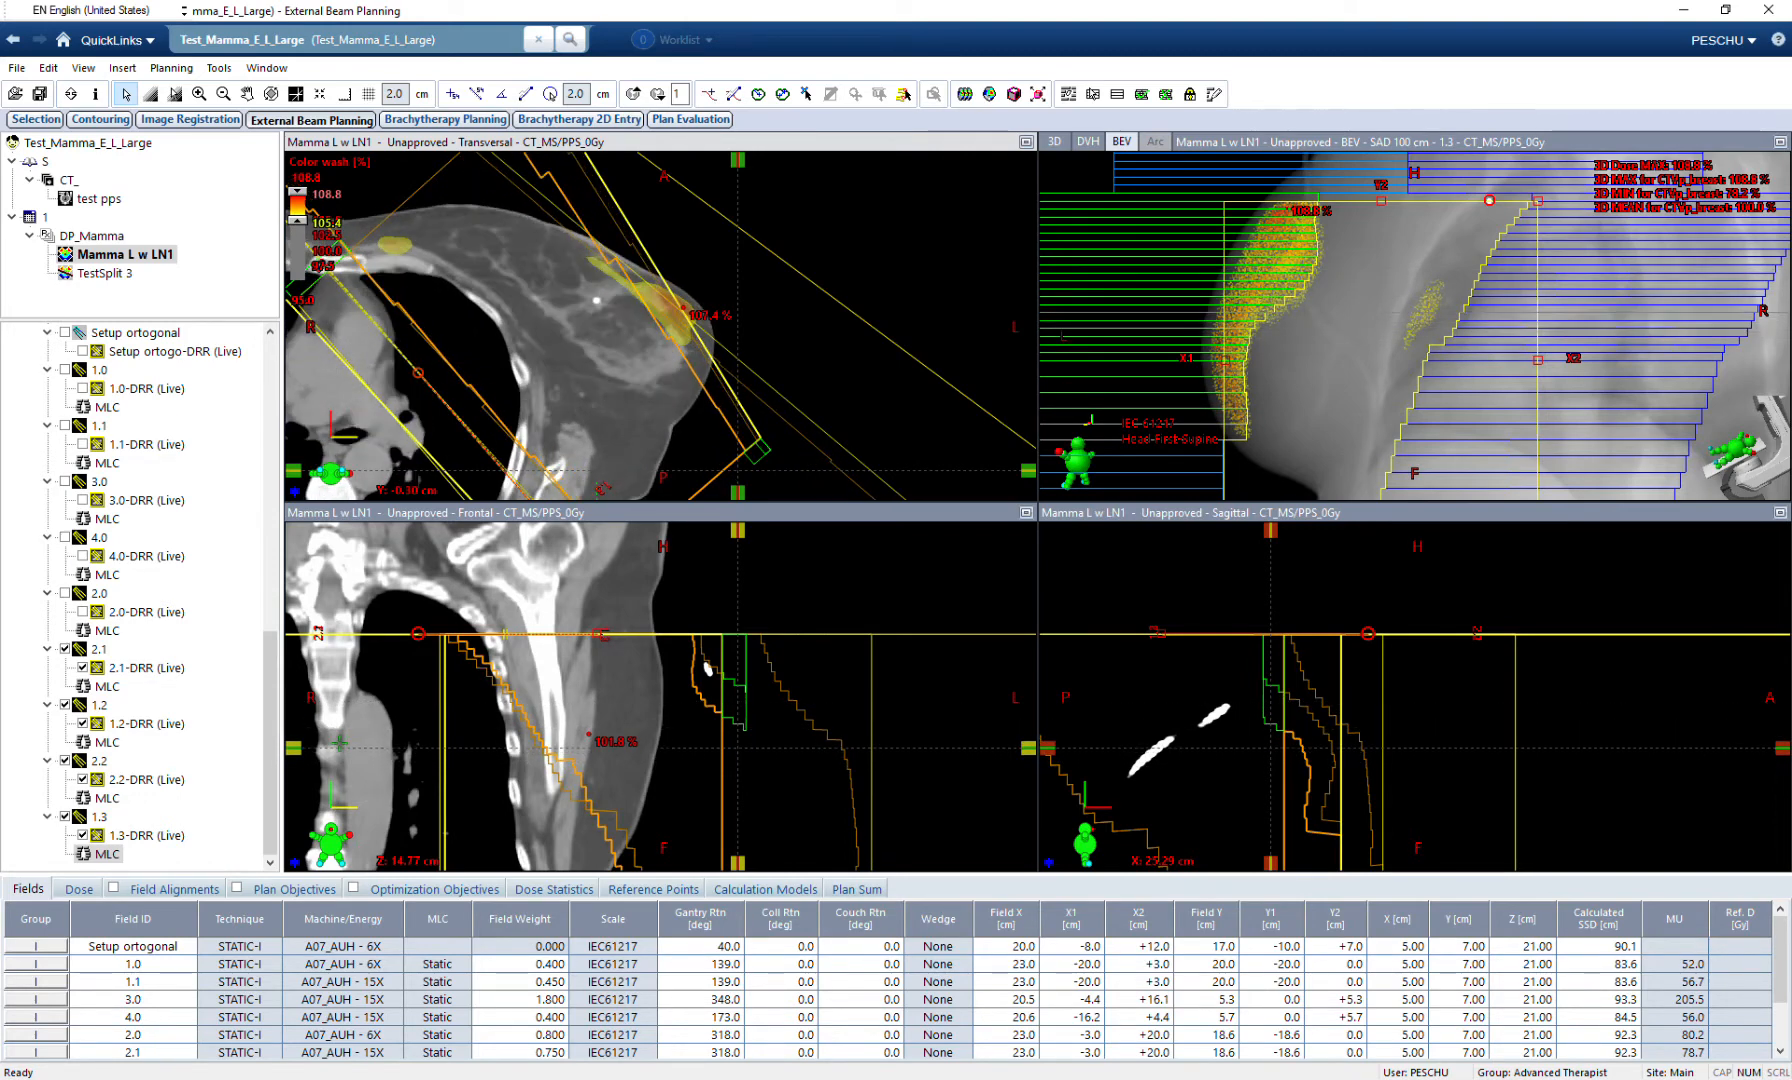
scroll(727, 496, "up", 7)
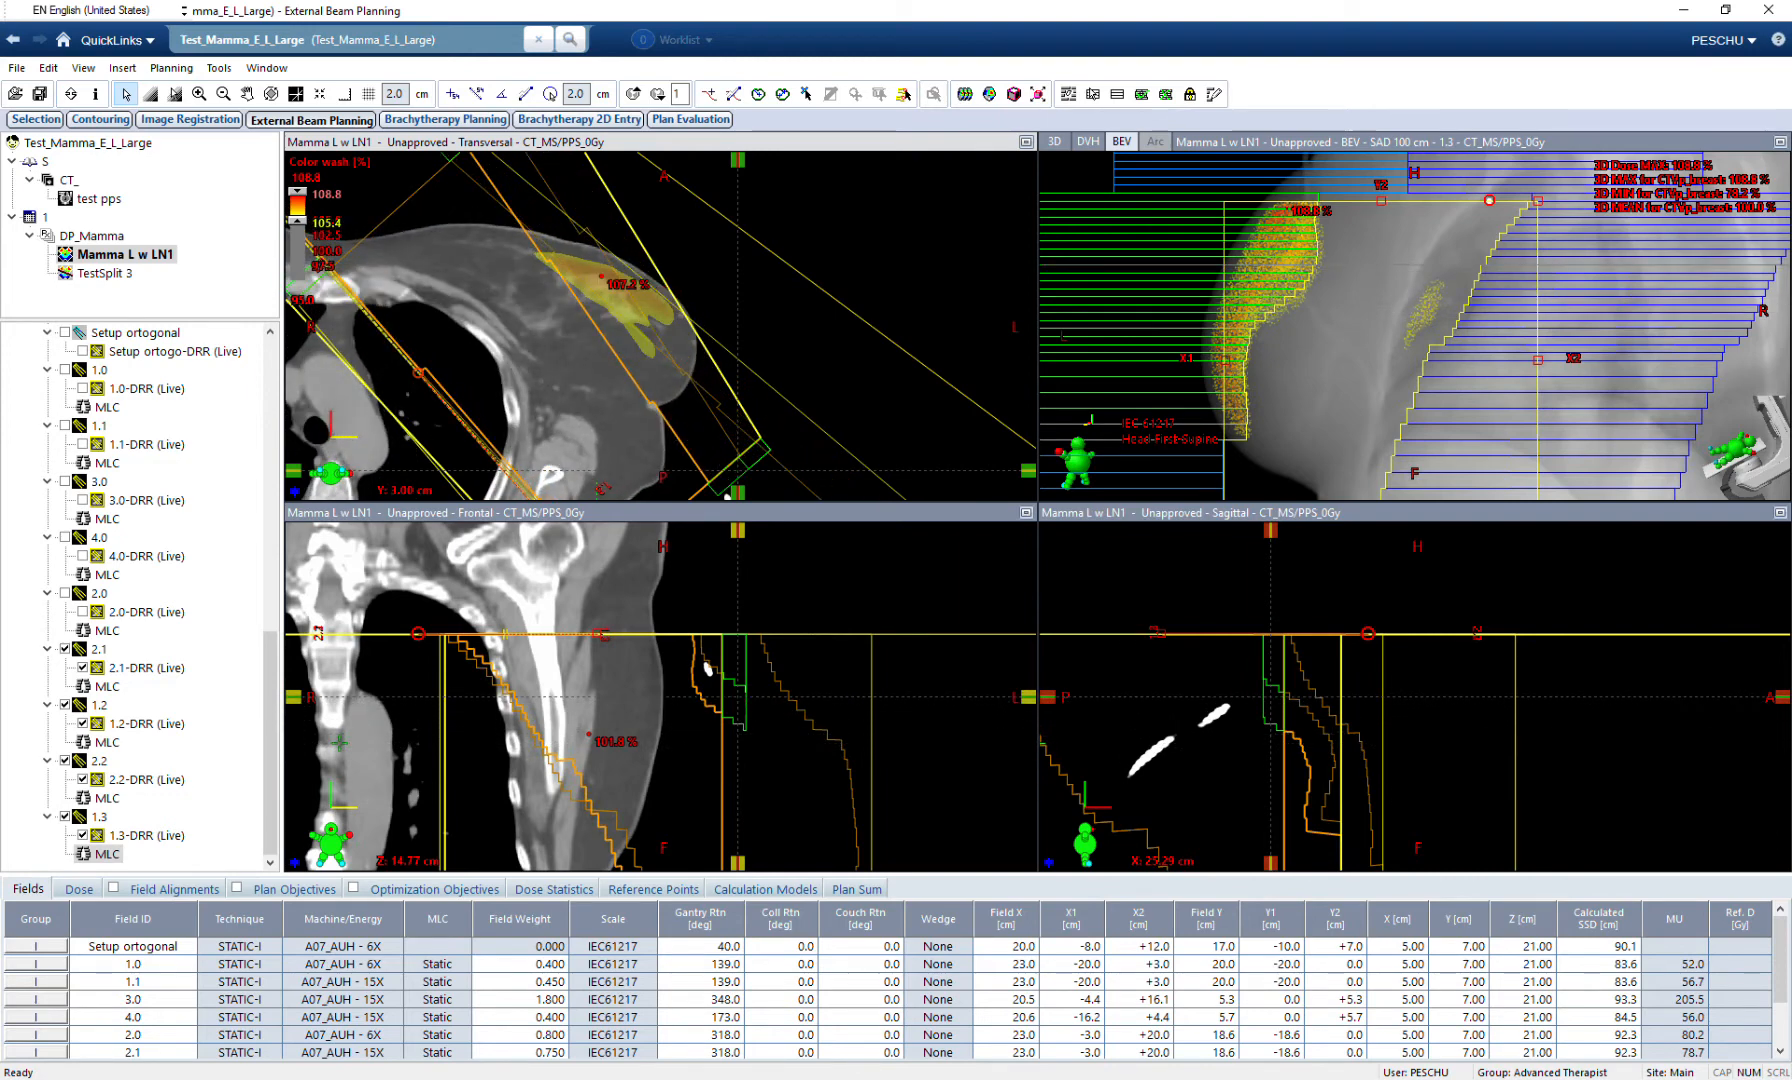
Select the leaves beside the upper high-dose area in field 1.3 and refit them to a redrawn aperture contour.
left_click(1300, 252)
left_click(1285, 245)
left_click(1235, 324, "shift")
left_click(1214, 94)
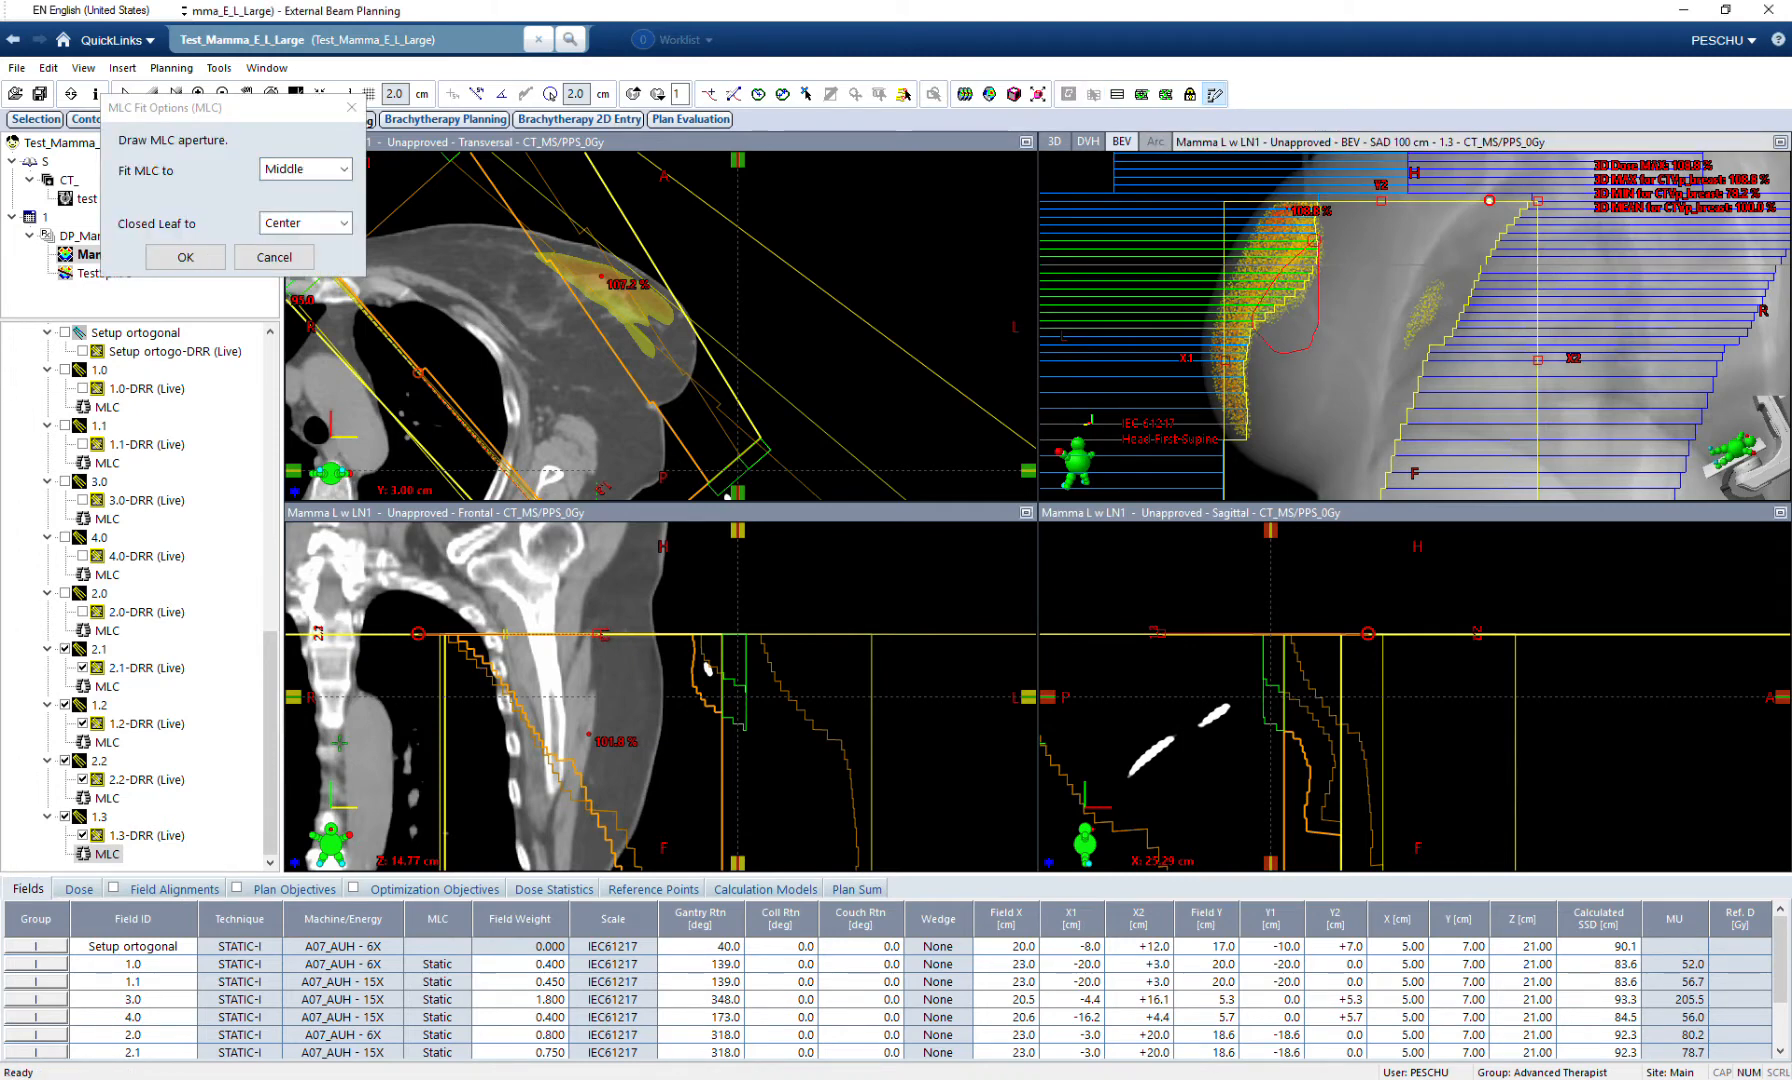
left_click(185, 257)
scroll(660, 326, "up", 7)
scroll(704, 467, "down", 14)
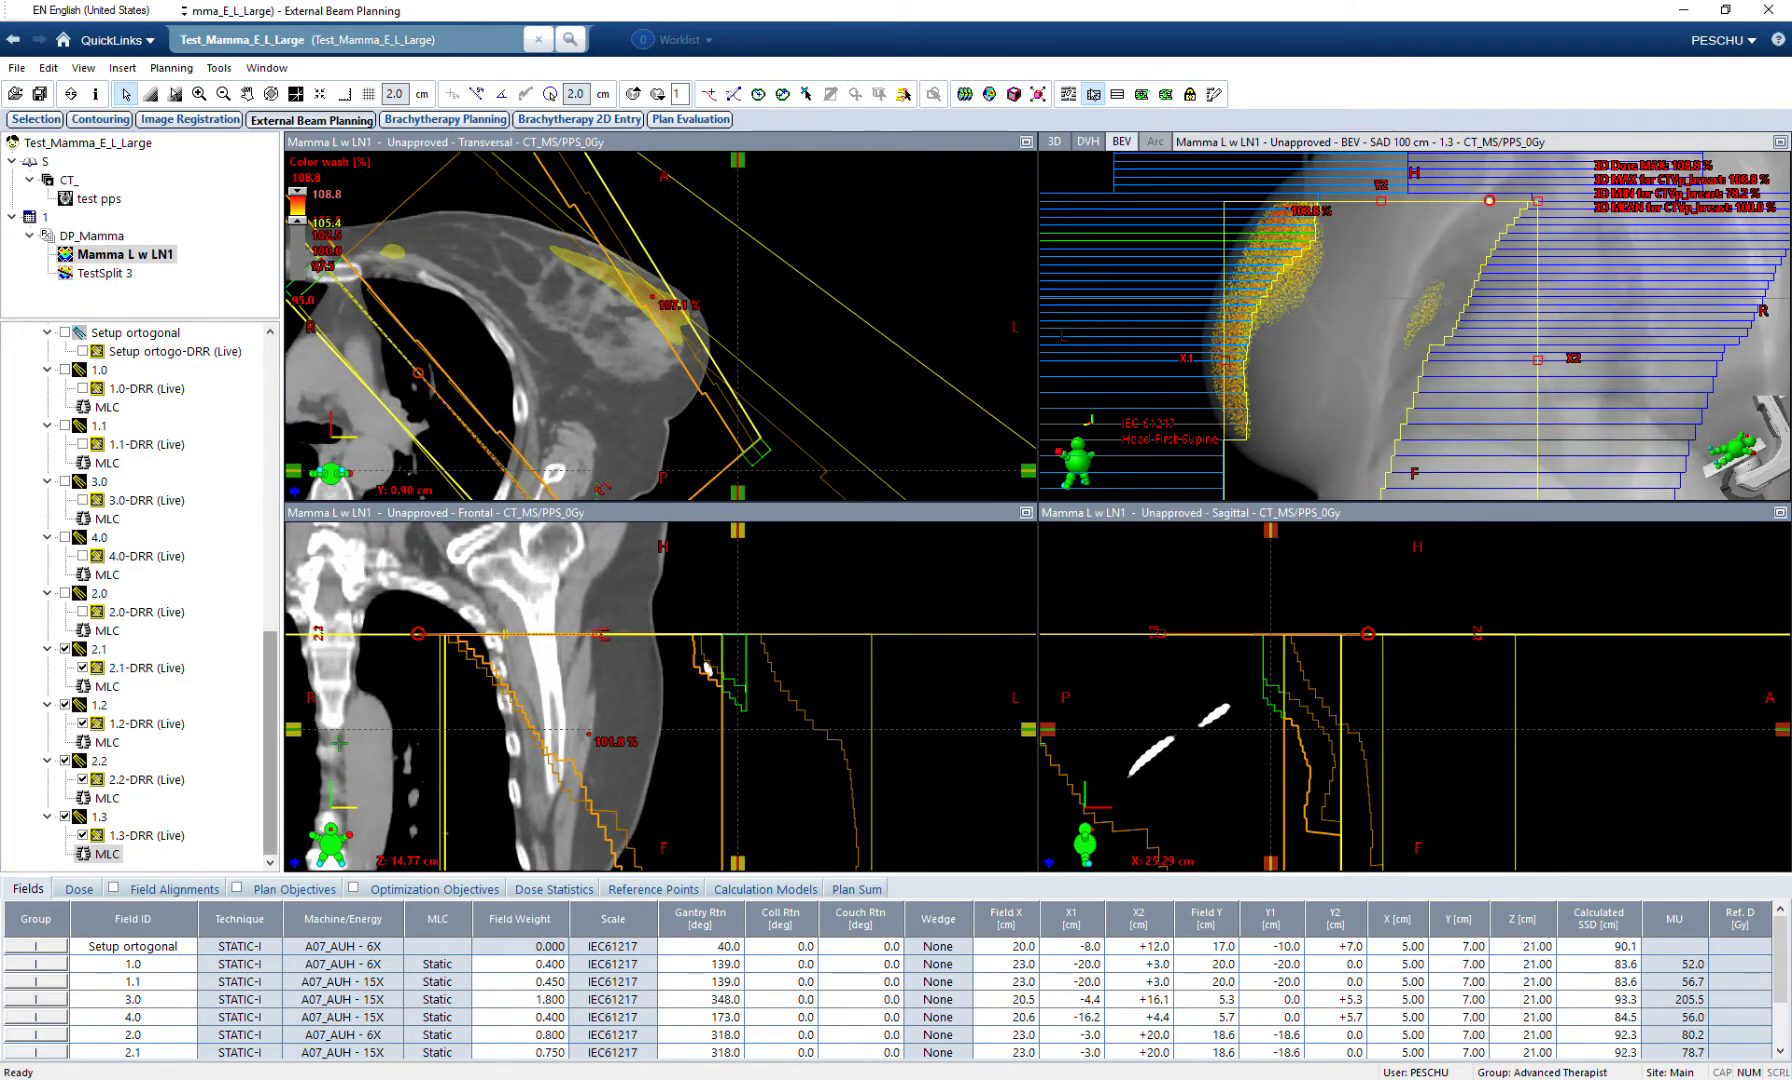
right_click(1384, 365)
left_click(1450, 540)
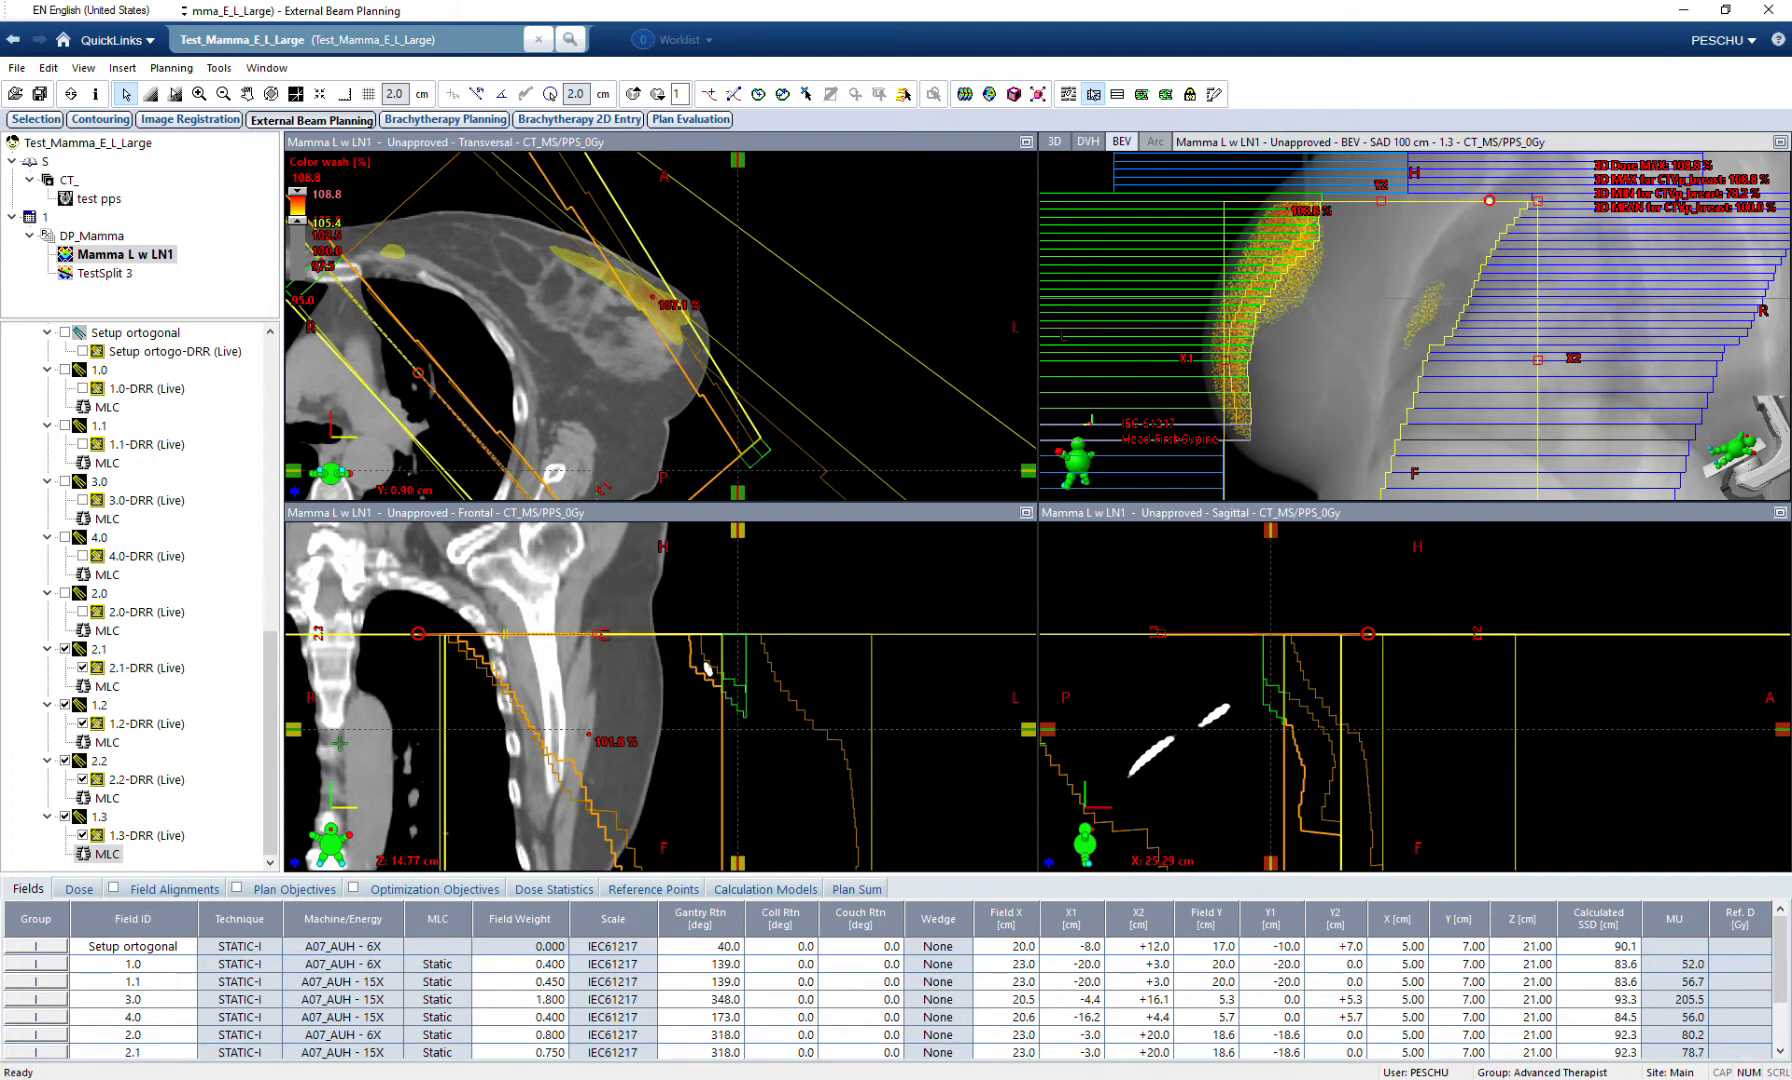
Set field 1.3's weight to 0.05, recalculate the dose and dismiss the calculation report.
scroll(520, 1000, "down", 2)
left_click(530, 1035)
type("0.0")
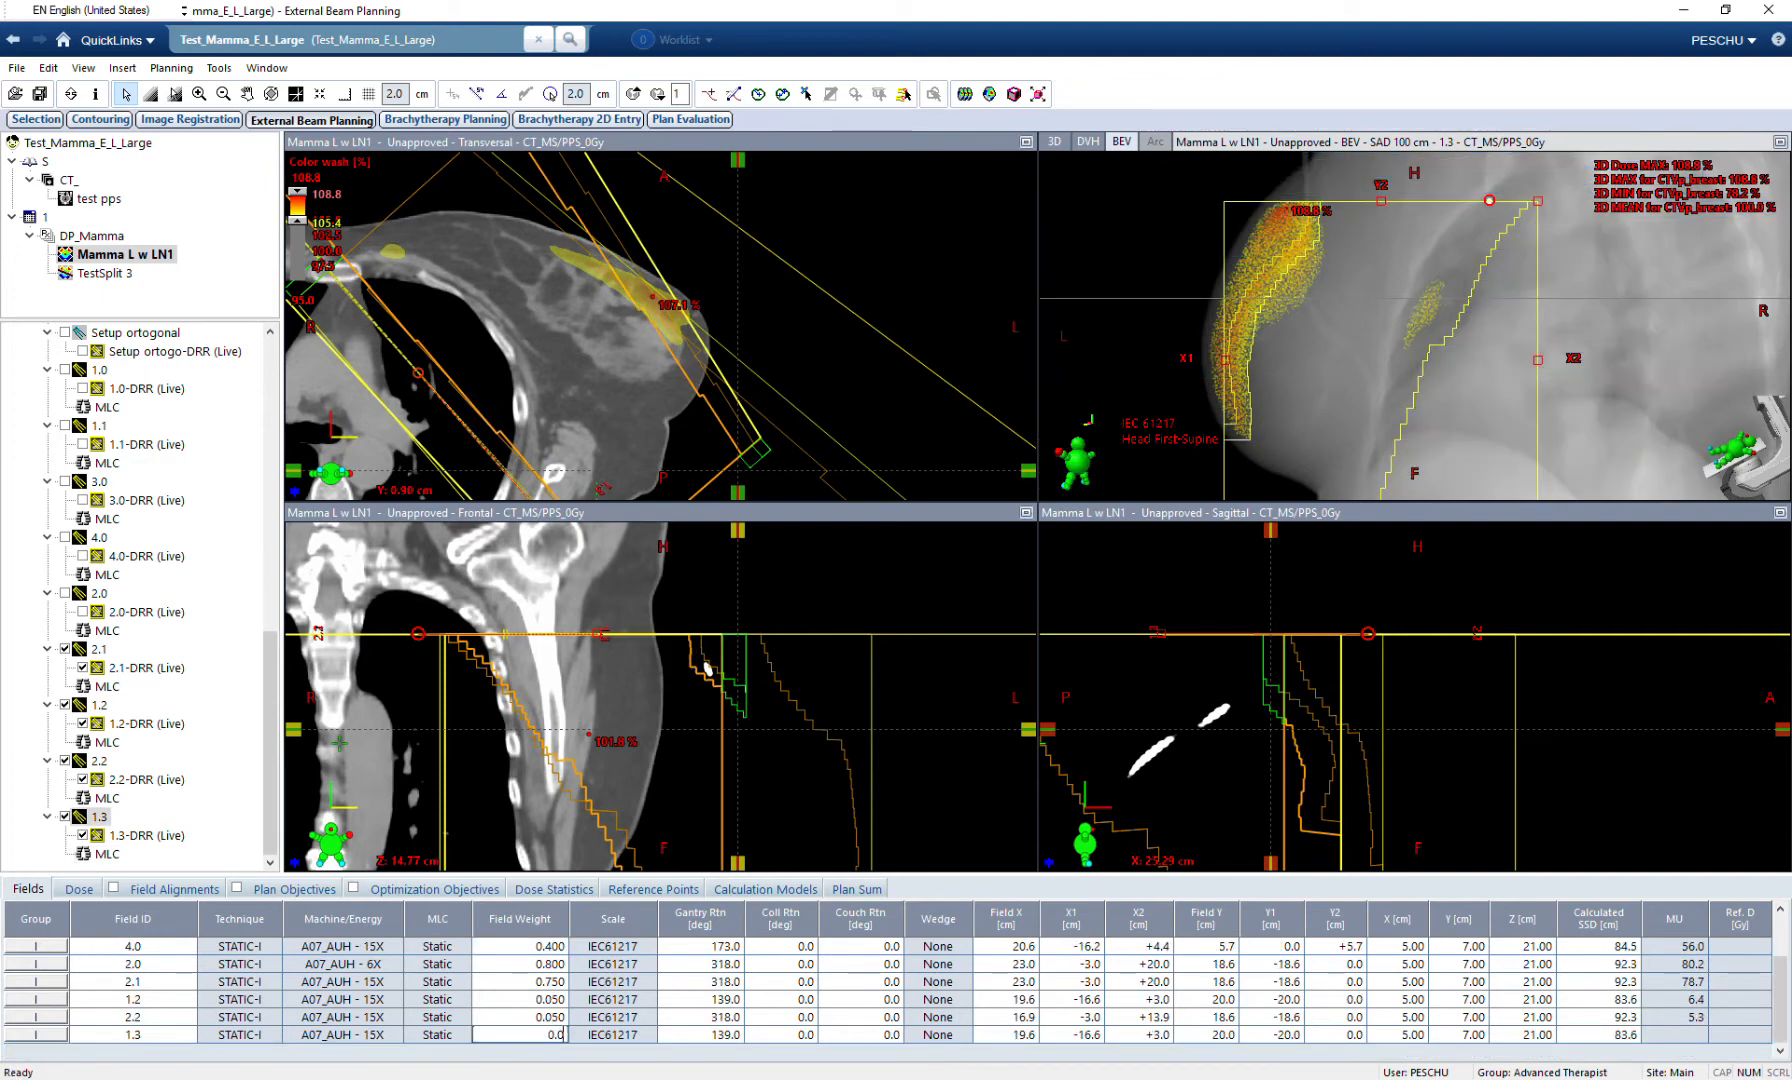
key("Return")
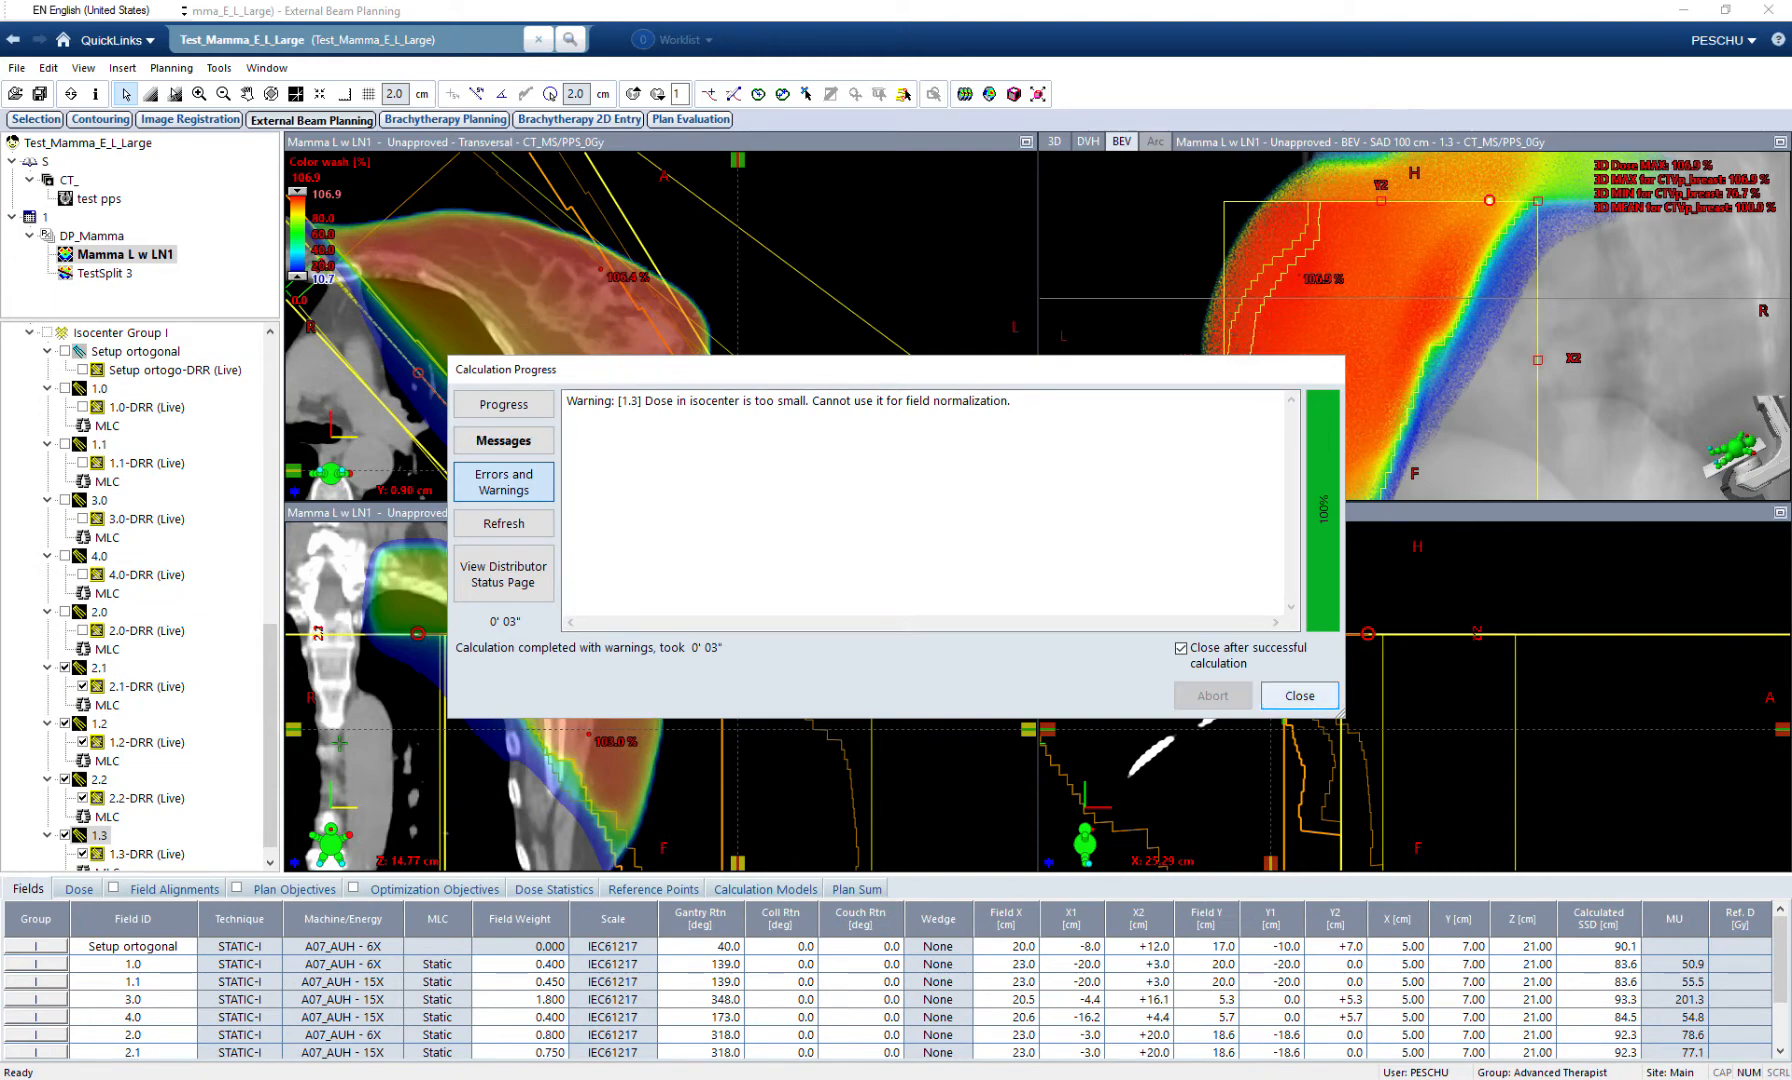
left_click(1299, 696)
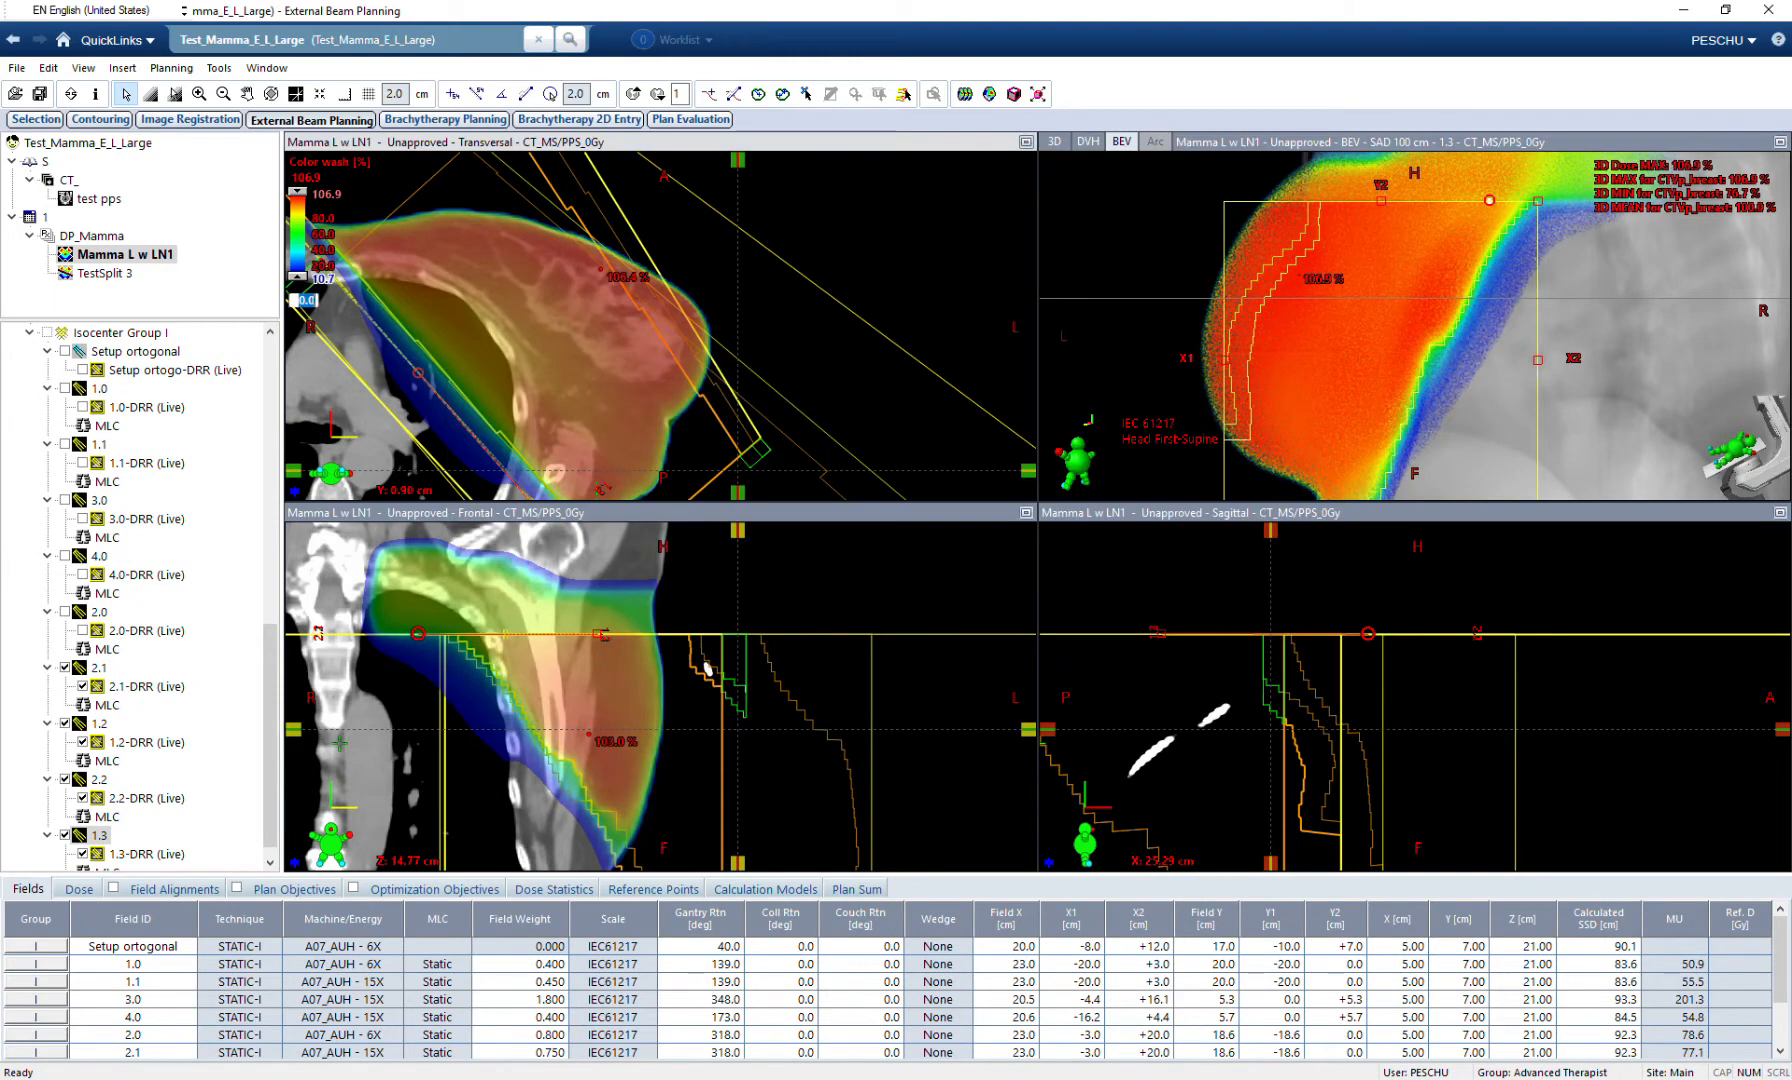
Set the color wash scale's lower end to 95% and examine the dose on transversal slices and in field 2.2's beam's eye view.
type("95")
key("Return")
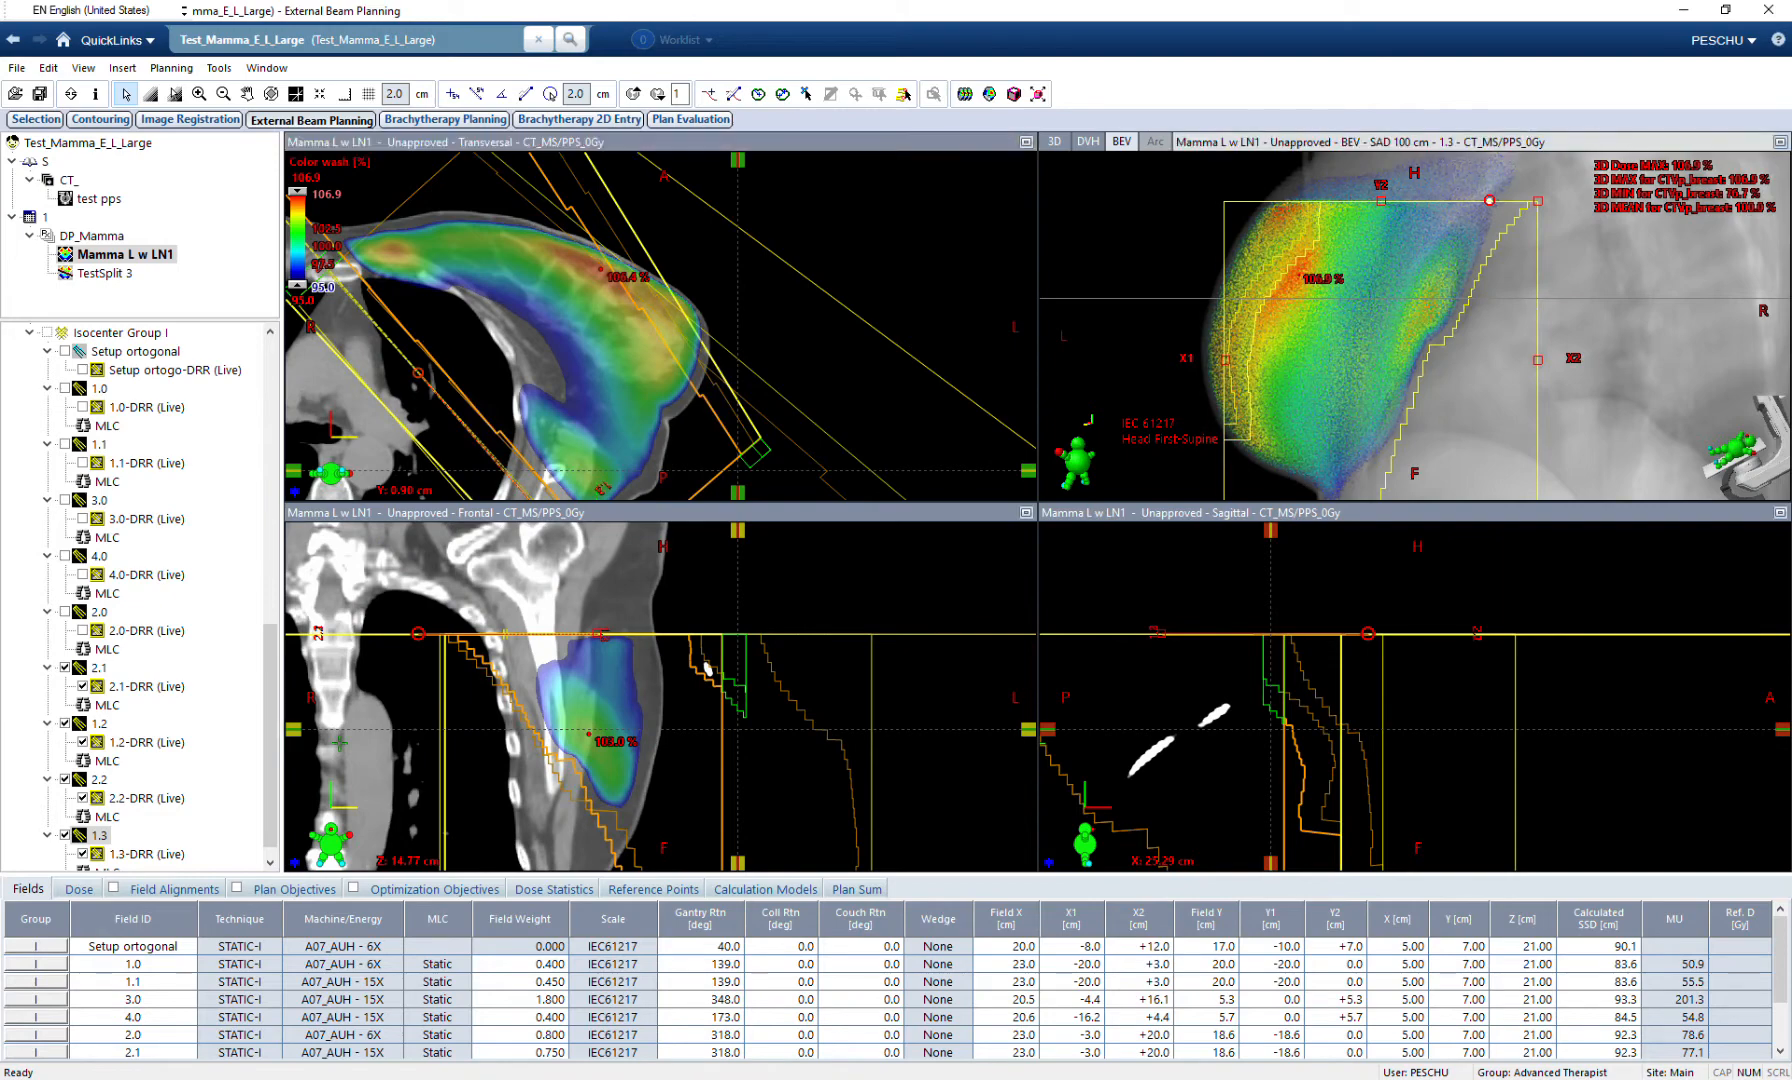
scroll(660, 326, "up", 4)
scroll(660, 326, "down", 4)
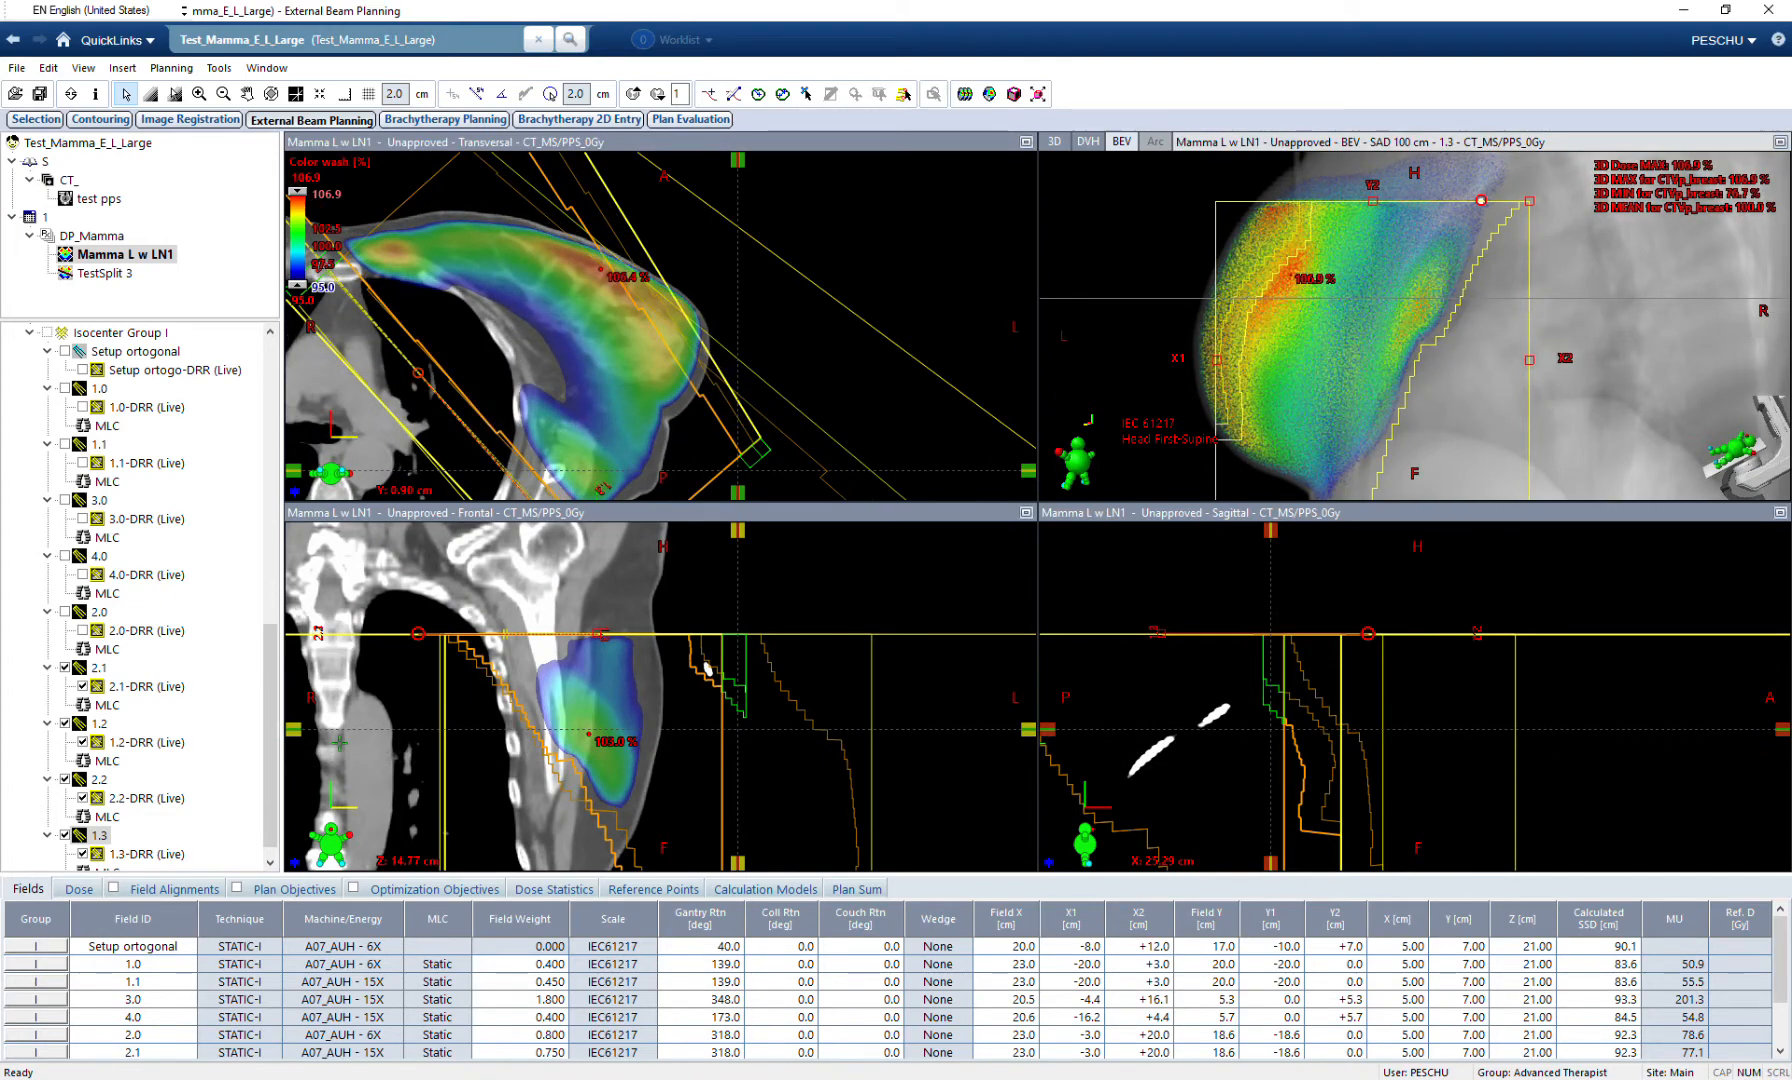
scroll(105, 800, "down", 1)
left_click(105, 798)
scroll(660, 326, "up", 2)
scroll(660, 326, "down", 4)
scroll(660, 326, "down", 3)
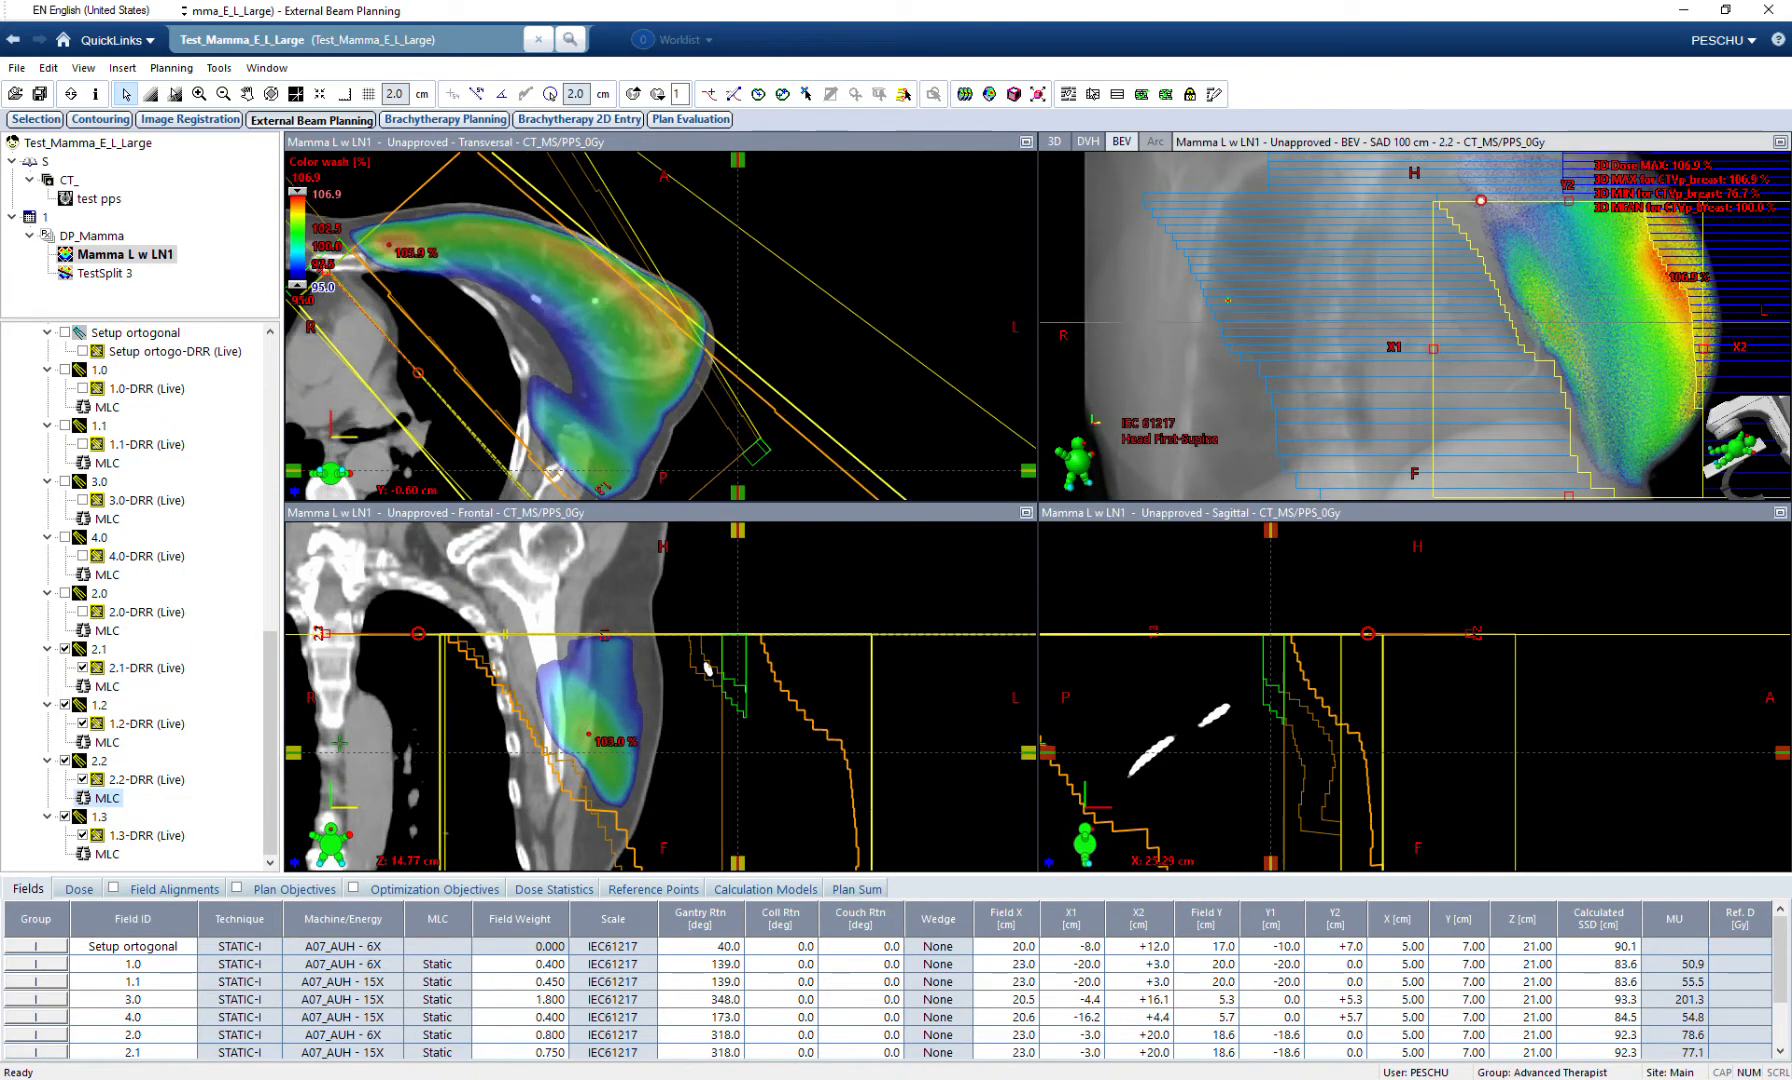
Duplicate field 1.3 together with its field image as field 1.4.
left_click(107, 854)
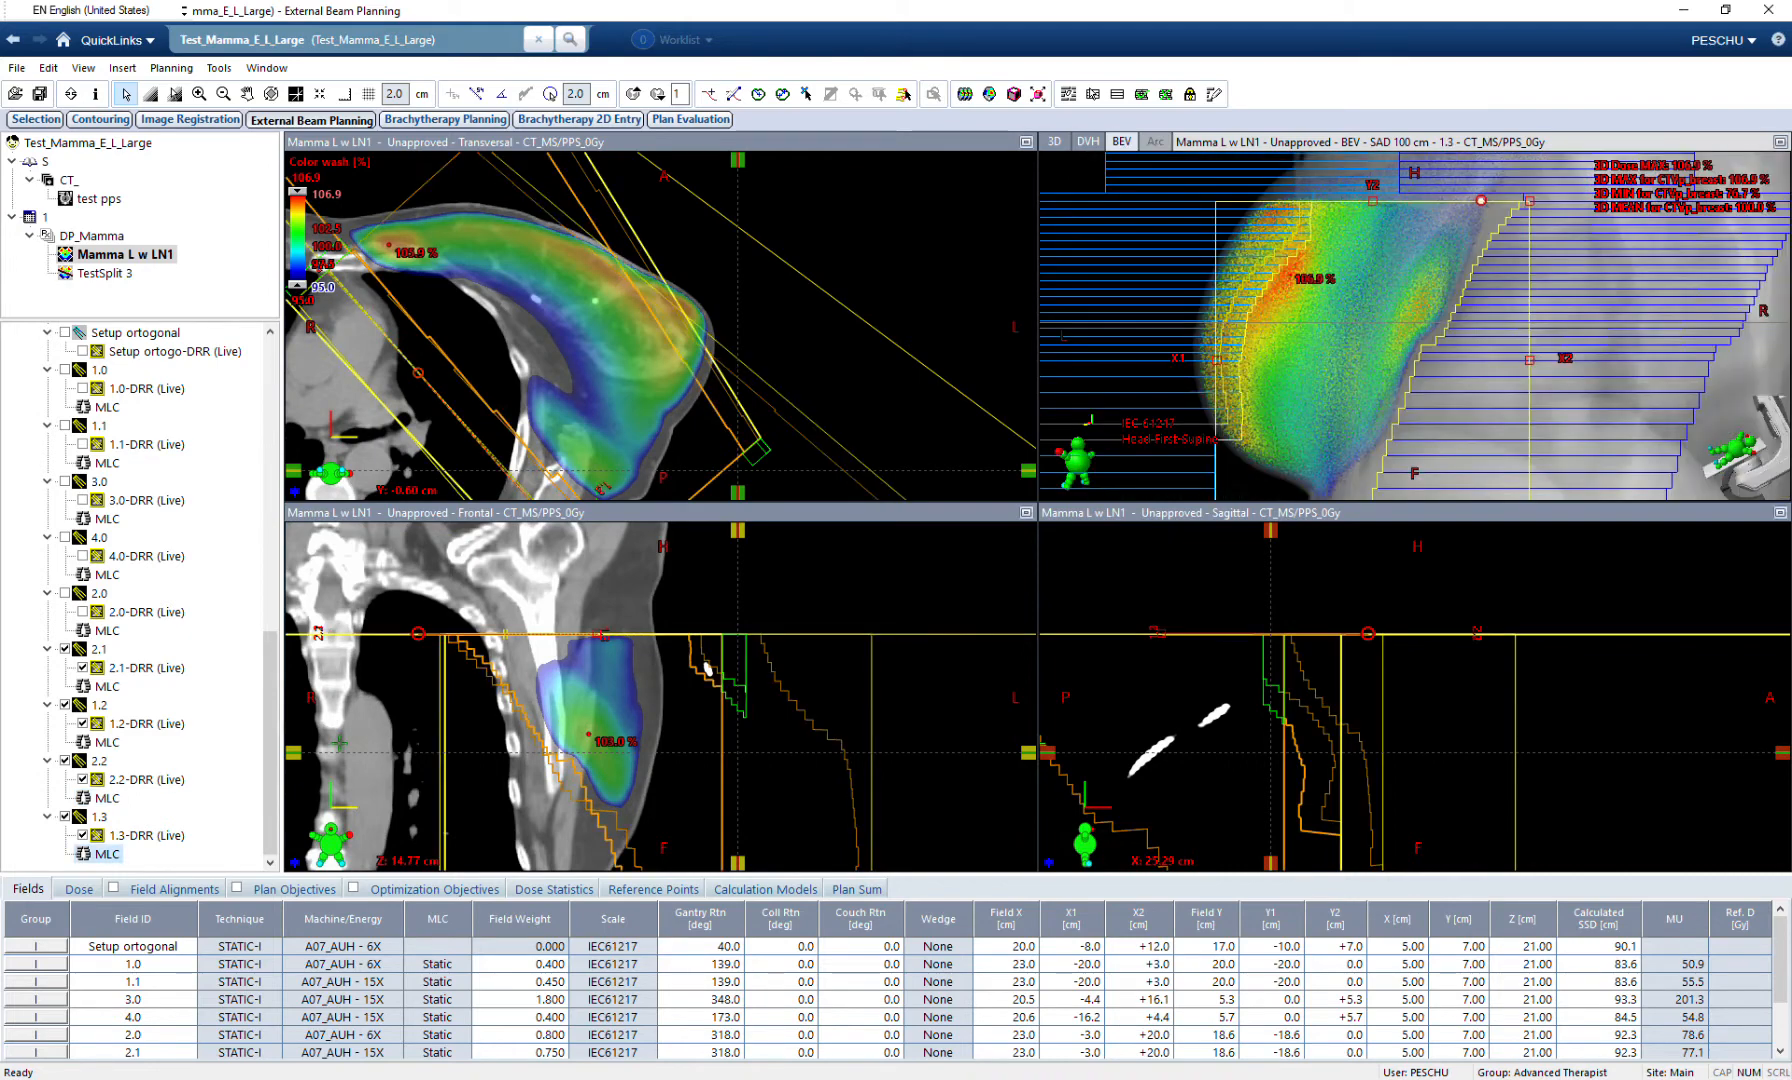
right_click(106, 812)
left_click(163, 291)
right_click(98, 816)
left_click(160, 297)
right_click(106, 809)
left_click(200, 310)
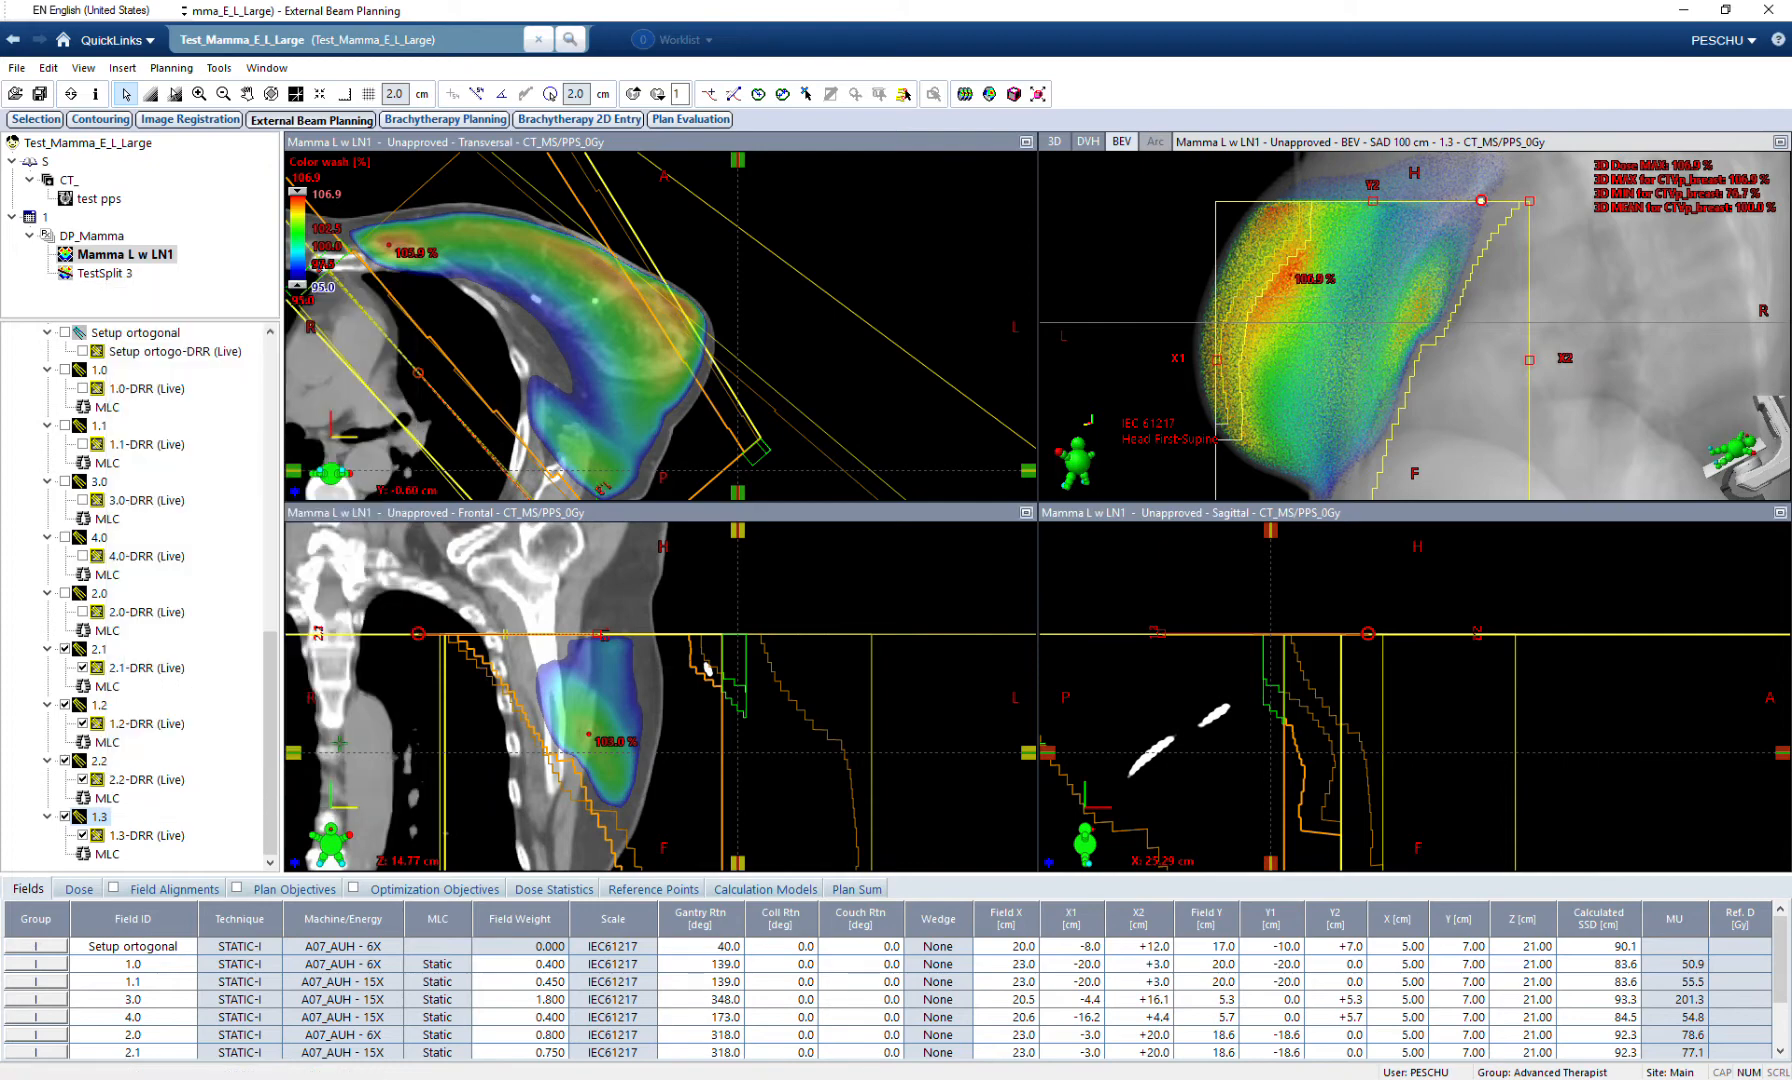
left_click(692, 189)
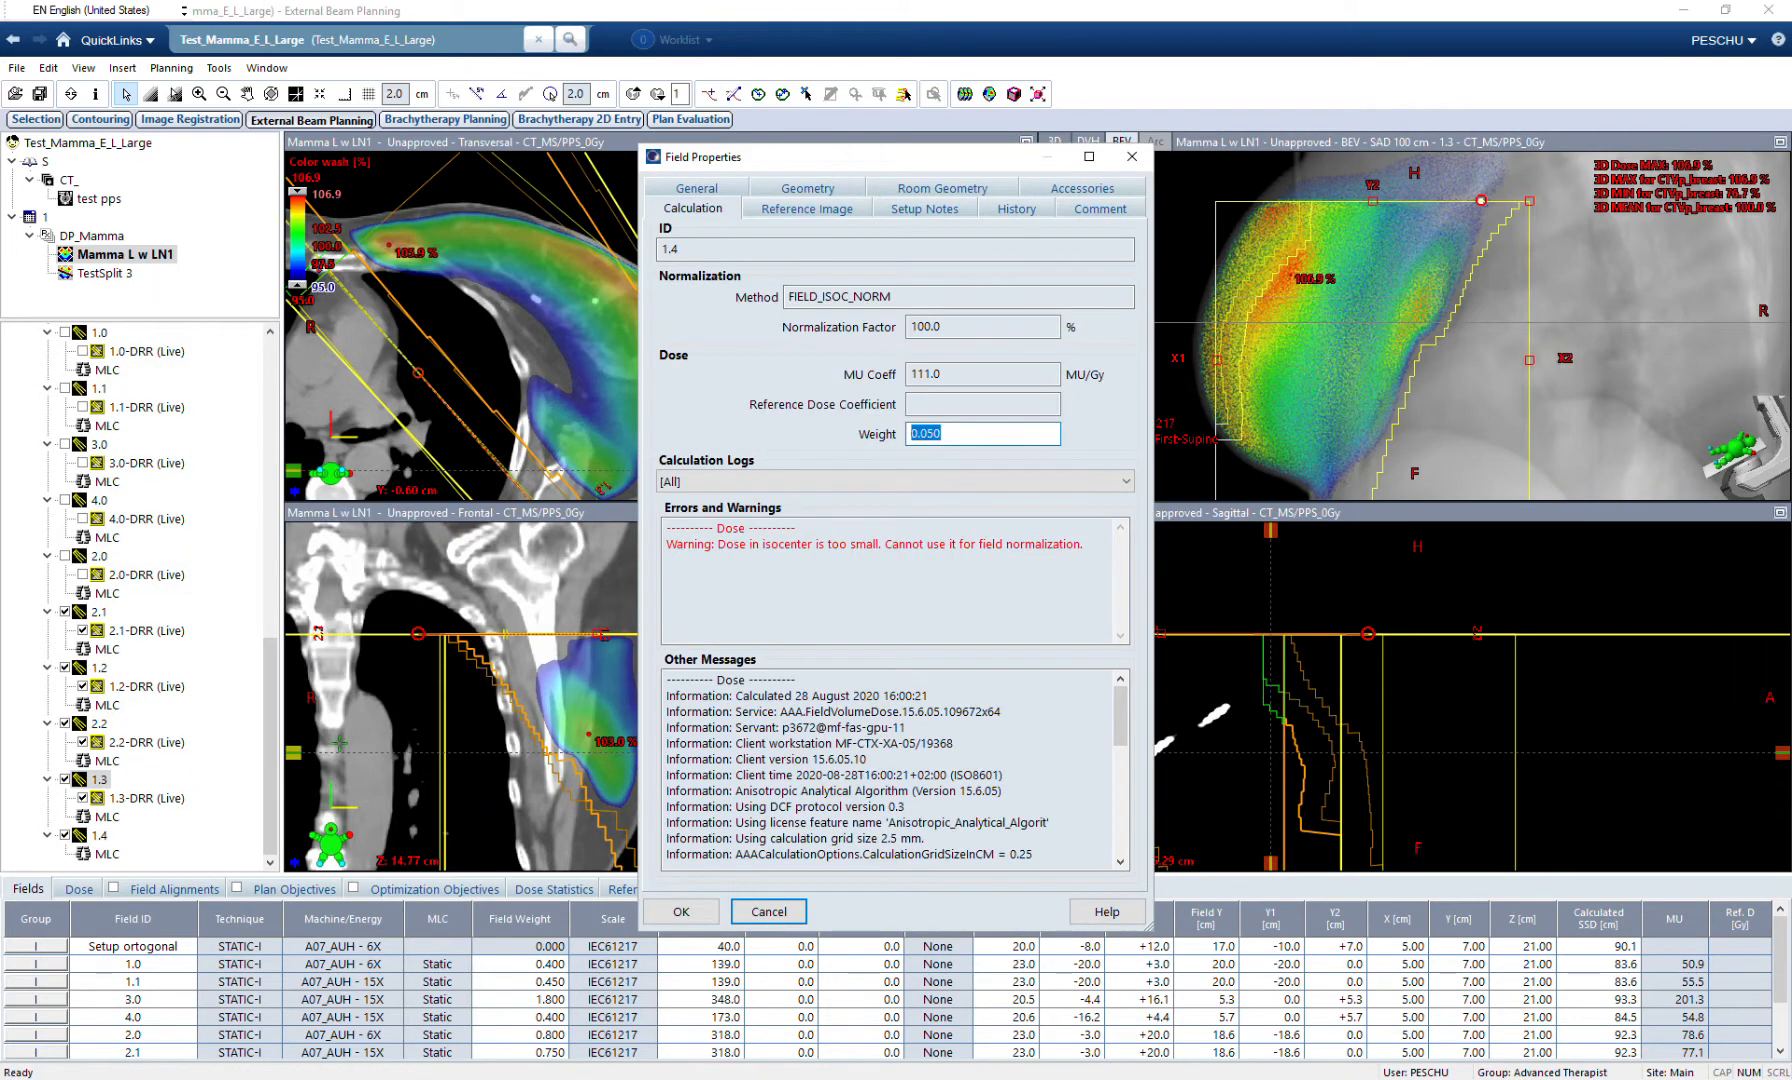
key("Return")
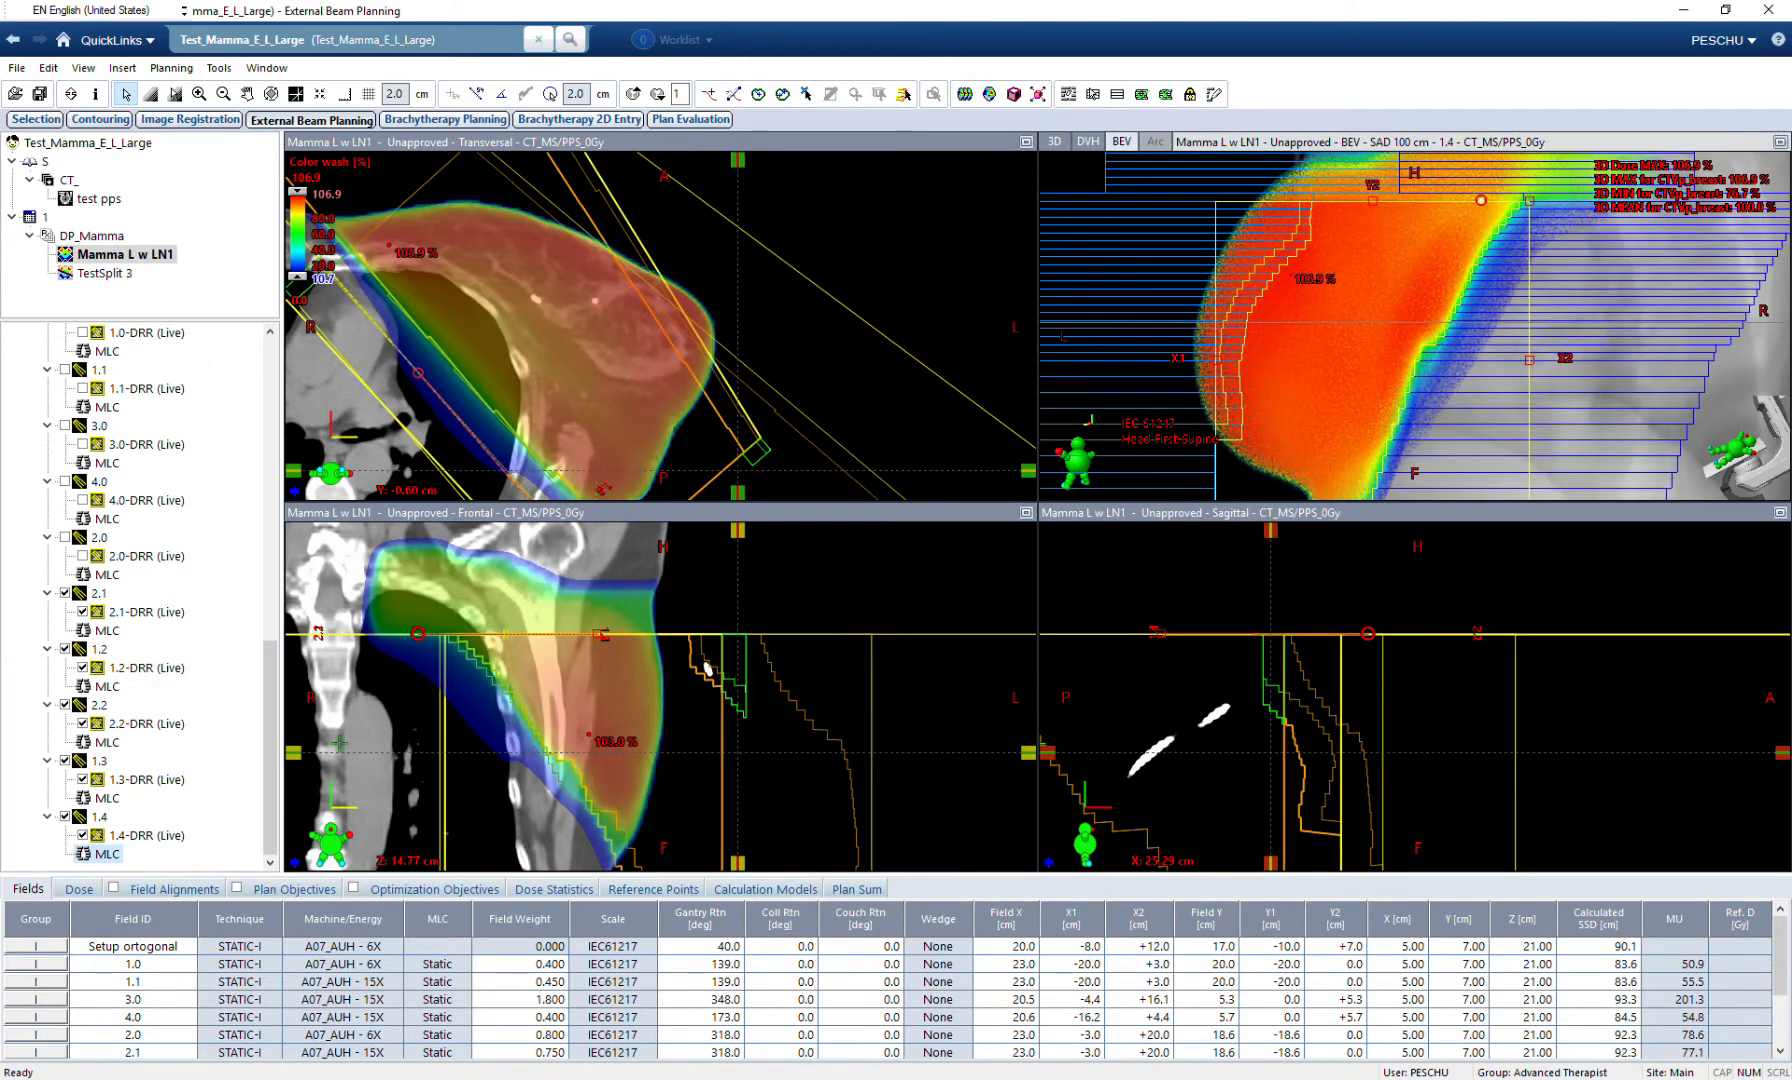
Set the color wash scale's lower end to 95% and enlarge field 1.4's beam's eye view to show the whole aperture.
left_click(301, 300)
key("Return")
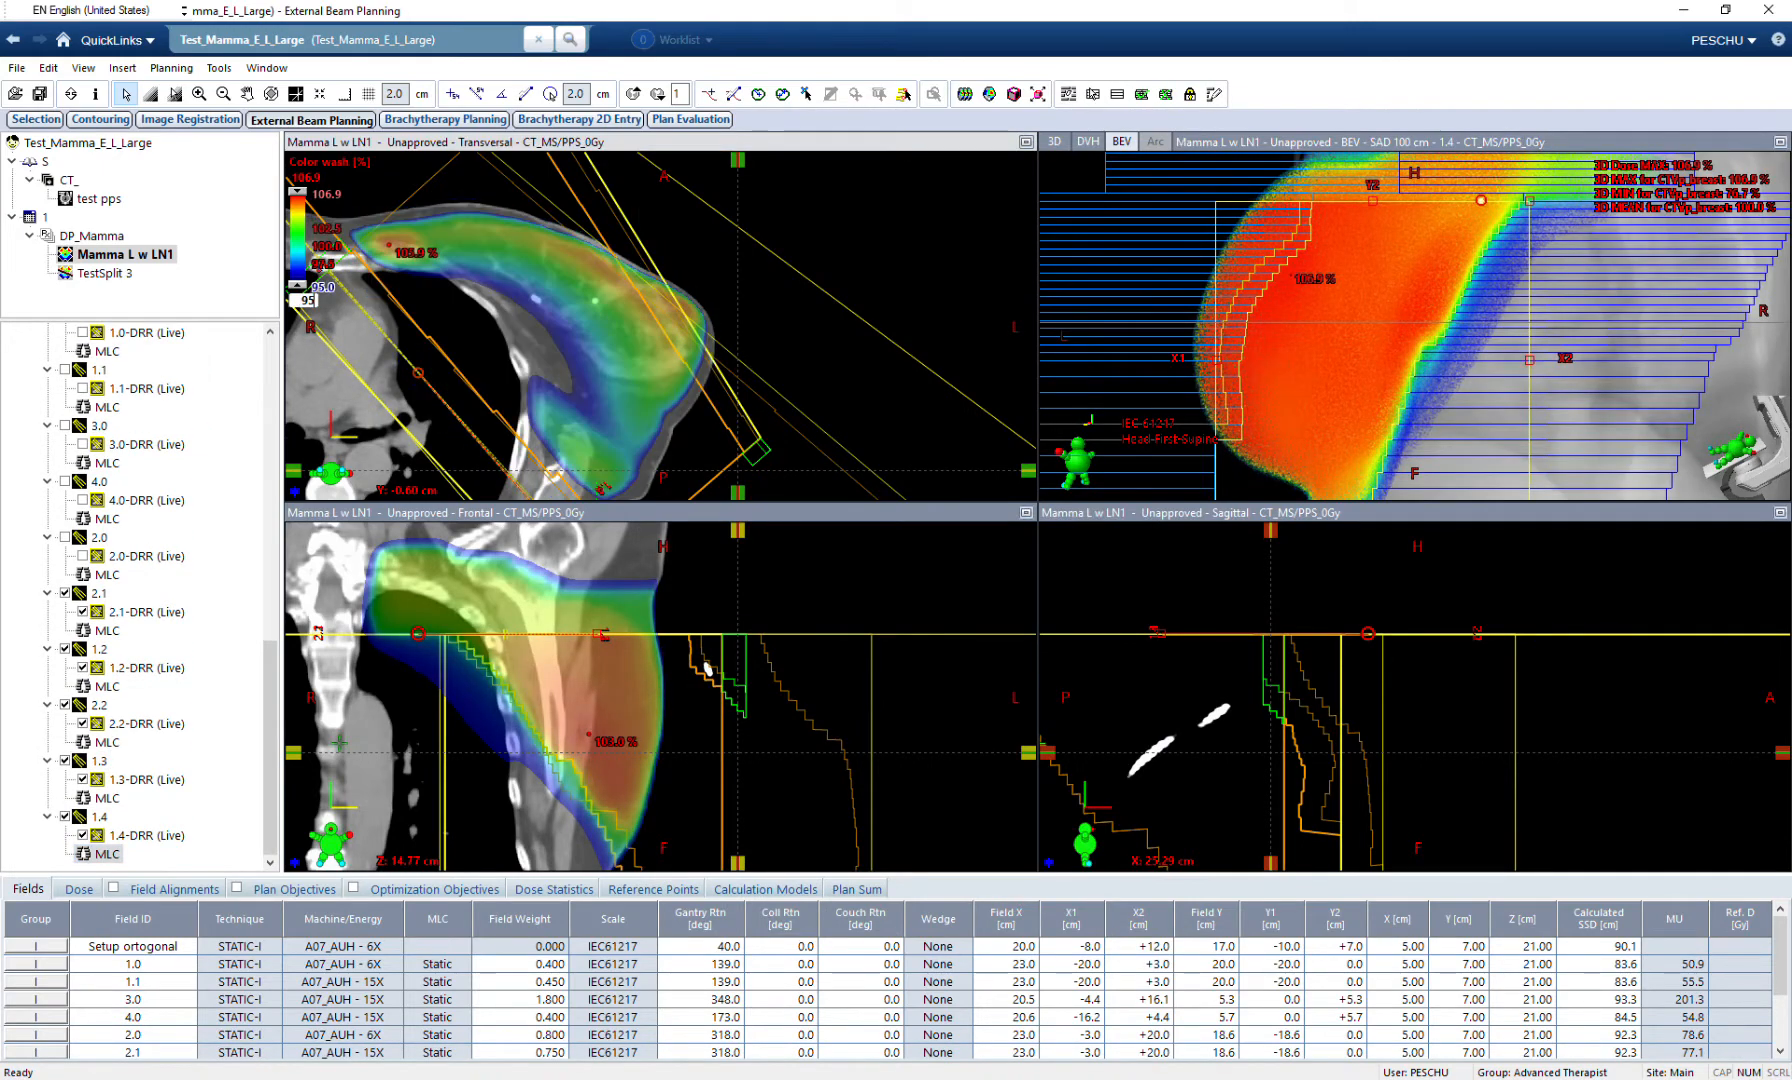
left_click(1780, 142)
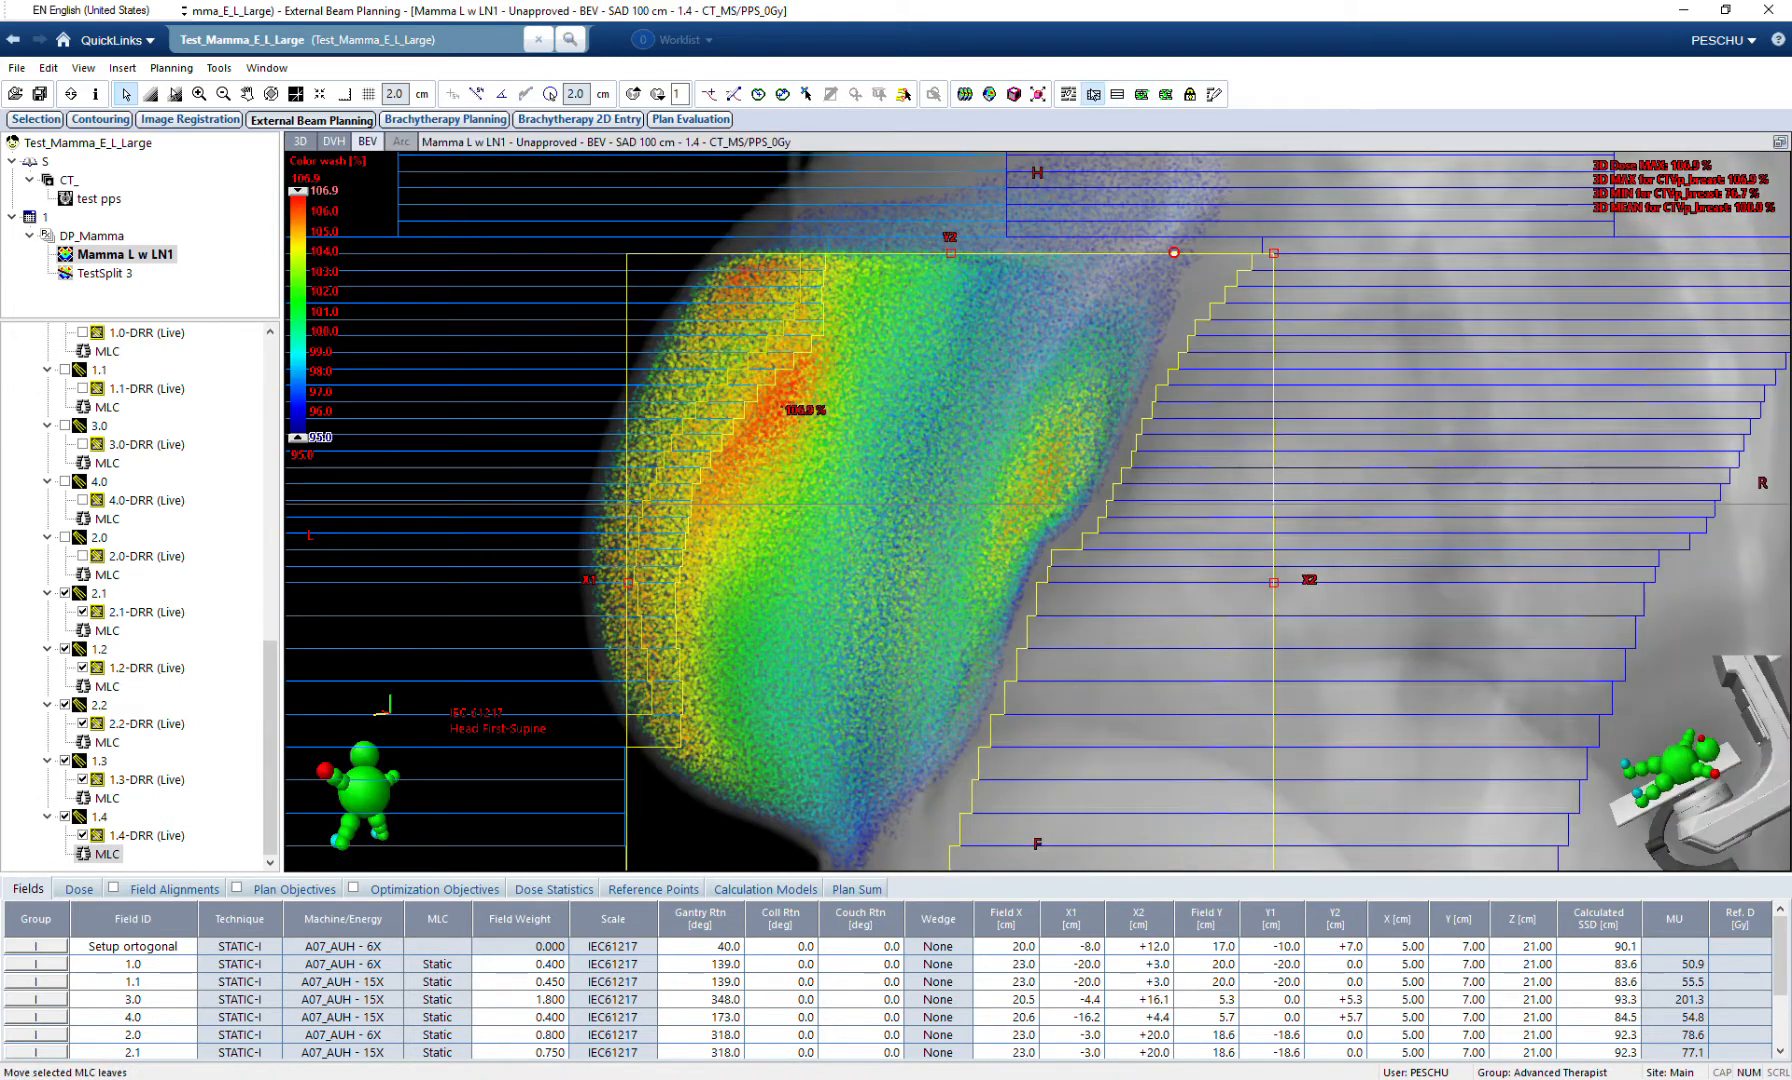
middle_click_drag(600, 600, 624, 545)
Refit field 1.4's outer MLC leaves to a hand-drawn line shielding the hot outer breast area, then restore the four-view layout.
left_click(600, 708, "shift")
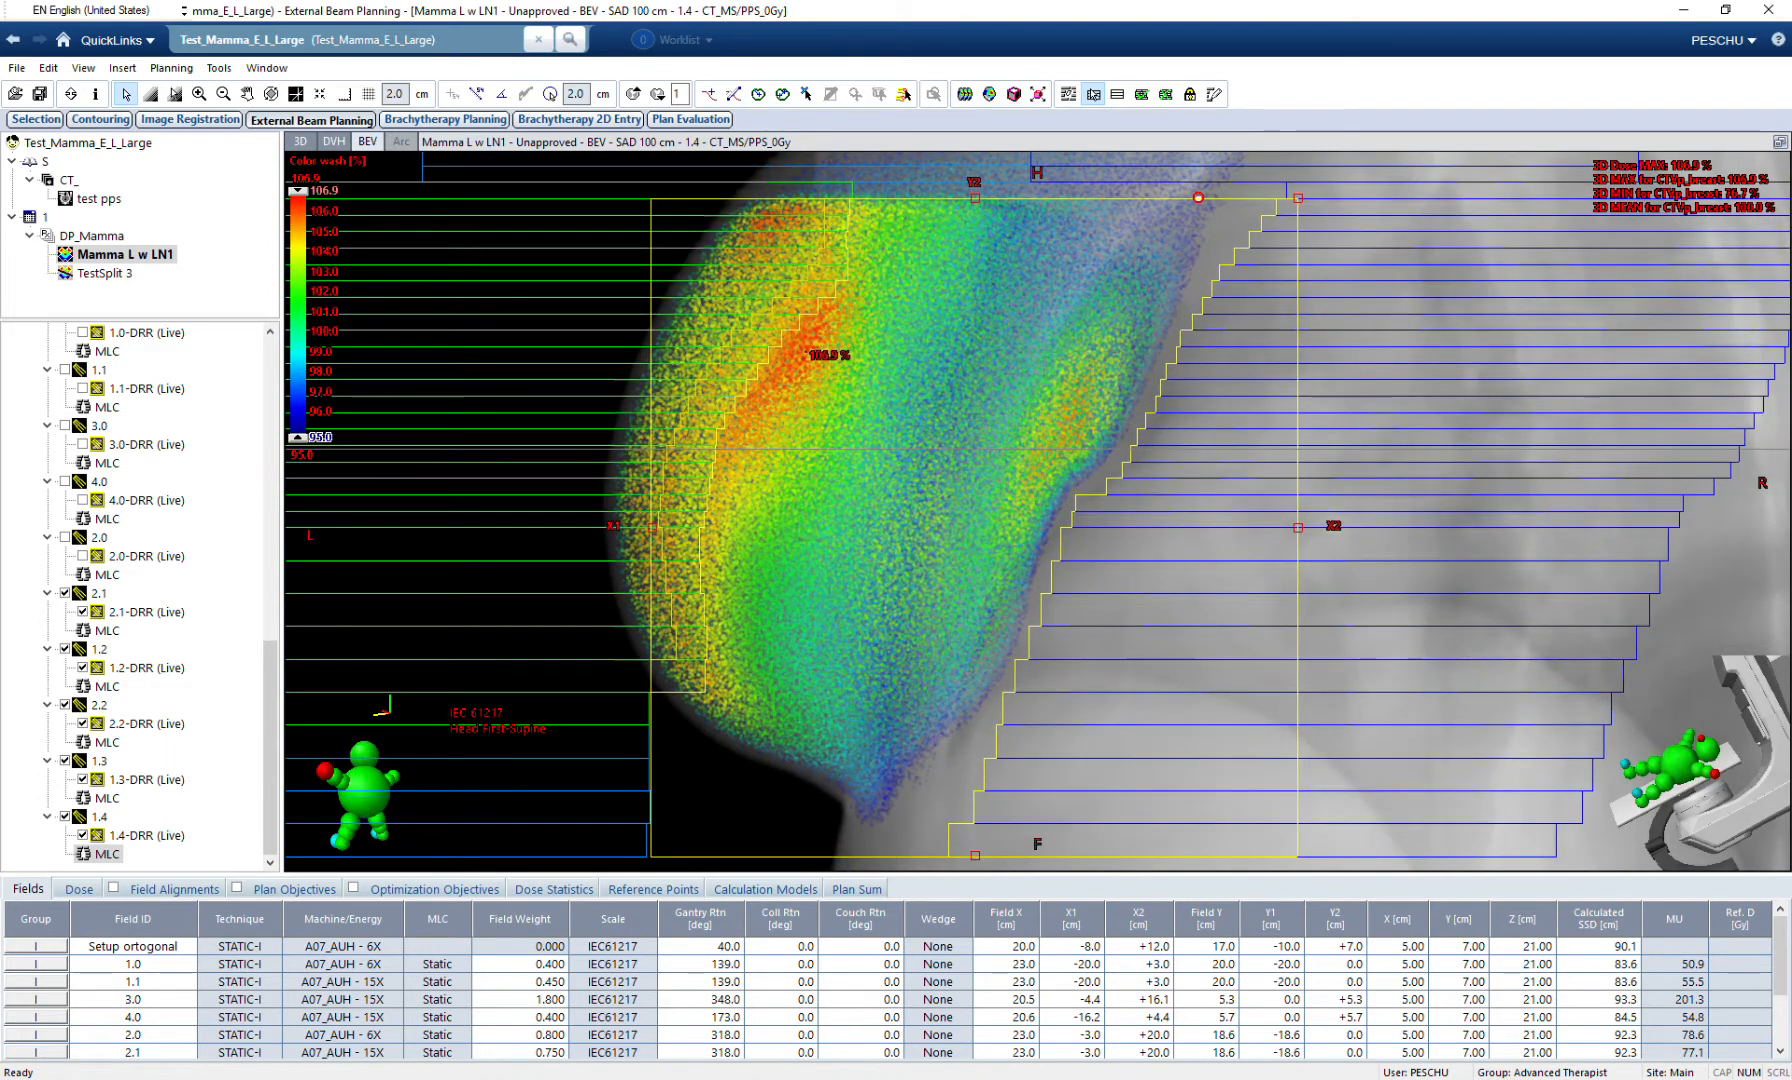
left_click(1214, 94)
left_click_drag(877, 182, 854, 290)
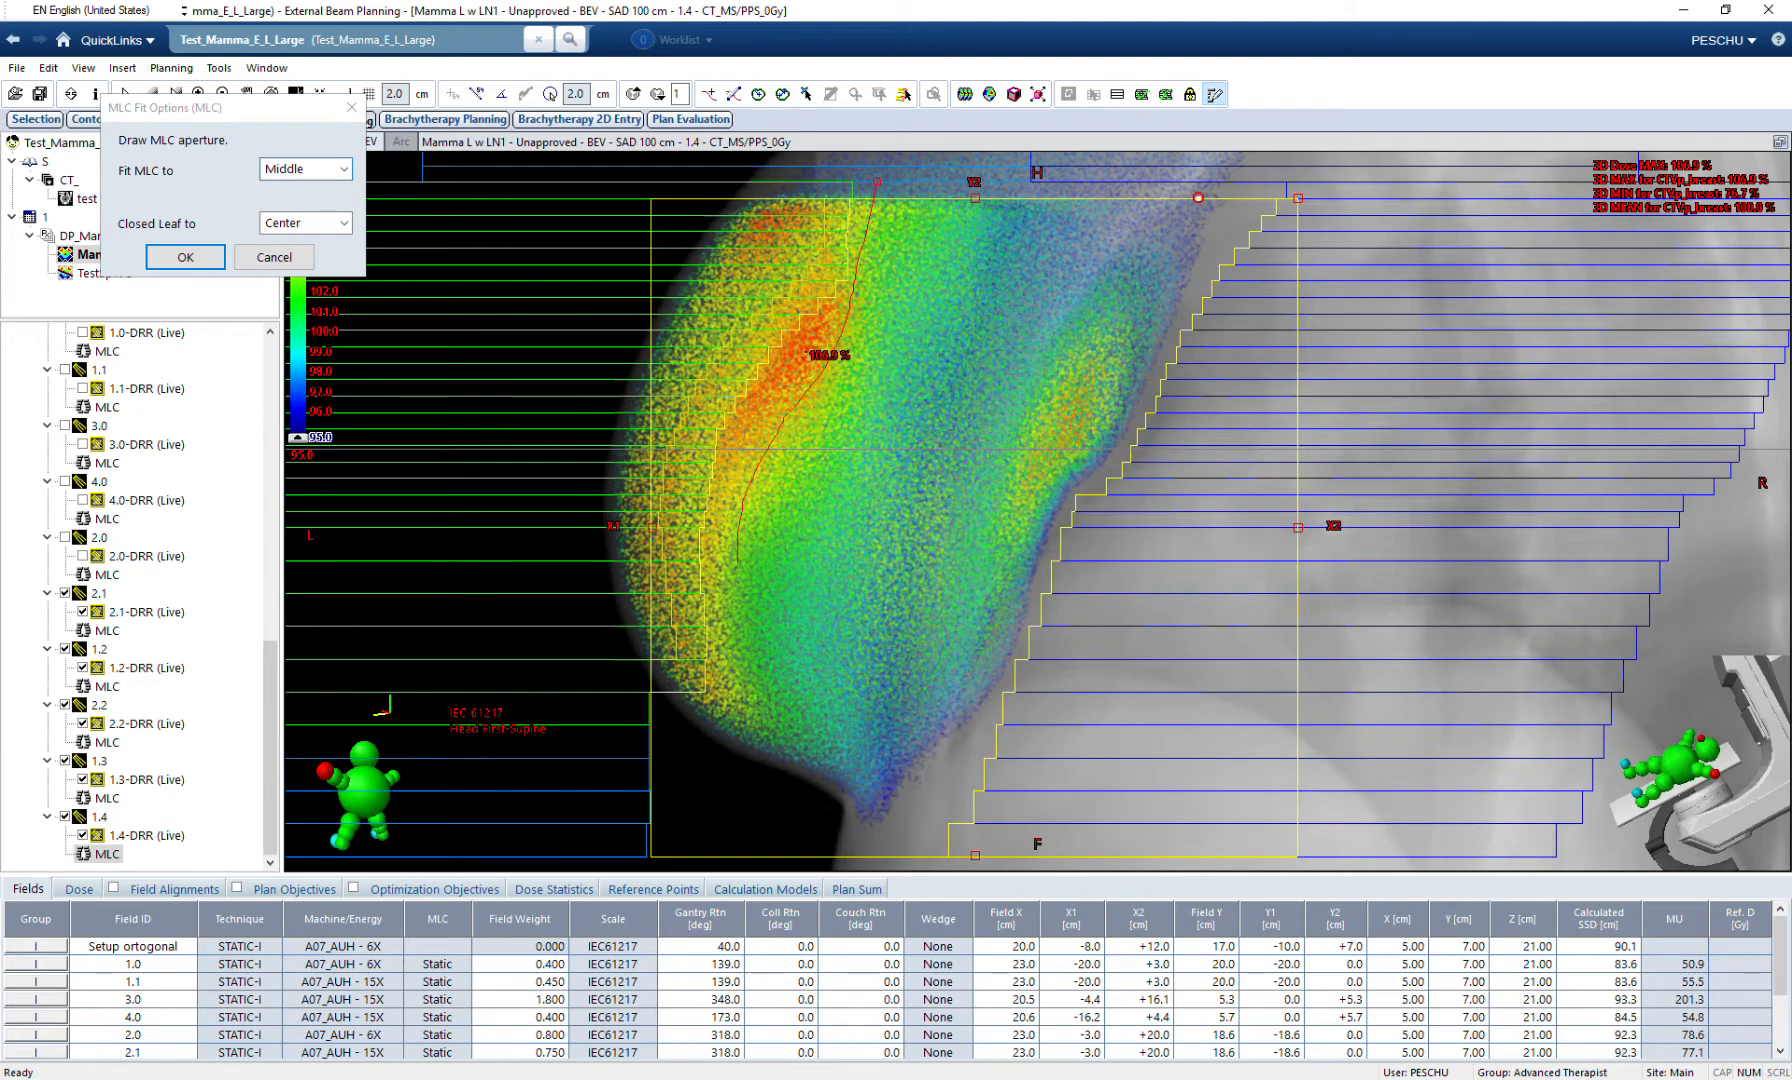
mouse_move(712, 740)
left_mouse_down()
mouse_move(852, 646)
mouse_move(892, 246)
left_mouse_up()
left_click(186, 257)
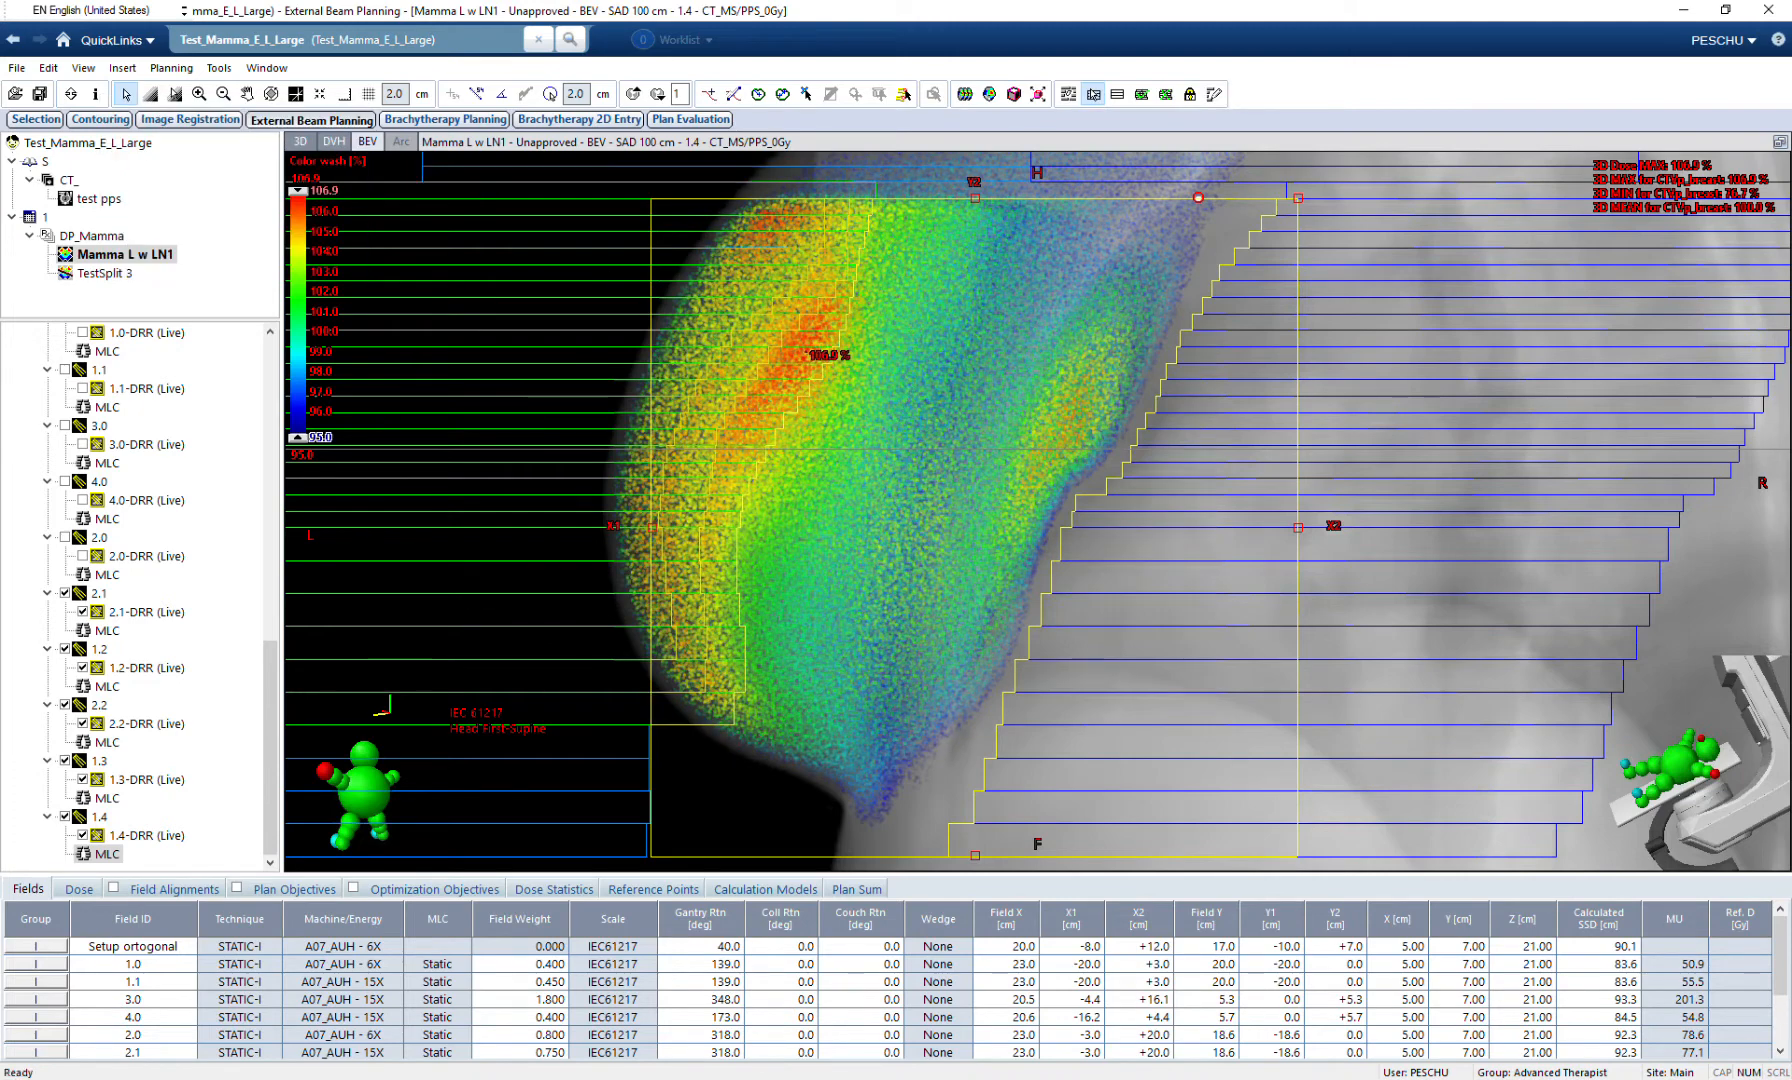
left_click(1780, 142)
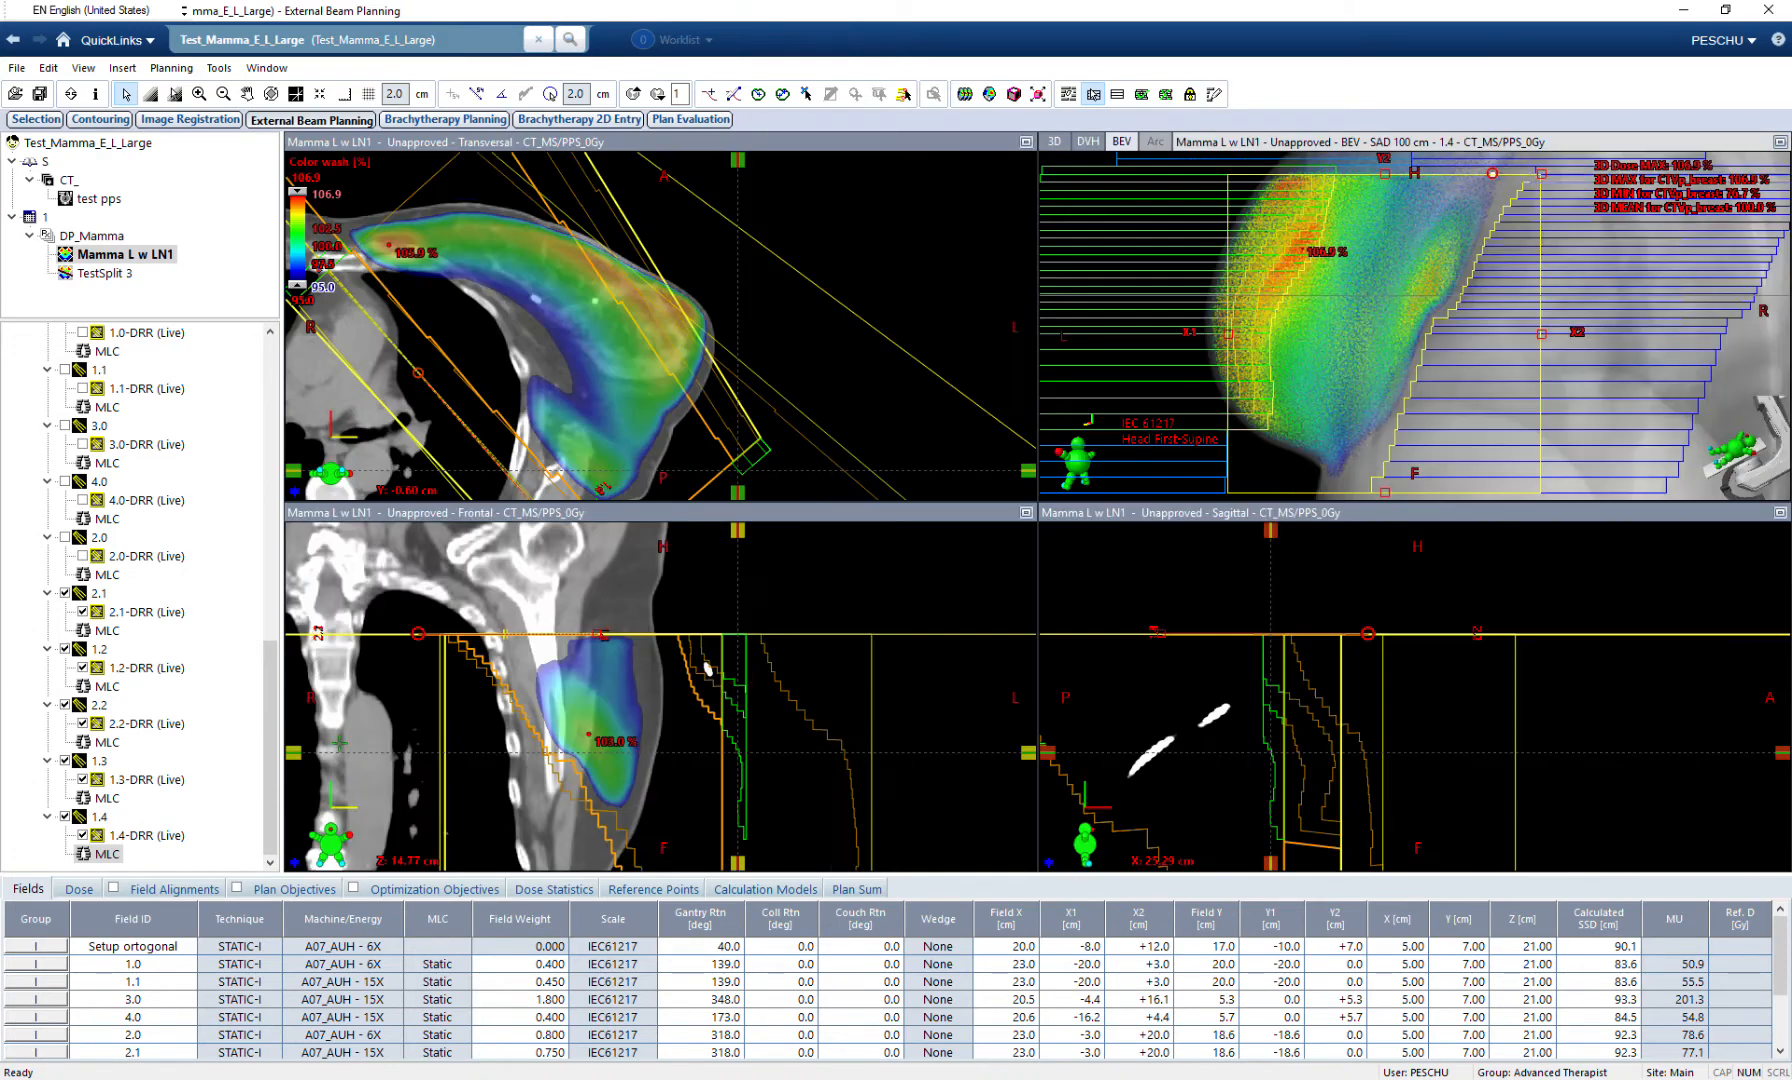
Raise the color wash's lower limit to 103.3% and examine the remaining high-dose areas through the transversal slices.
scroll(660, 326, "down", 2)
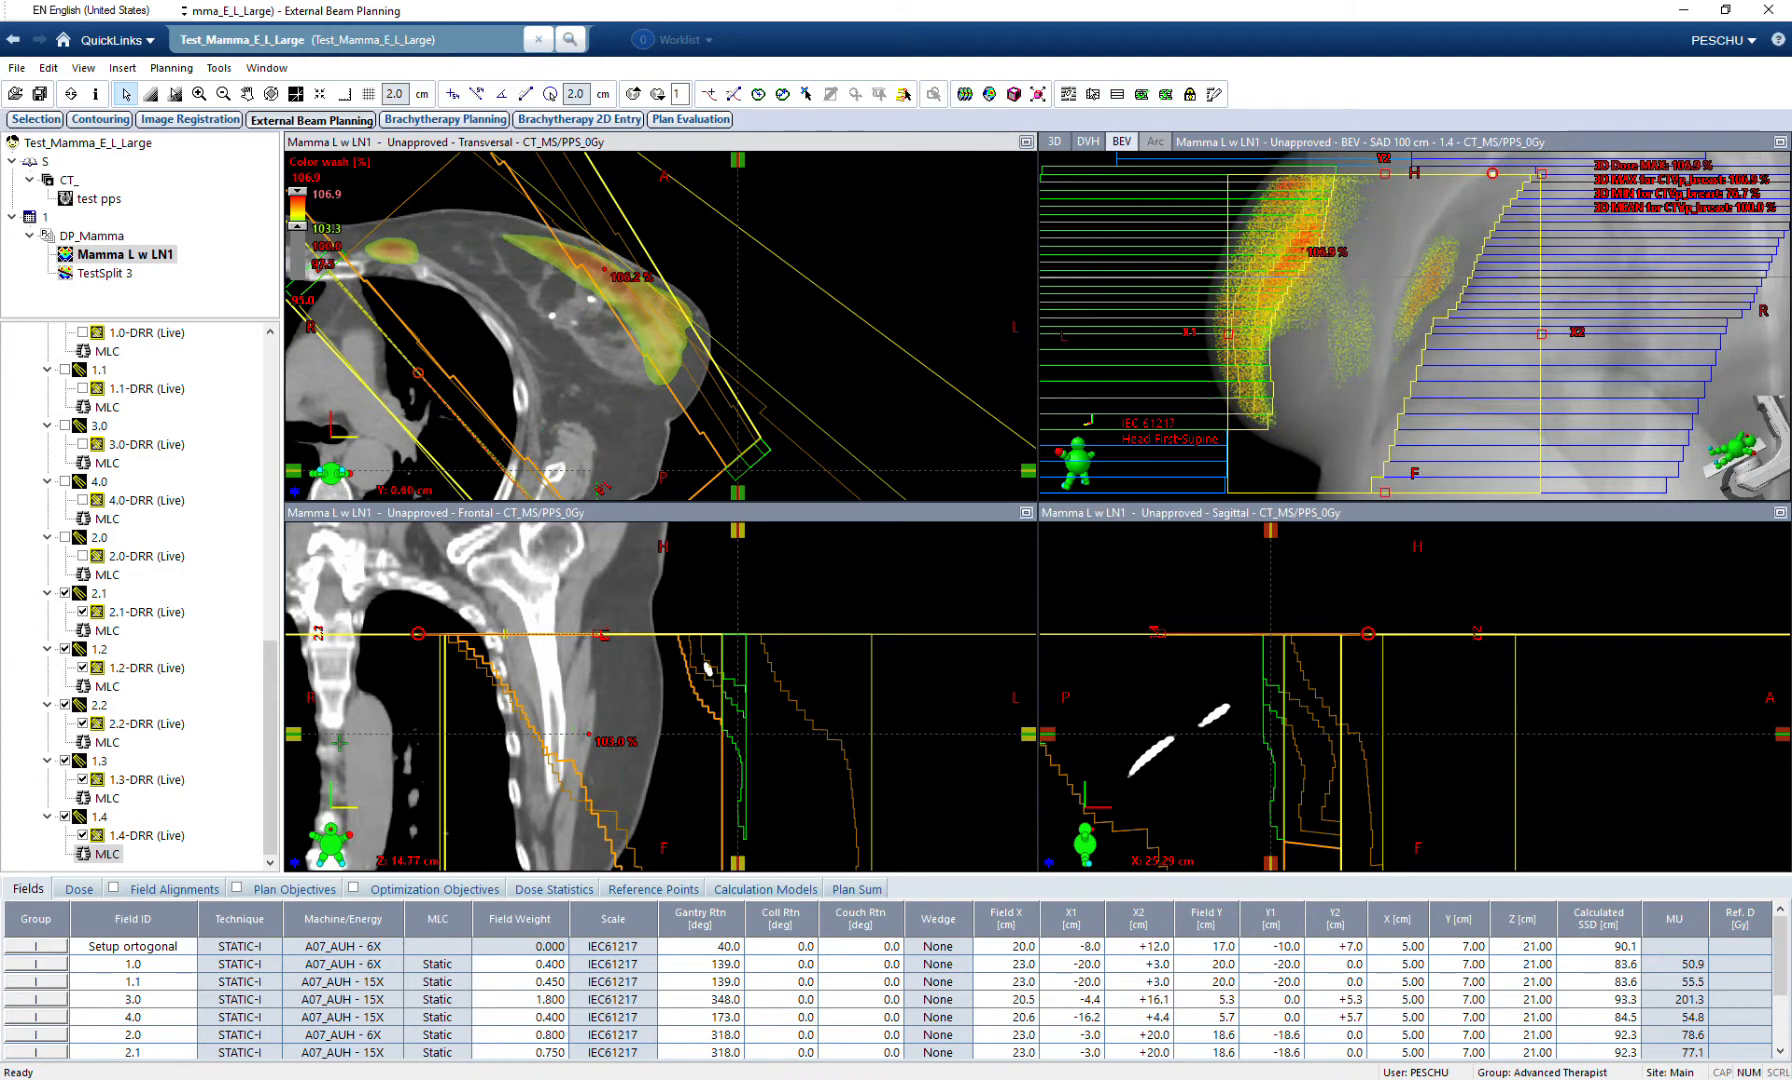
scroll(701, 463, "down", 10)
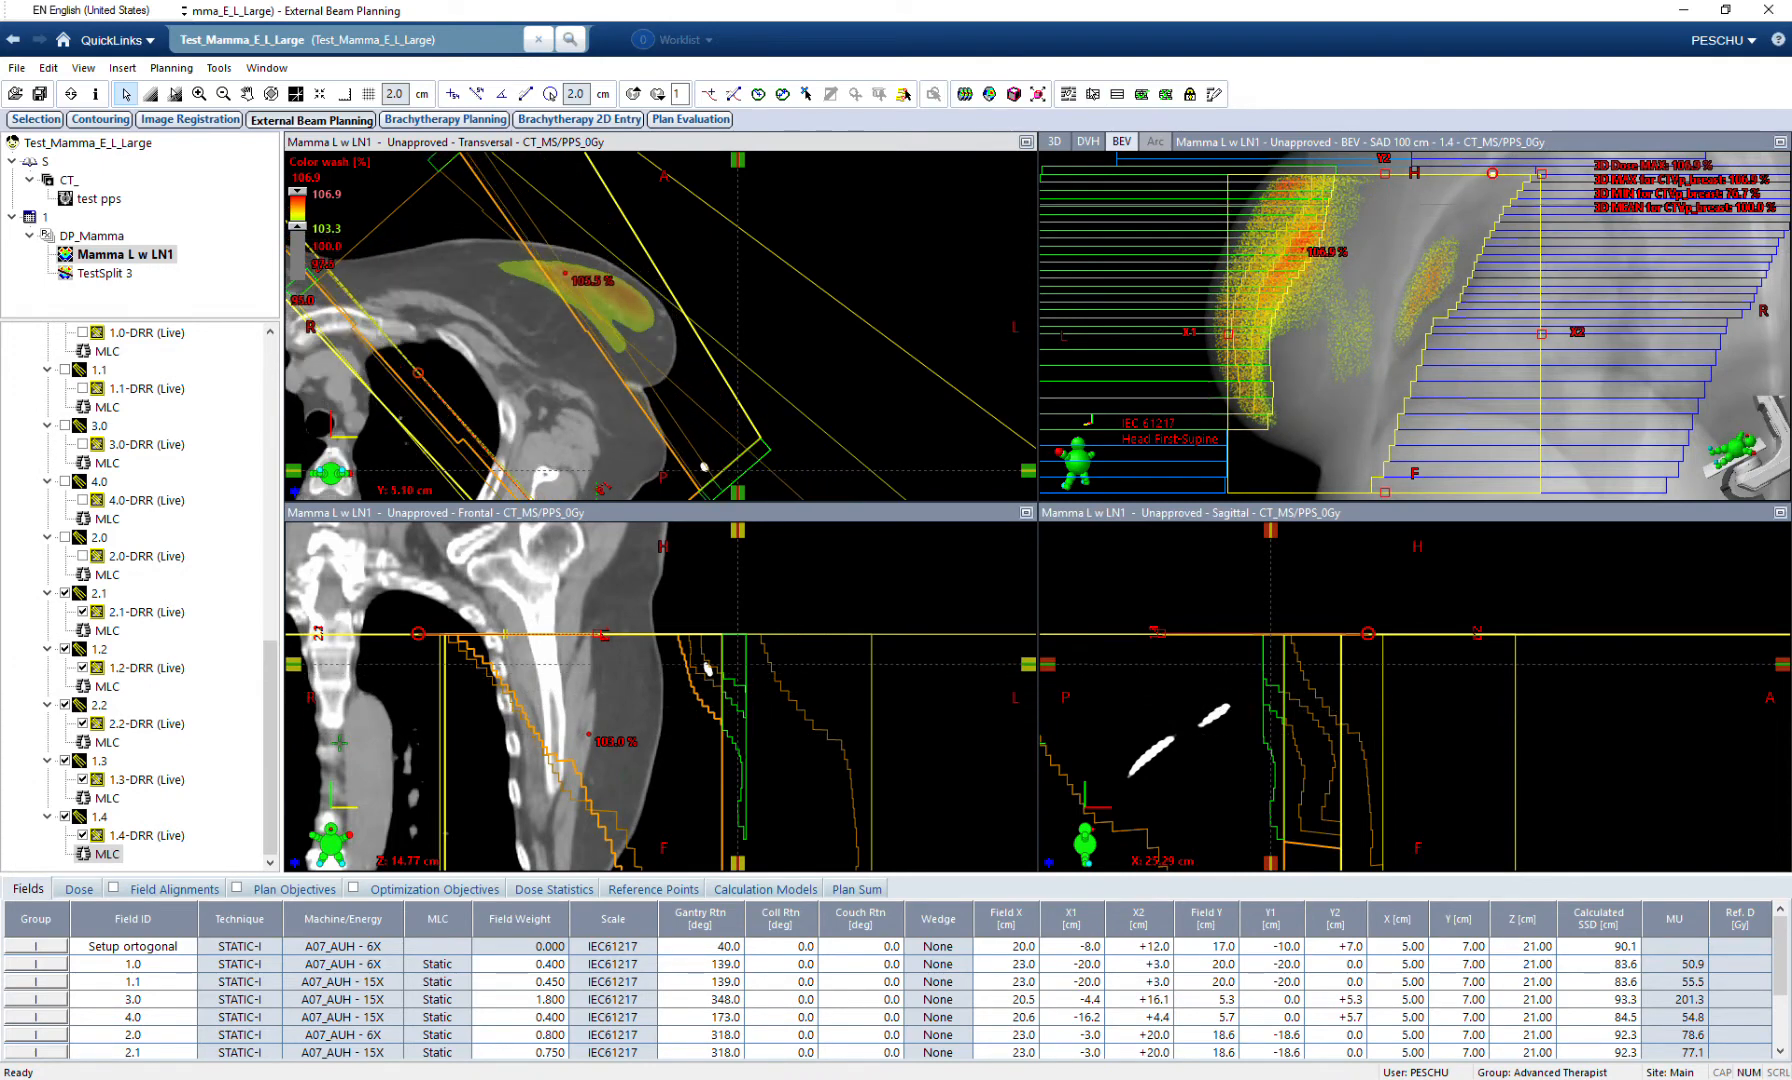
scroll(701, 463, "up", 8)
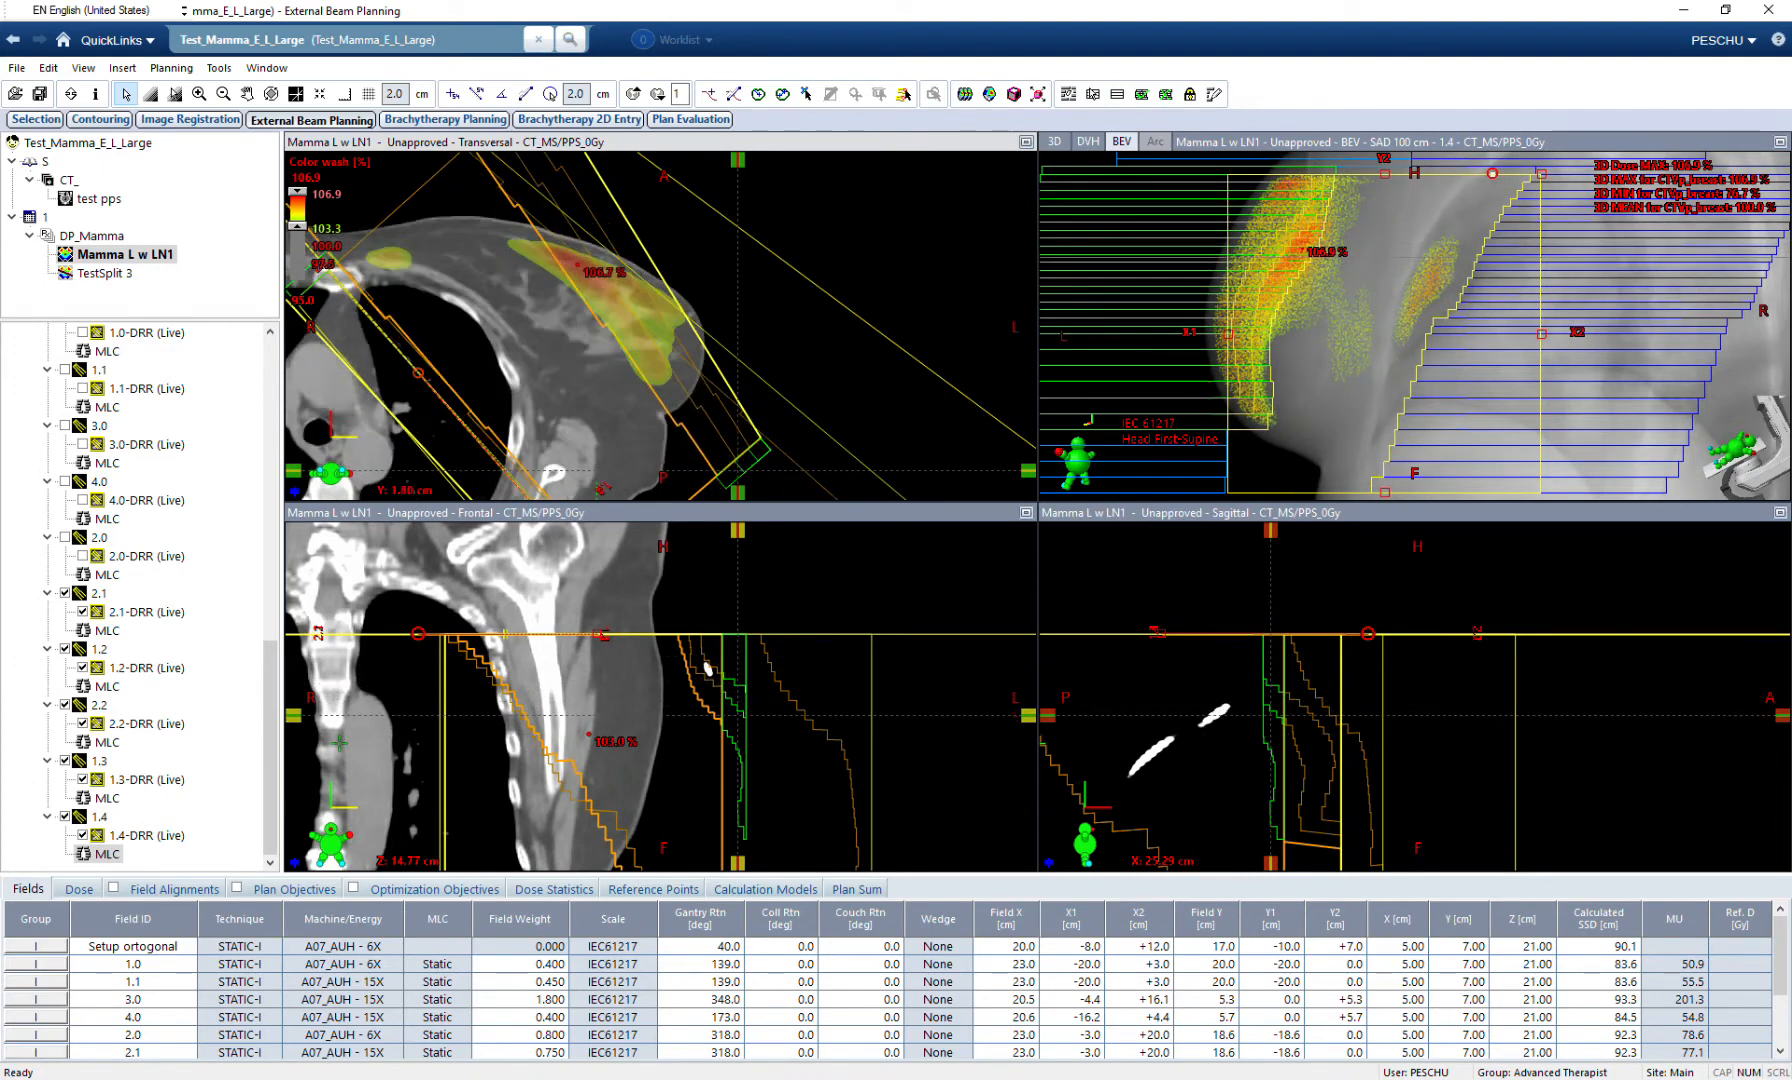
scroll(701, 463, "up", 5)
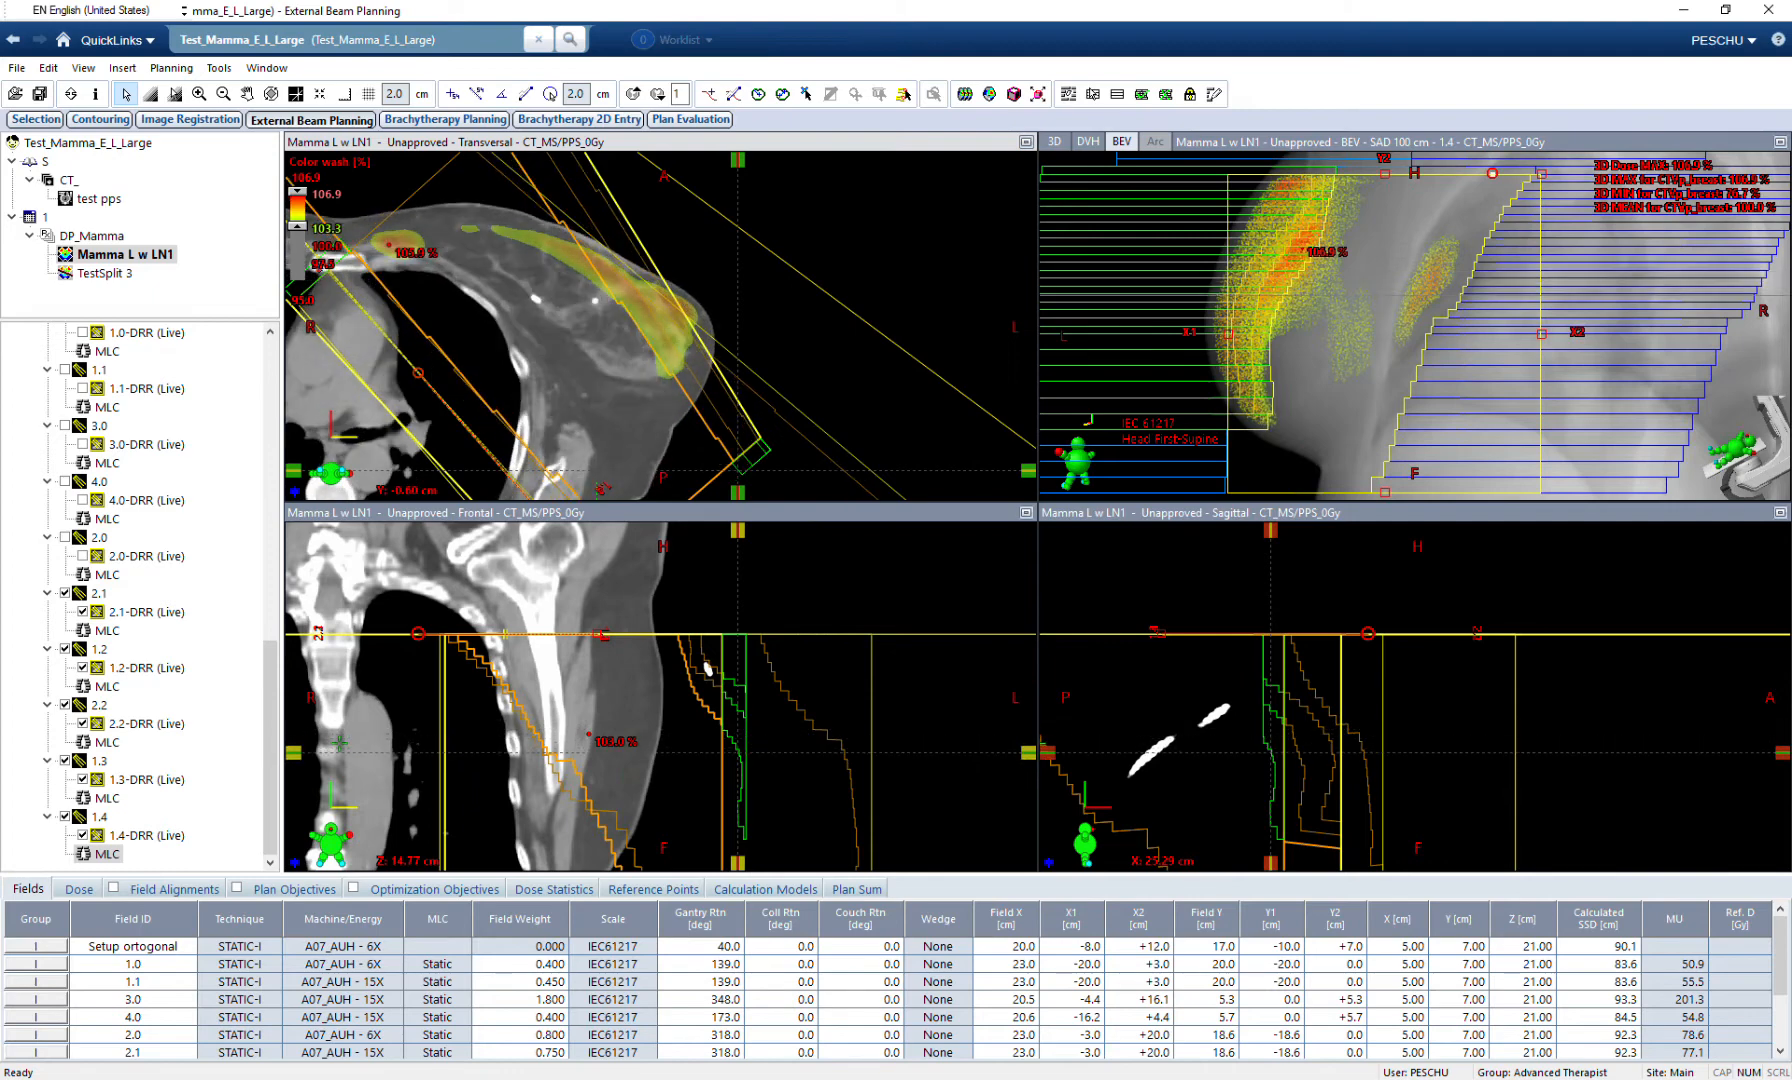
scroll(701, 463, "down", 4)
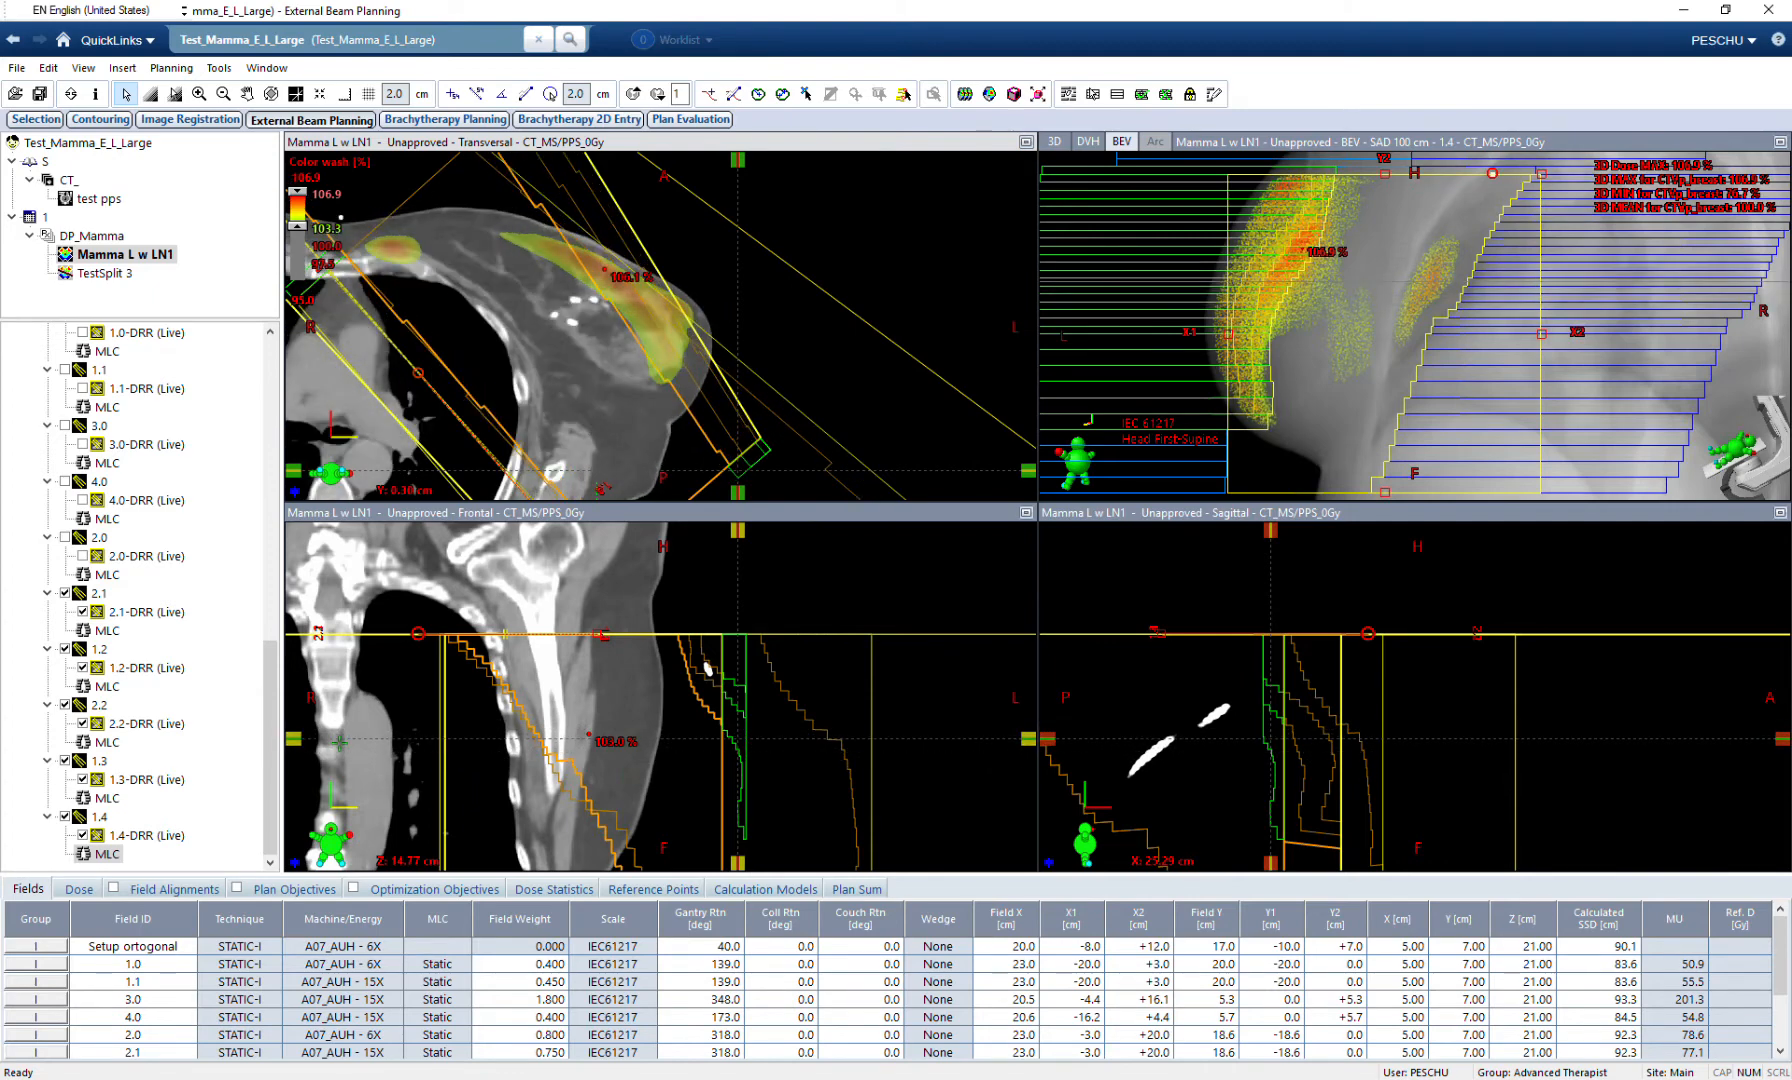
scroll(701, 463, "up", 2)
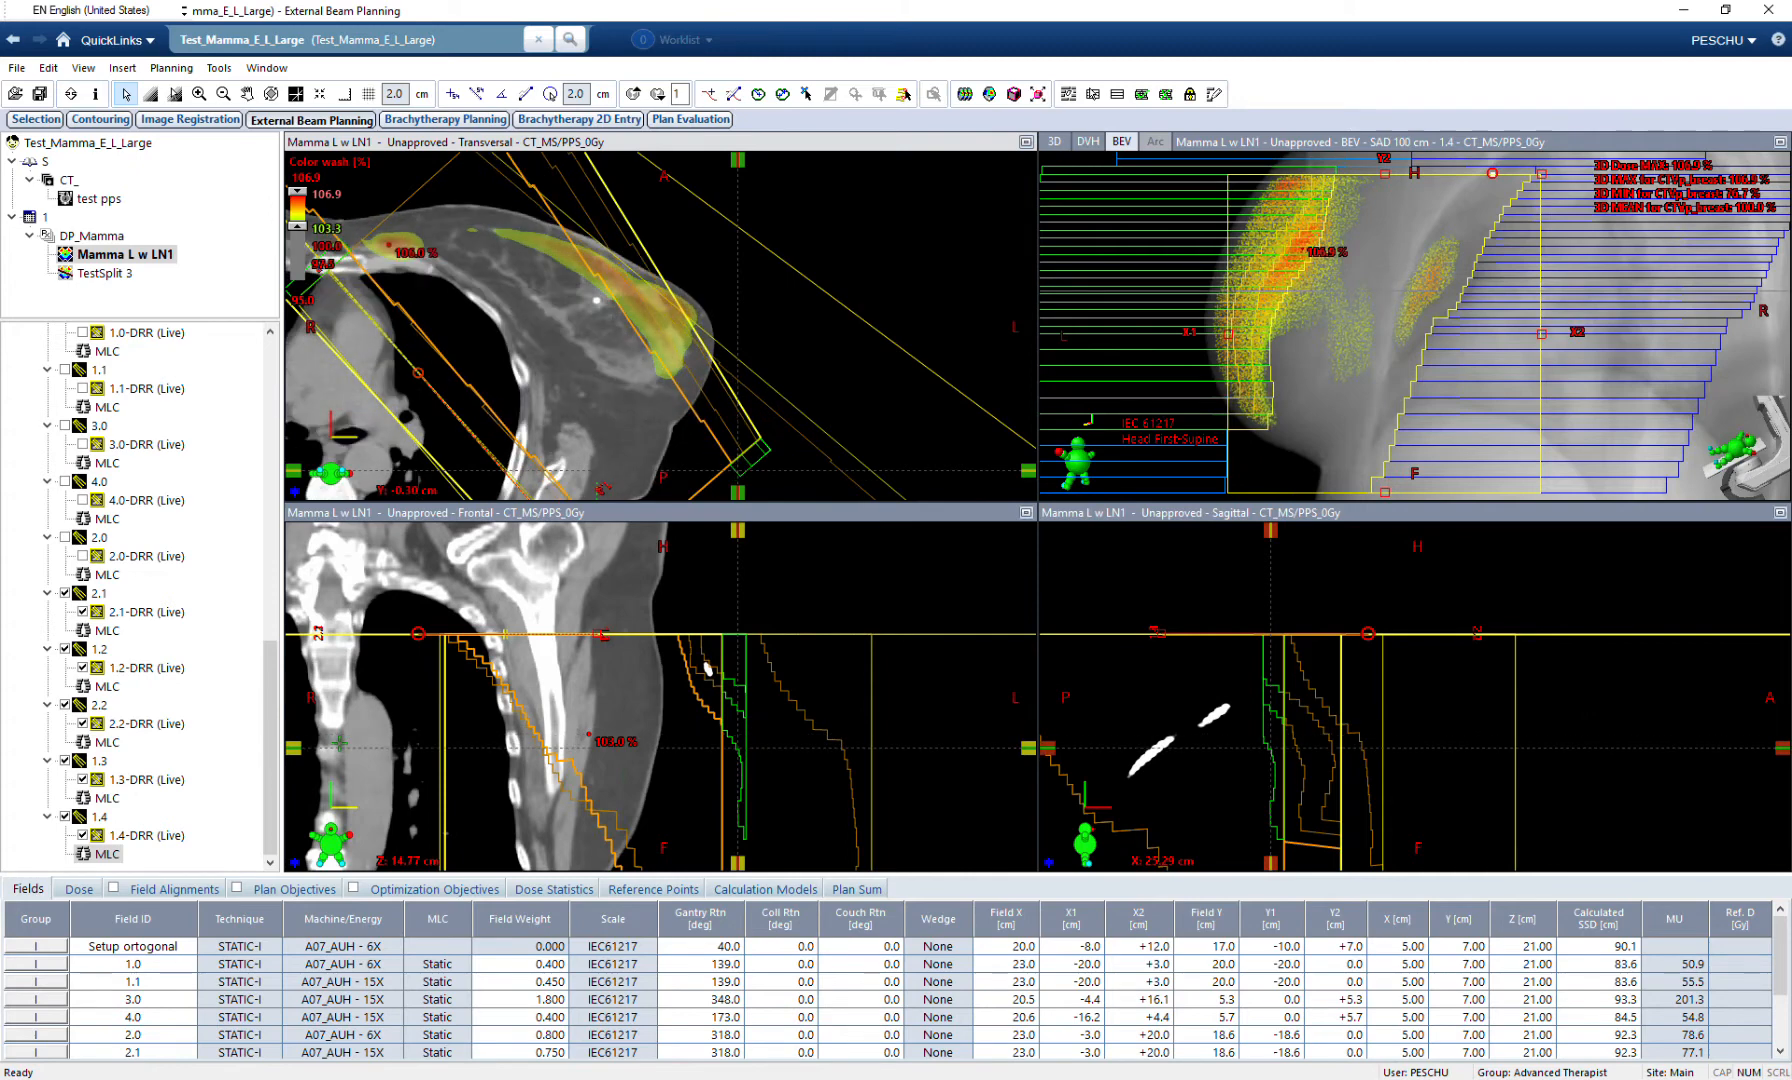
Set field 1.4's weight to 0.05 and recalculate the plan dose.
scroll(520, 1035, "down", 2)
left_click(520, 1035)
type("0.05")
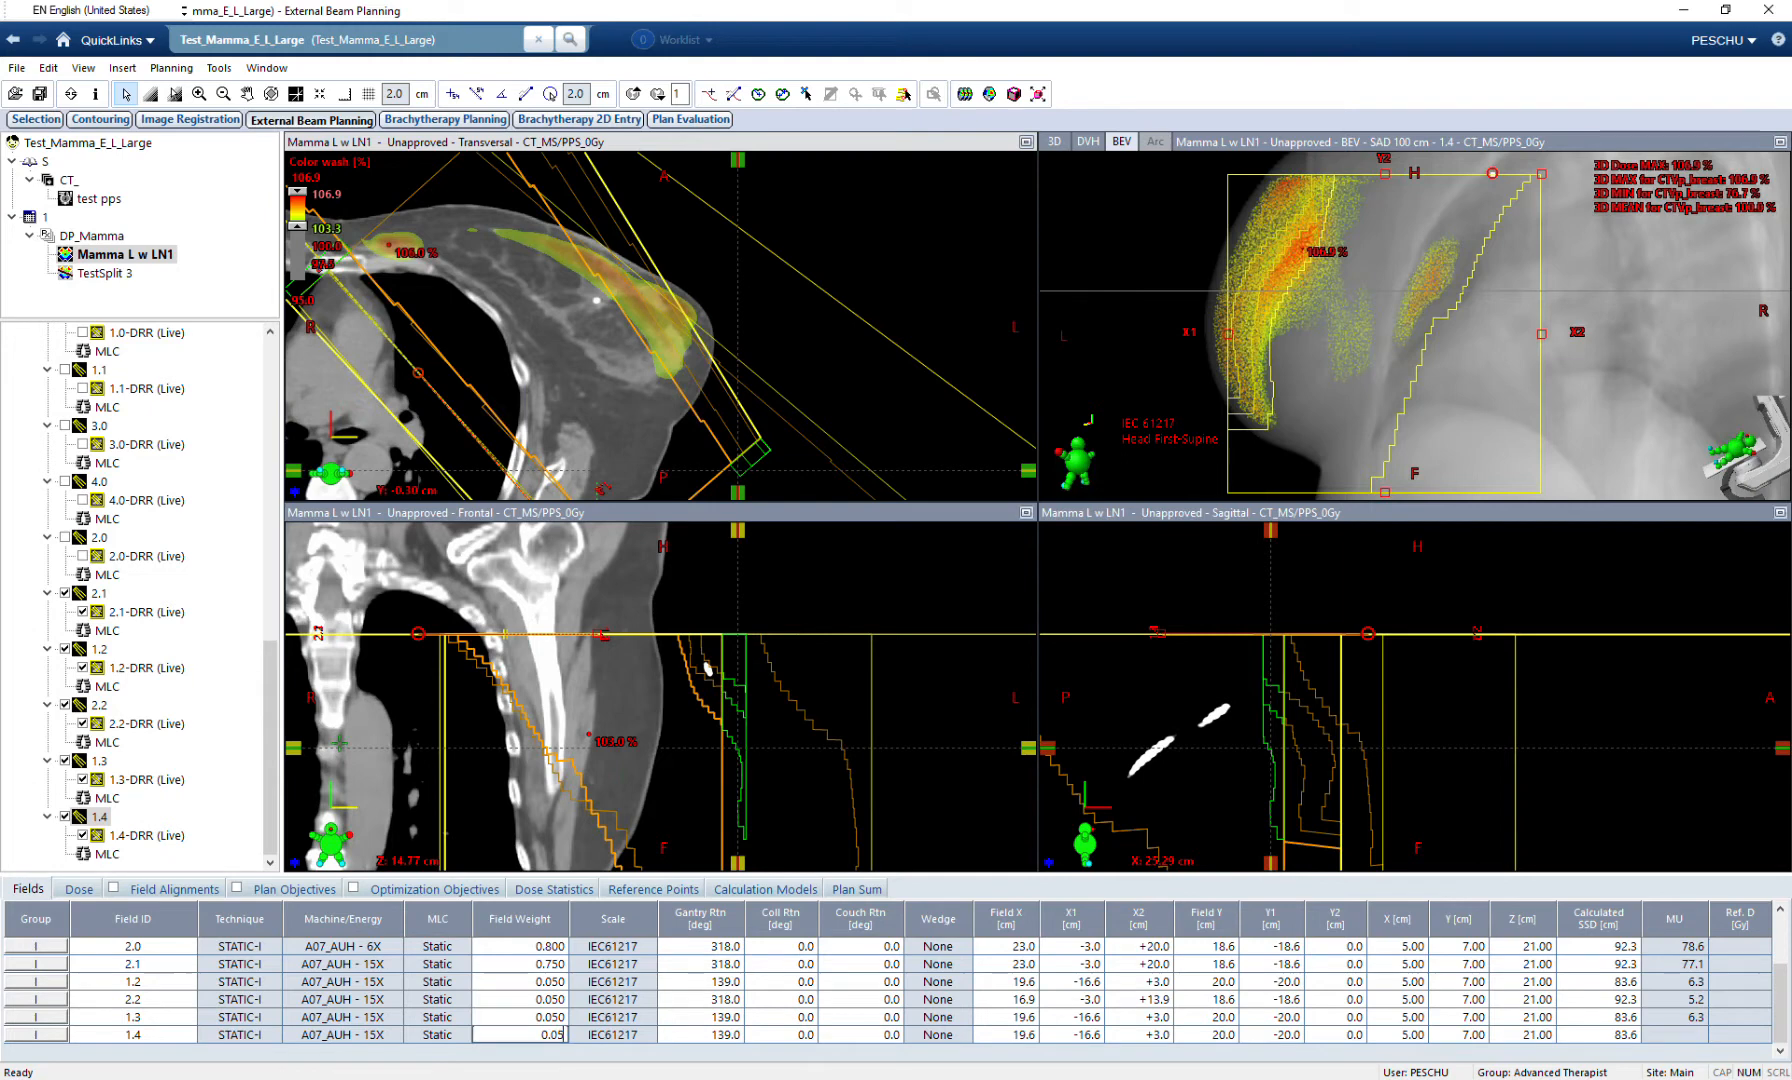
key("Return")
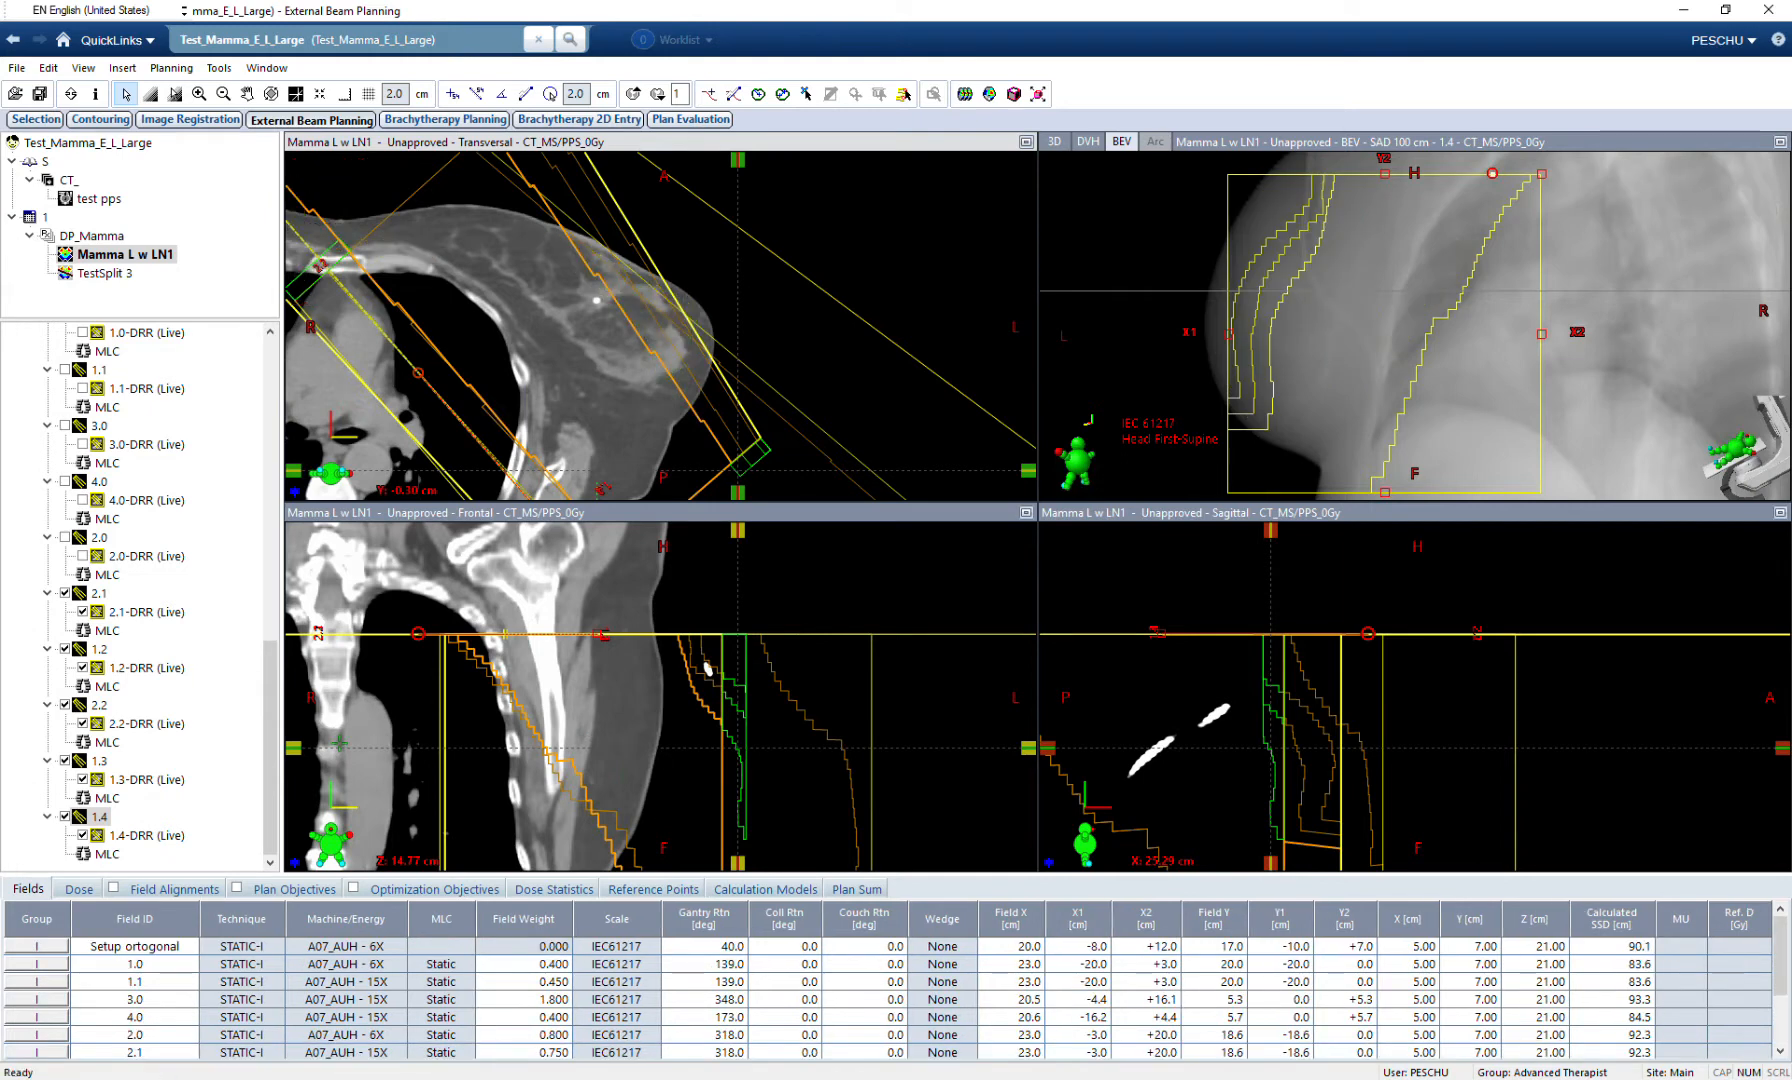
scroll(530, 1020, "down", 2)
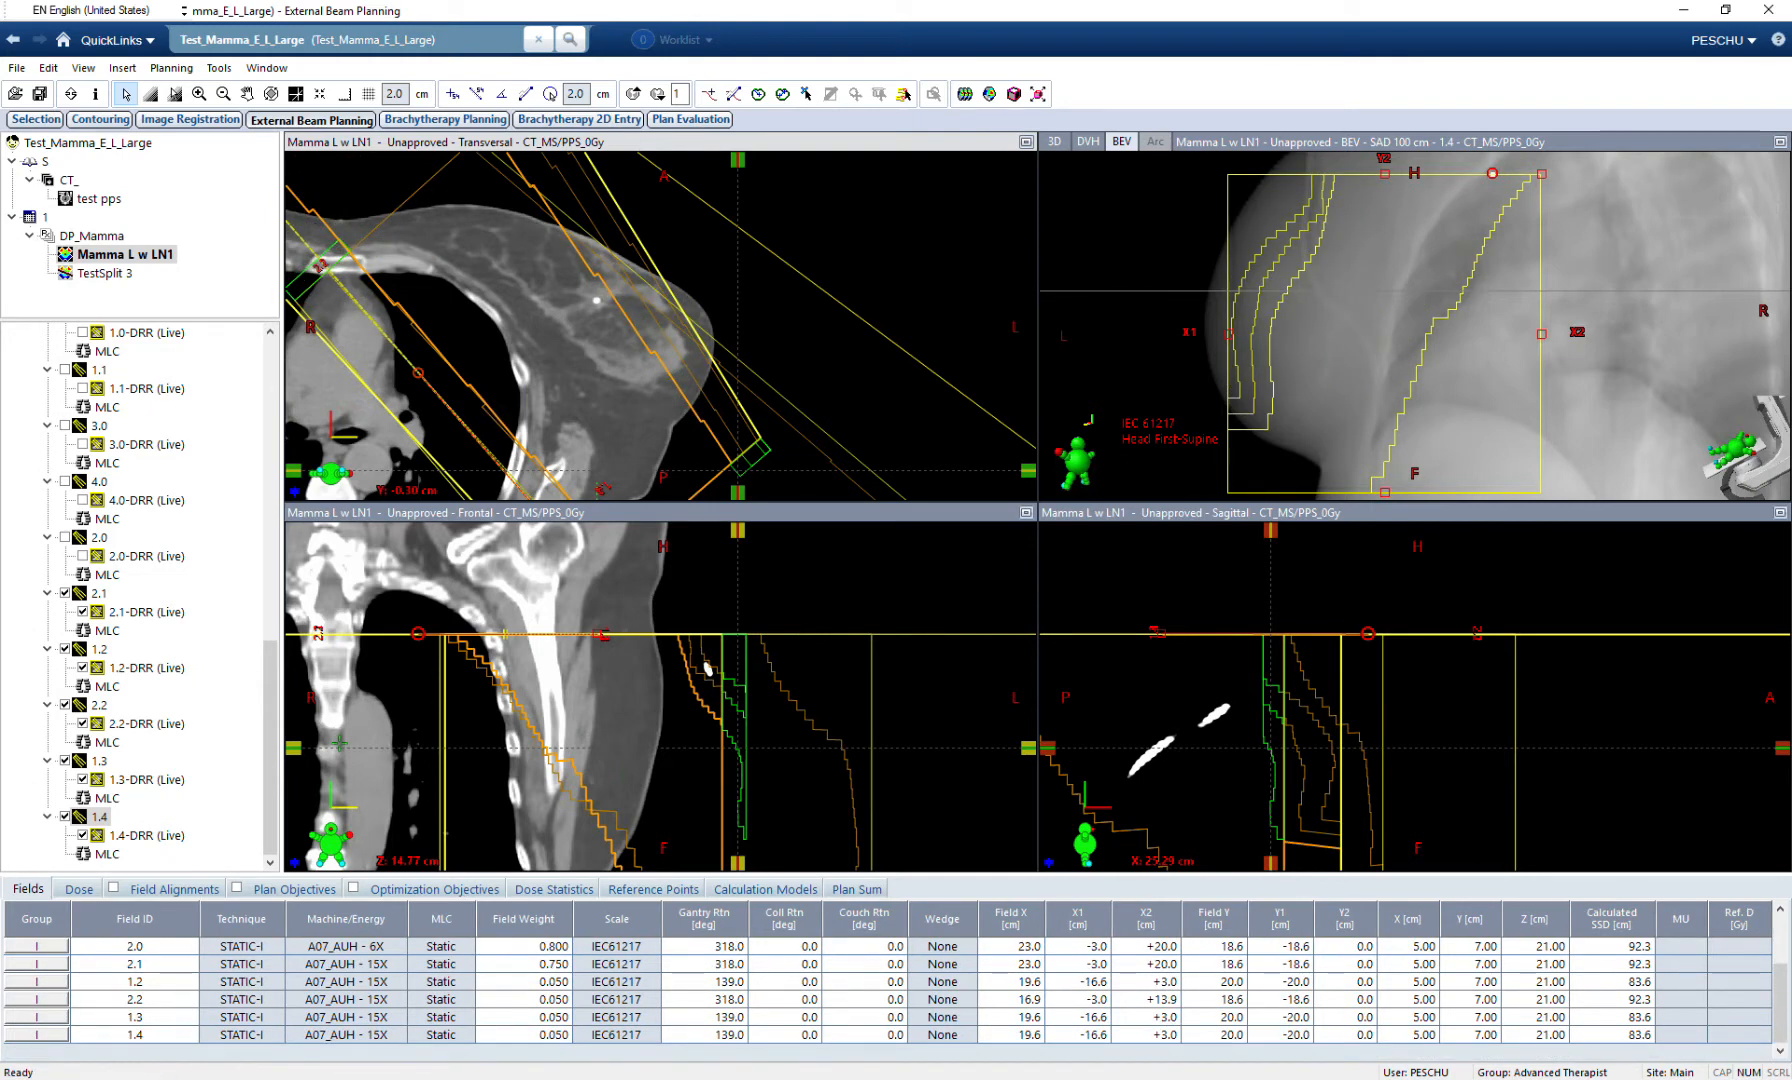
key("F5")
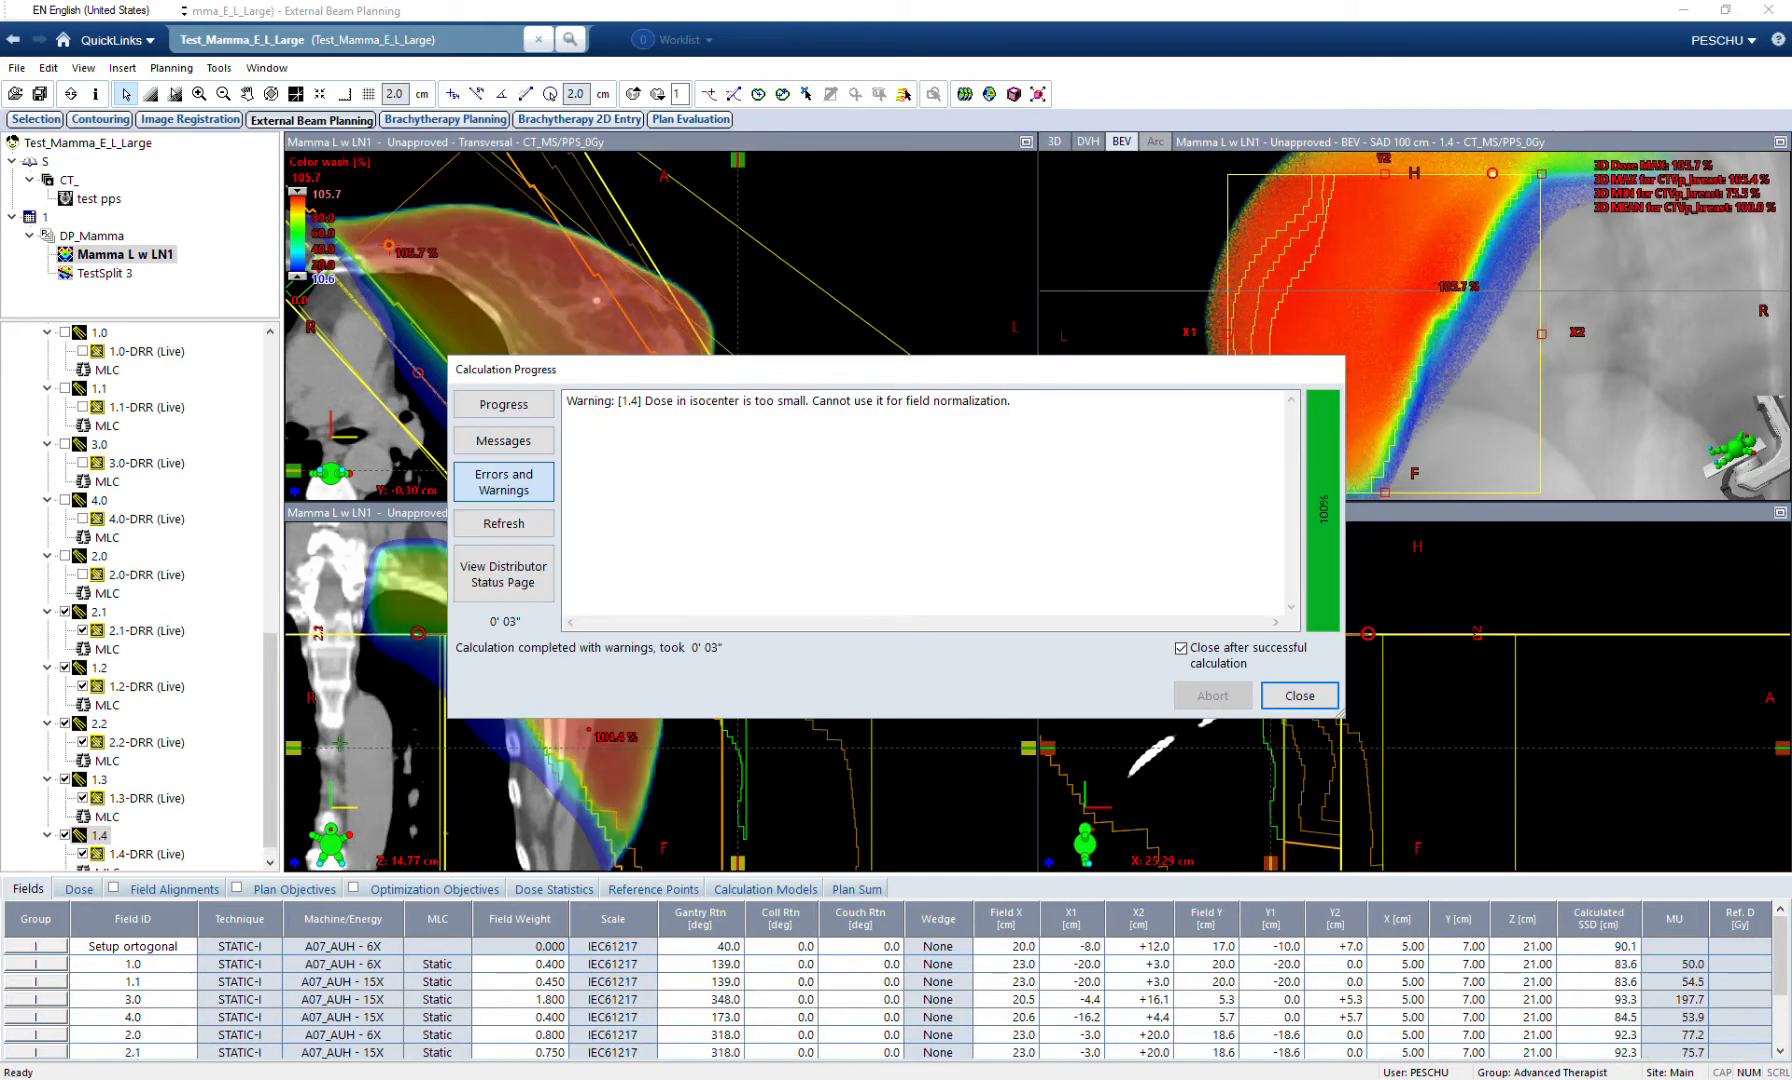
left_click(1299, 696)
Set the color wash scale to start at 95%, raise its lower limit to 102.5%, and examine the high-dose areas through the transversal slices.
left_click(301, 300)
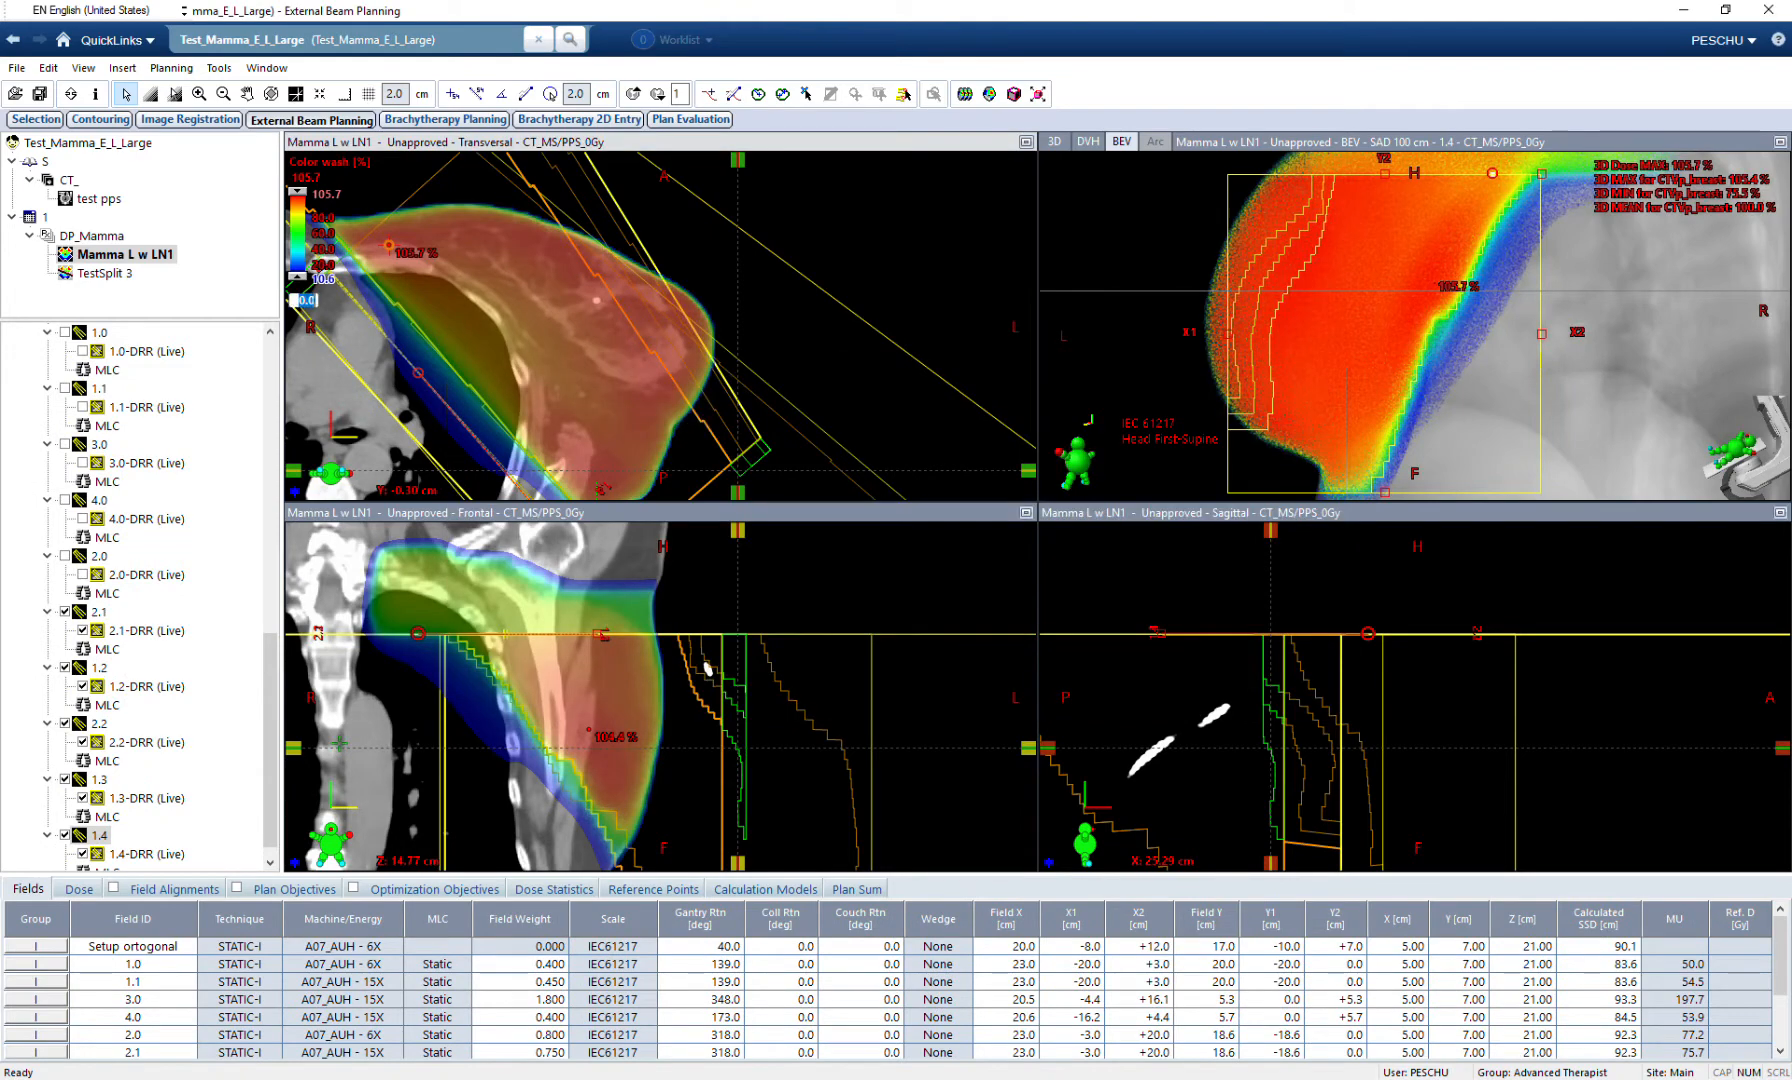
type("95")
key("Return")
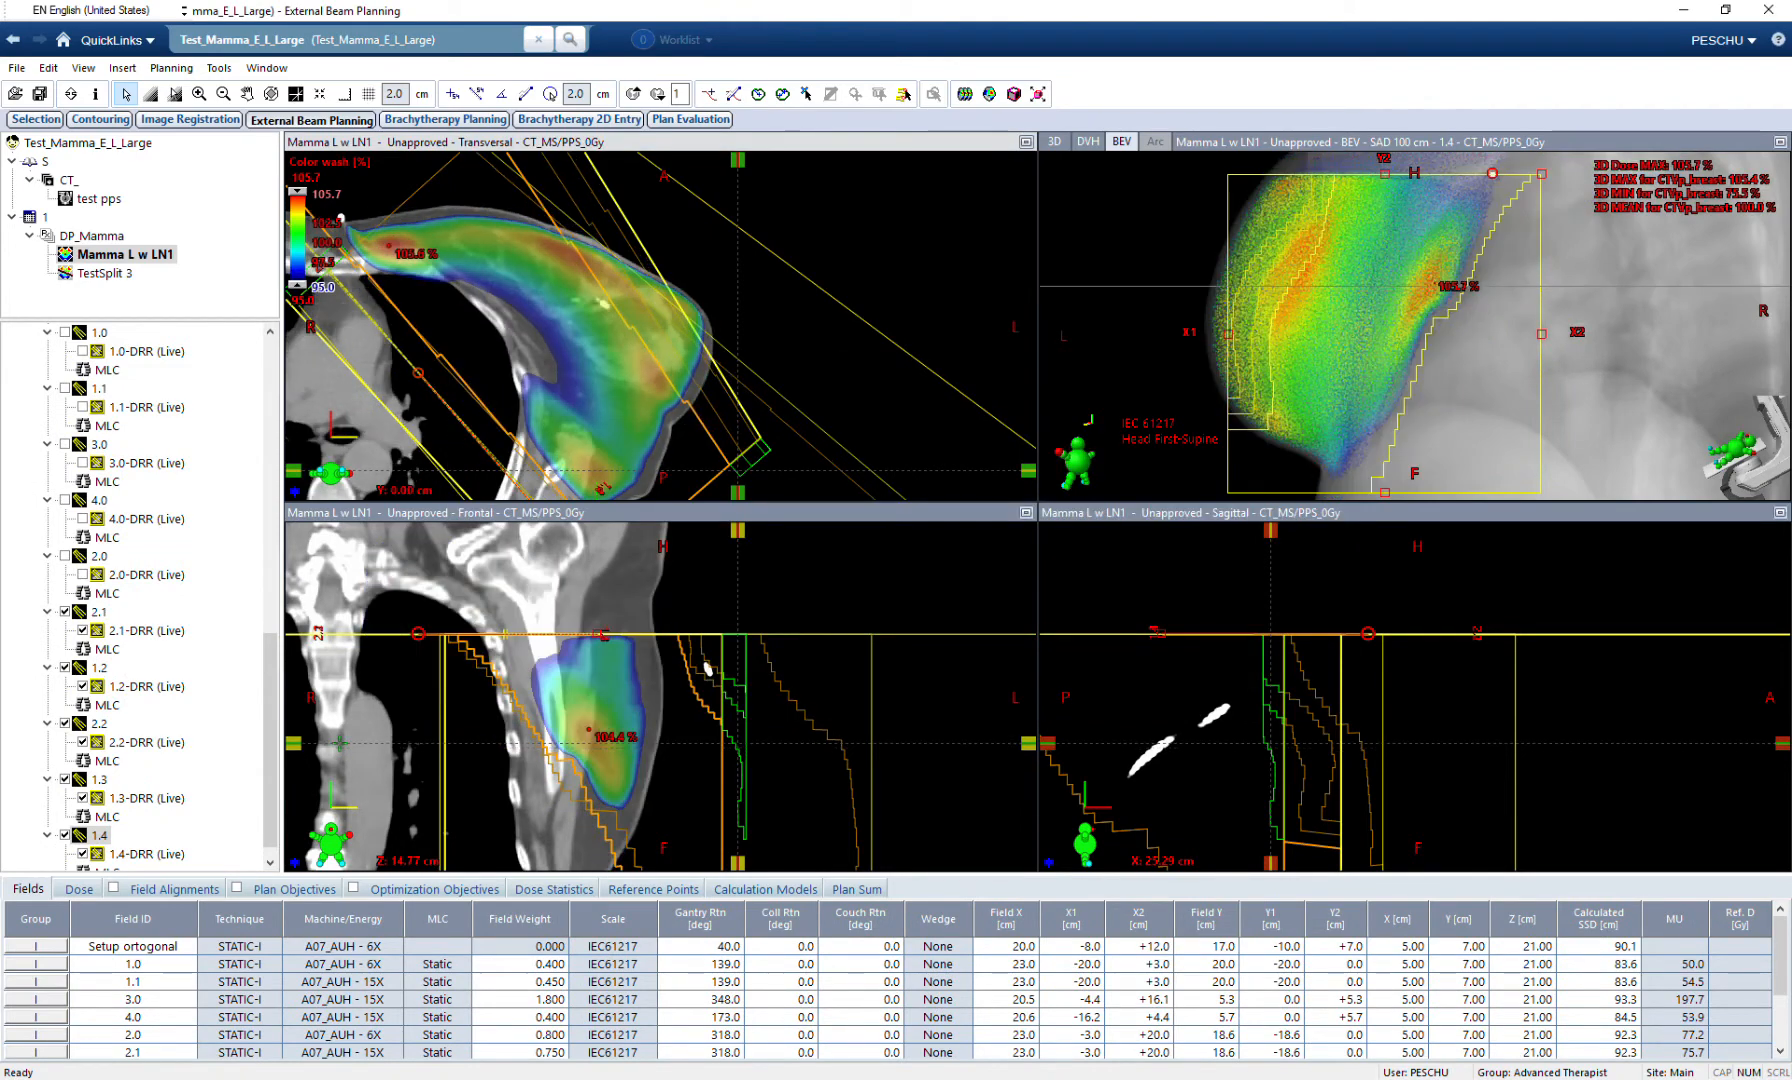
left_click_drag(297, 286, 297, 227)
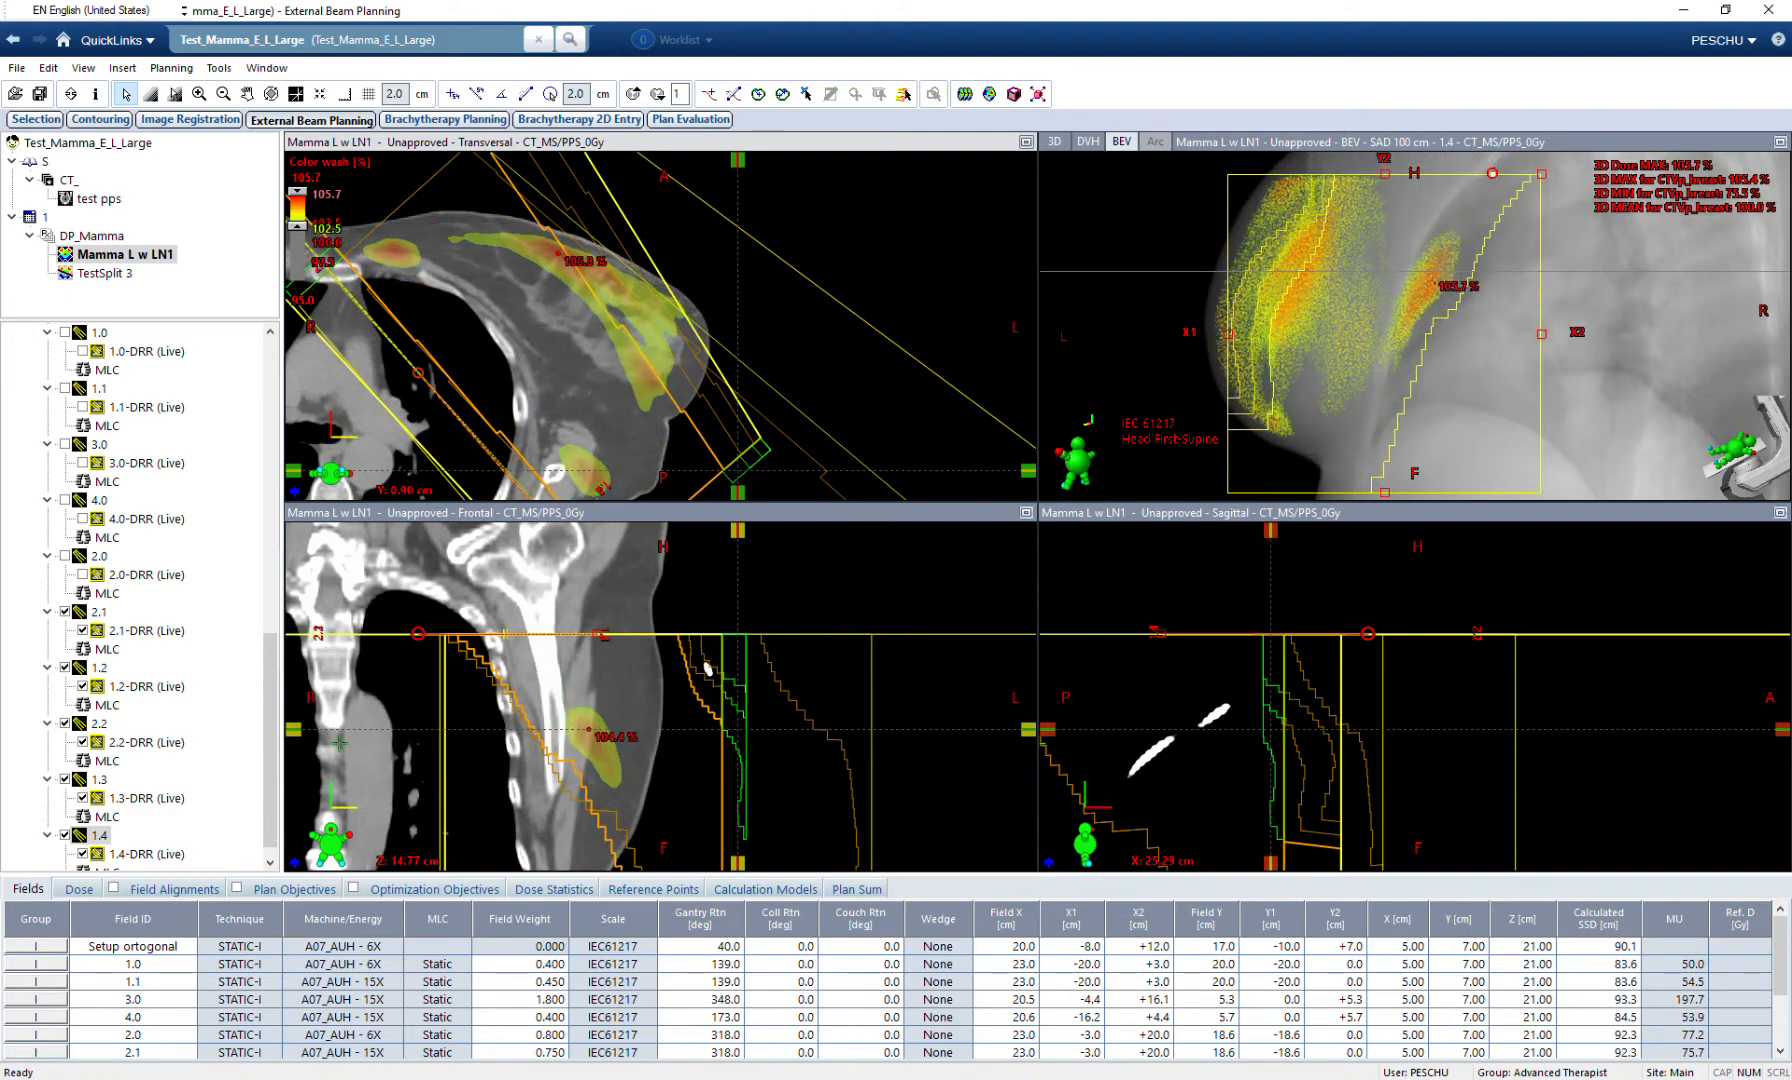
scroll(660, 326, "down", 8)
scroll(660, 326, "up", 9)
scroll(660, 326, "up", 5)
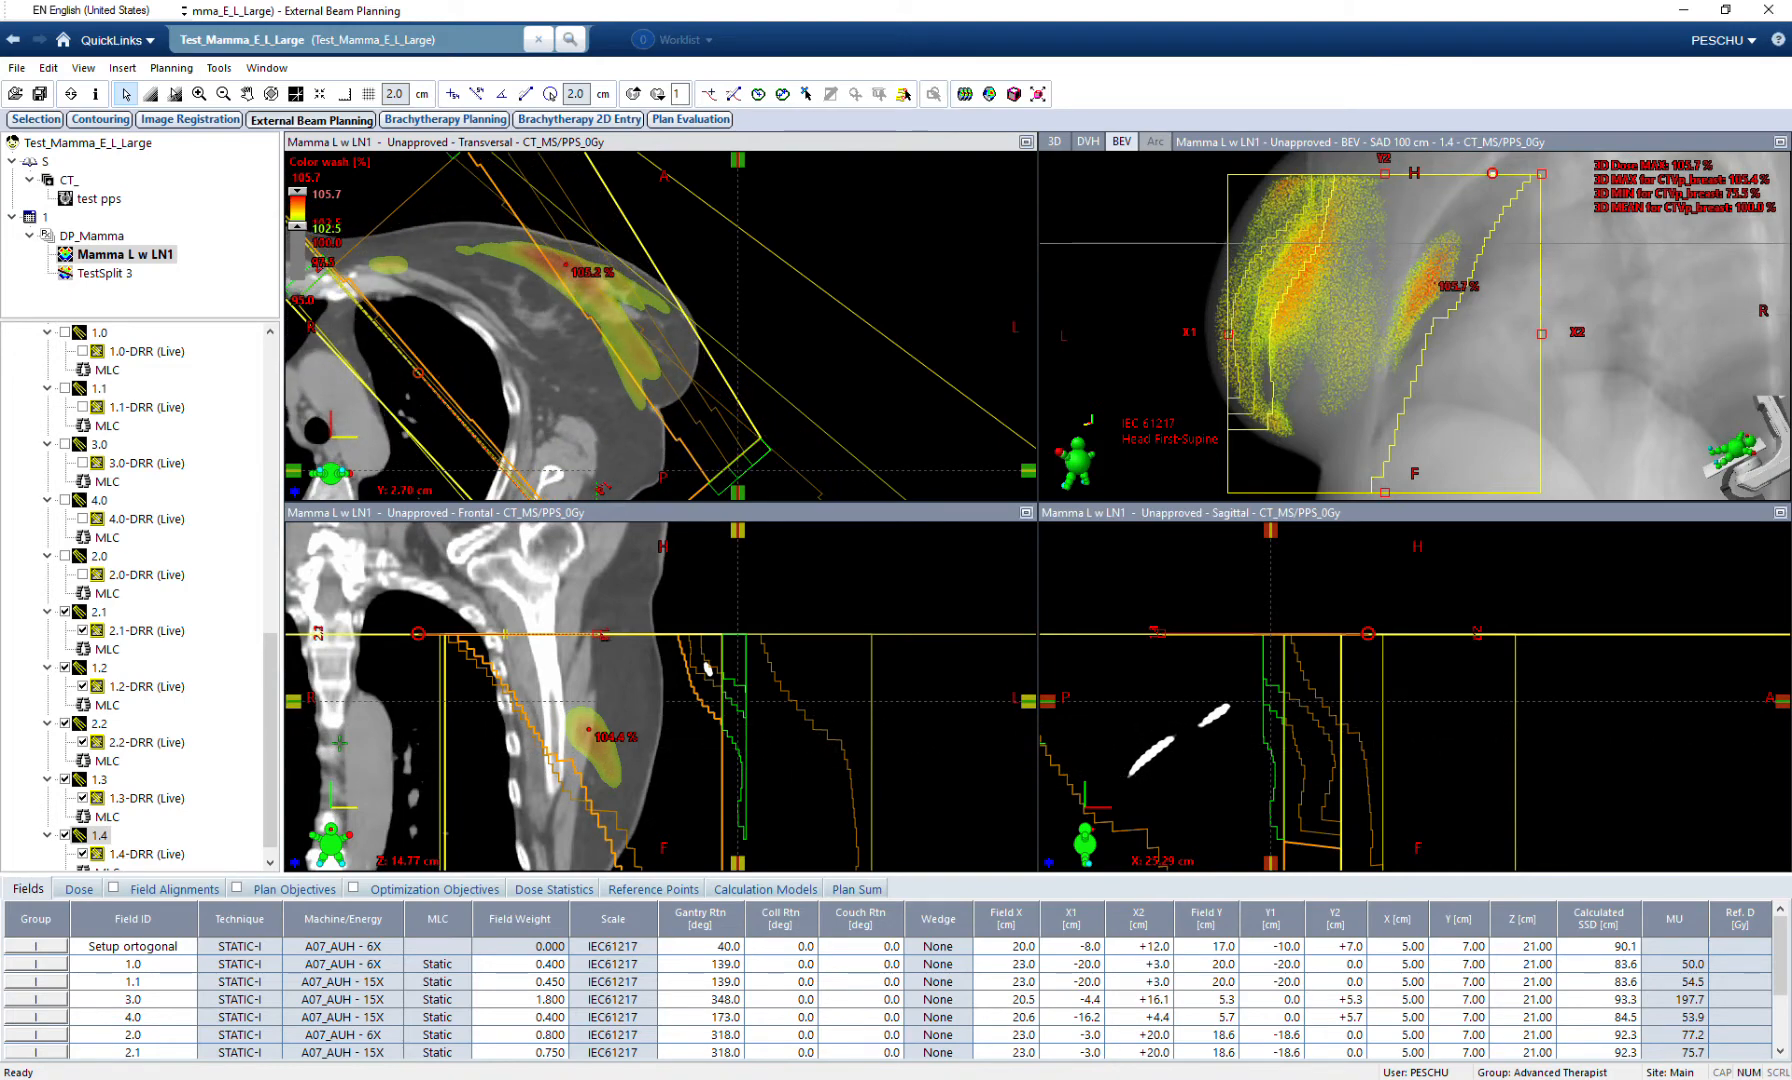
Enlarge the transversal view and set field 1.0's weight to 0.45.
left_click(1026, 142)
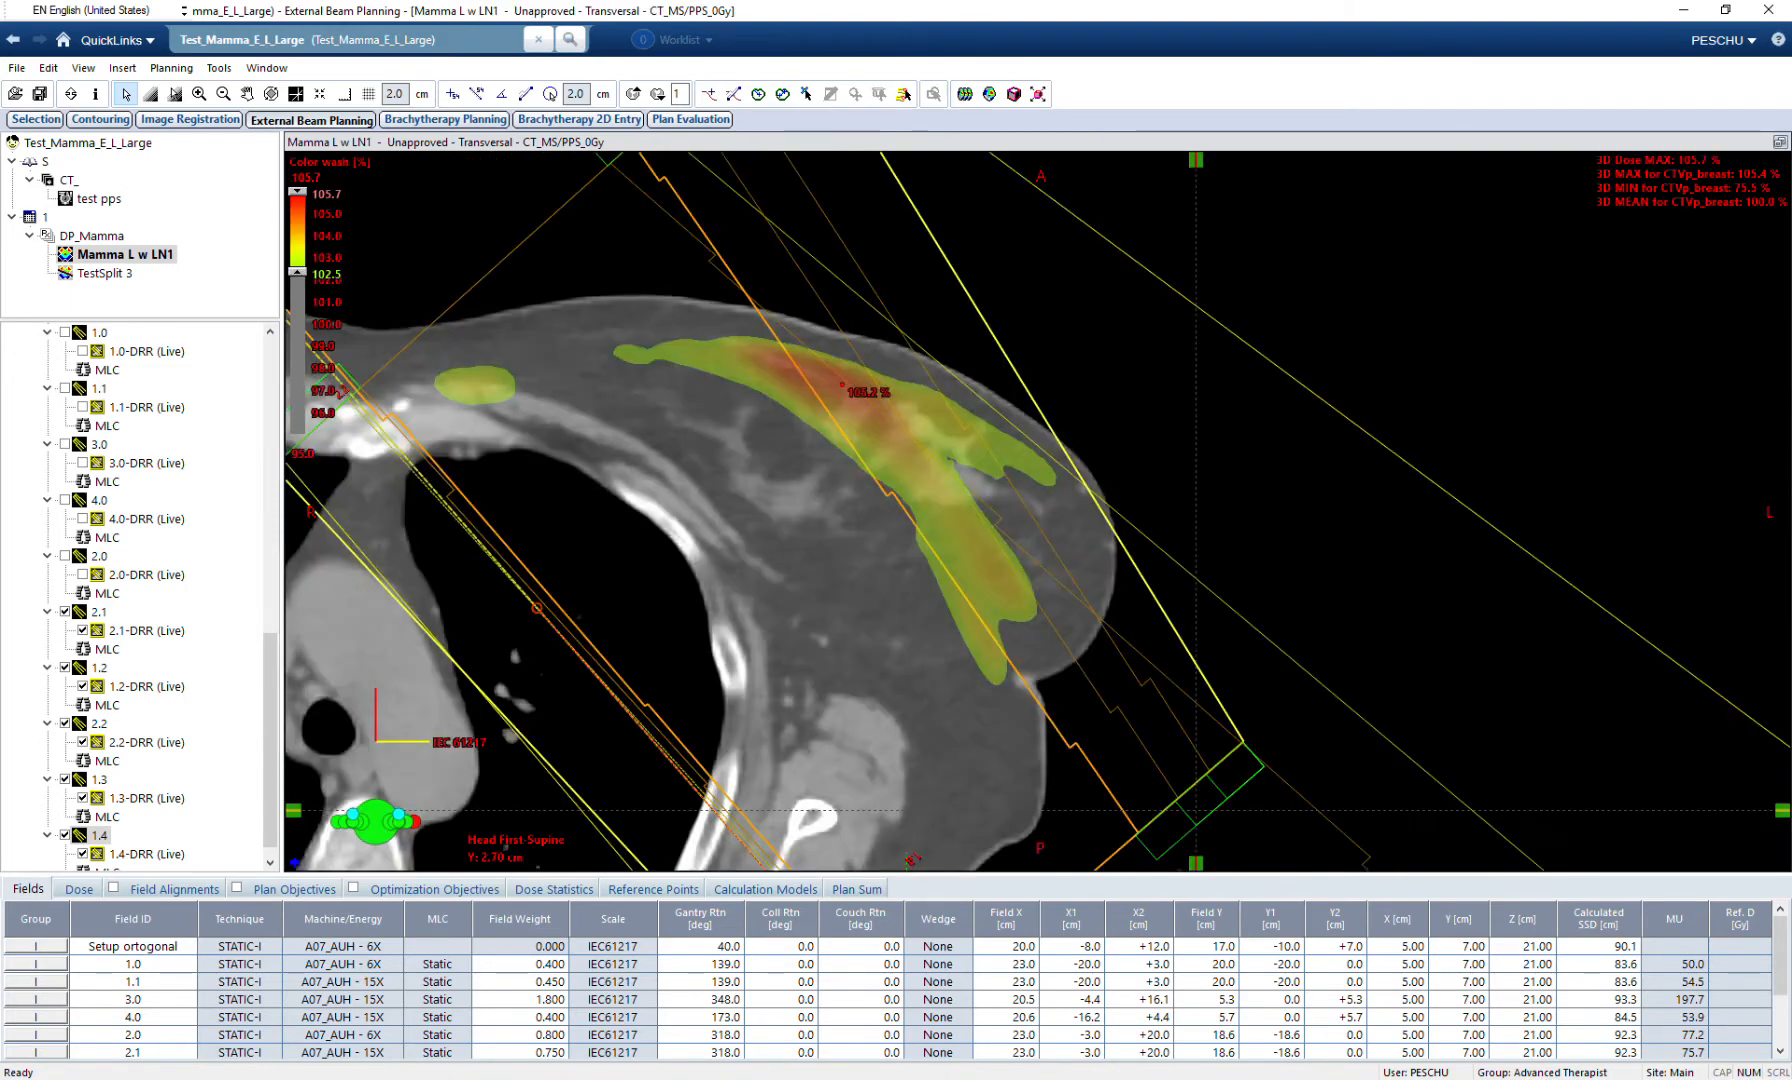
scroll(736, 511, "down", 1)
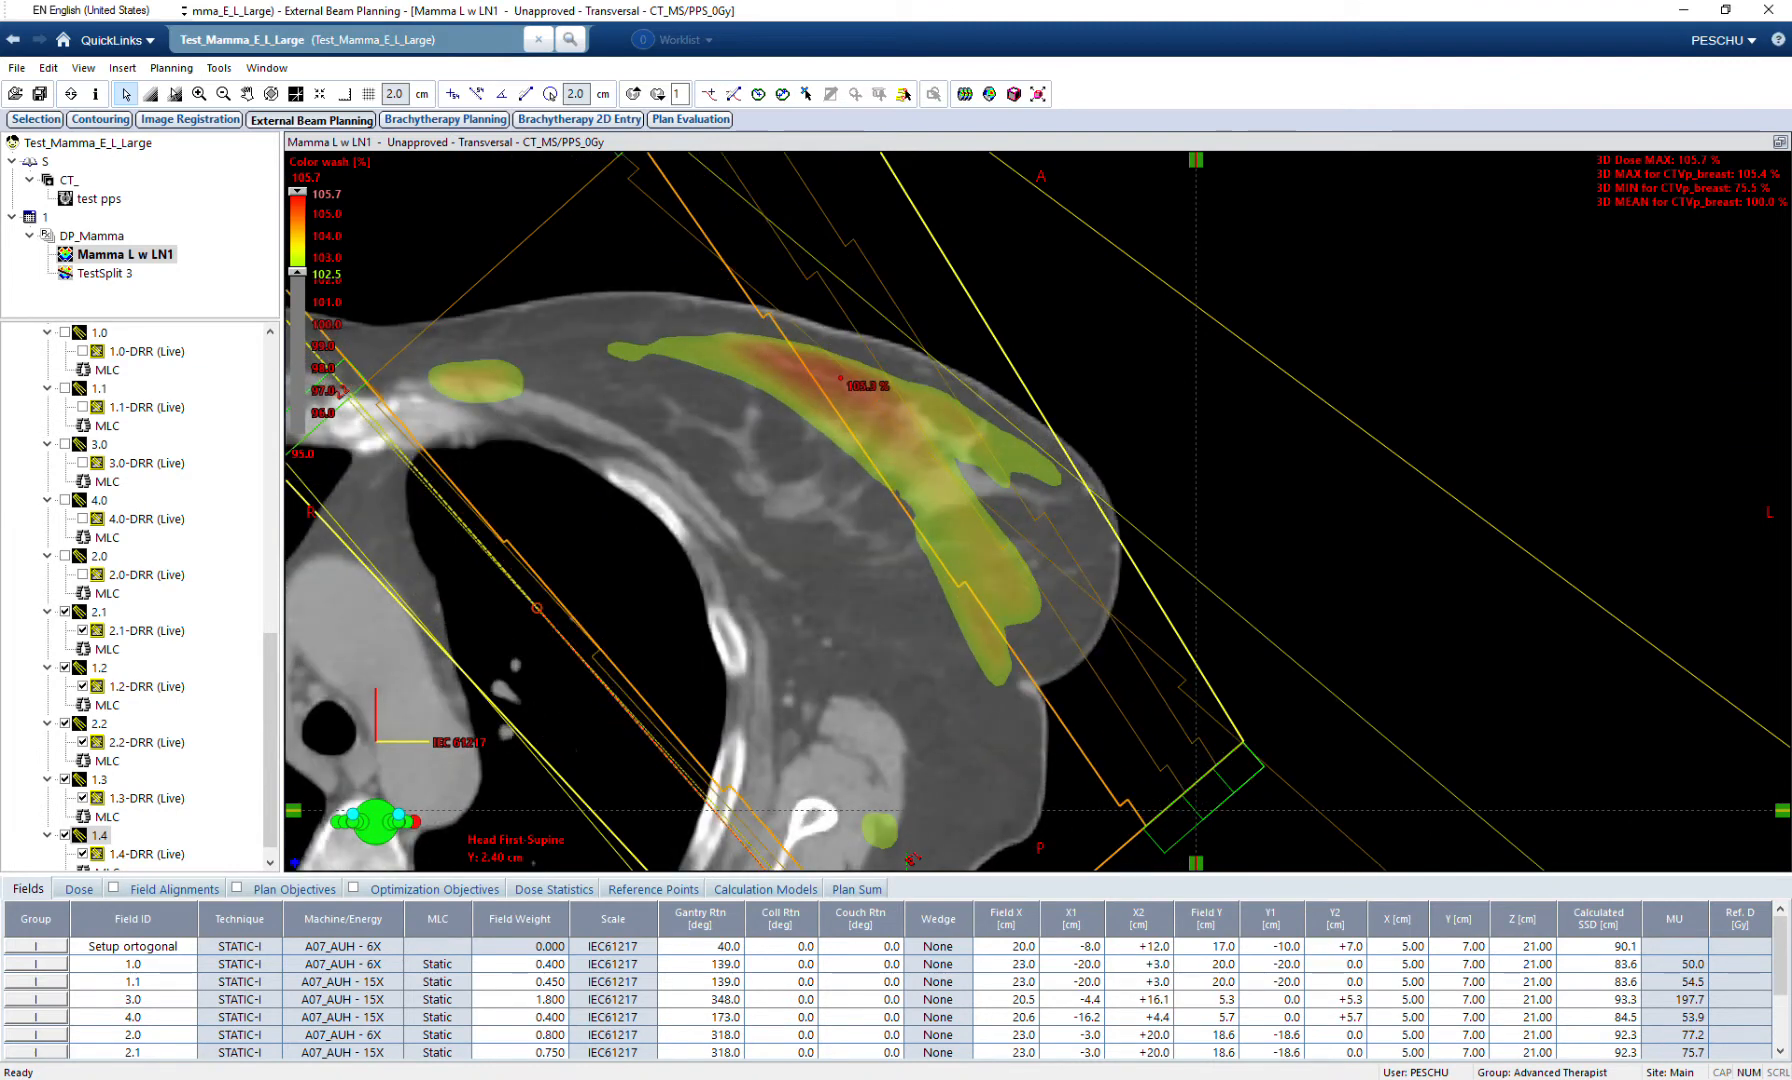
scroll(890, 995, "down", 2)
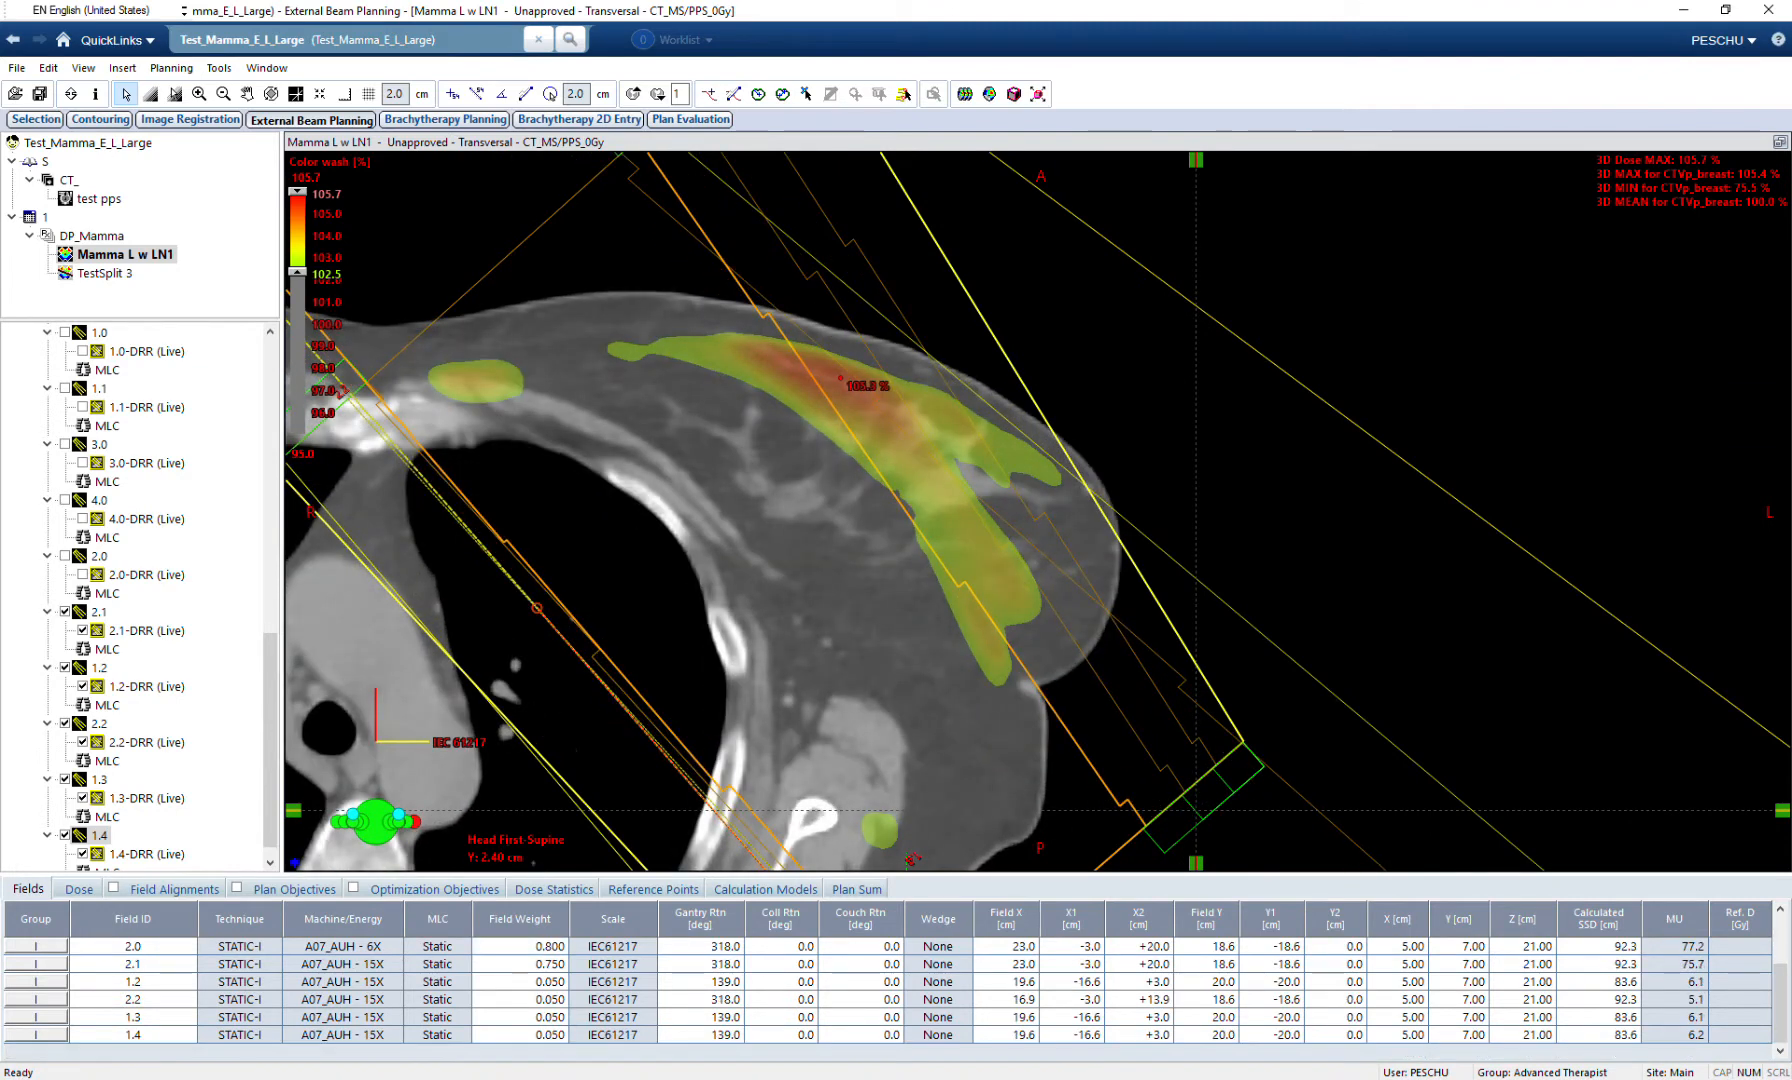
left_click(520, 964)
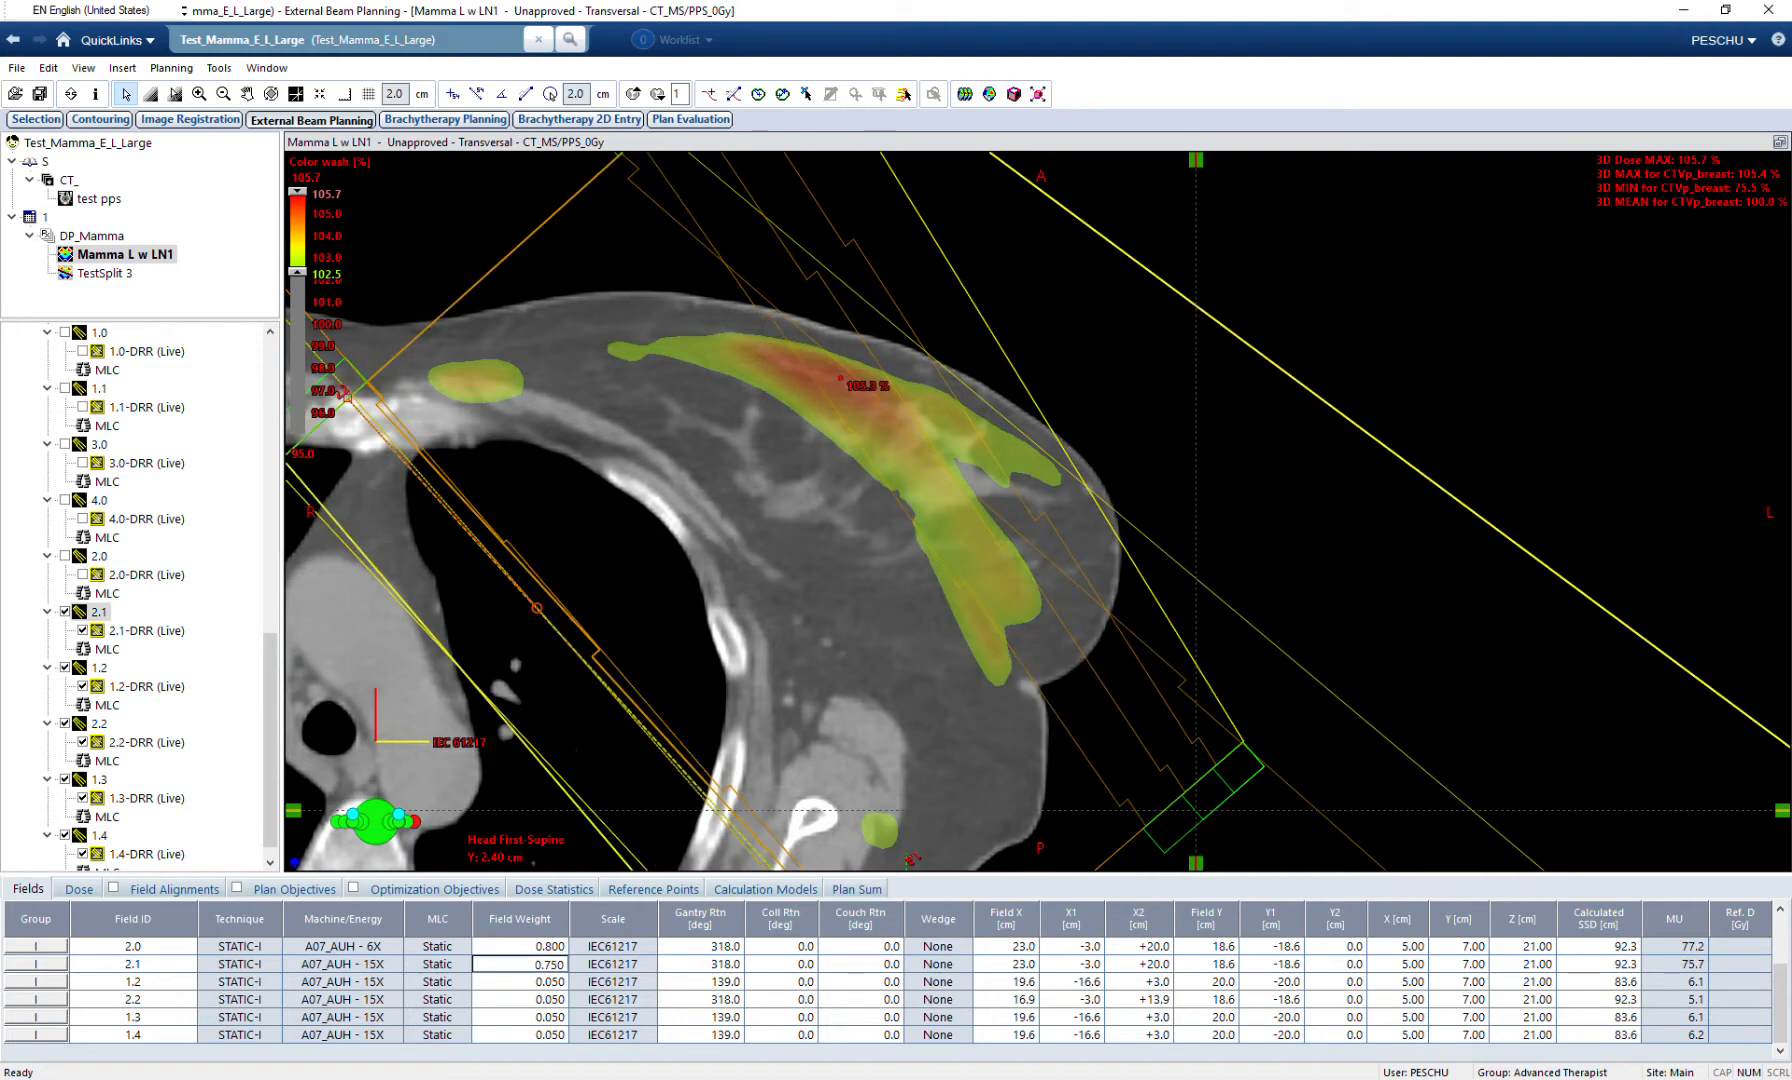
scroll(520, 964, "up", 2)
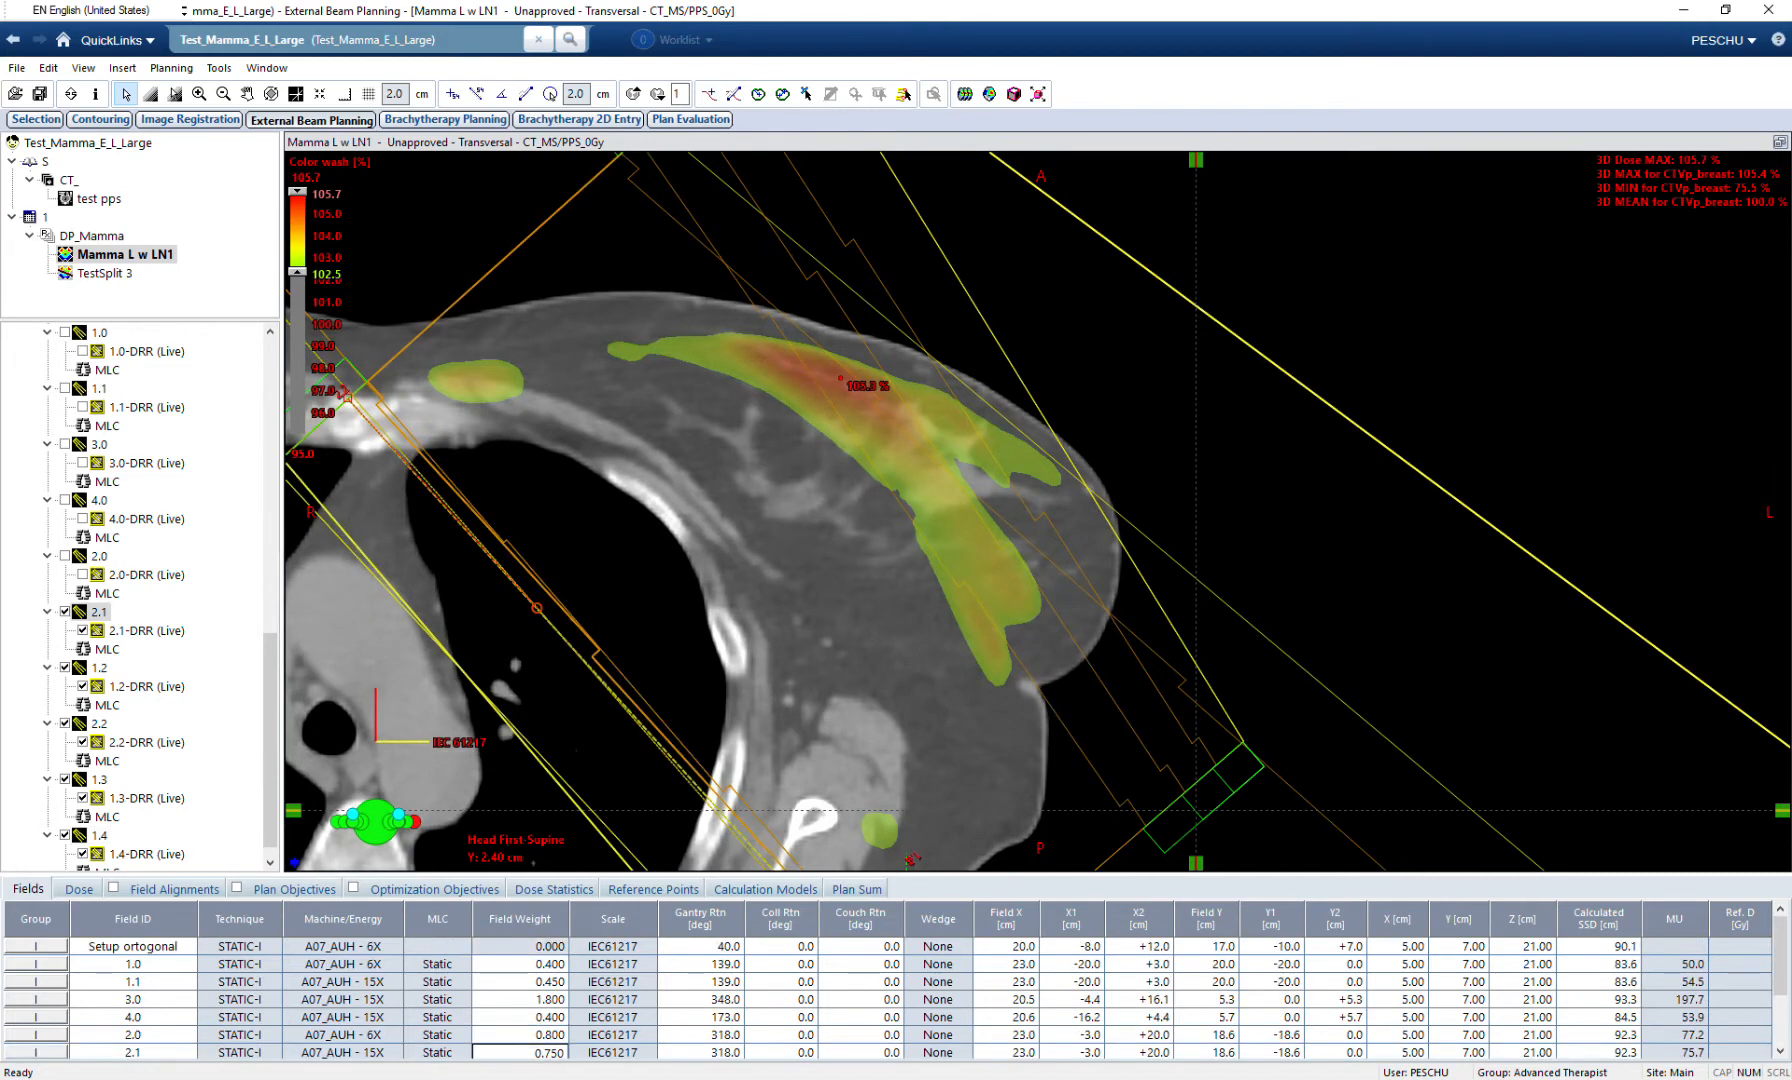
left_click(520, 964)
type("0.45")
key("Return")
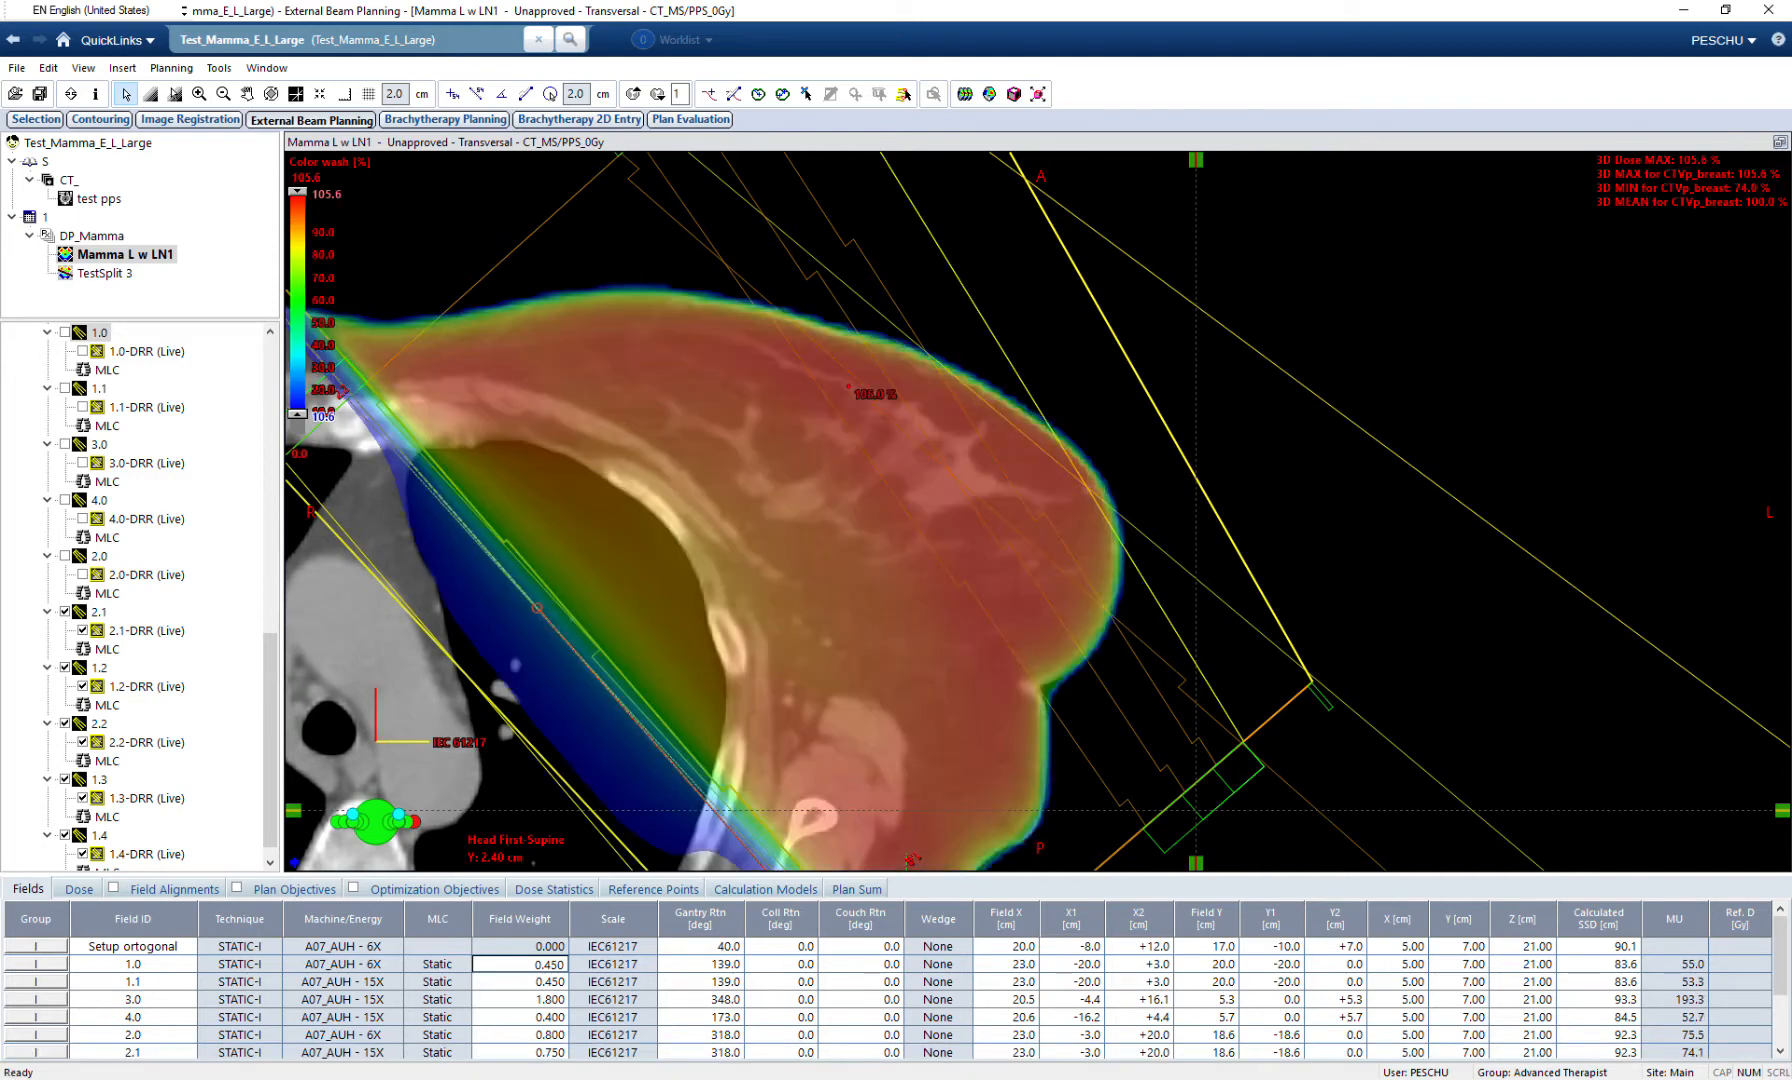
Start the color wash at 95%, raise its lower limit to 102.6%, and examine the dose distribution in the enlarged transversal slices.
double_click(302, 453)
key("Return")
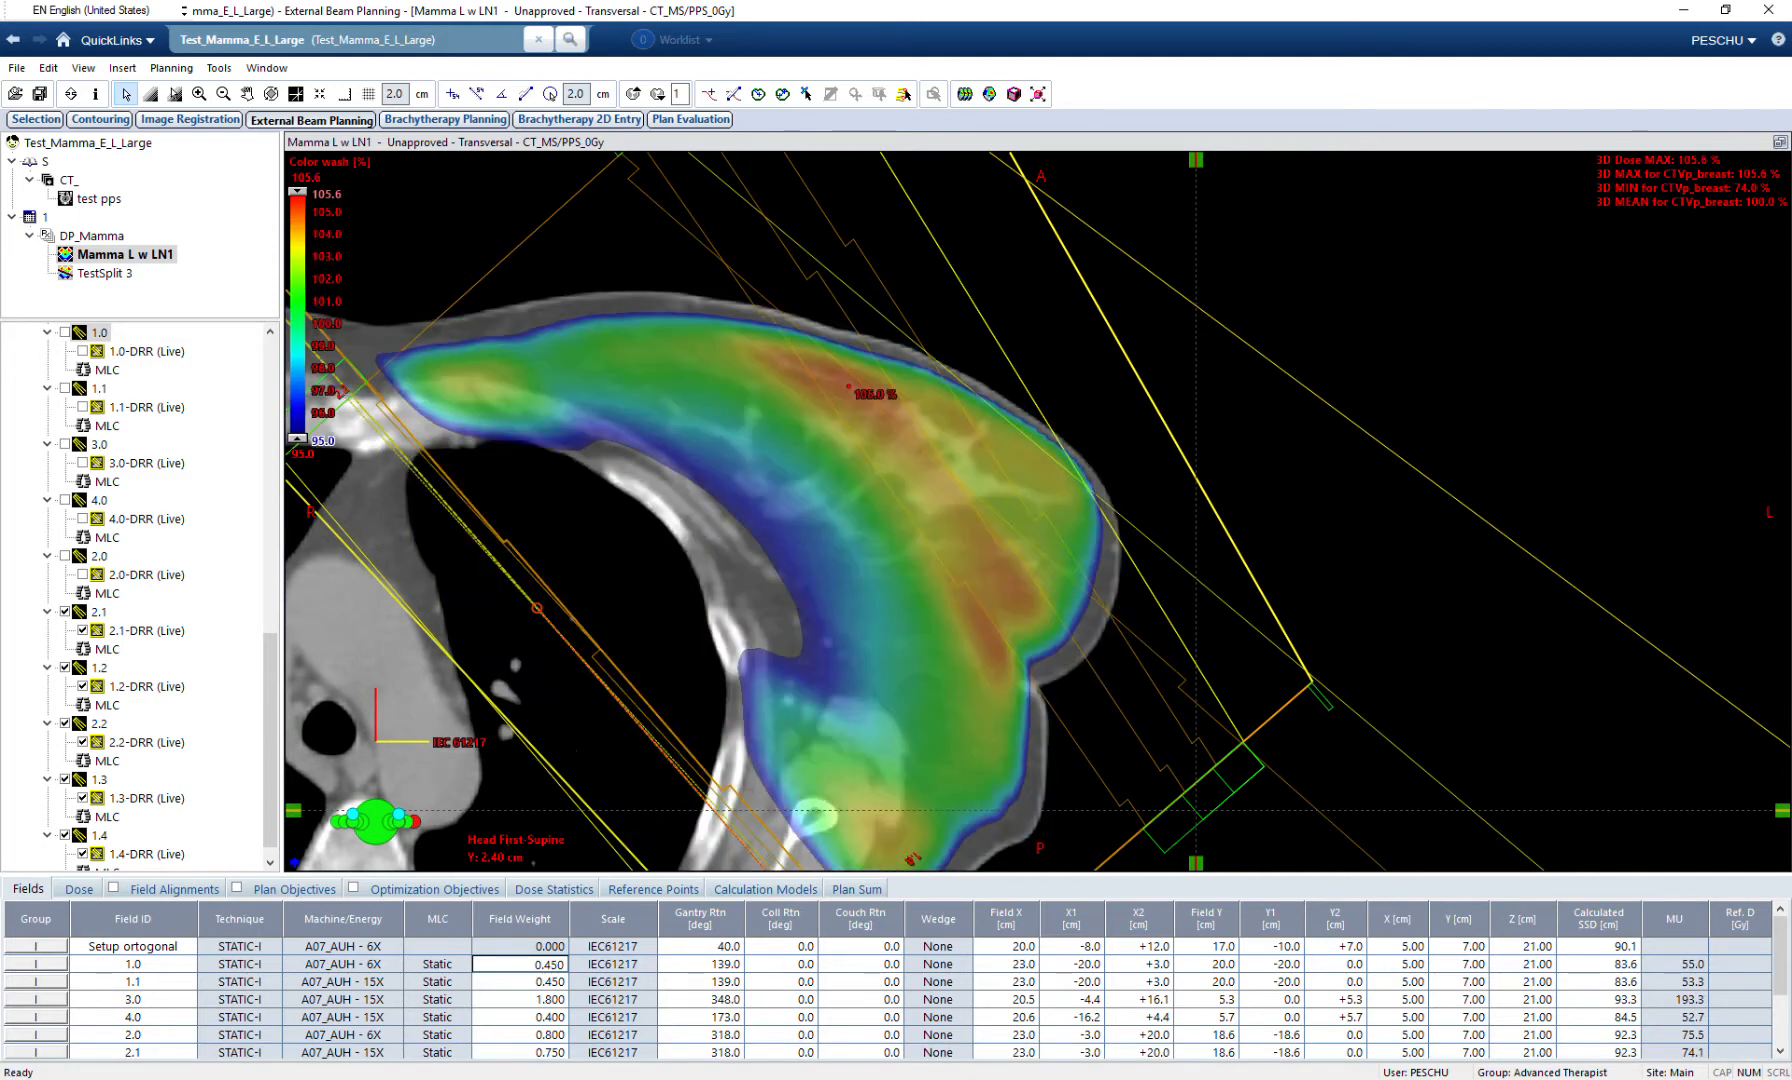
left_click_drag(297, 437, 297, 268)
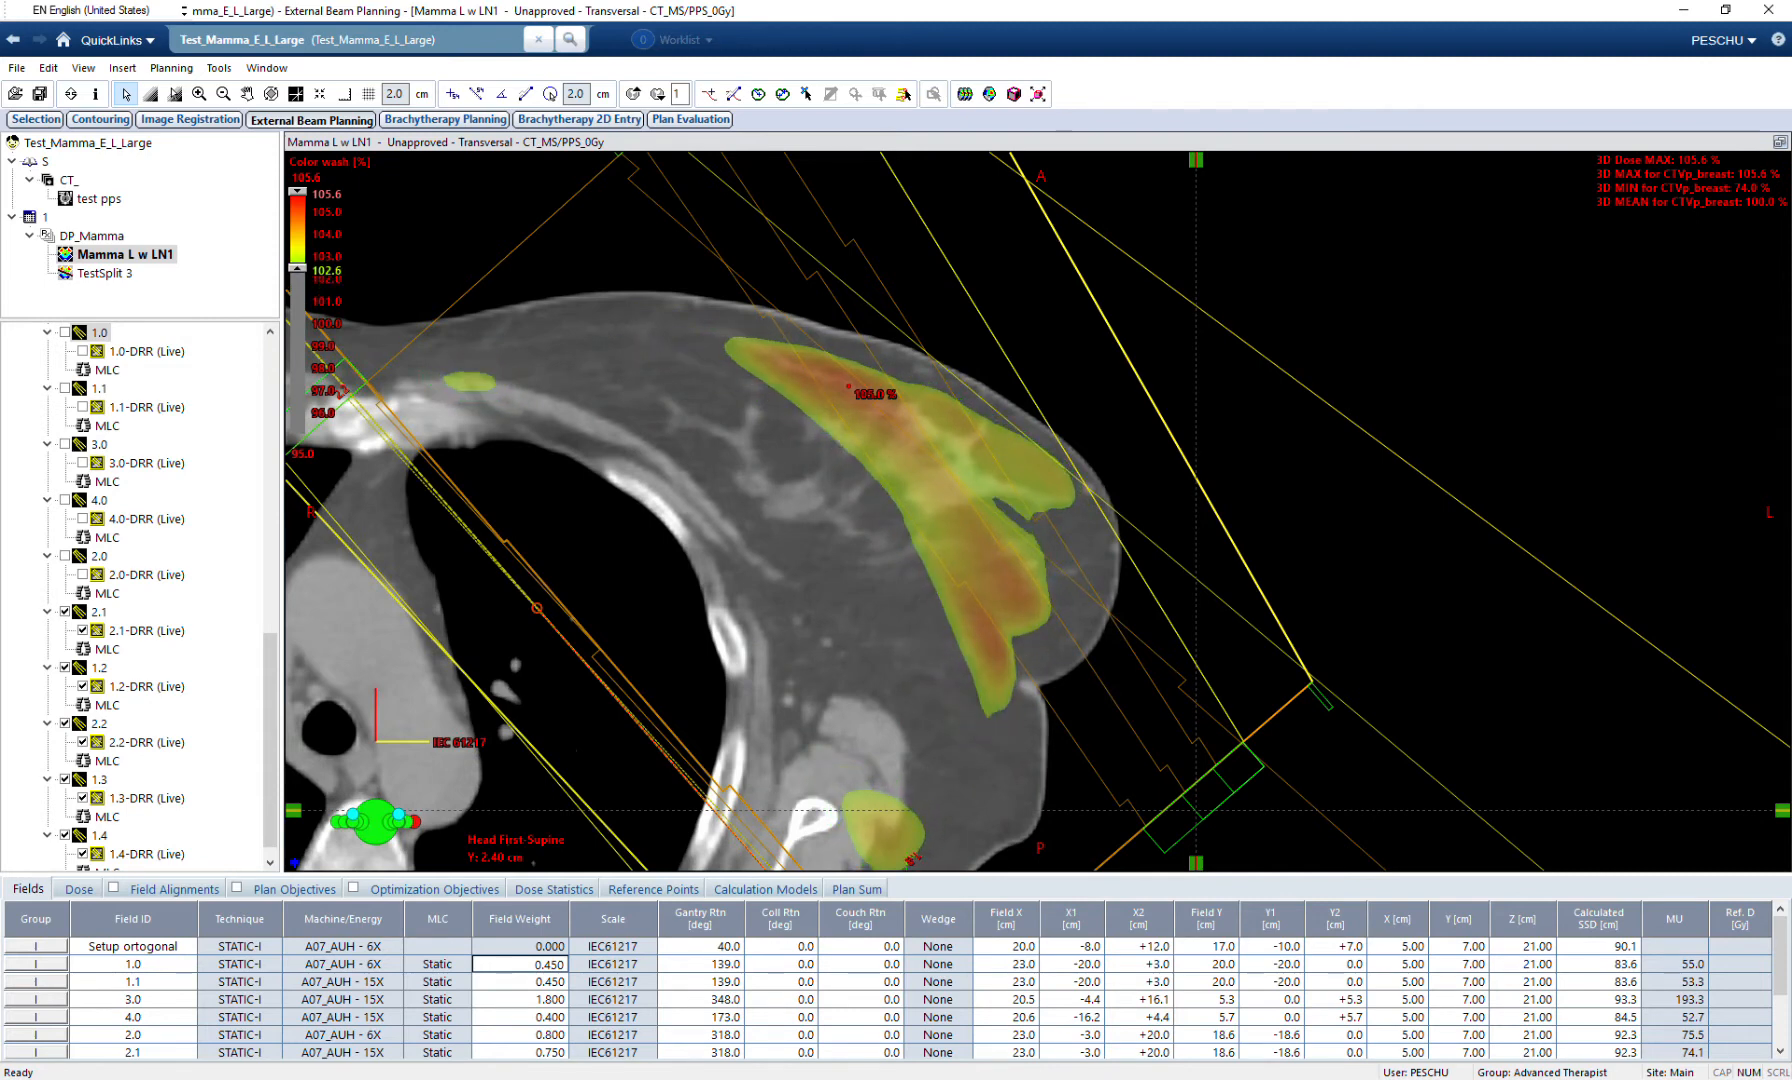
scroll(1175, 862, "down", 3)
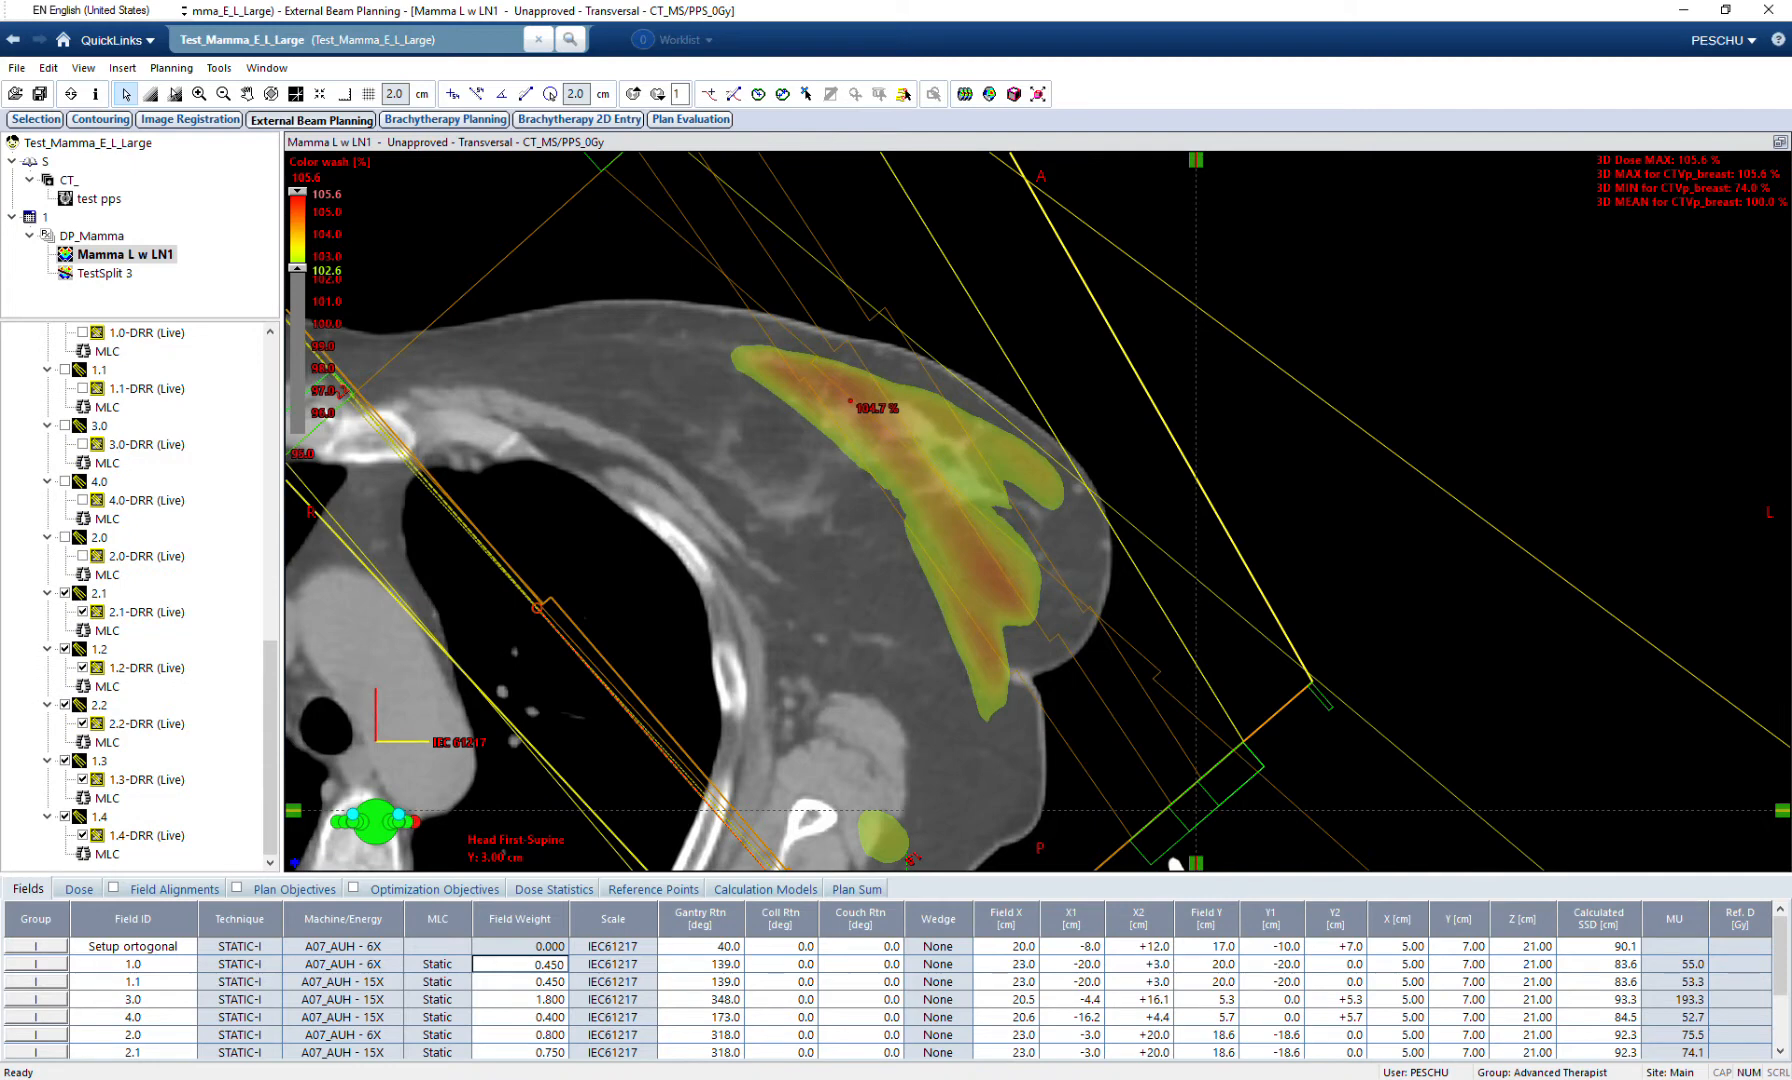
Refit field 1.2's upper outer MLC leaves to a hand-drawn line with Middle fit and closed leaves at Center, and recalculate the dose.
left_click(107, 686)
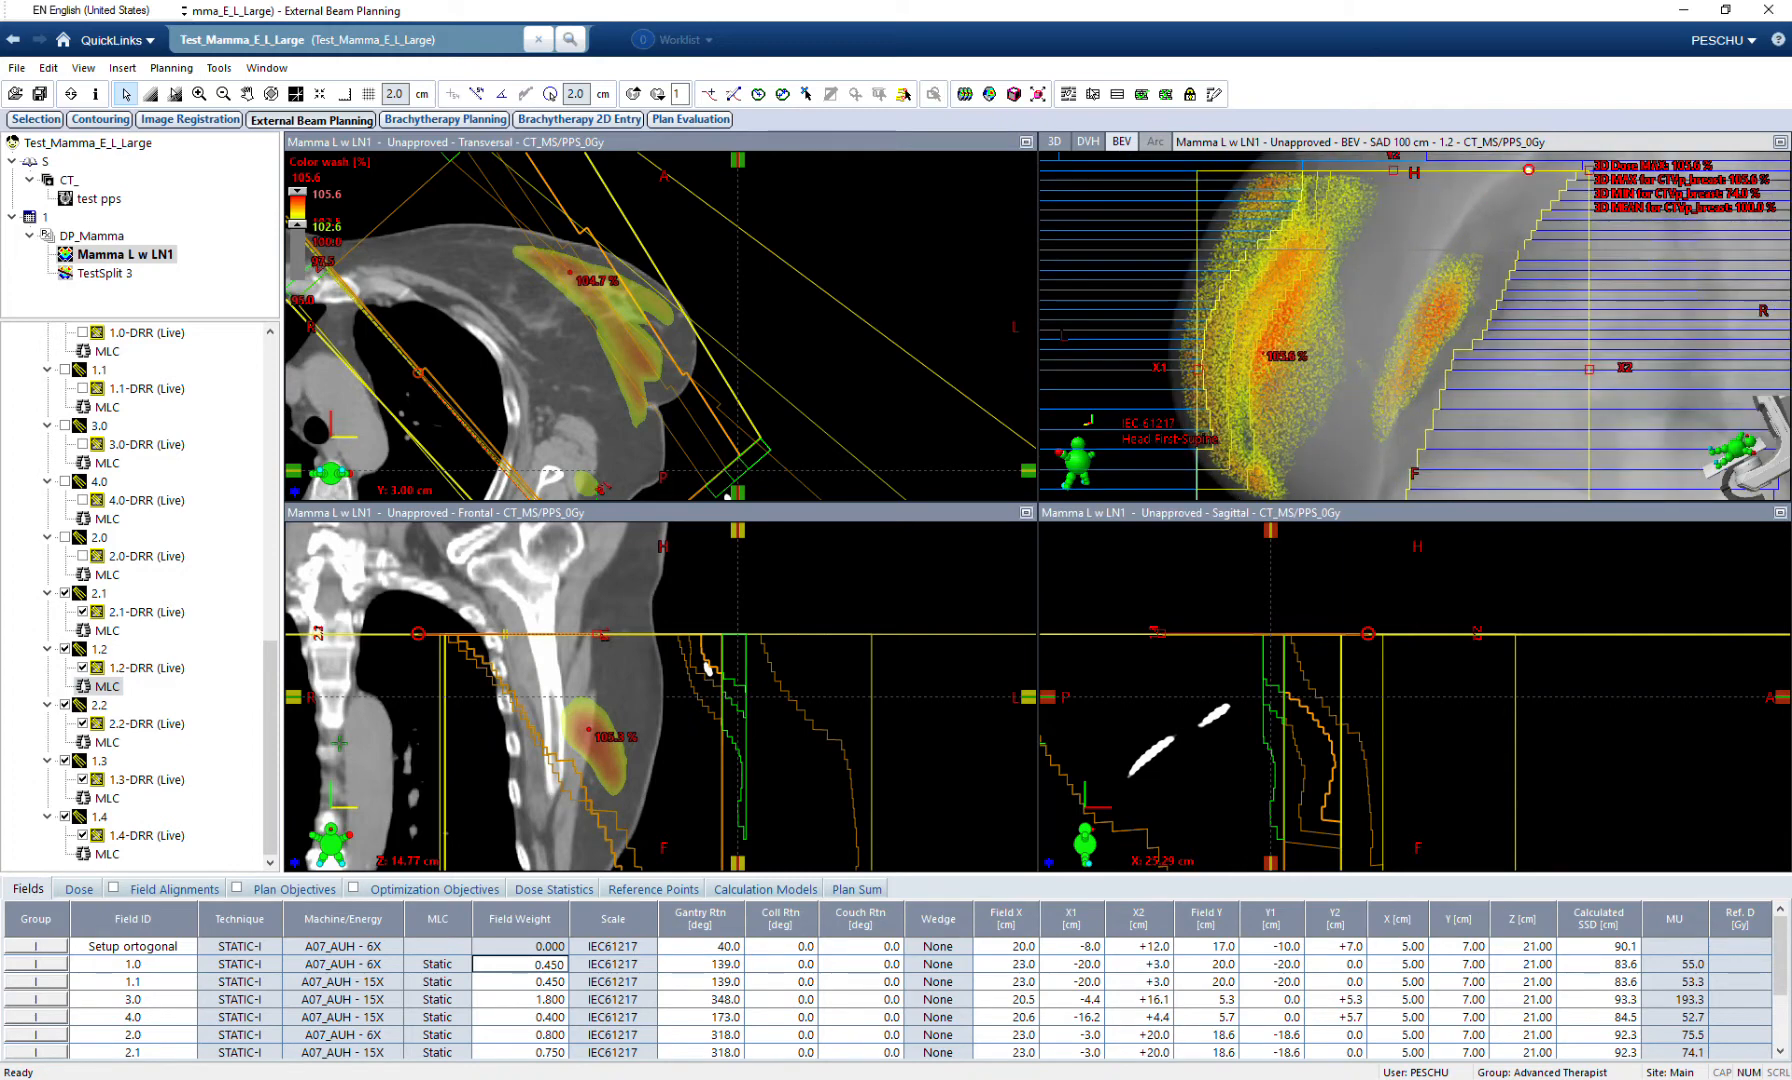
scroll(660, 326, "up", 10)
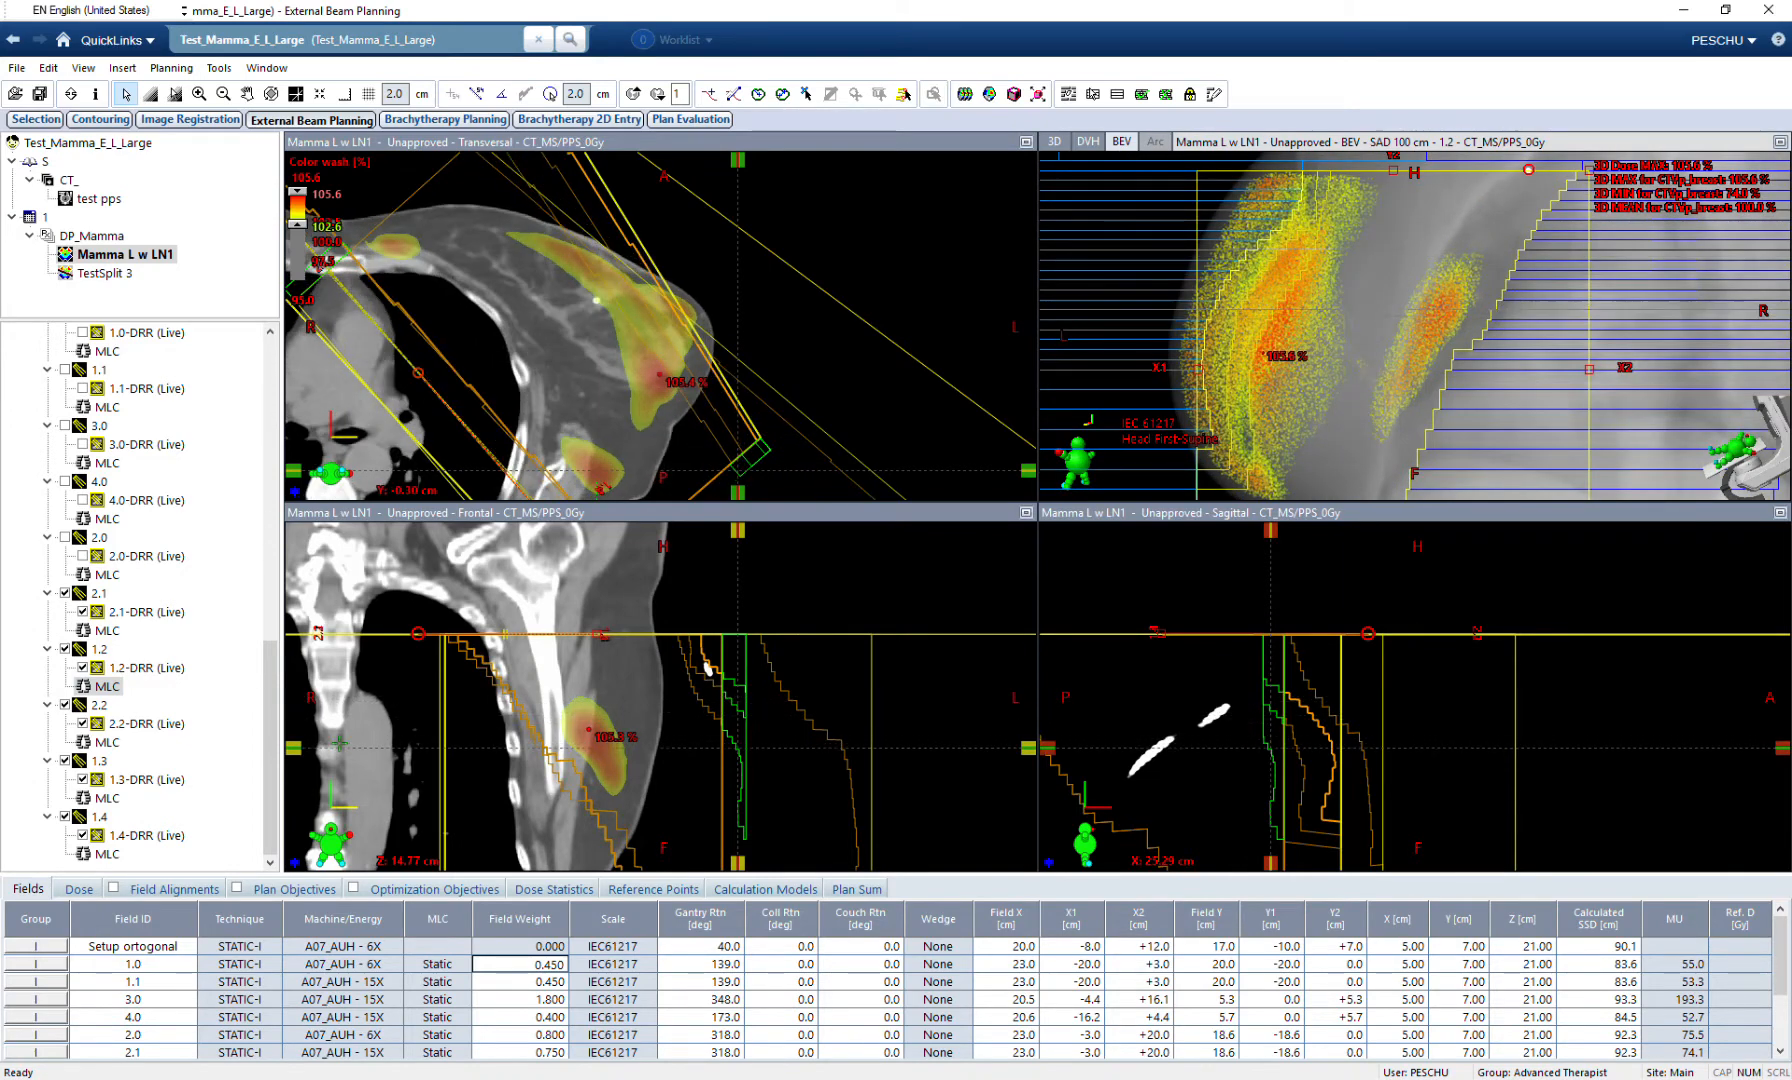
scroll(724, 492, "up", 2)
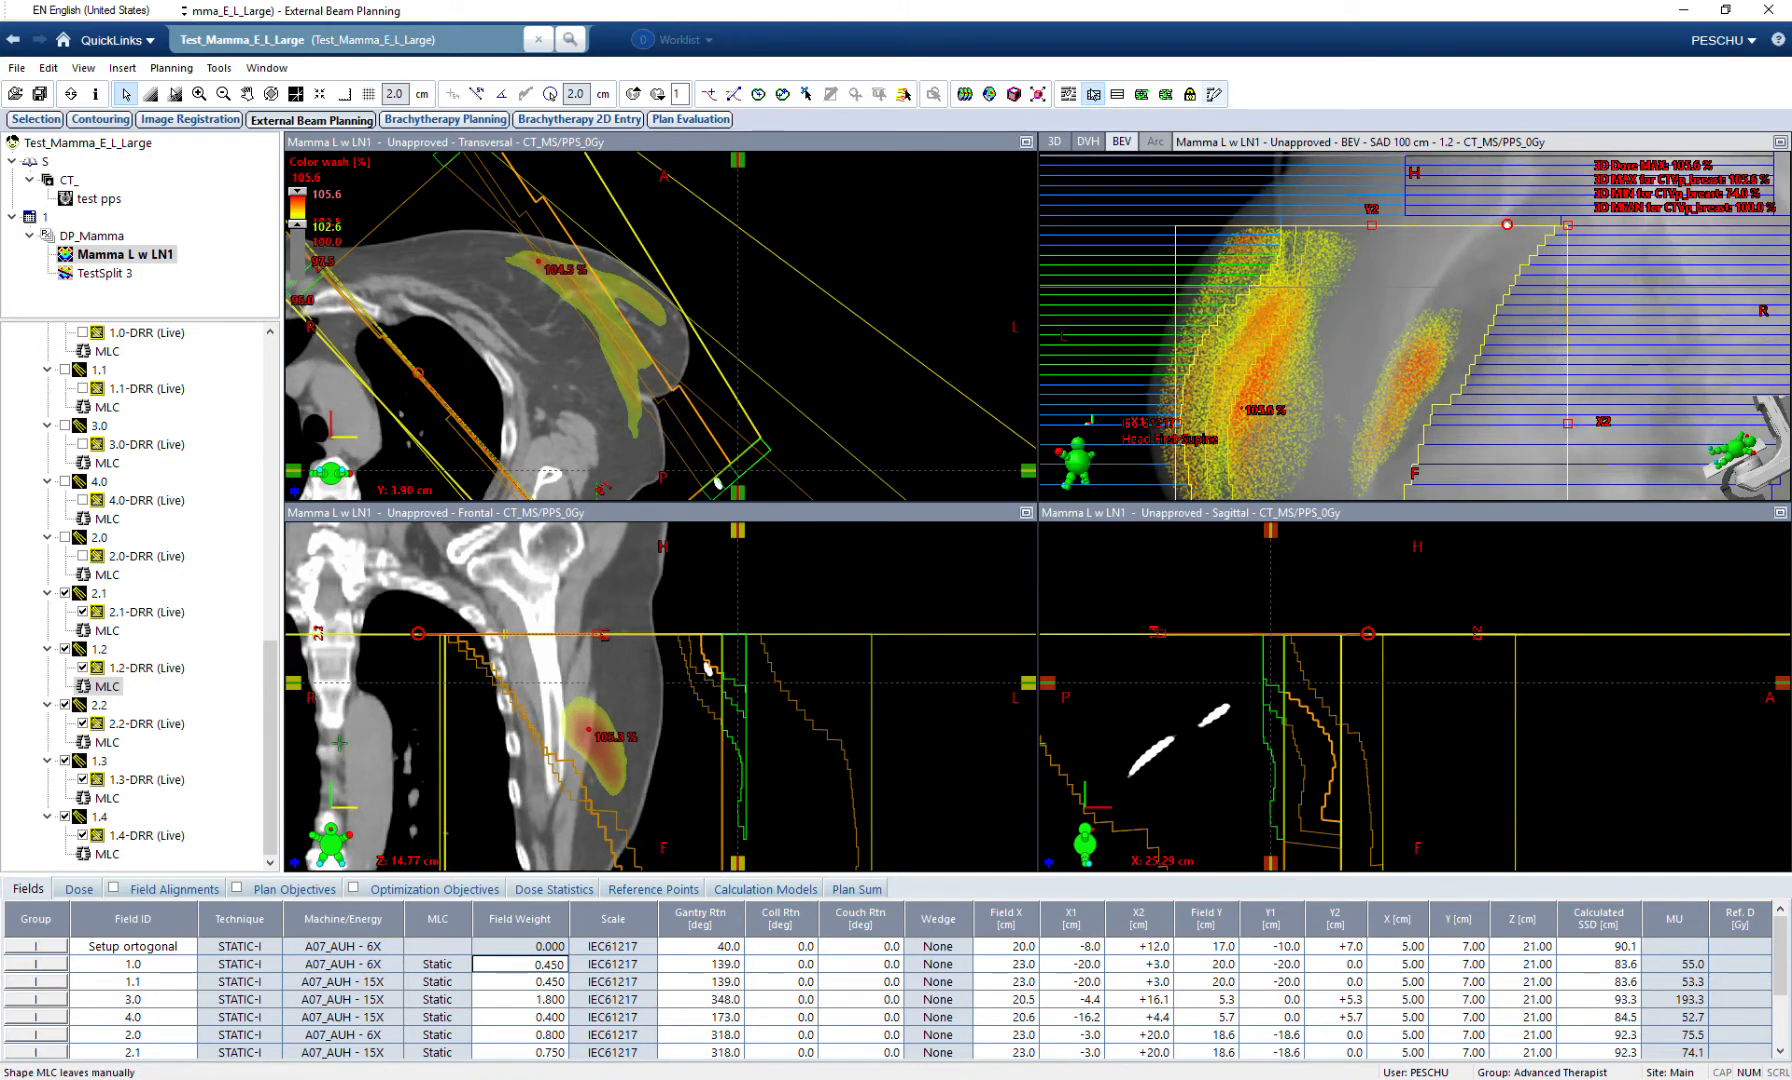
left_click(1214, 94)
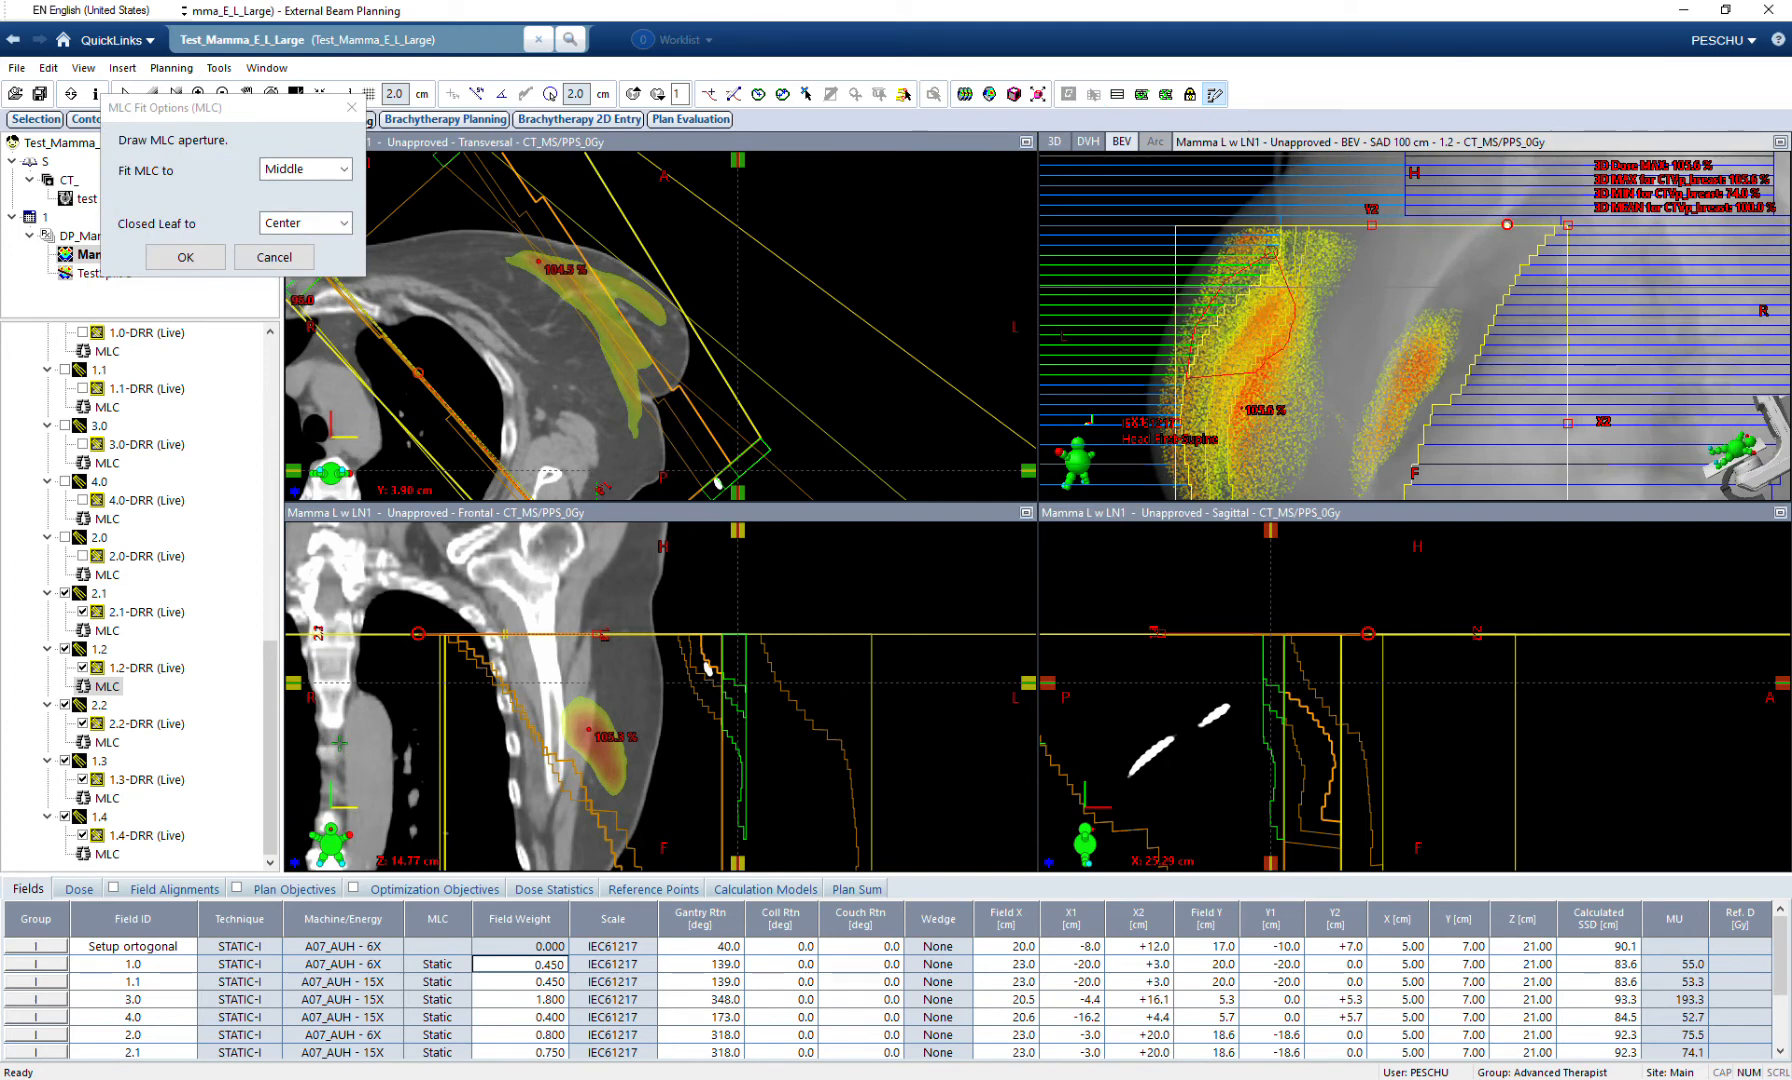
key("Return")
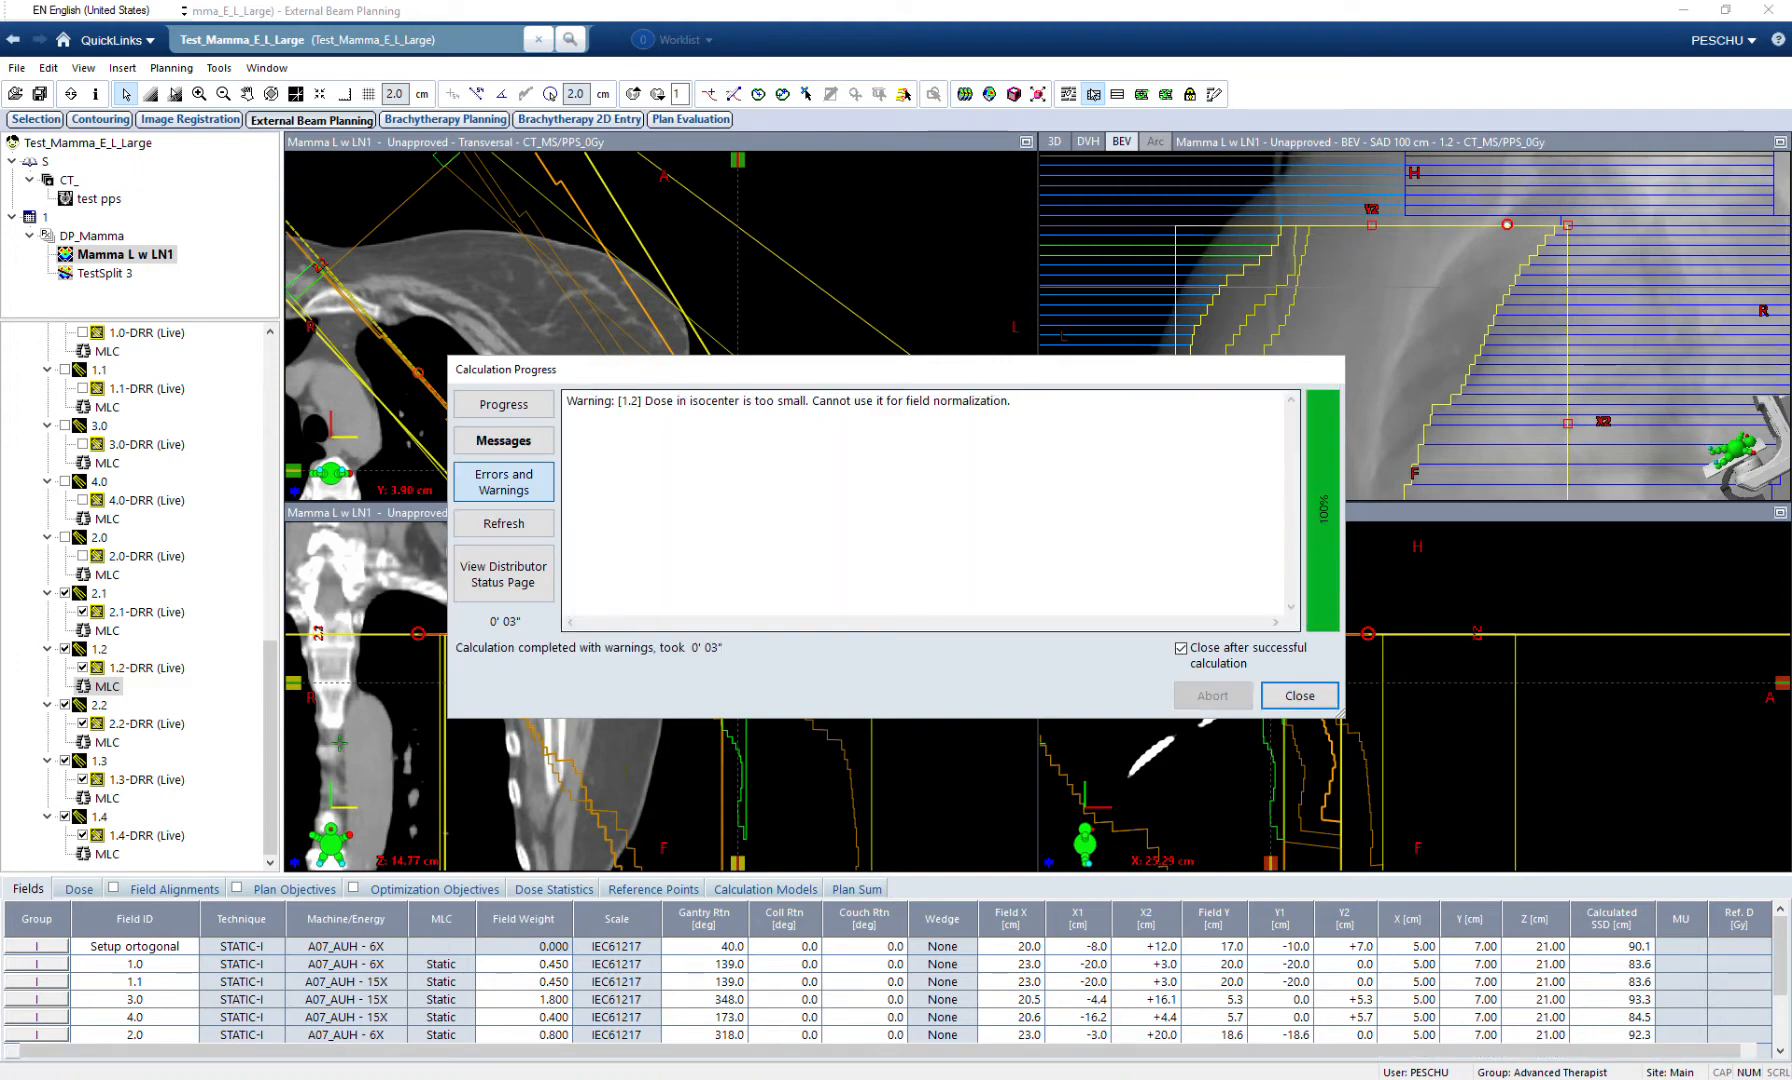
left_click(1299, 696)
Start the color wash at 95%, raise its lower limit to 102.5%, and examine the effect of field 1.2's new shielding across the transversal slices.
double_click(301, 300)
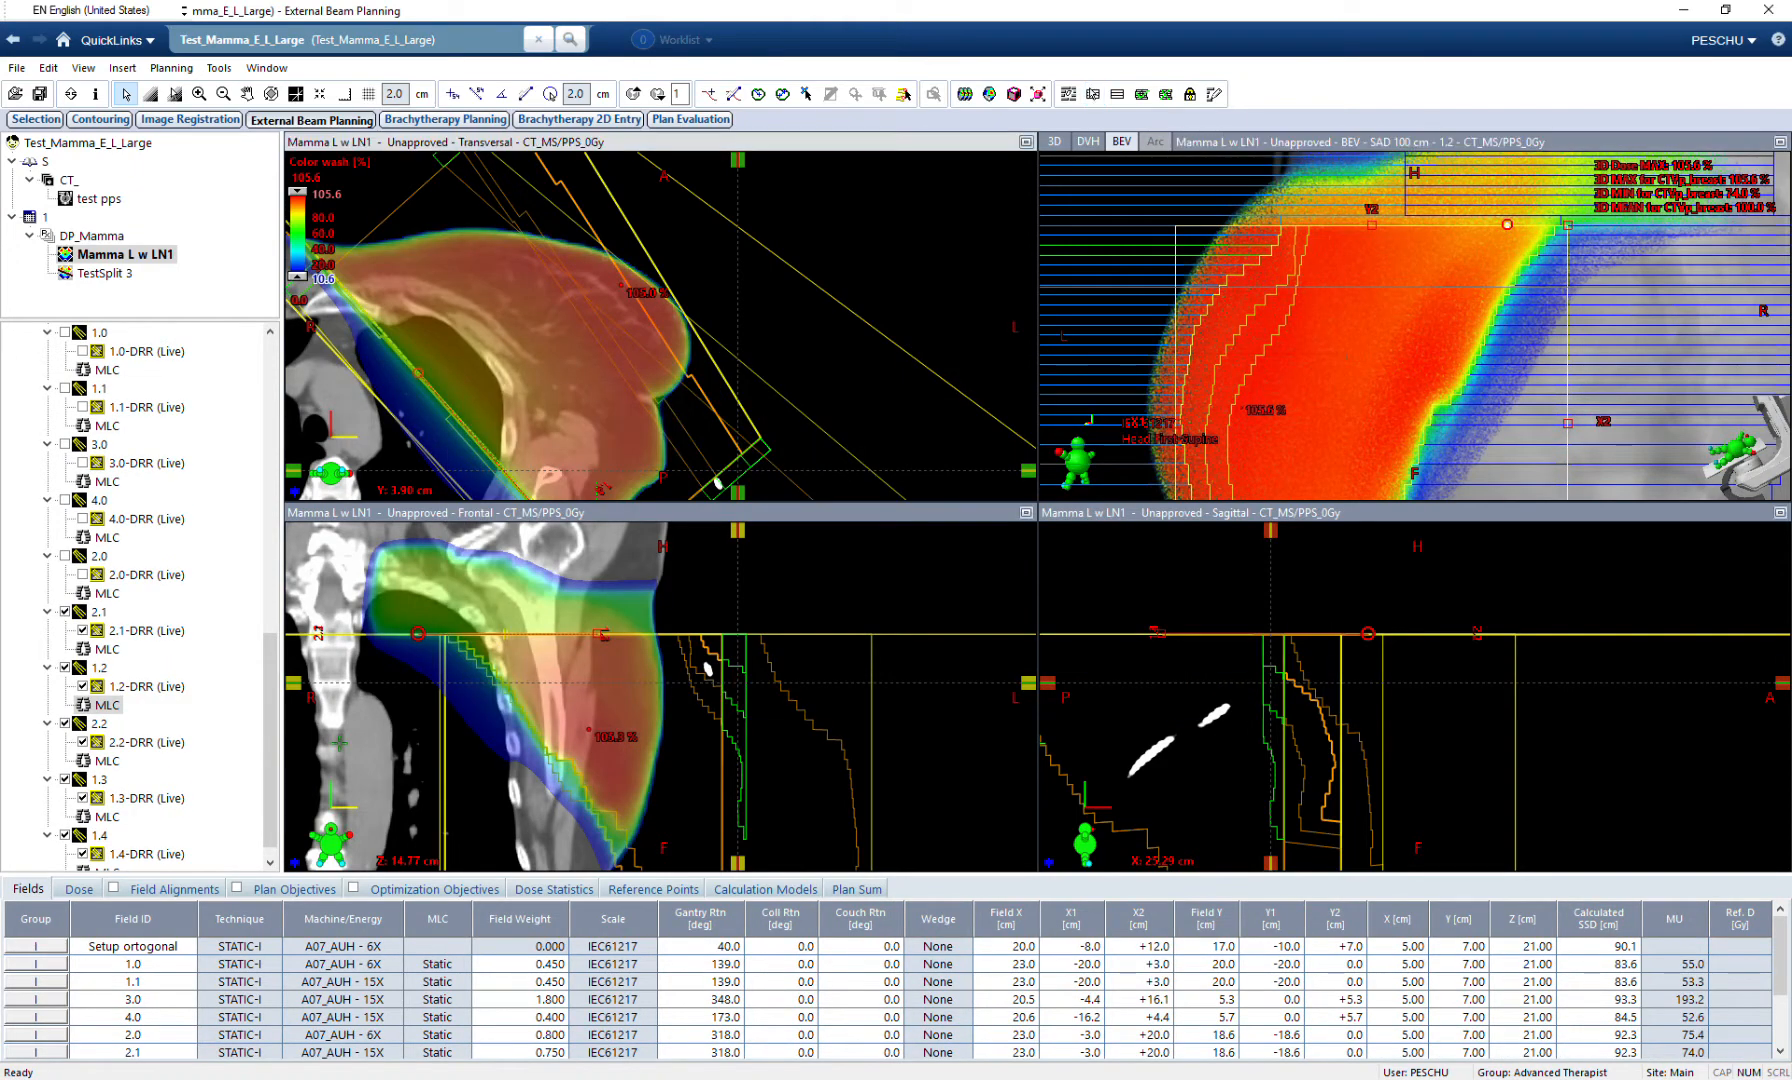
type("95")
key("Return")
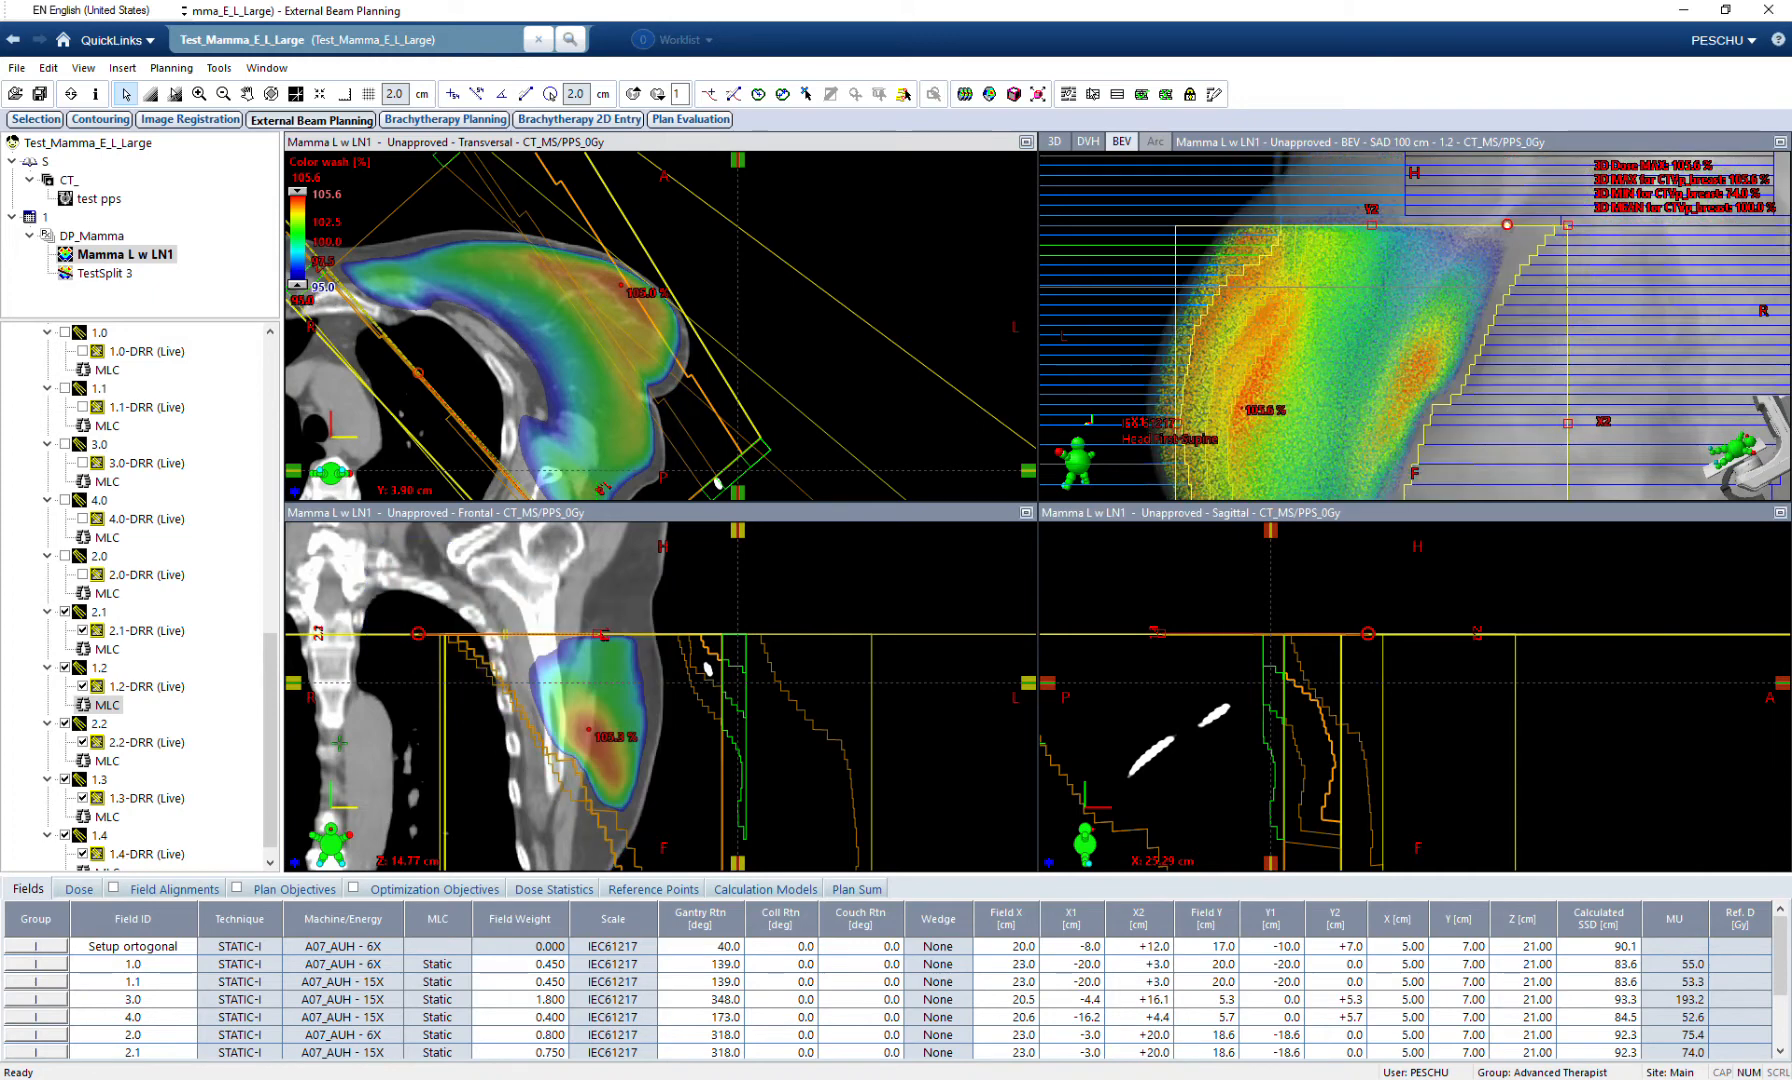
left_click_drag(297, 286, 297, 227)
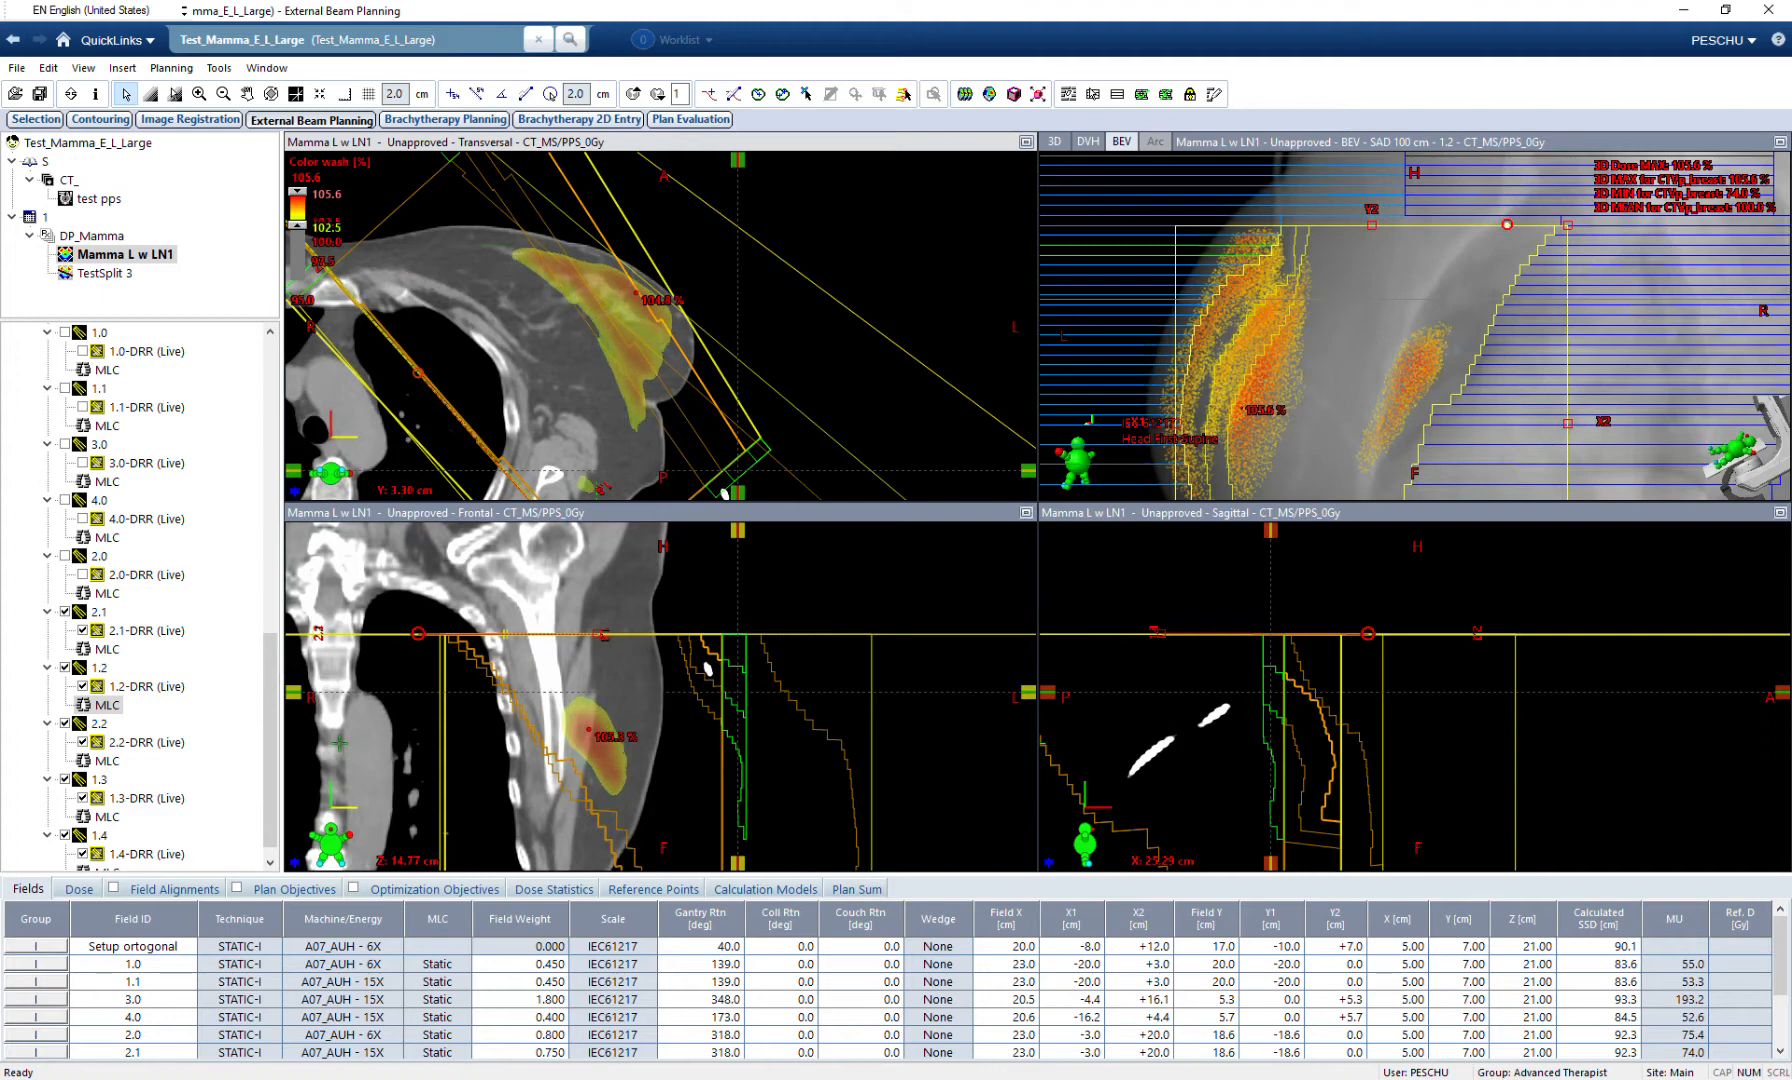
scroll(660, 326, "down", 12)
scroll(430, 380, "up", 4)
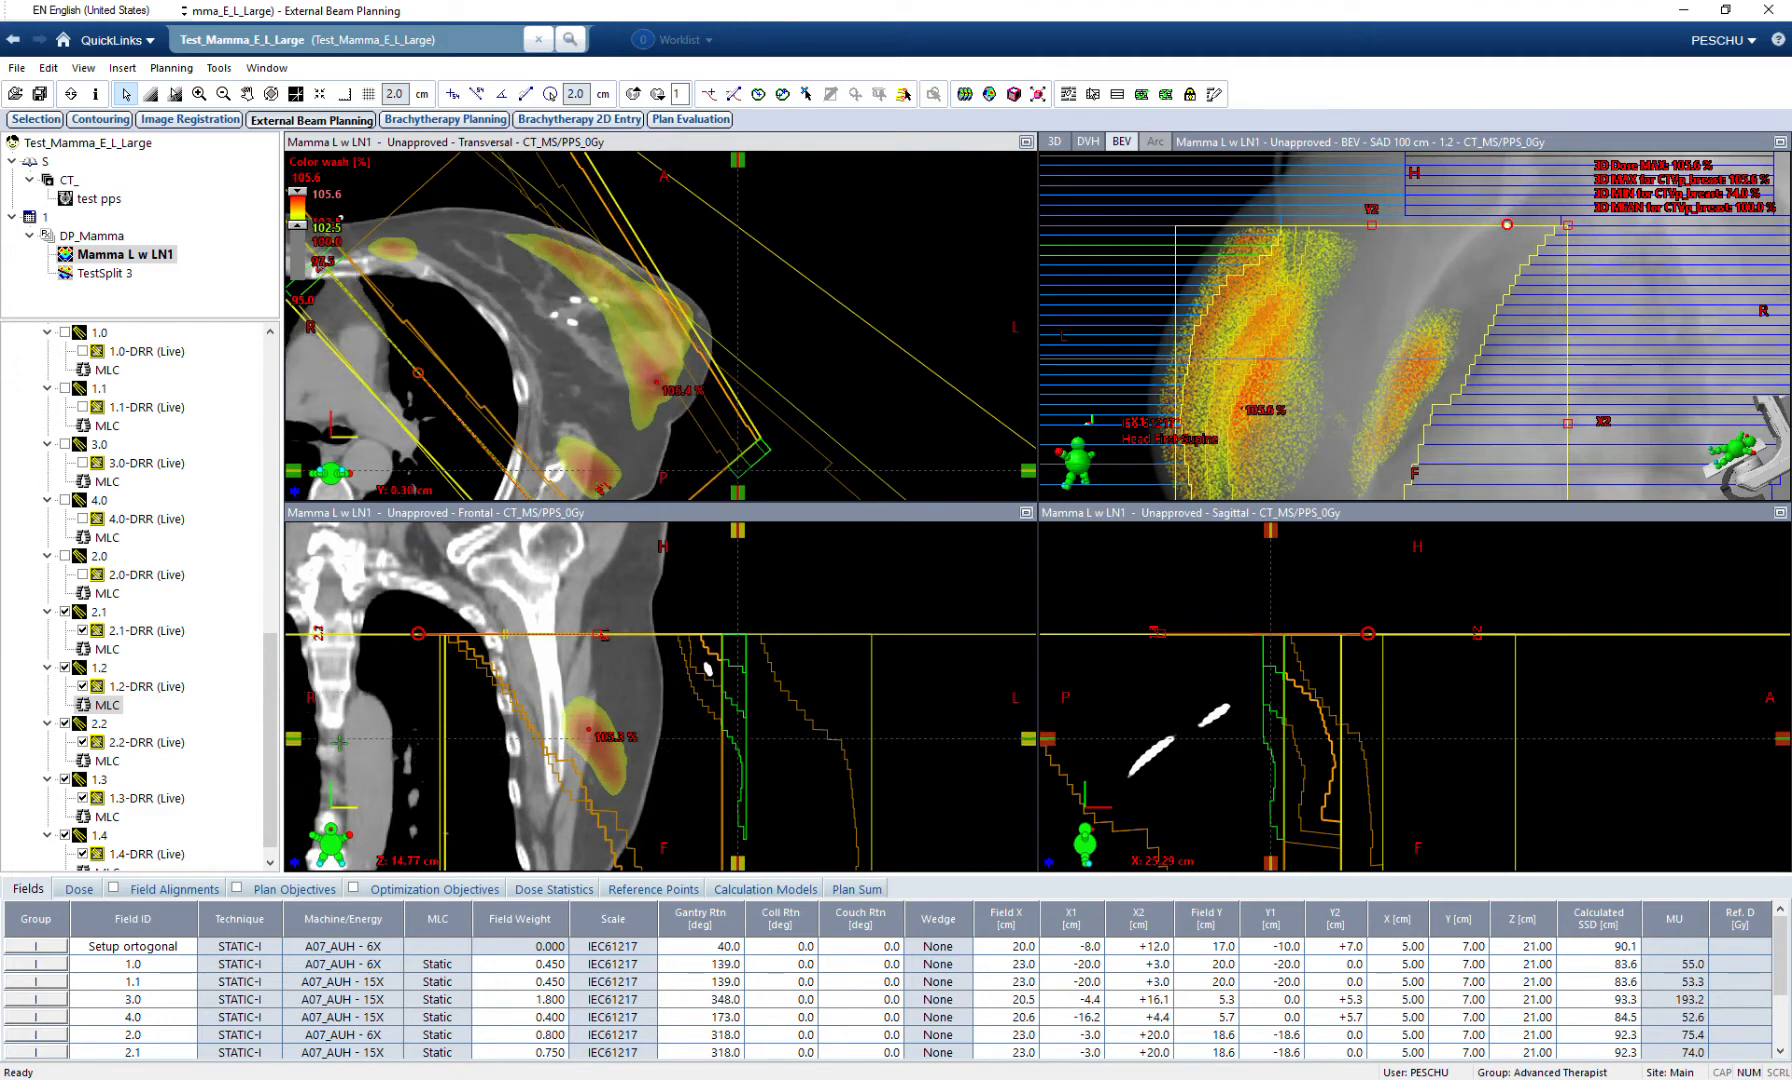
scroll(660, 326, "down", 8)
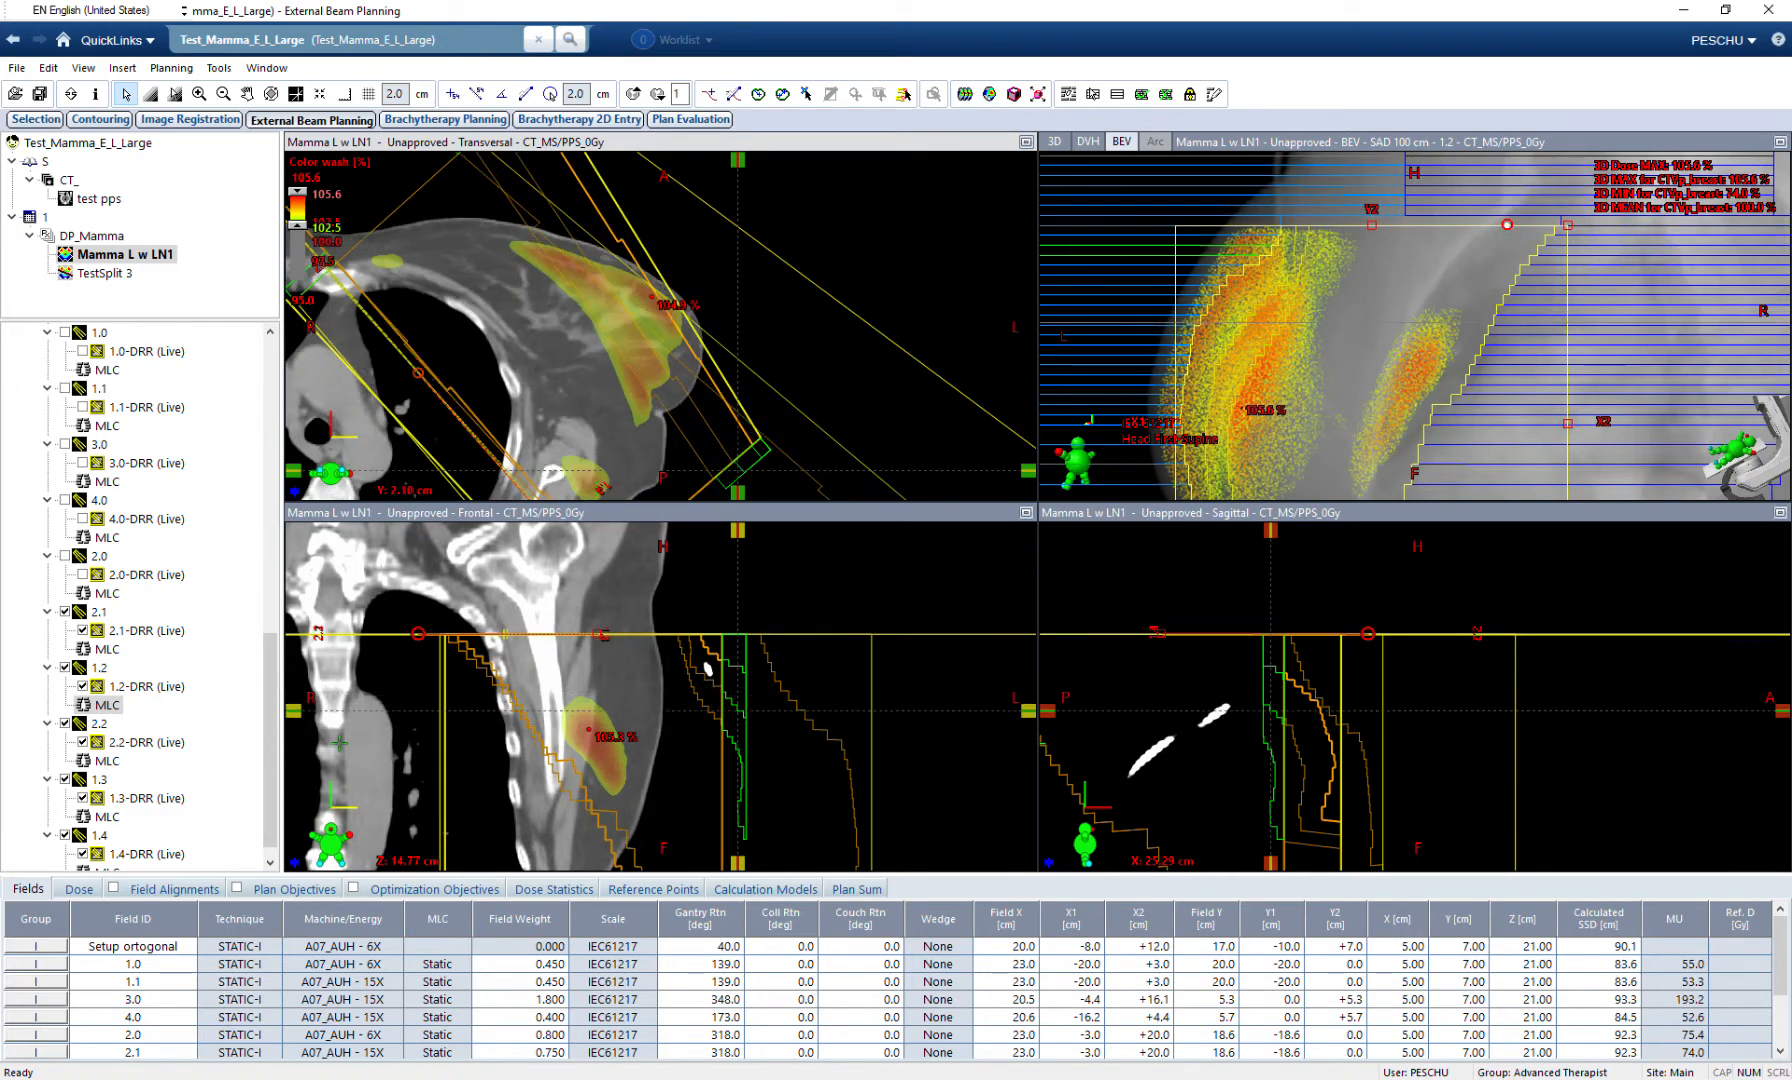
scroll(107, 742, "down", 1)
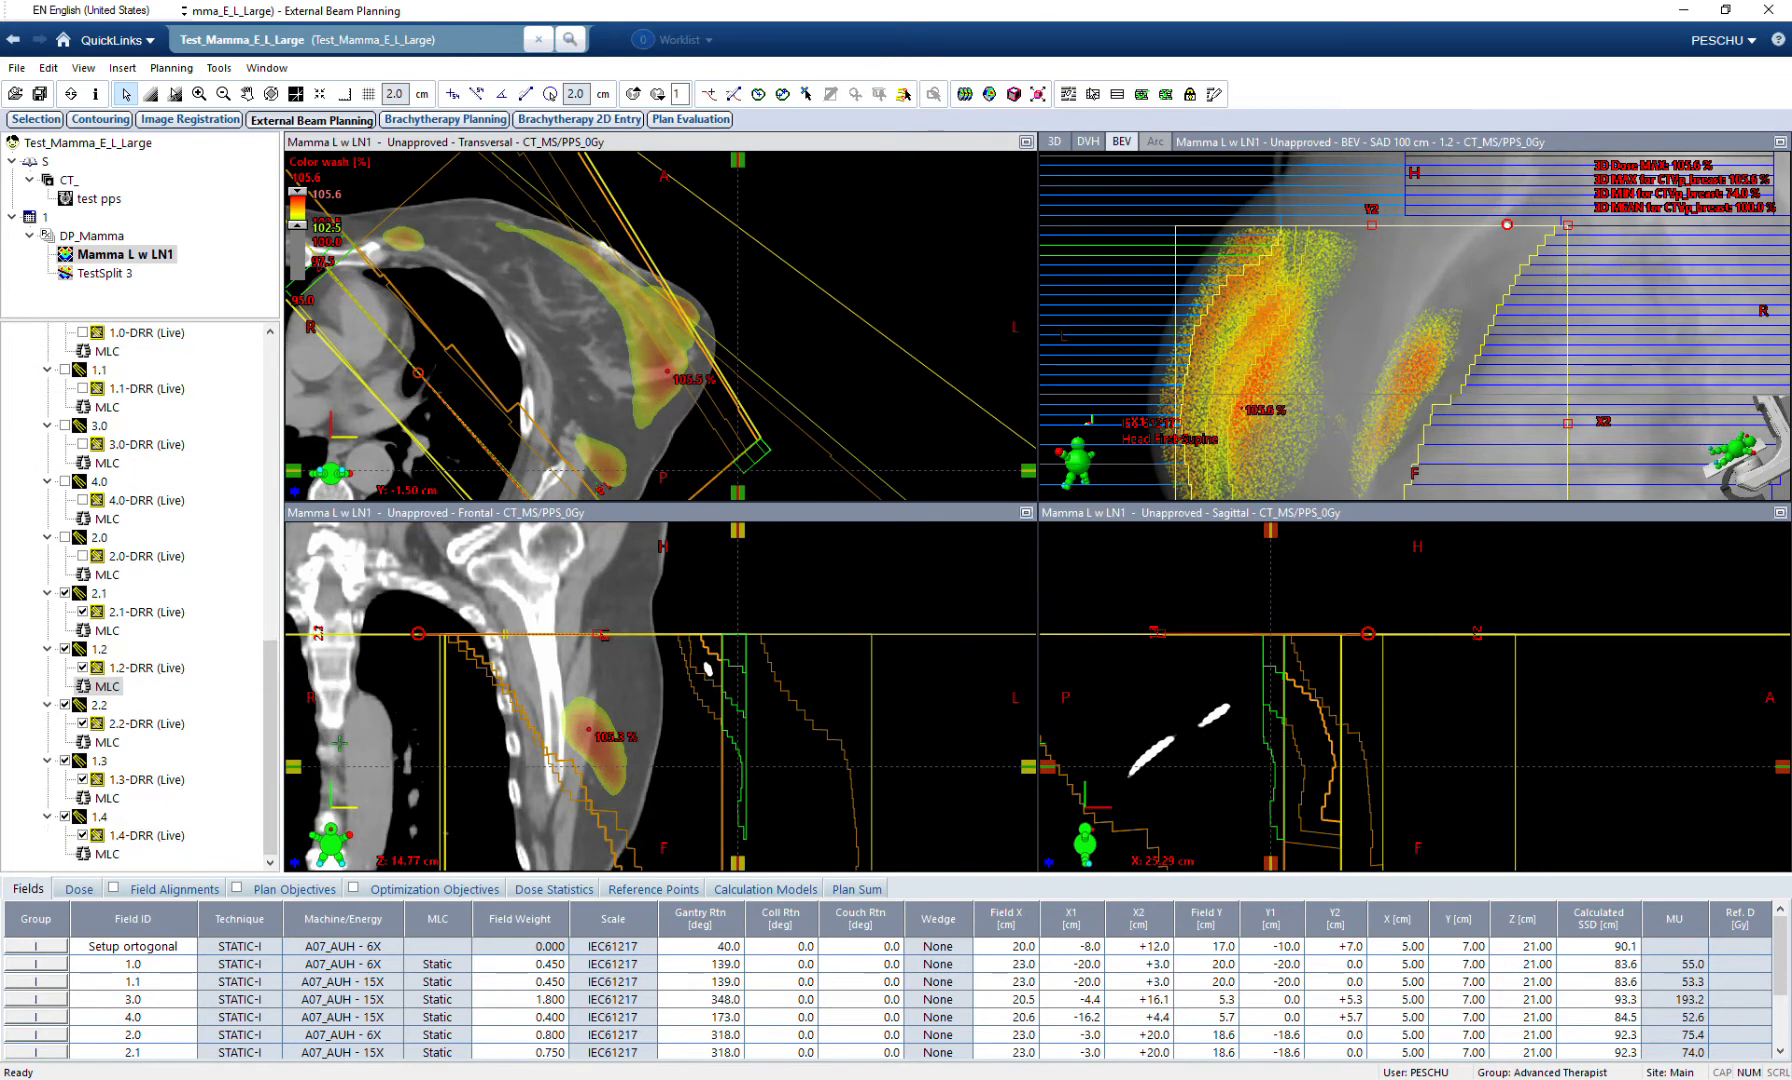
Set field 1.0's weight to 0.4 and the color wash scale's lower end to 95%.
left_click(107, 742)
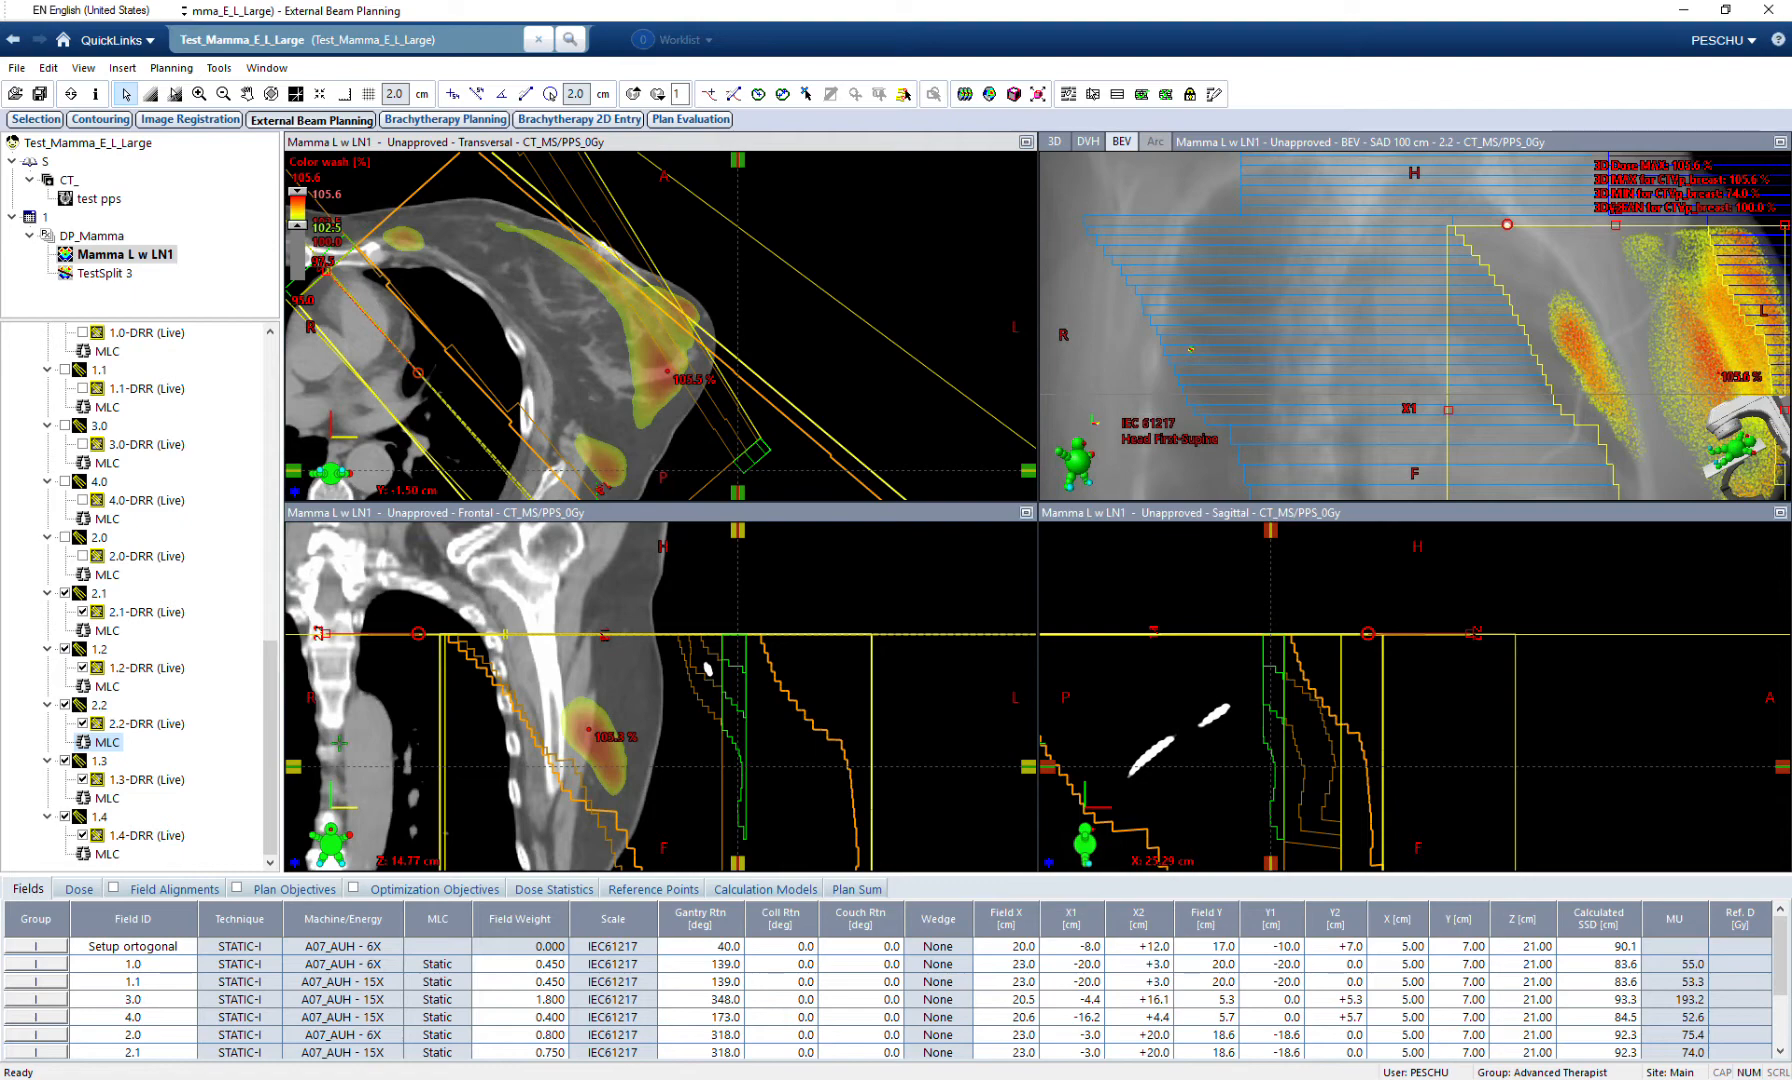
left_click(521, 965)
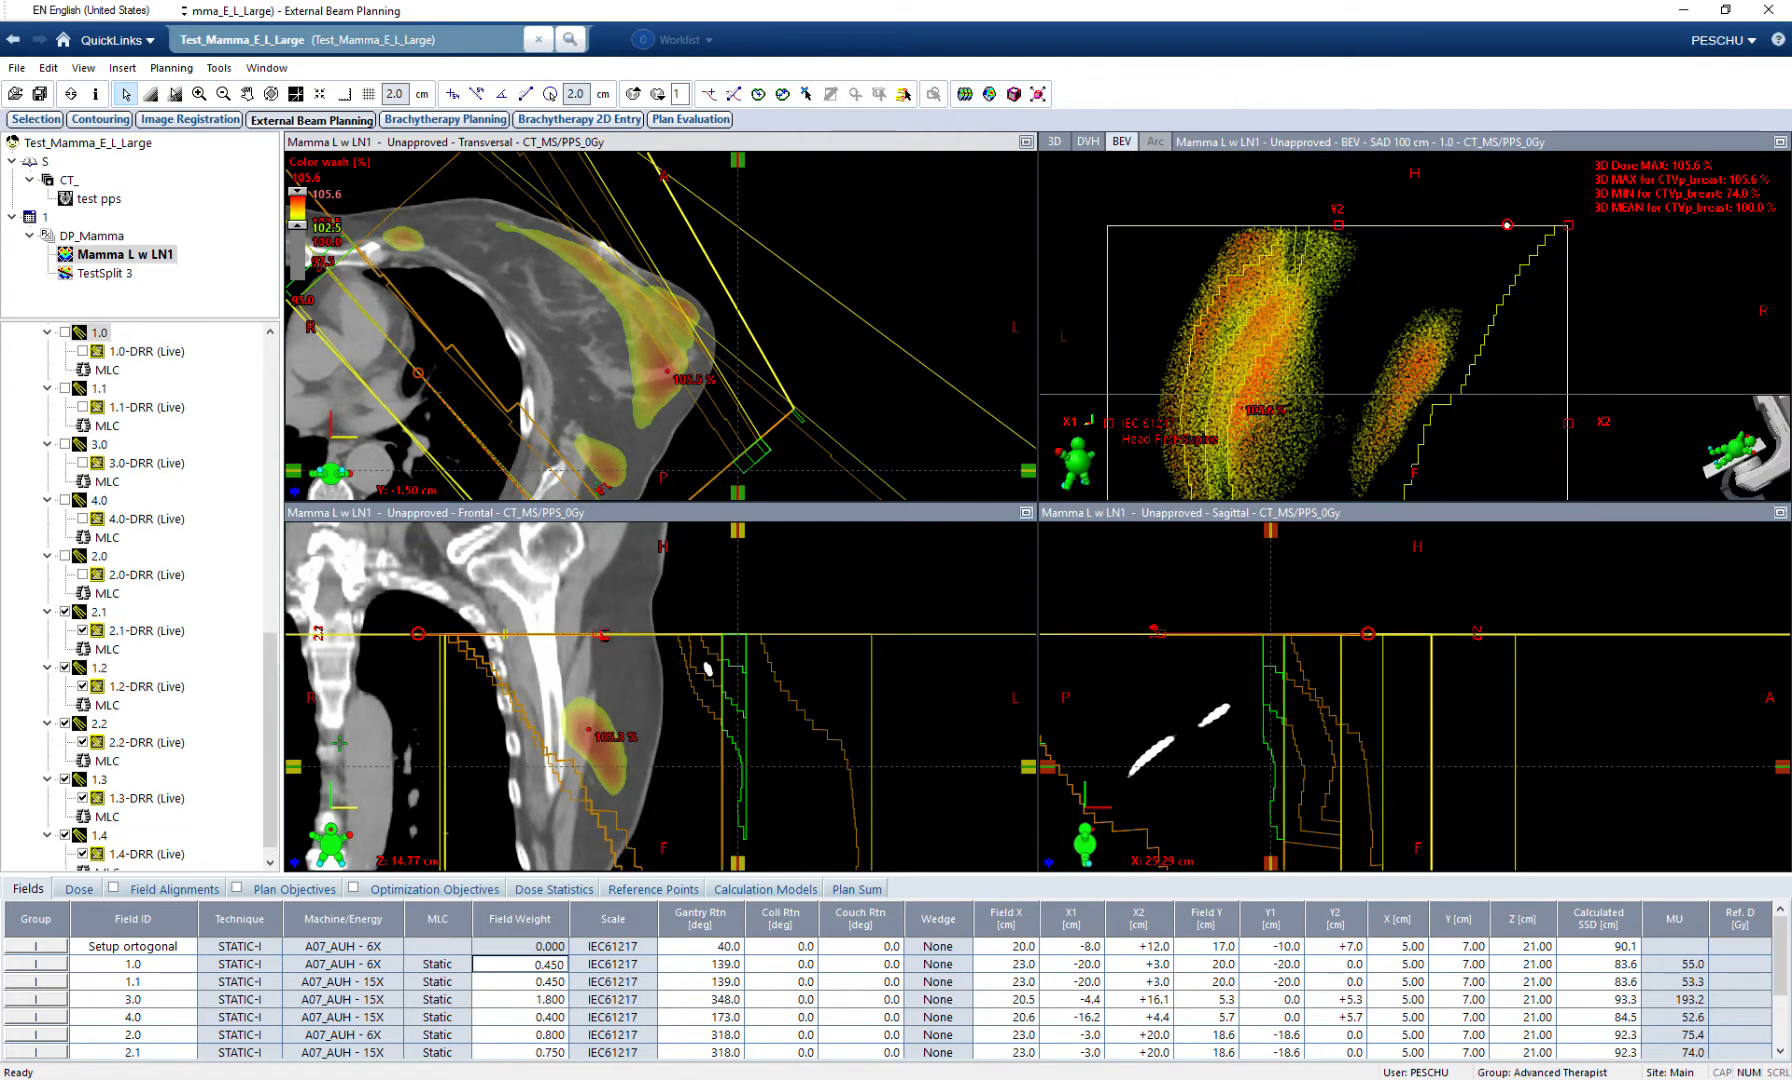
type("0")
key("Return")
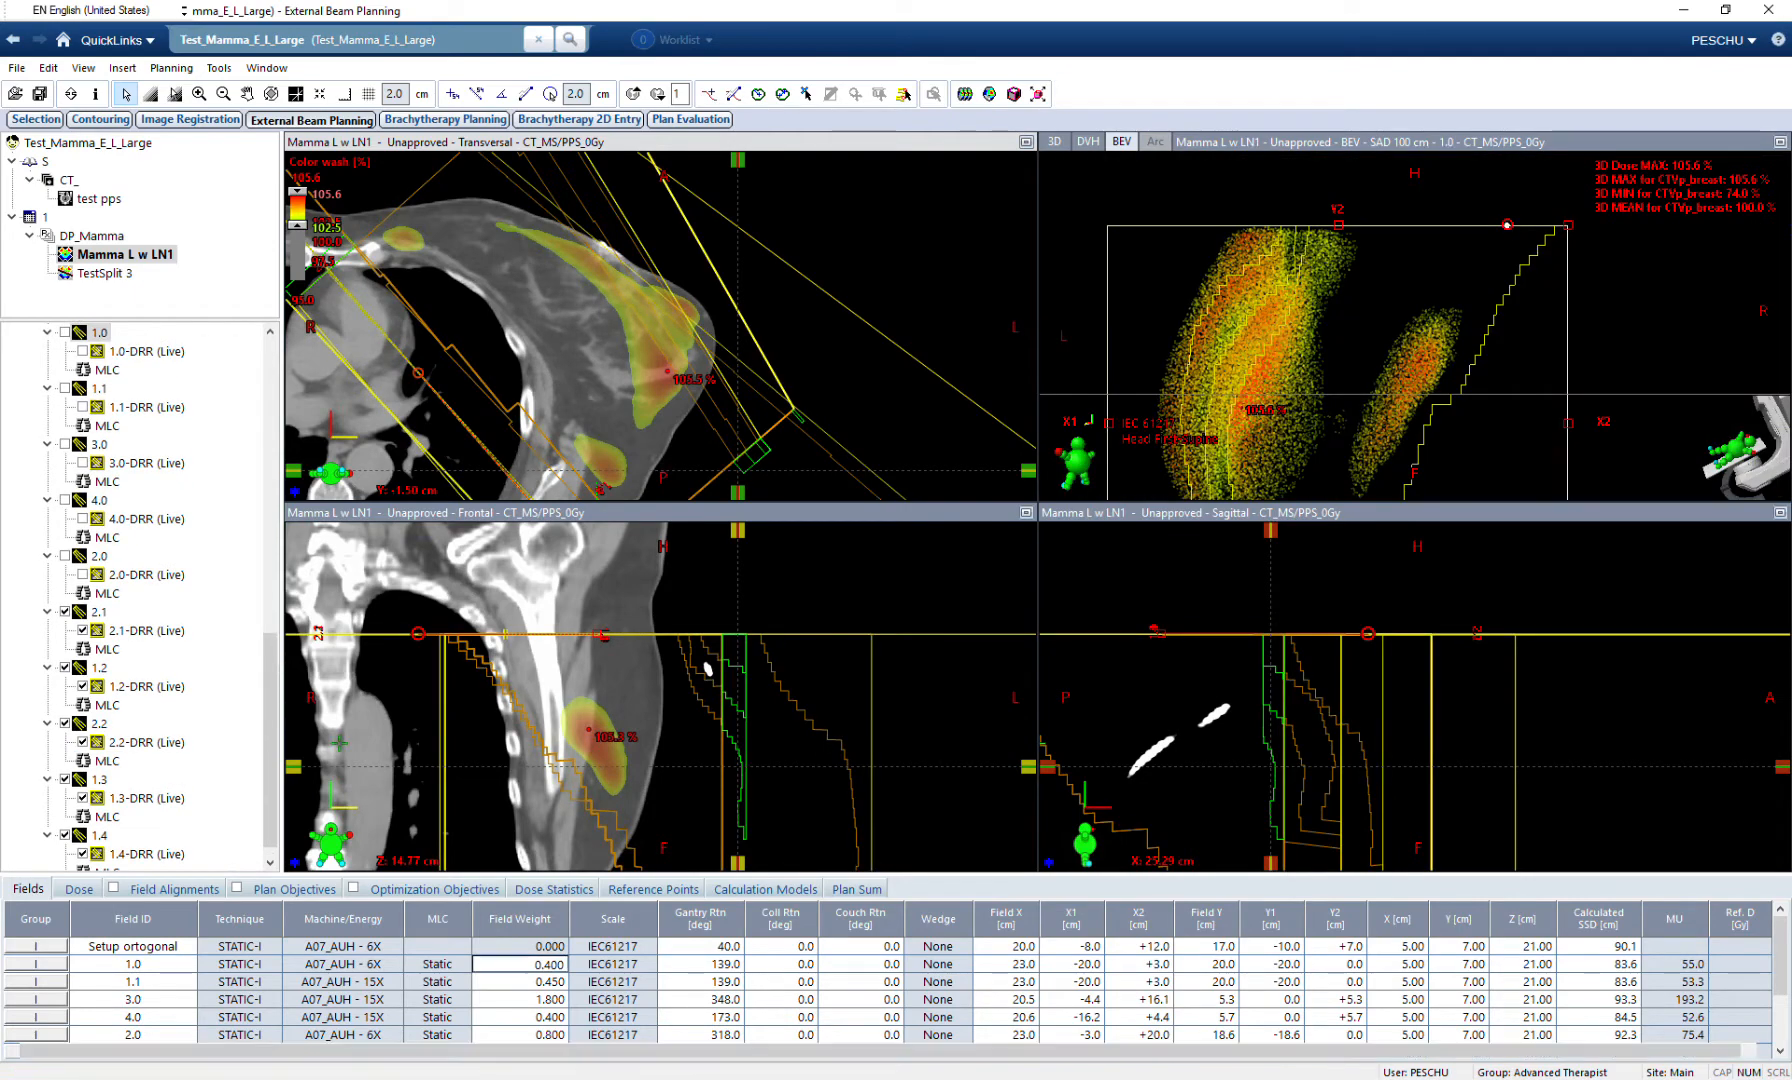
left_click(301, 300)
key("Return")
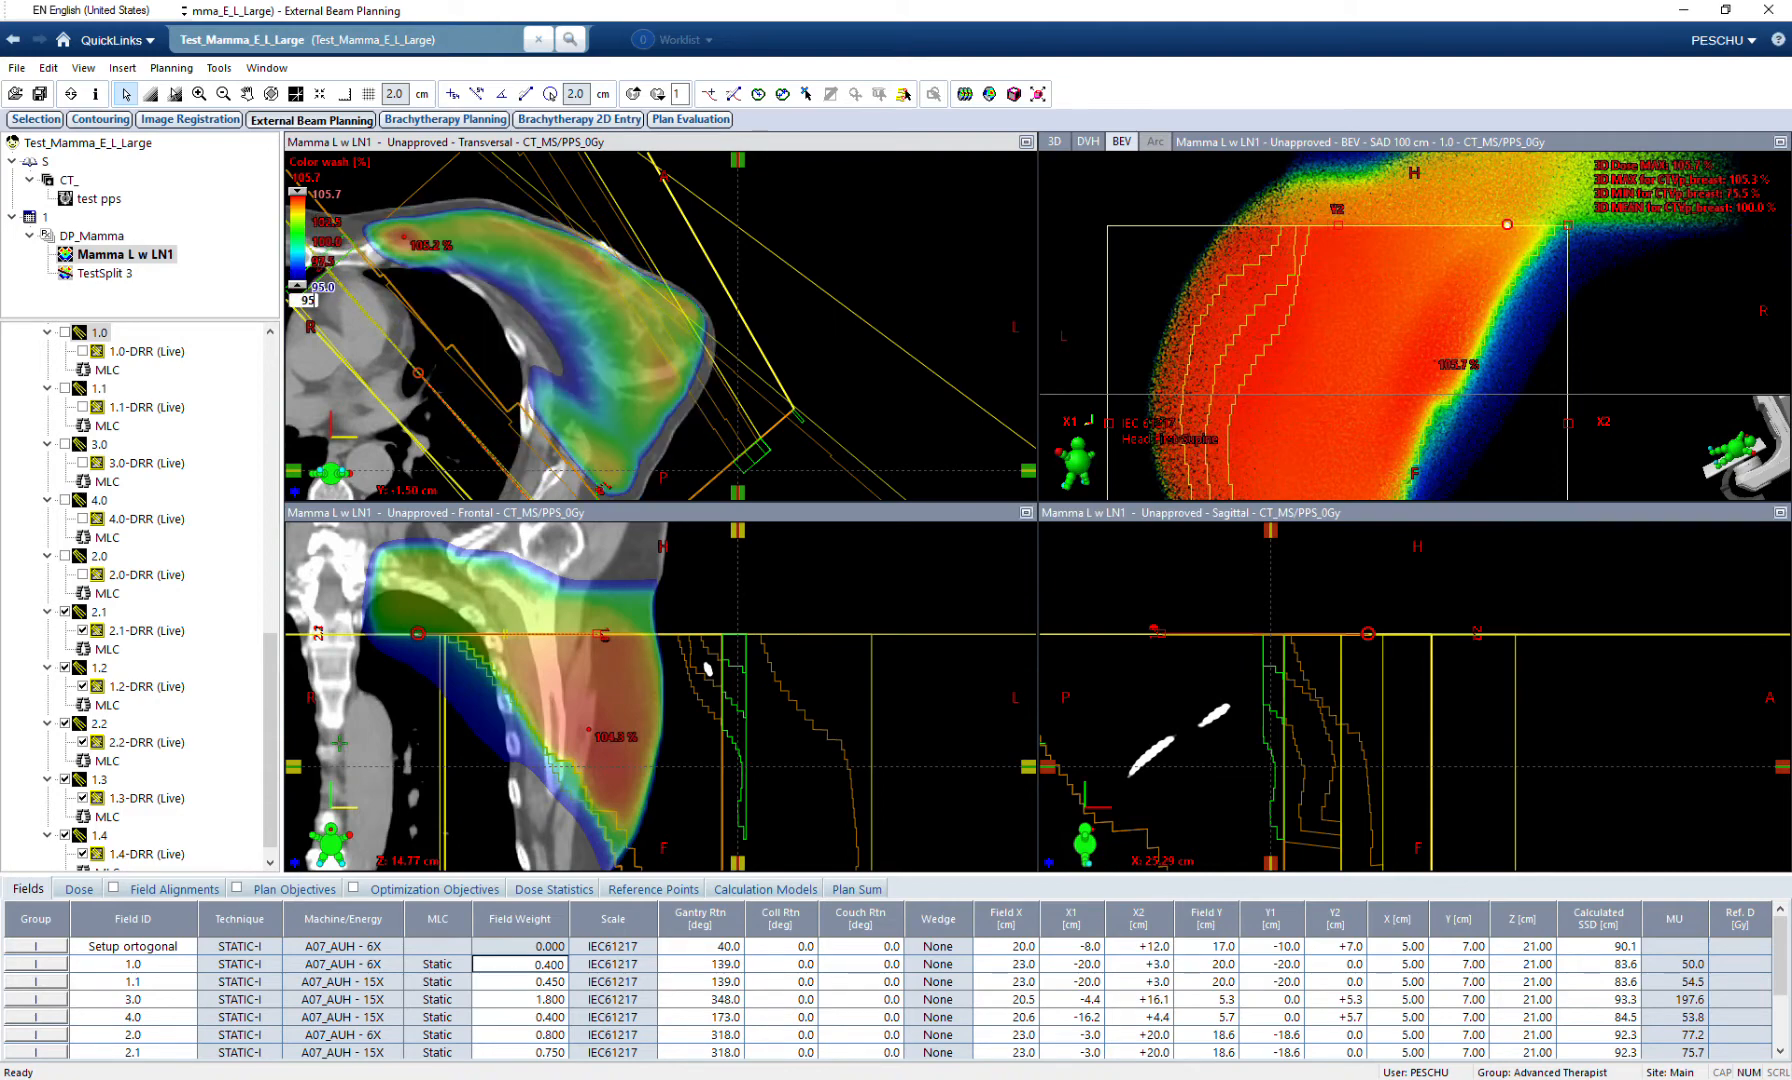
Copy field 2.2 and paste it as a new field 2.3 with a weight of 0.
scroll(107, 742, "down", 1)
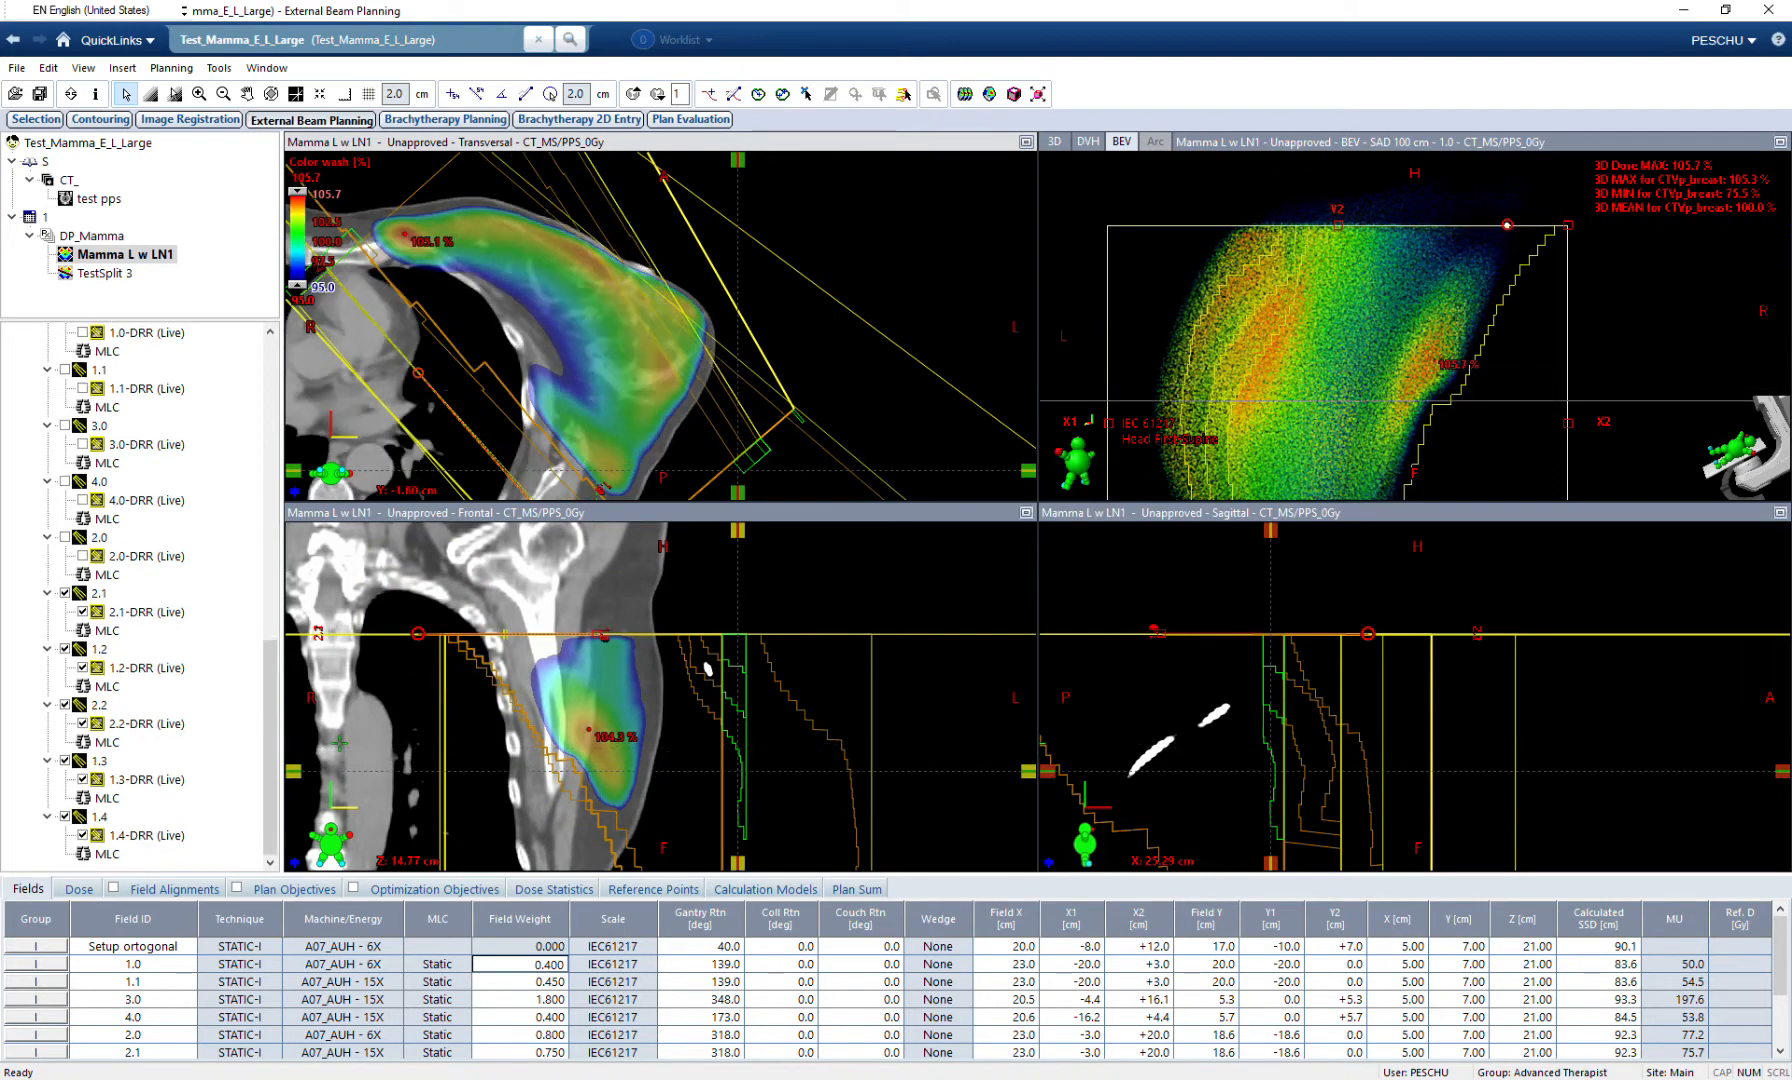
left_click(107, 742)
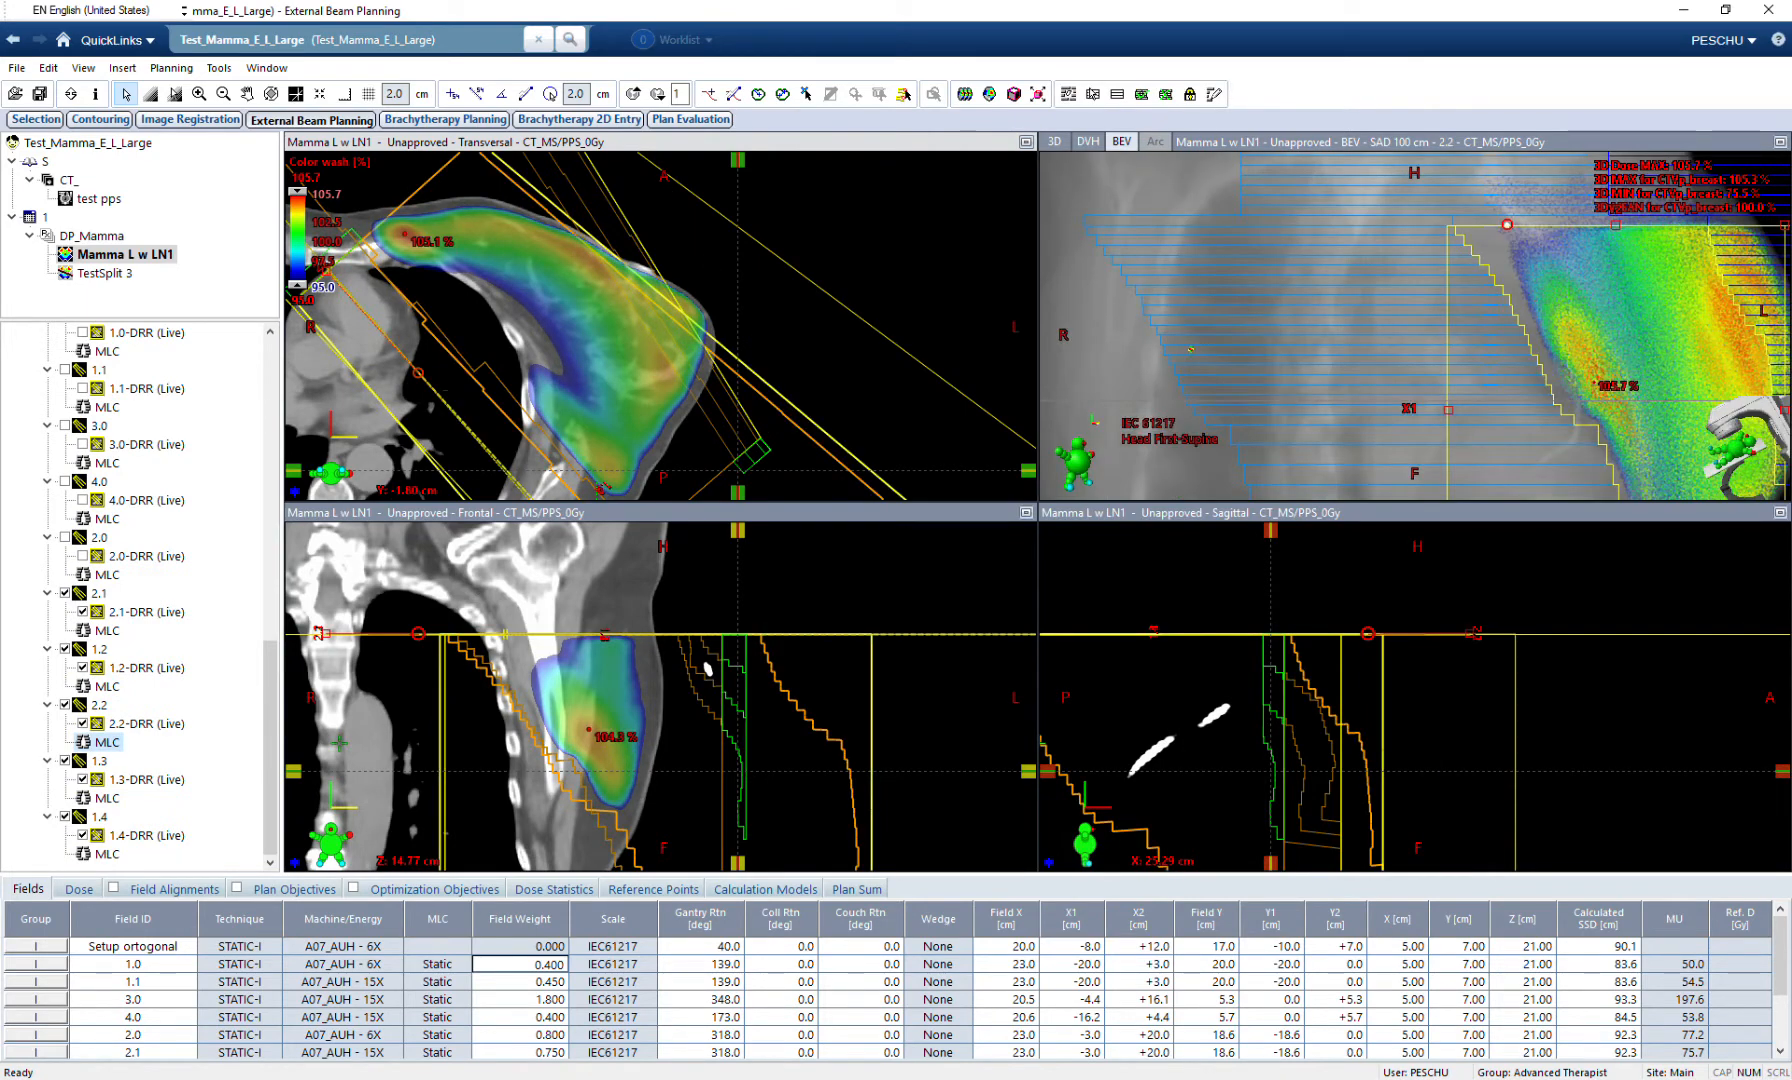
right_click(99, 706)
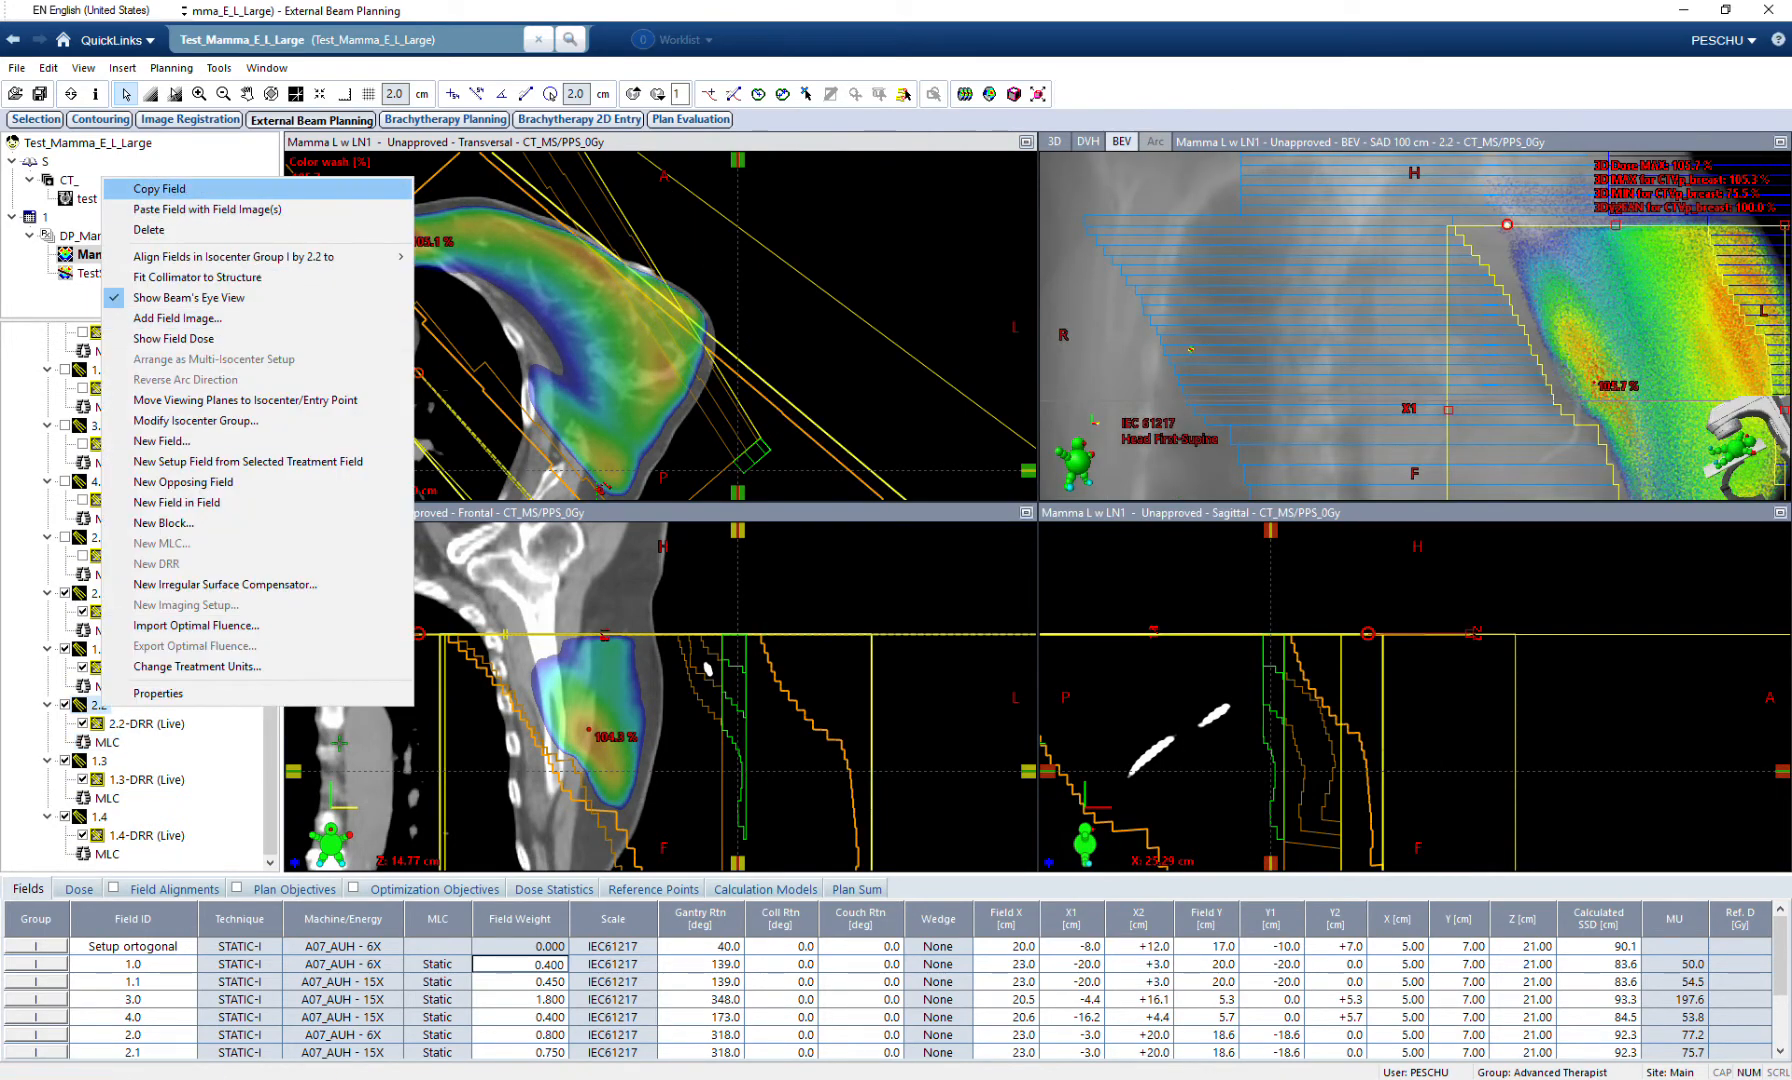
left_click(160, 189)
right_click(101, 705)
left_click(160, 188)
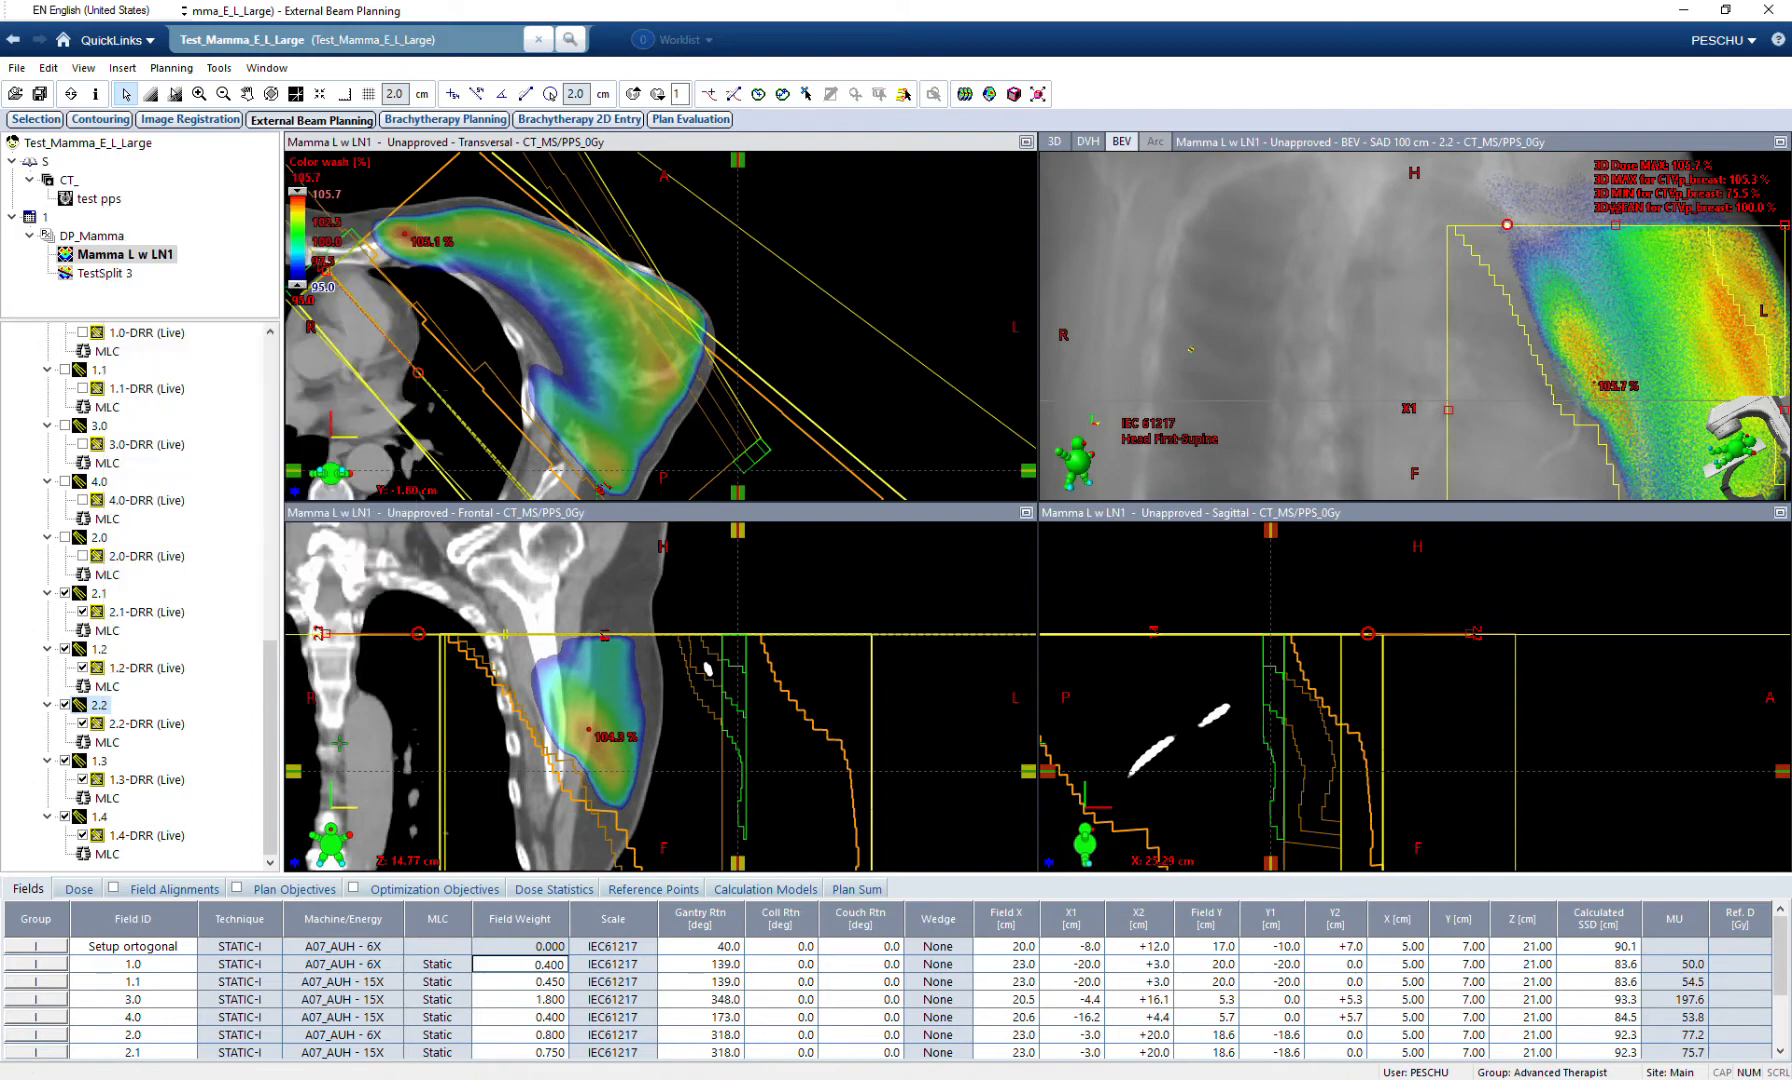
right_click(100, 705)
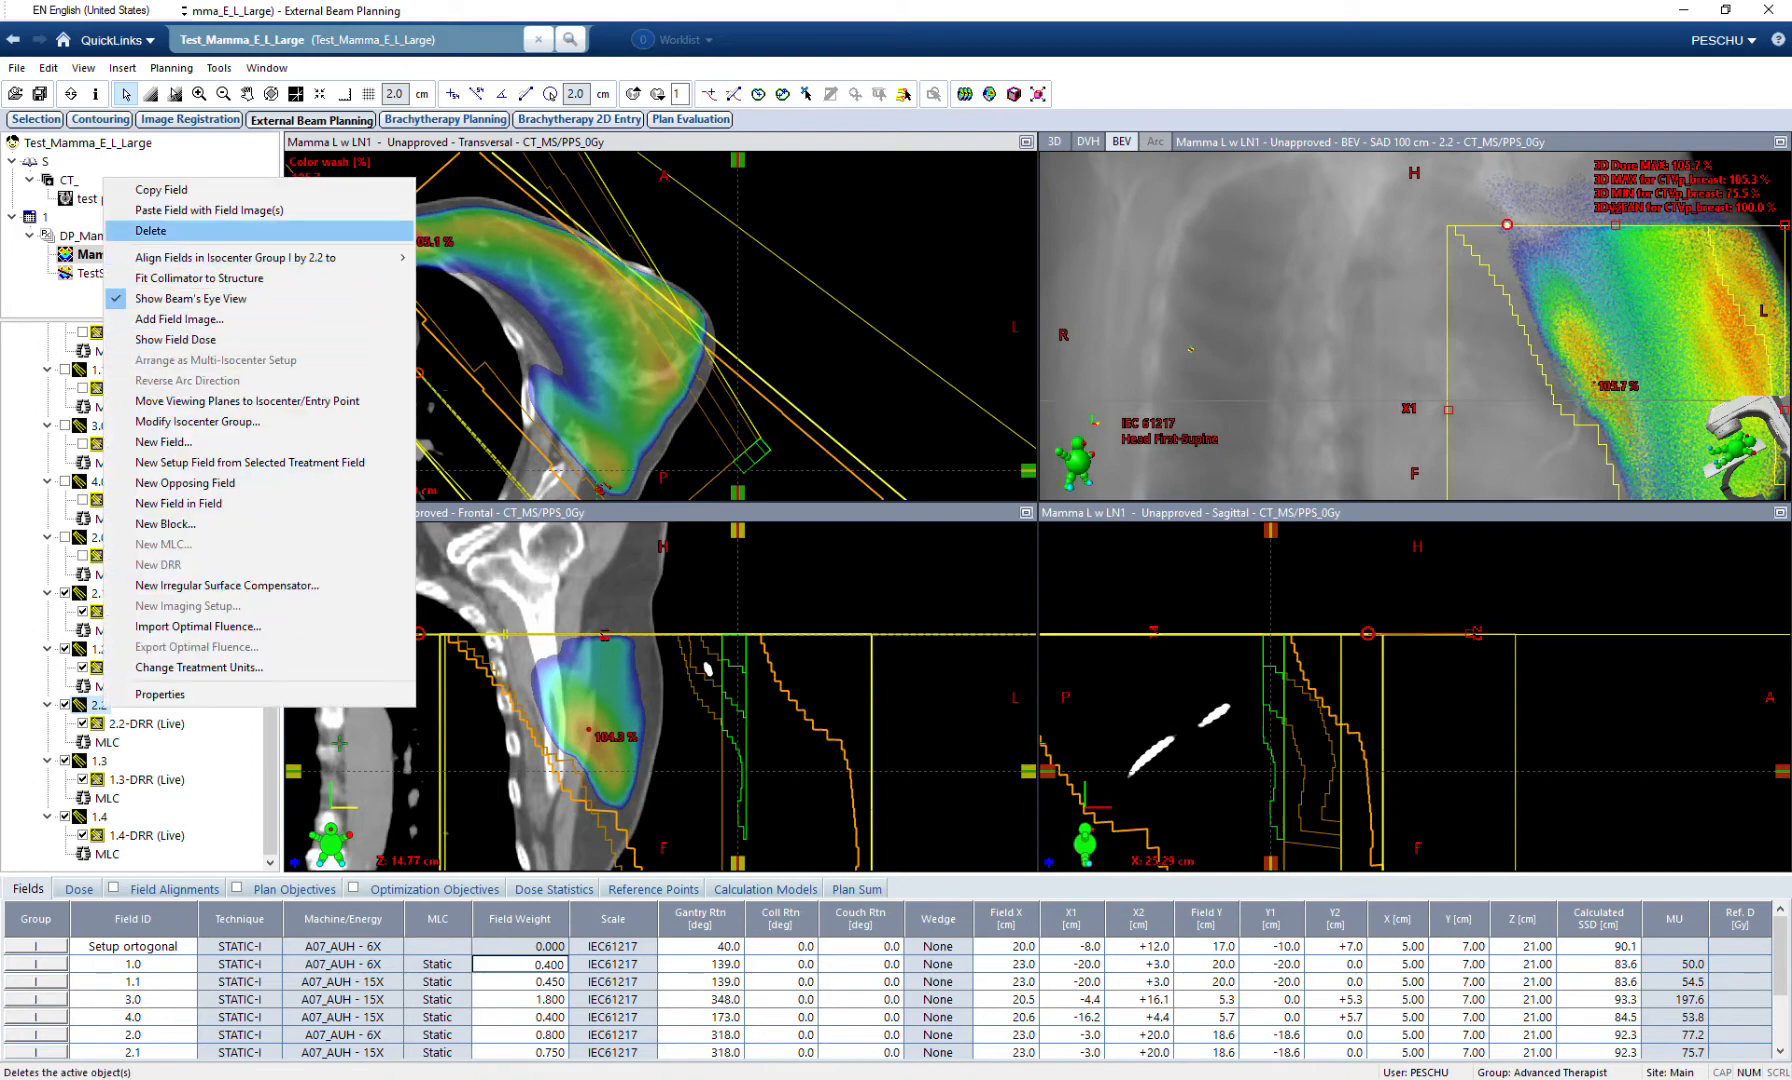
left_click(160, 189)
left_click(692, 188)
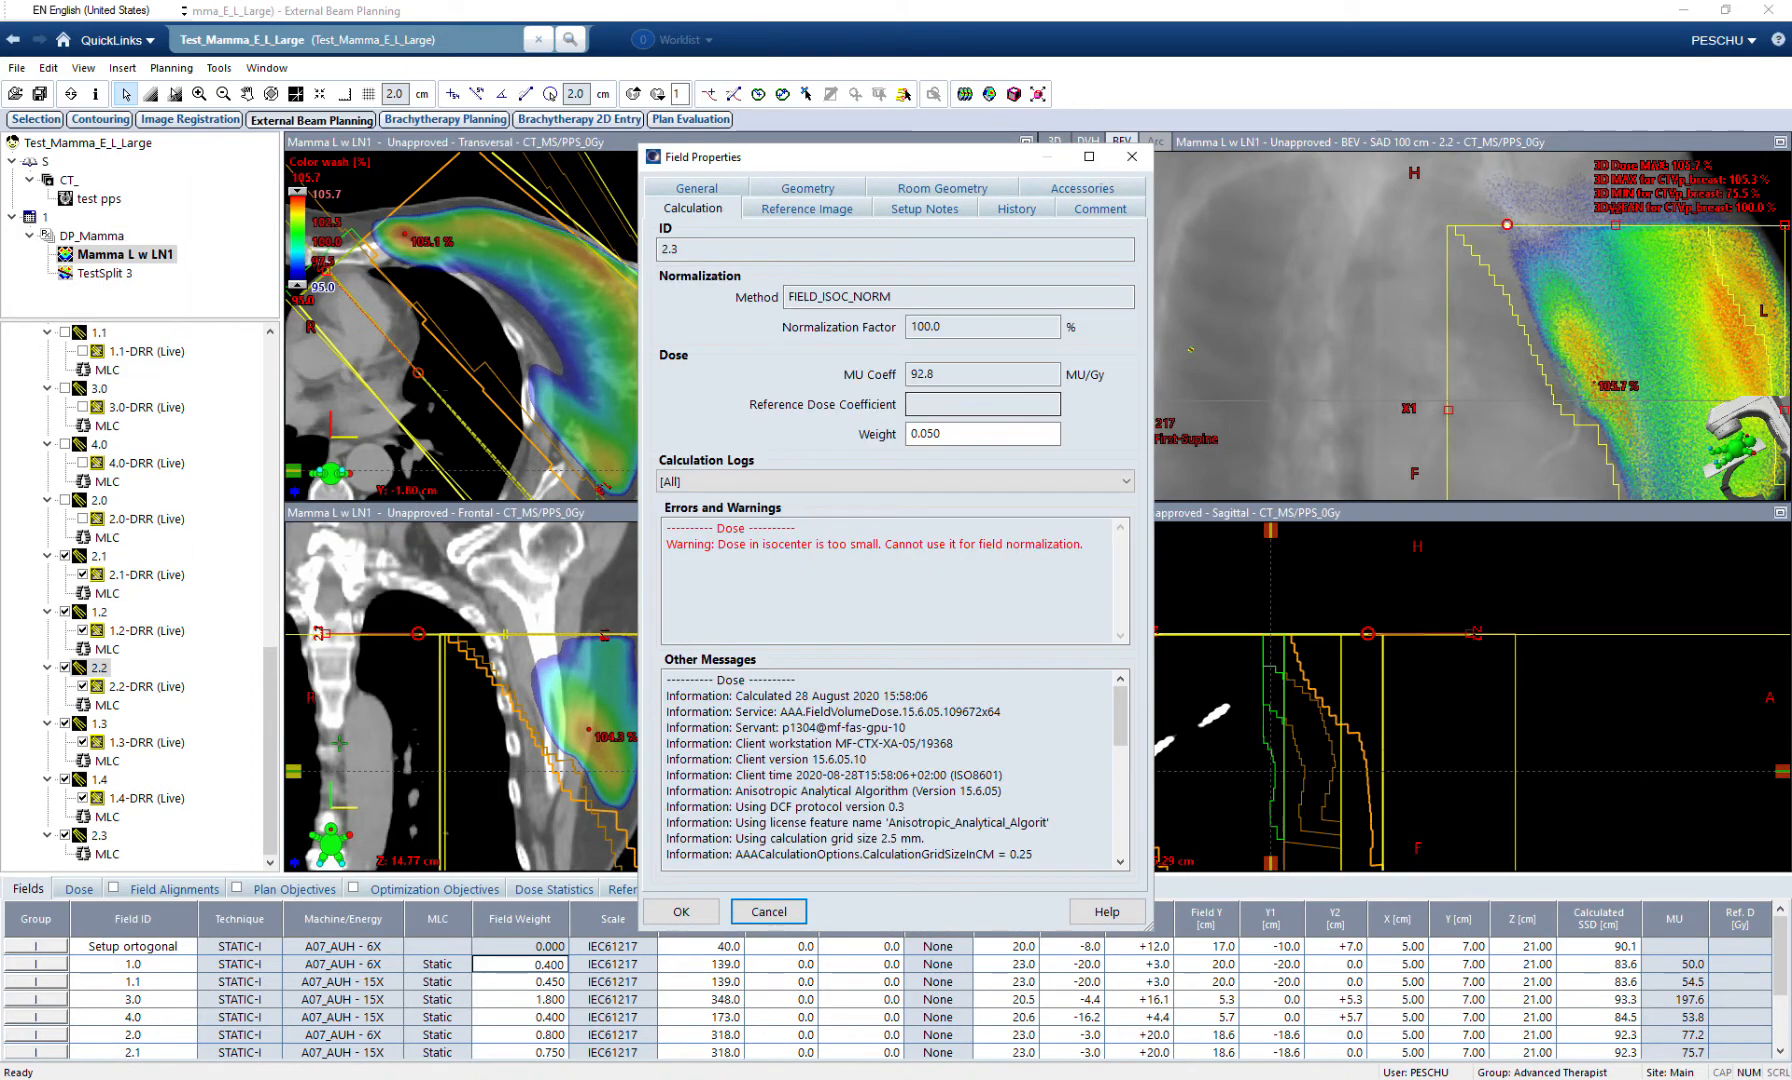
left_click(681, 911)
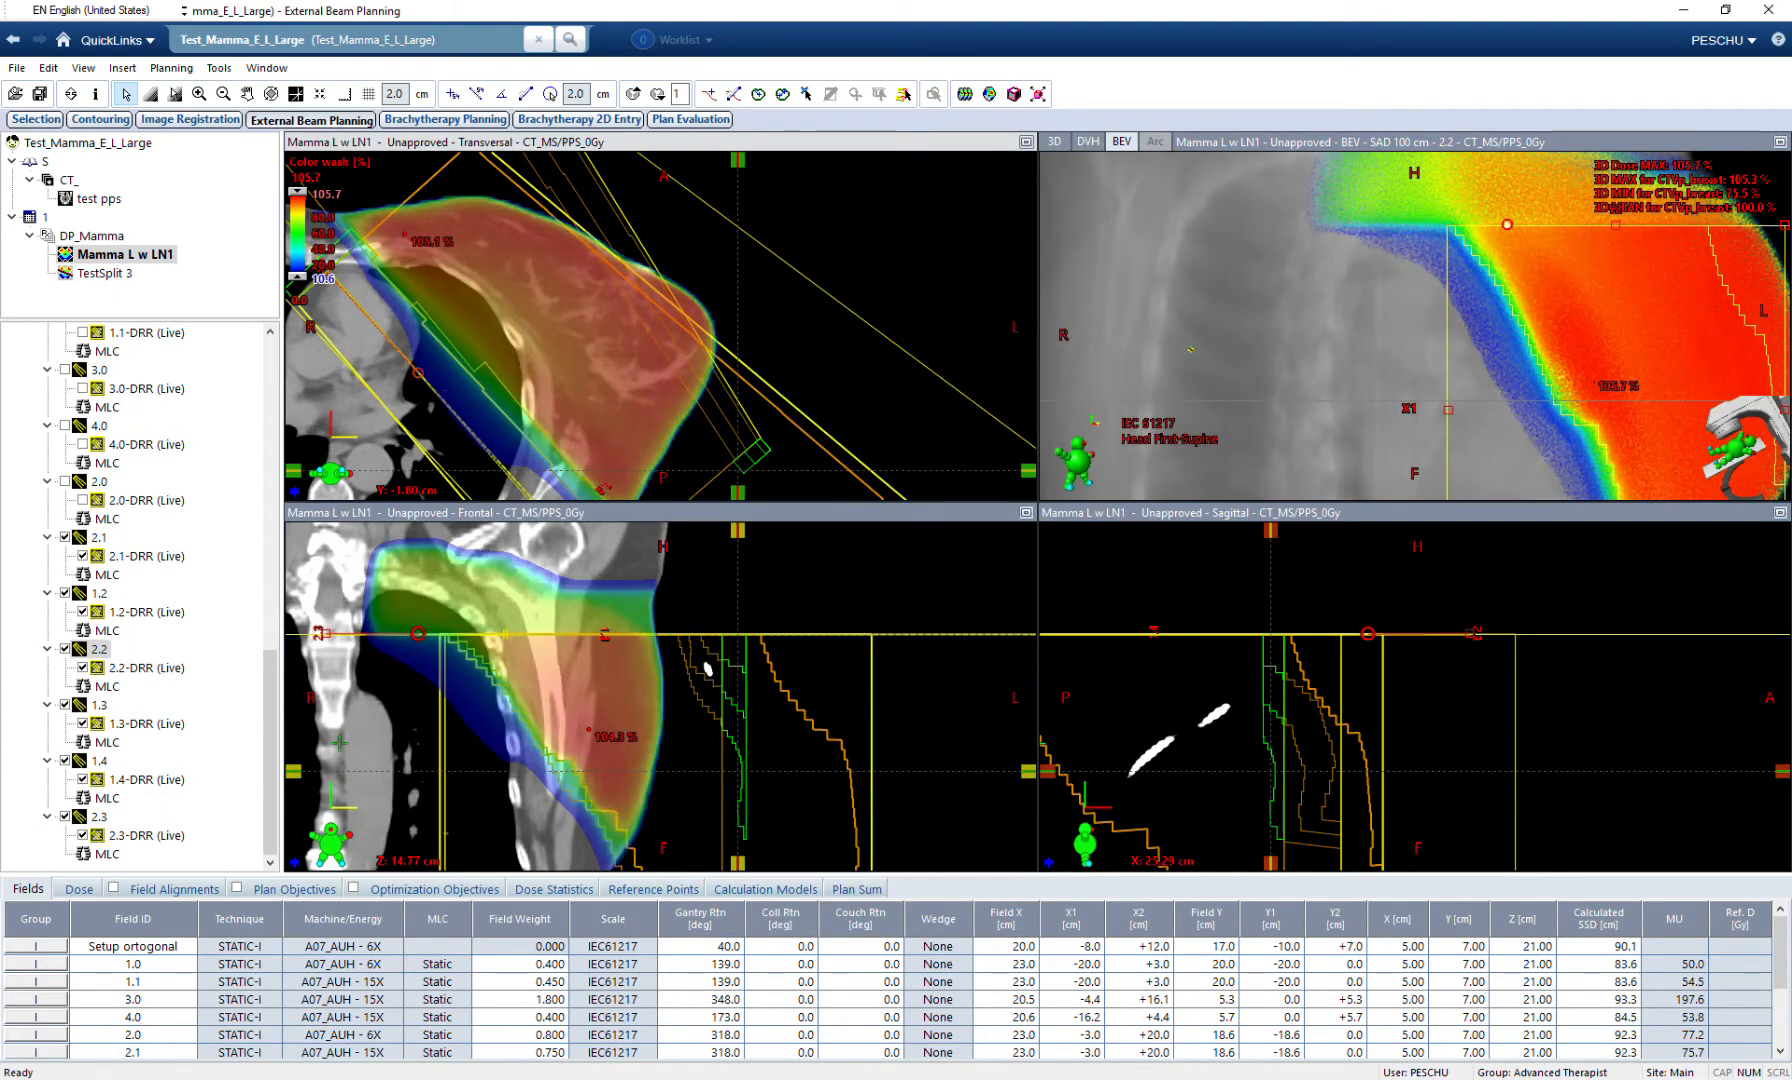
Copy field 1.4, paste it as new field 1.5, and set the copy's weight to 0.
right_click(102, 760)
left_click(182, 240)
right_click(103, 758)
left_click(190, 257)
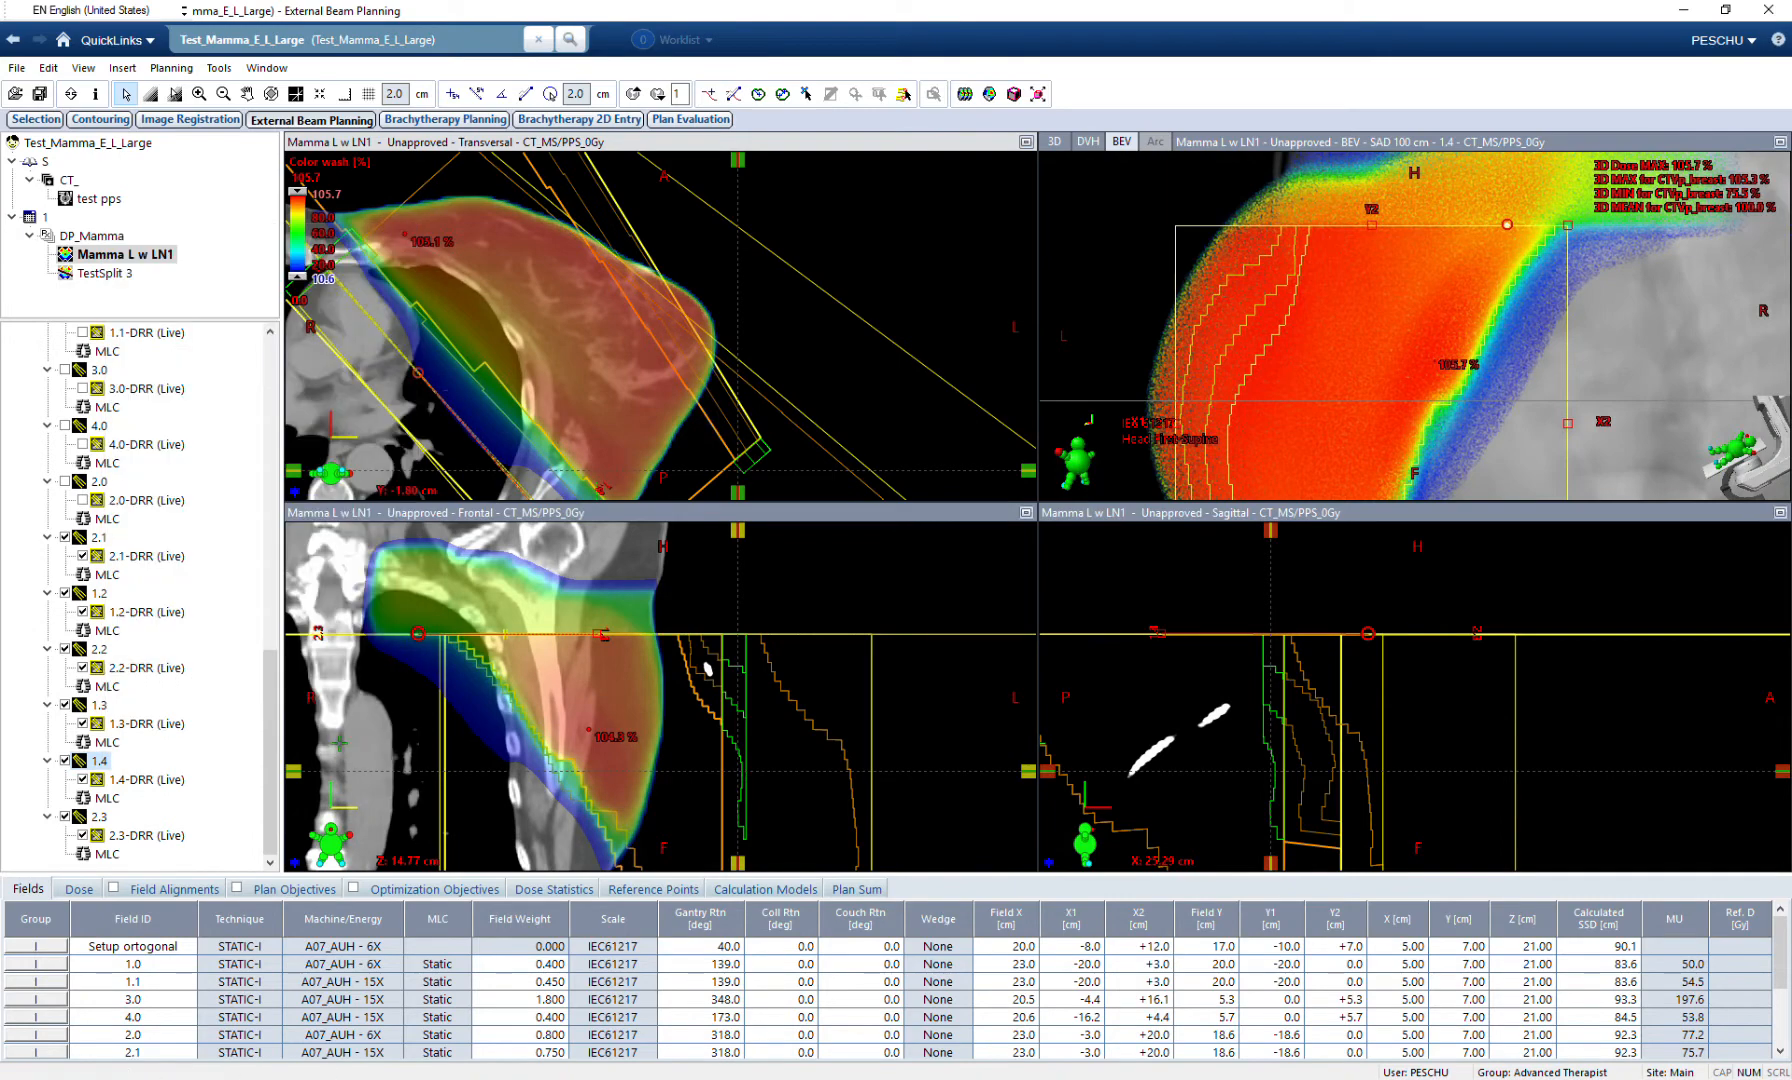
left_click(769, 911)
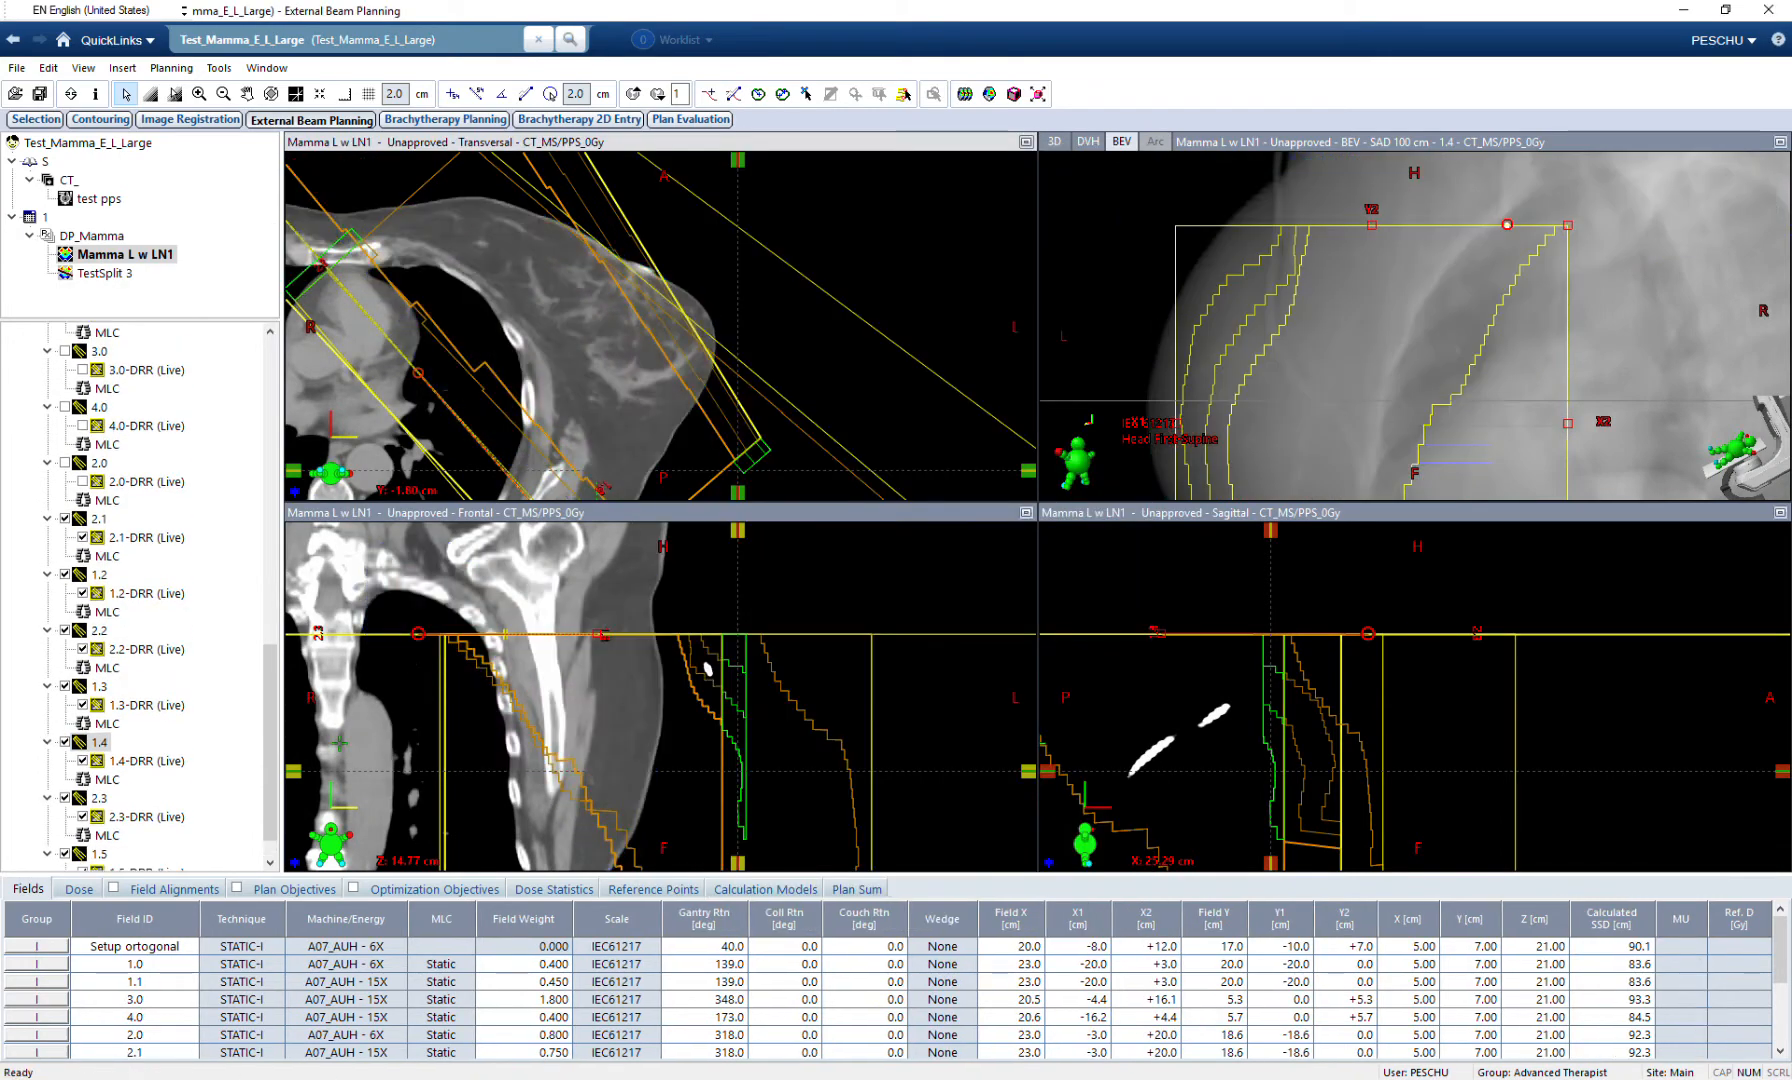
left_click(107, 853)
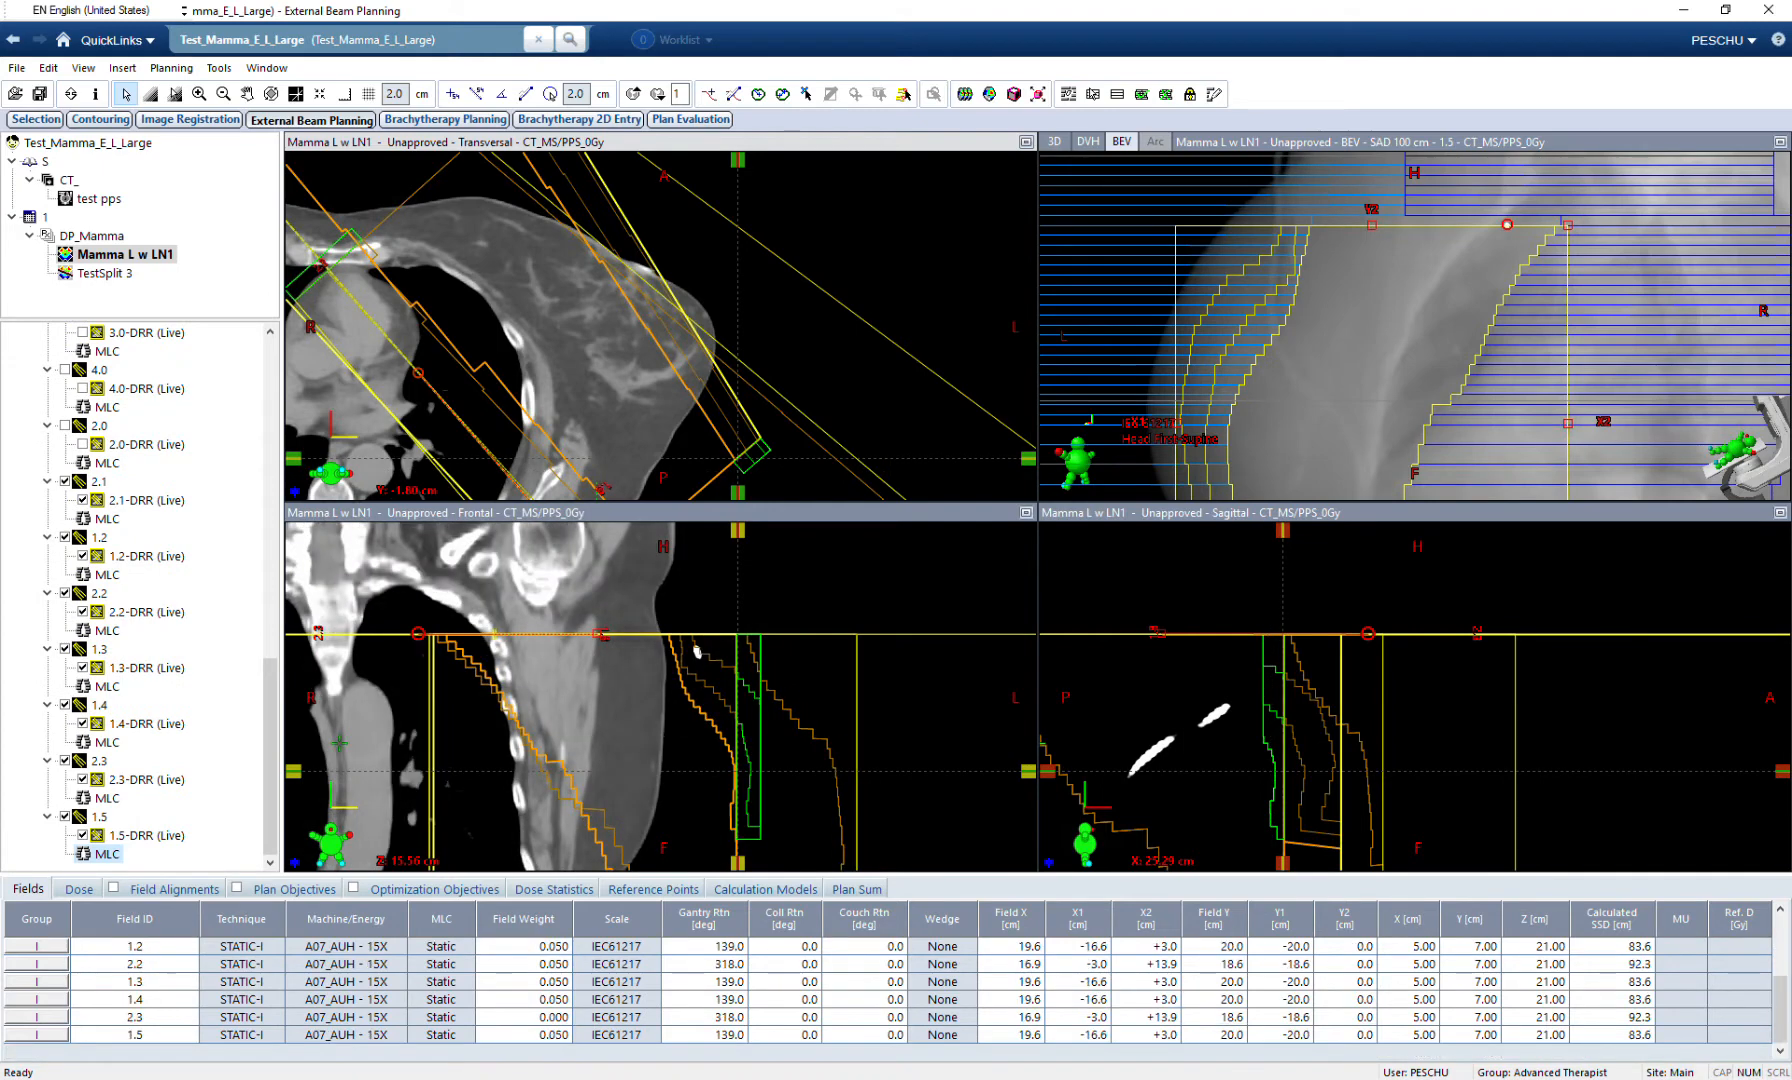
left_click(525, 1035)
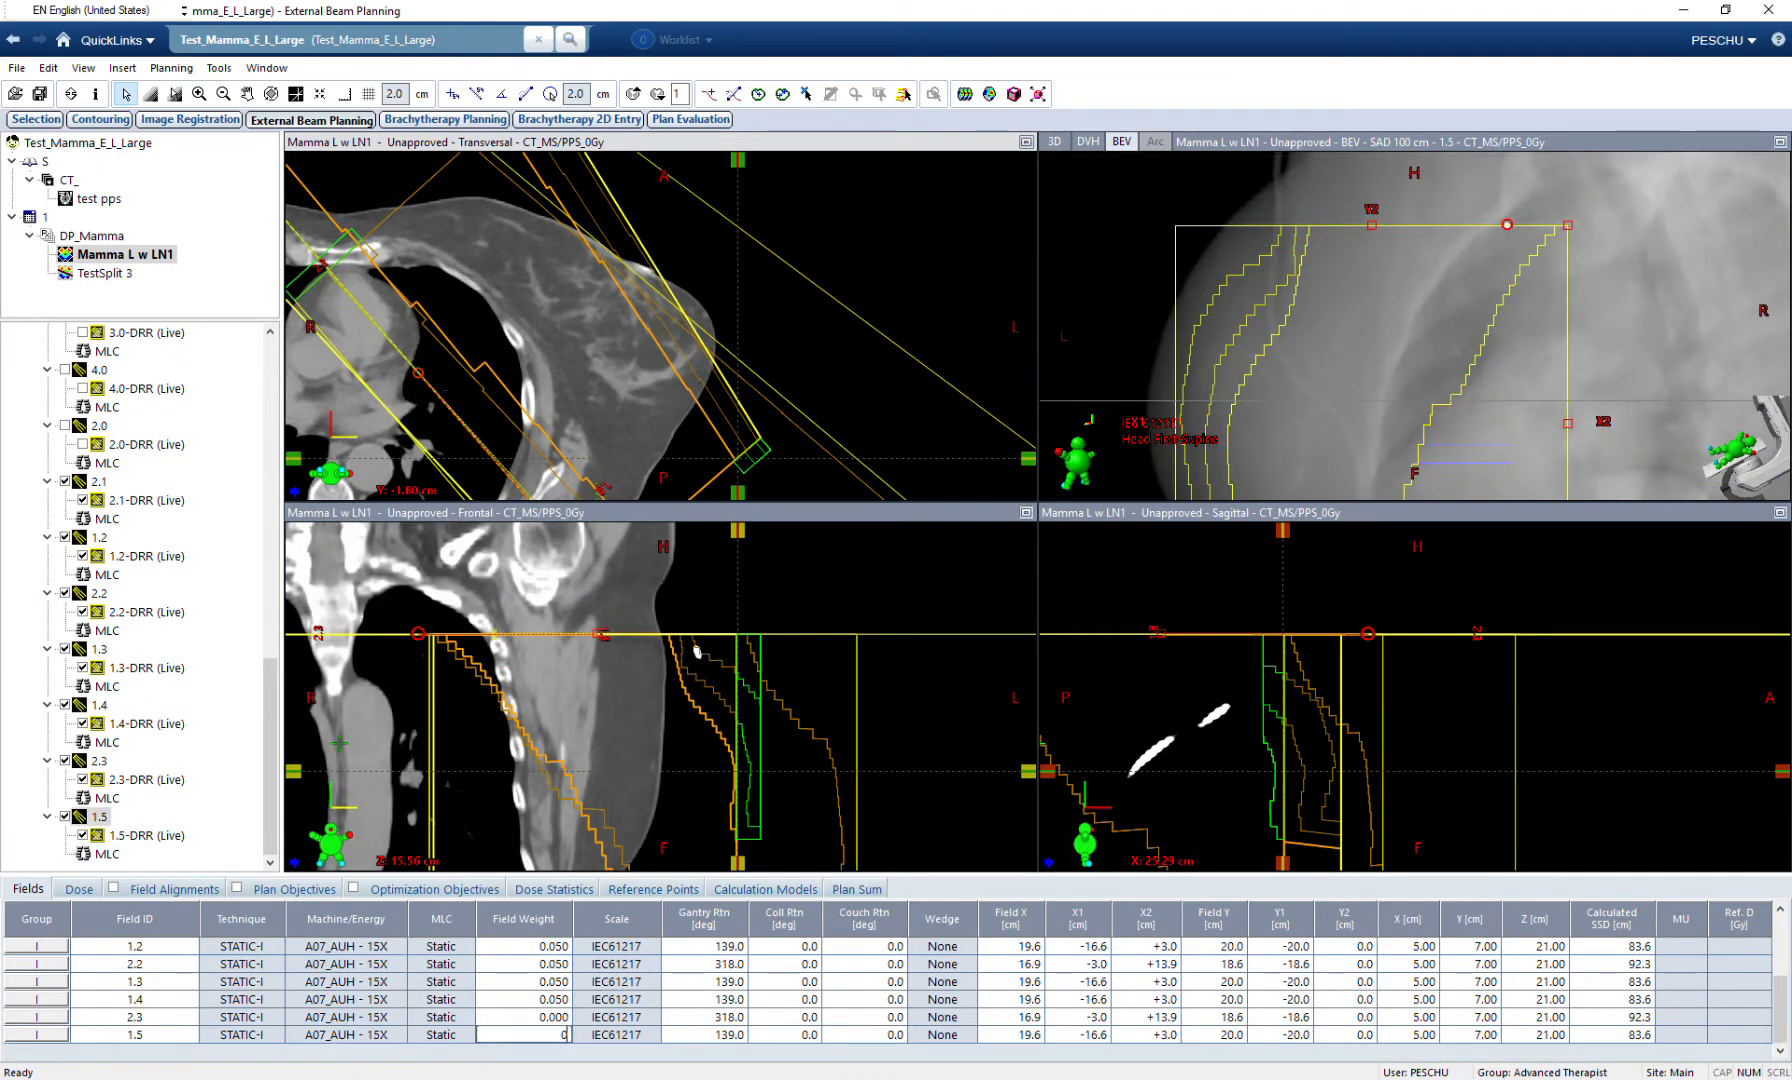
key("Return")
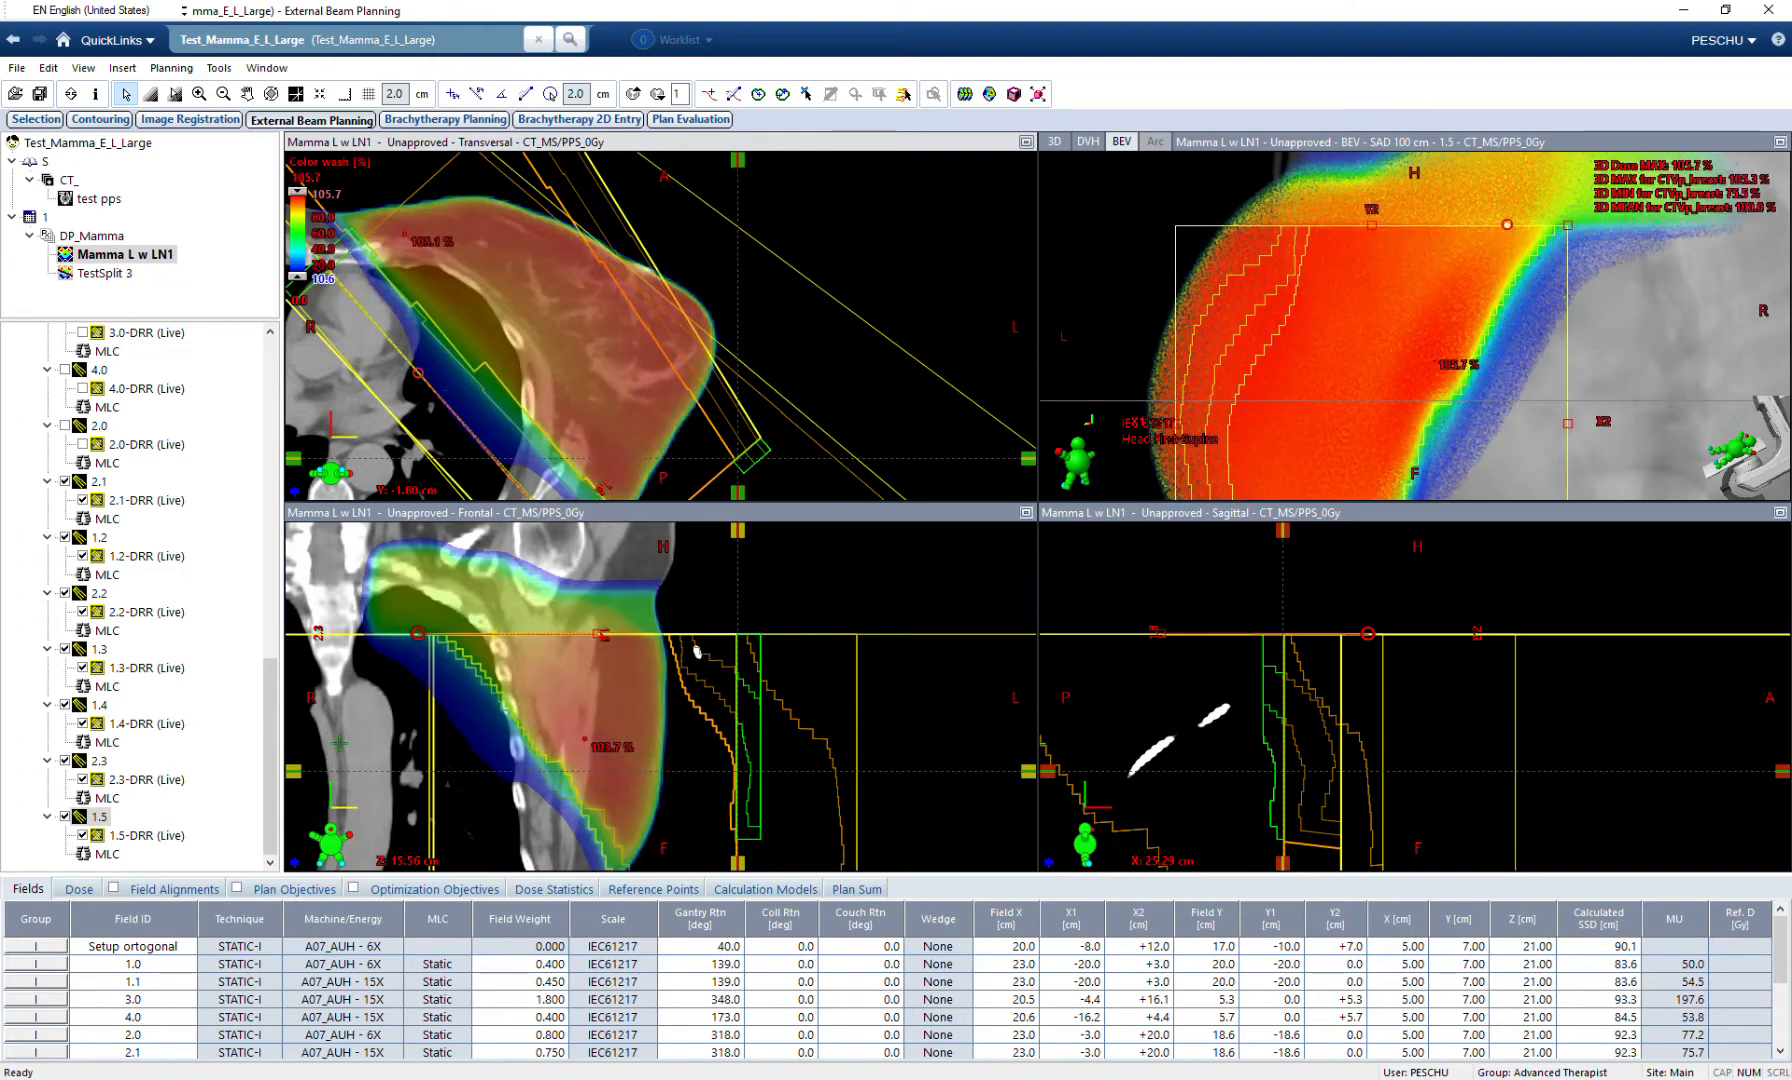
Isolate the high-dose areas in field 1.5's enlarged beam's eye view, starting the color wash at 95% and raising its lower limit to 103.2%.
left_click(107, 854)
left_click(301, 300)
type("95")
key("Return")
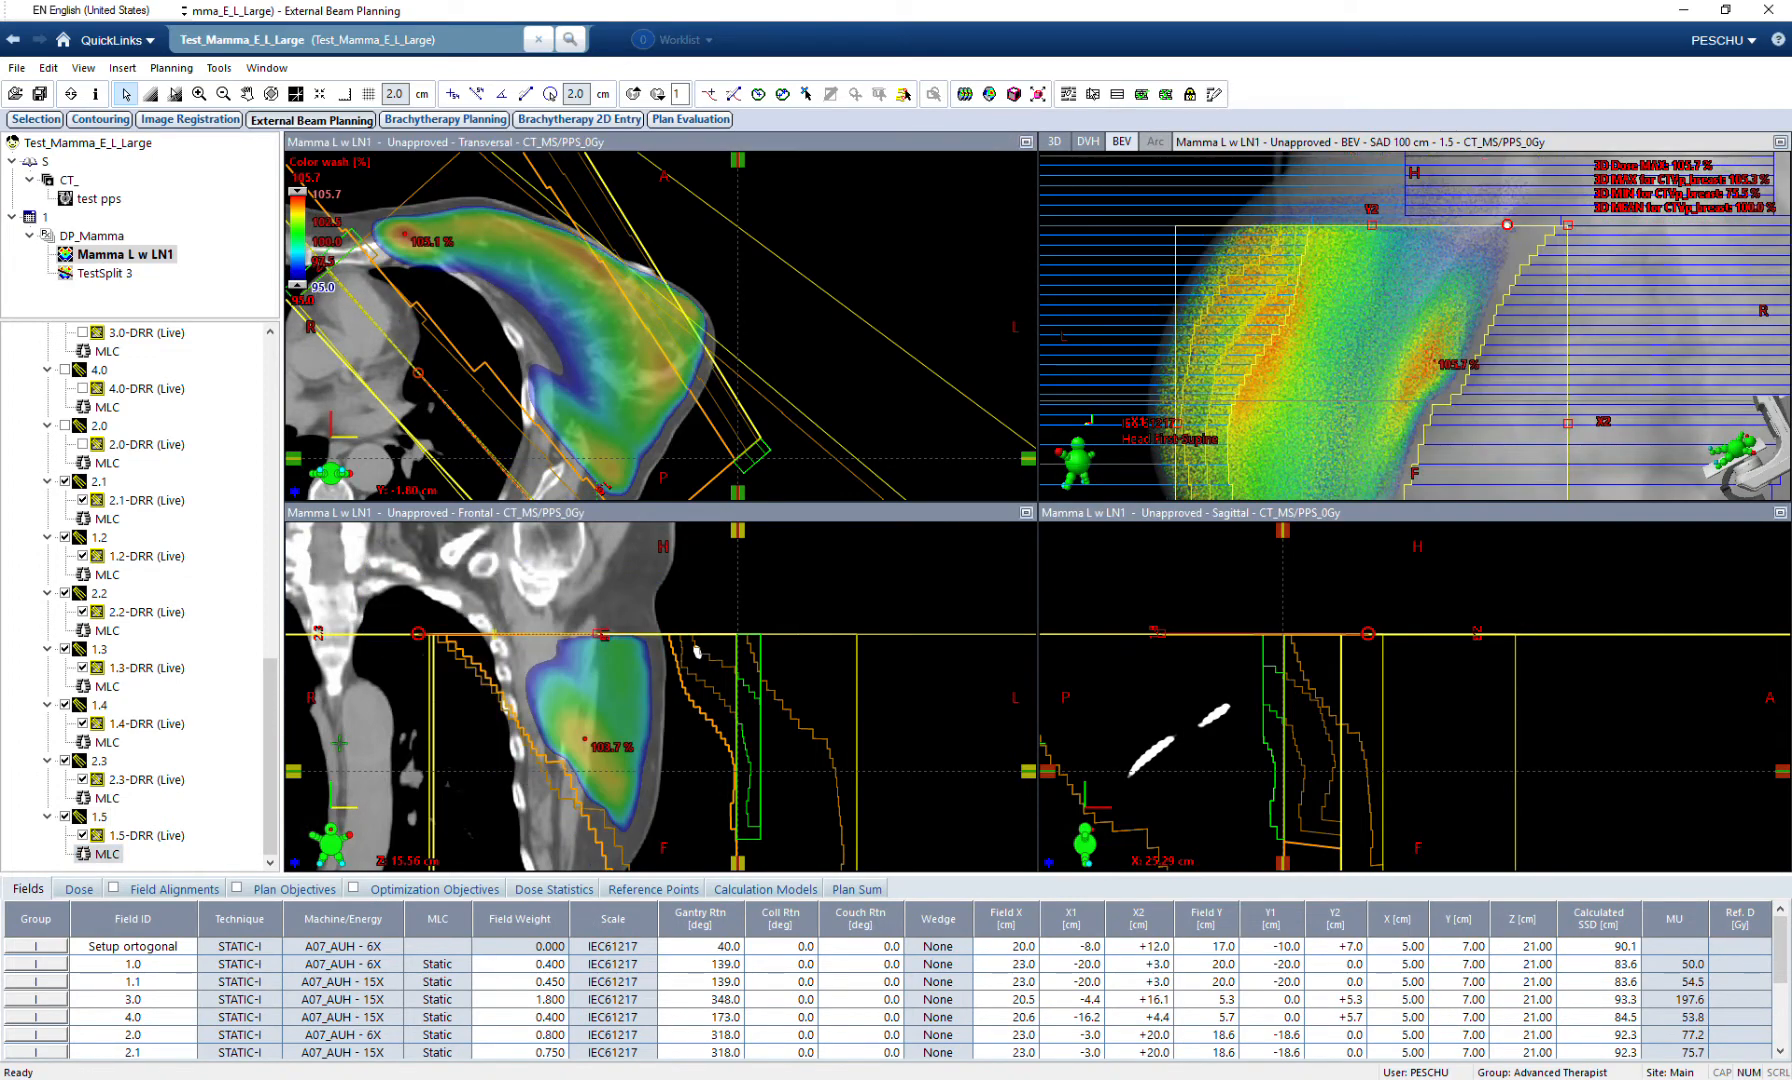
left_click(1780, 141)
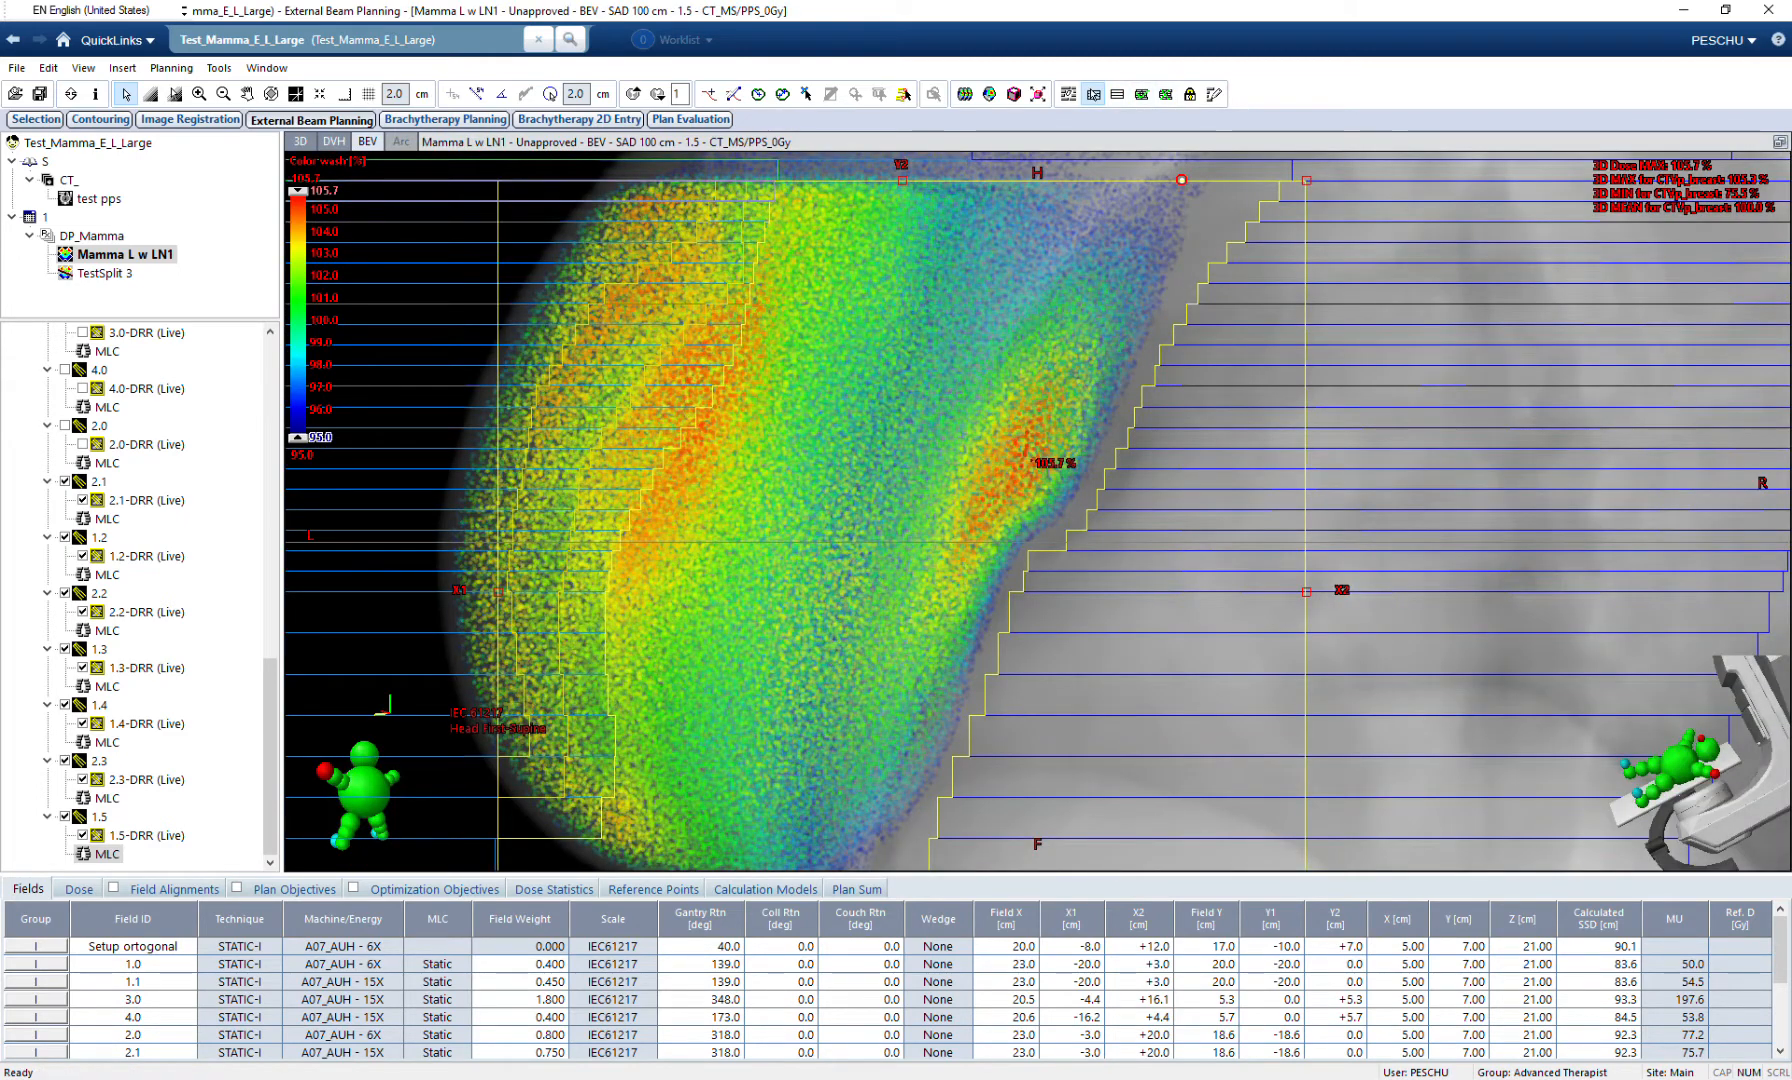
scroll(1038, 511, "down", 3, "ctrl")
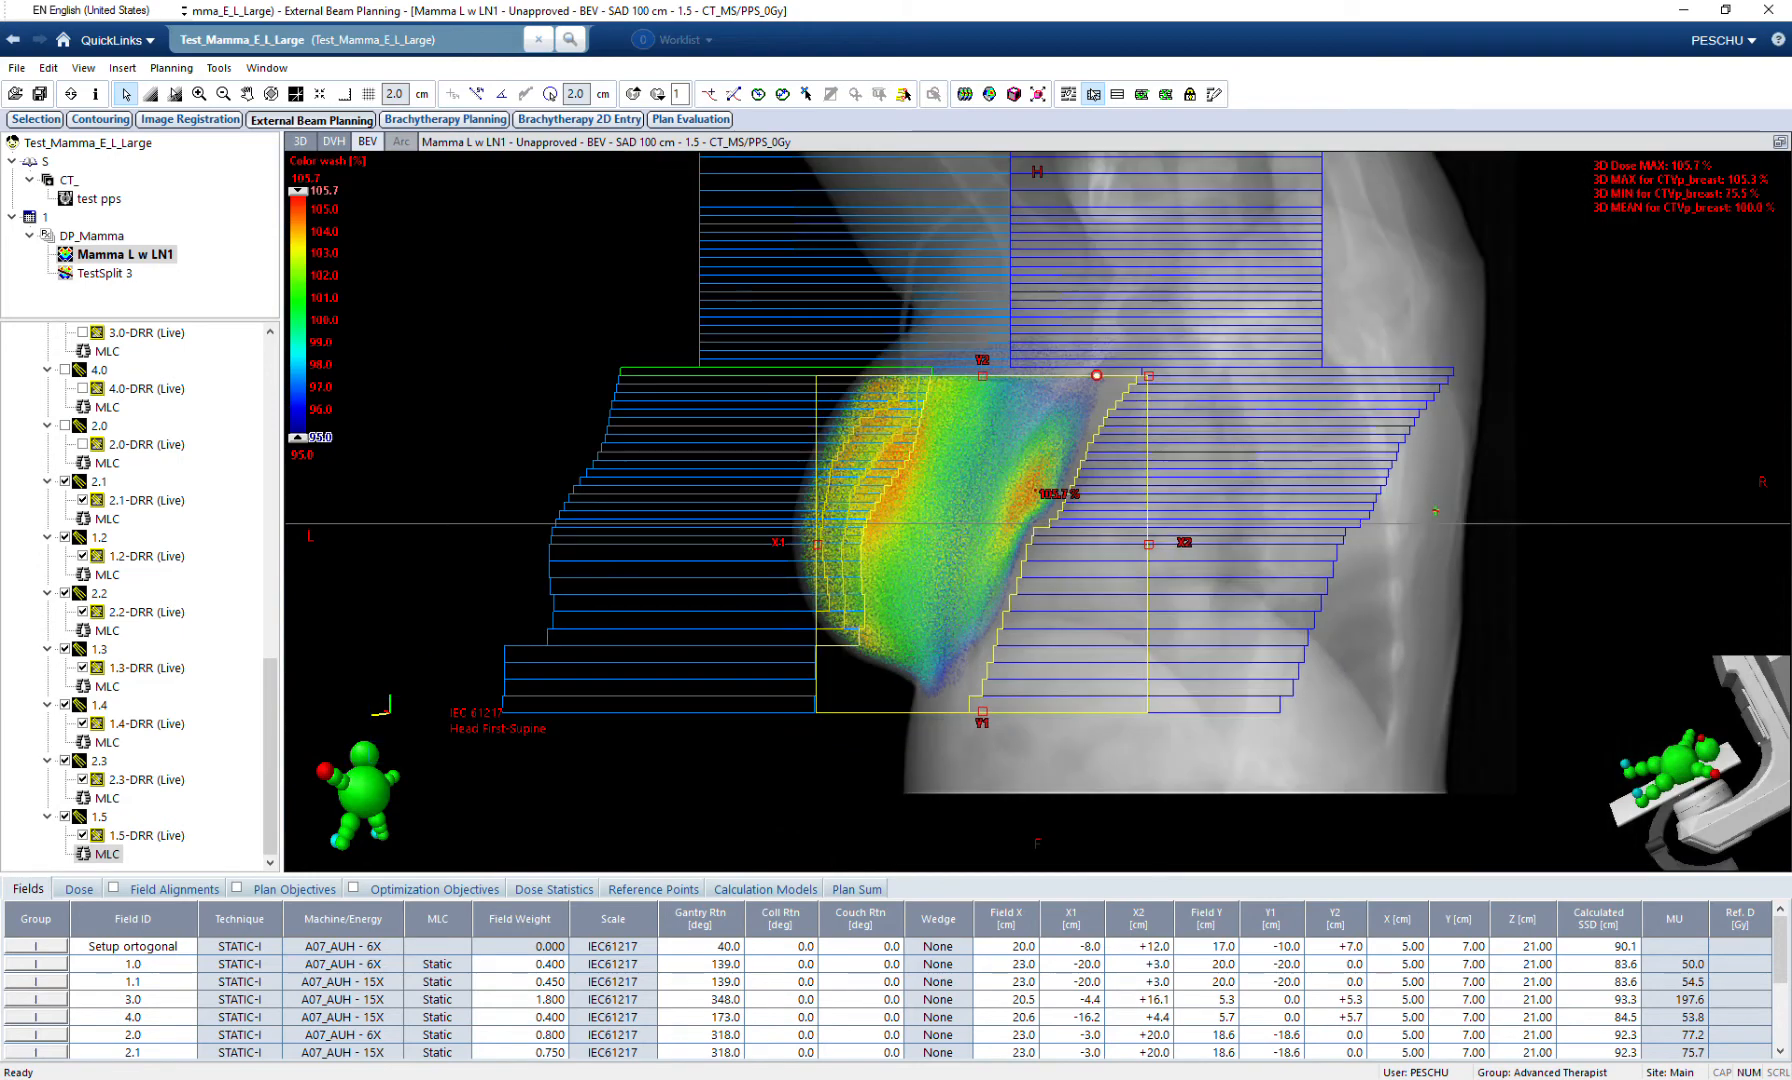
left_click_drag(297, 437, 297, 253)
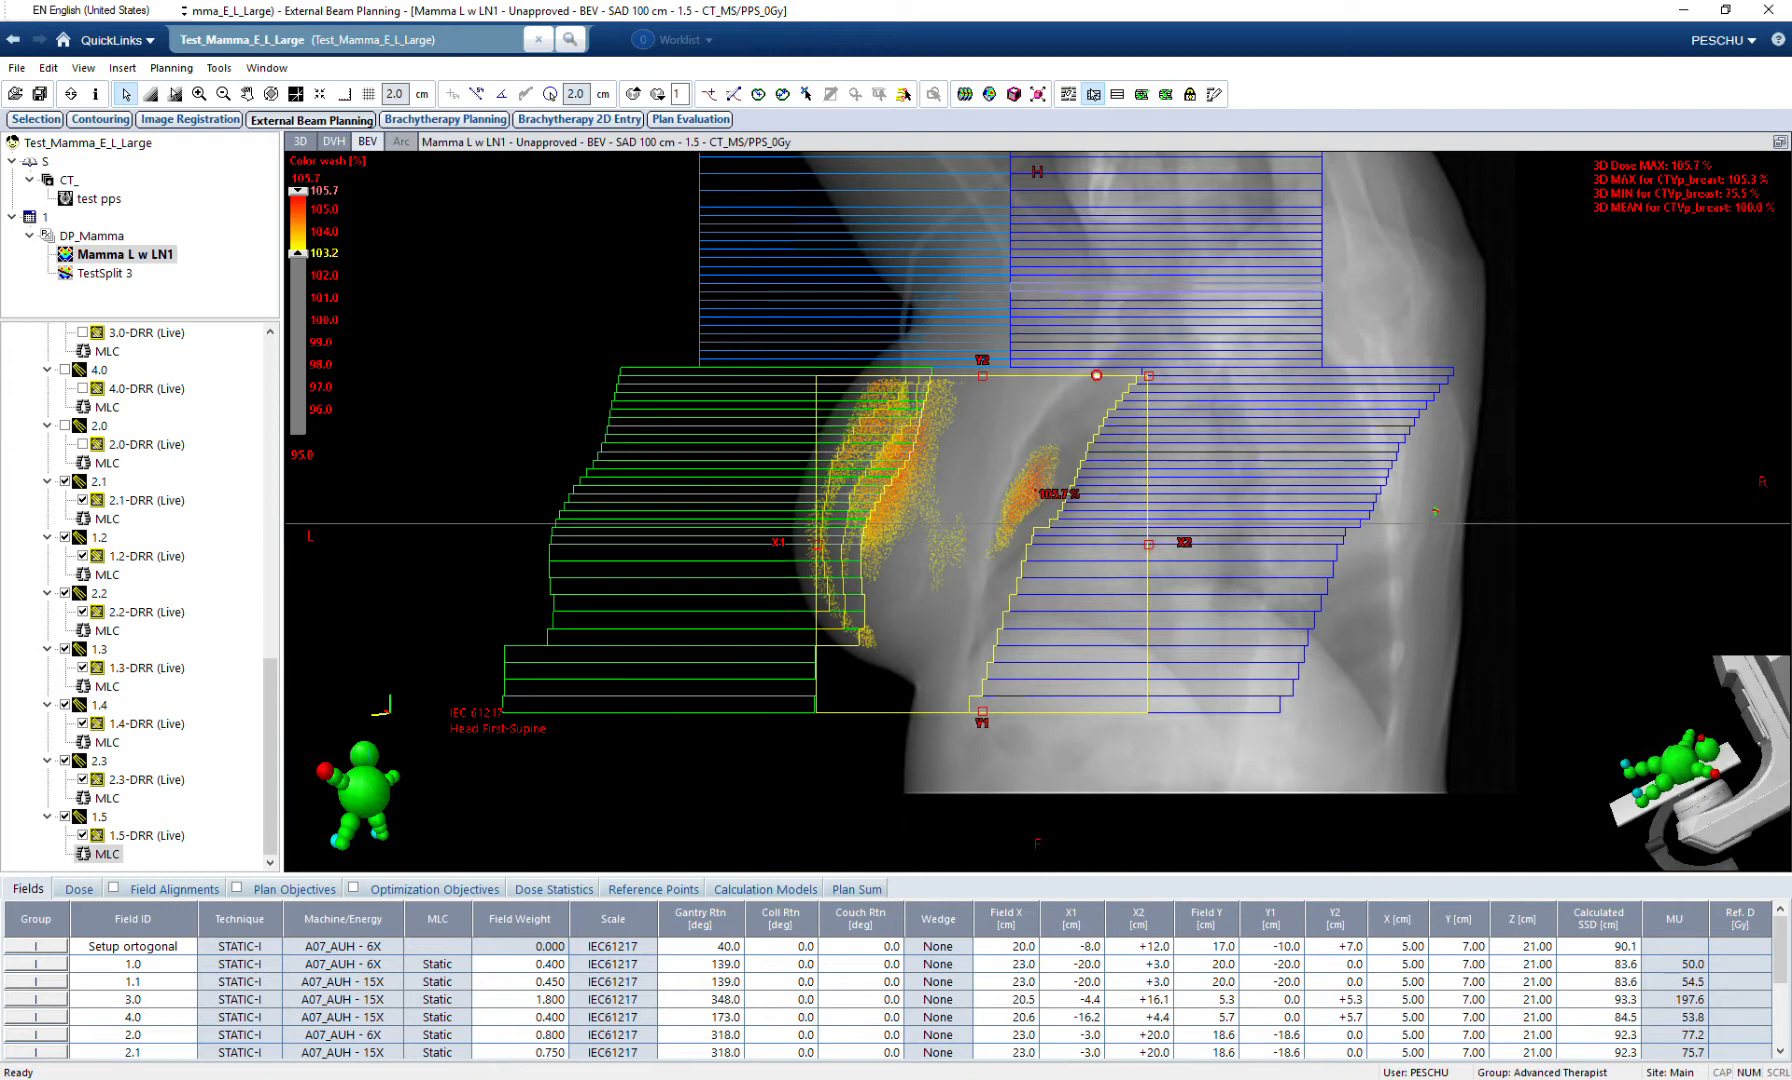
Refit field 1.5's outer MLC leaves to a hand-drawn line past the outer high-dose area, with Middle fit and closed leaves at Center.
left_click(1214, 94)
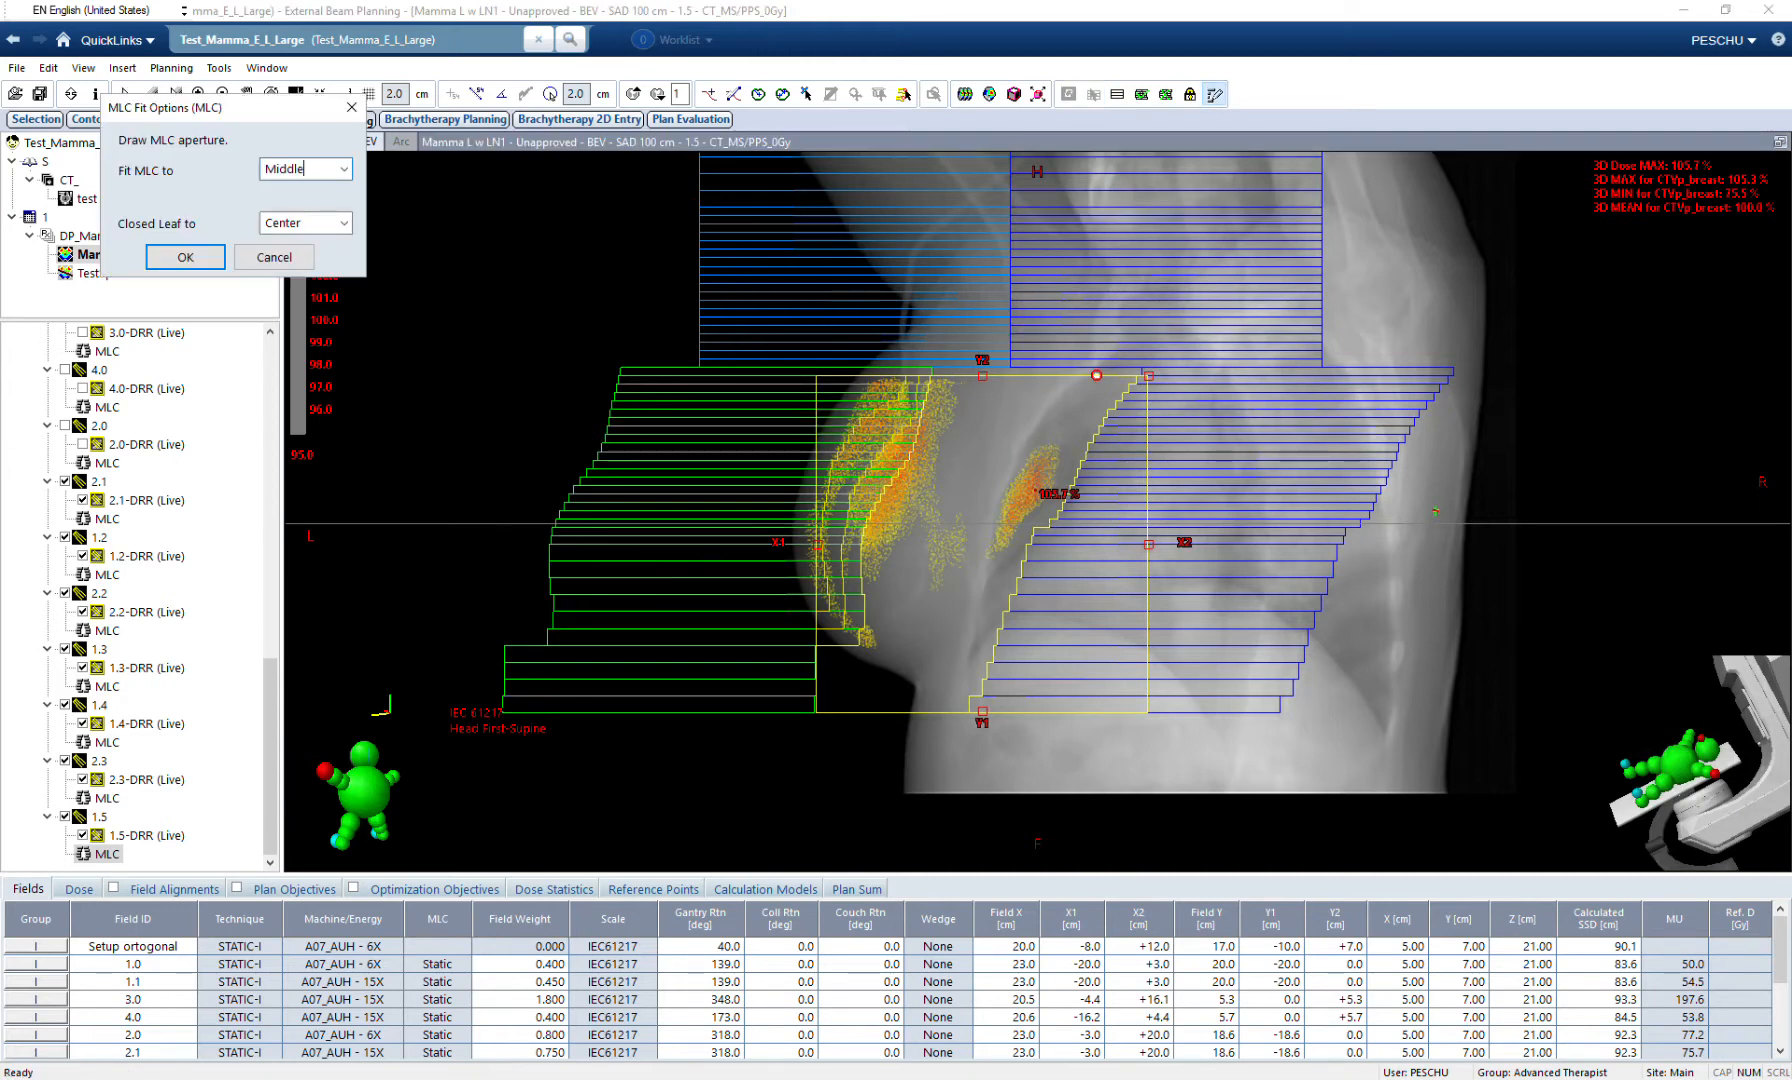
left_click_drag(940, 450, 907, 515)
left_click_drag(873, 597, 873, 615)
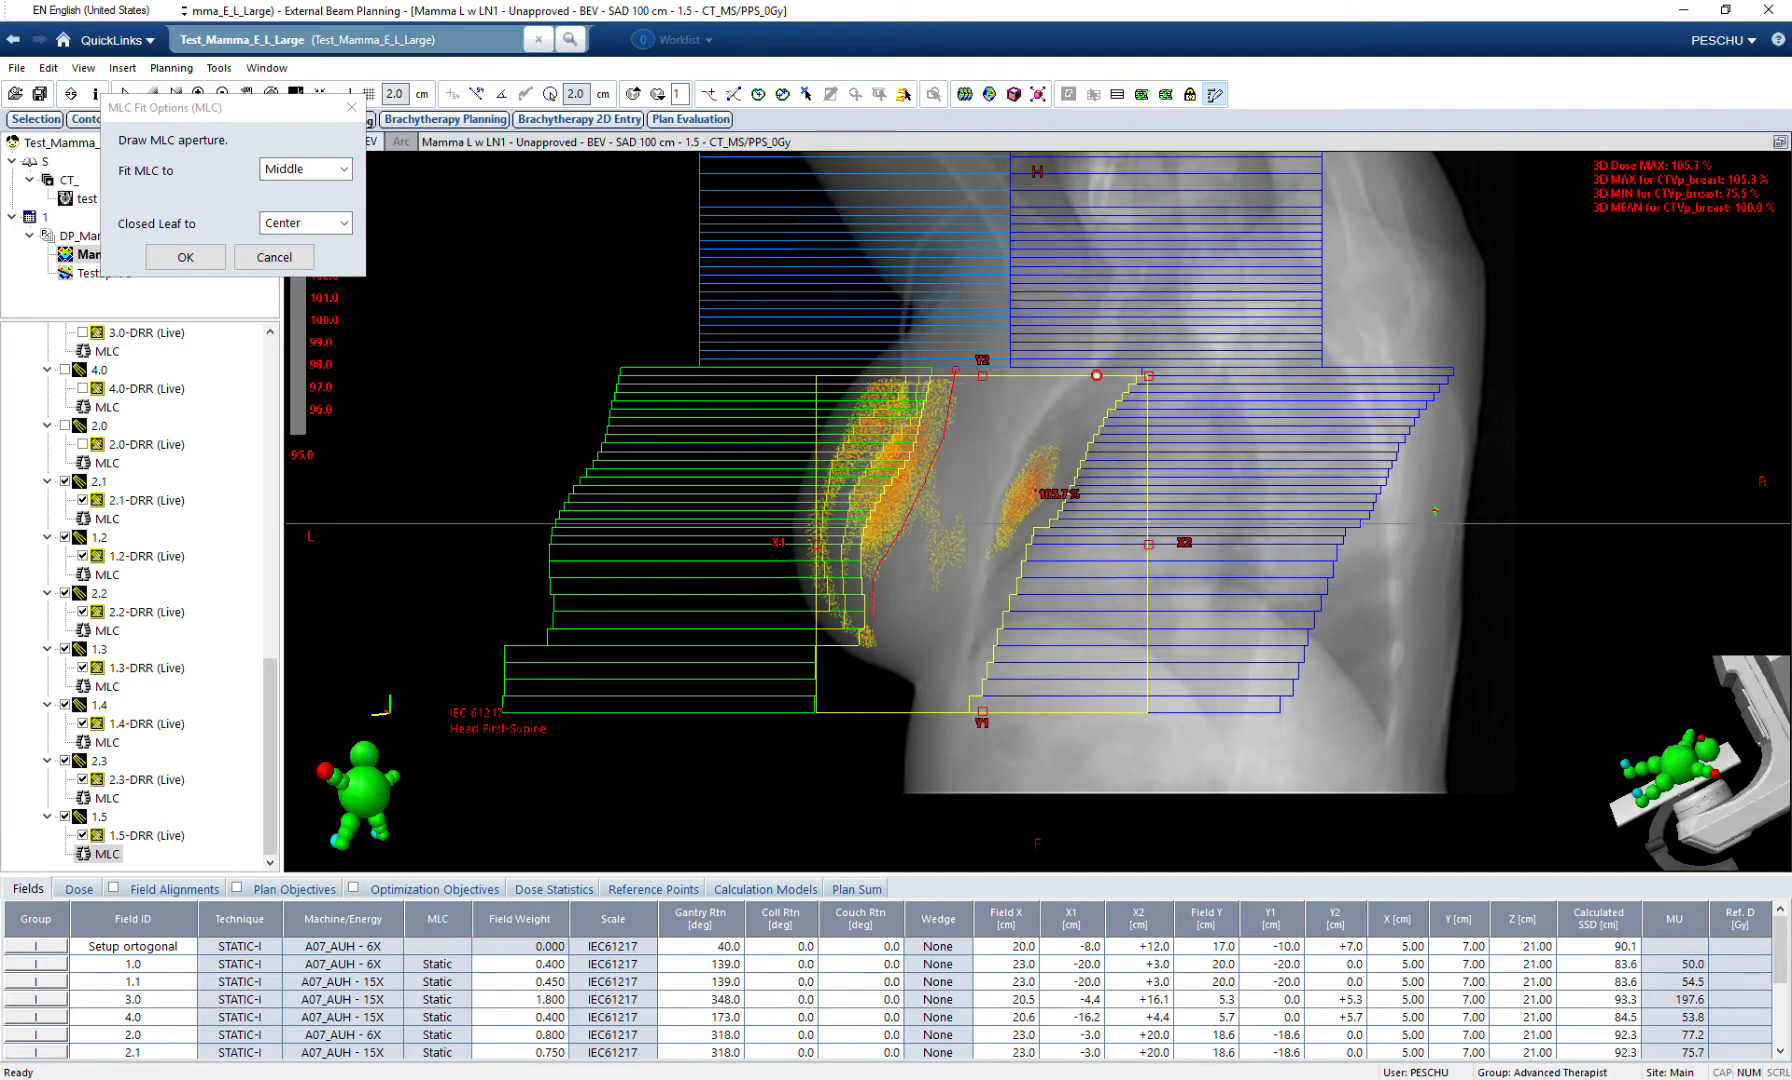
left_click_drag(962, 712, 1022, 386)
left_click(185, 257)
left_click(1780, 142)
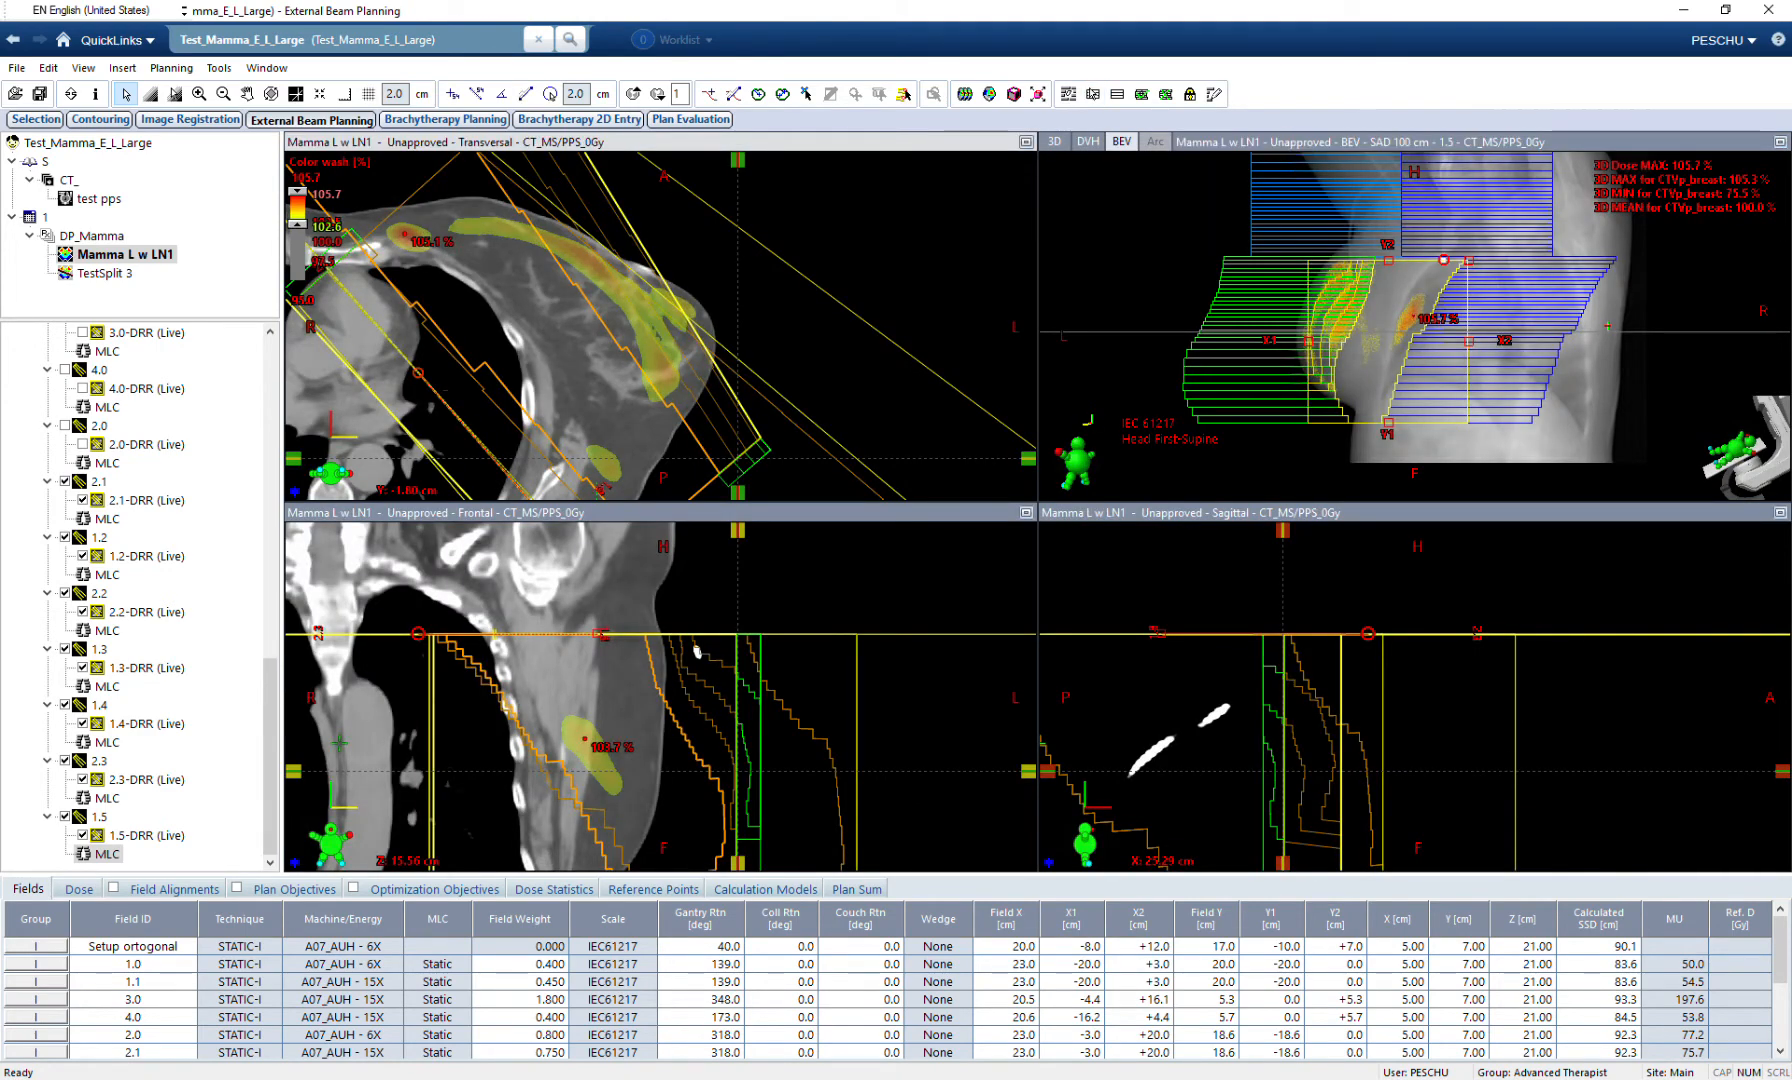
Examine the extent of the dose above 102.6% through the transversal slices of the breast.
scroll(661, 326, "up", 5)
scroll(661, 326, "up", 1)
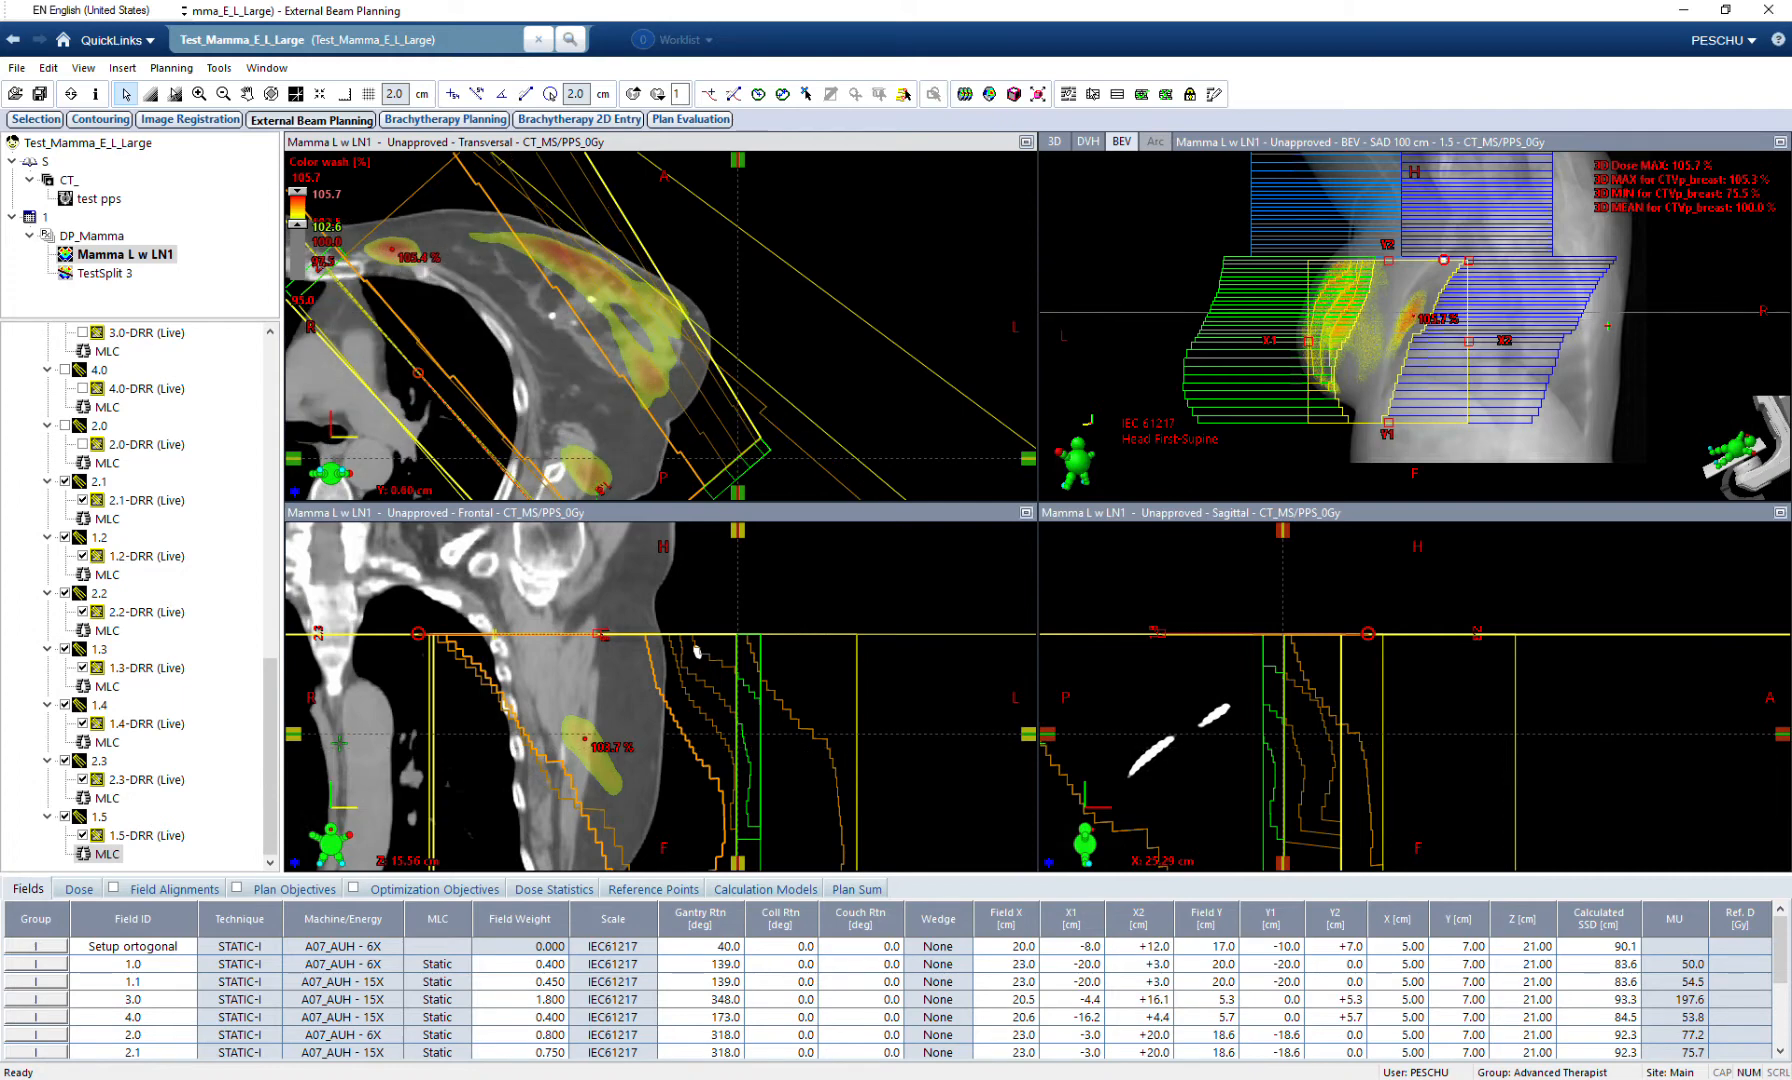
scroll(661, 326, "down", 20)
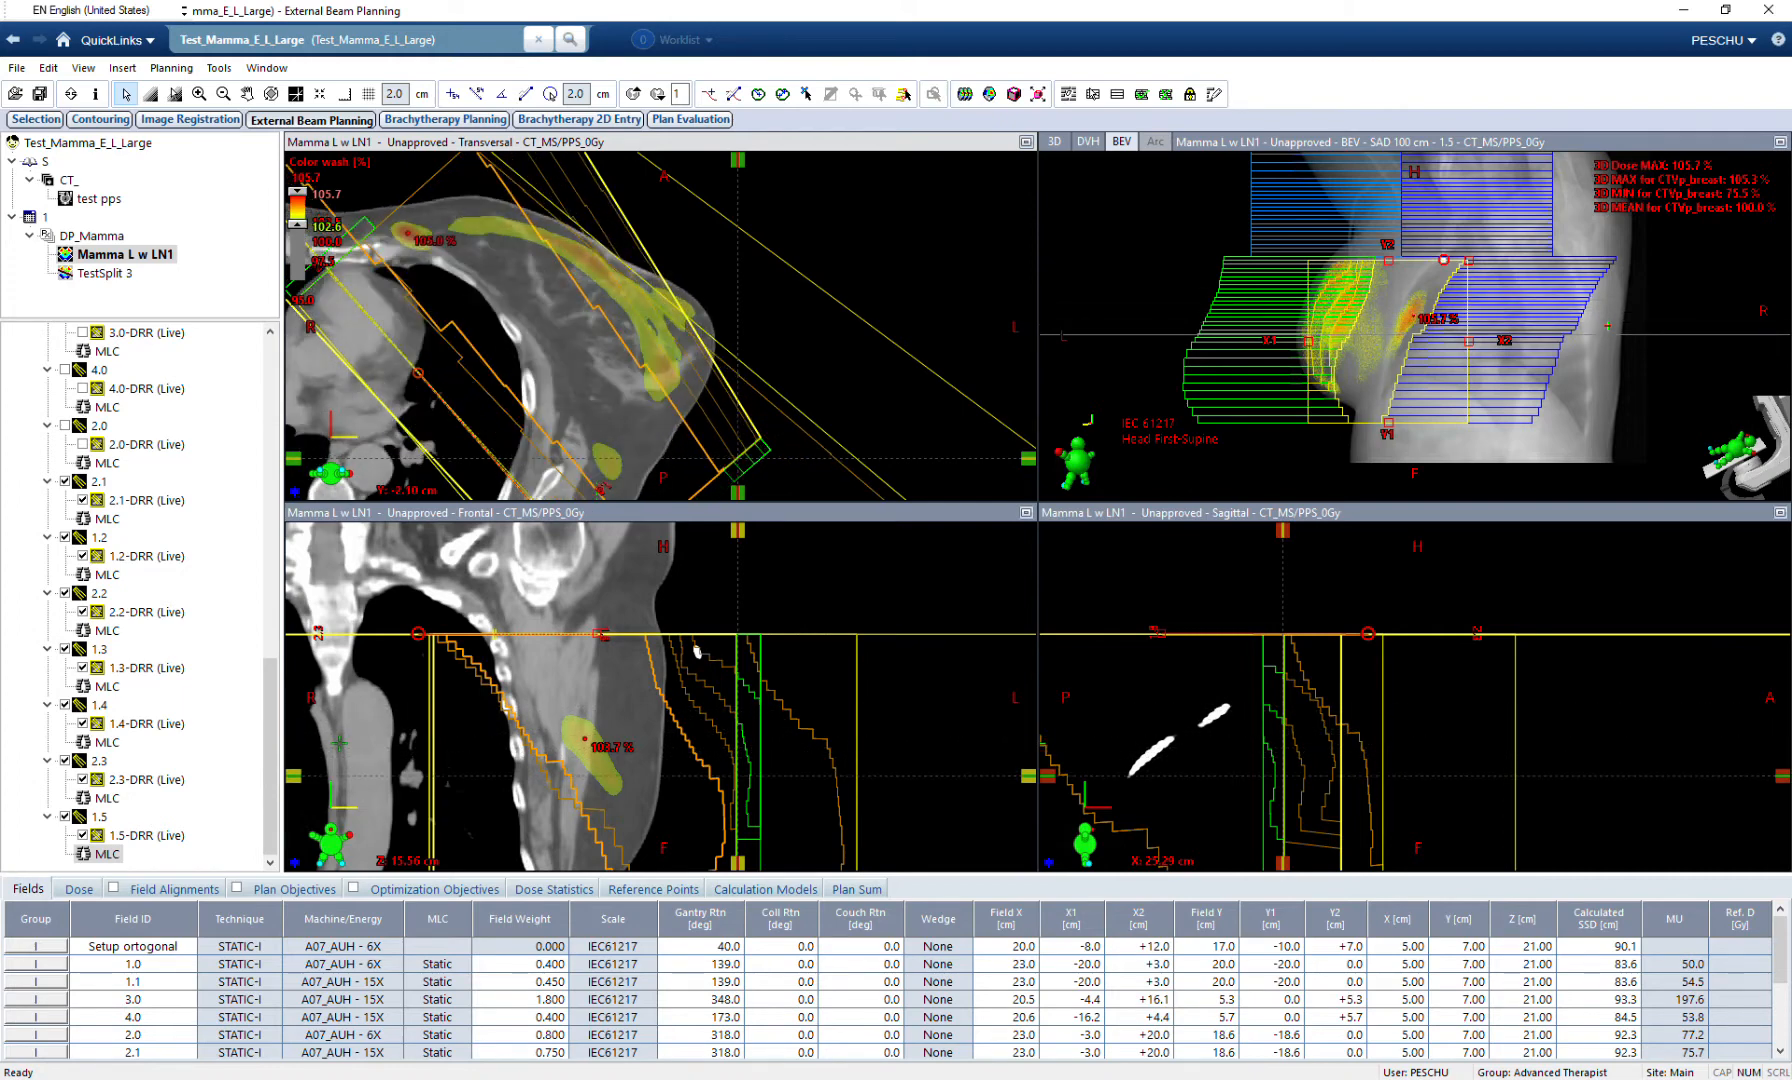
scroll(661, 326, "down", 2)
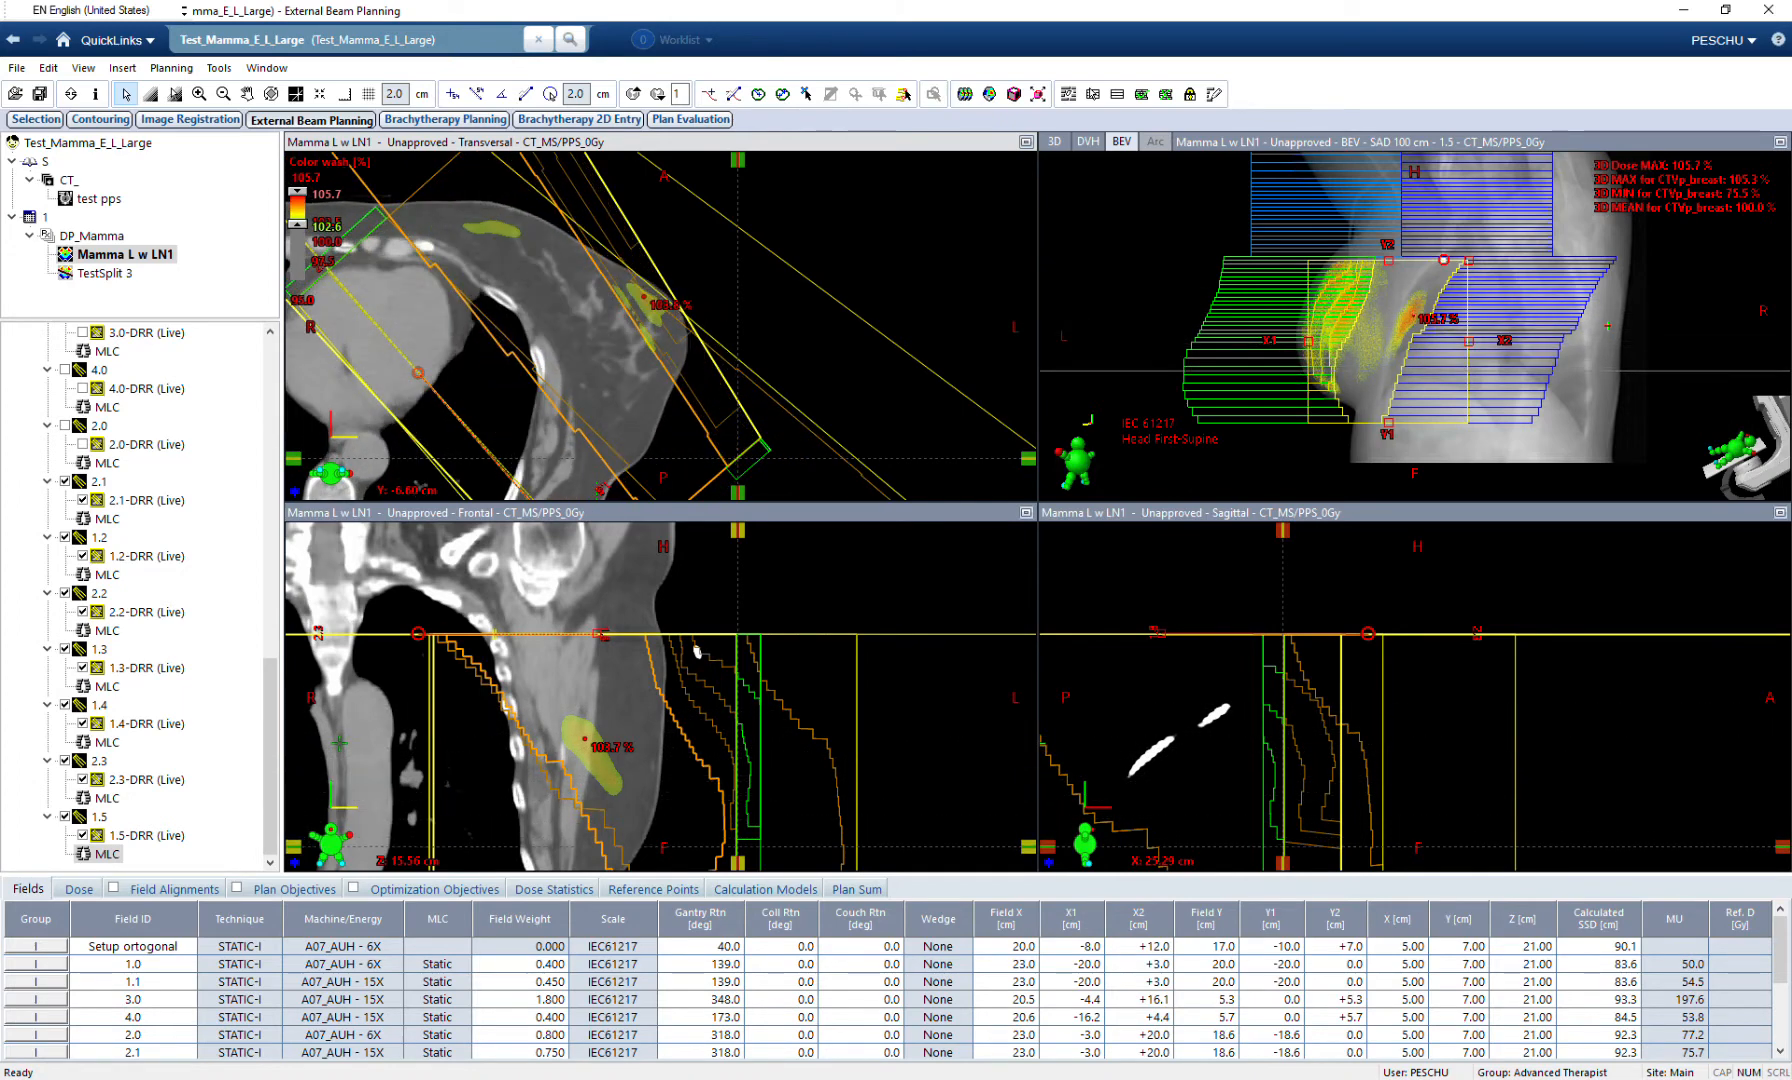
scroll(661, 326, "up", 2)
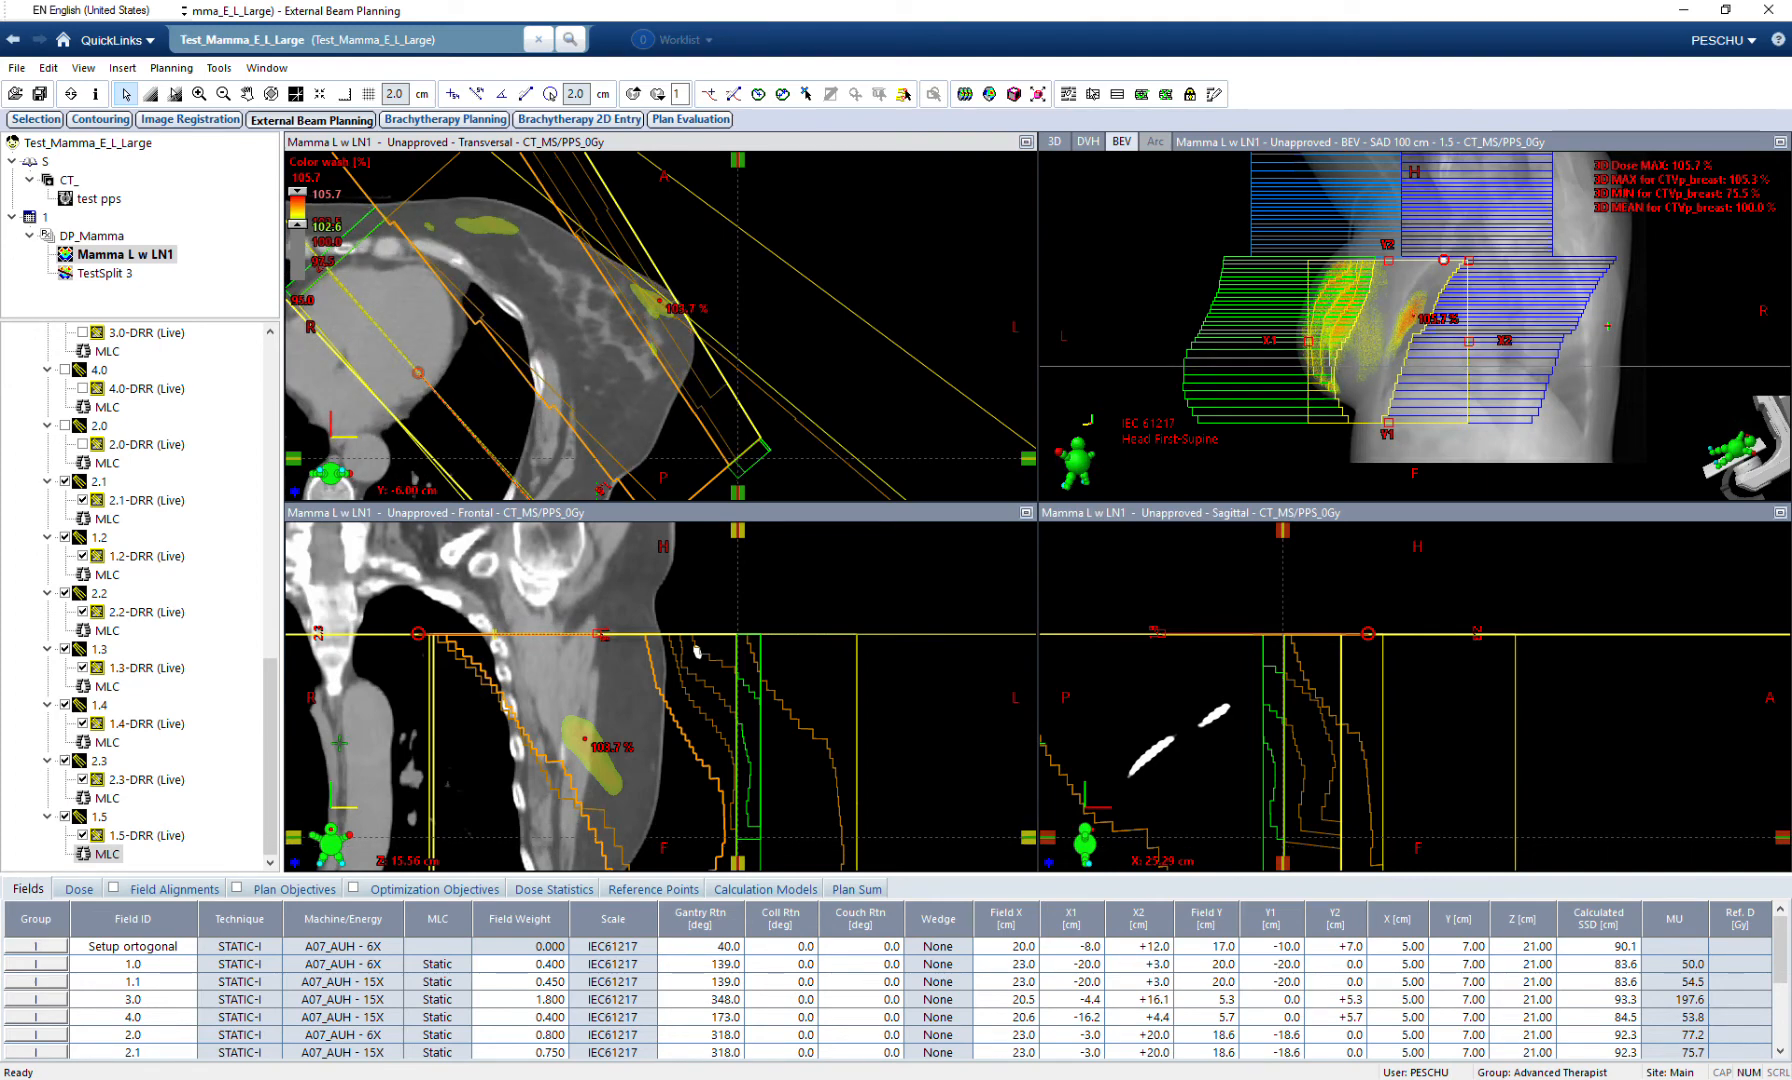
scroll(661, 326, "up", 17)
scroll(661, 326, "up", 2)
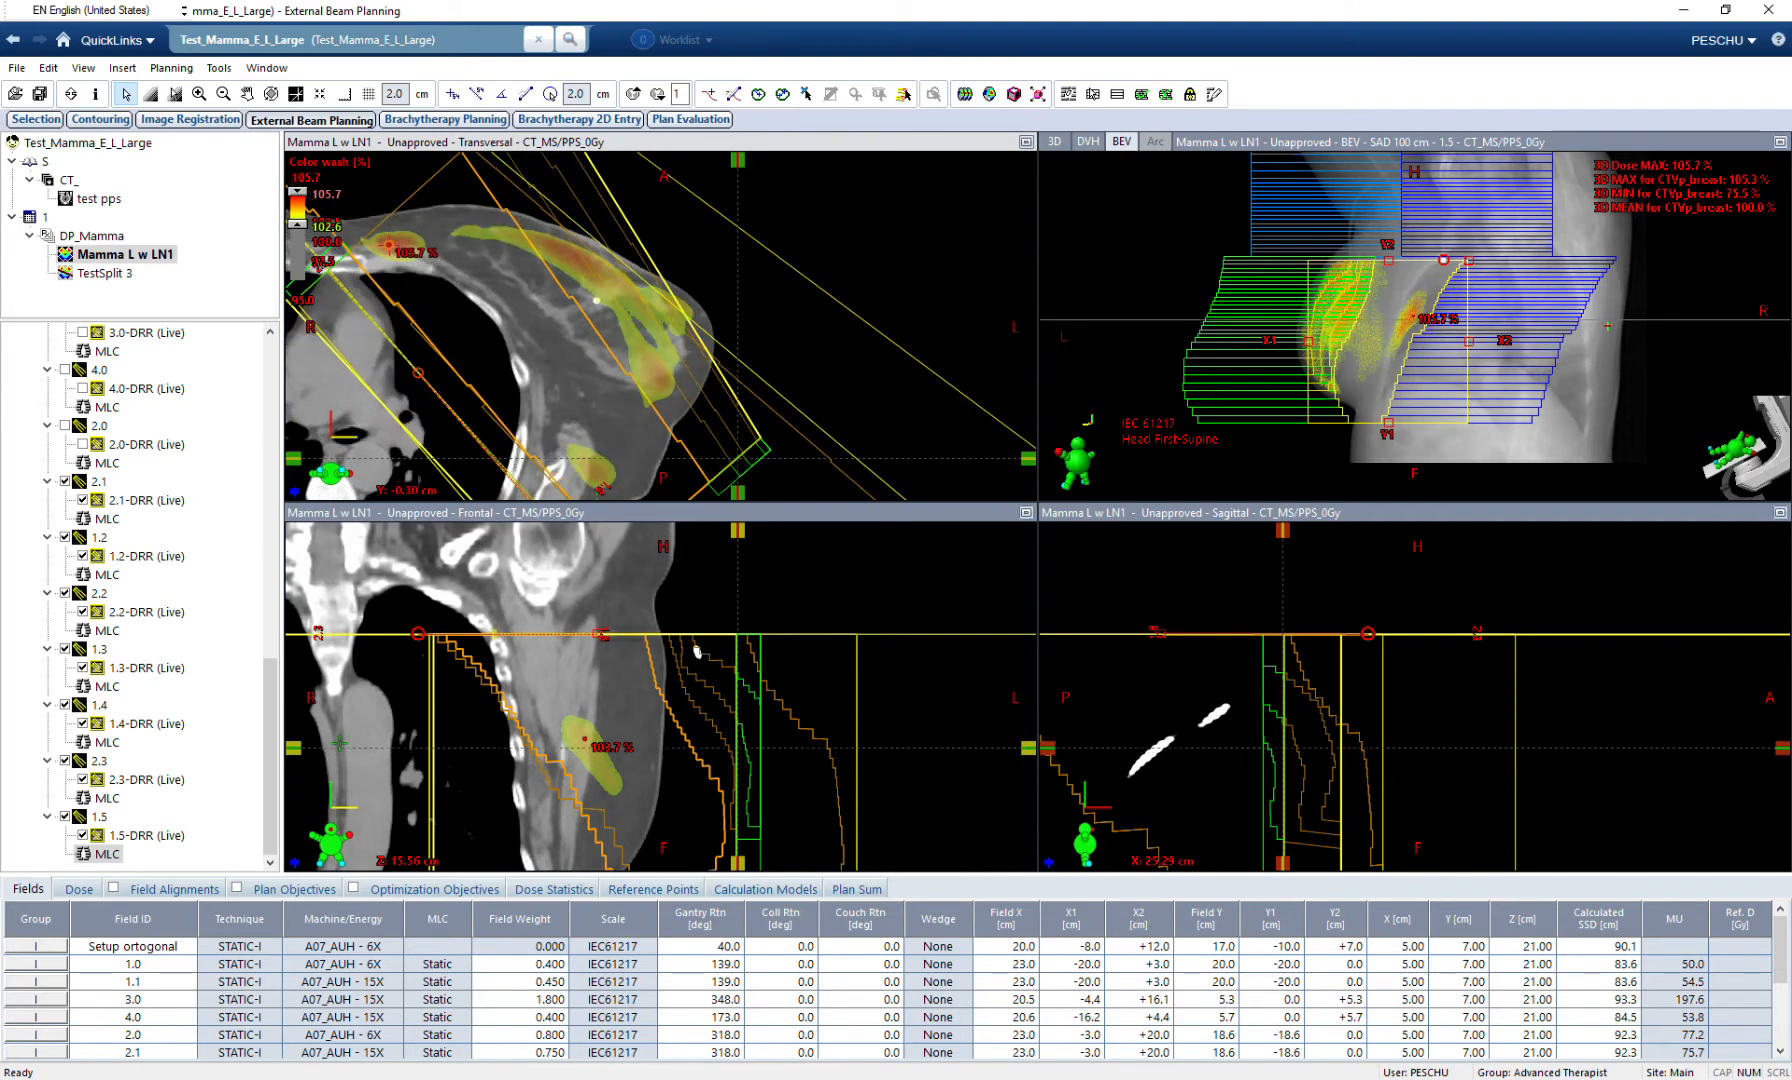
Raise the color wash's lower limit to 103.5% and redraw field 1.5's inner MLC leaves to shield the hot spot near the chest wall.
scroll(1415, 326, "up", 4, "ctrl")
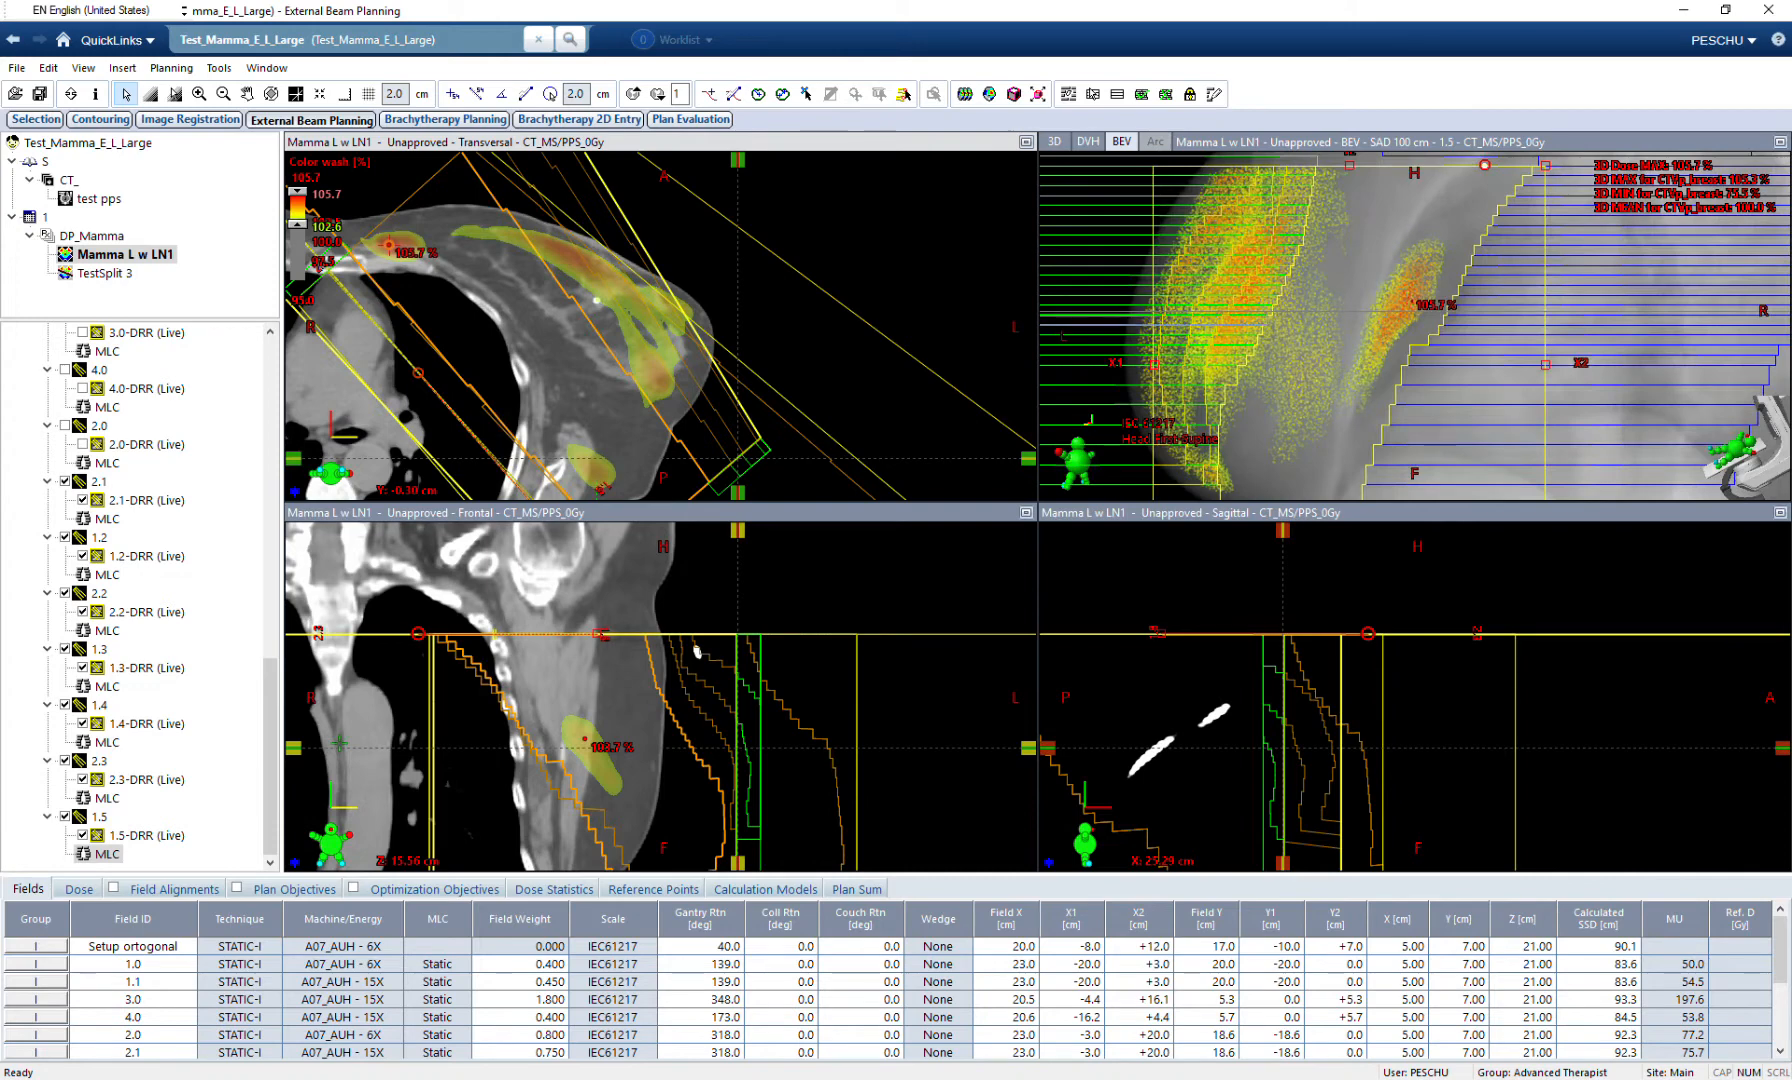
middle_click_drag(1450, 326, 1365, 323)
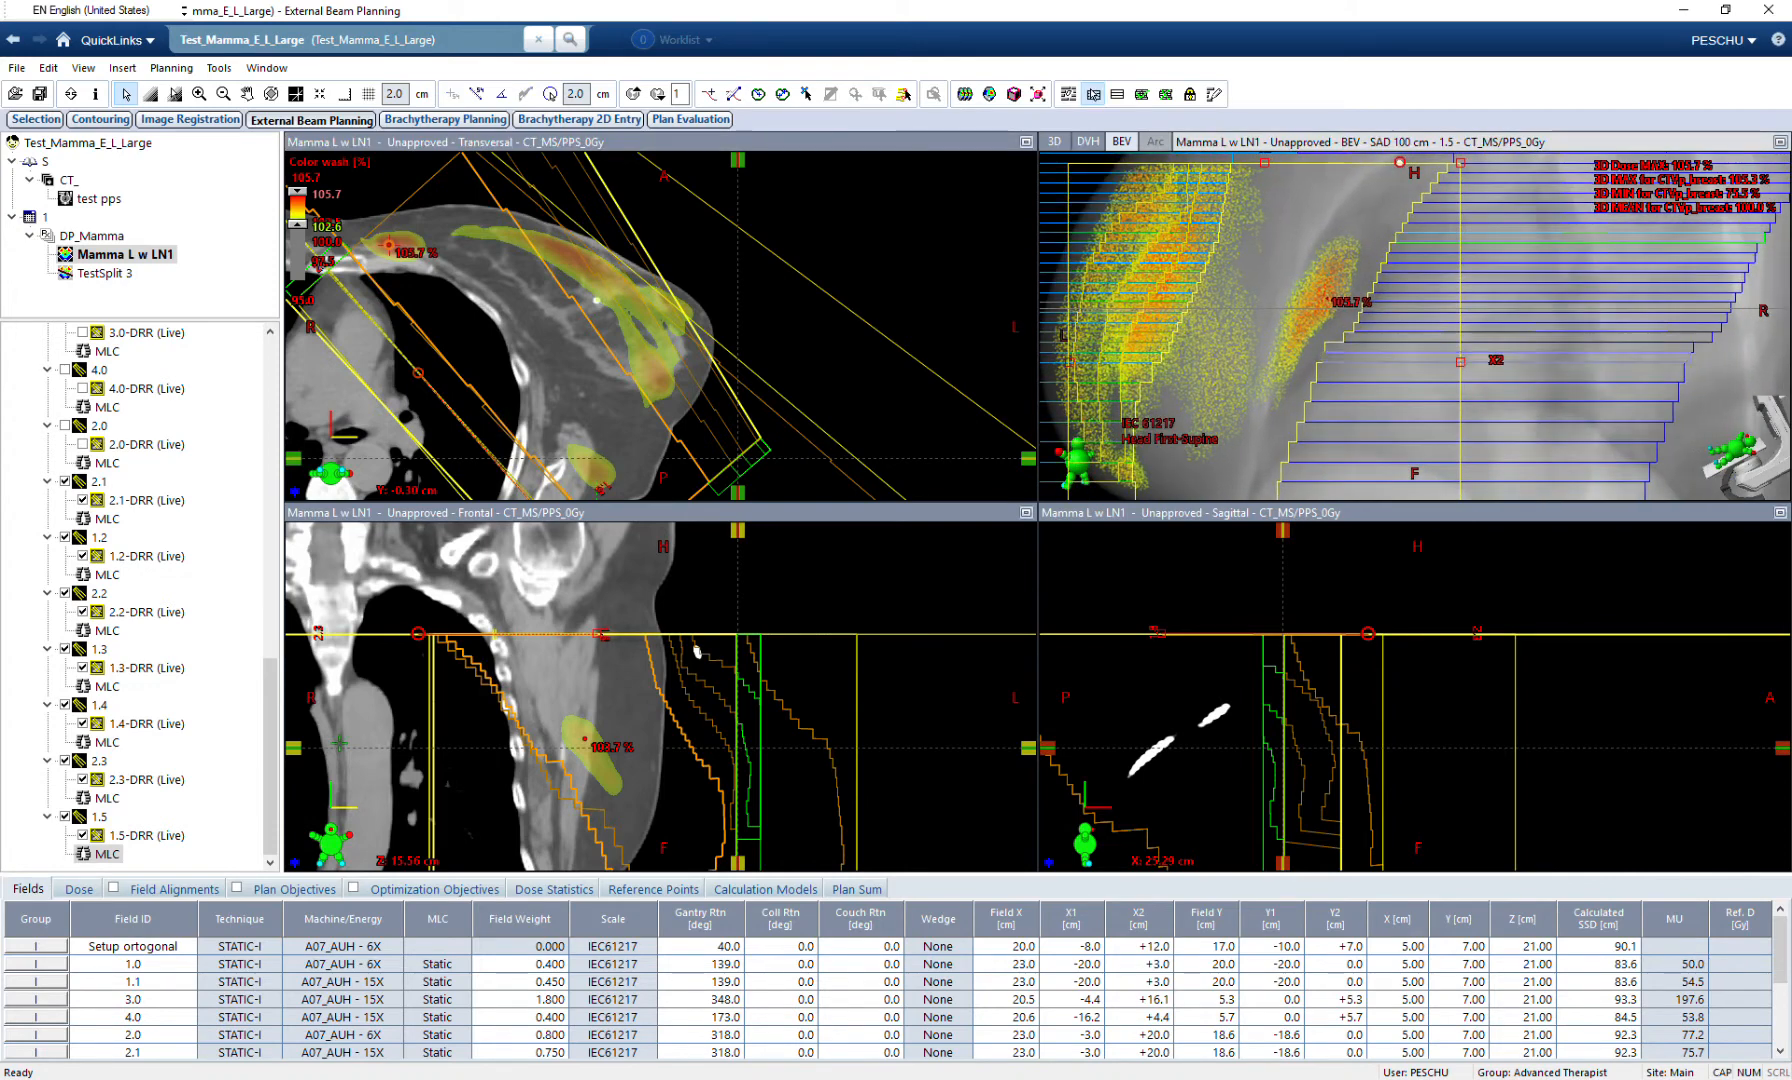
left_click_drag(297, 224, 297, 216)
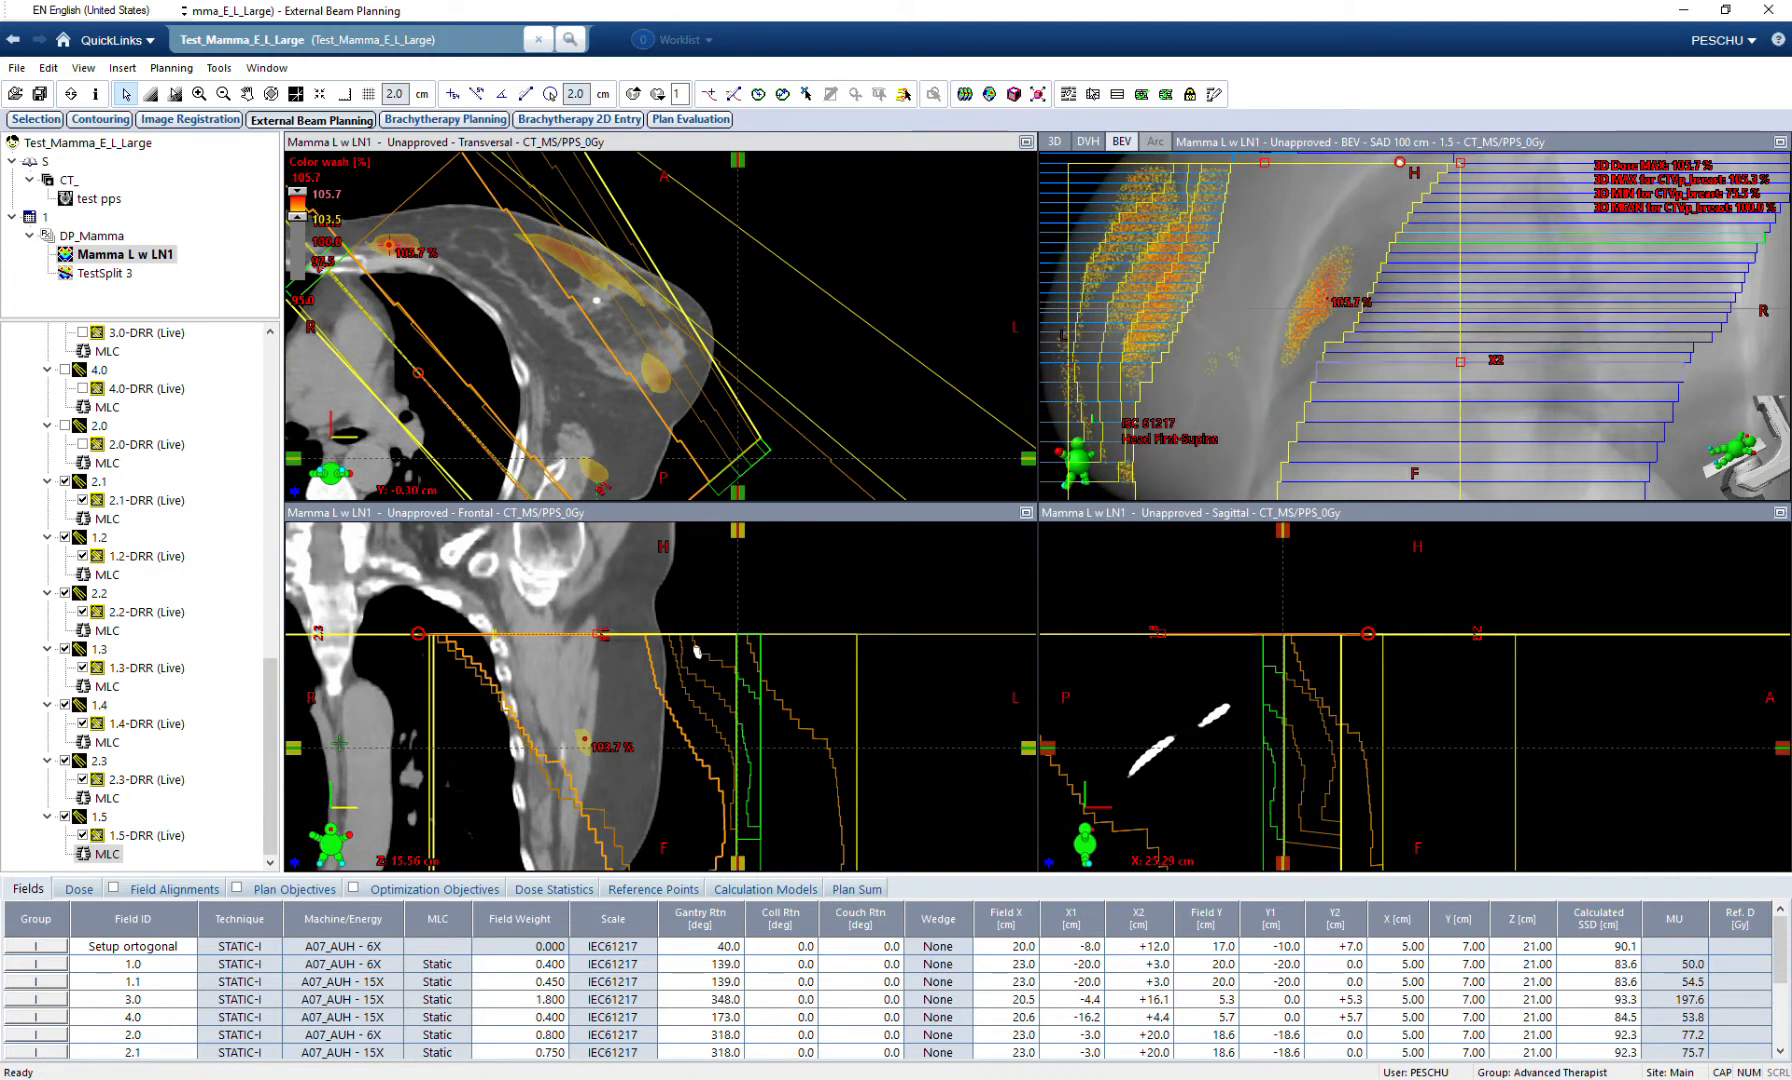
left_click(1214, 94)
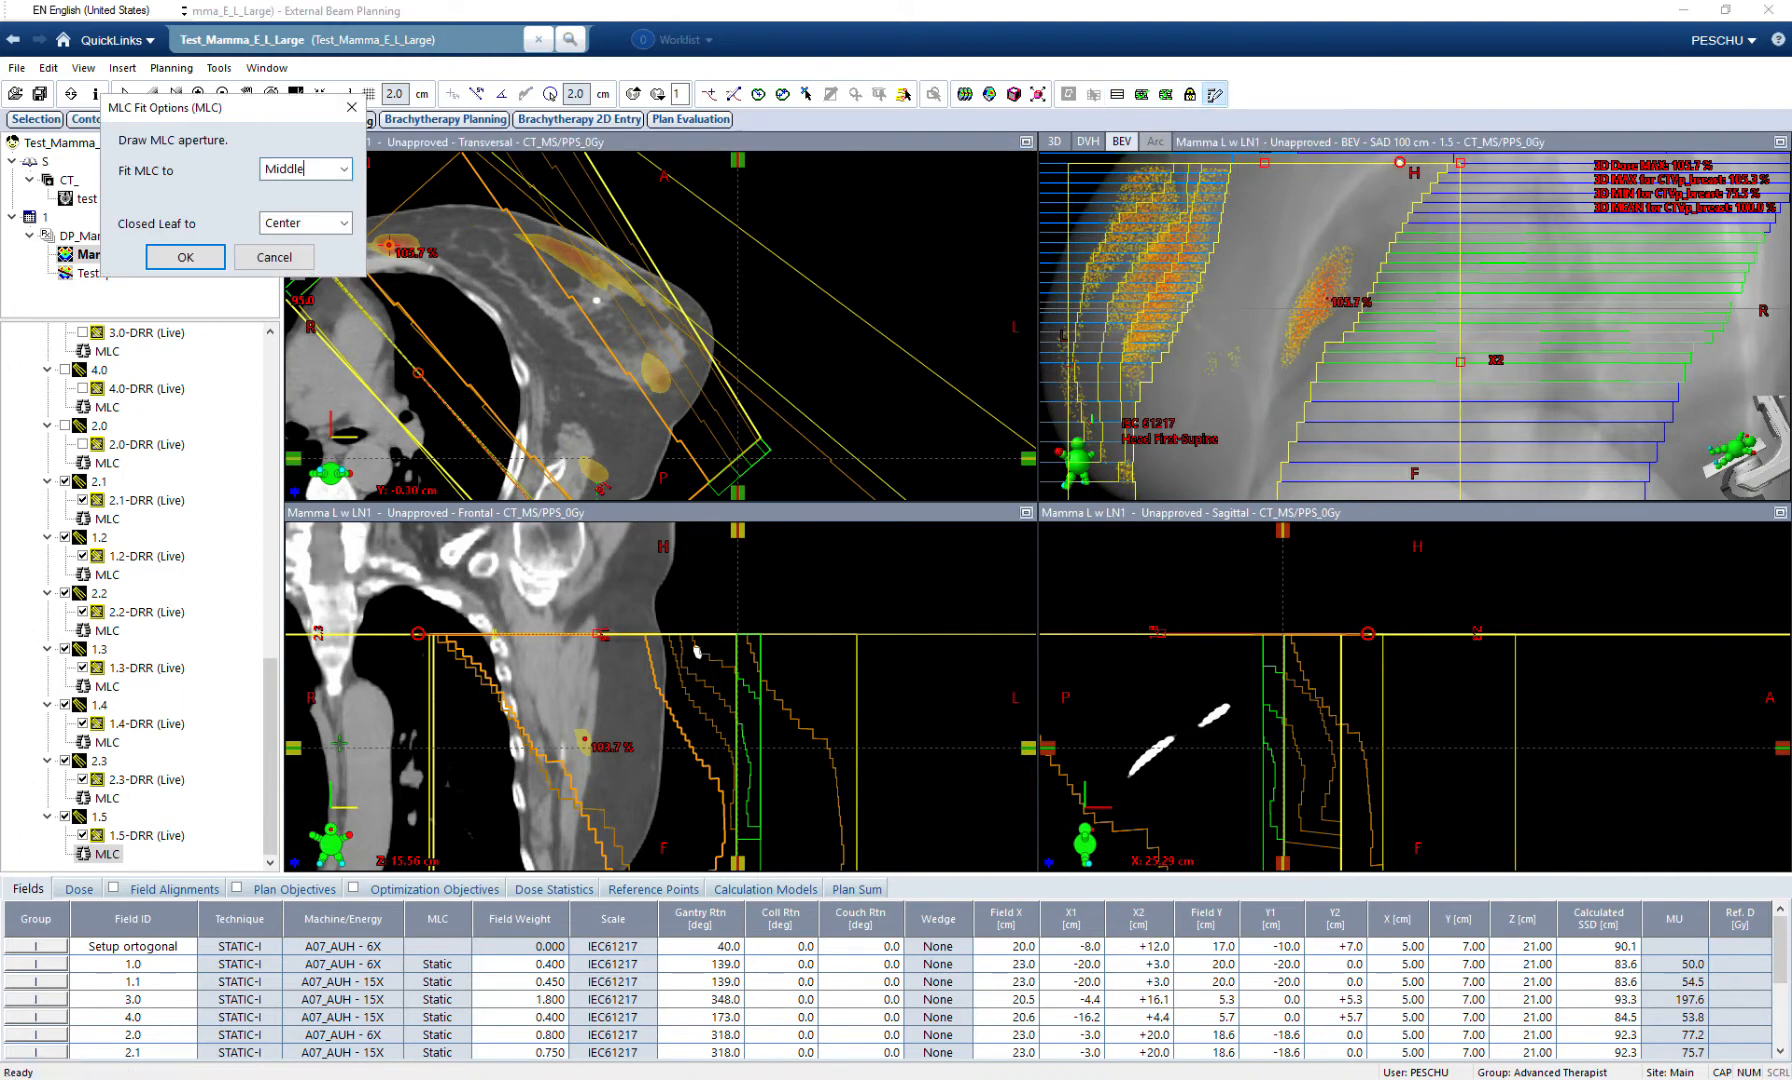
mouse_move(1337, 245)
left_mouse_down()
mouse_move(1285, 329)
mouse_move(1242, 324)
mouse_move(1268, 258)
mouse_move(1337, 246)
left_mouse_up()
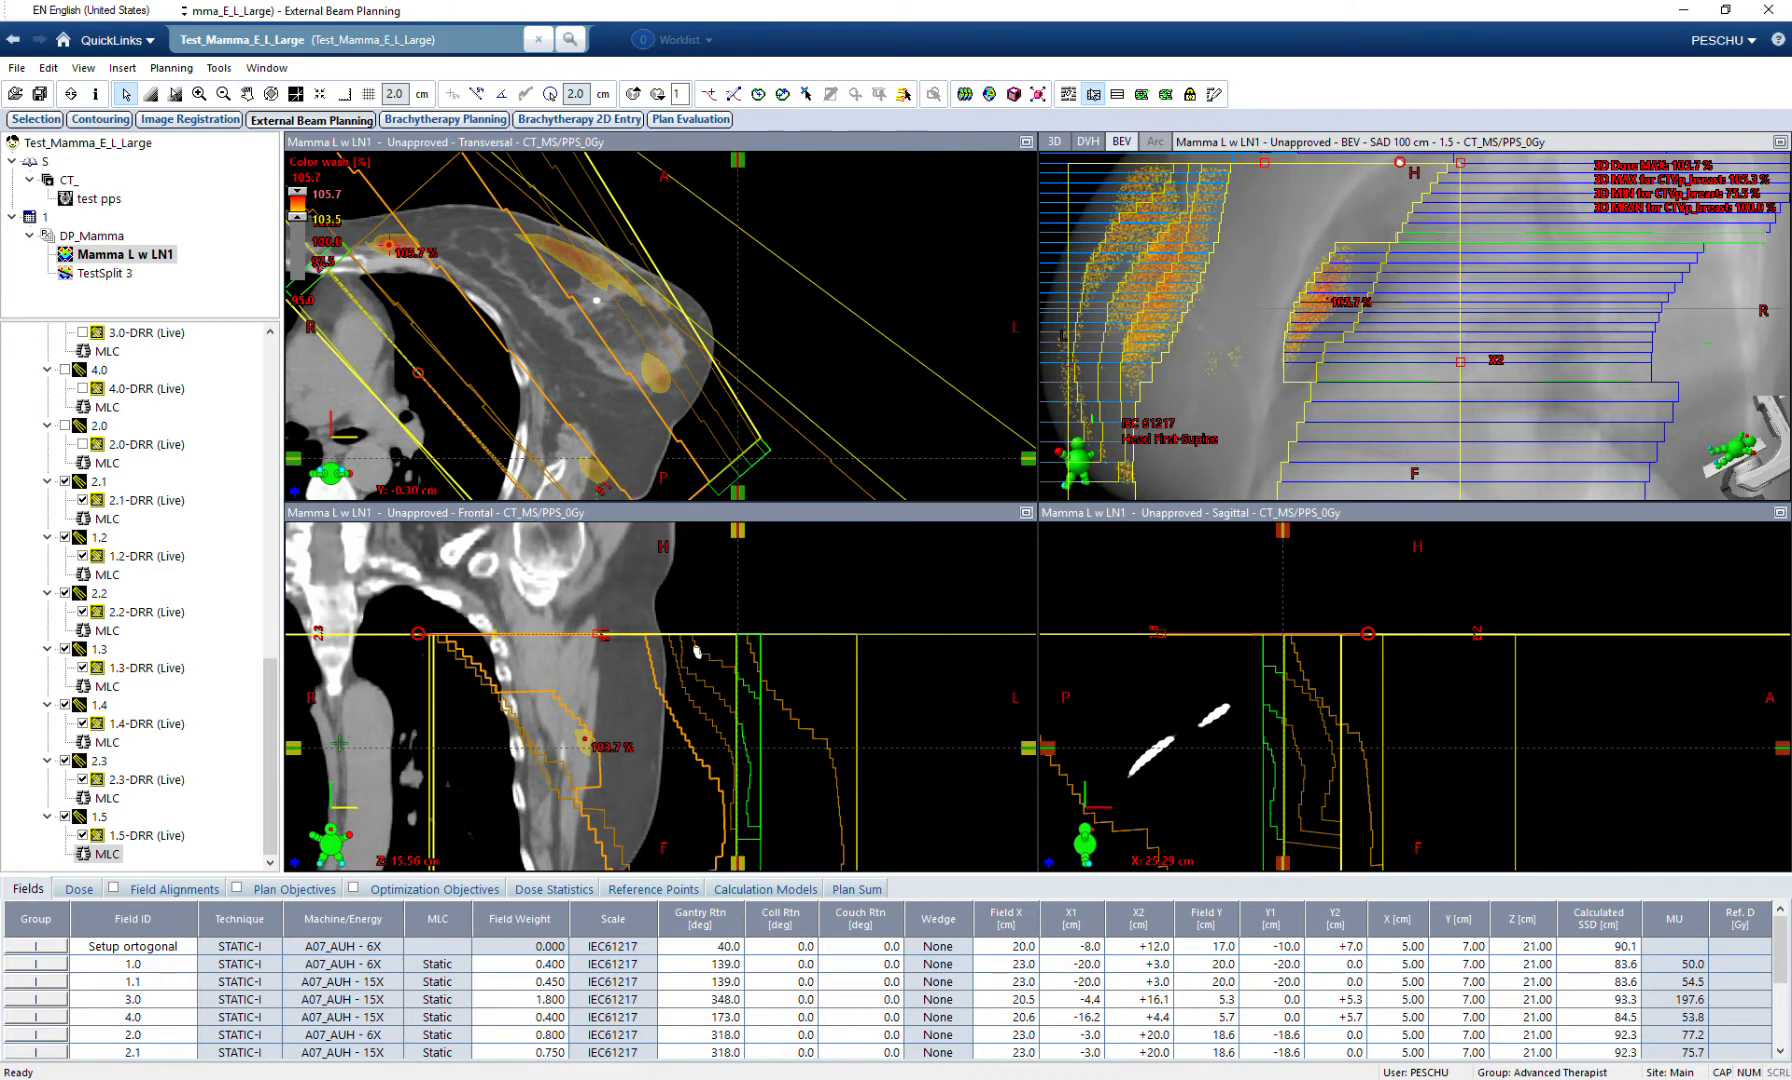
Assign a small non-zero weight to field 1.5 and recalculate the plan dose.
scroll(520, 1000, "down", 3)
left_click(520, 1035)
type("0.0")
key("Return")
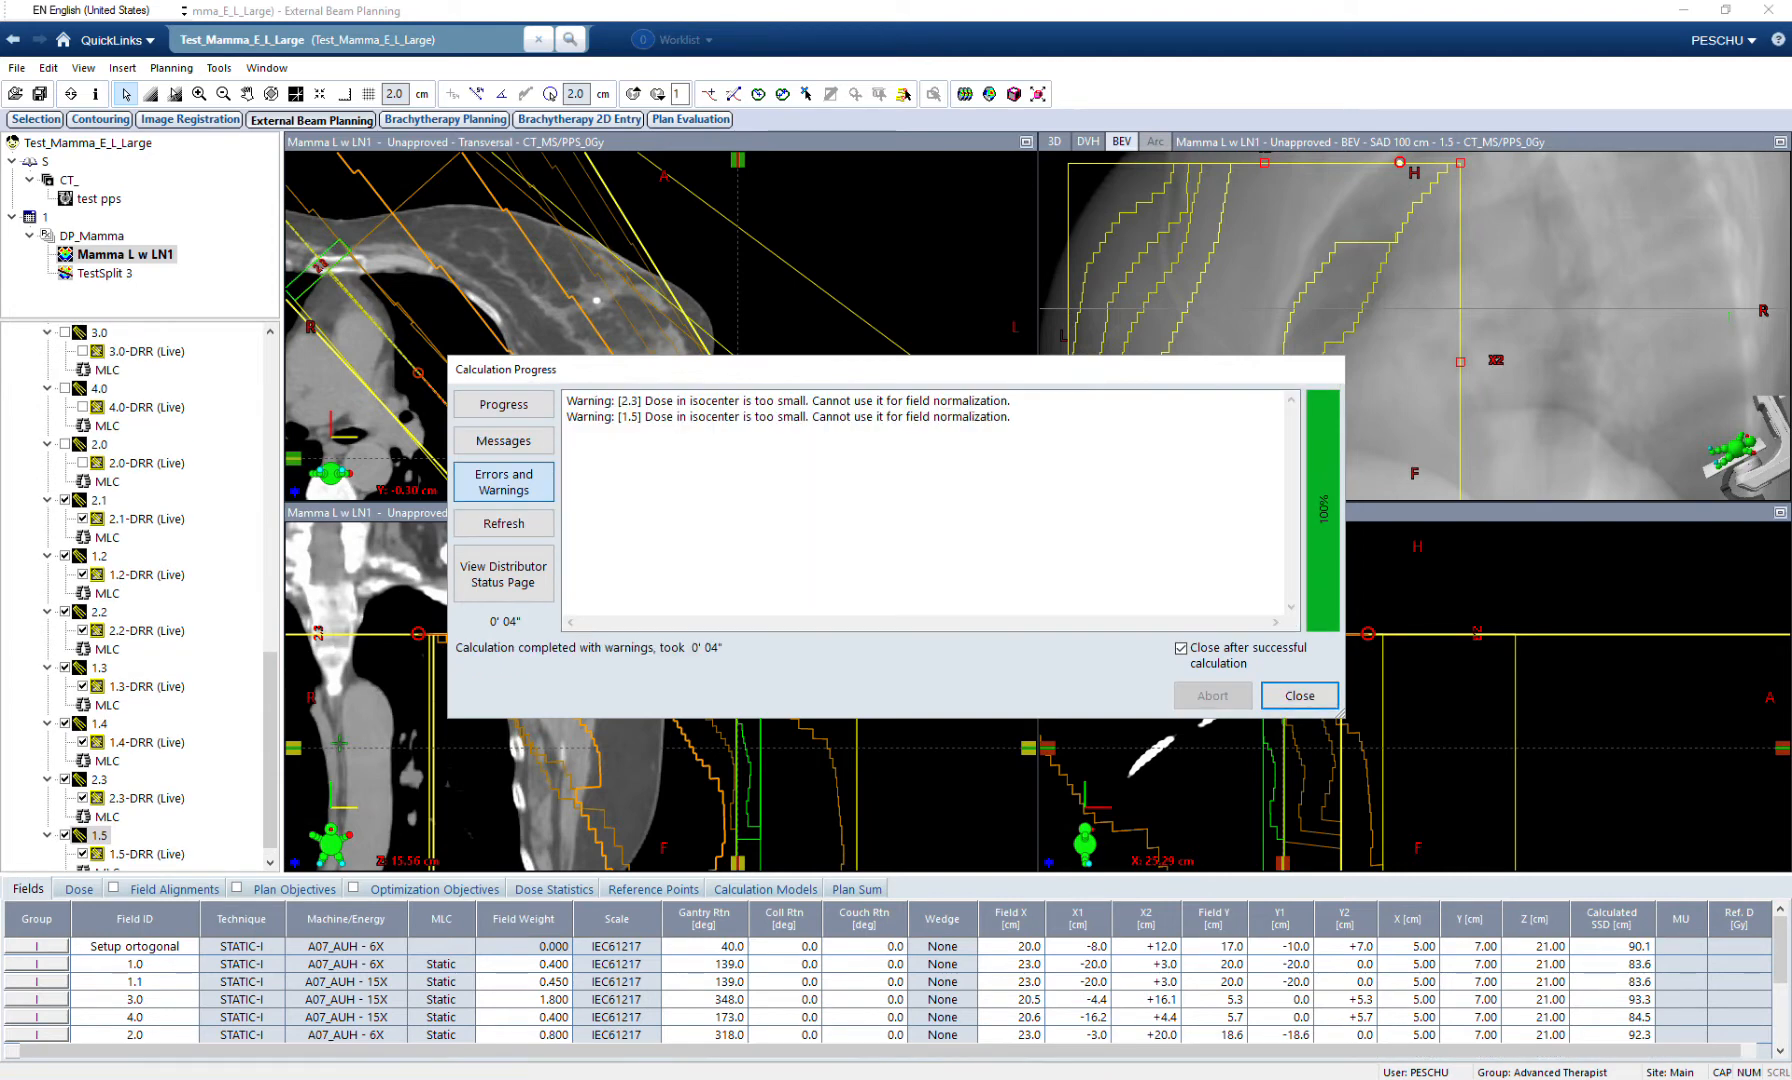
left_click(1299, 695)
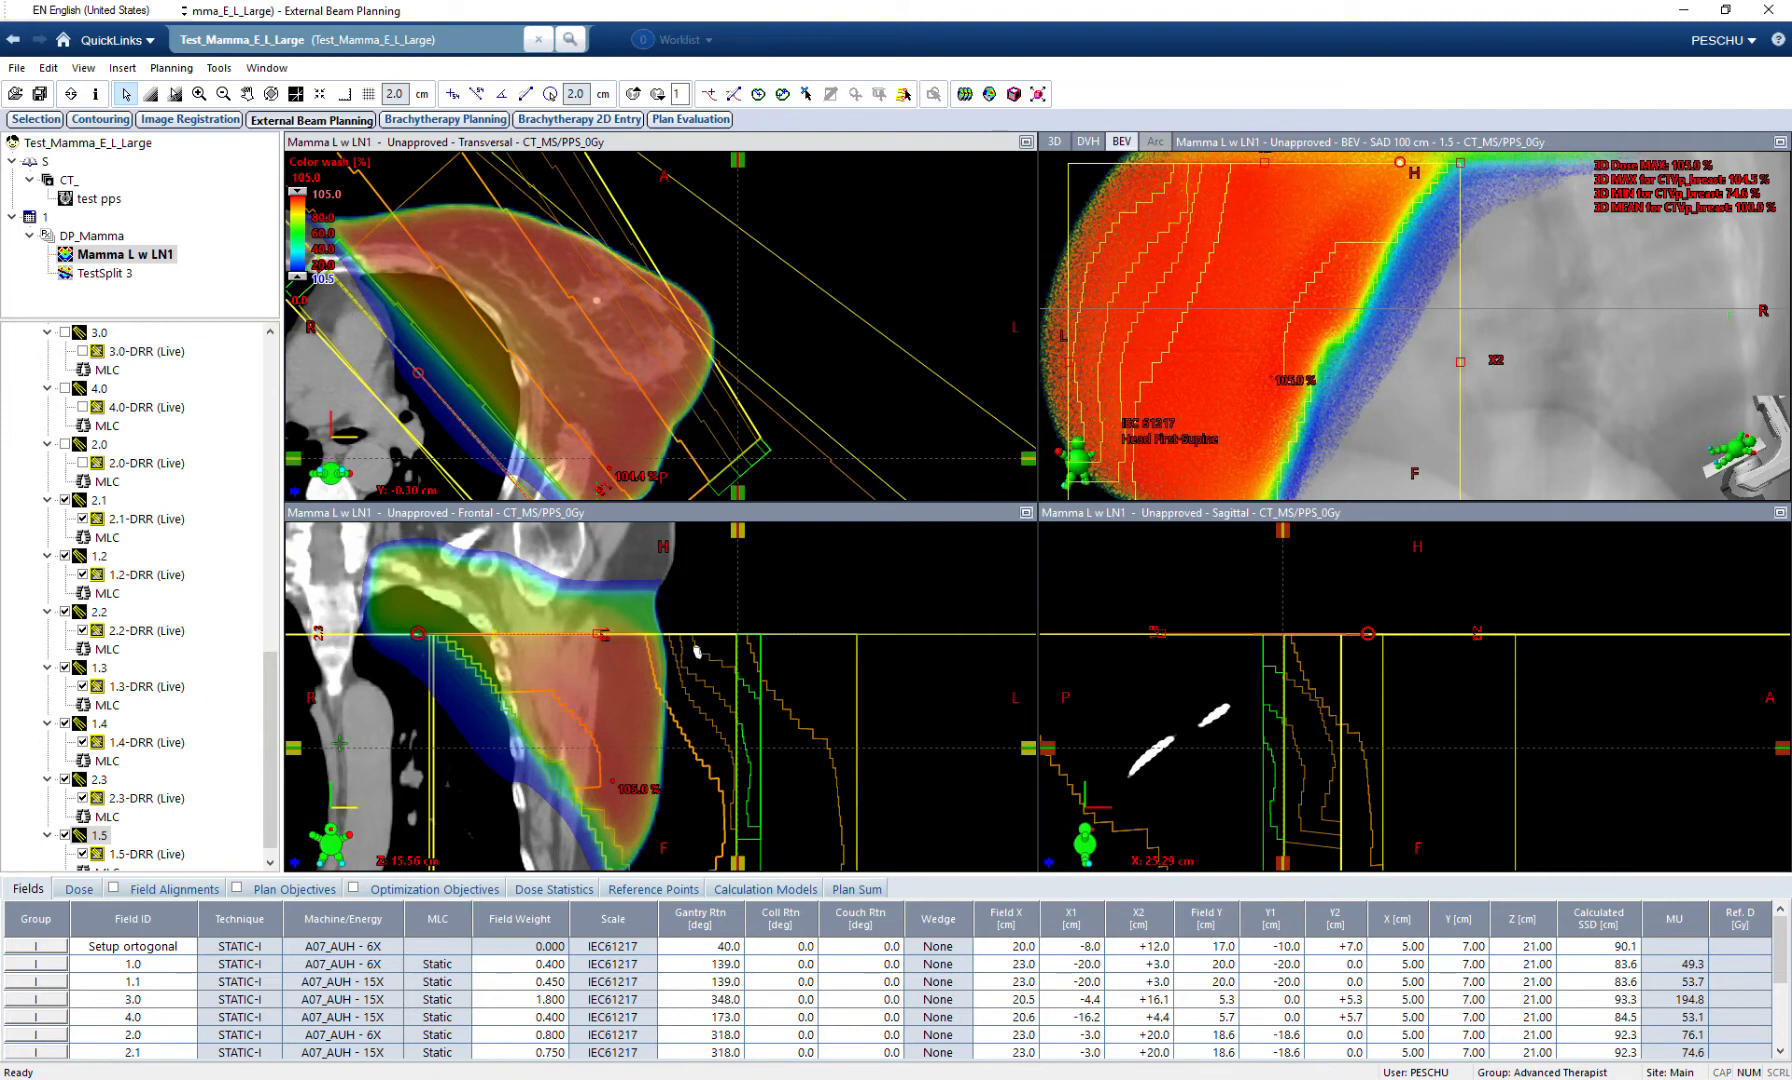
Start the color wash at 95% and examine the recalculated dose distribution through the transversal slices.
left_click(303, 300)
type("95")
key("Return")
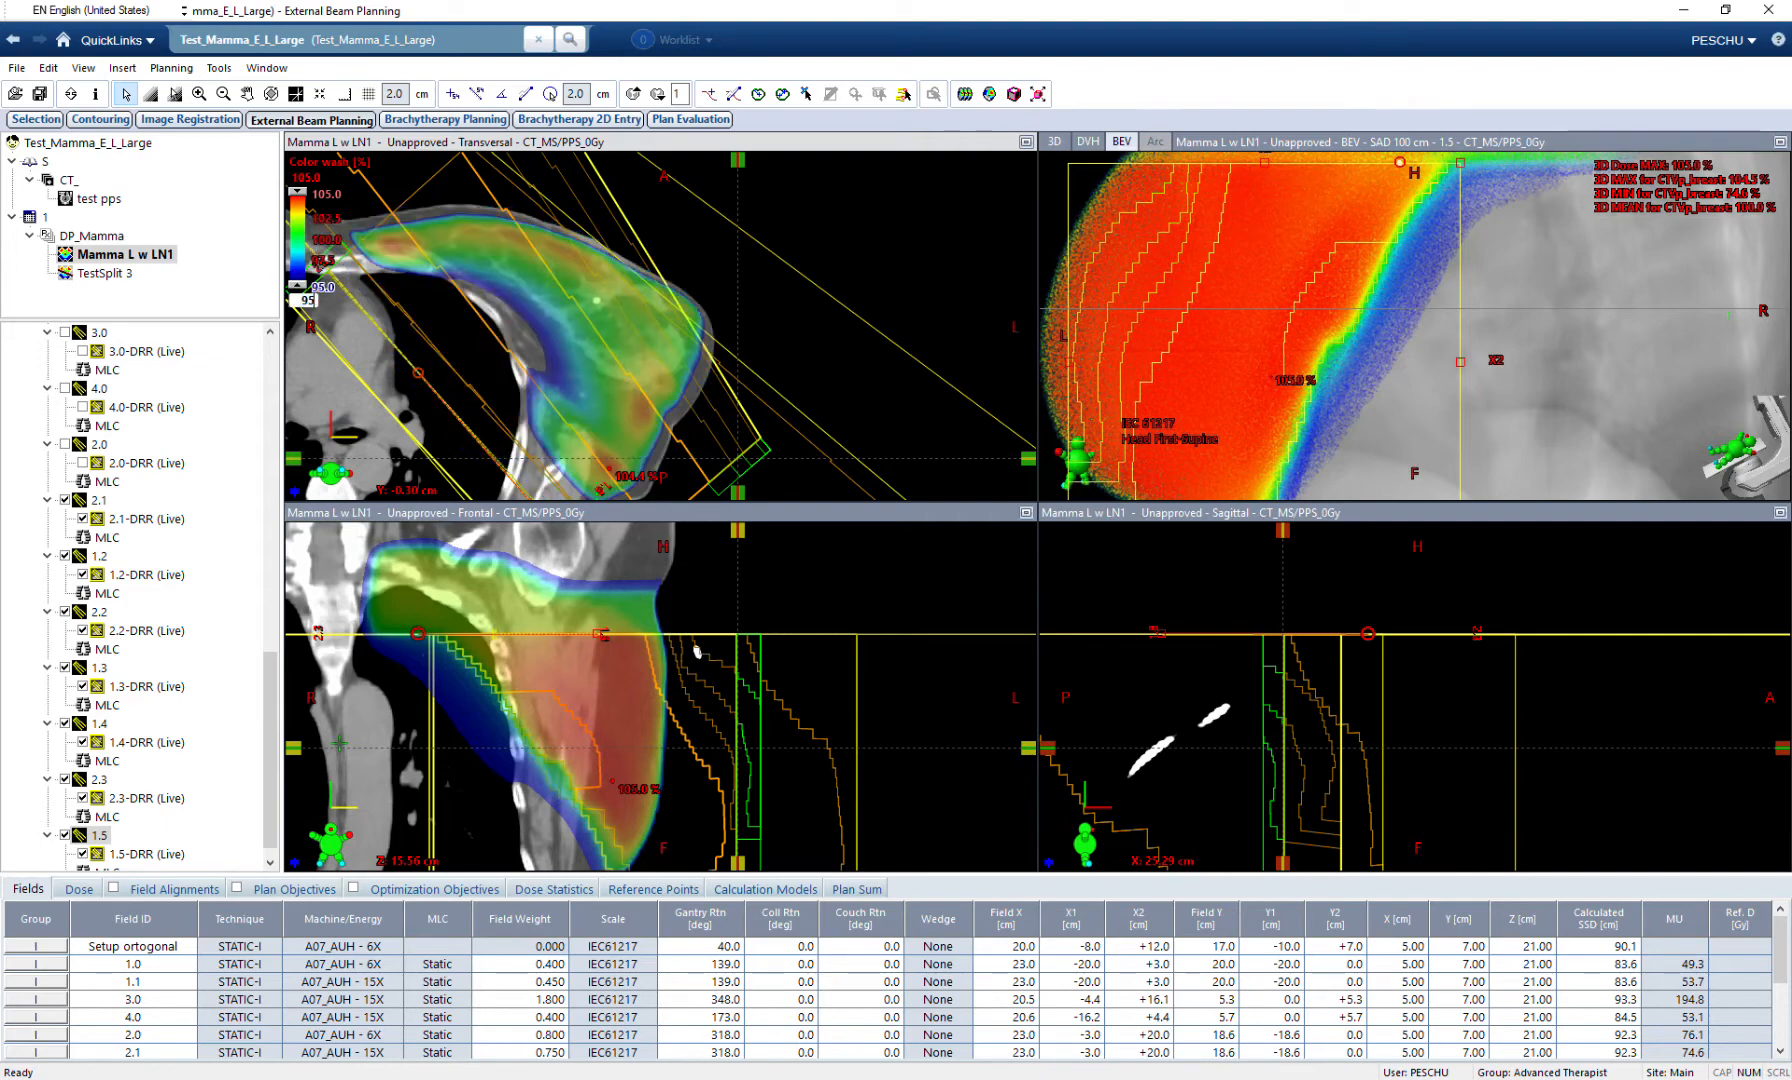
scroll(661, 325, "down", 9)
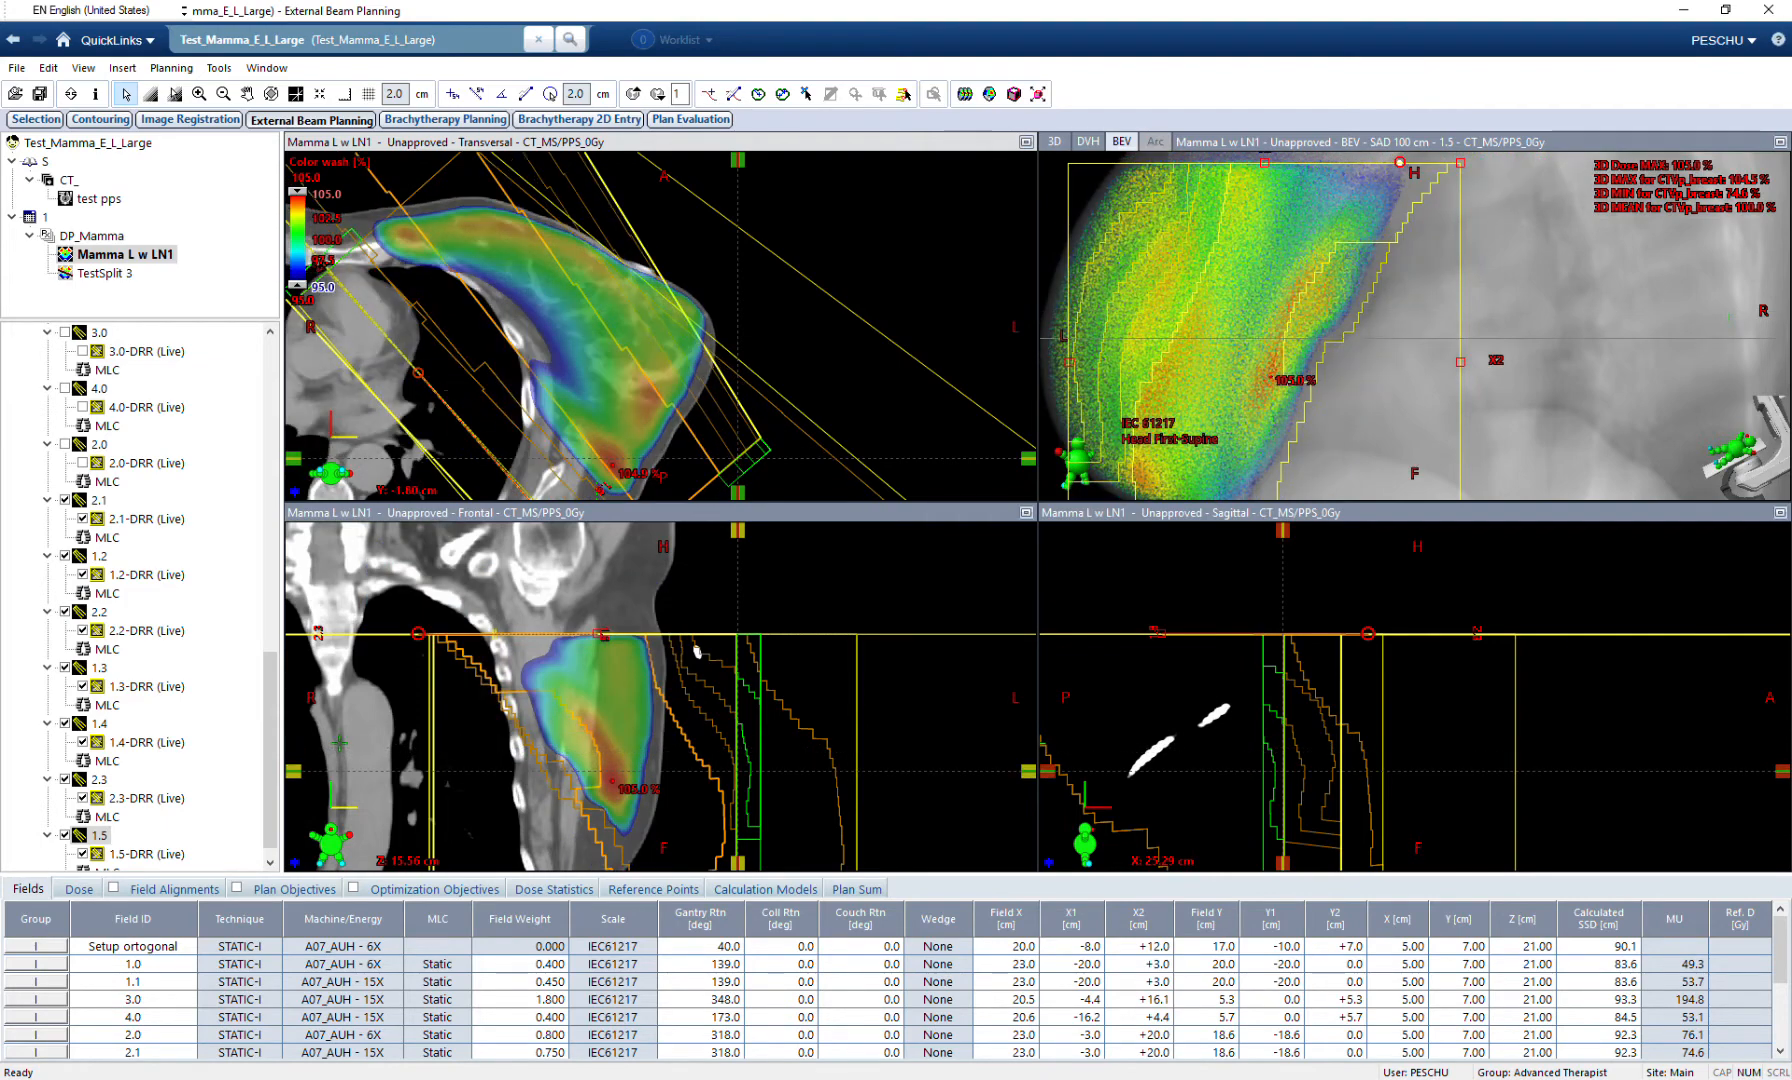
scroll(661, 325, "up", 16)
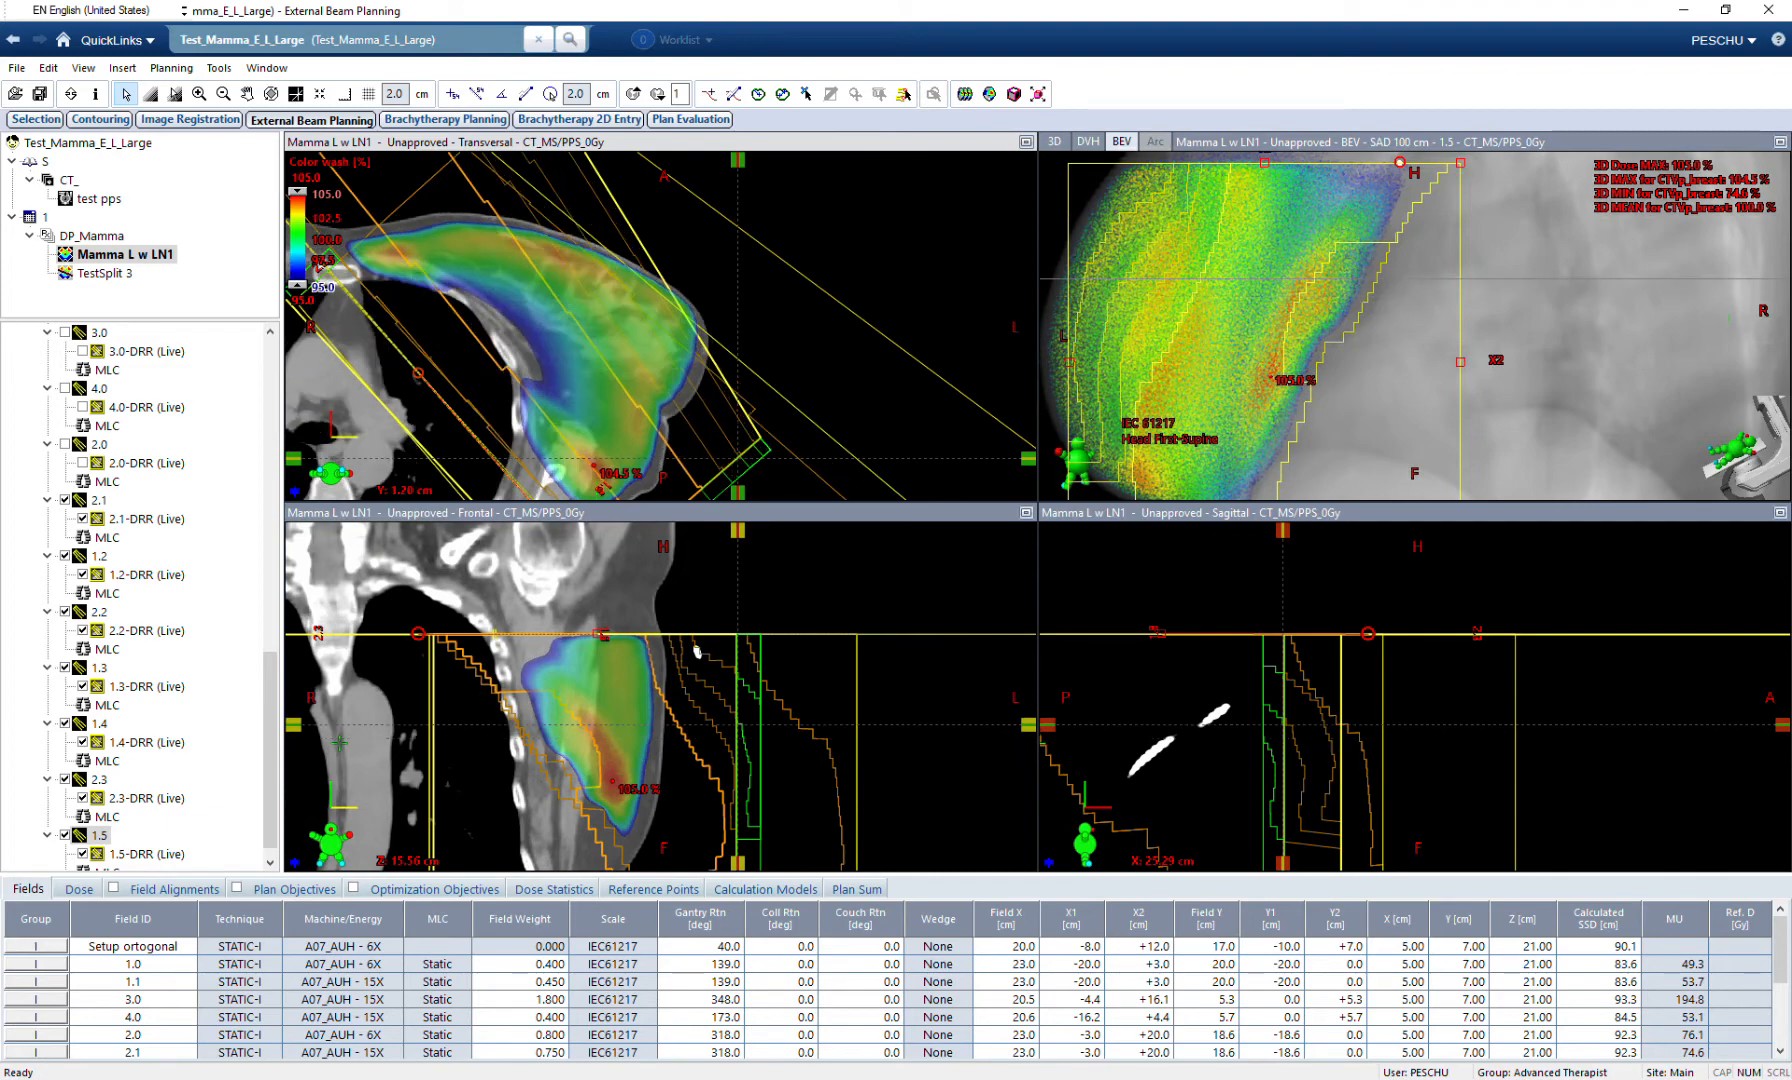
scroll(107, 816, "down", 1)
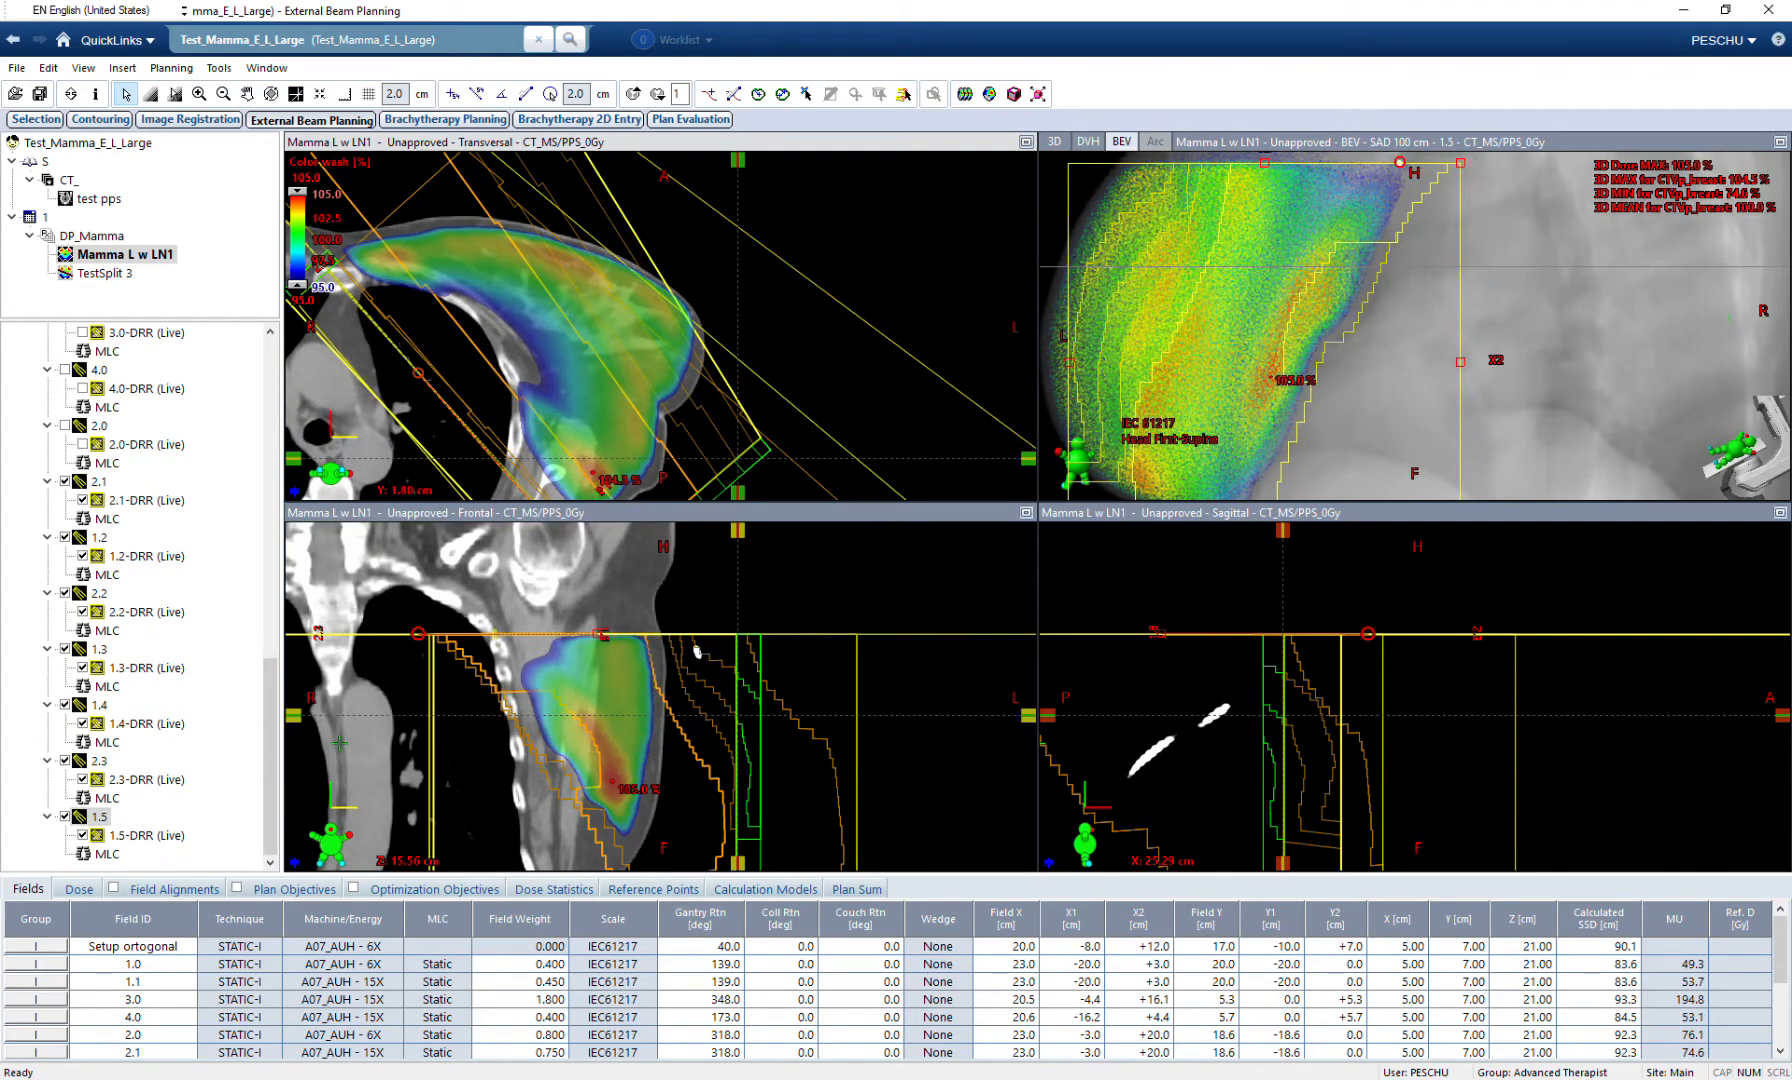
Raise the color wash's lower limit to 102.6% and redraw field 2.3's lateral MLC leaves to shield the high-dose area in the outer breast.
left_click(107, 798)
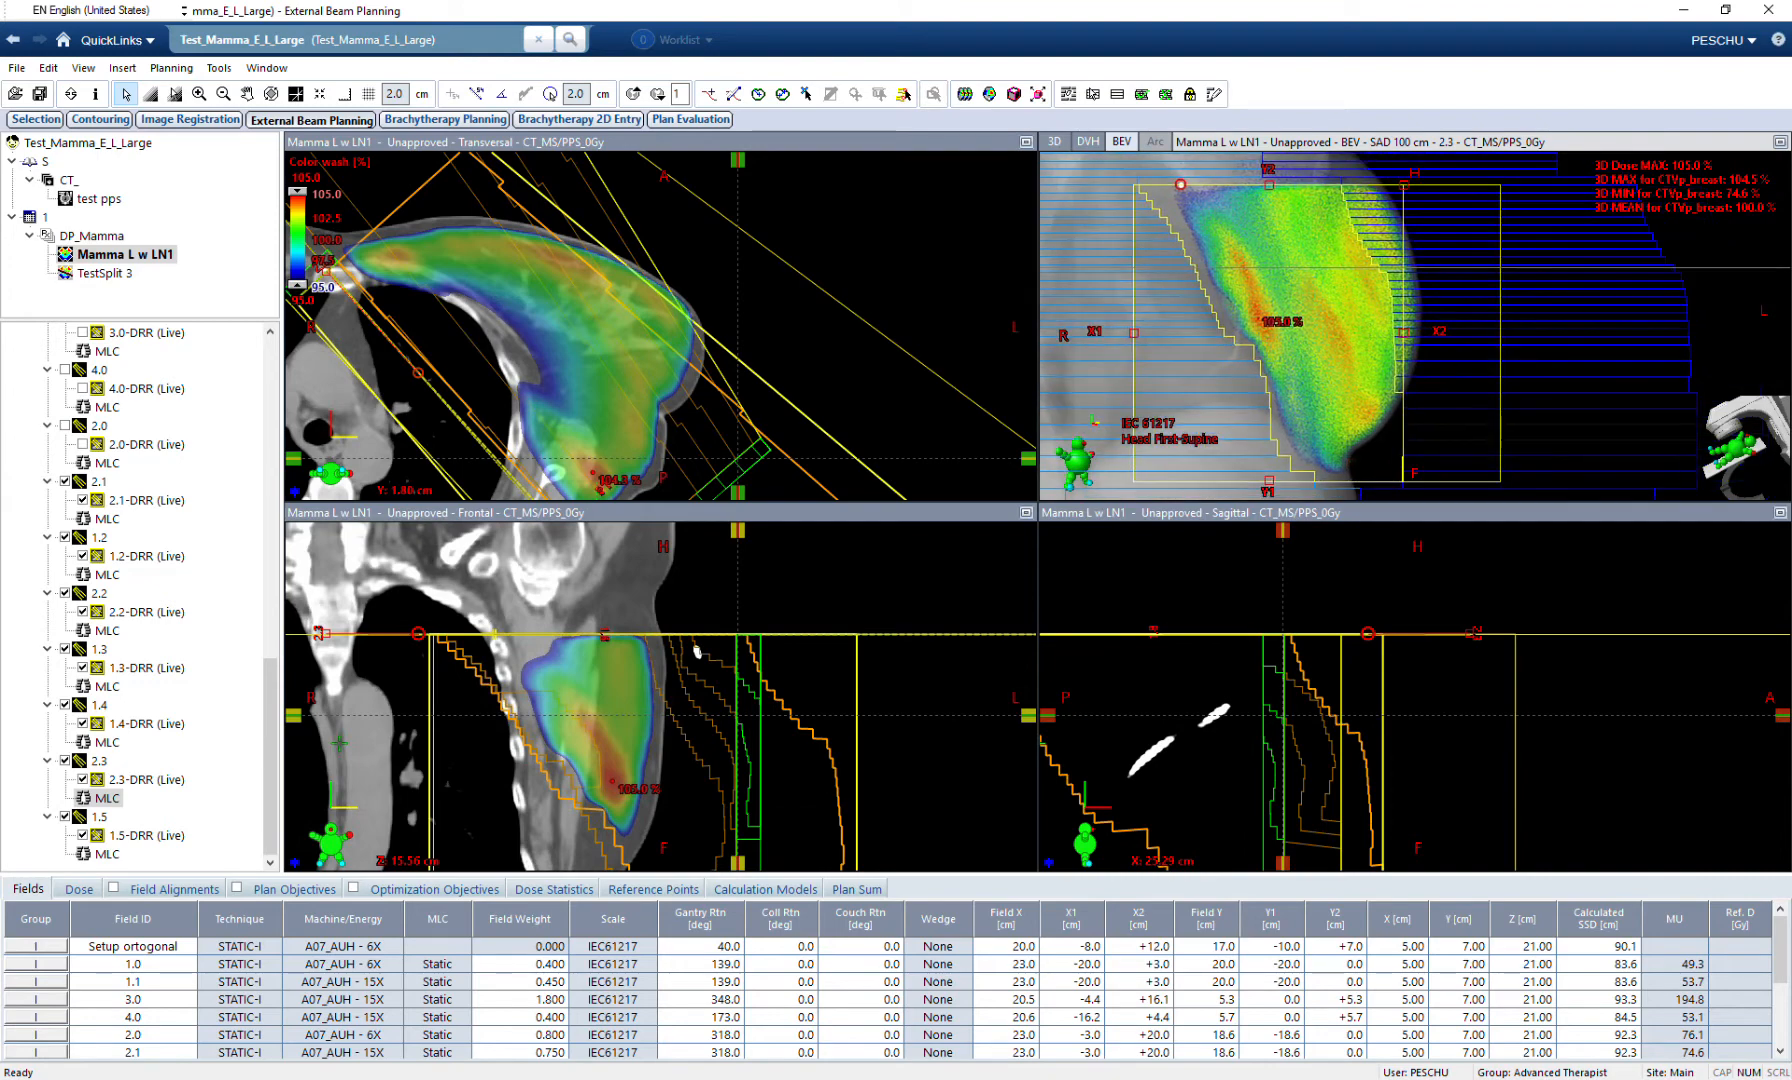
left_click_drag(297, 265, 297, 222)
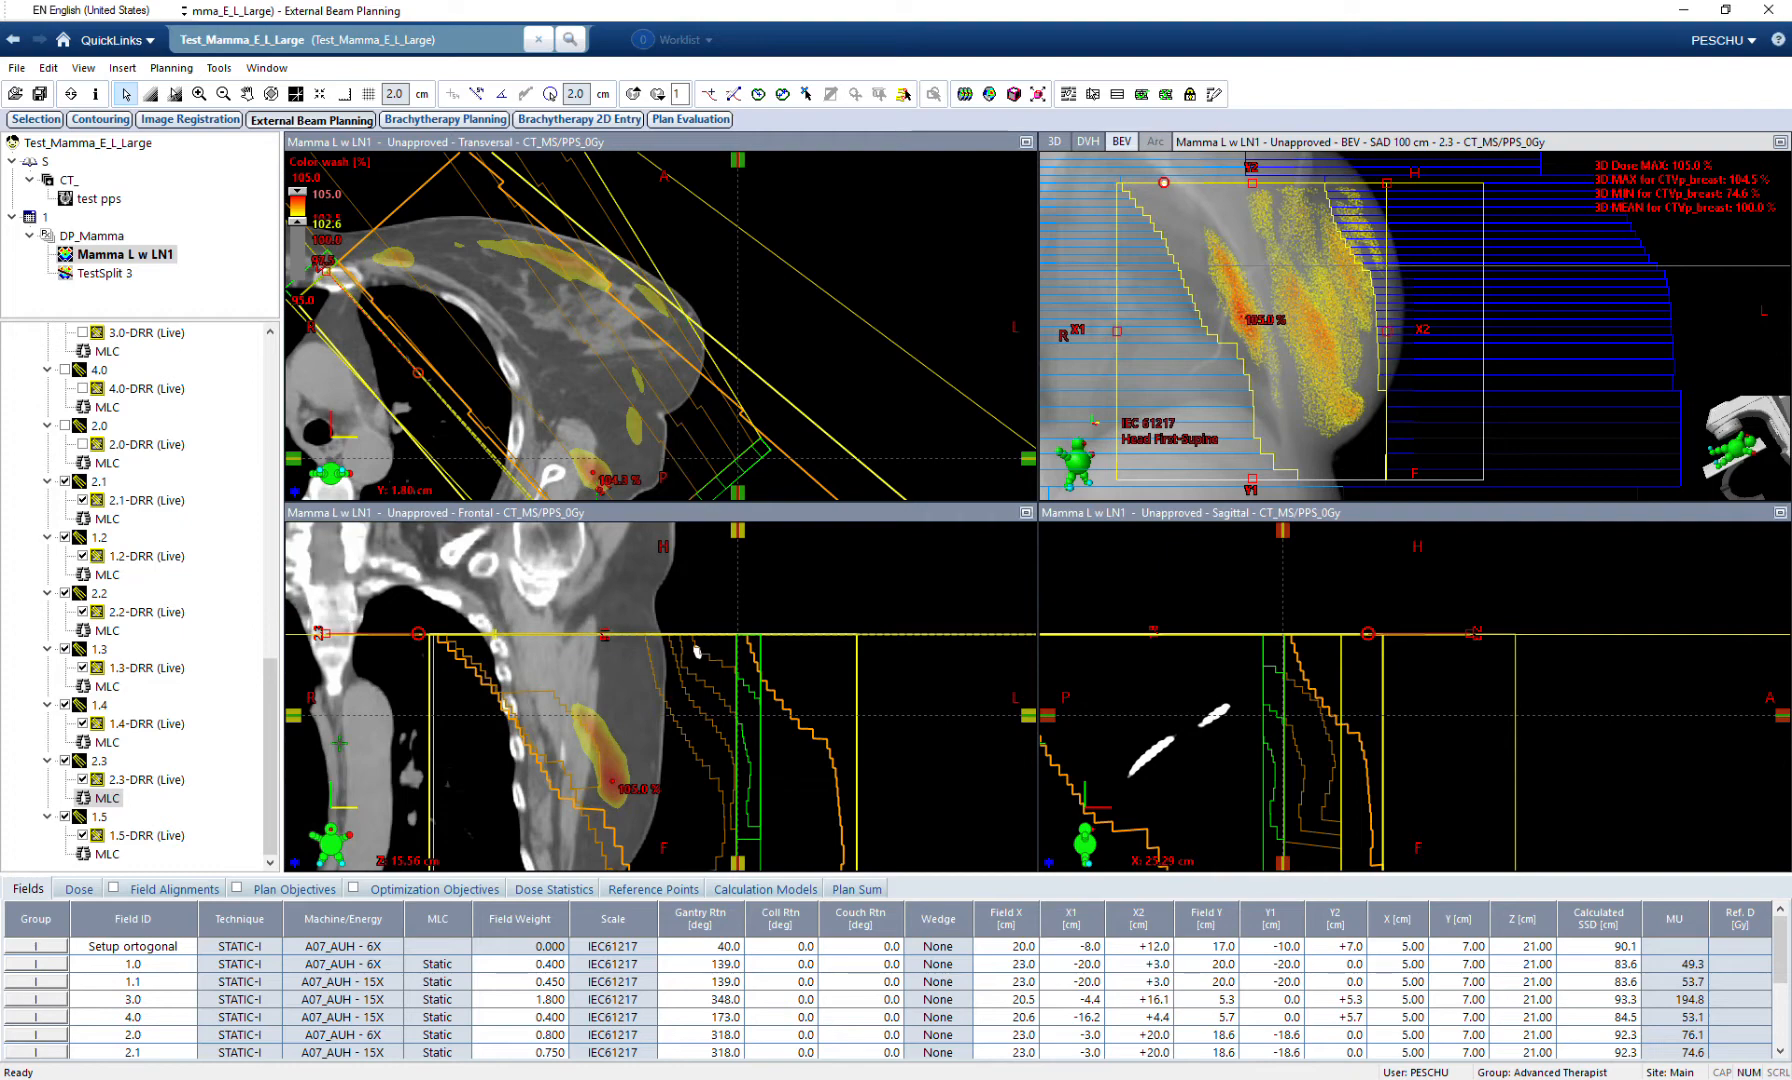
left_click(1780, 141)
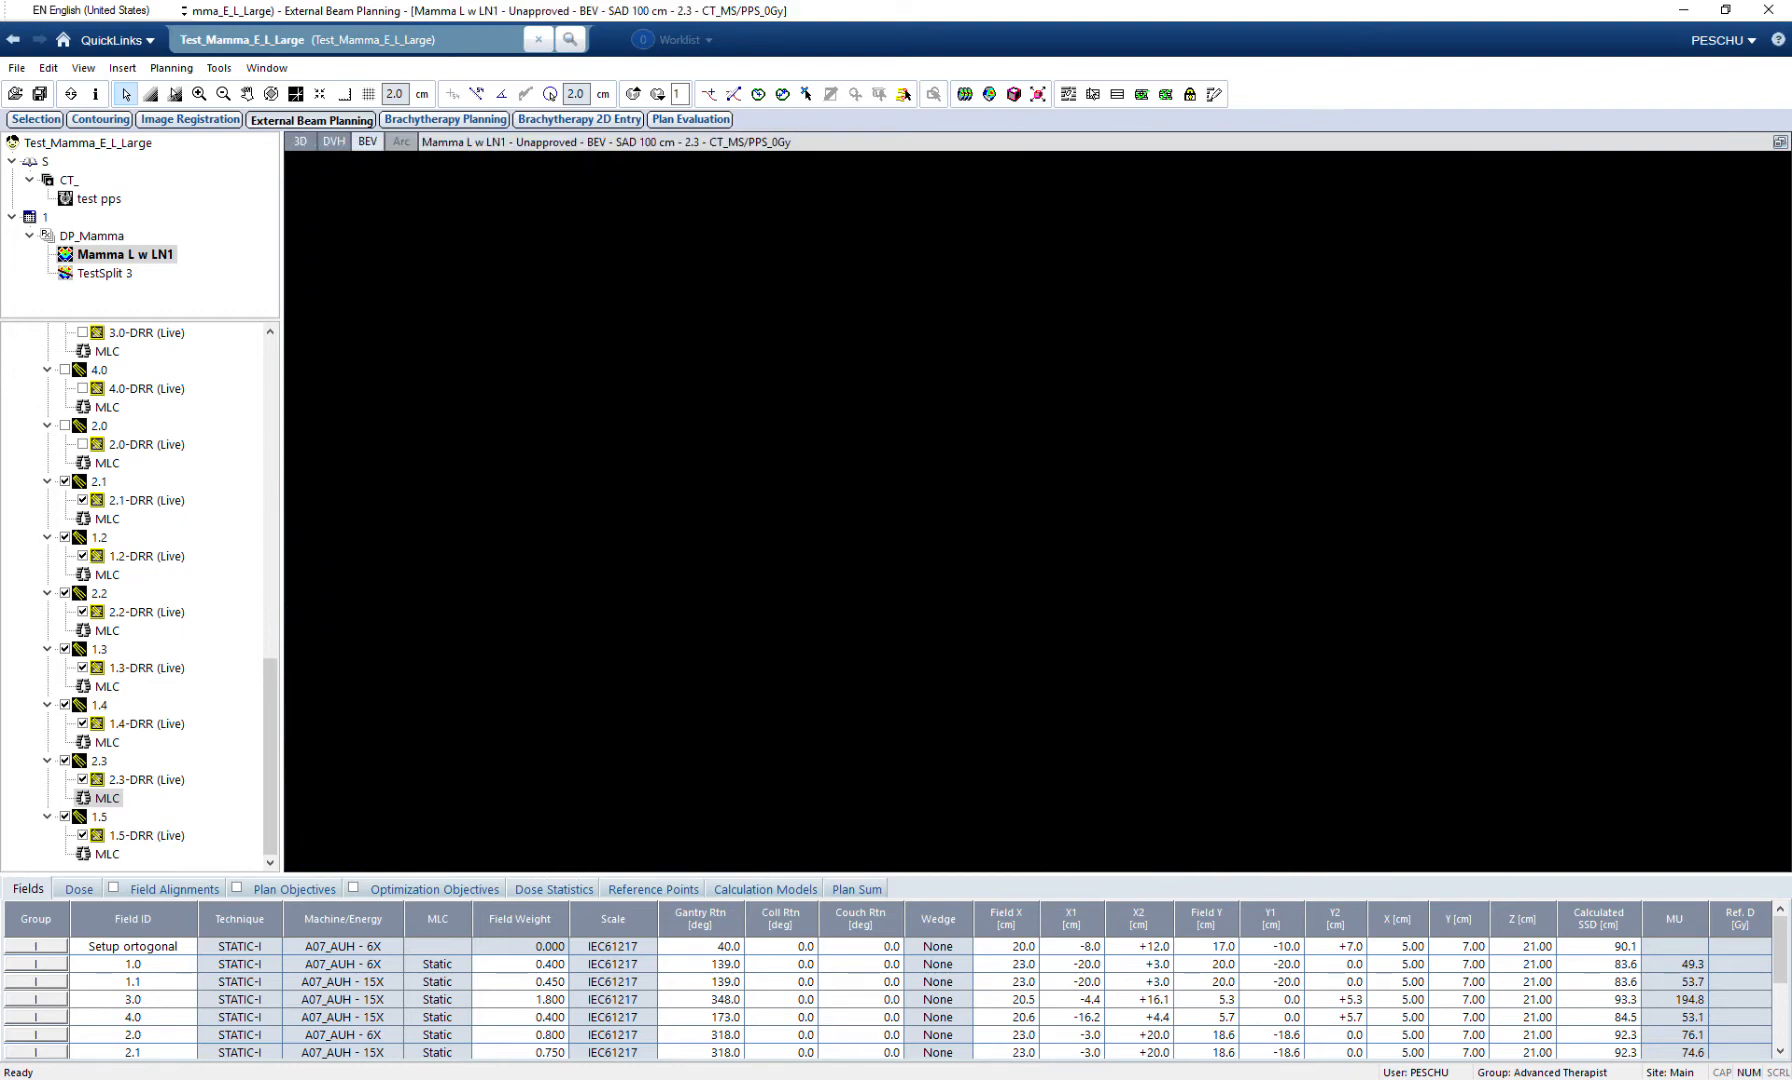
left_click(1093, 94)
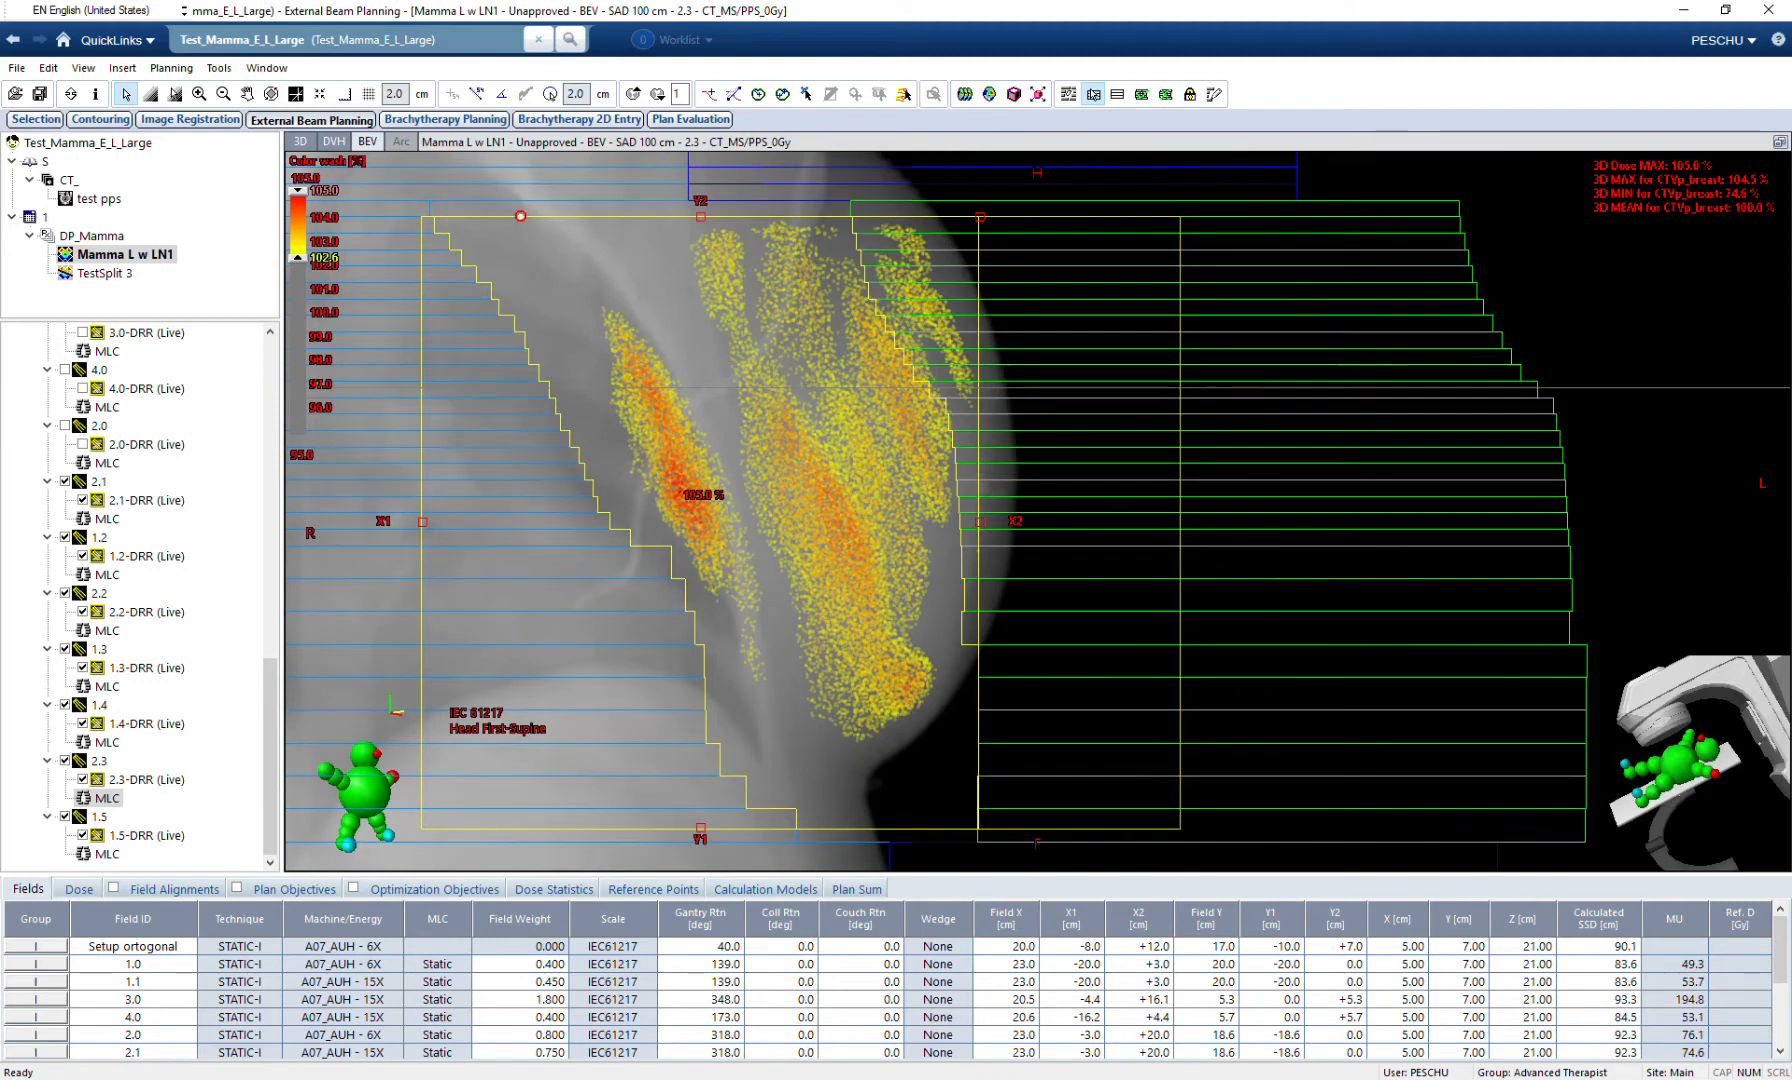
left_click(1215, 94)
left_click_drag(917, 834, 689, 272)
mouse_move(692, 203)
left_mouse_down()
mouse_move(644, 644)
mouse_move(916, 836)
left_mouse_up()
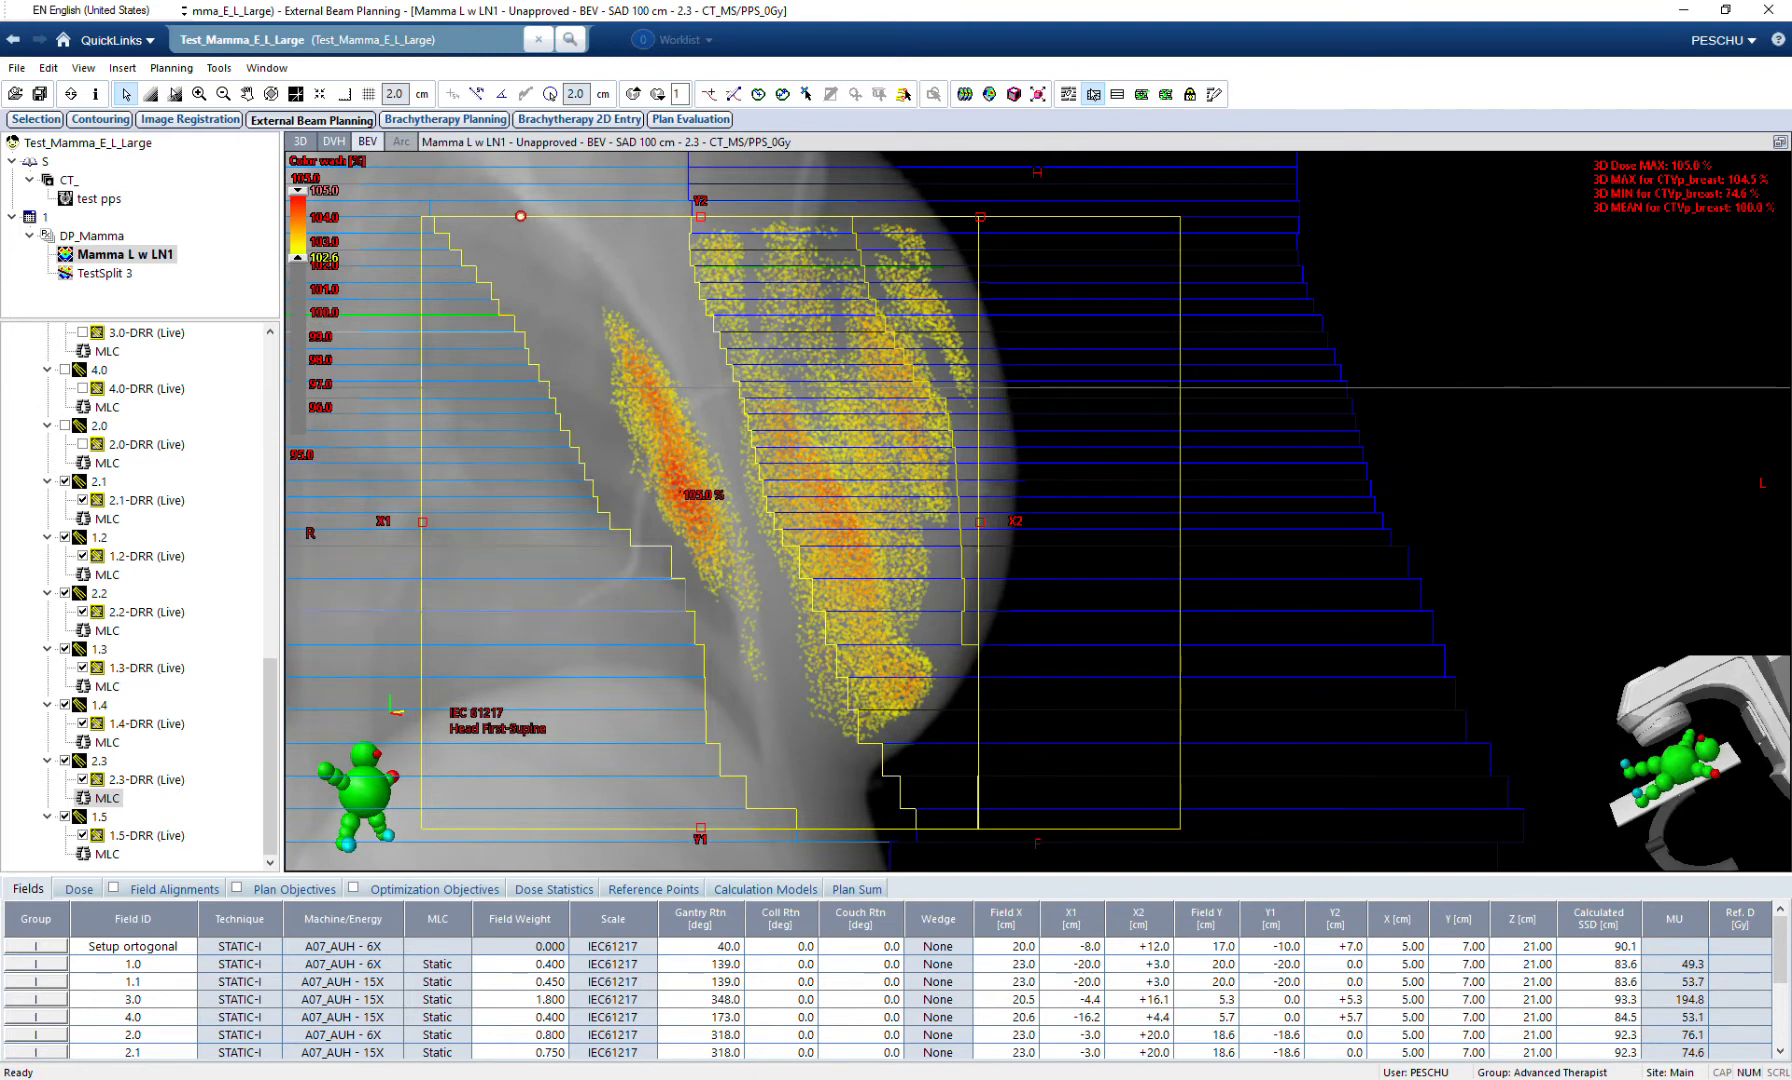
Draw an MLC aperture around the elongated hot spot near the chest wall so field 2.3's inner leaves shield it.
left_click(1214, 94)
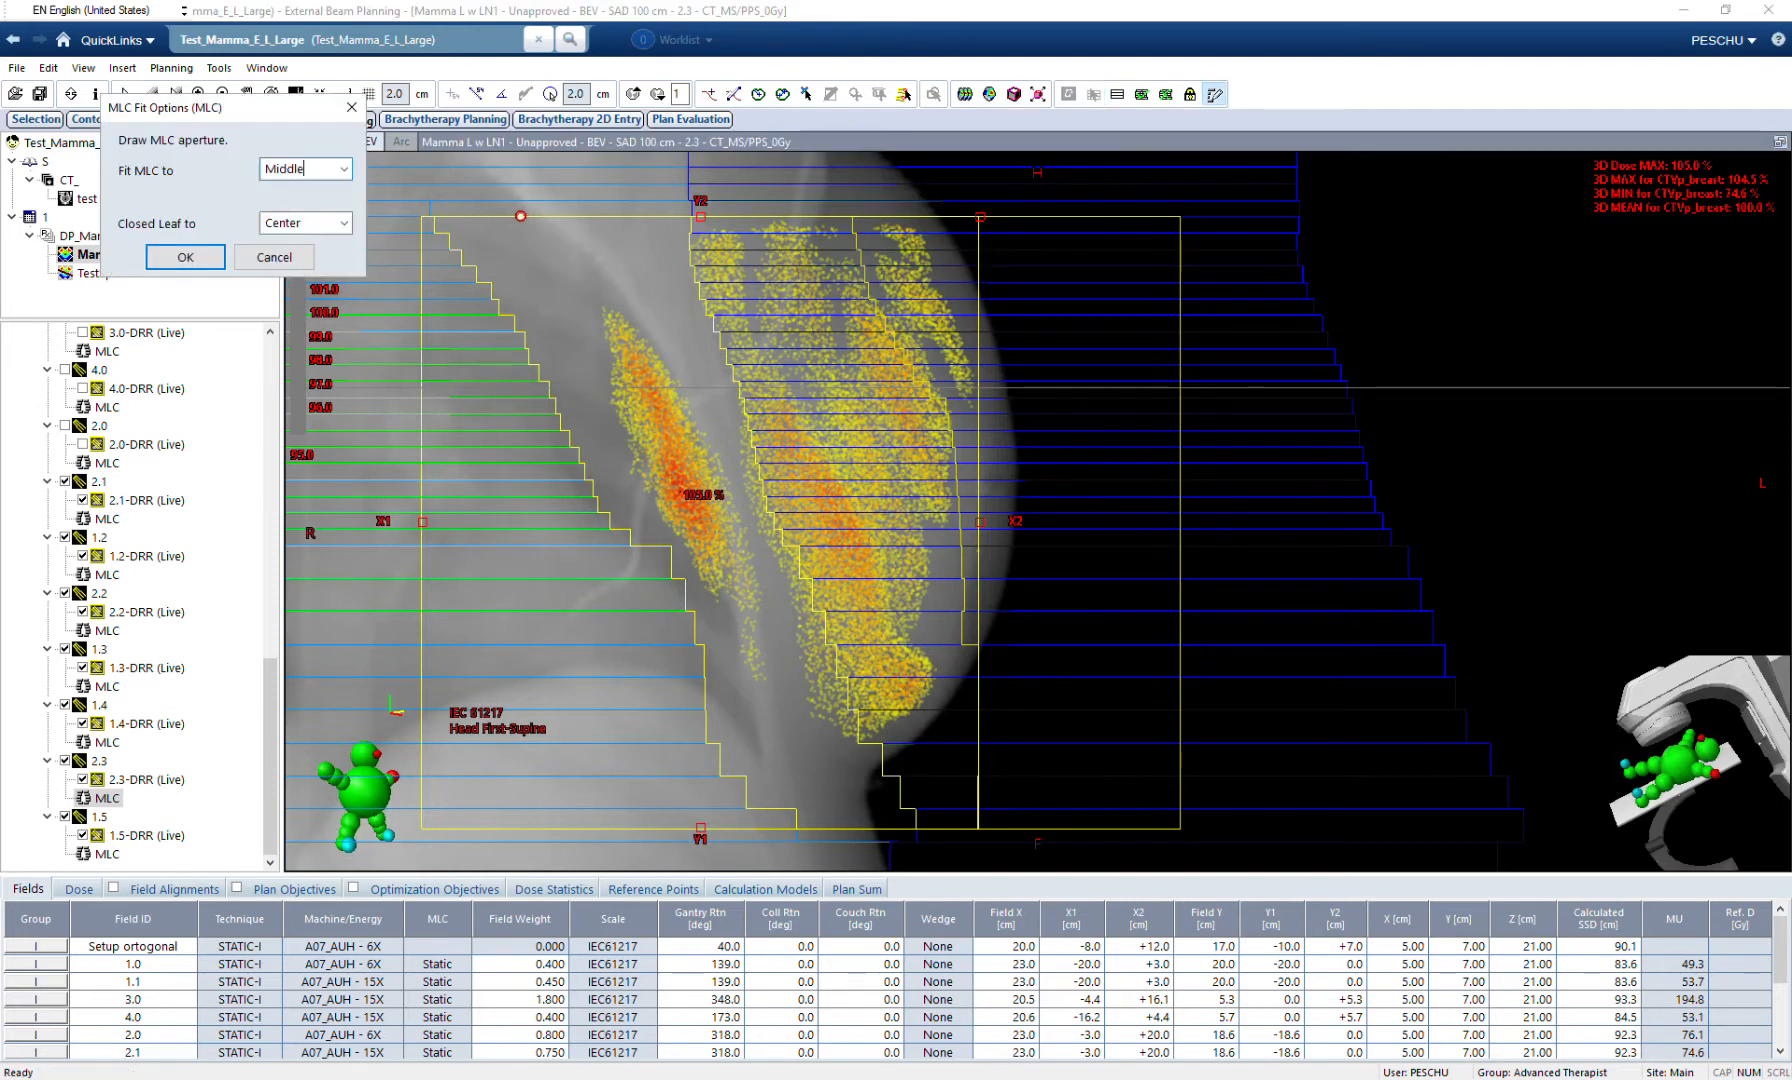
left_click_drag(606, 308, 645, 343)
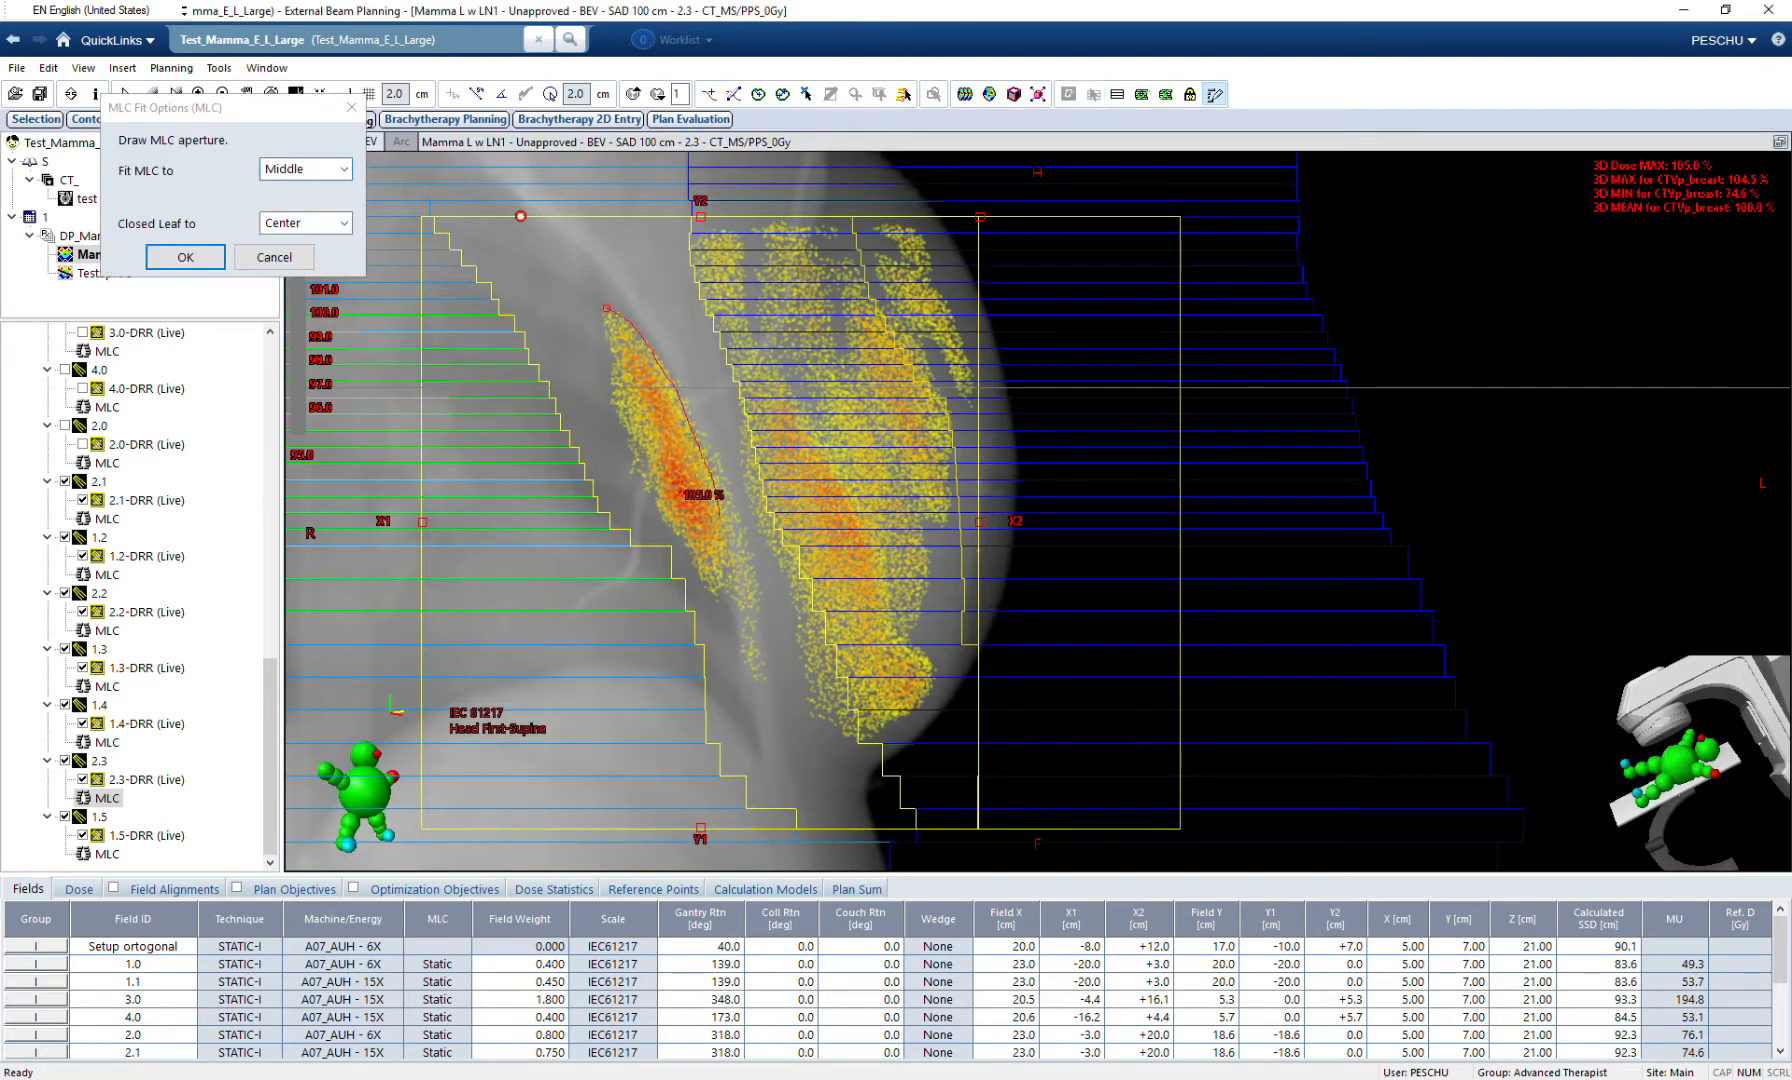
mouse_move(724, 566)
left_mouse_down()
mouse_move(712, 616)
mouse_move(838, 460)
mouse_move(636, 308)
mouse_move(606, 307)
left_mouse_up()
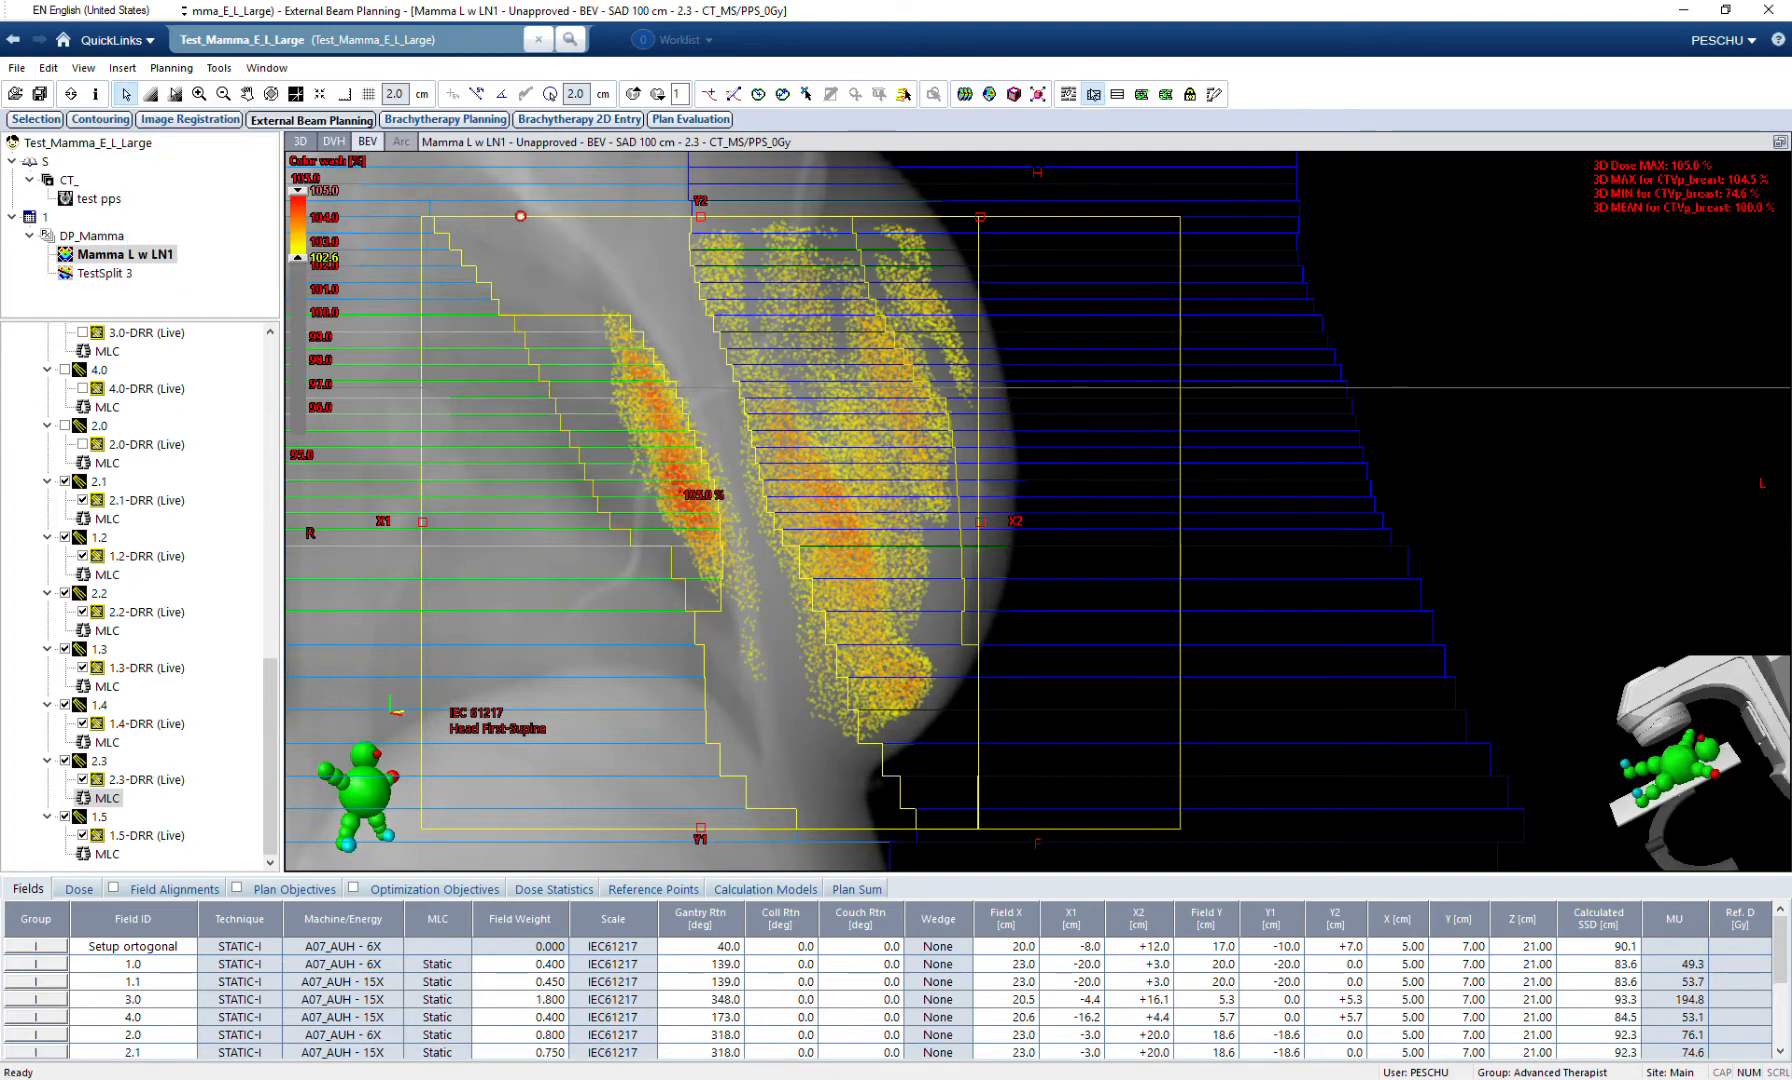
left_click(1780, 142)
Lower the color wash's lower limit to 102.0% and examine the extent of the high-dose areas through the transversal slices.
scroll(660, 326, "up", 3)
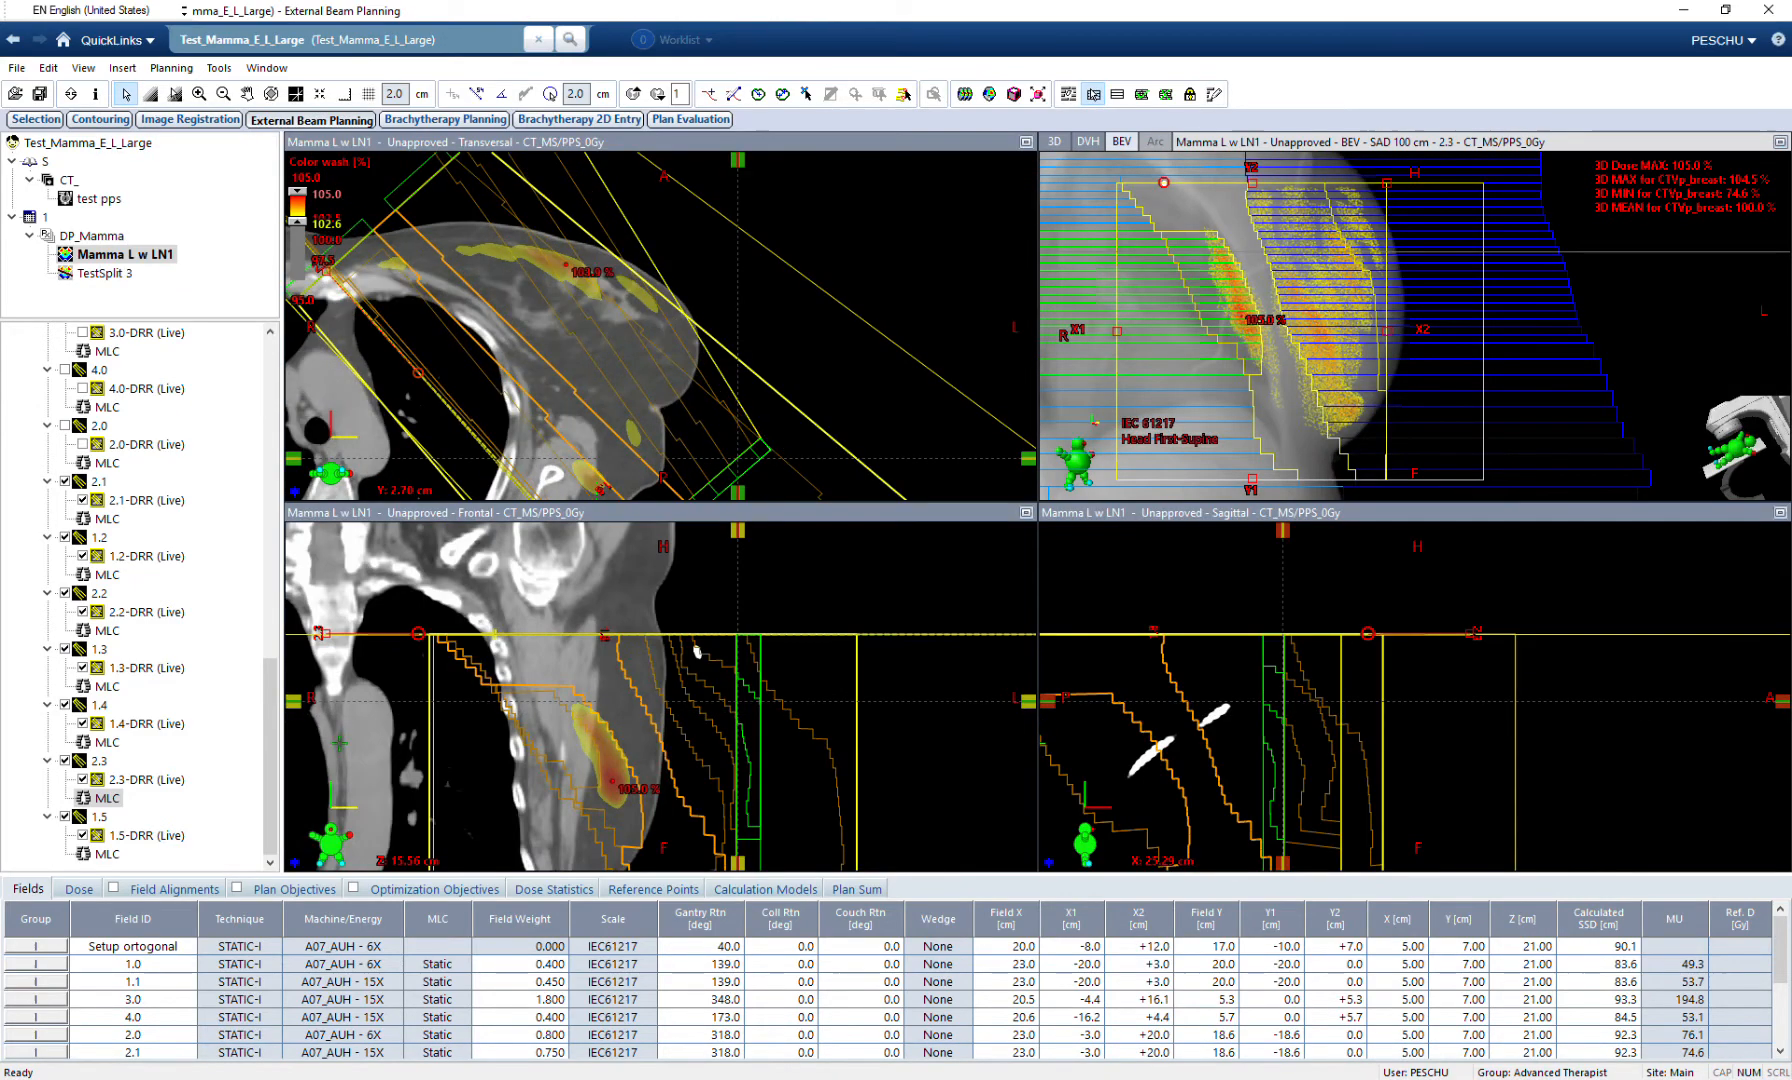
scroll(660, 326, "down", 6)
scroll(660, 326, "down", 8)
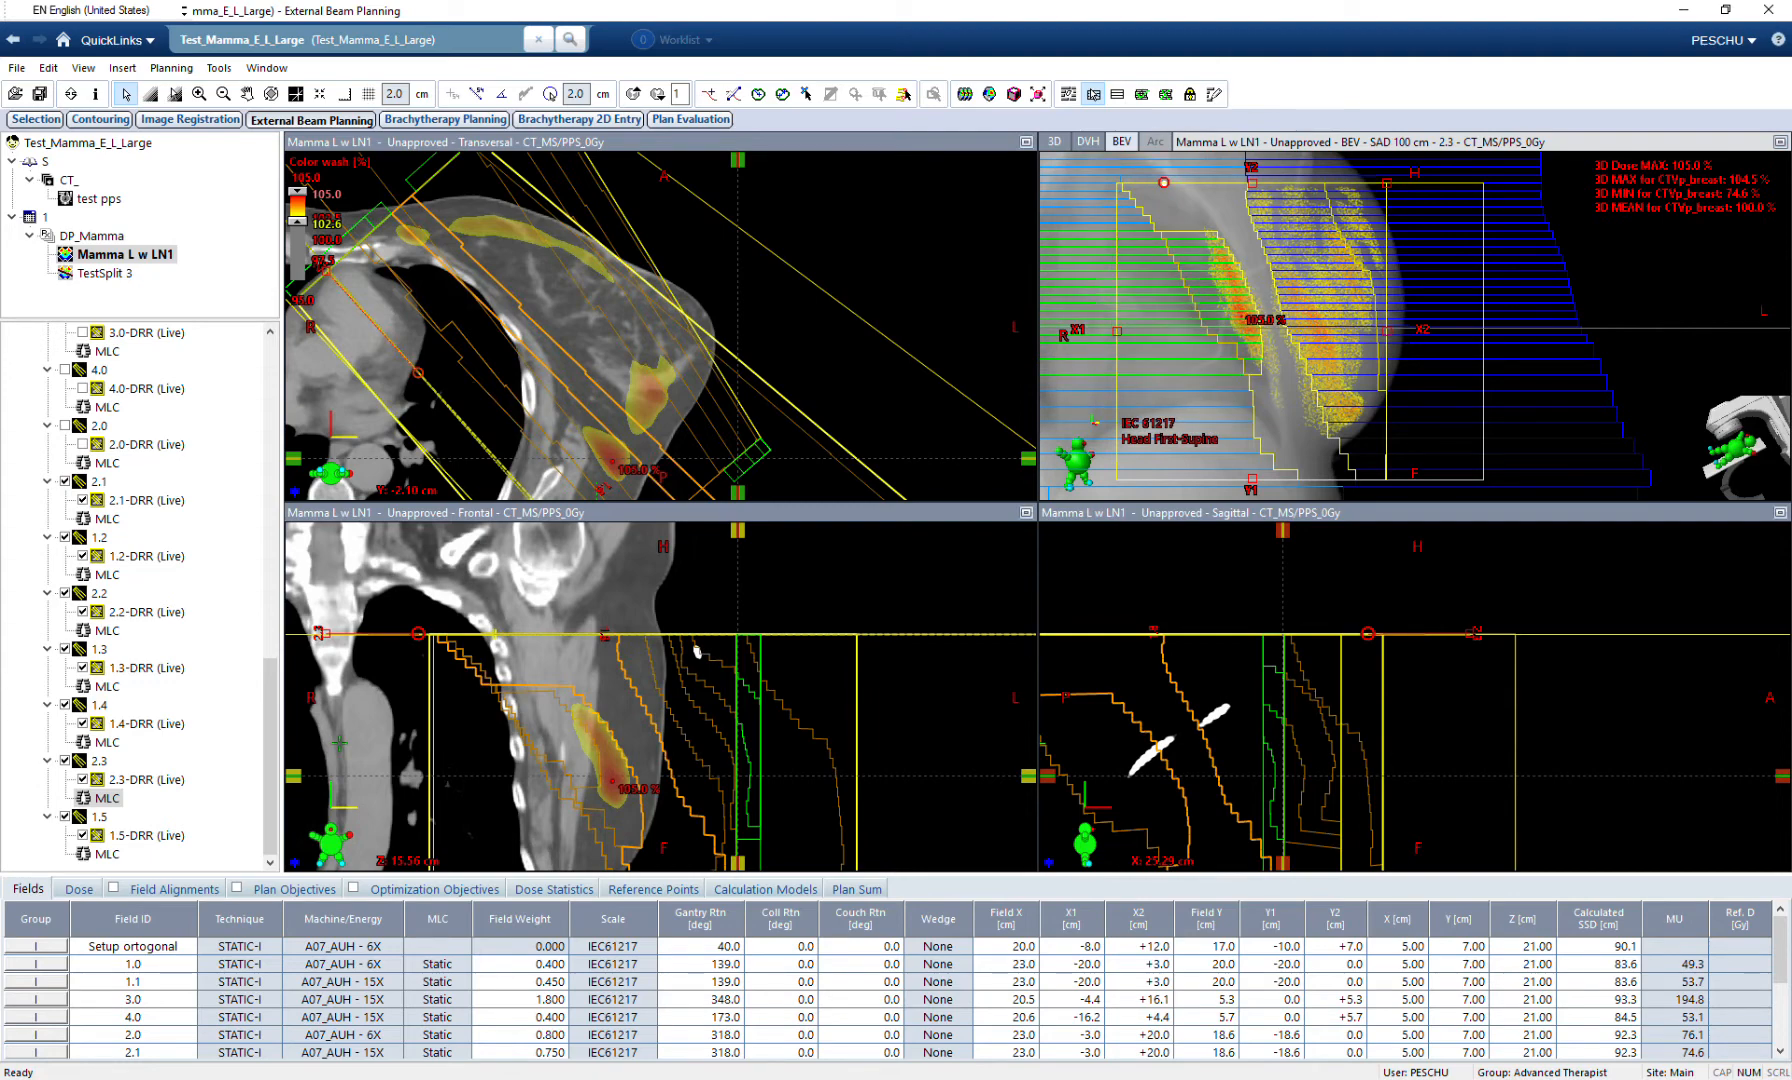
scroll(890, 1000, "down", 2)
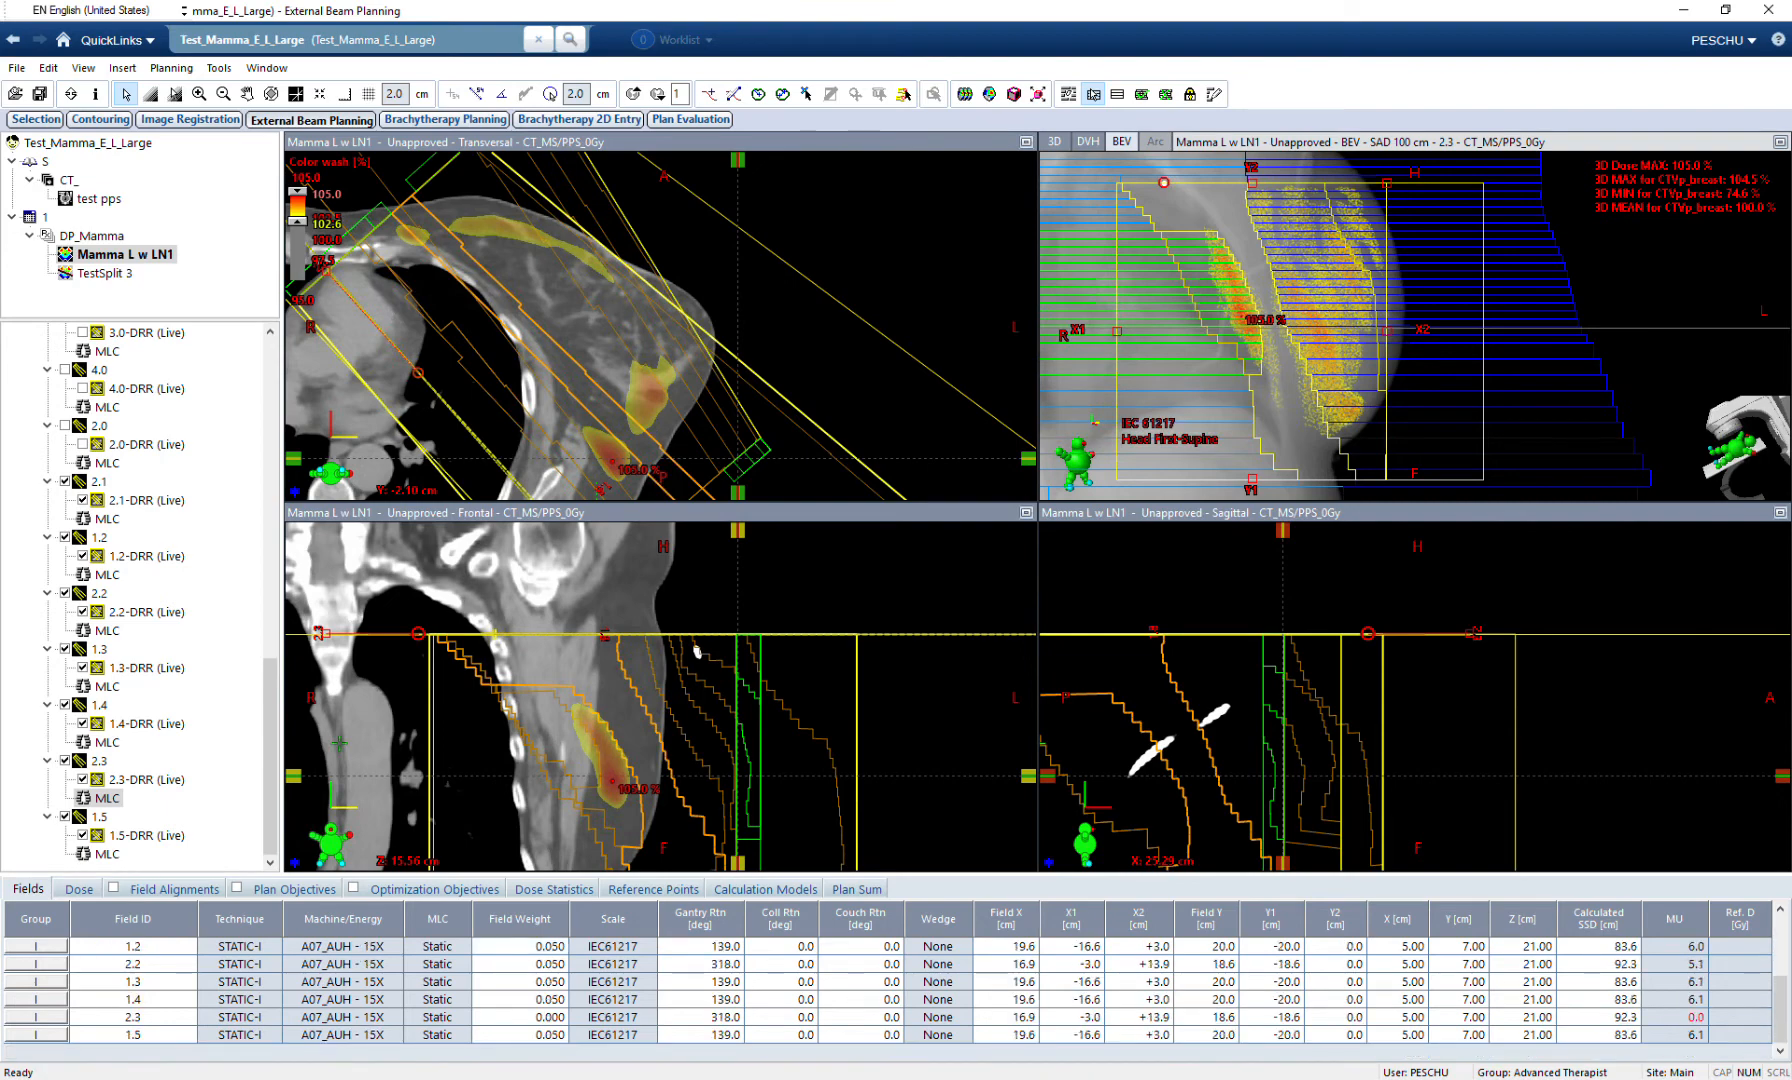
mouse_move(297, 222)
left_mouse_down()
mouse_move(297, 240)
mouse_move(297, 201)
mouse_move(297, 227)
left_mouse_up()
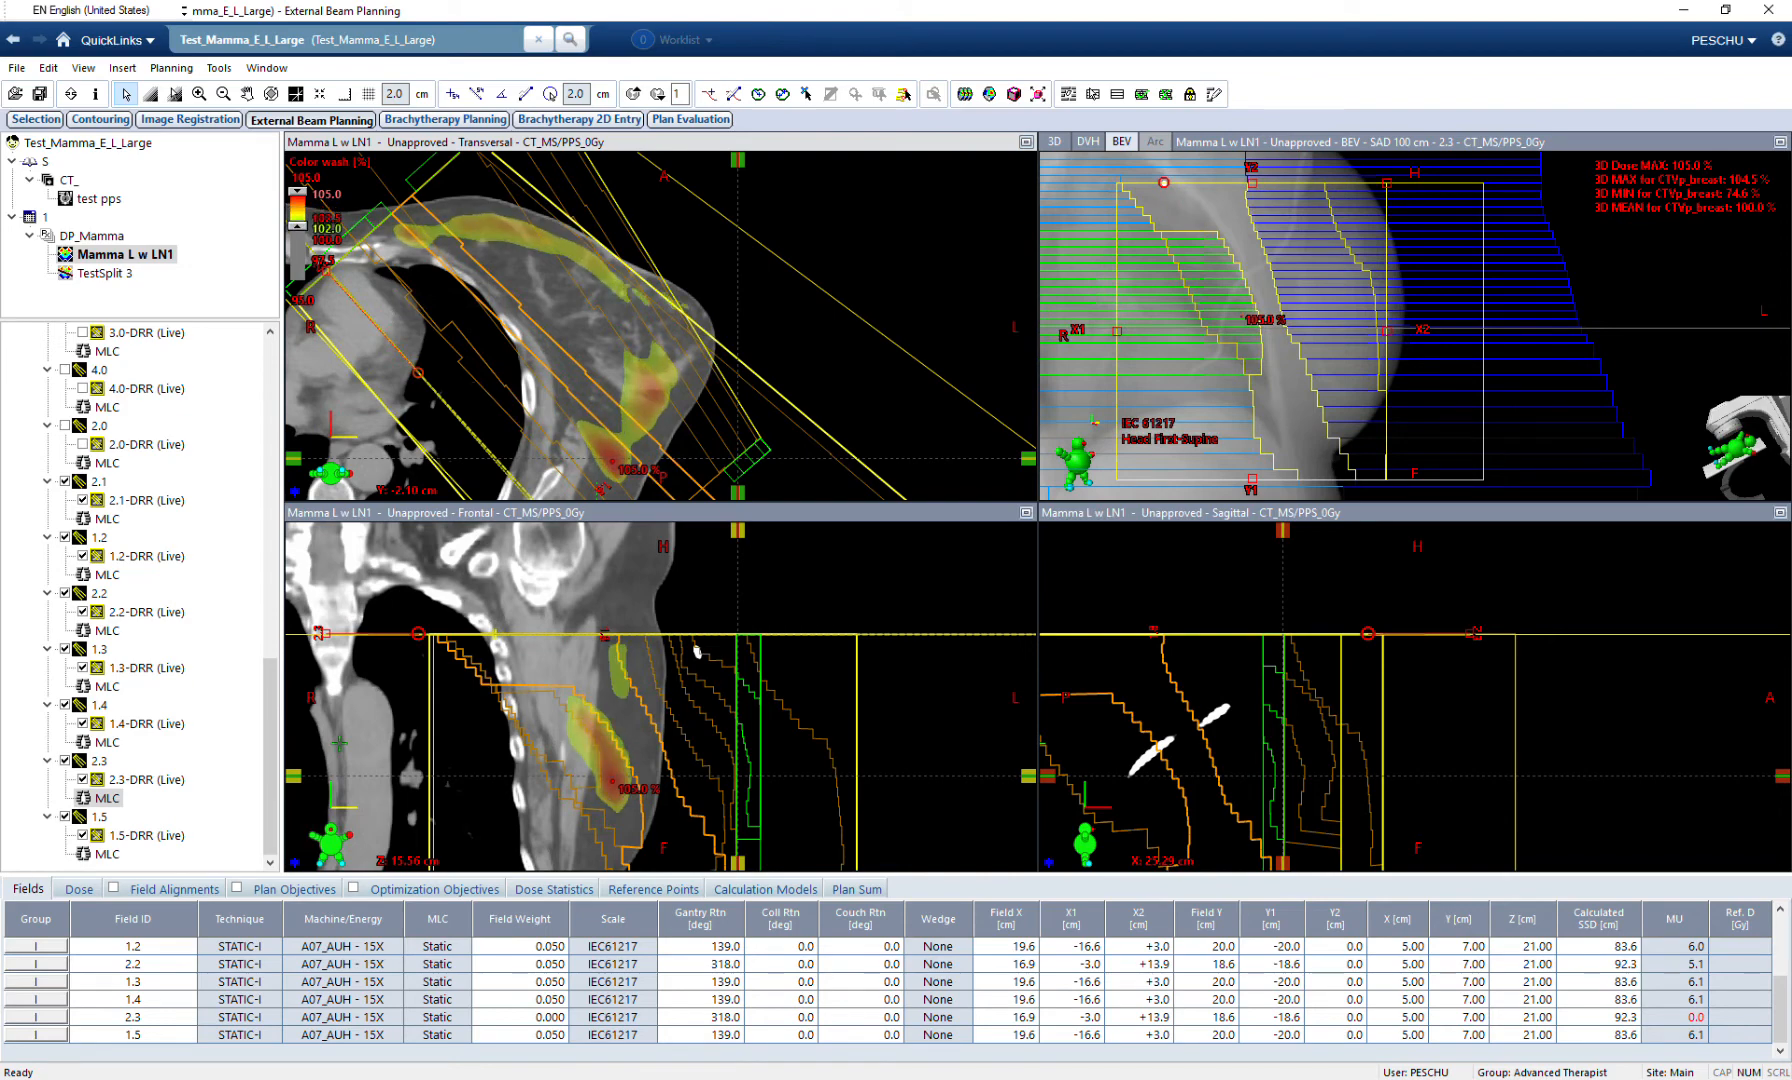
scroll(660, 326, "up", 13)
scroll(660, 326, "down", 7)
scroll(660, 326, "up", 6)
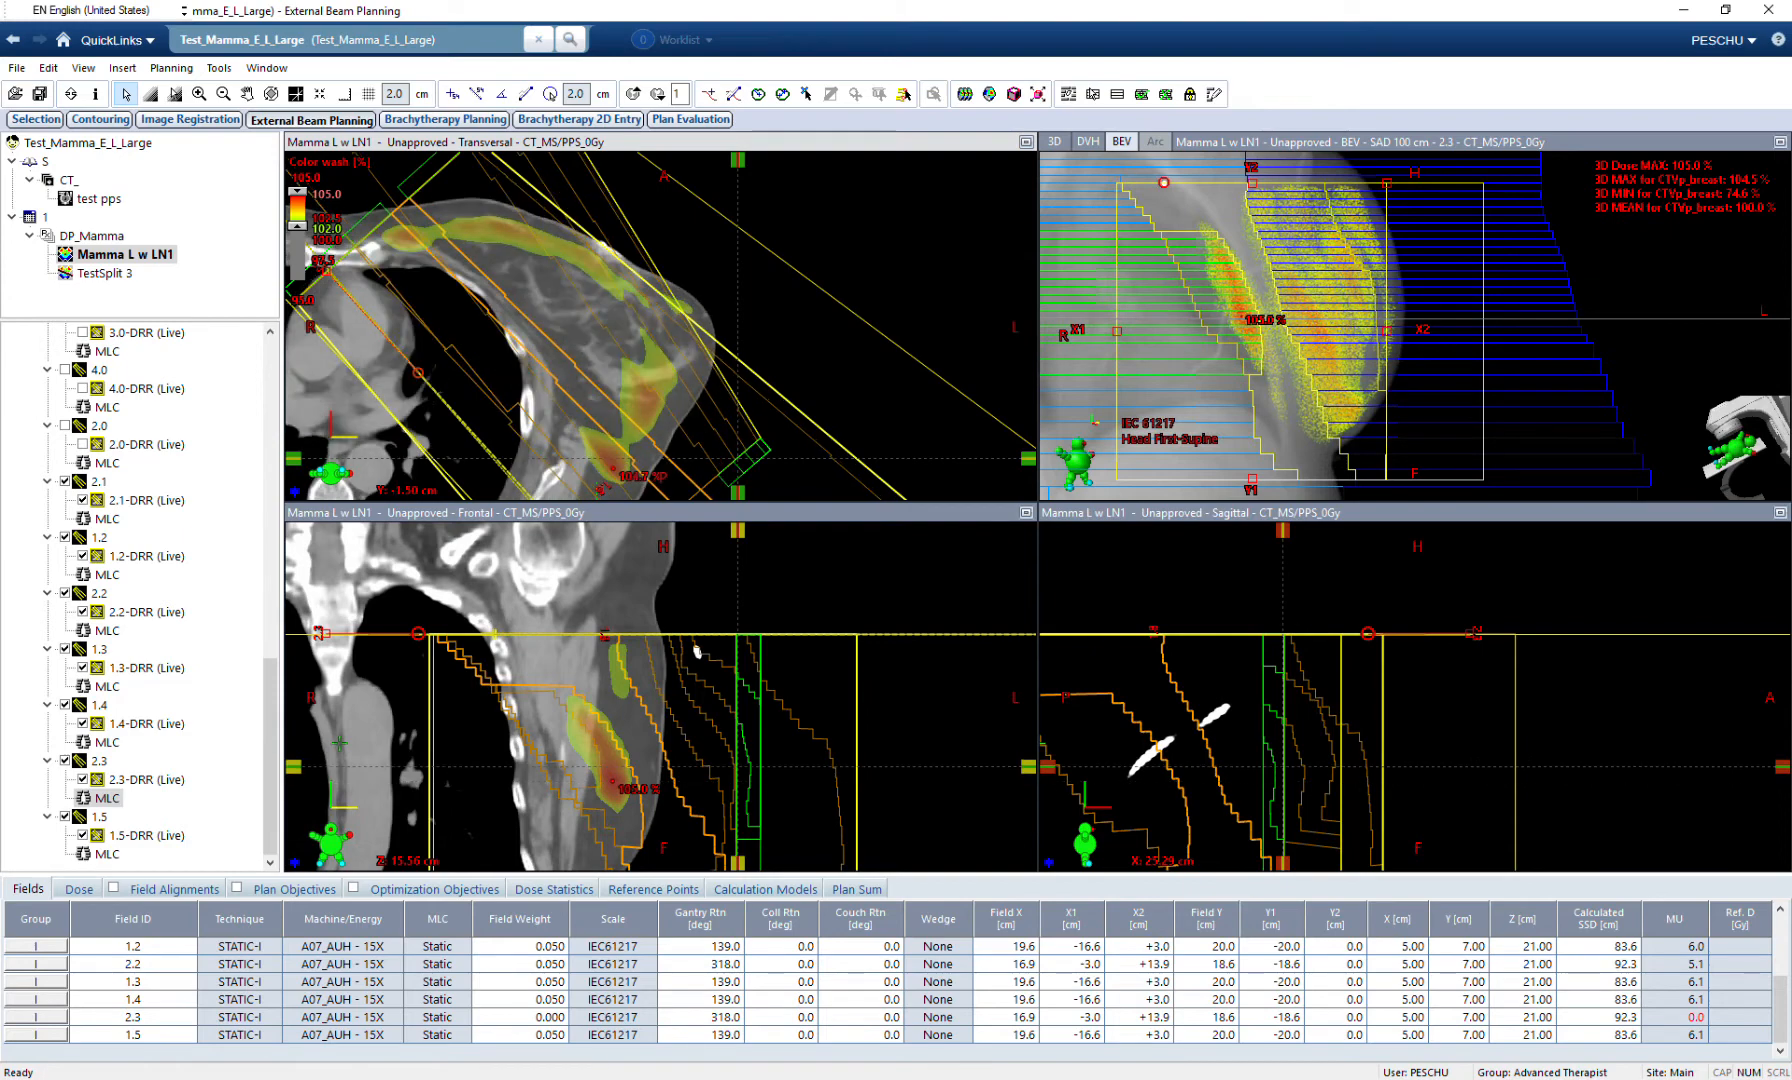
Recalculate and save the plan with a weight of 0.05 for field 2.3.
left_click(522, 1017)
type("0.05")
key("F5")
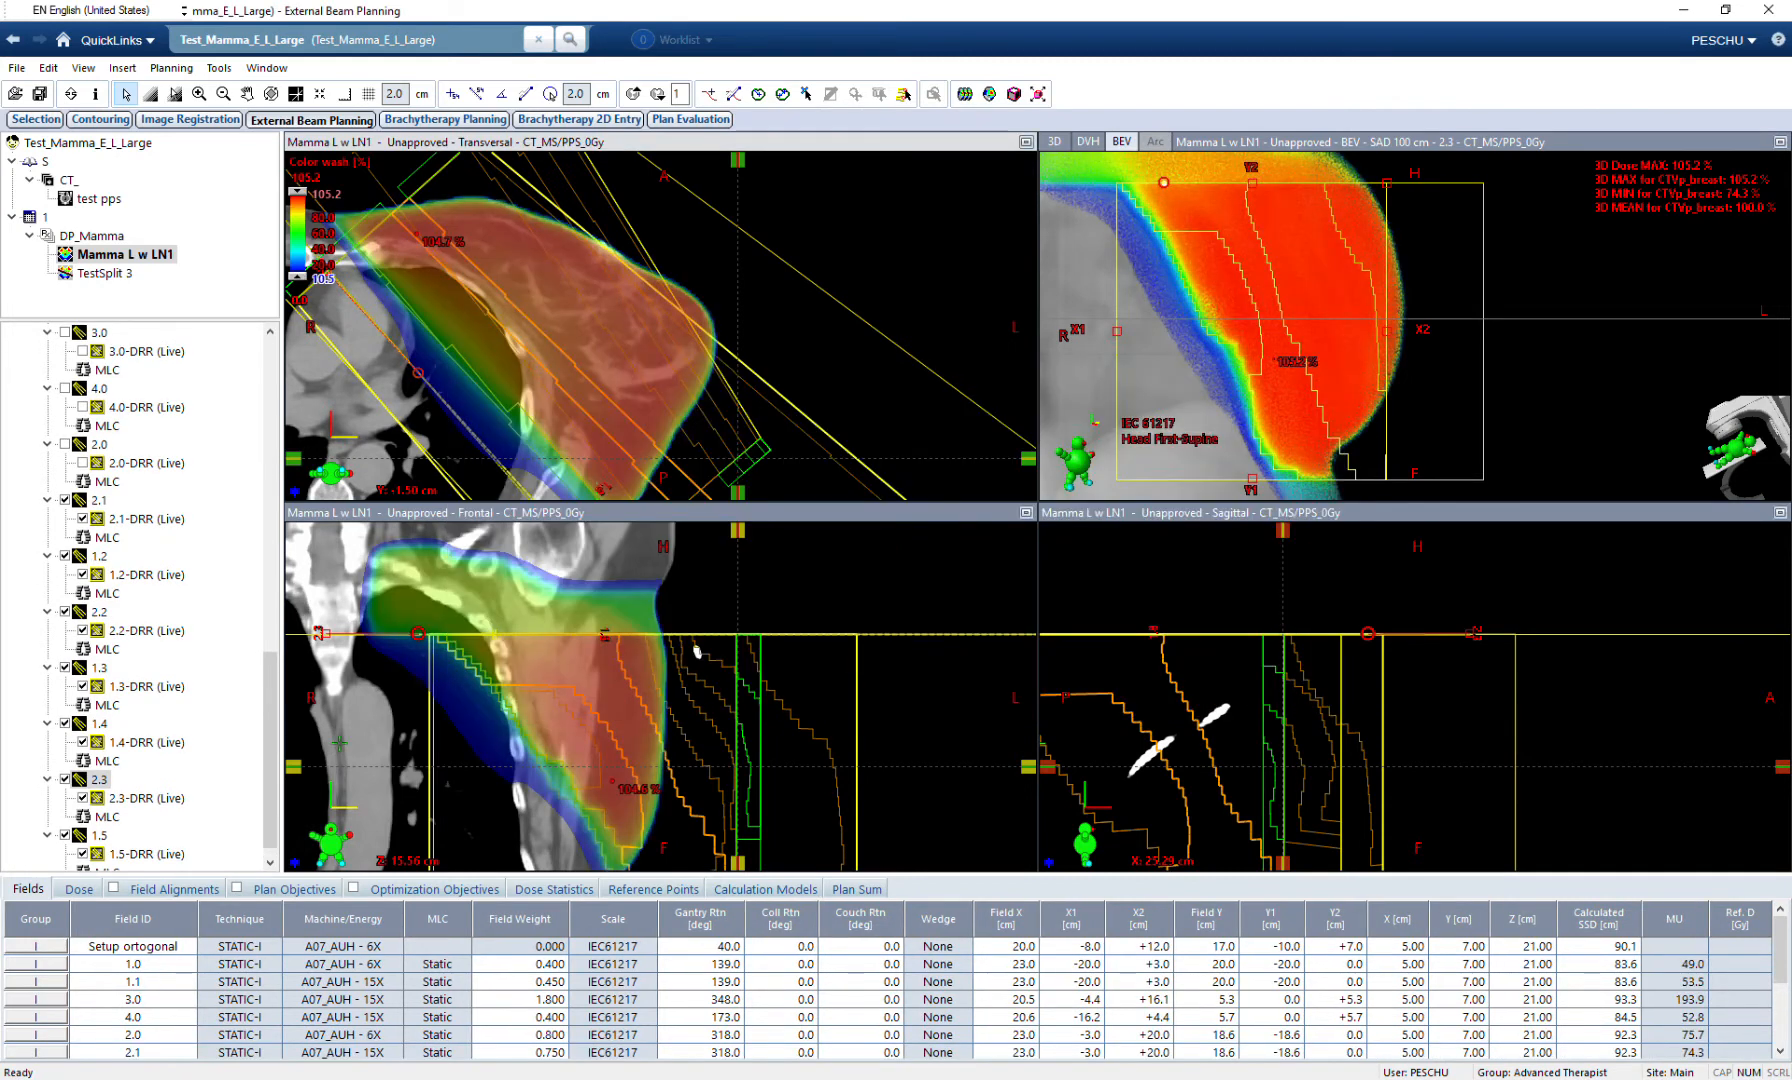
key("ctrl+s")
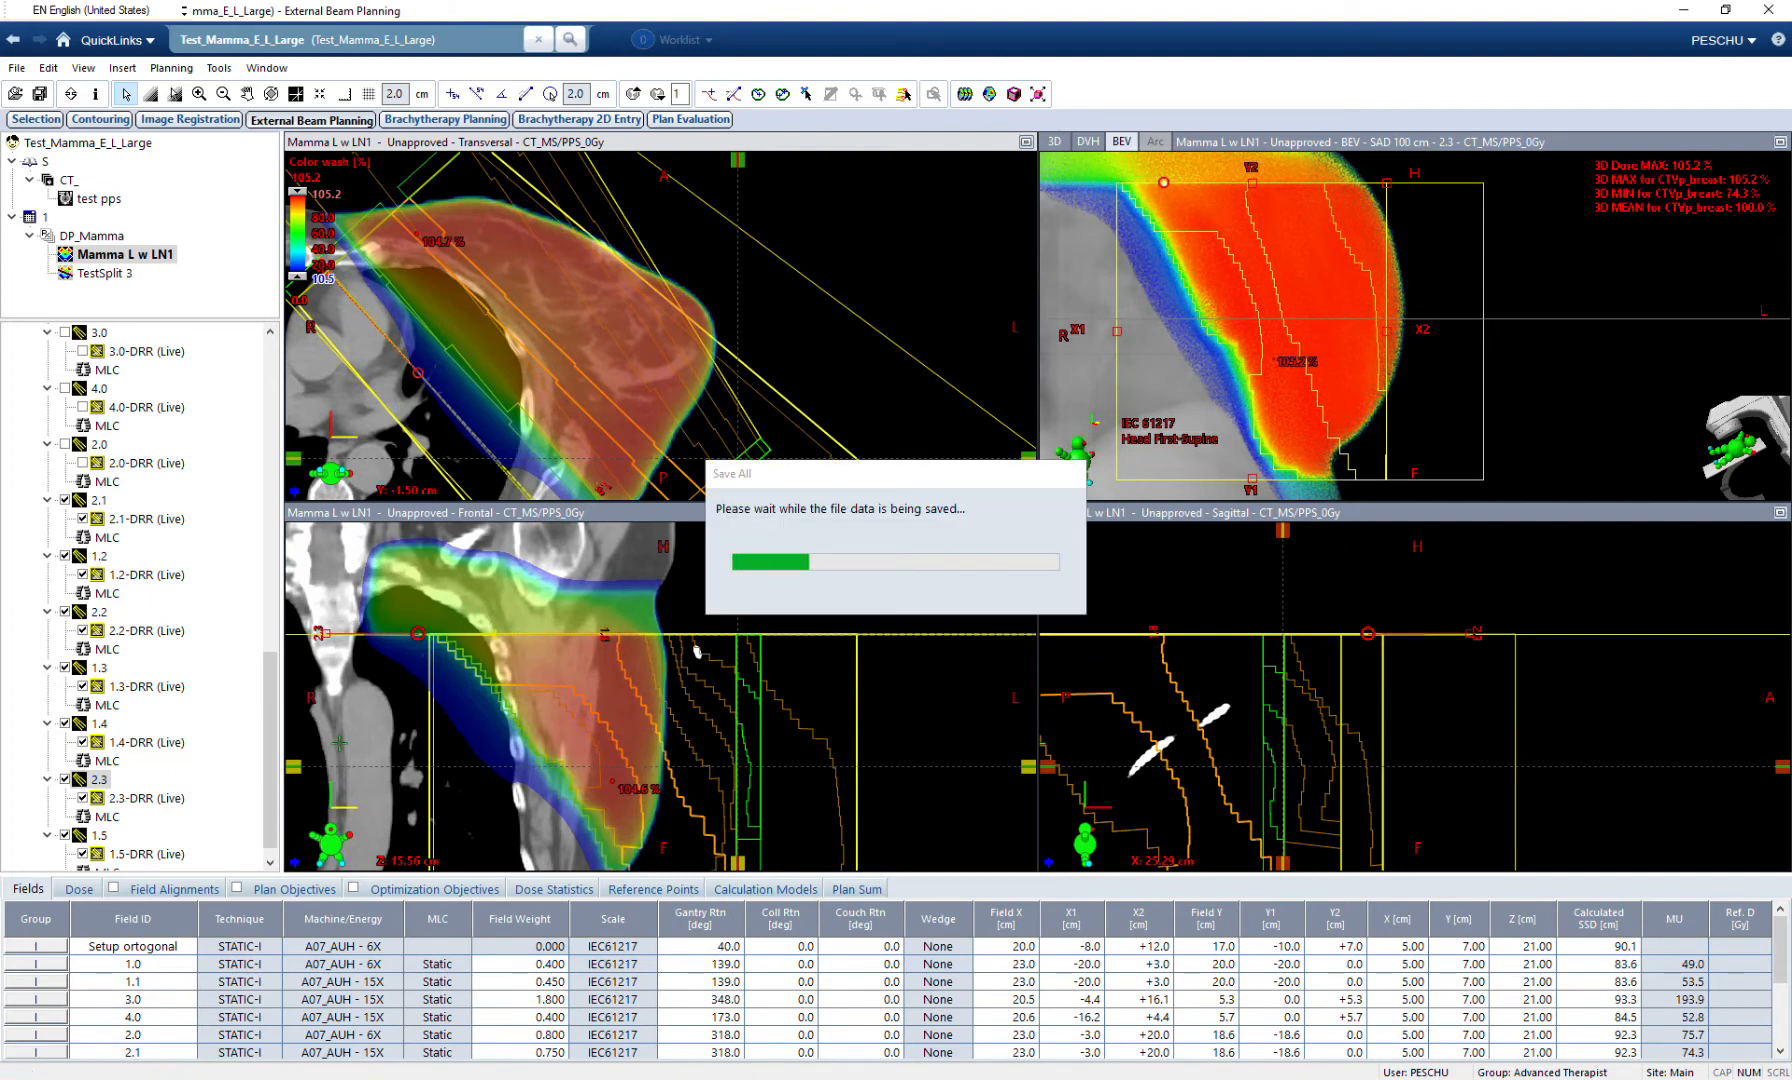
Start the color wash at 95% and examine the dose distribution with field 2.3 included through the transversal slices.
left_click(301, 300)
type("95")
key("Return")
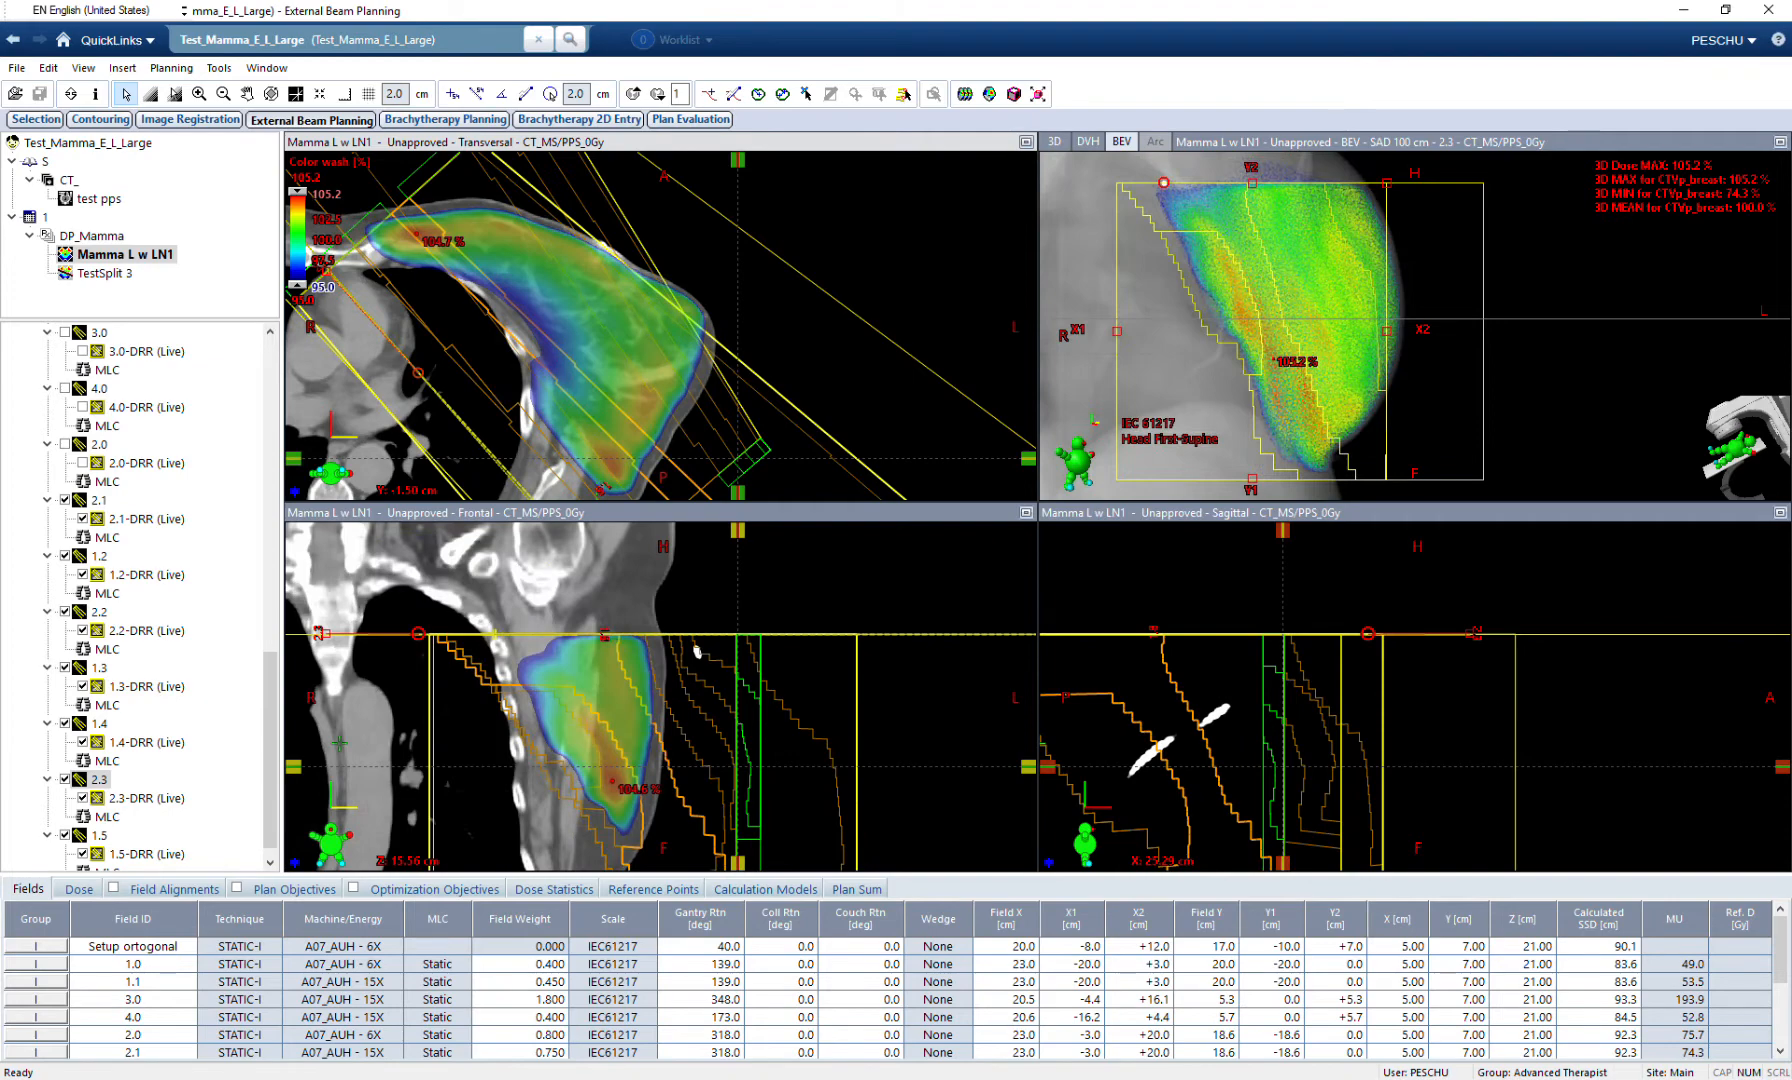
middle_click_drag(600, 330, 675, 323)
scroll(675, 323, "up", 12)
scroll(660, 325, "down", 14)
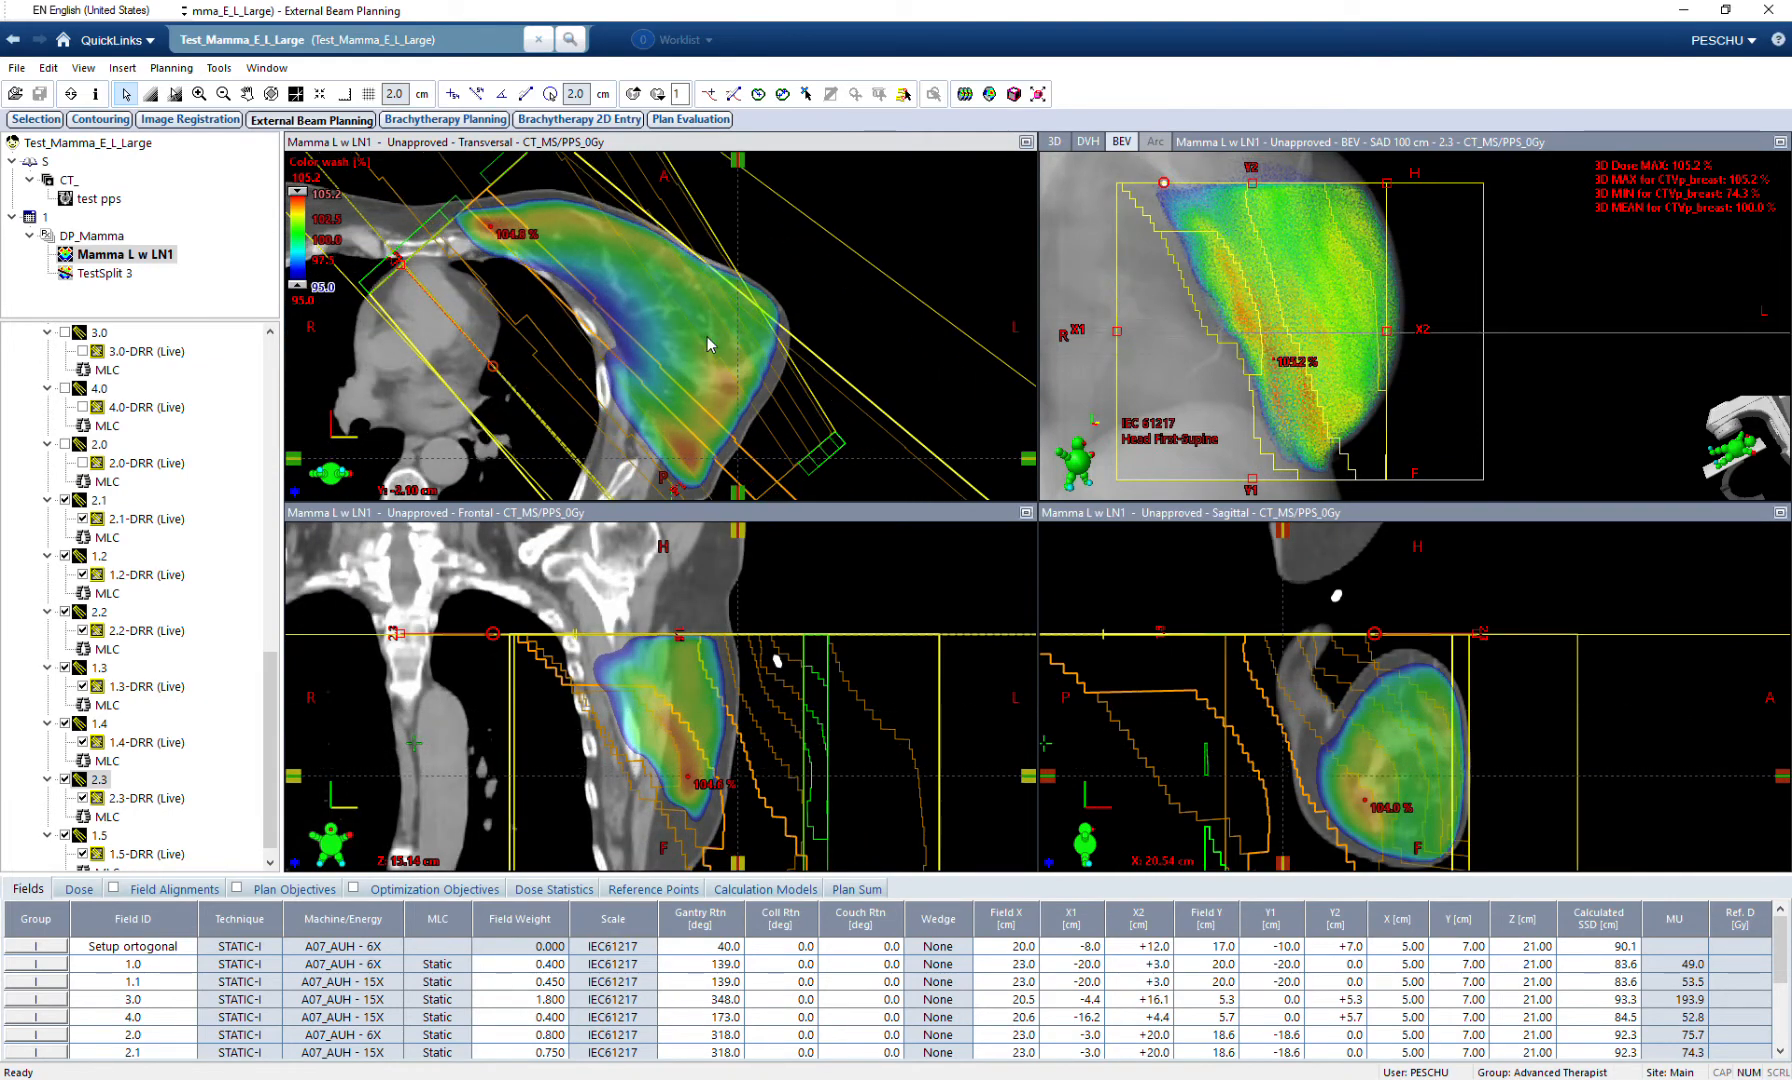
scroll(660, 325, "down", 2)
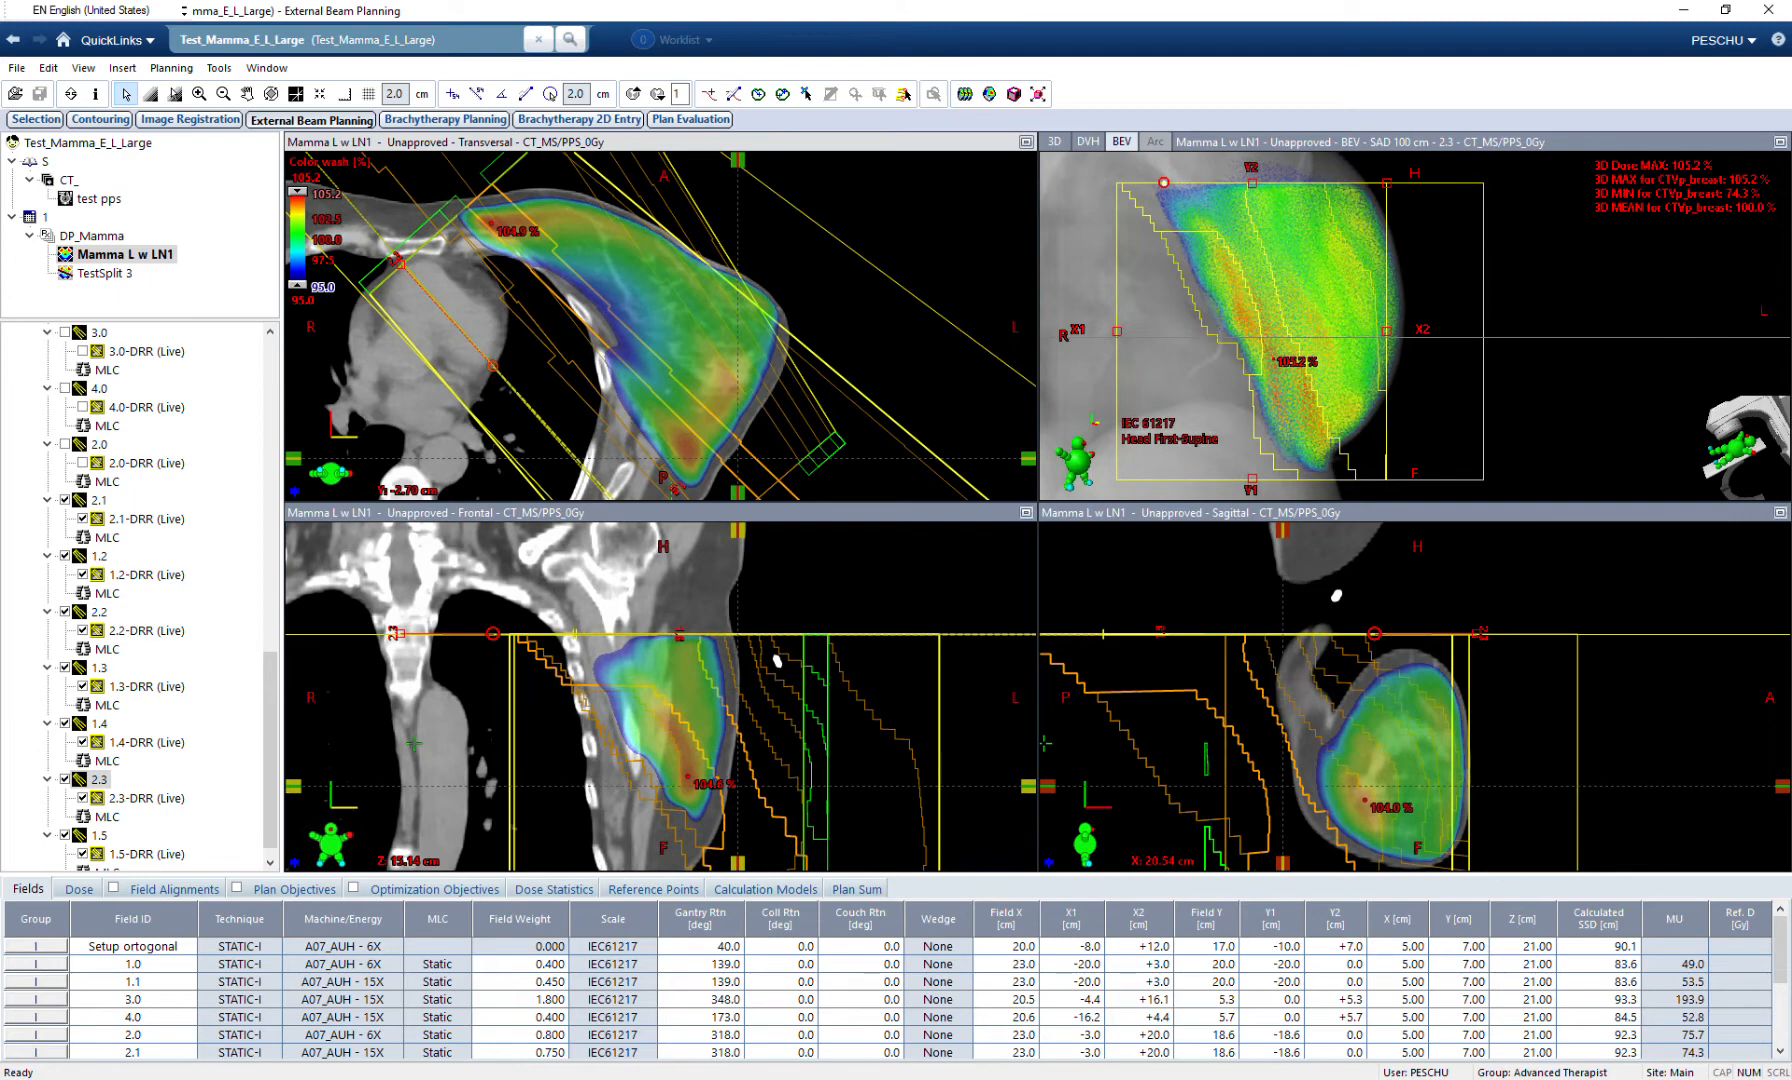
Check the plan's prescription and normalization settings and review the dose in the upper transversal slices of the breast.
left_click(79, 889)
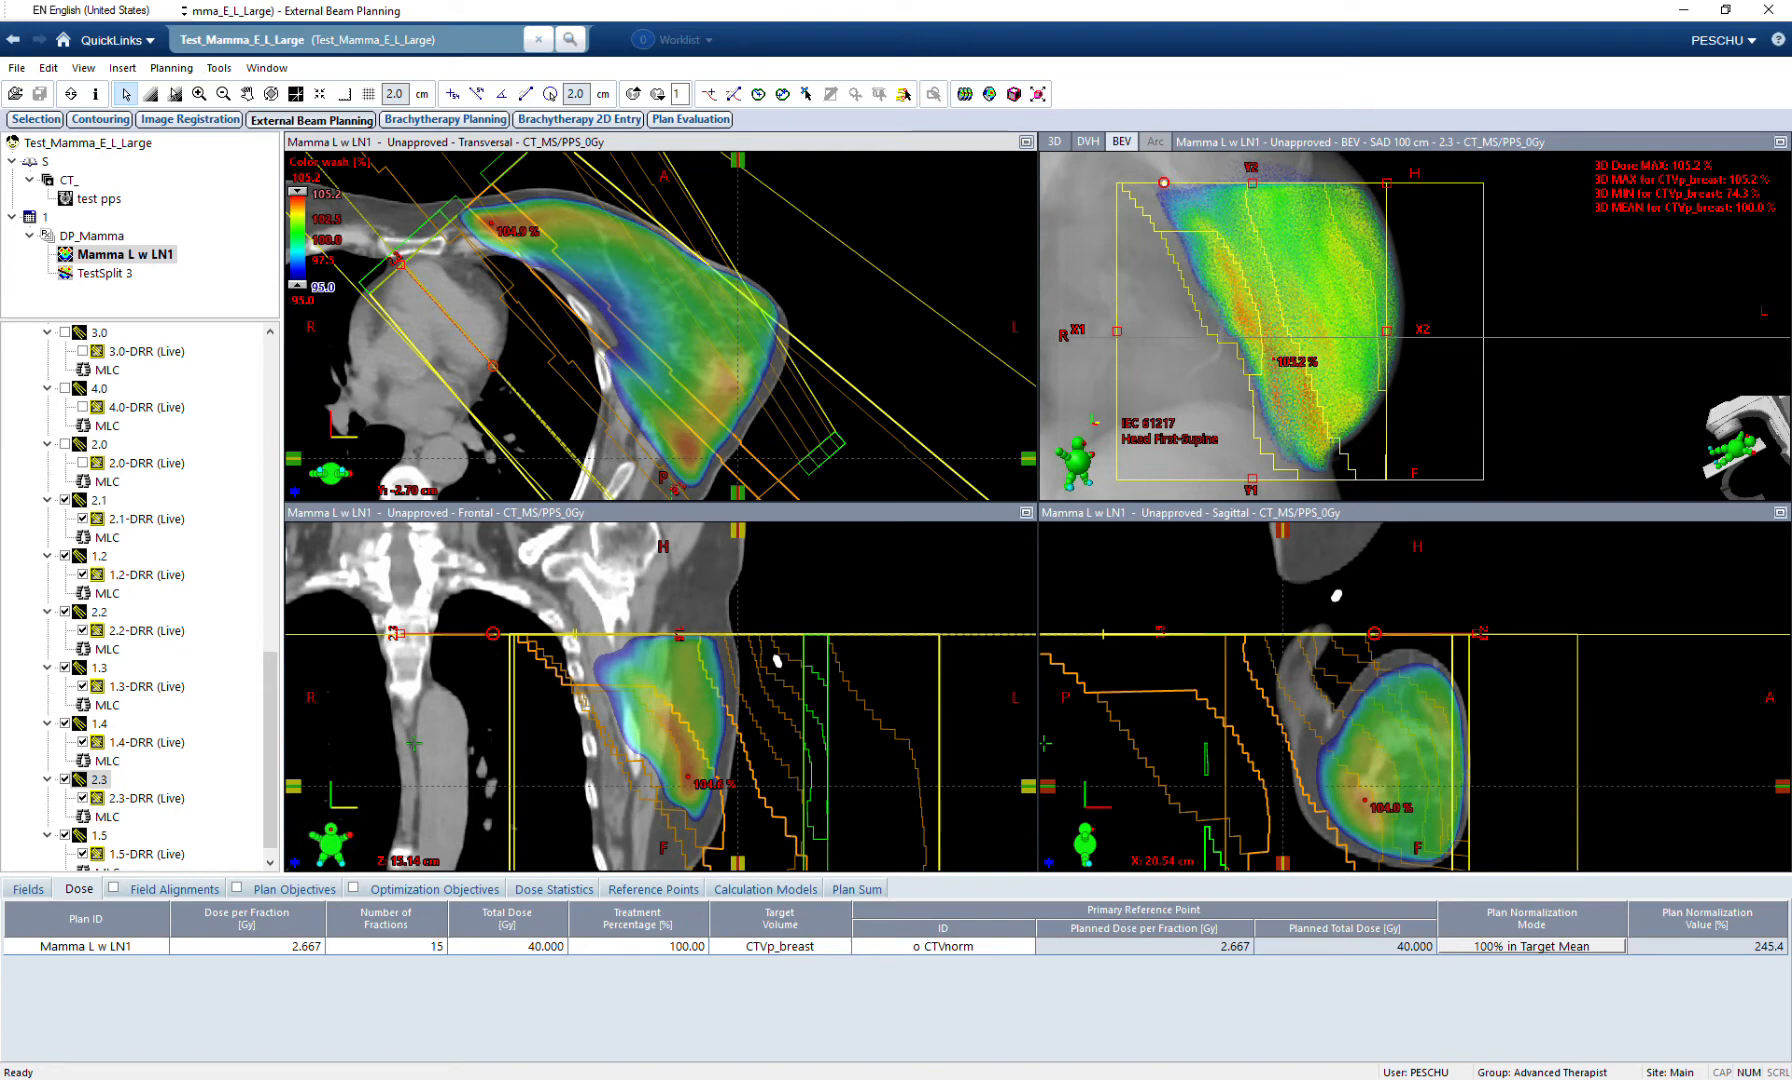
left_click(28, 889)
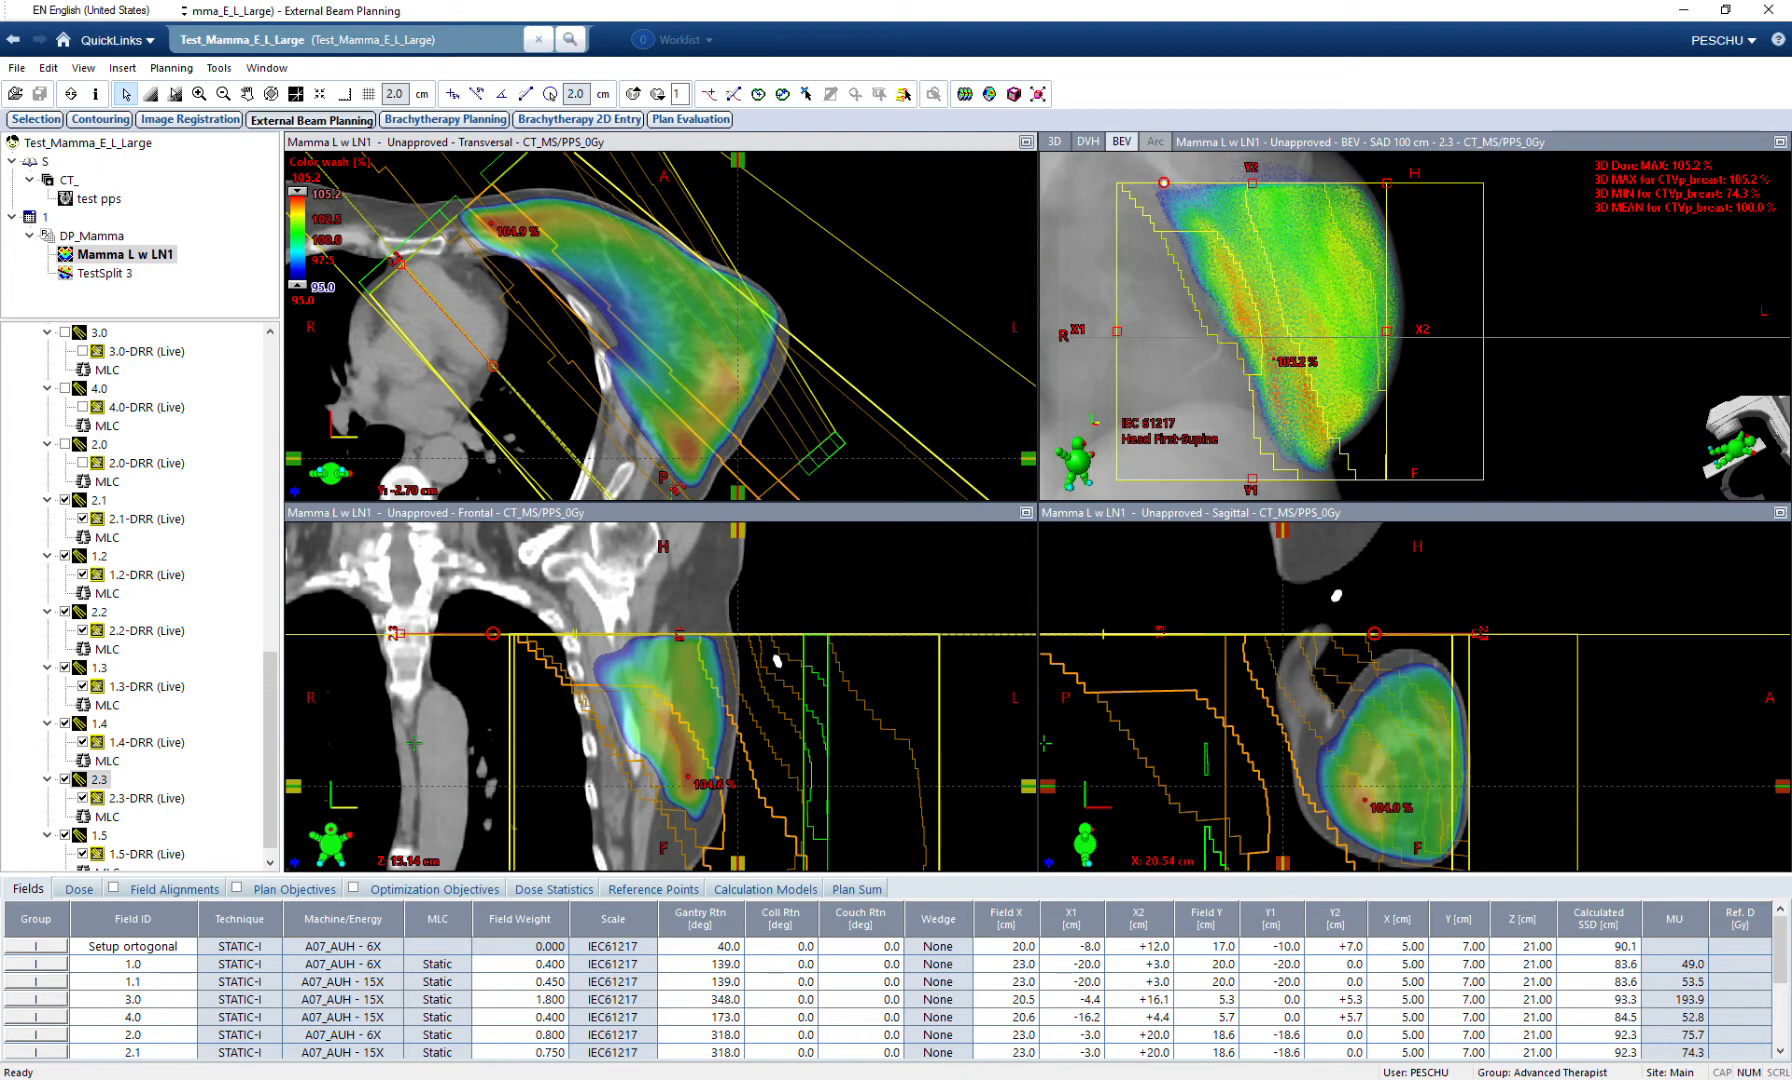
scroll(660, 326, "up", 12)
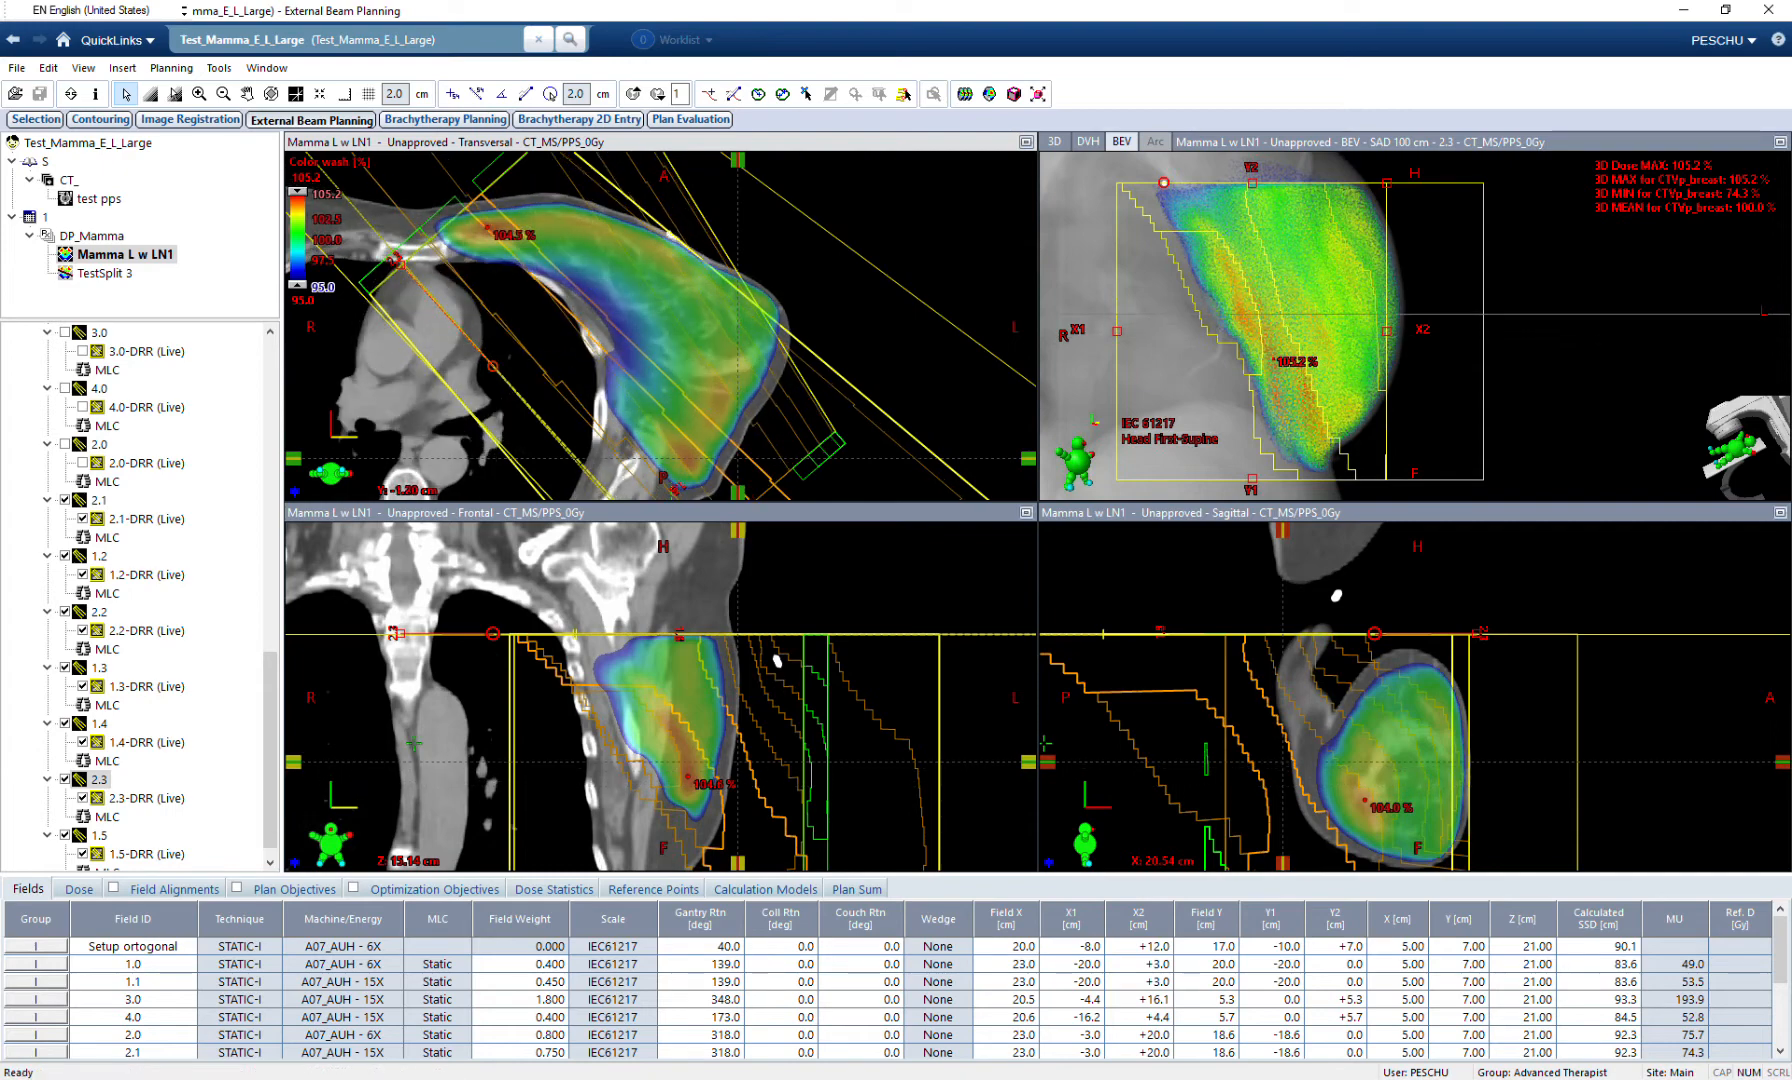
scroll(660, 326, "down", 9)
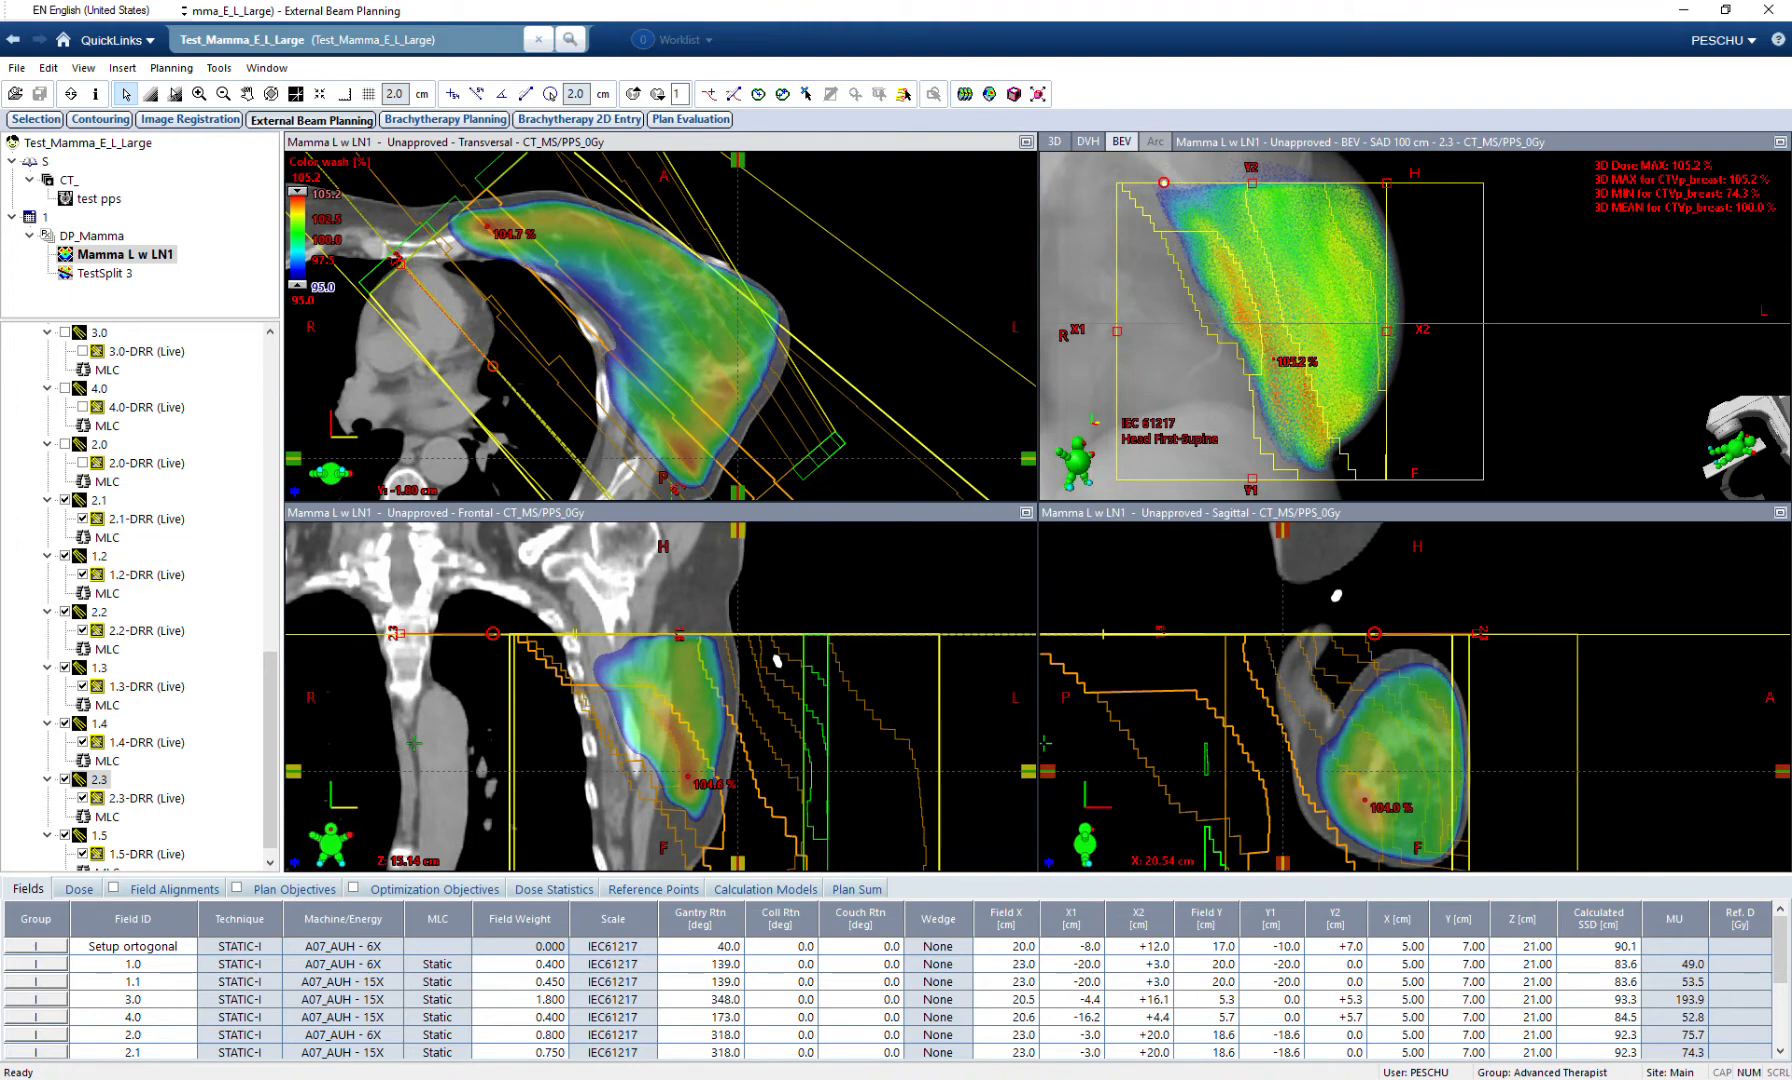
scroll(660, 326, "up", 6)
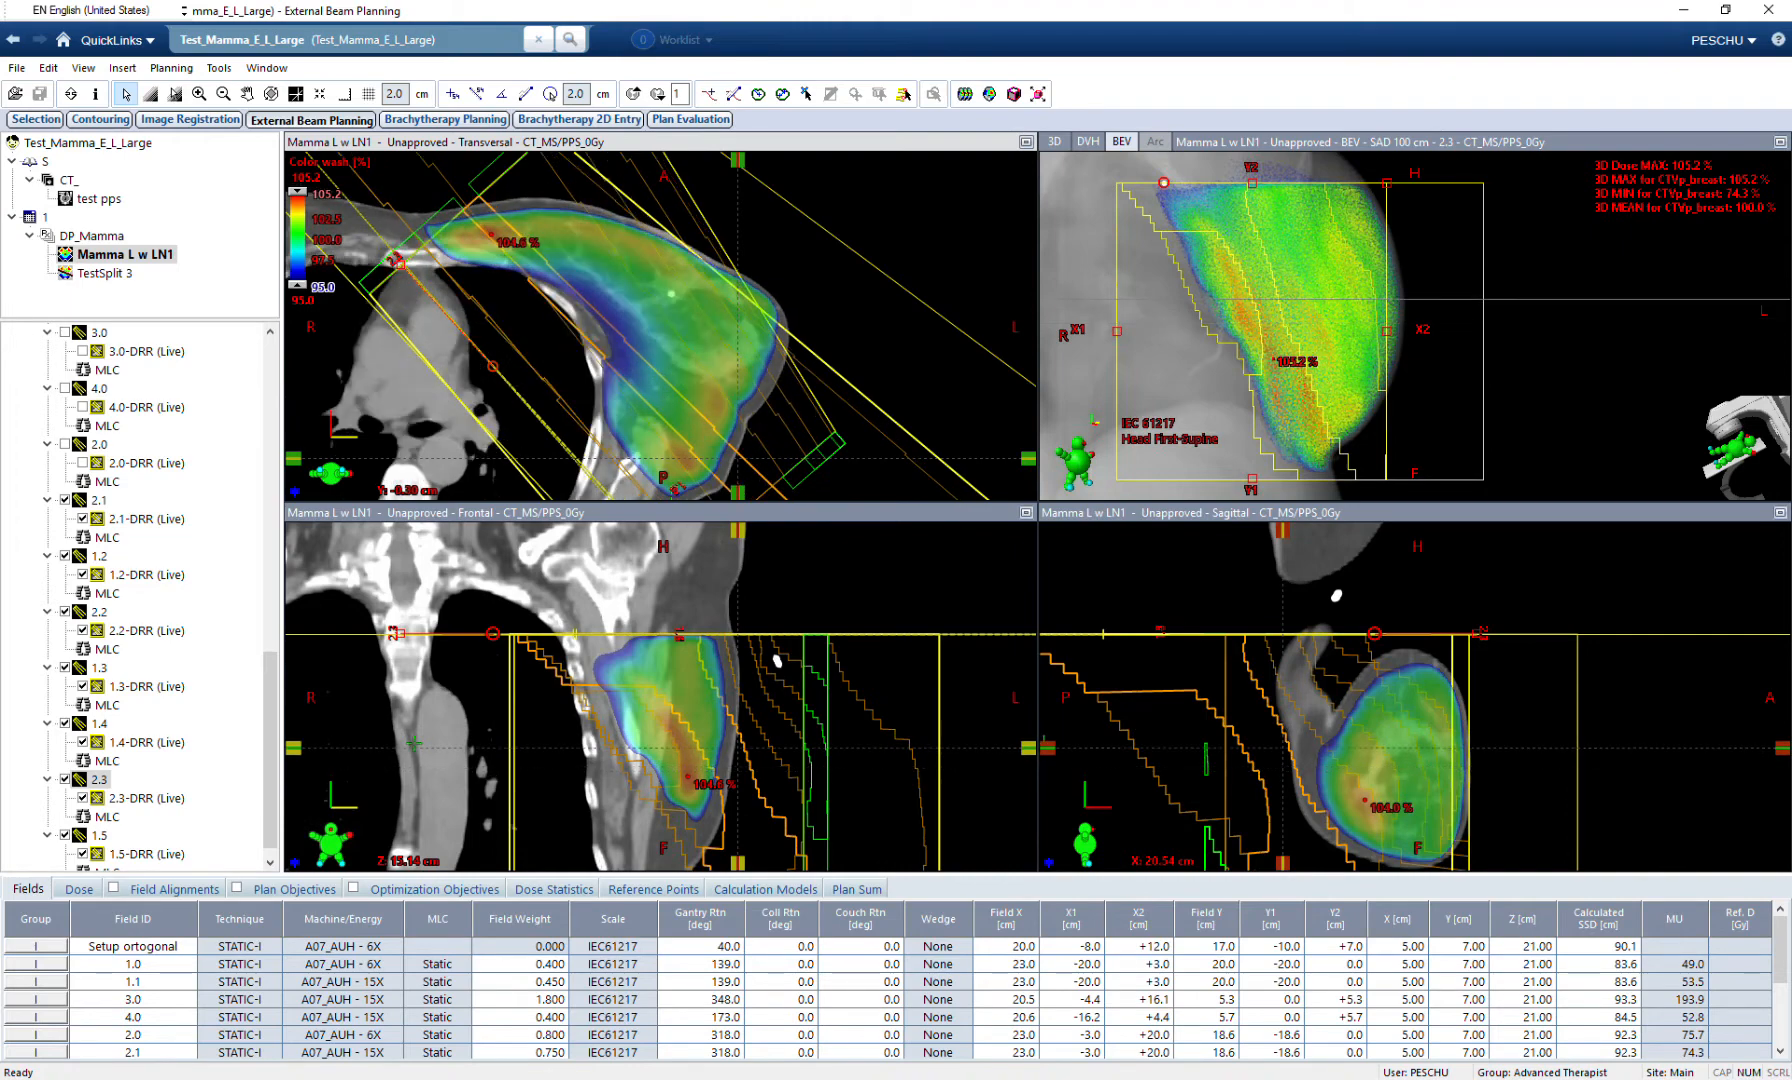
scroll(803, 493, "up", 10)
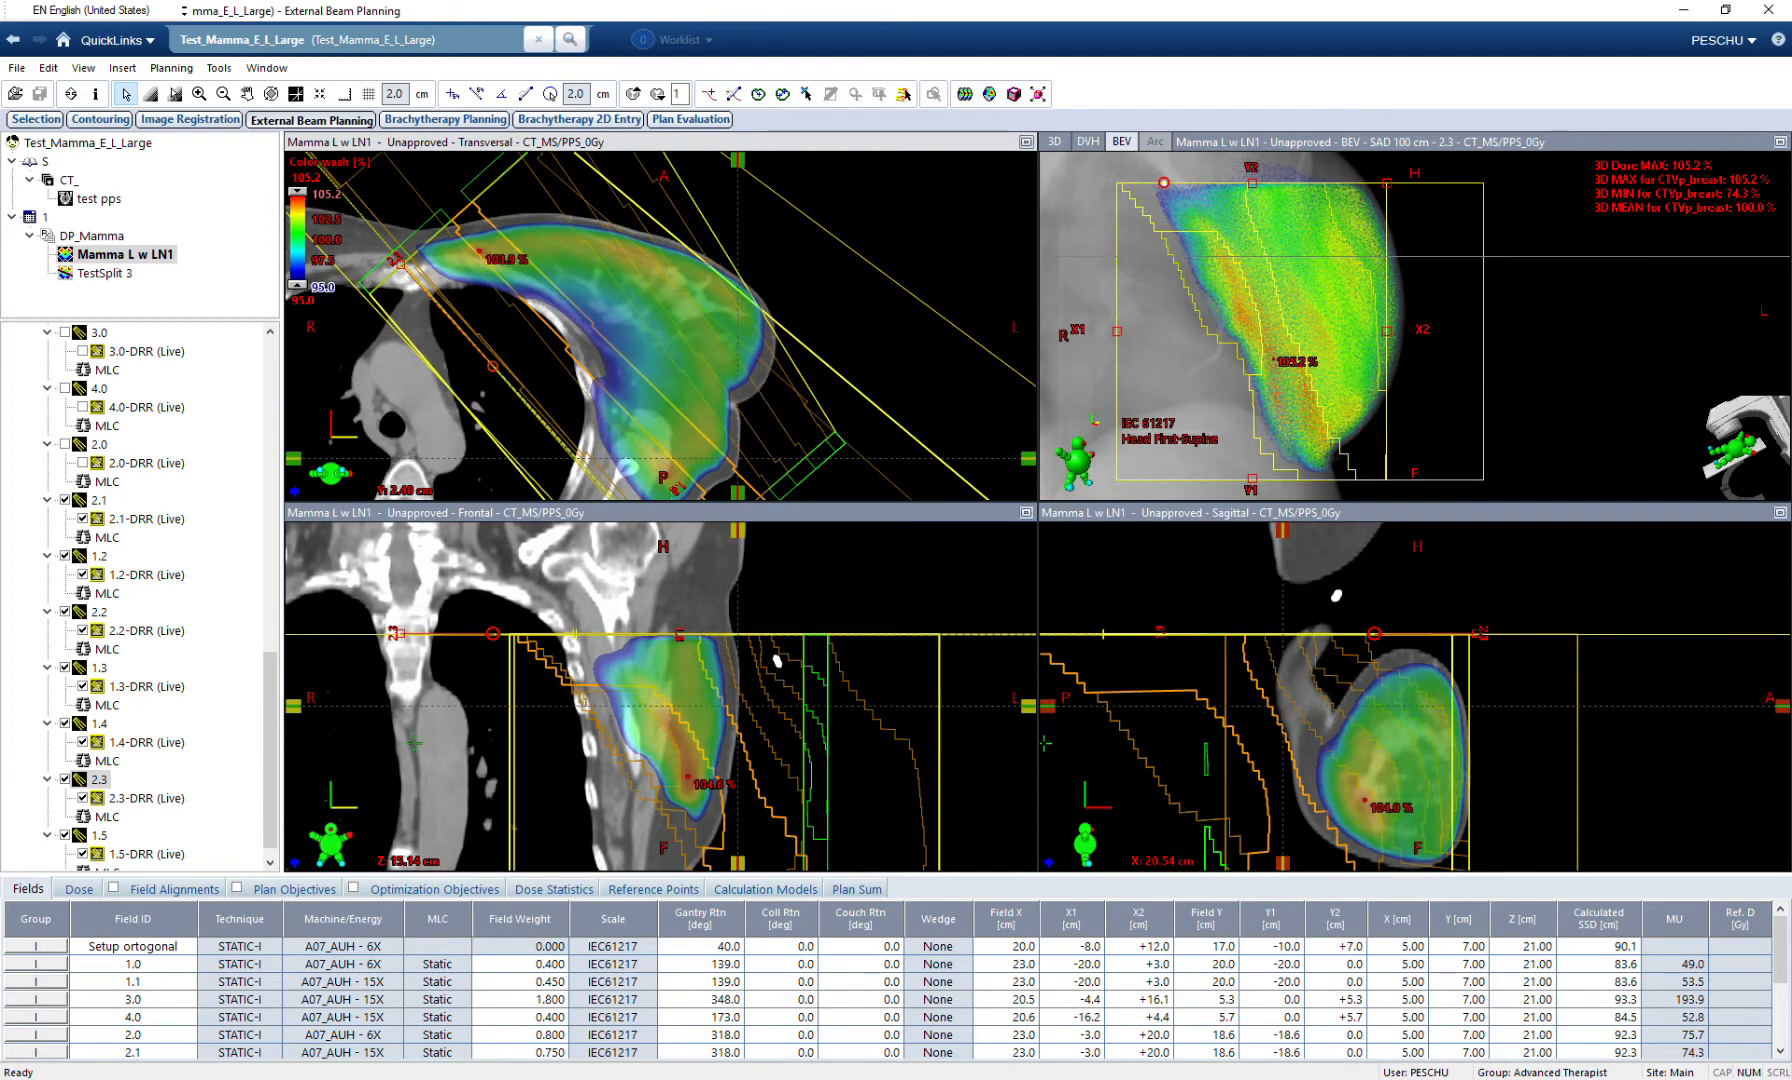
scroll(140, 595, "up", 5)
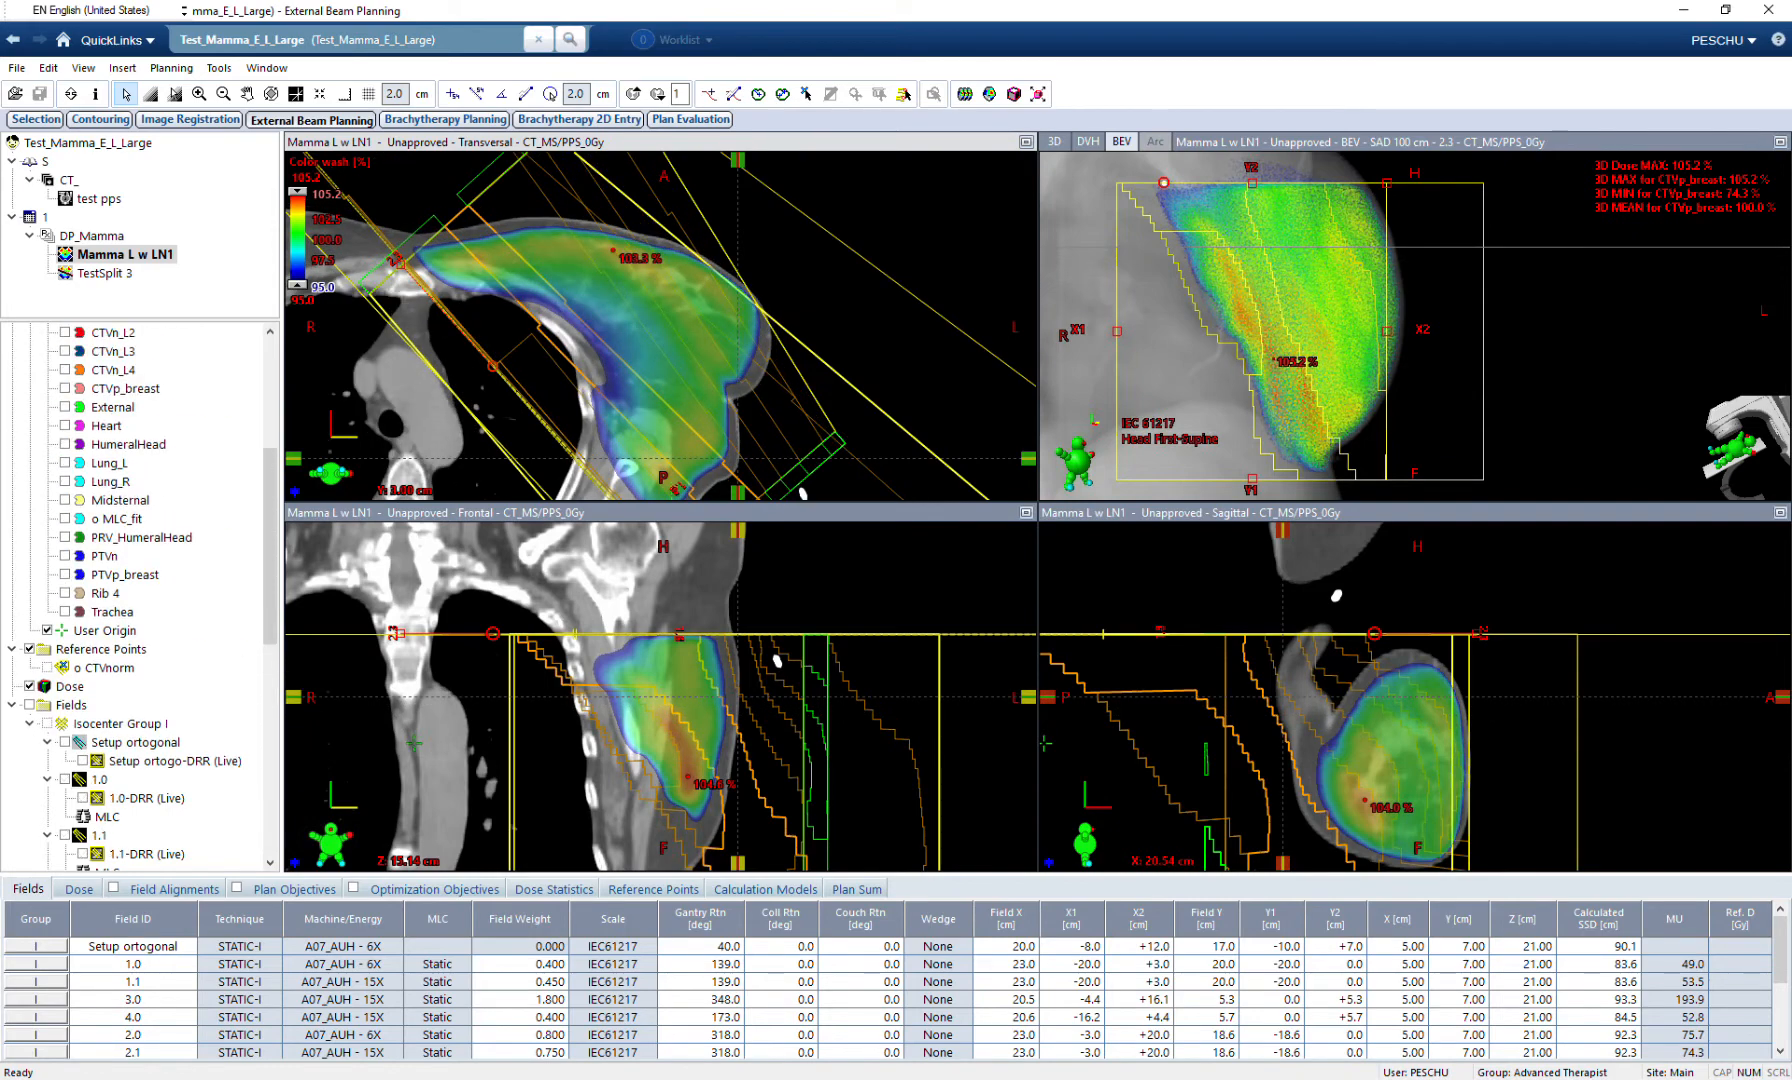
Display the CTVp_breast and PTVp_breast structures and examine how the 95% dose covers them through the transversal slices.
left_click(65, 575)
left_click(65, 388)
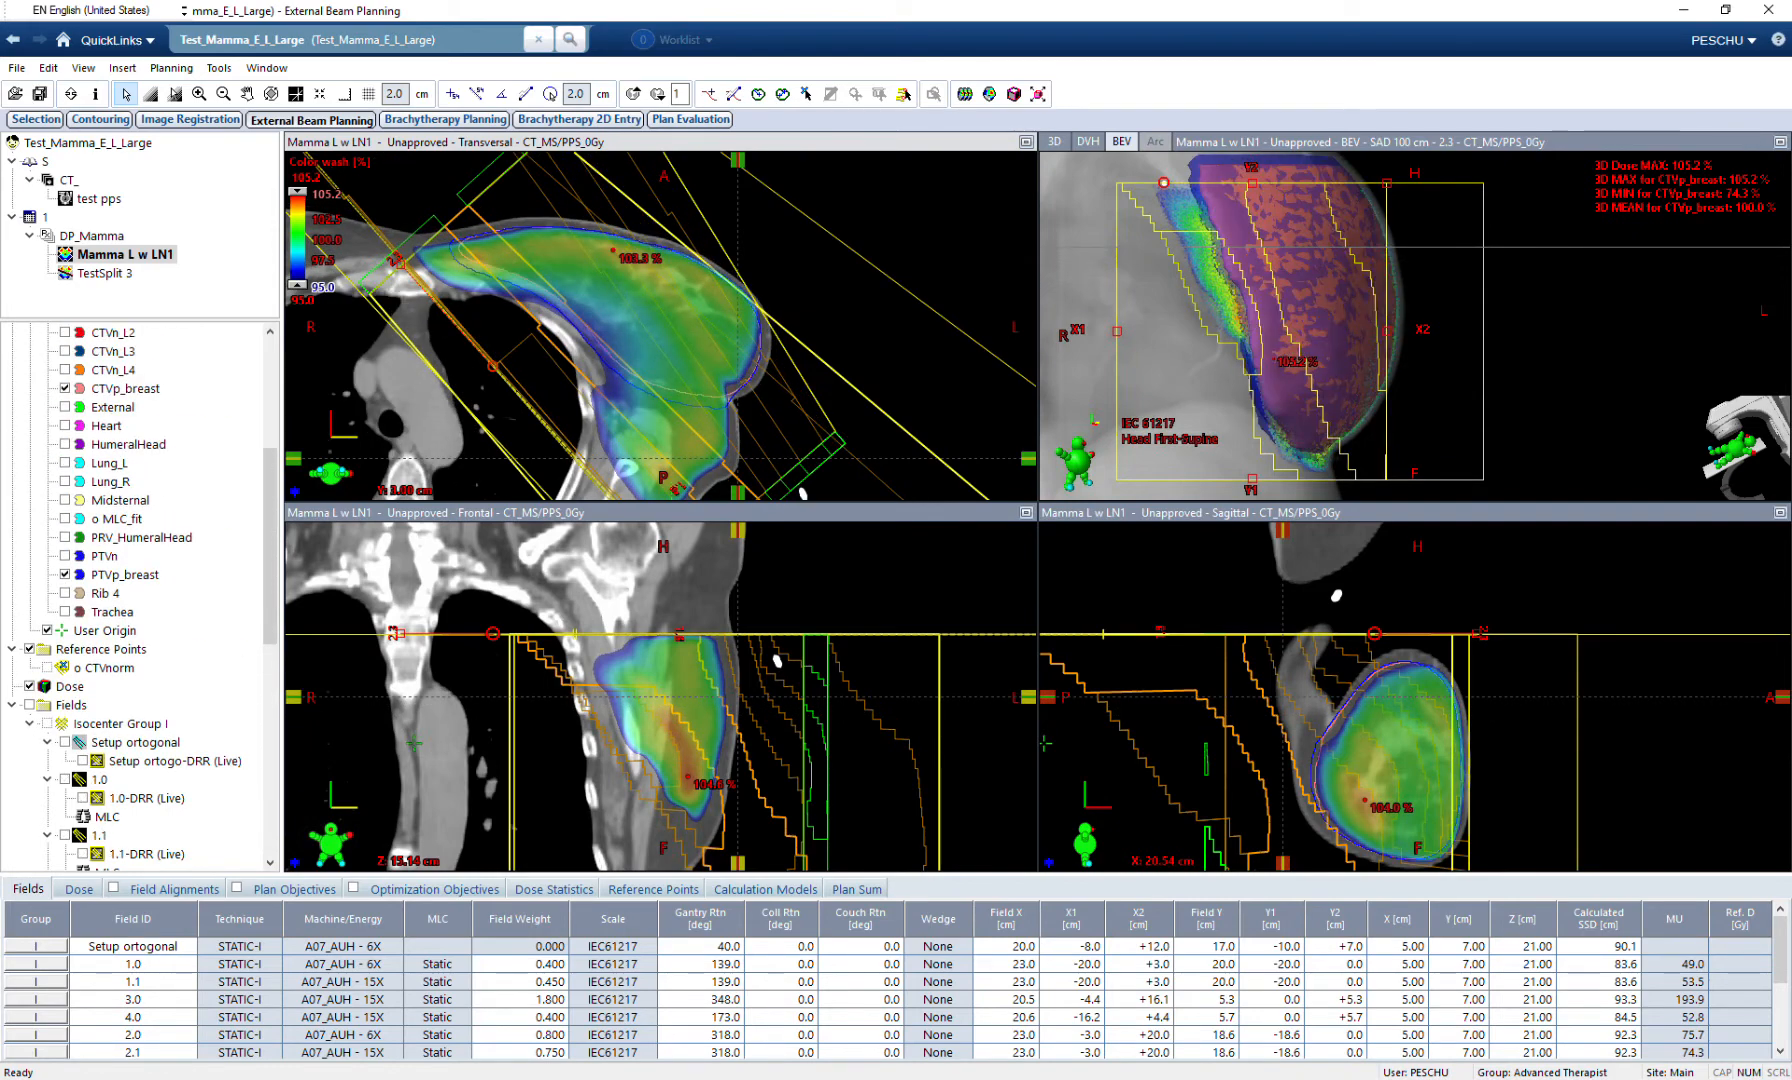
middle_click_drag(600, 330, 665, 341)
scroll(665, 341, "up", 2, "ctrl")
scroll(665, 341, "down", 15)
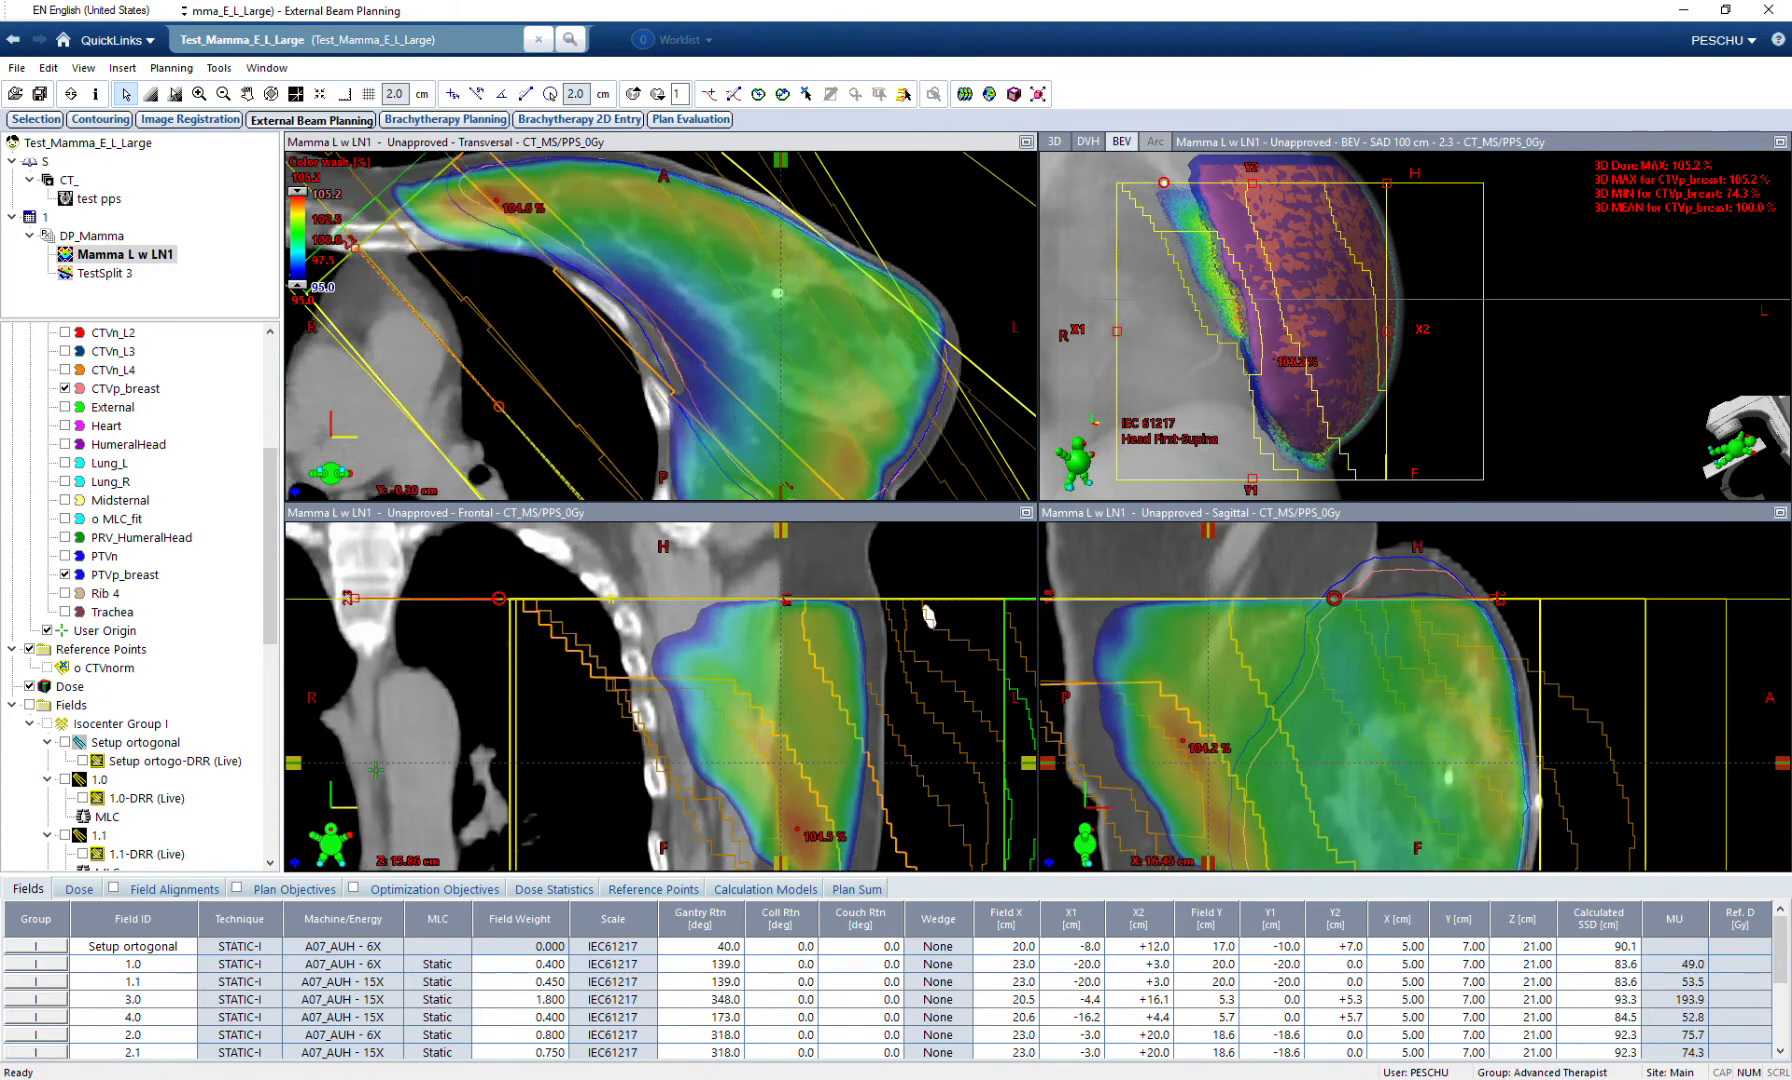
scroll(665, 341, "down", 2)
scroll(665, 341, "down", 13)
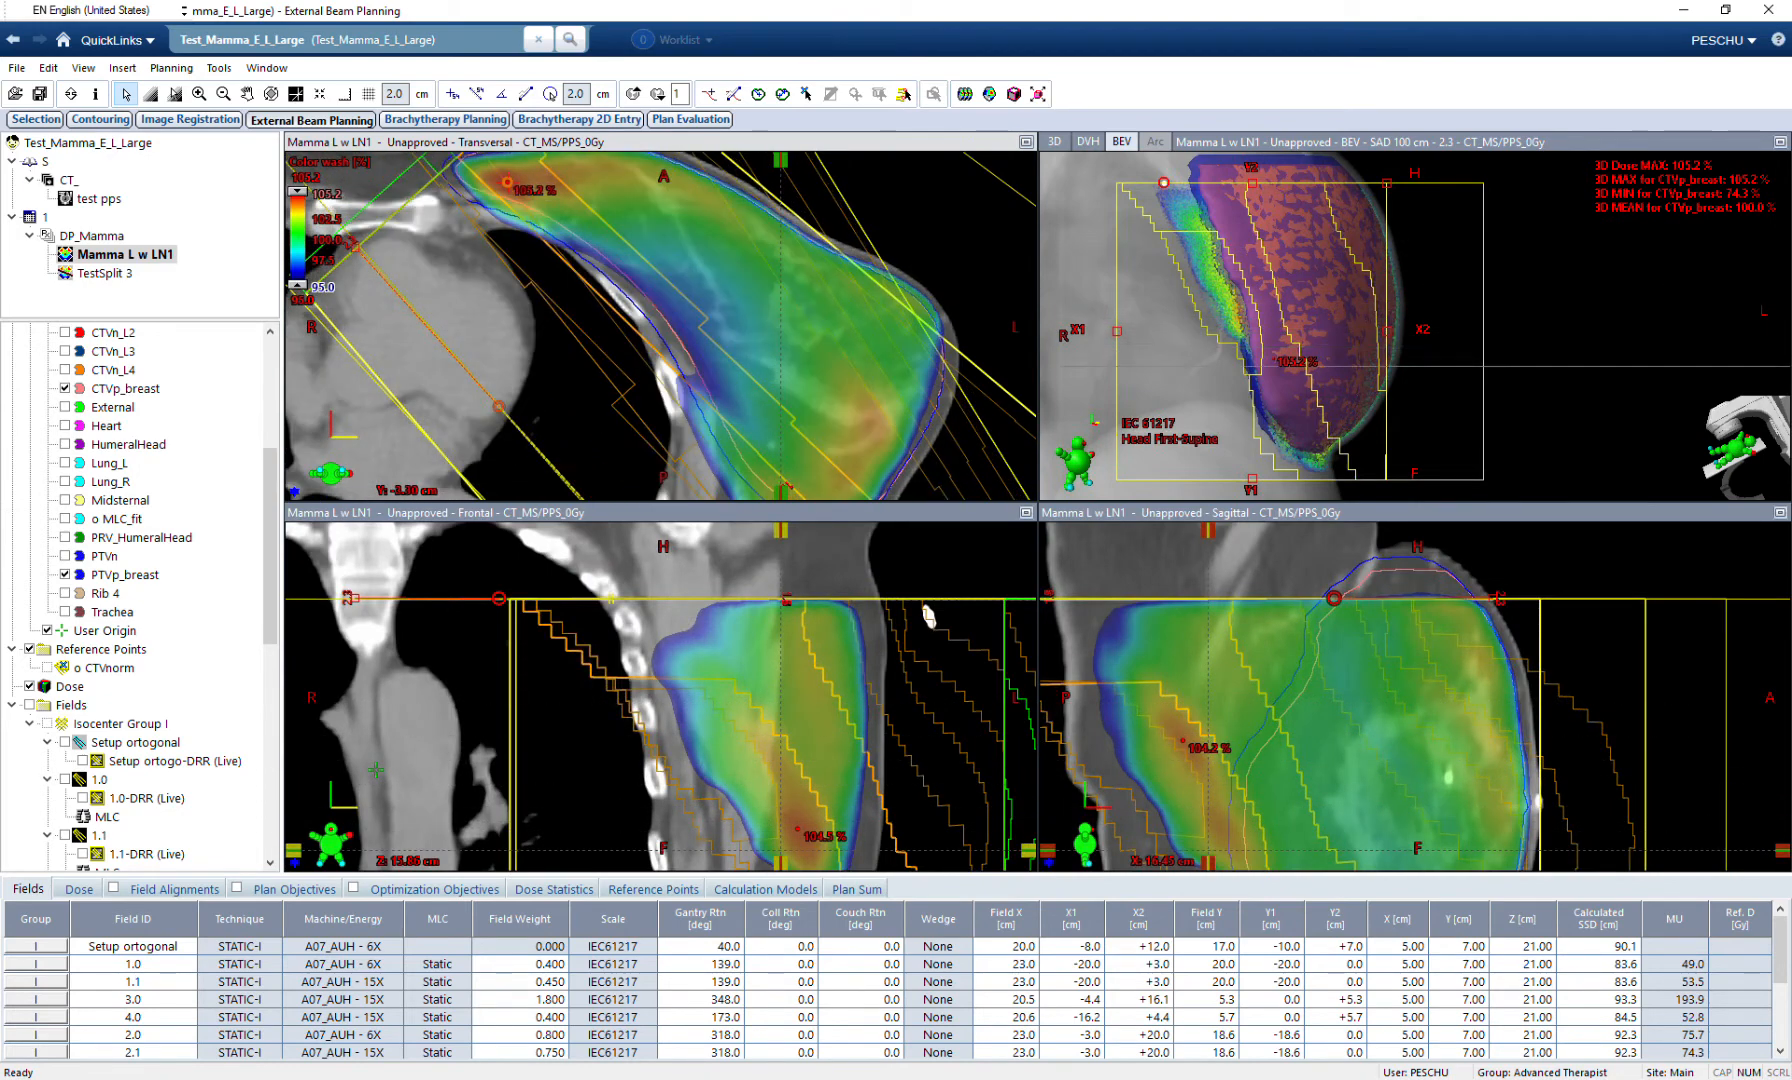
scroll(665, 341, "up", 17)
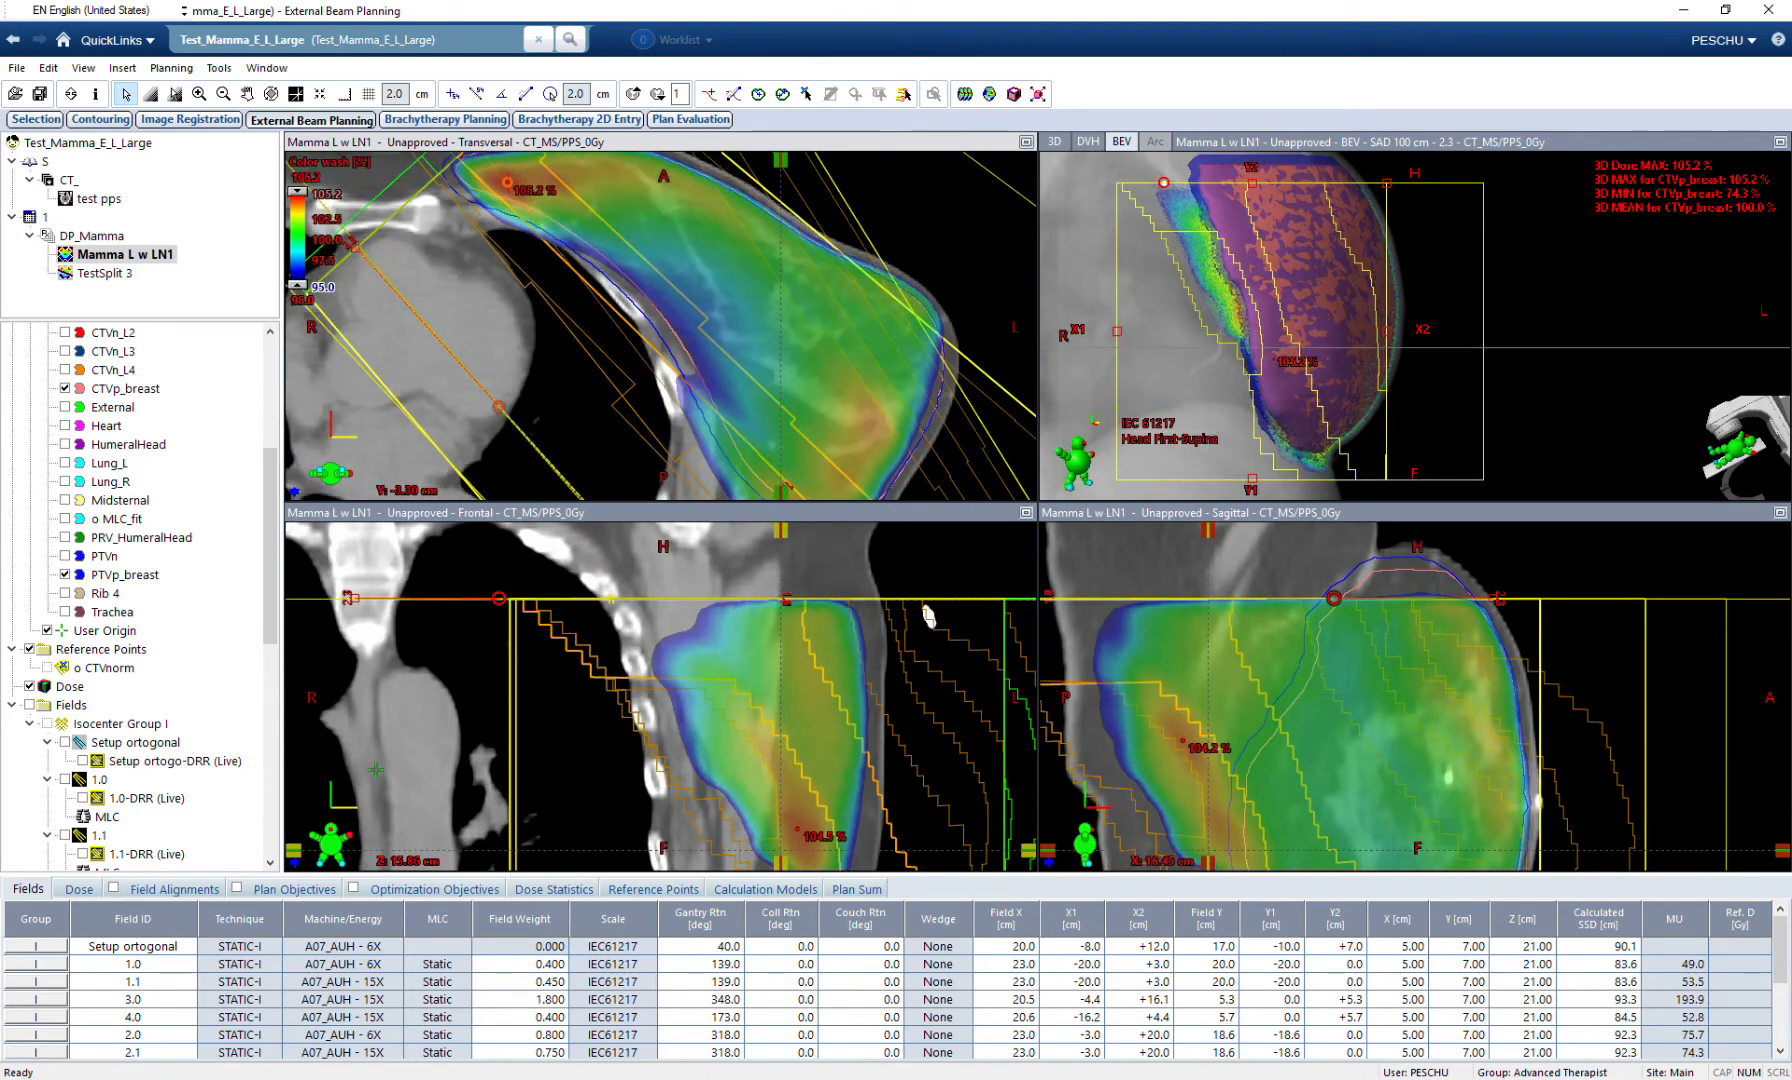
scroll(665, 341, "down", 2, "ctrl")
scroll(665, 341, "up", 2, "ctrl")
scroll(665, 341, "up", 9)
scroll(665, 341, "up", 3)
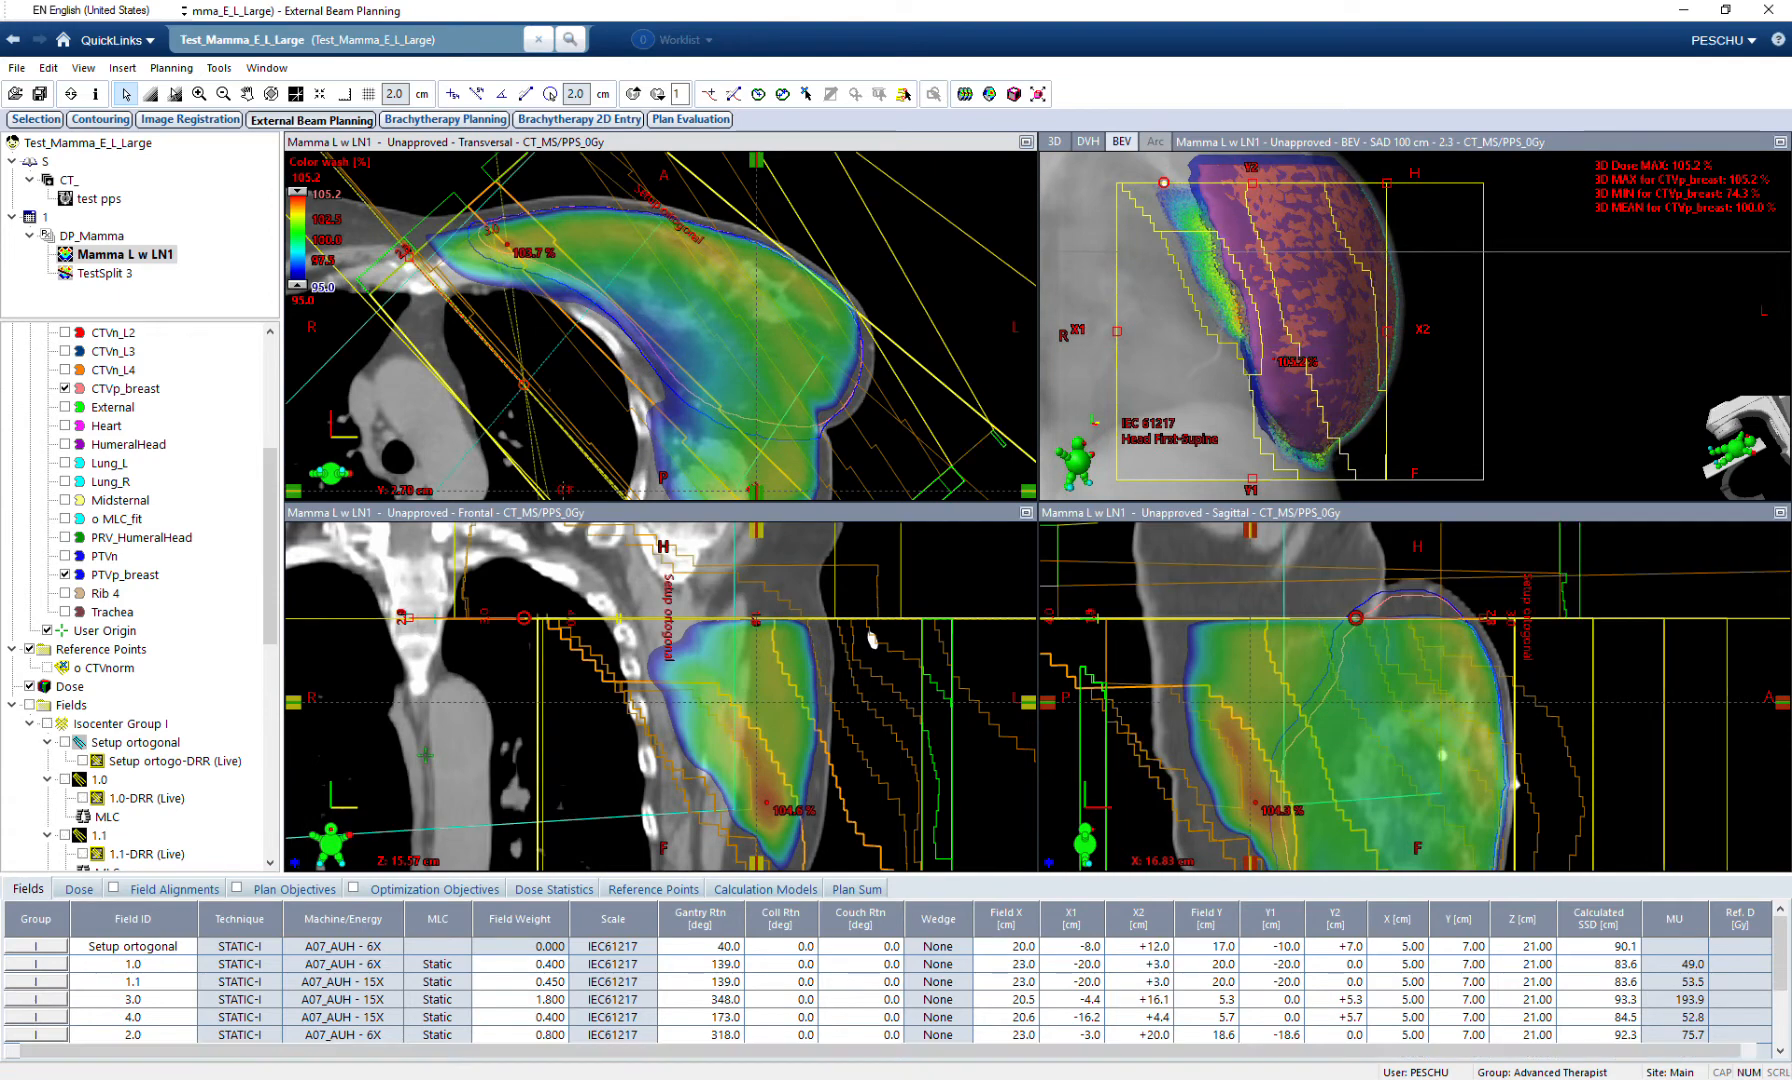
Enlarge the transversal view to examine target coverage slice by slice, and select field 1.0.
left_click(1026, 142)
scroll(1038, 511, "up", 1)
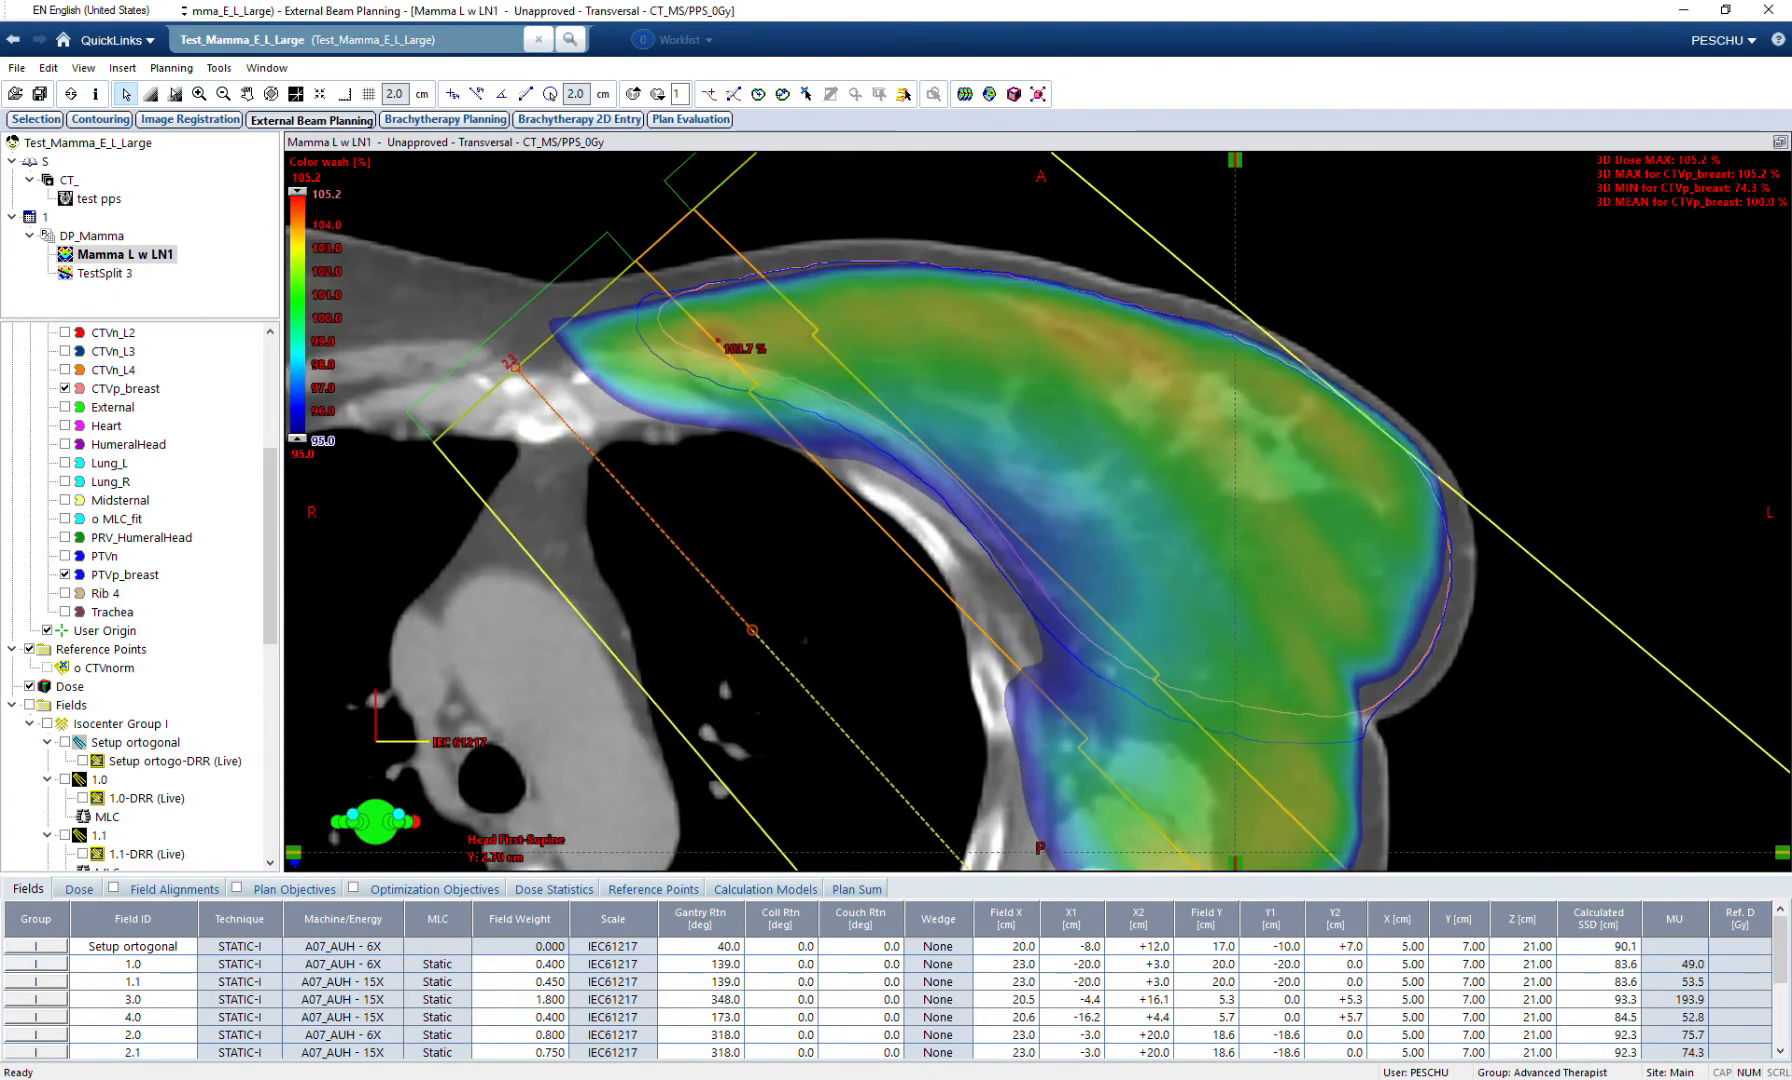
scroll(1038, 511, "down", 2, "ctrl")
scroll(1038, 511, "up", 1)
scroll(1038, 511, "down", 14)
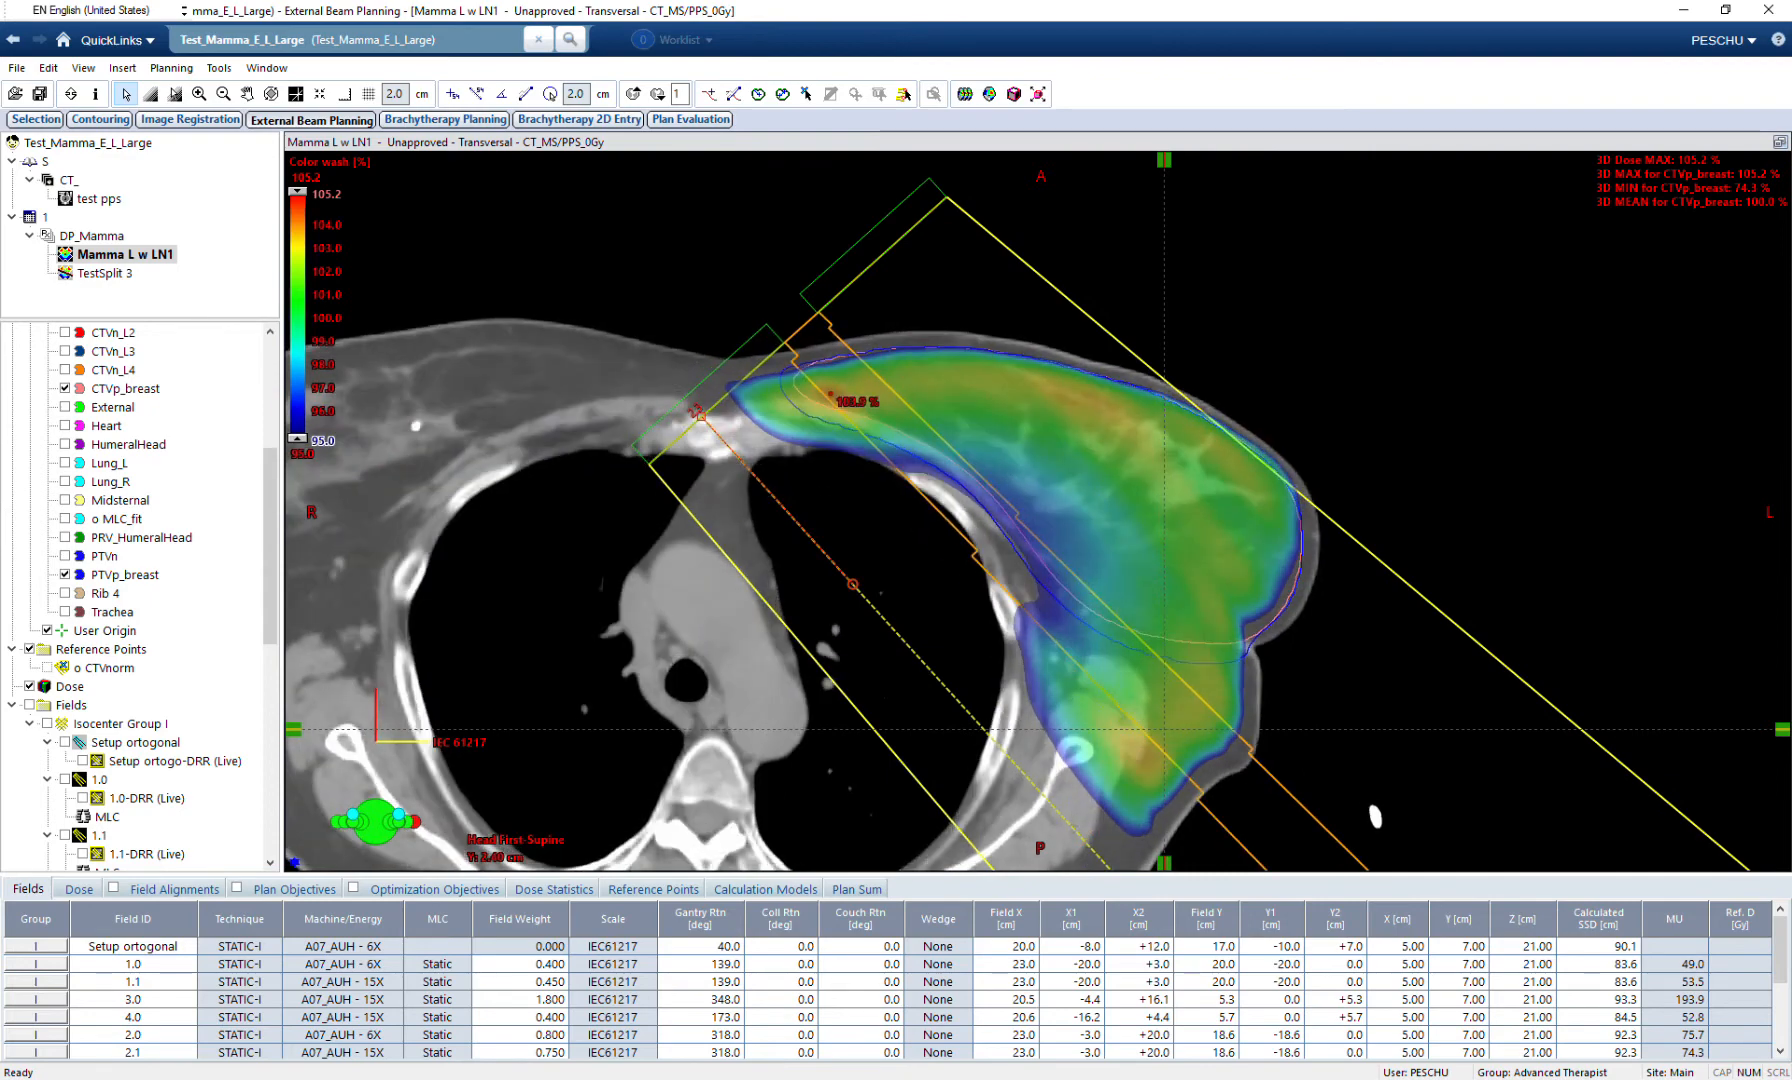
scroll(924, 447, "down", 3)
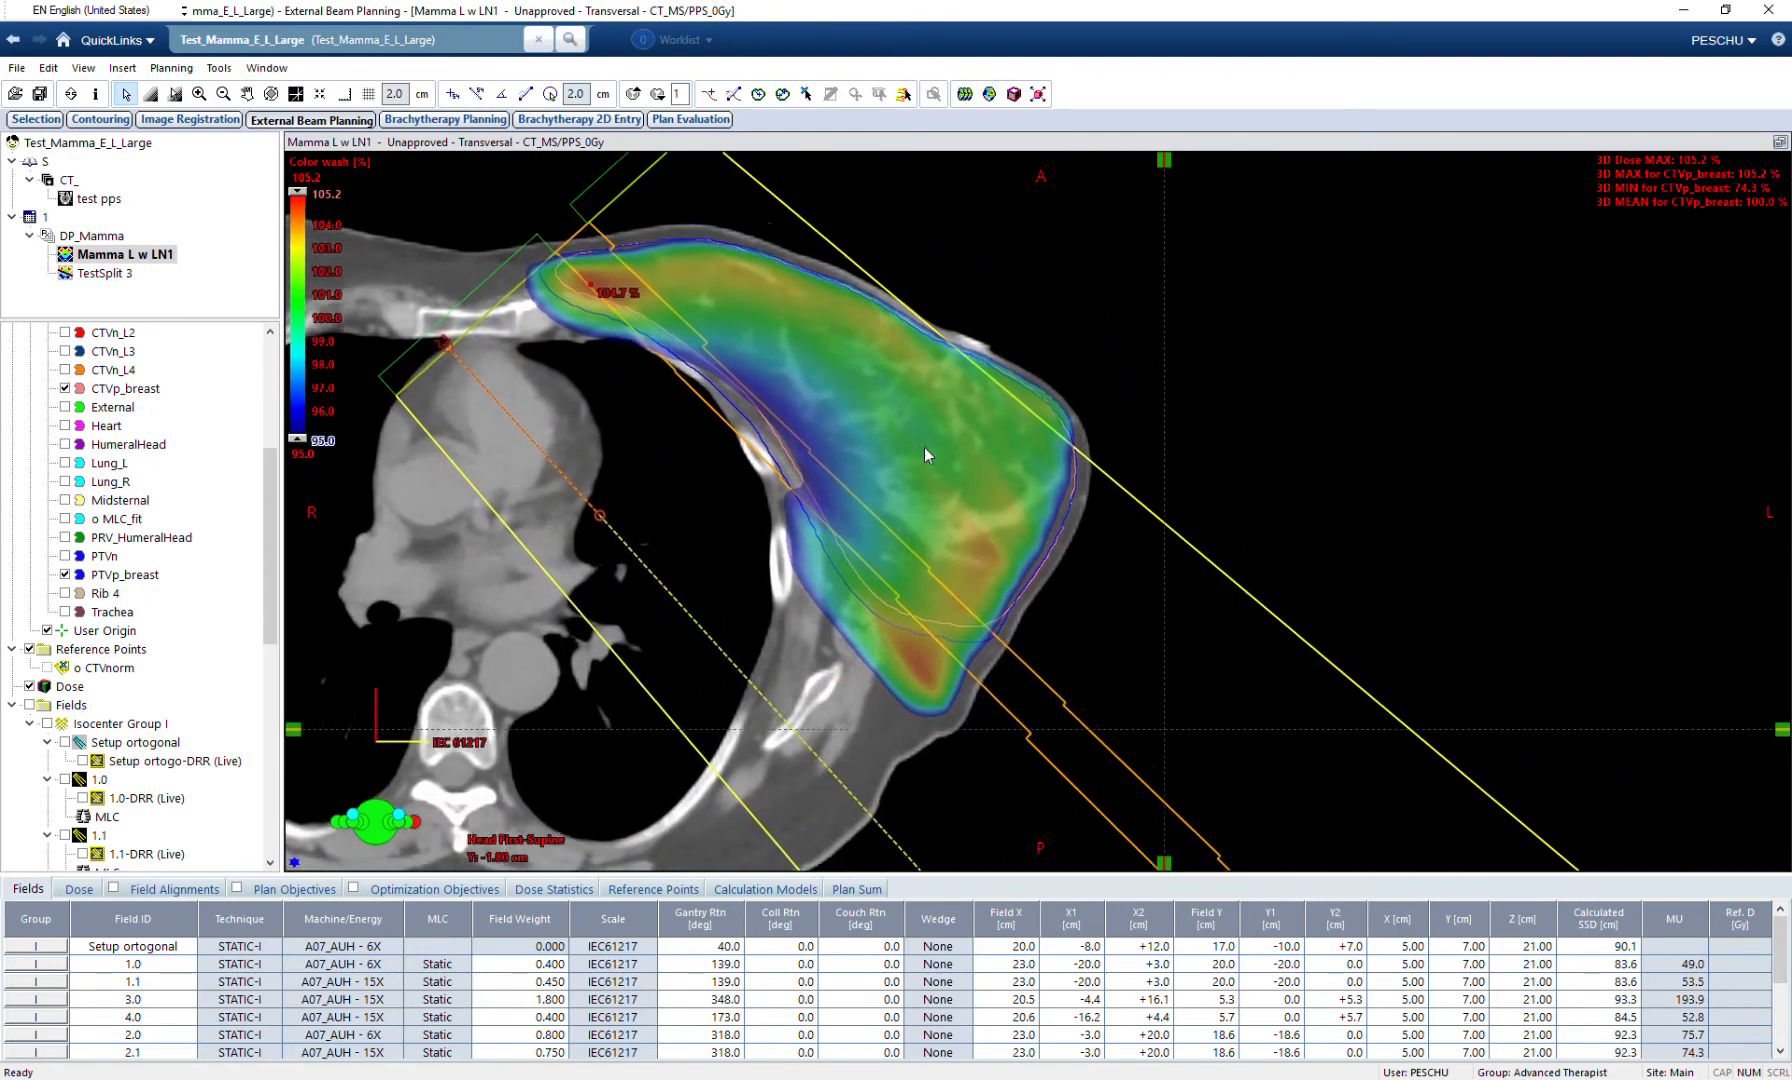
scroll(140, 590, "down", 5)
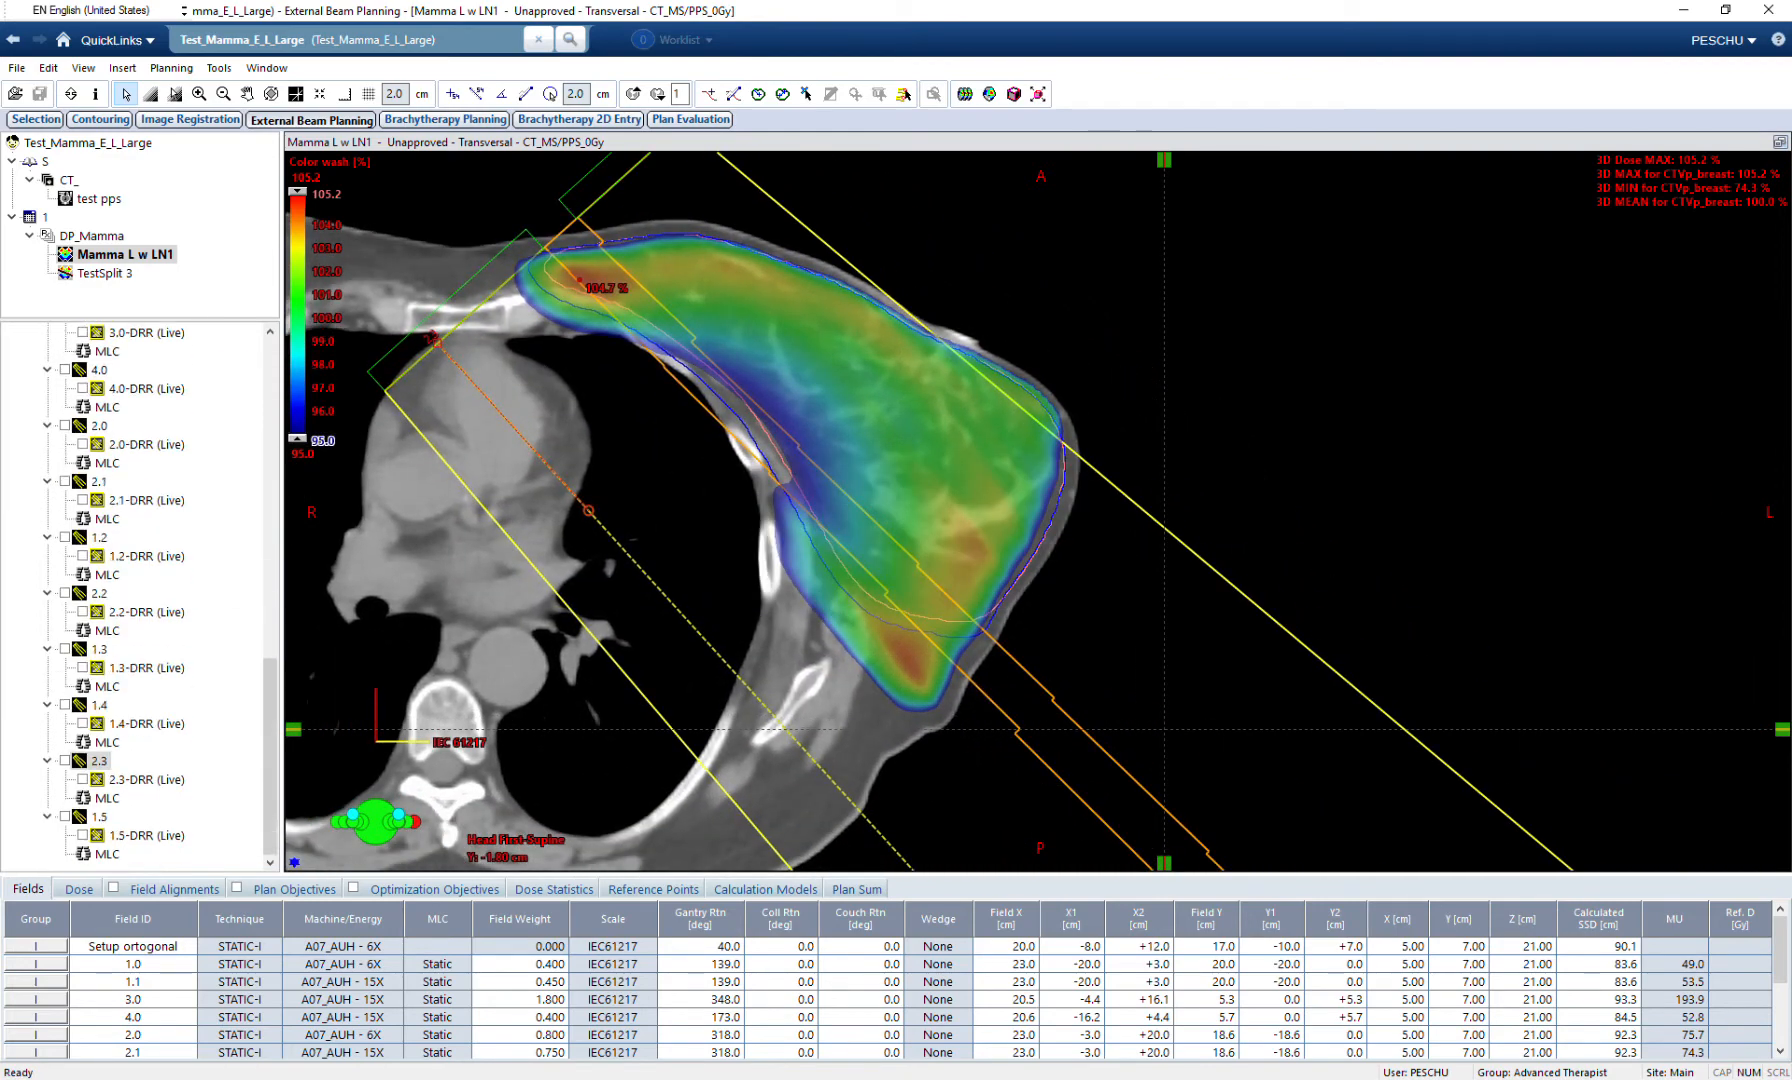
left_click(99, 482)
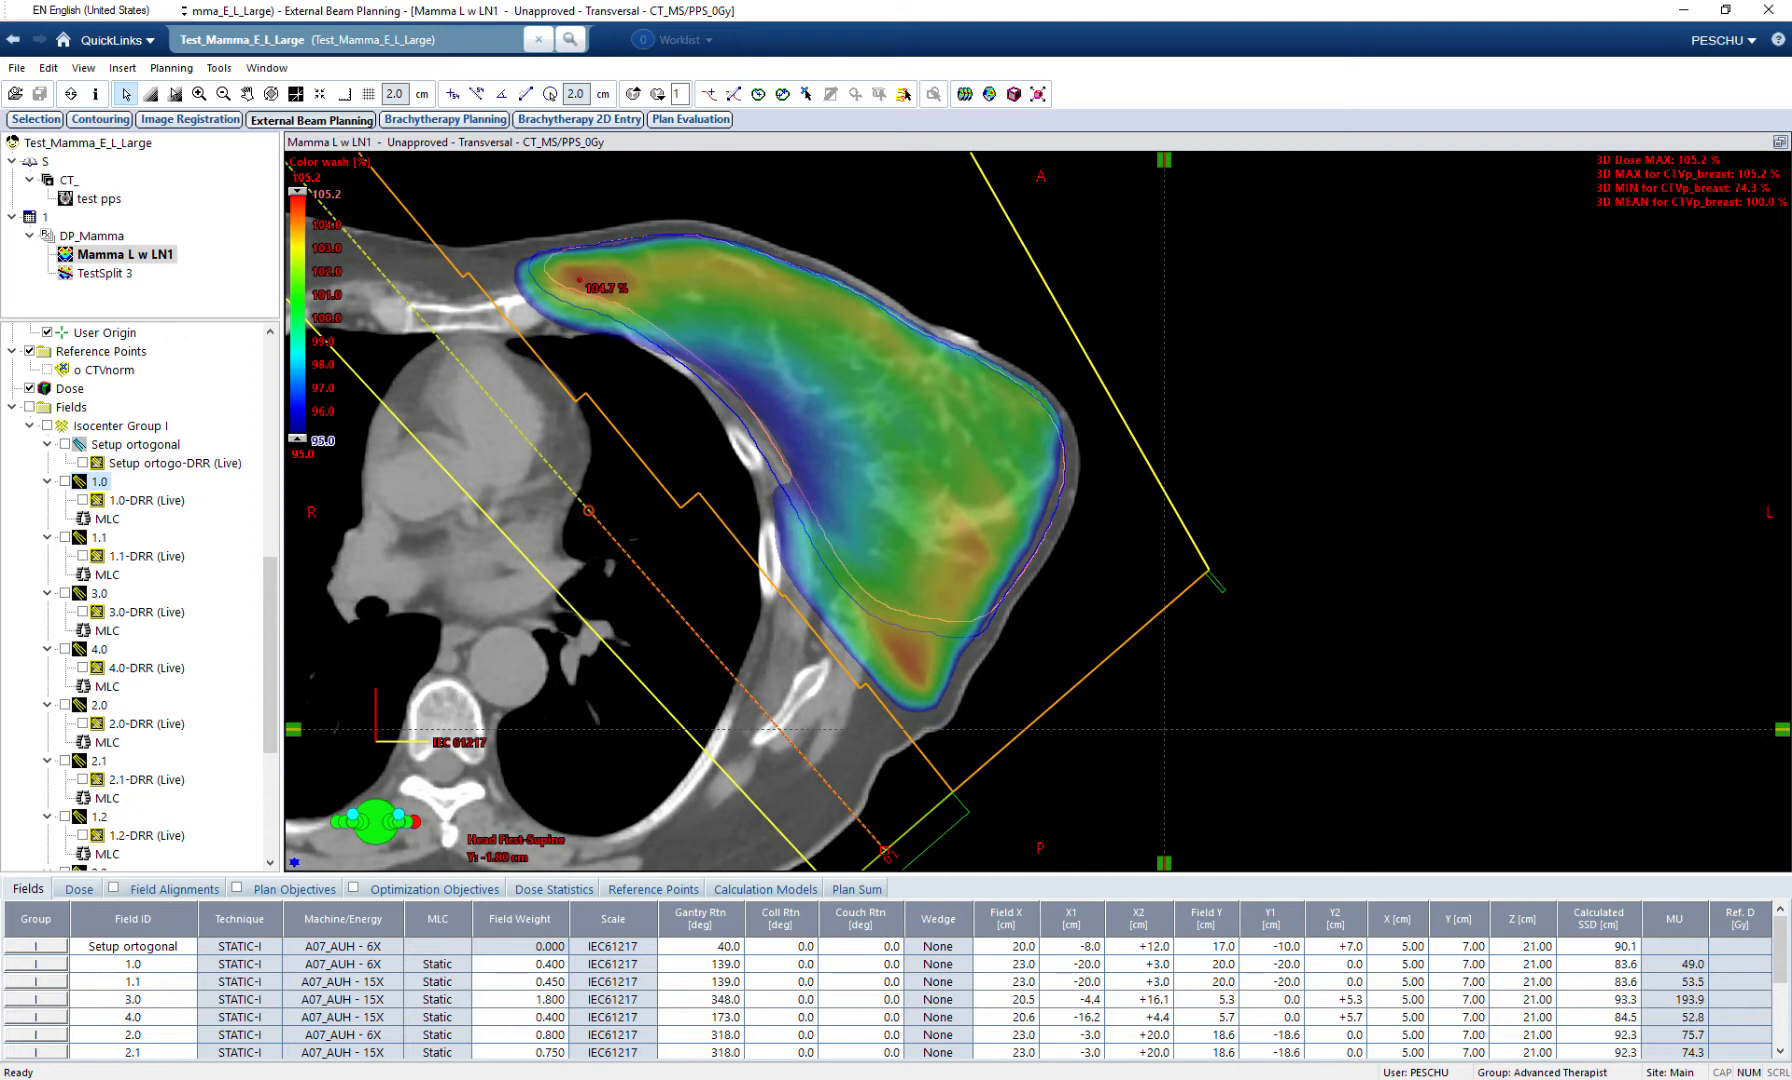
Duplicate field 1.0 as a new field with the ID 5.0 and a weight of 0.
right_click(92, 481)
left_click(150, 495)
right_click(98, 483)
left_click(208, 516)
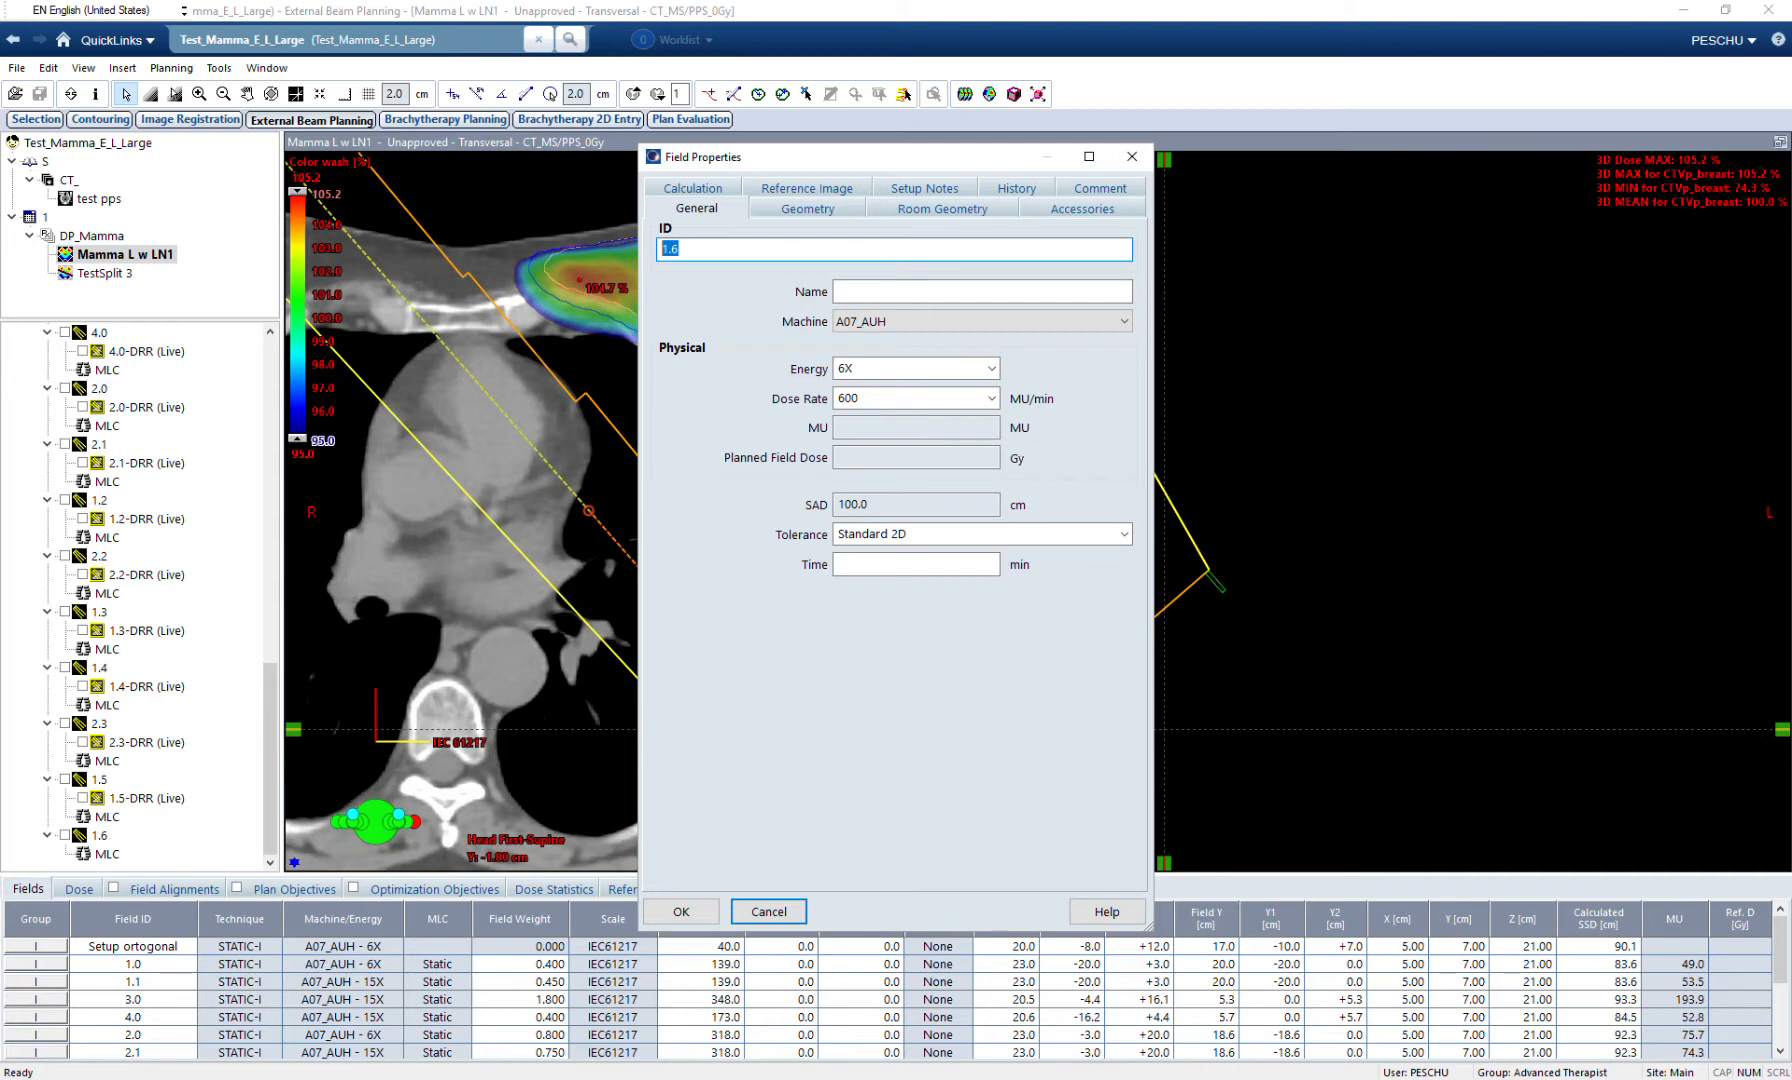
type("5.0")
left_click(693, 188)
double_click(930, 434)
type("0")
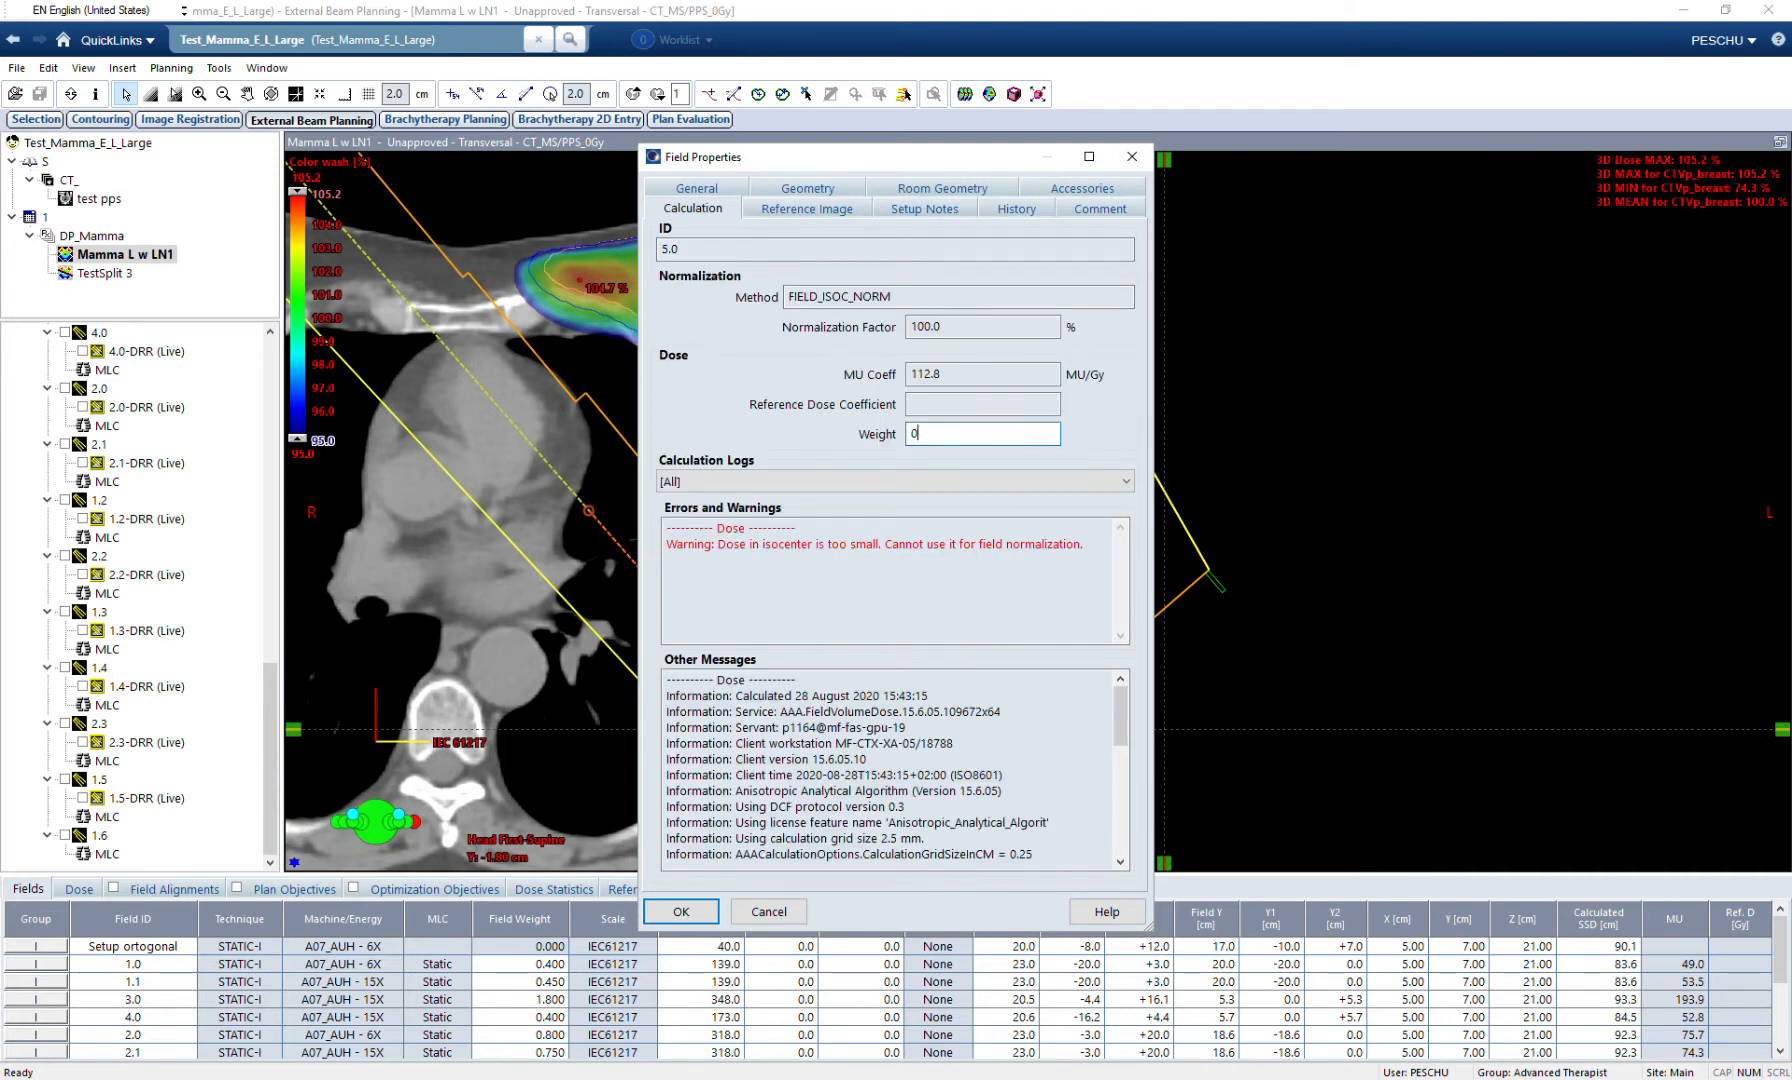
key("Return")
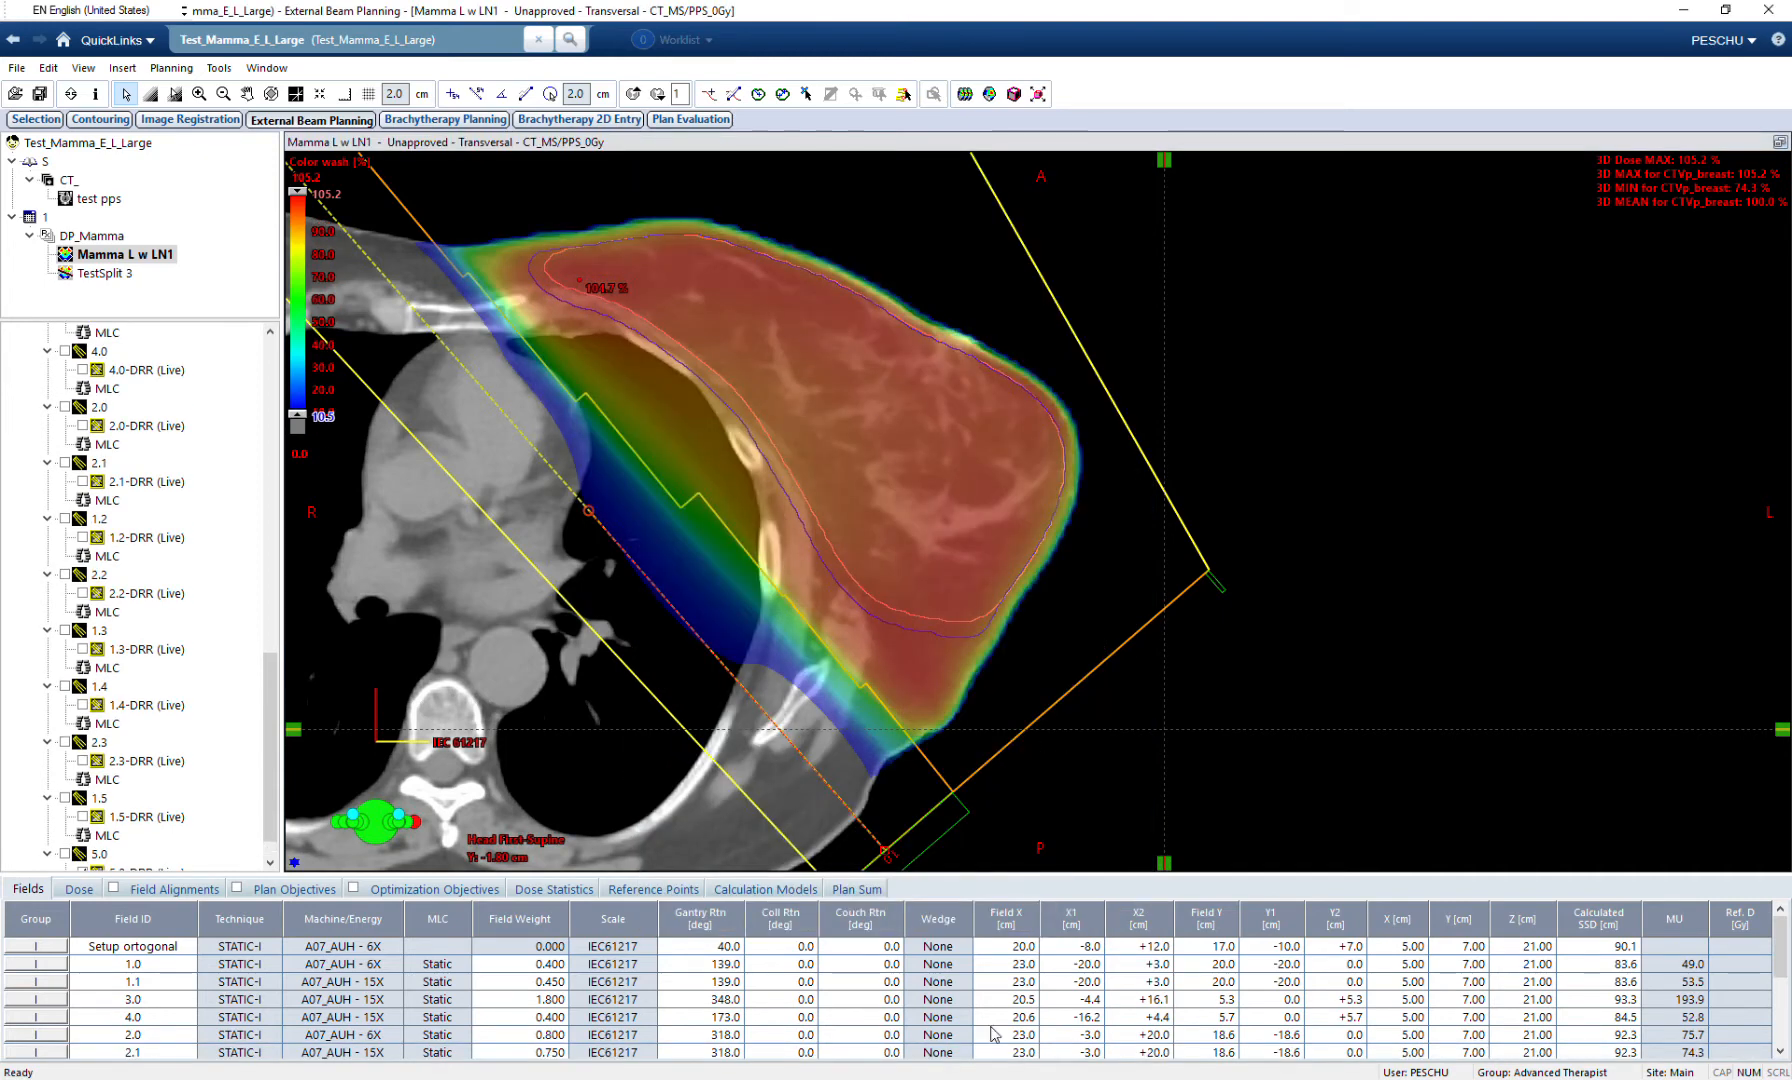
Rotate the gantry of field 5.0, trying 165 degrees and settling on 170 degrees.
left_click(701, 1035)
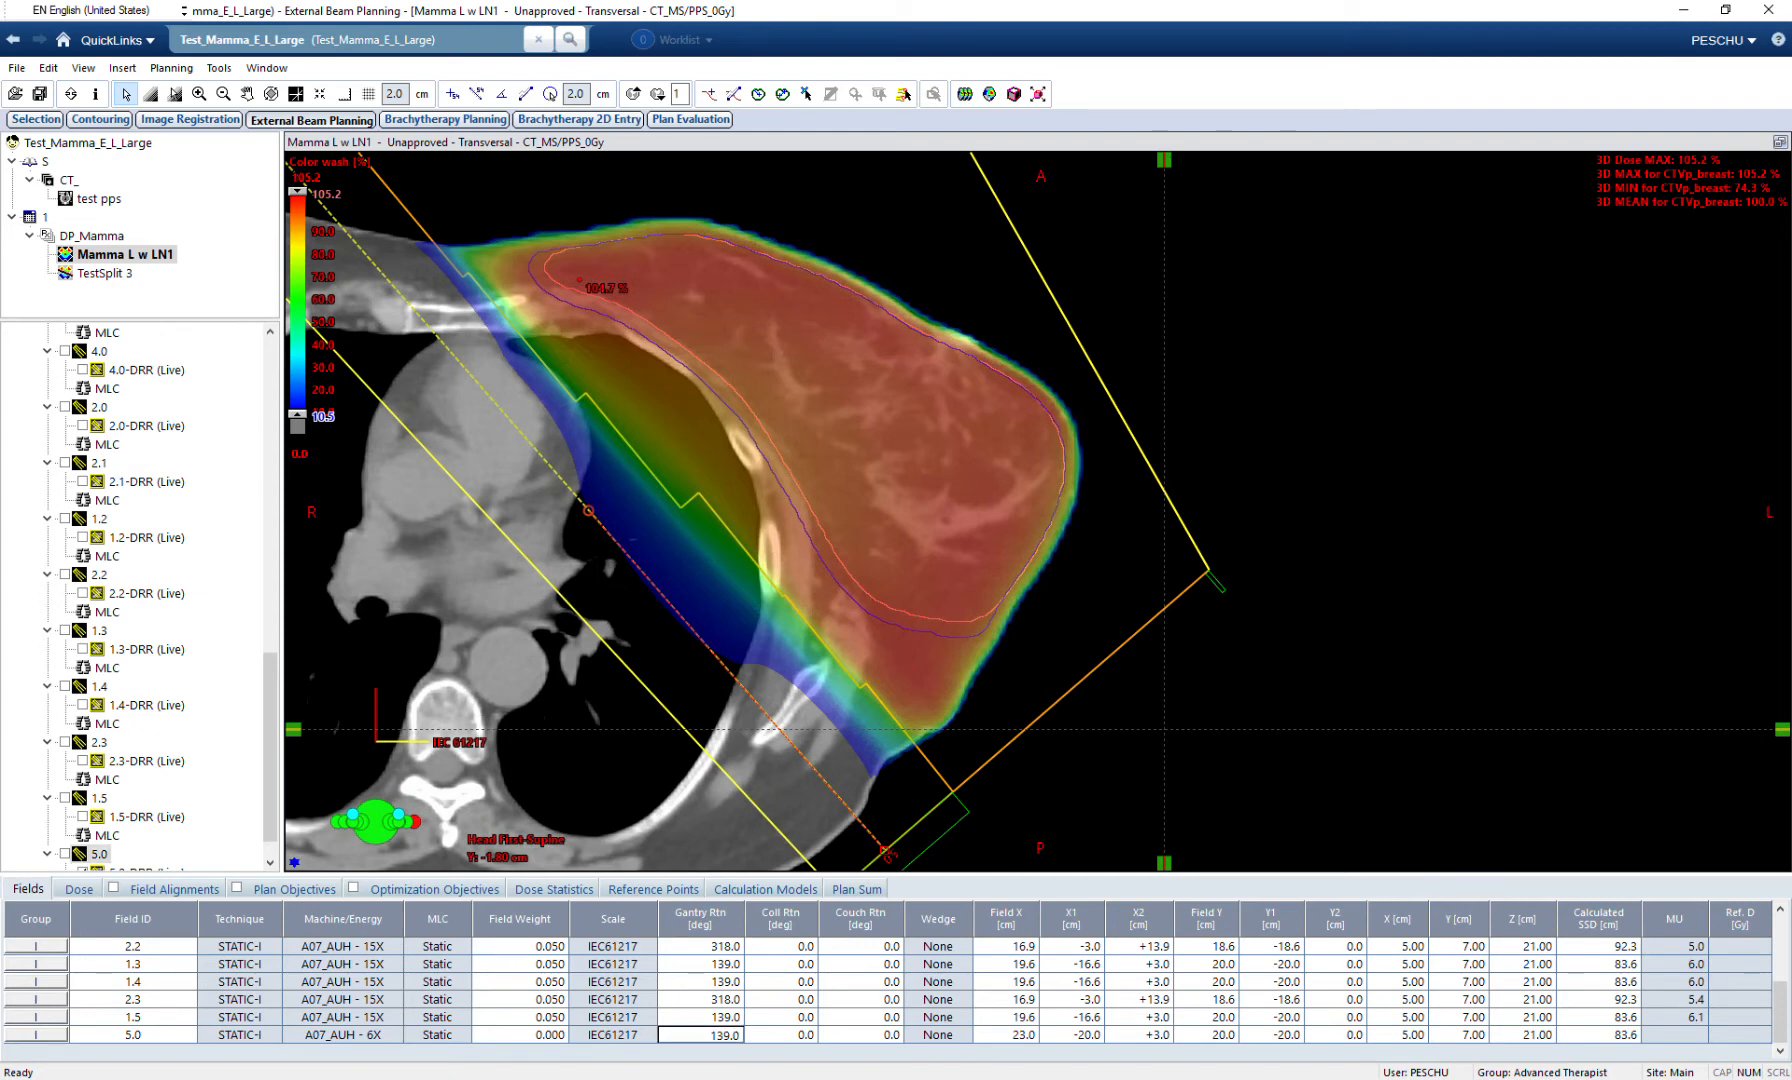
type("165")
key("Return")
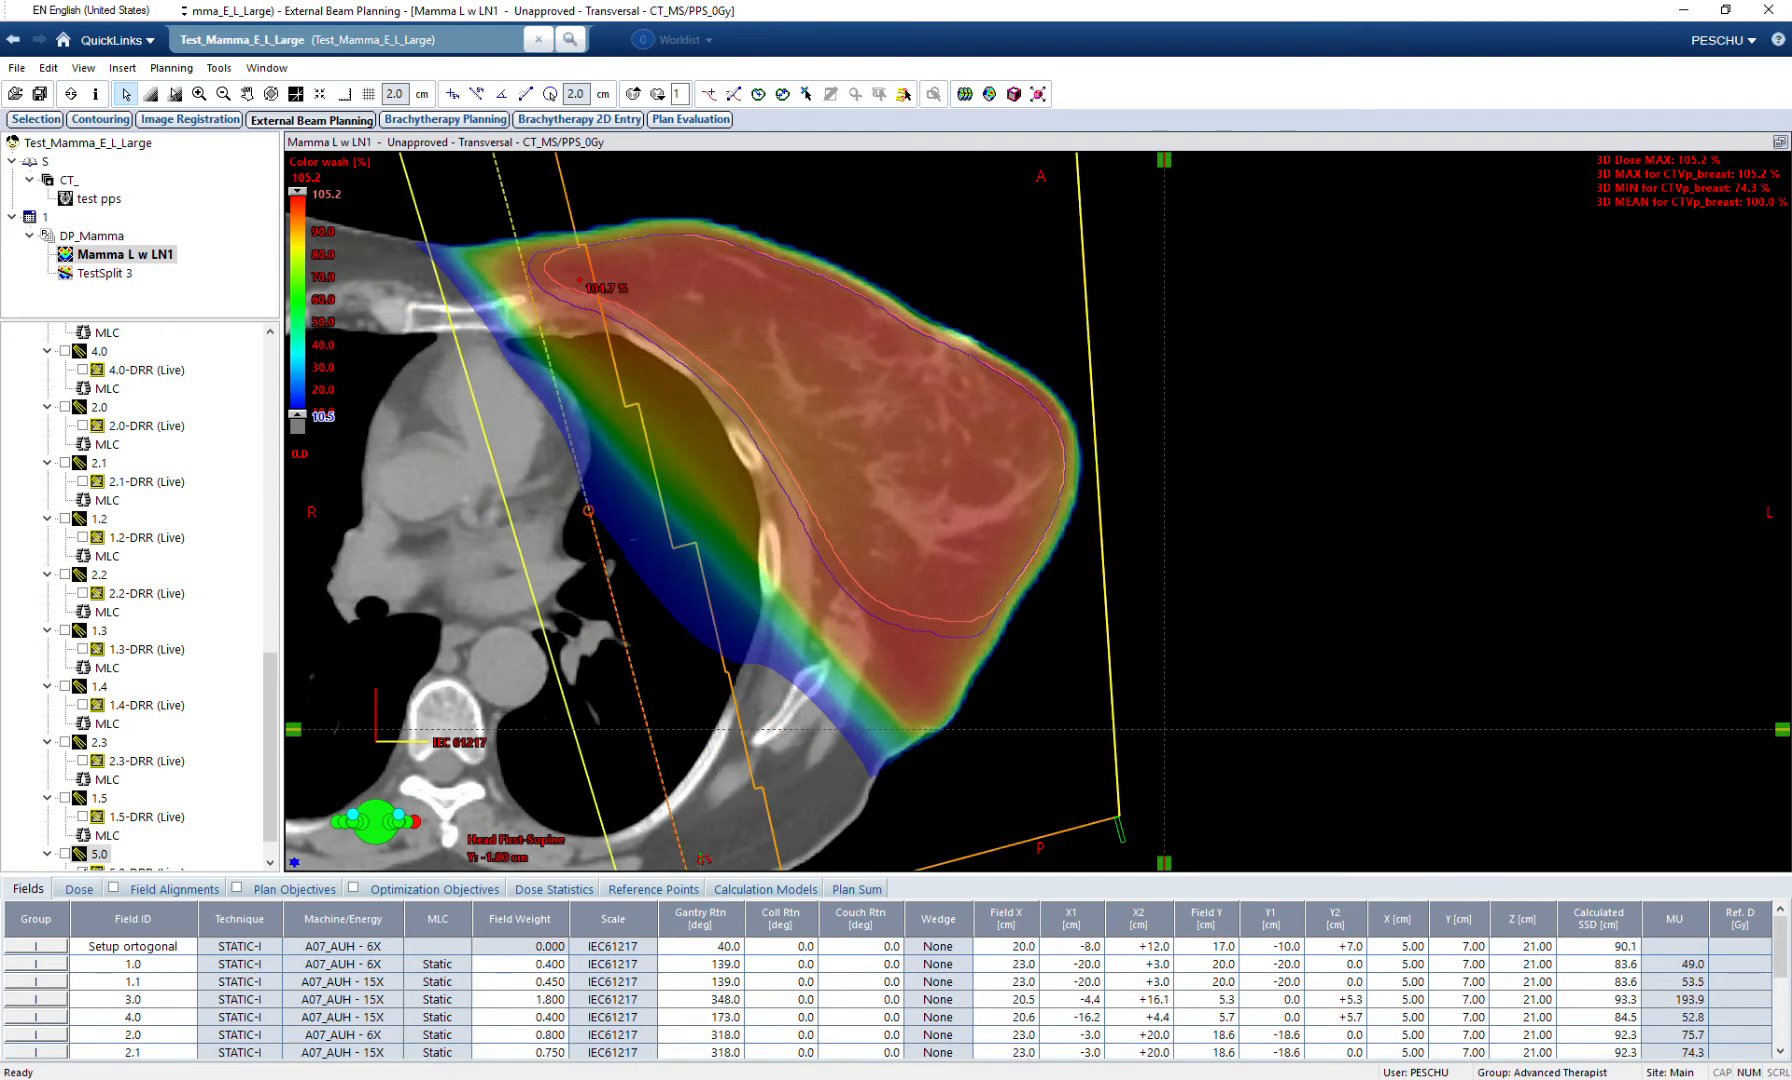
type("170")
key("Return")
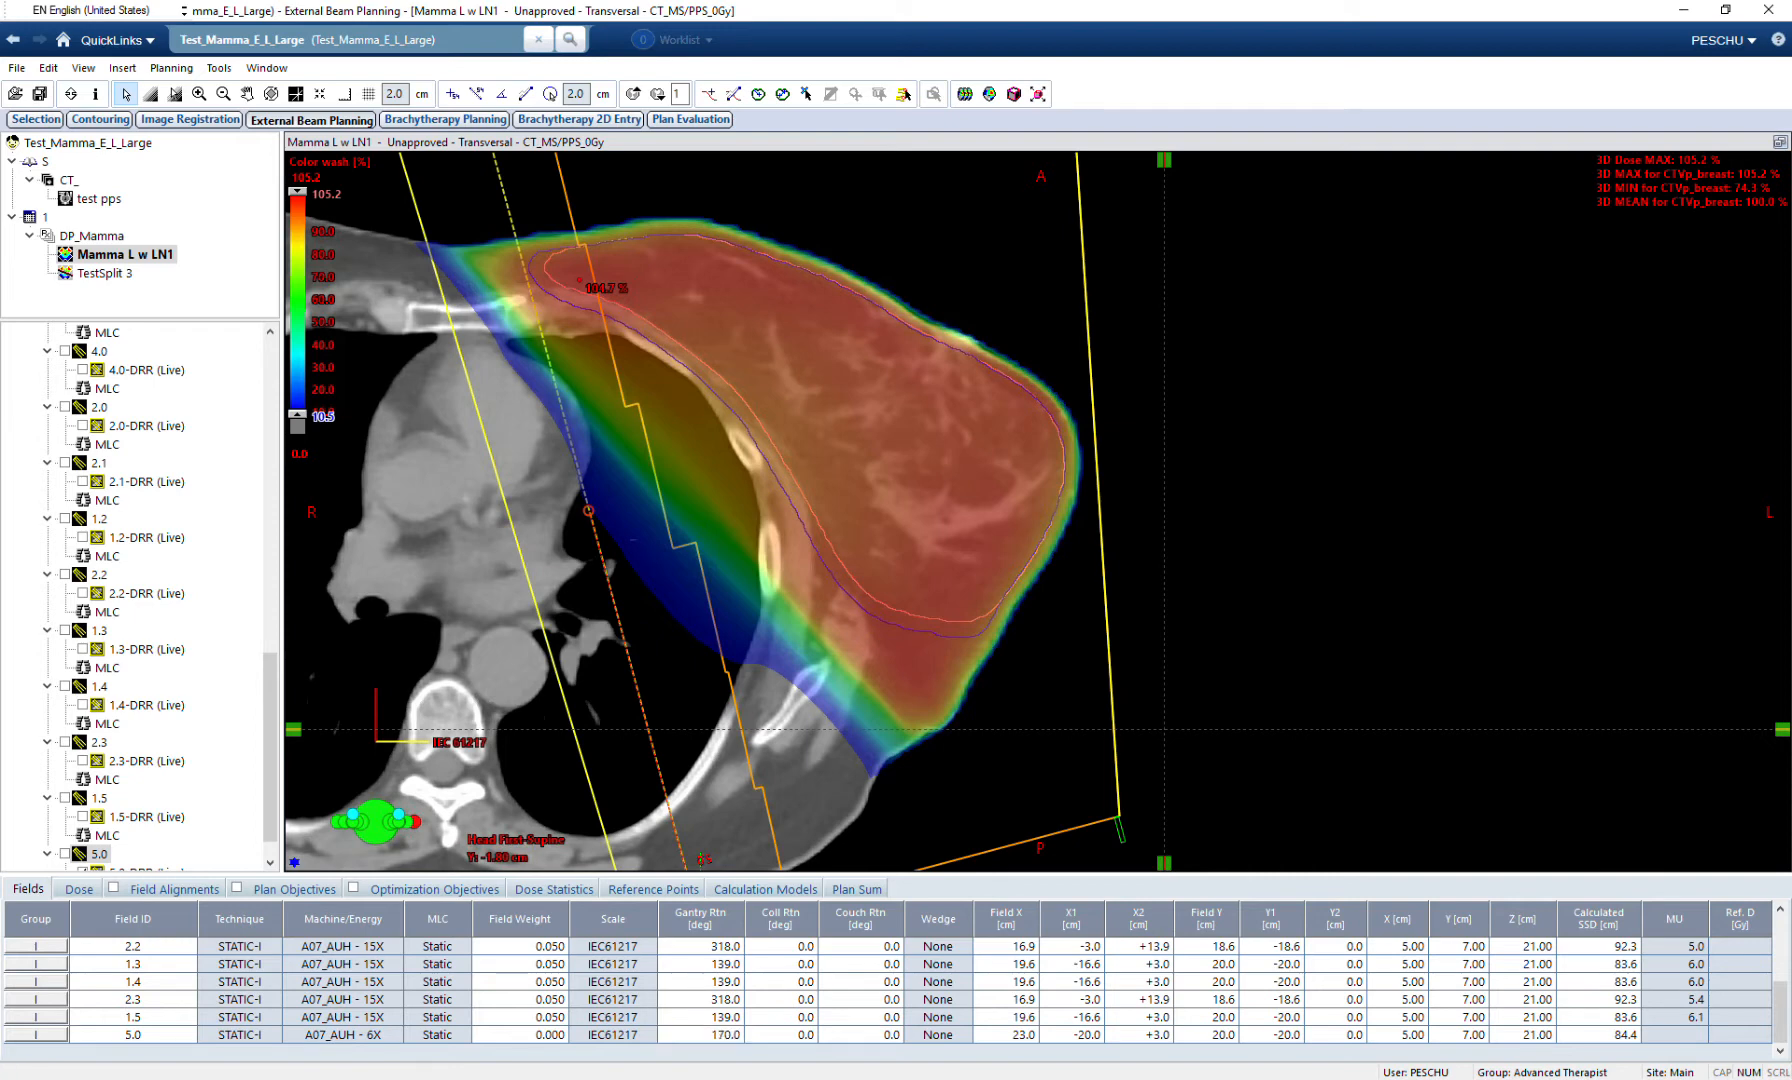
Start the color wash at 95%, raise its lower threshold to 99.5%, and examine the high-dose areas in the transversal slices.
left_click(301, 454)
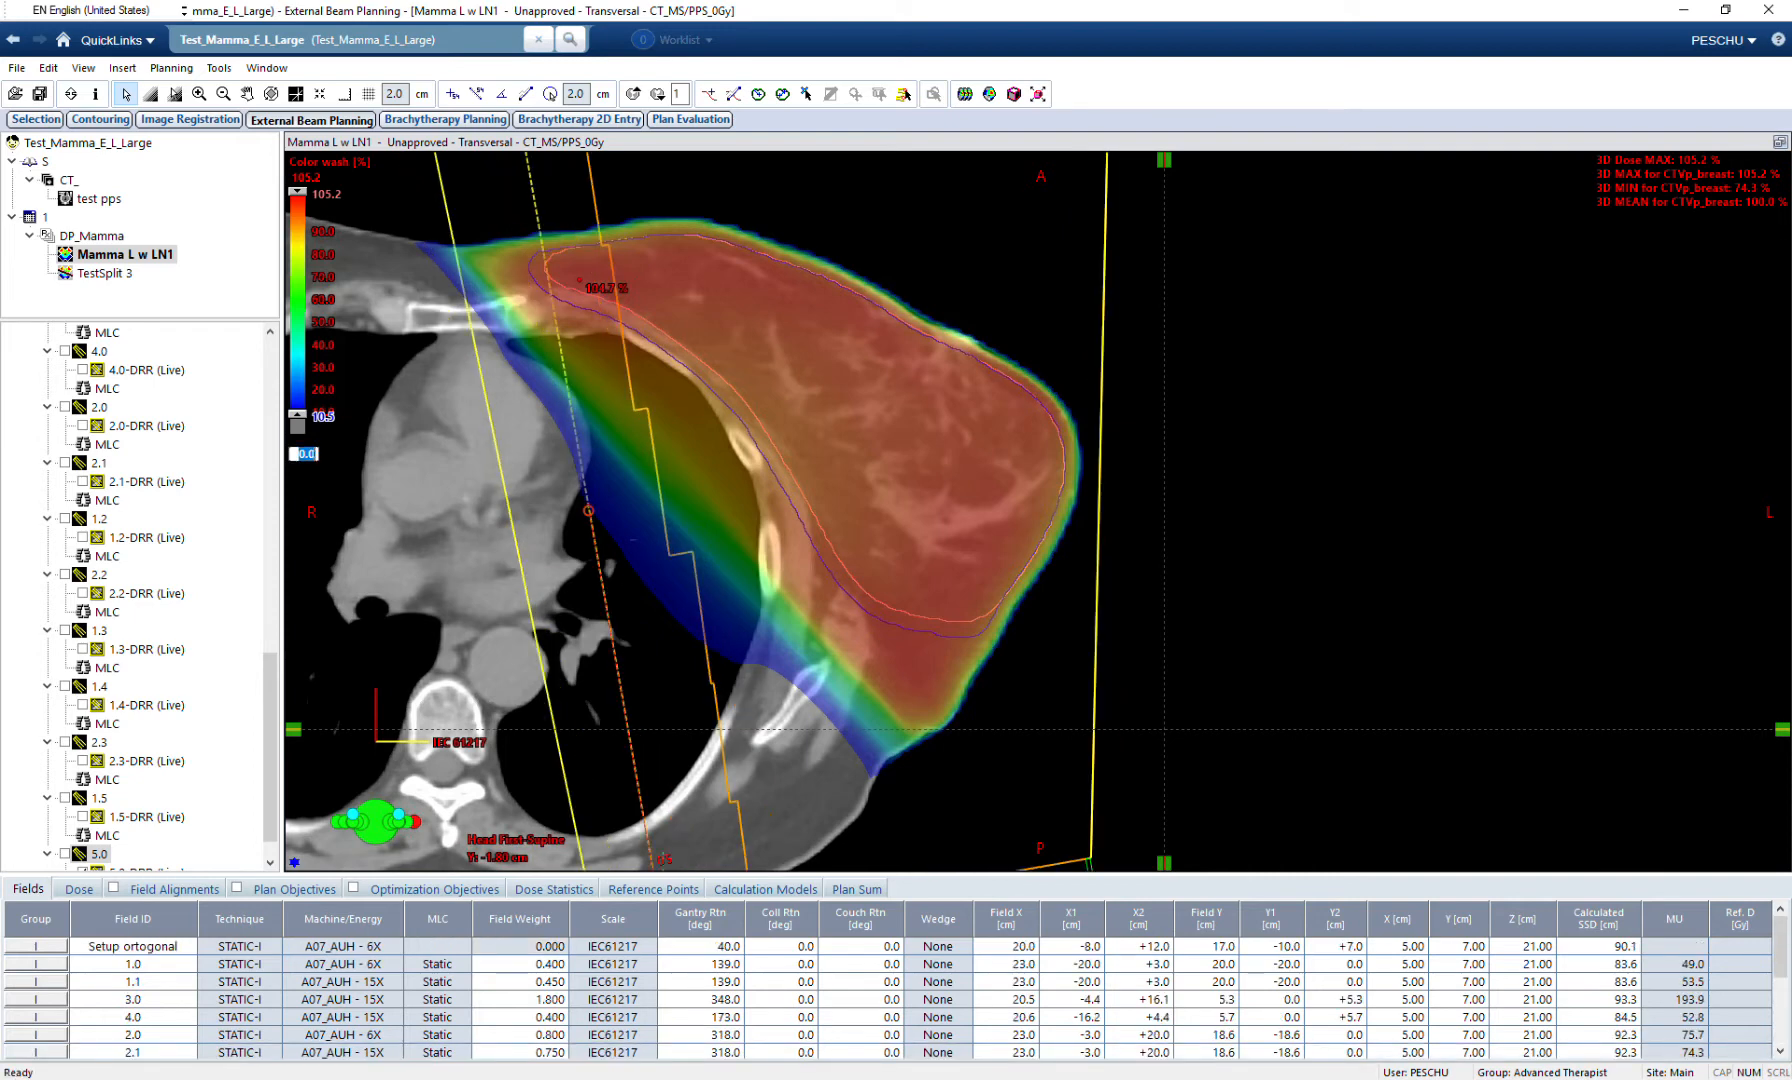
type("95")
key("Return")
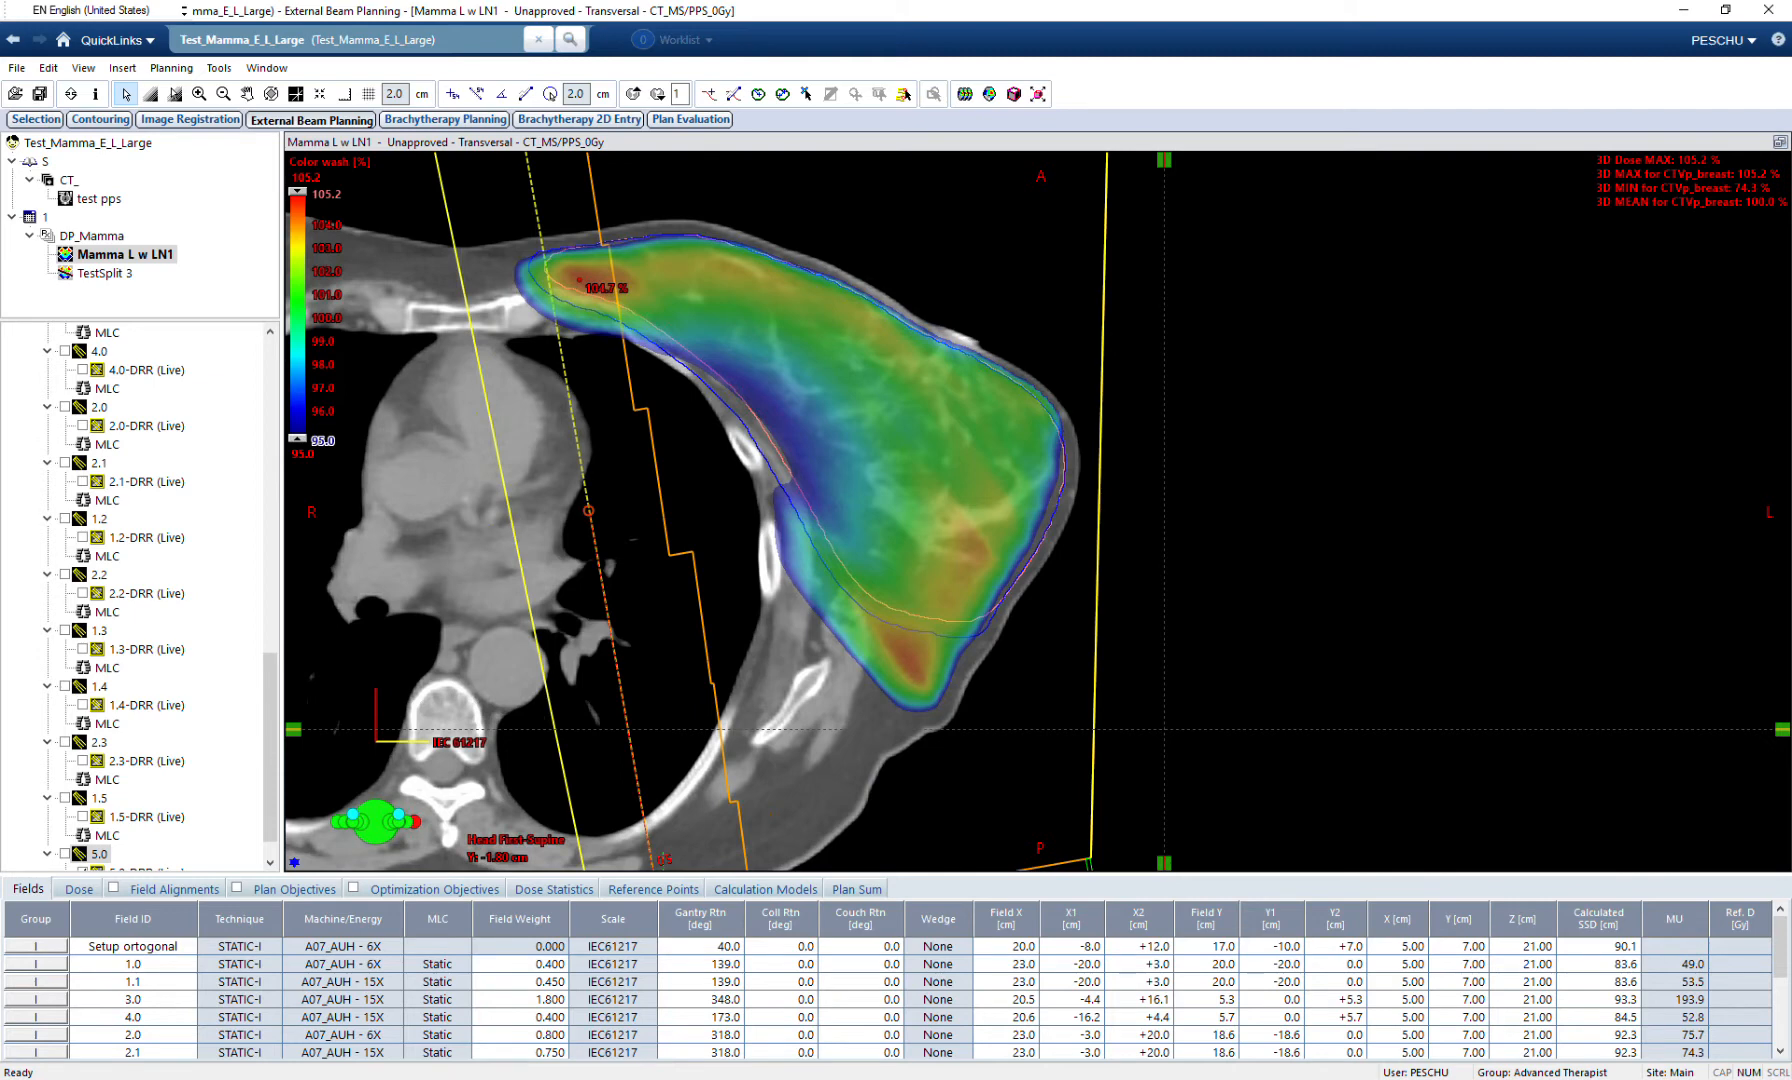
left_click_drag(297, 437, 297, 331)
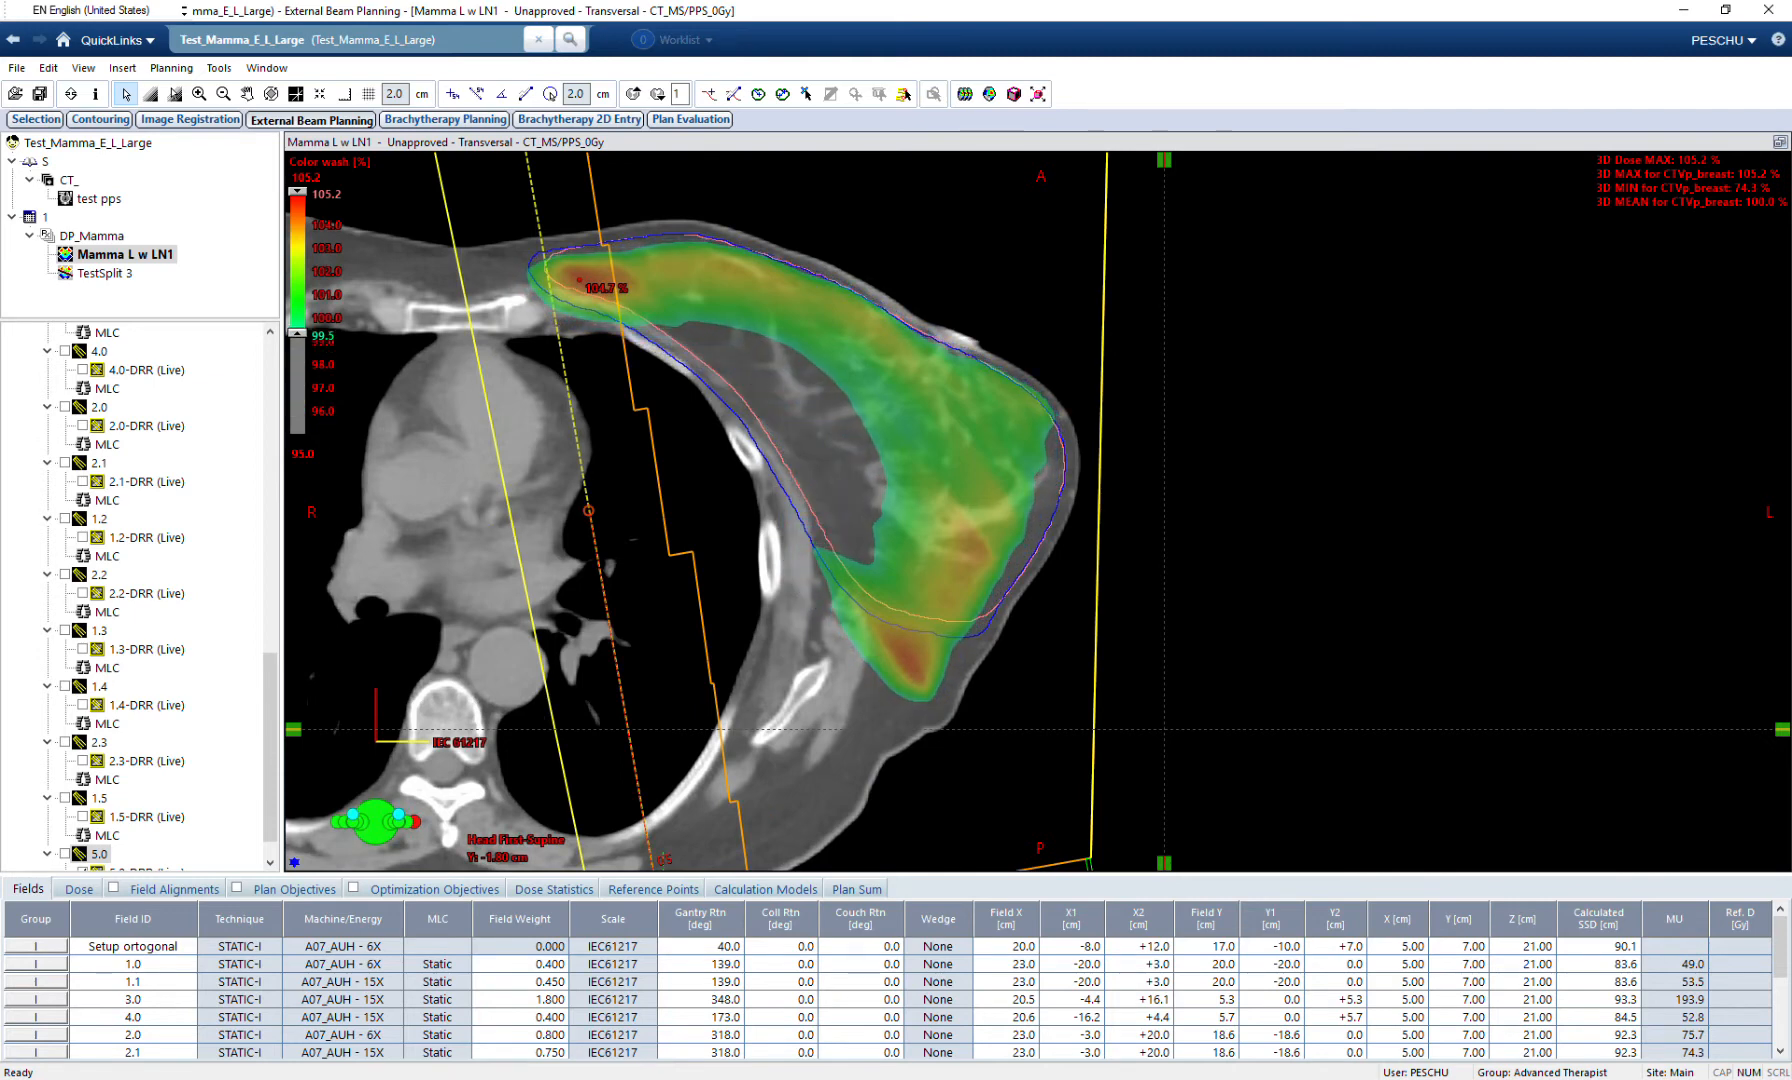
scroll(1036, 511, "down", 3)
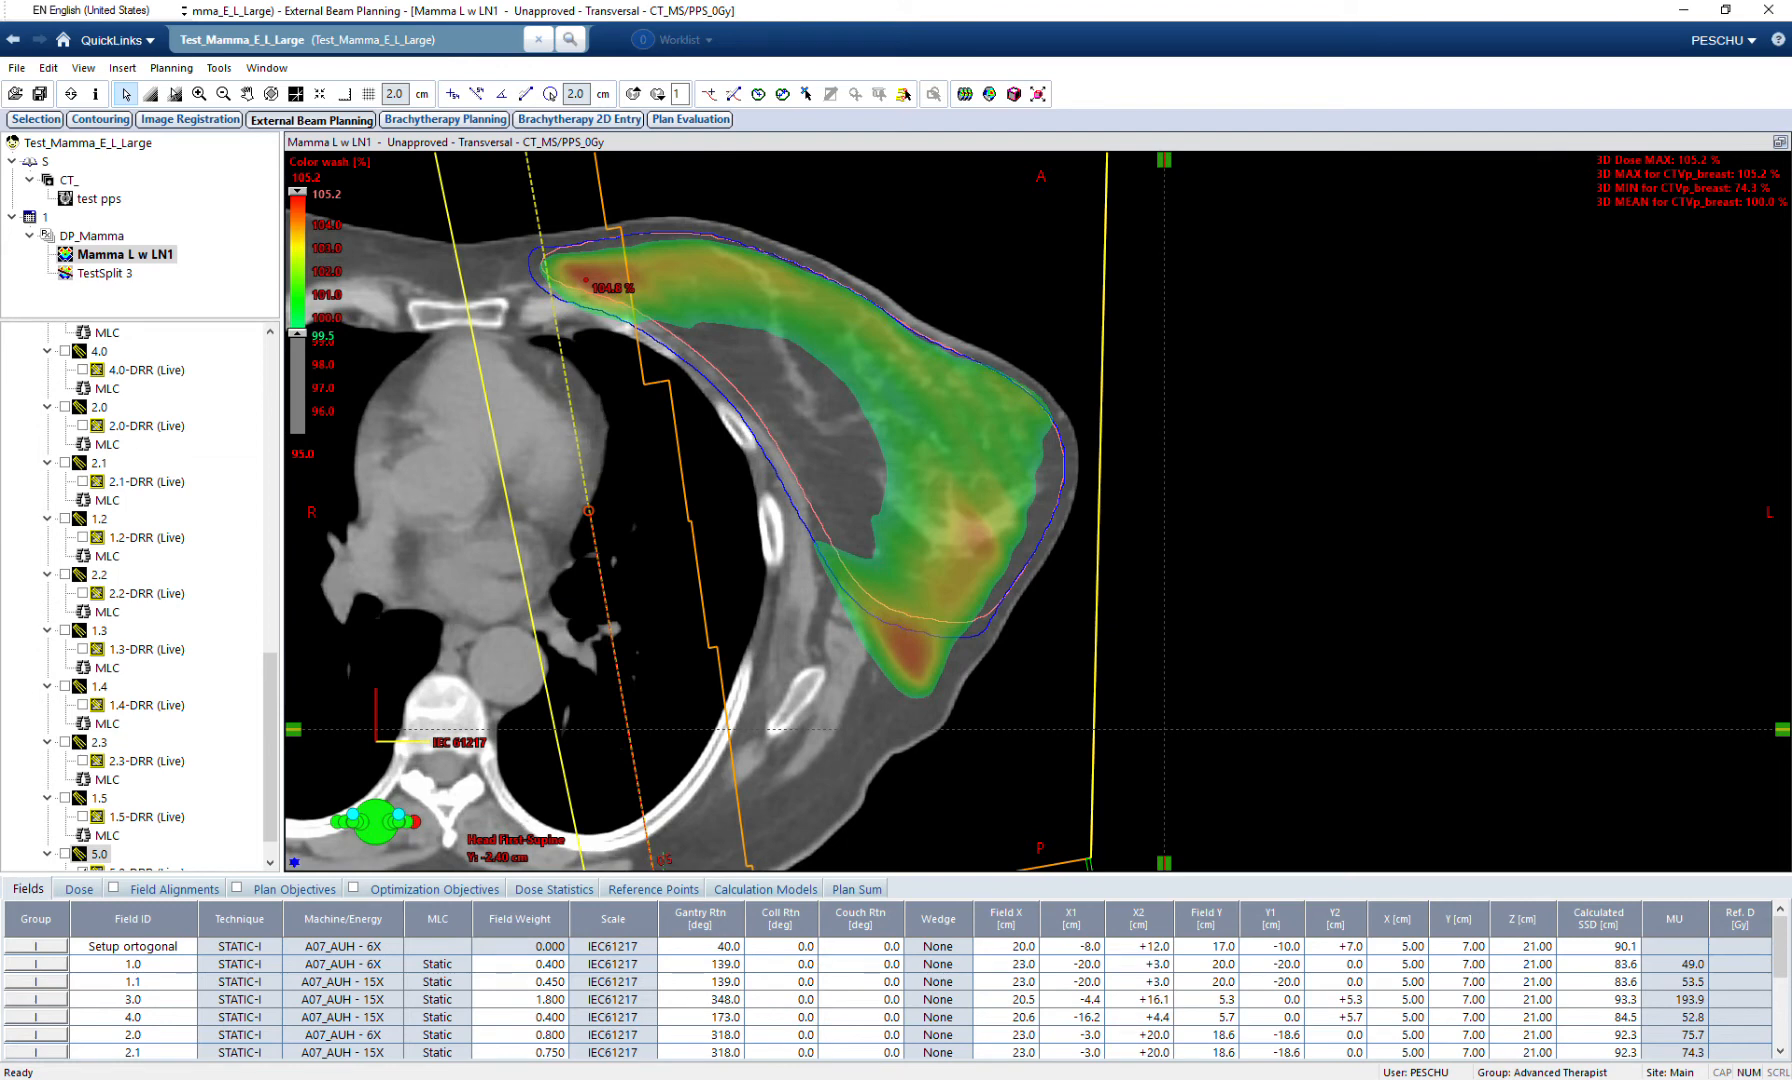
Display field 5.0's DRR and MLC in an enlarged beam's eye view with the color wash threshold raised to 102%.
left_click(99, 854)
scroll(101, 854, "down", 1)
left_click(106, 854)
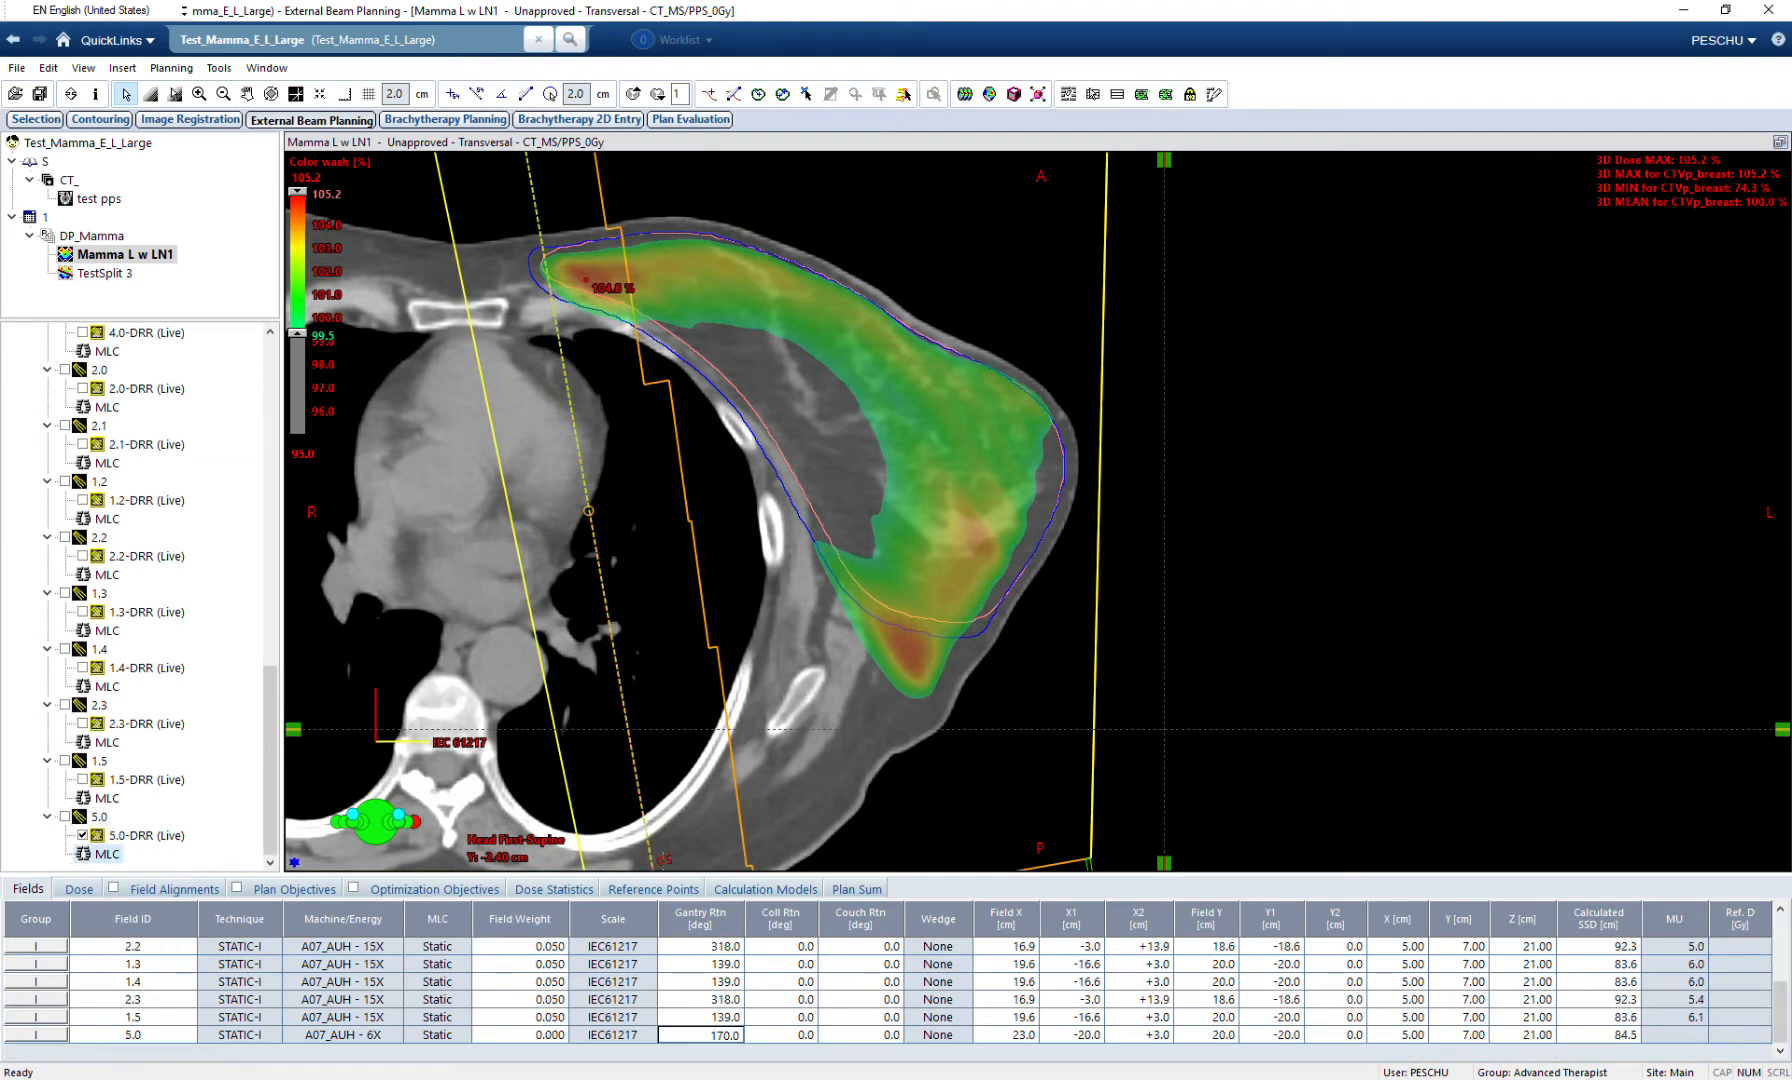
left_click(1780, 142)
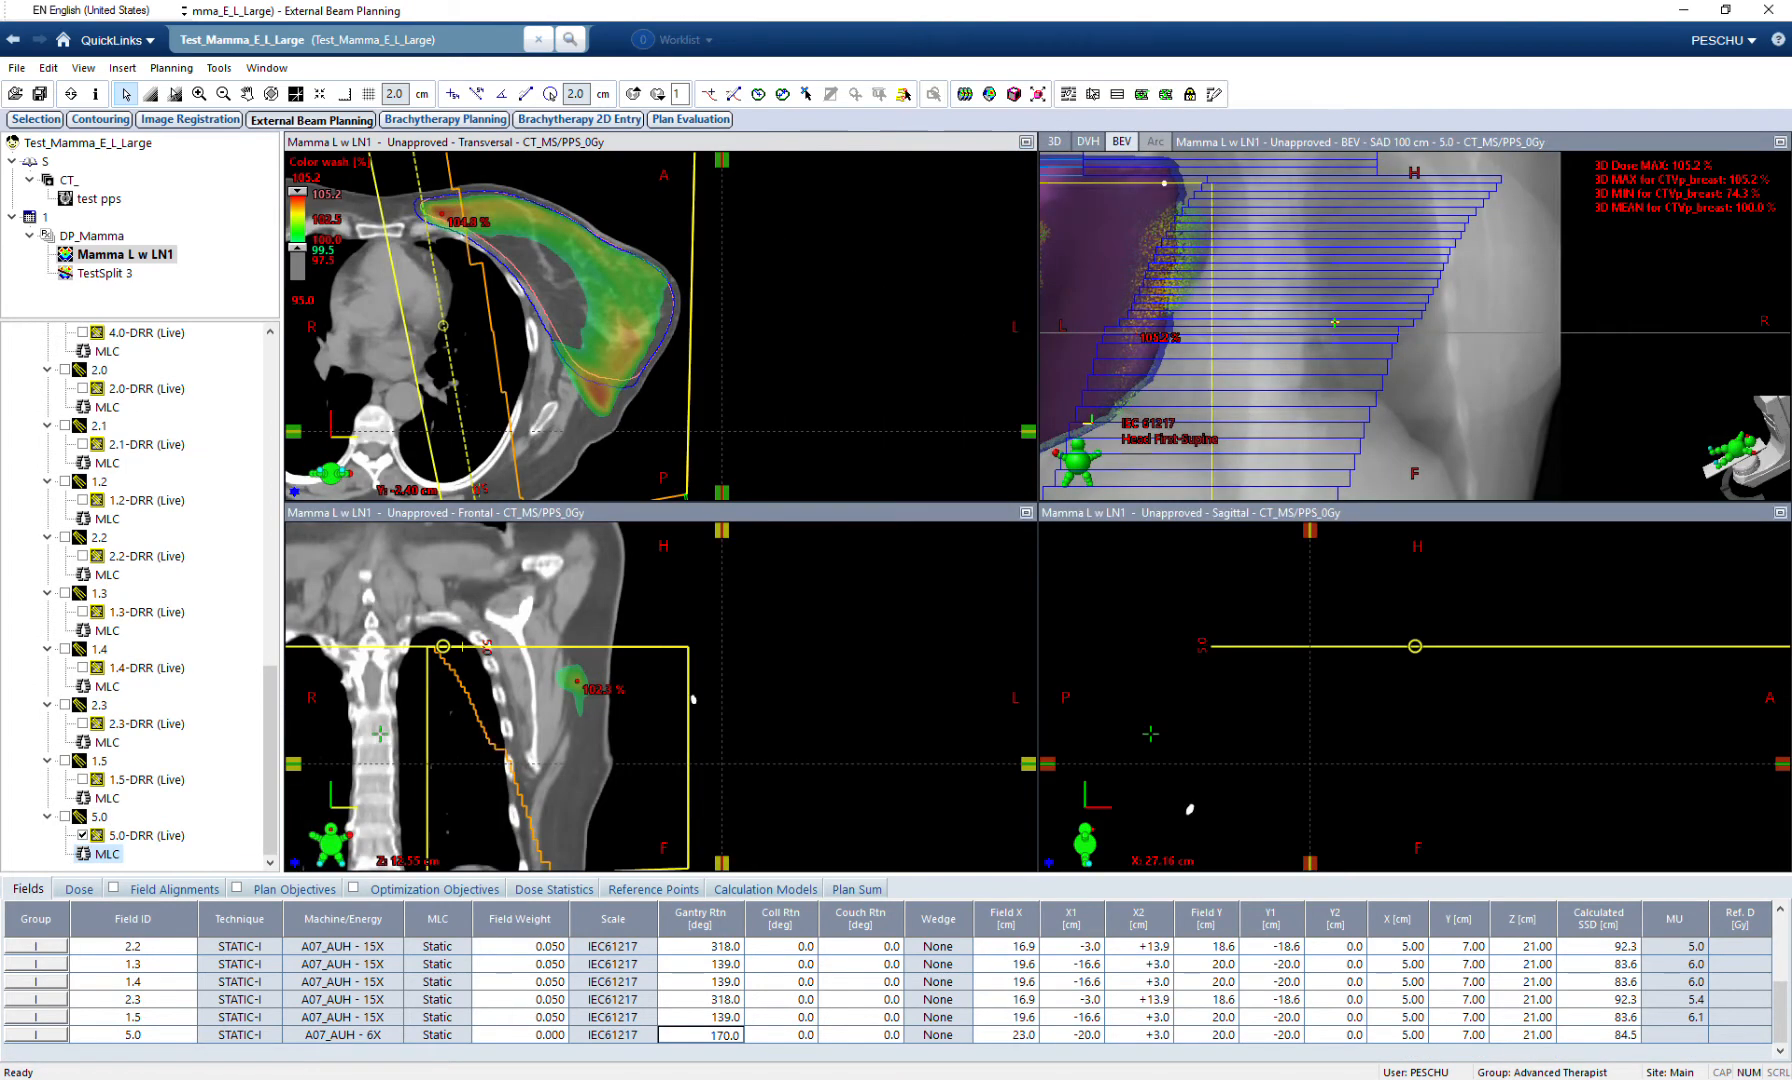
left_click(1780, 142)
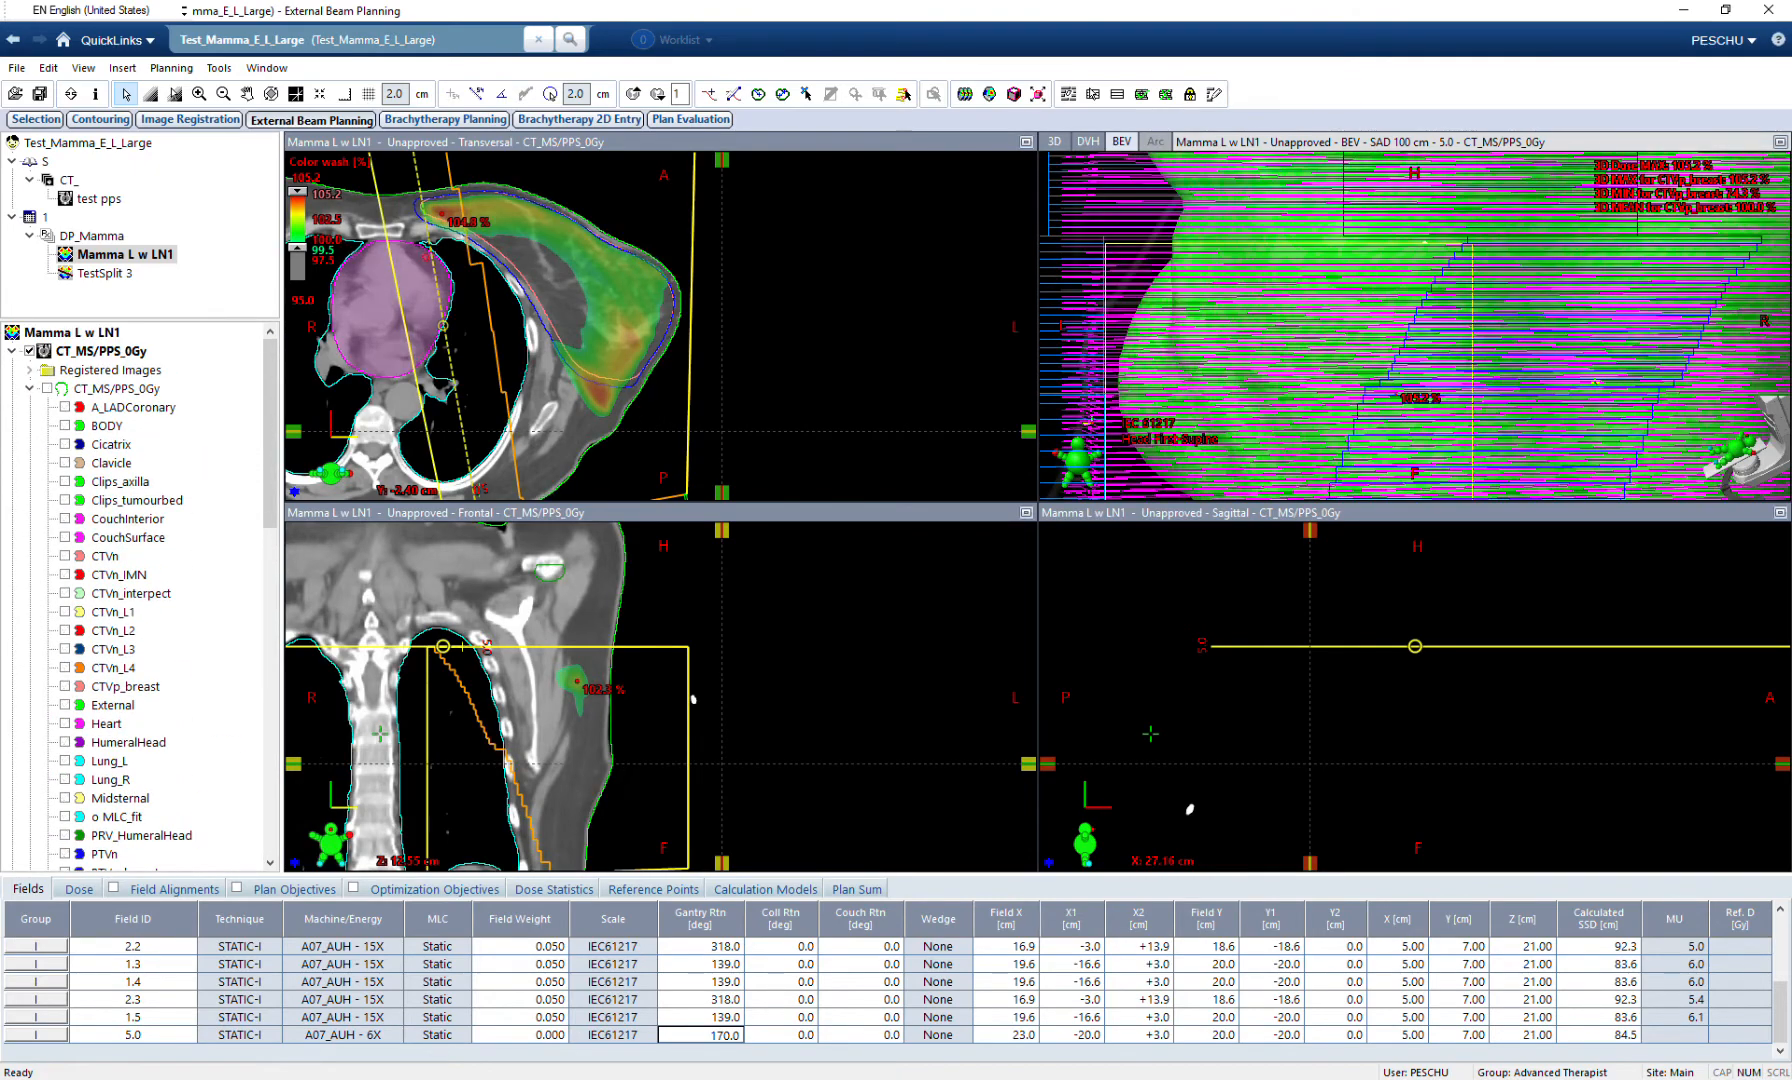
left_click(1780, 142)
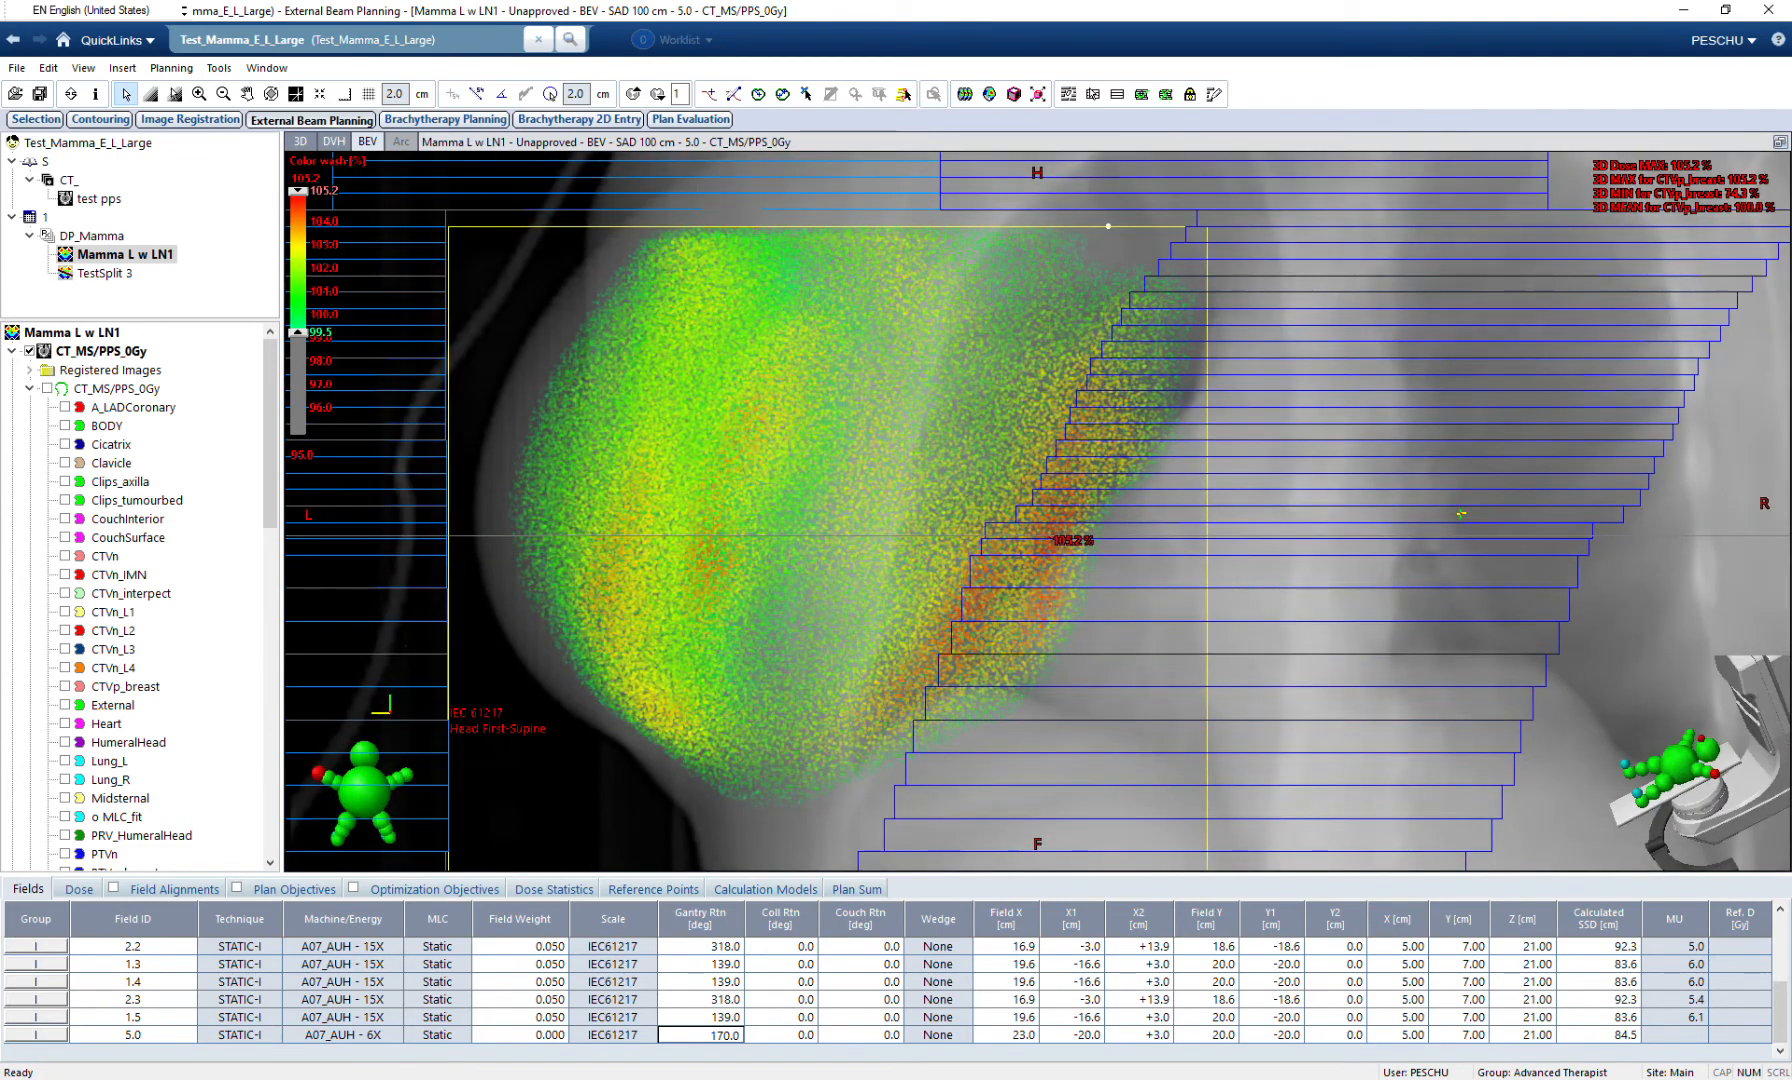
left_click_drag(297, 332, 297, 272)
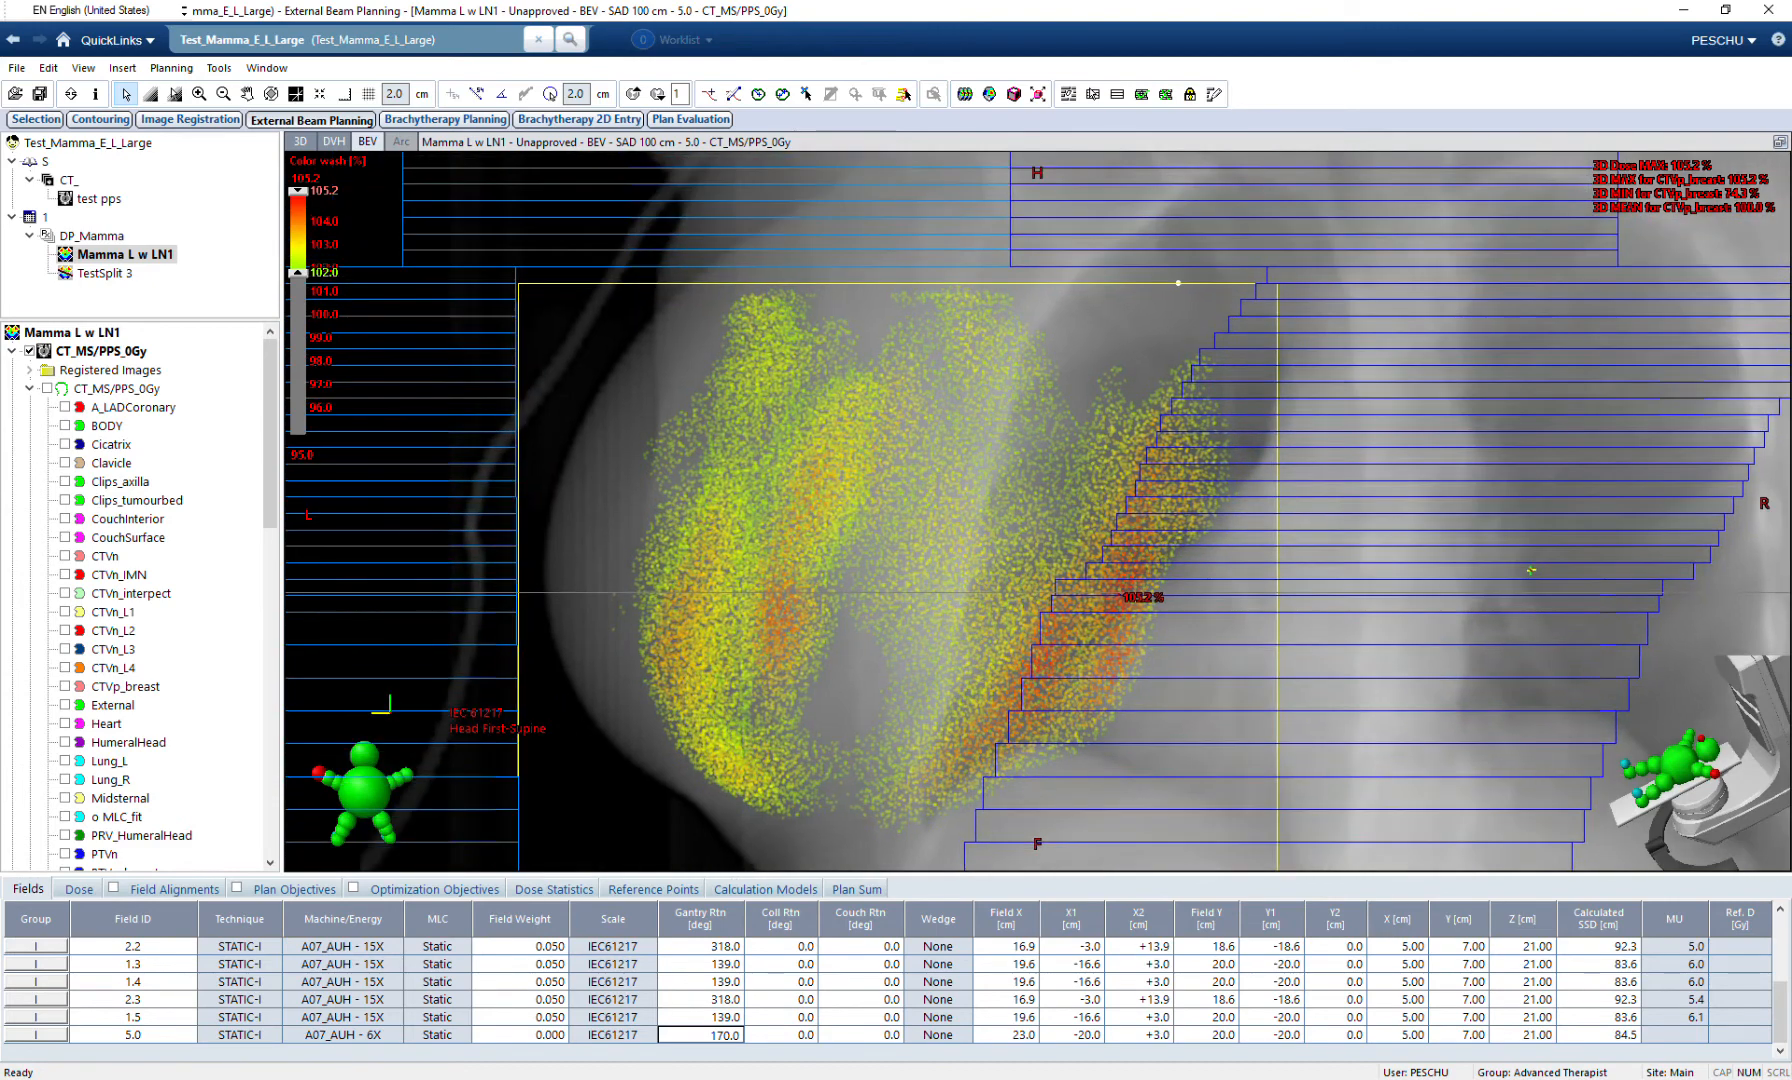
left_click(1779, 142)
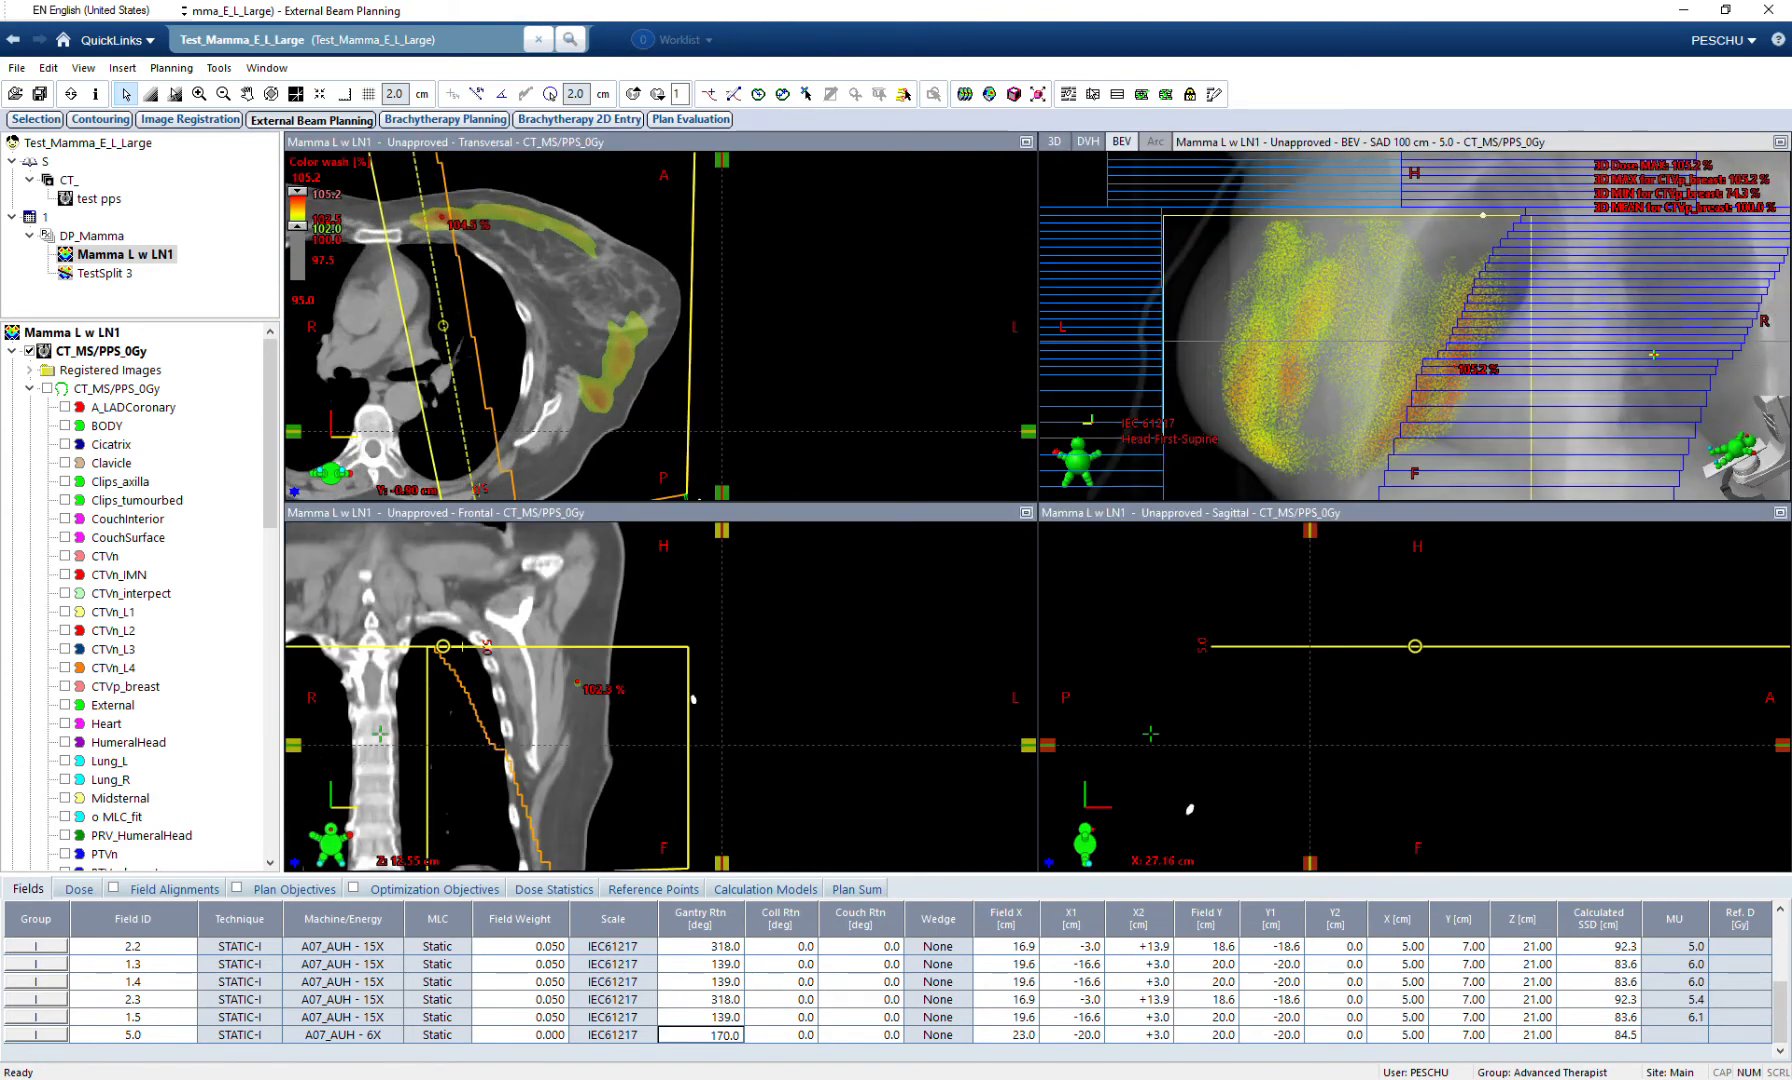
left_click(1779, 142)
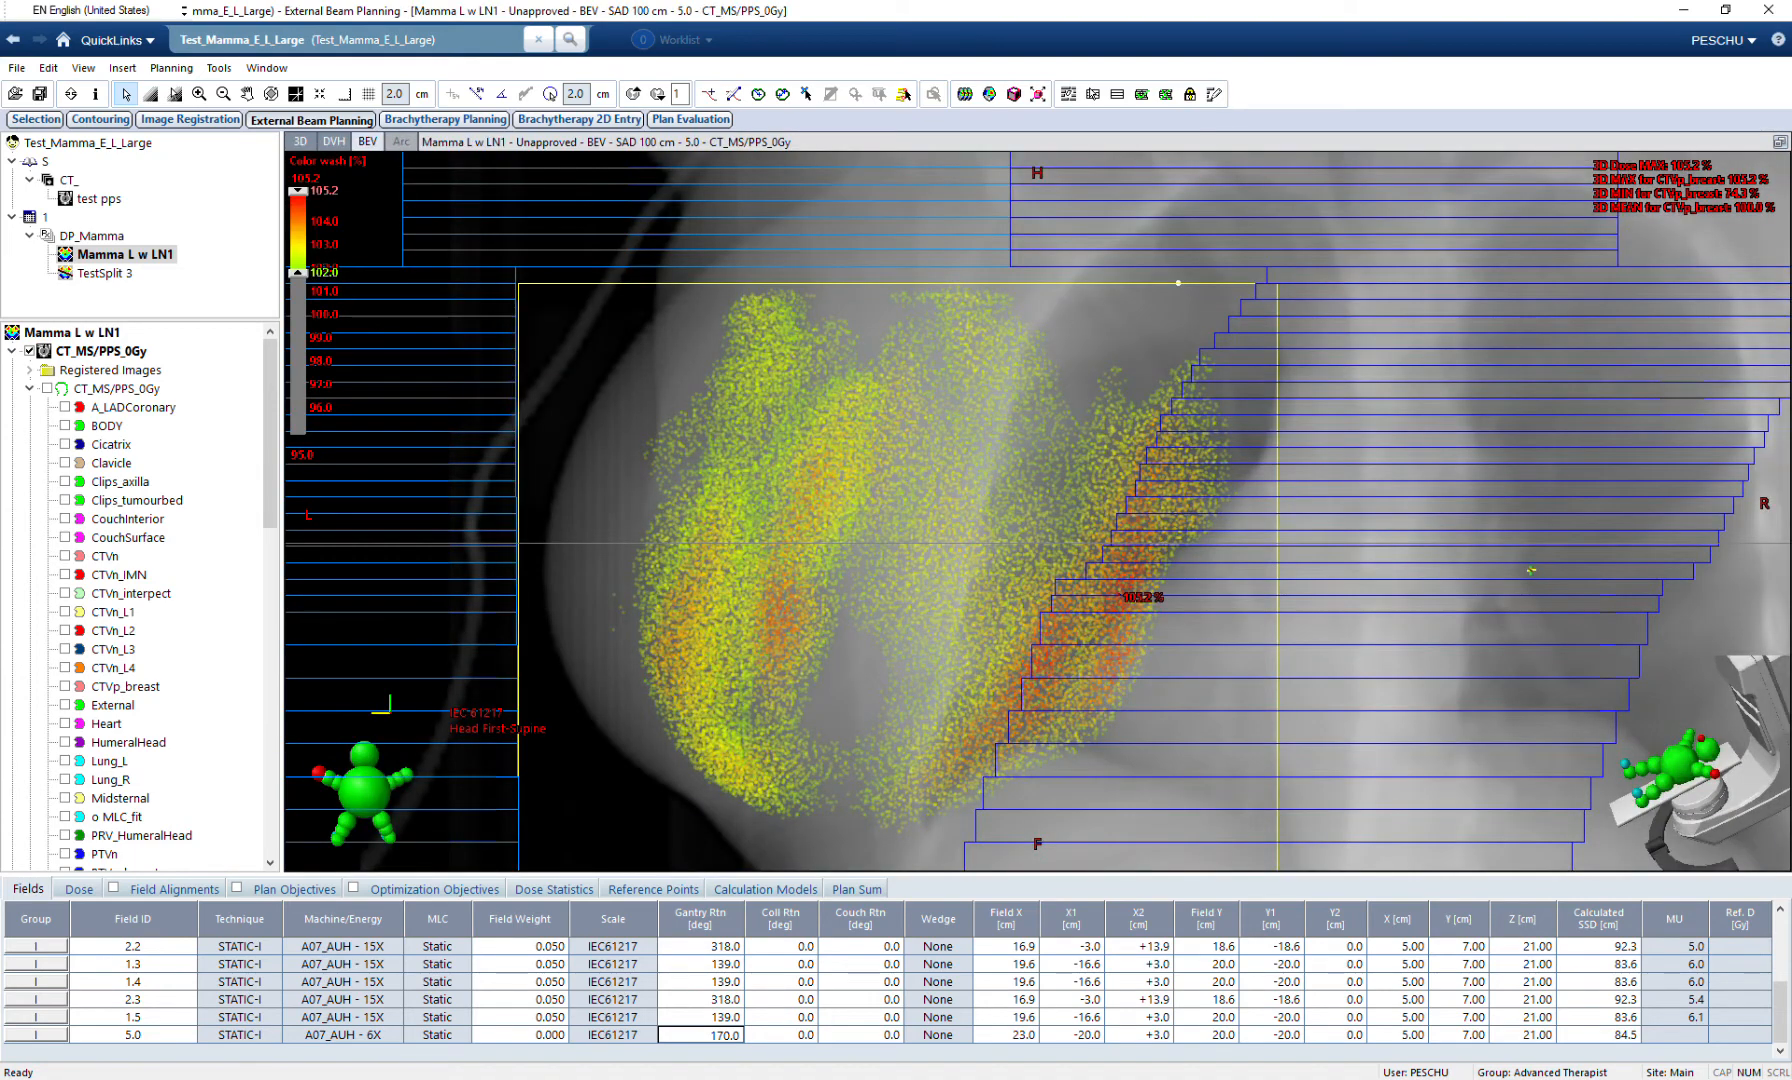
scroll(140, 600, "down", 15)
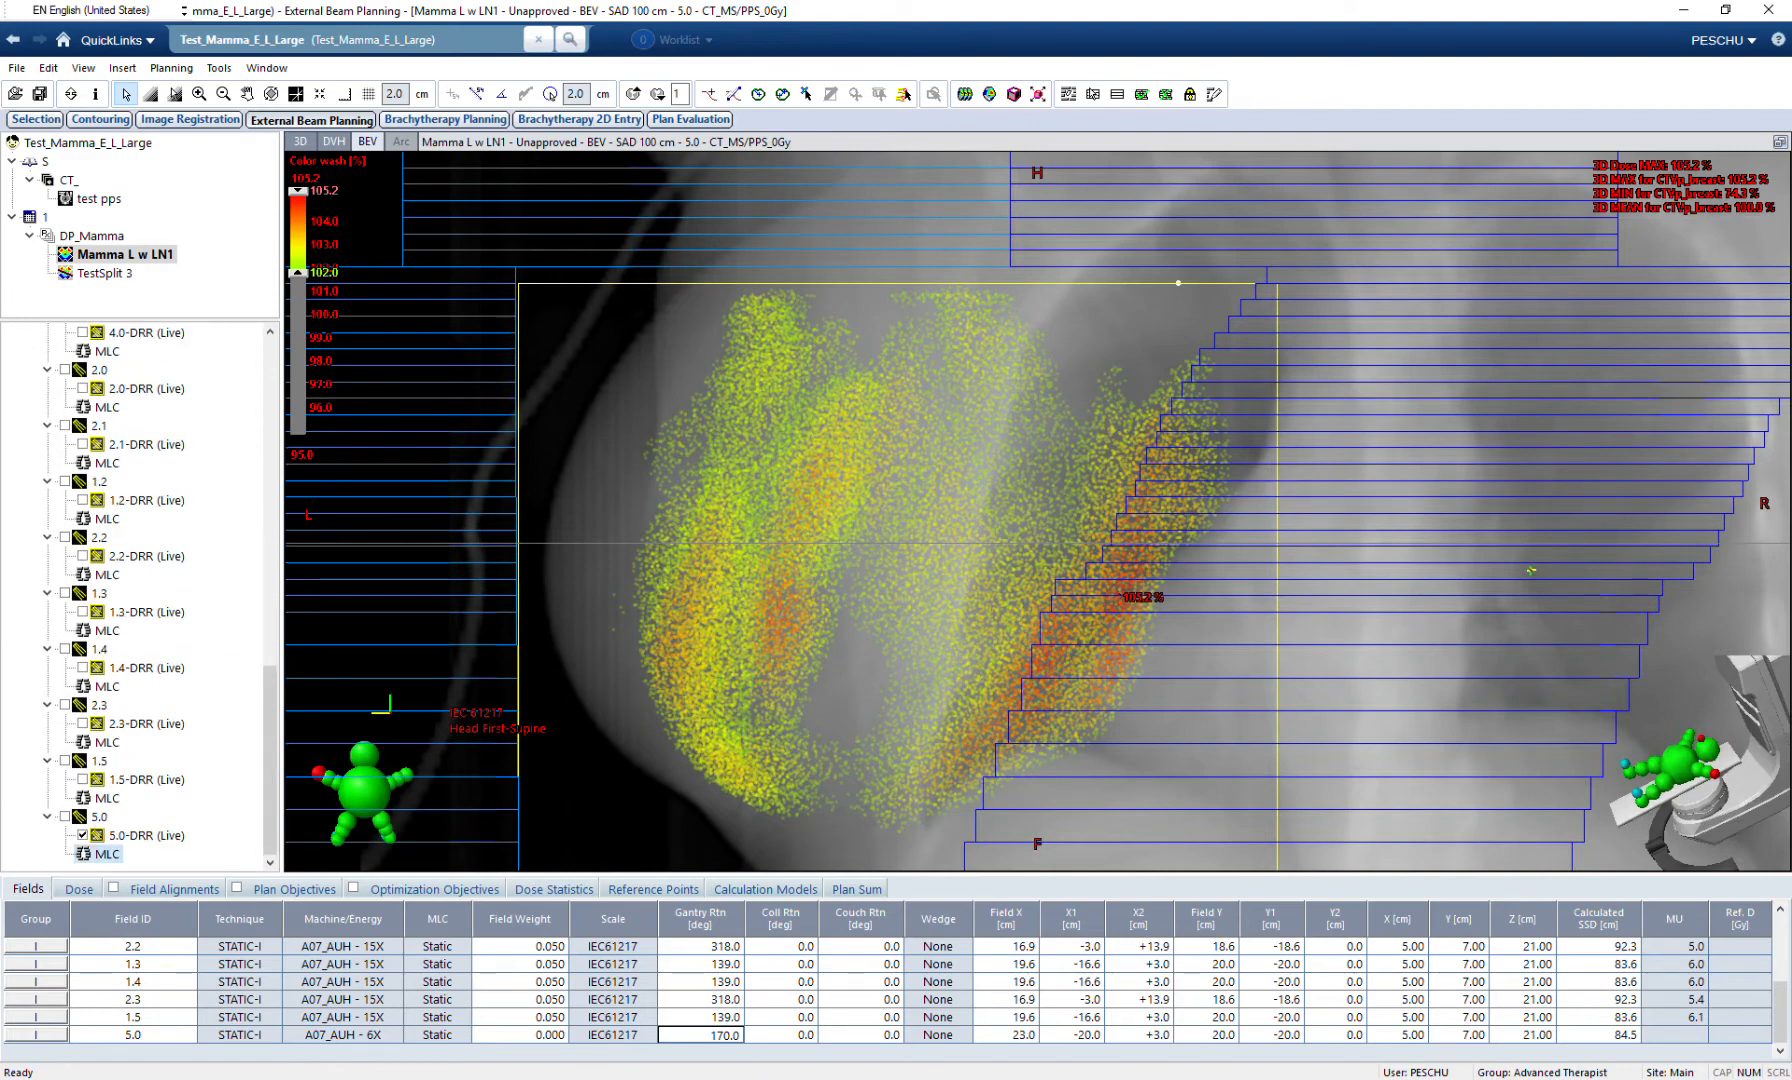
Reshape field 5.0's MLC into a narrow oblique aperture between the high-dose bands, shielding them on both sides.
left_click(1215, 94)
mouse_move(940, 291)
left_mouse_down()
mouse_move(805, 672)
mouse_move(822, 753)
mouse_move(918, 740)
mouse_move(963, 678)
mouse_move(992, 527)
left_mouse_up()
mouse_move(1008, 456)
left_mouse_down()
mouse_move(1036, 370)
mouse_move(1016, 298)
mouse_move(940, 291)
left_mouse_up()
left_click(185, 257)
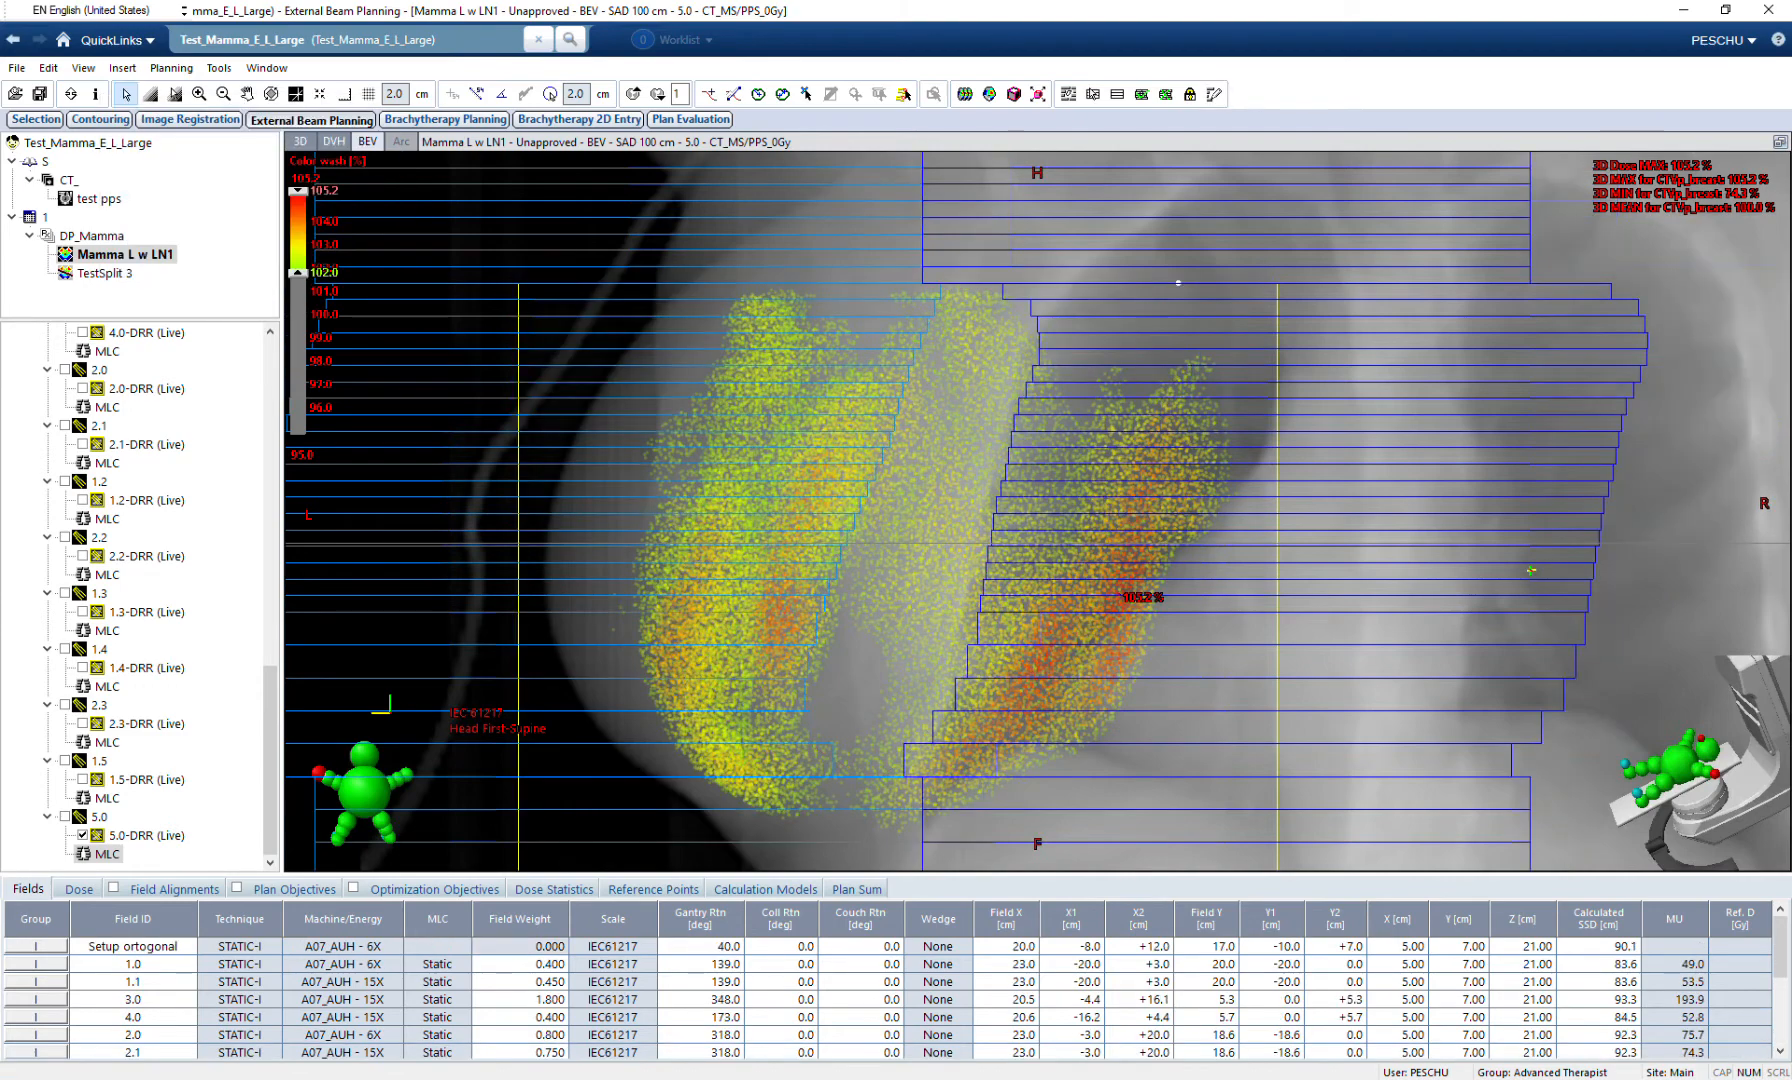
Show field 5.0's outline and close its jaws around the MLC opening to about X1 -12.0, X2 -1.5 and Y1 -15.3 cm.
scroll(1038, 512, "down", 2)
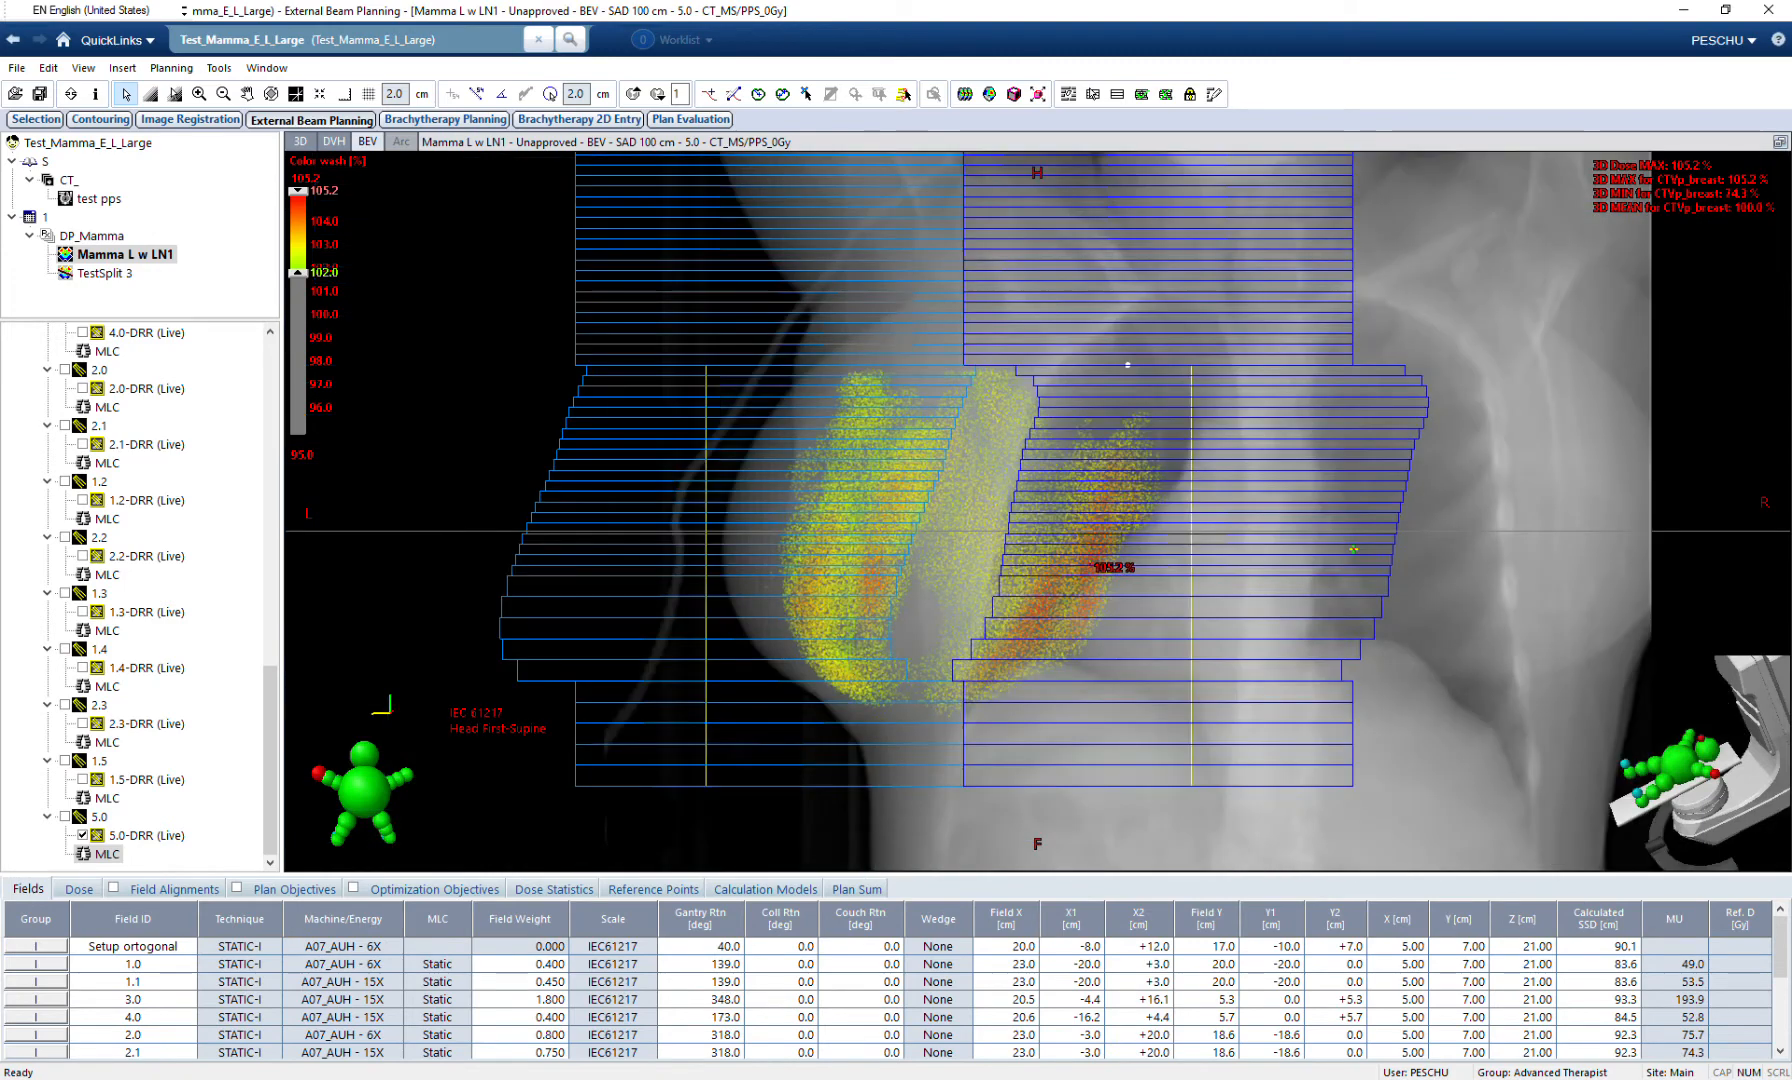
left_click(65, 817)
left_click_drag(948, 786, 948, 686)
left_click_drag(1191, 525, 1097, 525)
left_click_drag(706, 525, 875, 525)
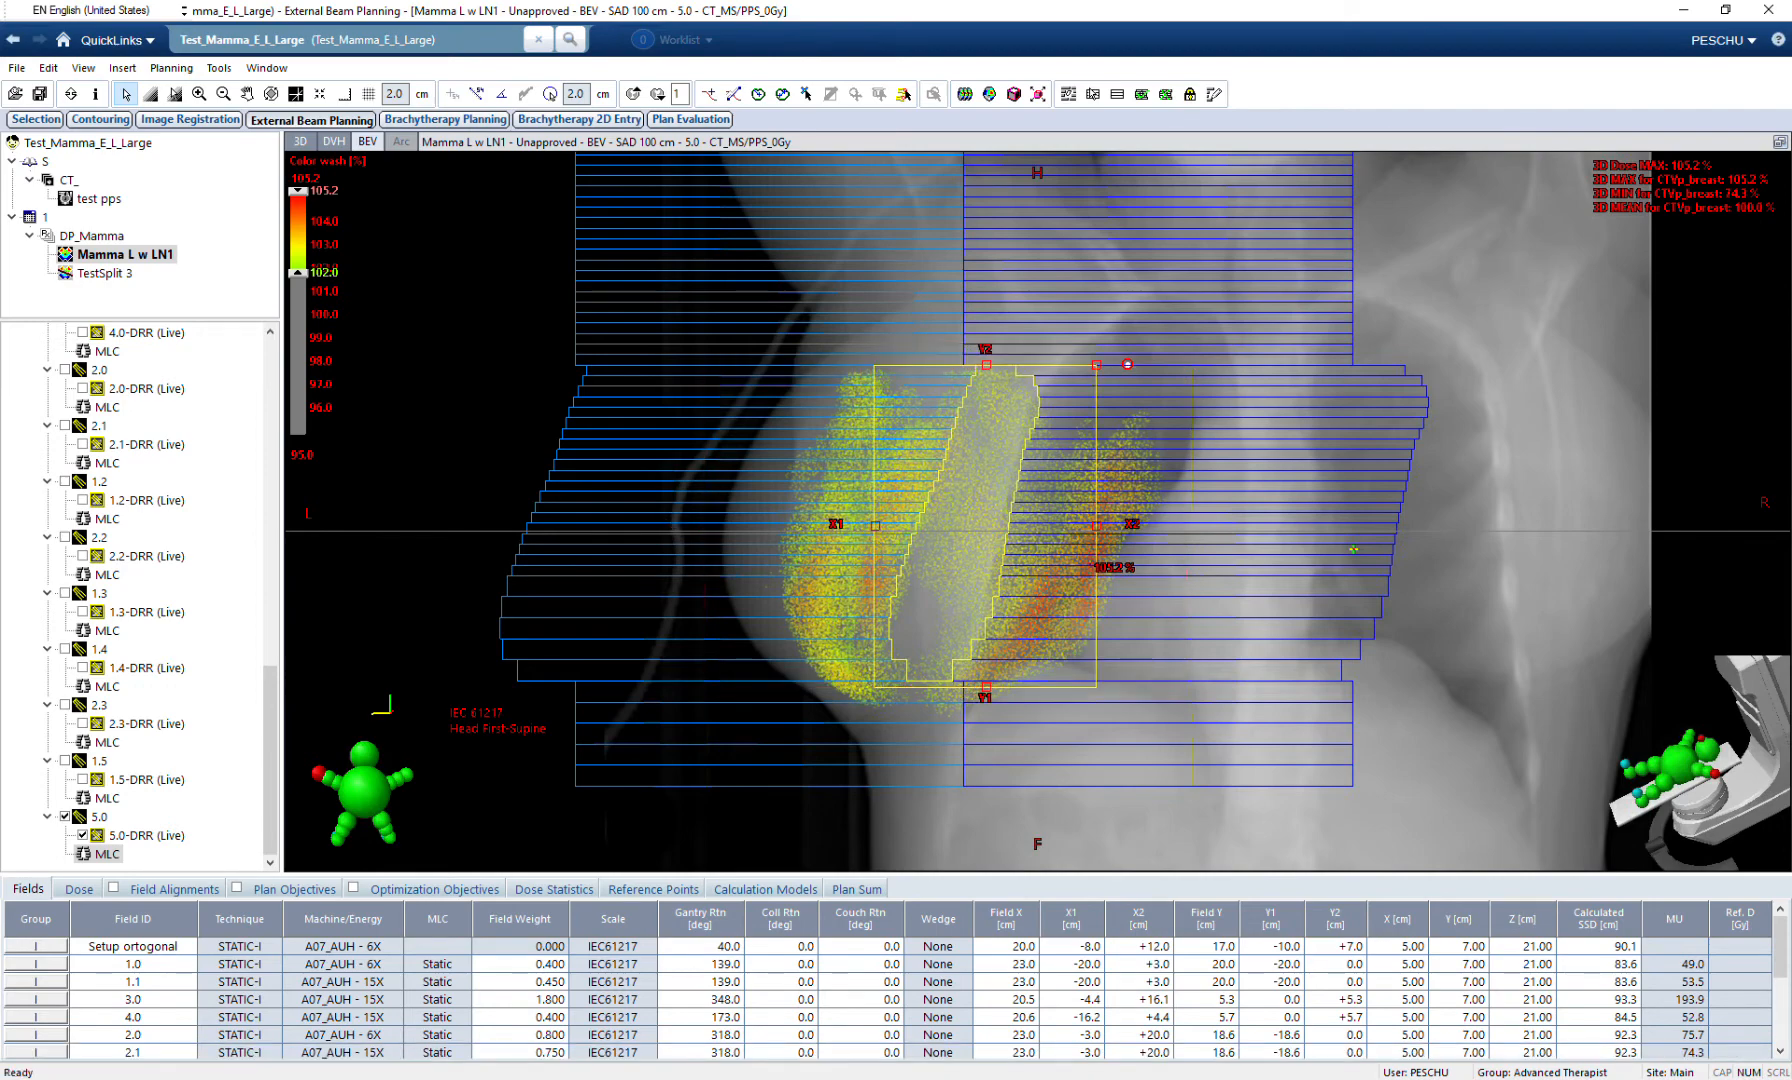
Restore the four-view layout and examine how field 5.0's opening lies relative to the 95% dose through the transversal slices.
left_click(1780, 141)
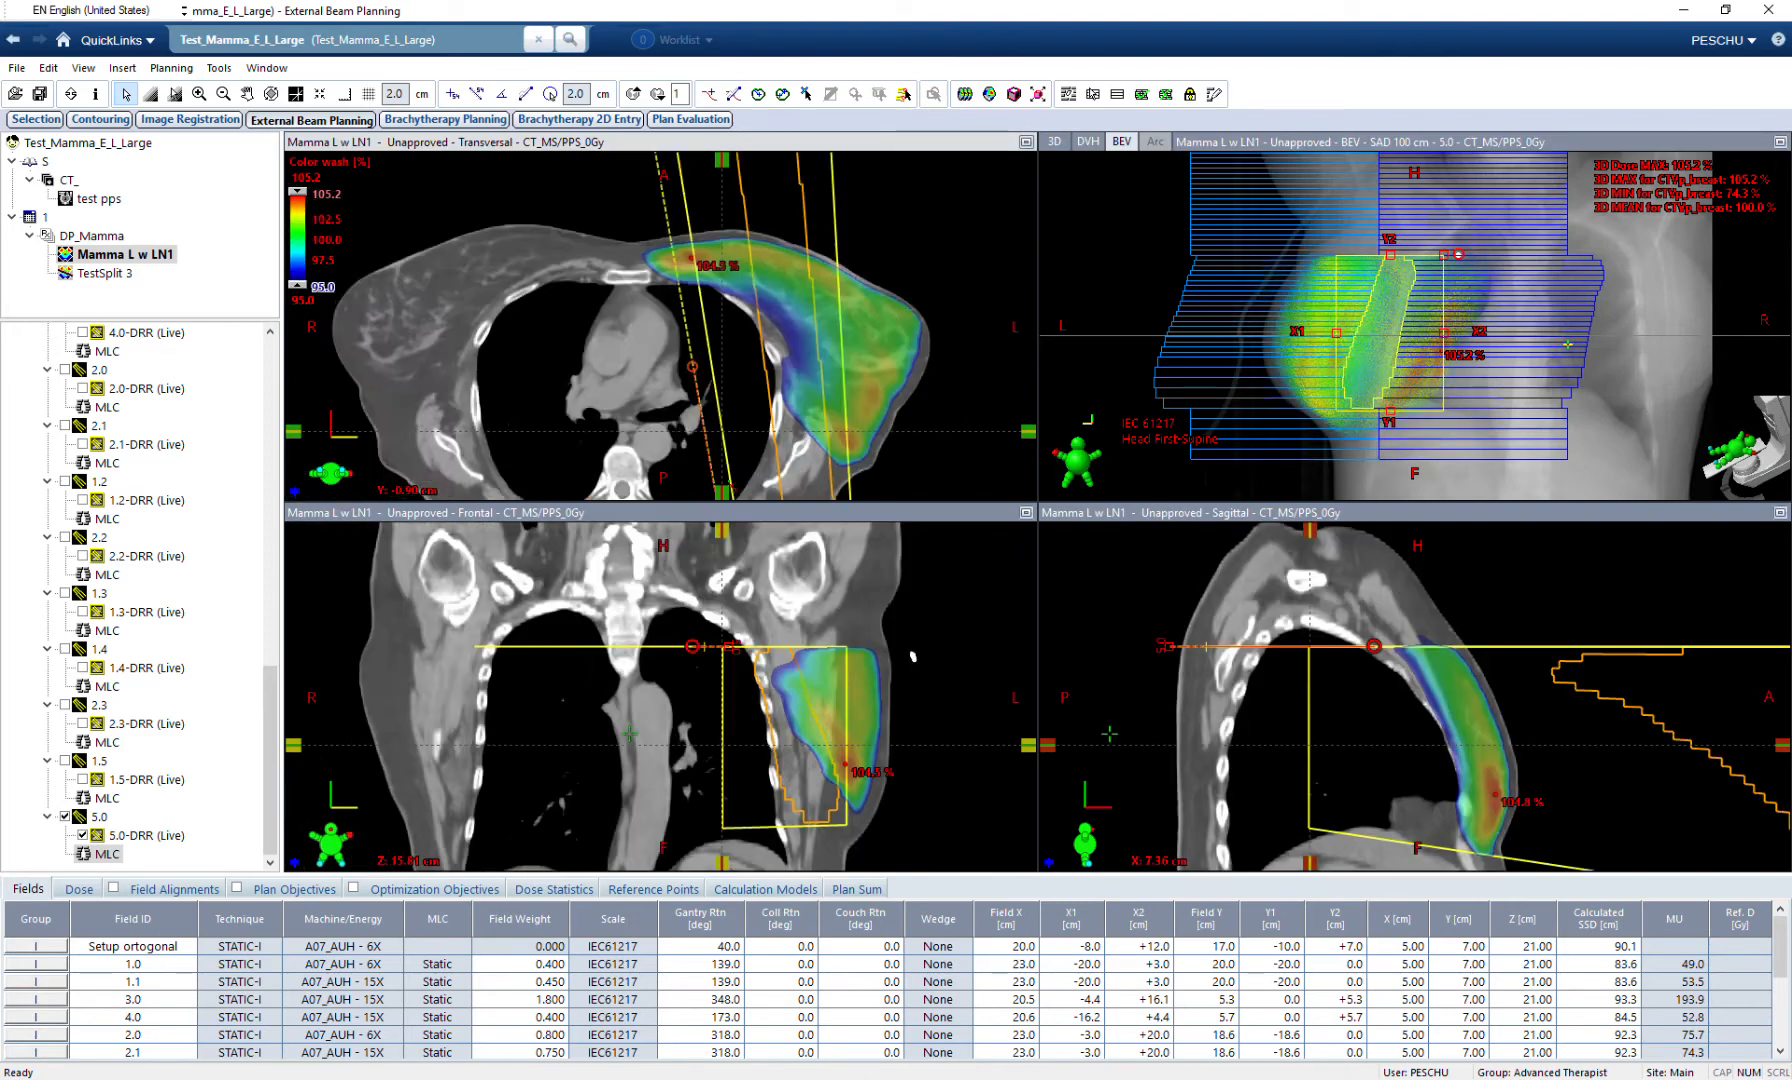
scroll(661, 326, "up", 3, "ctrl")
scroll(661, 326, "down", 5)
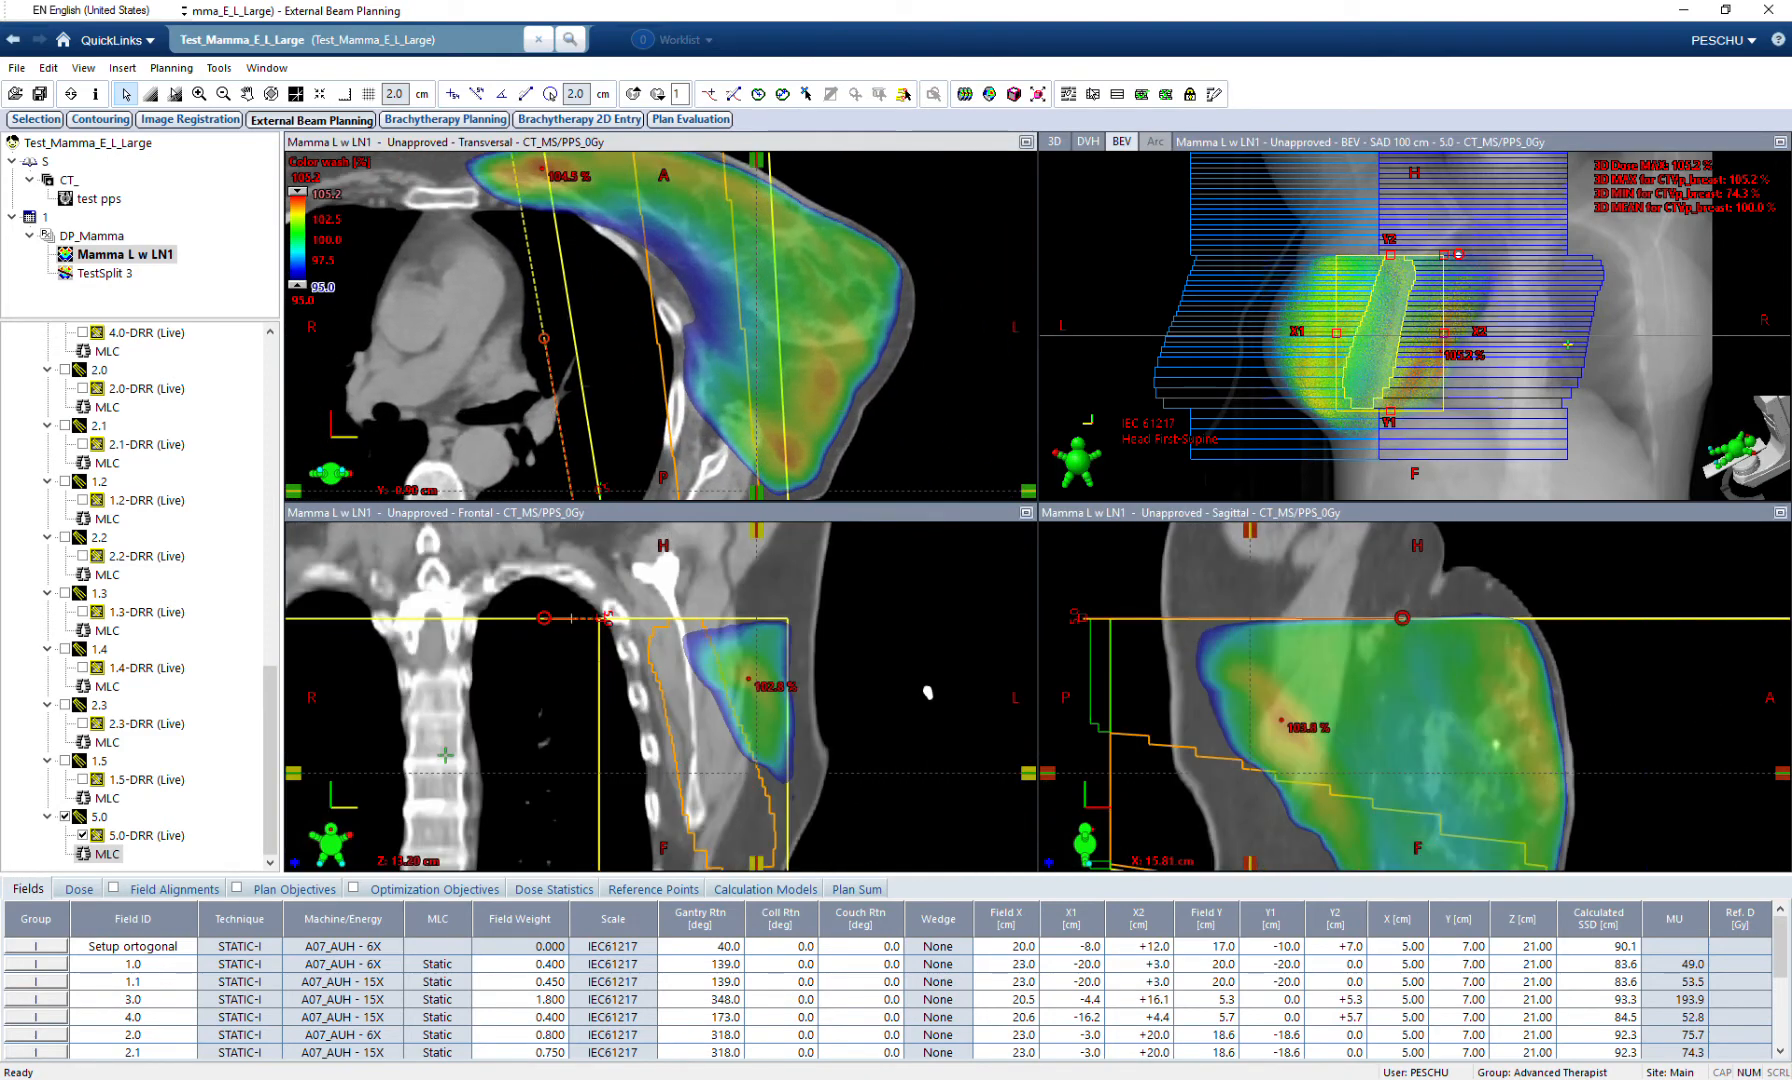
scroll(661, 326, "down", 1, "ctrl")
scroll(661, 326, "up", 7)
scroll(661, 326, "down", 7)
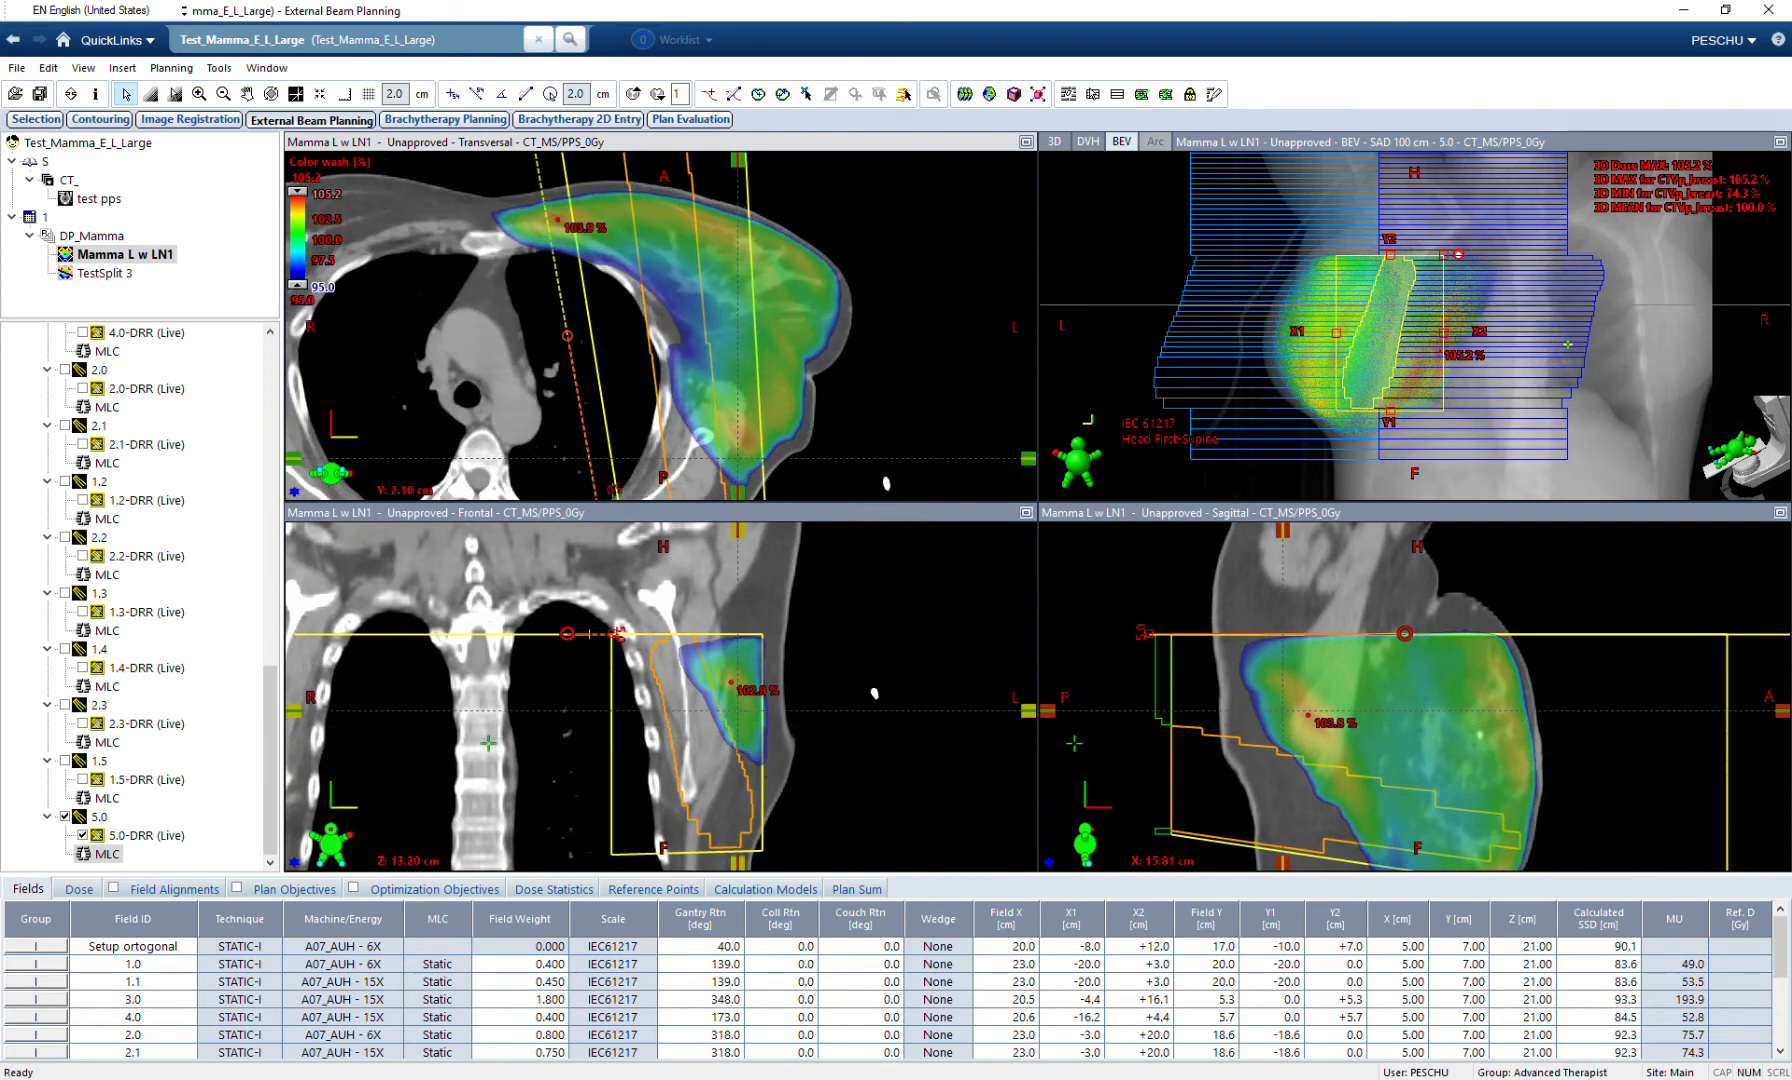
scroll(661, 326, "down", 8)
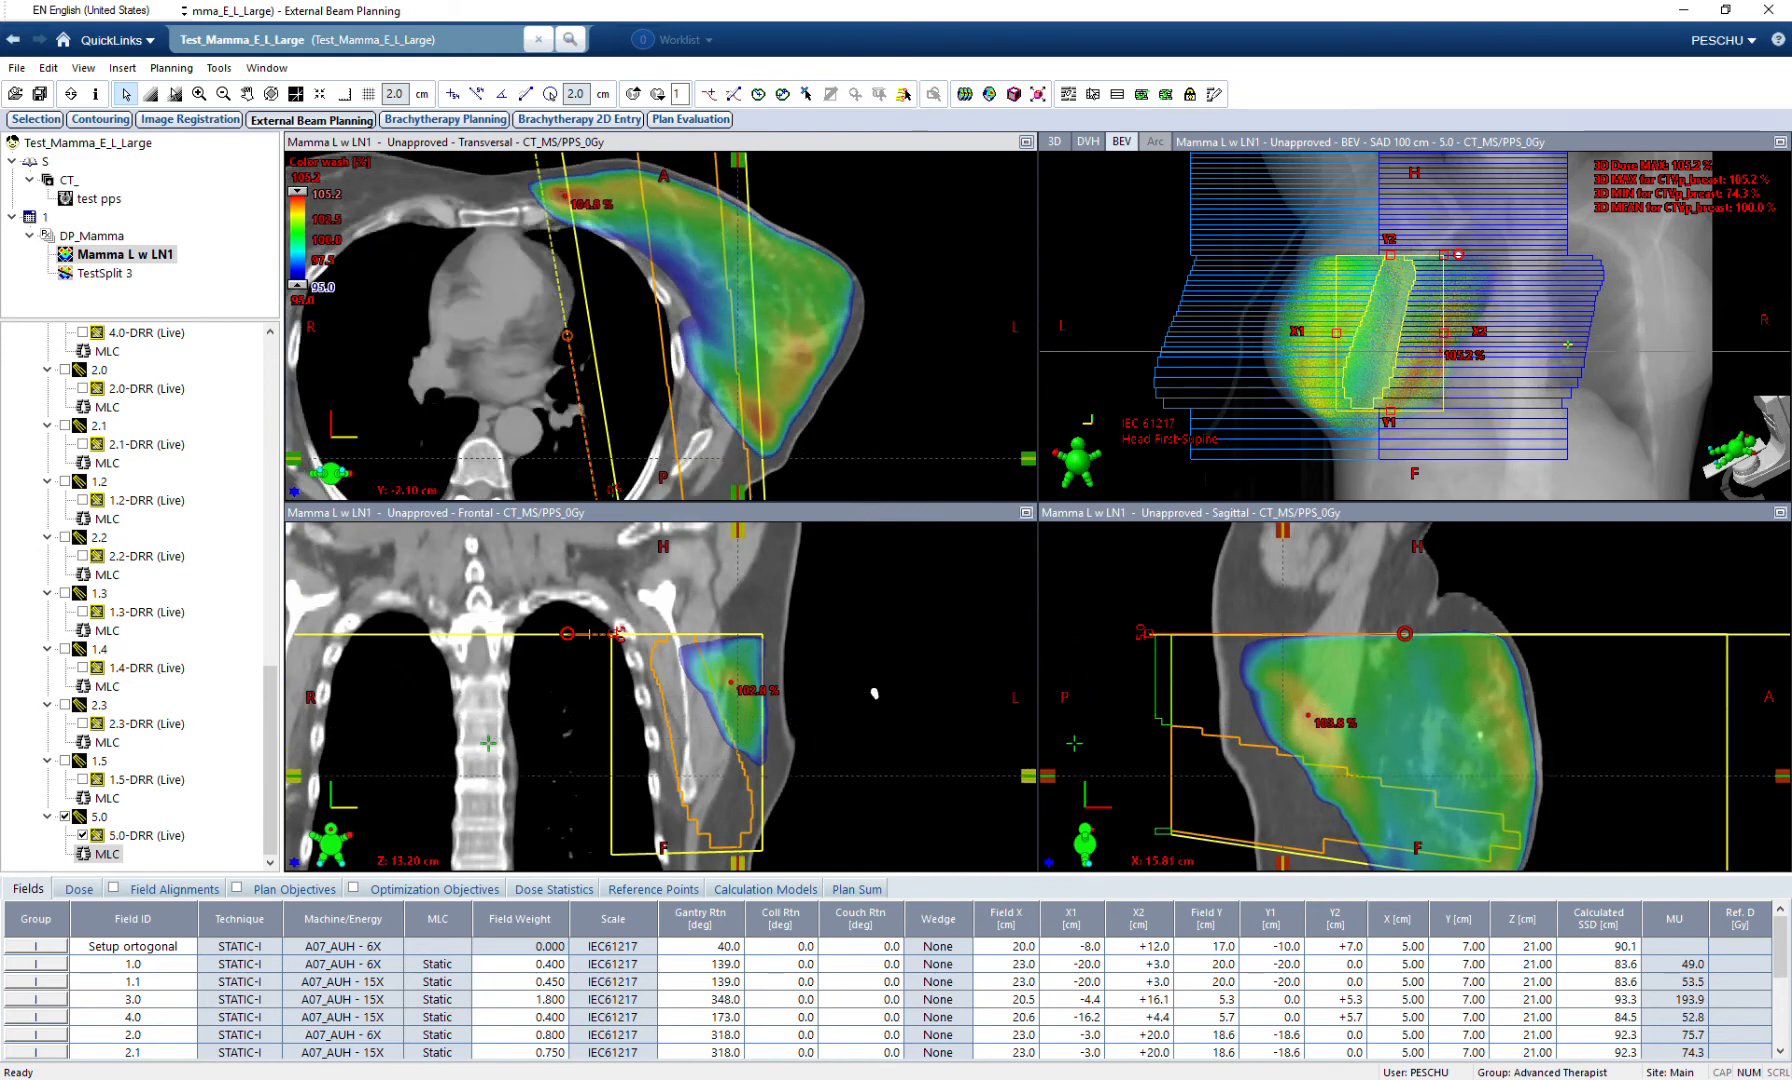
Narrow field 5.0's aperture by shifting the leaves of both MLC banks inward, checking the leaf edges against the dose in the transversal slices.
scroll(1415, 326, "up", 2, "ctrl")
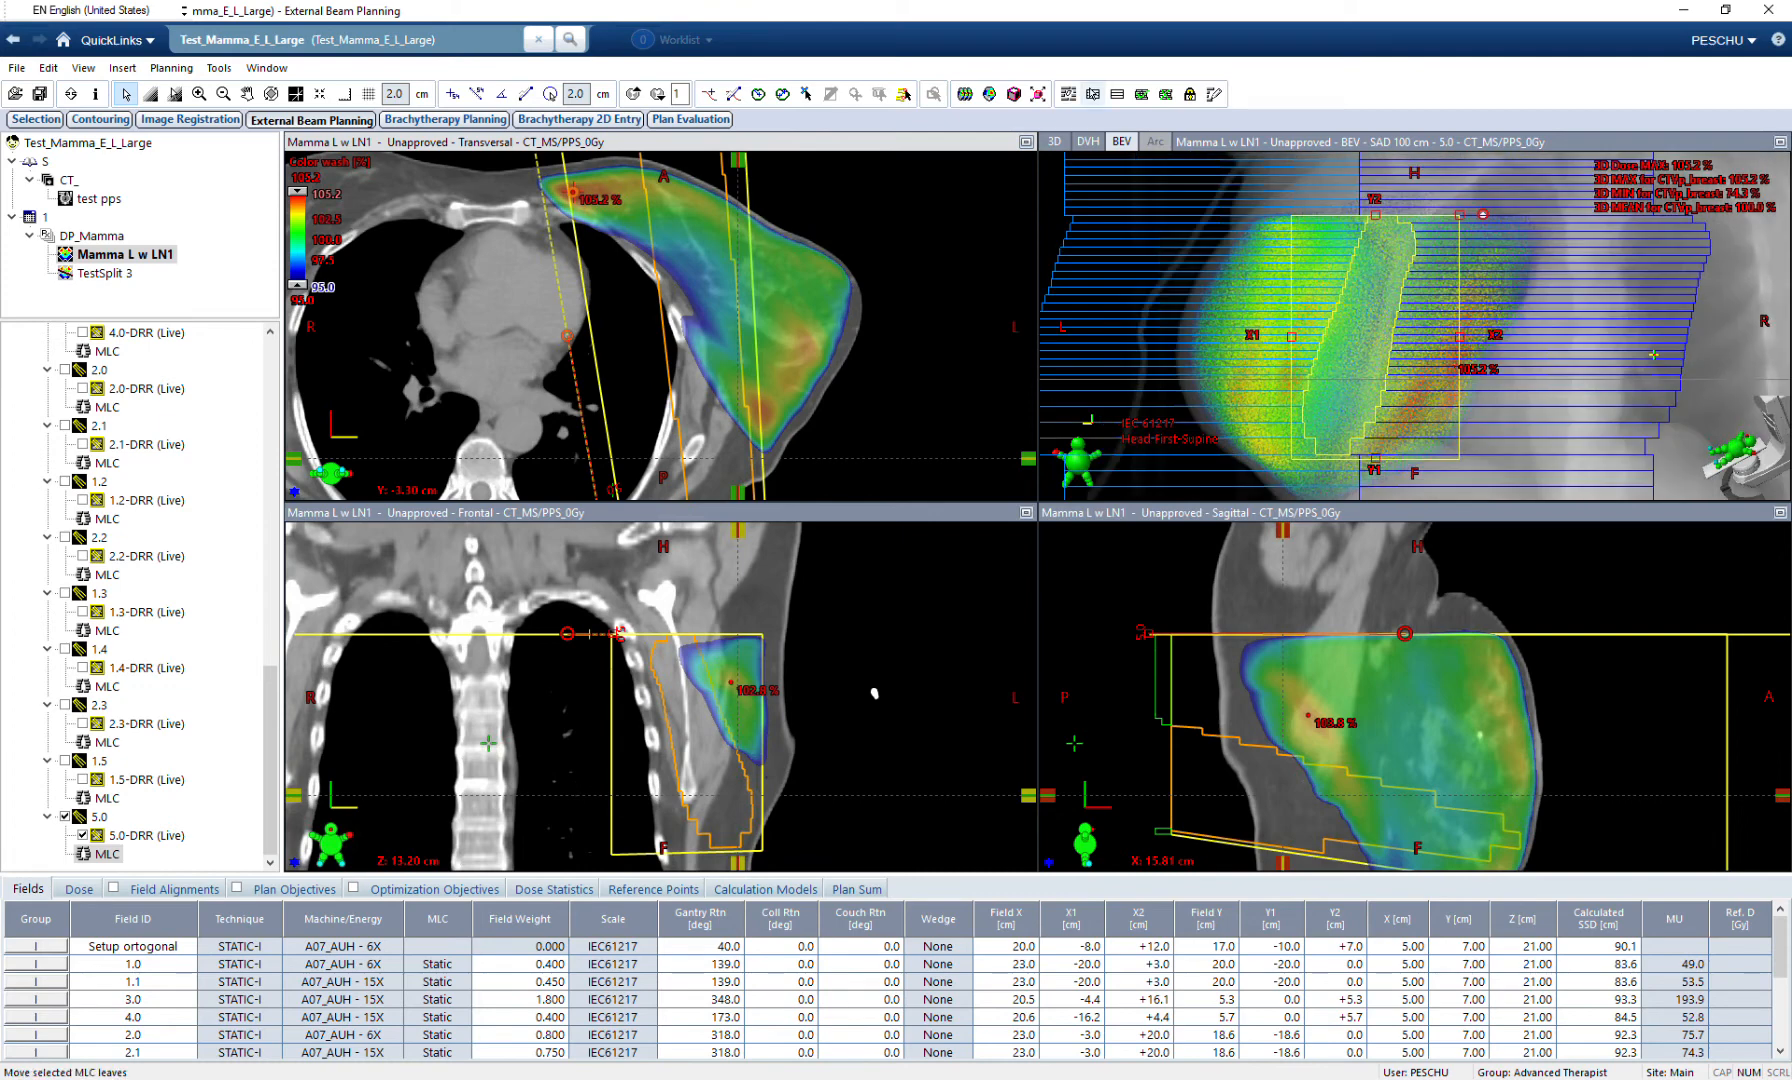
left_click(1093, 94)
left_click(1560, 227)
left_click(1560, 414, "shift")
key("Left")
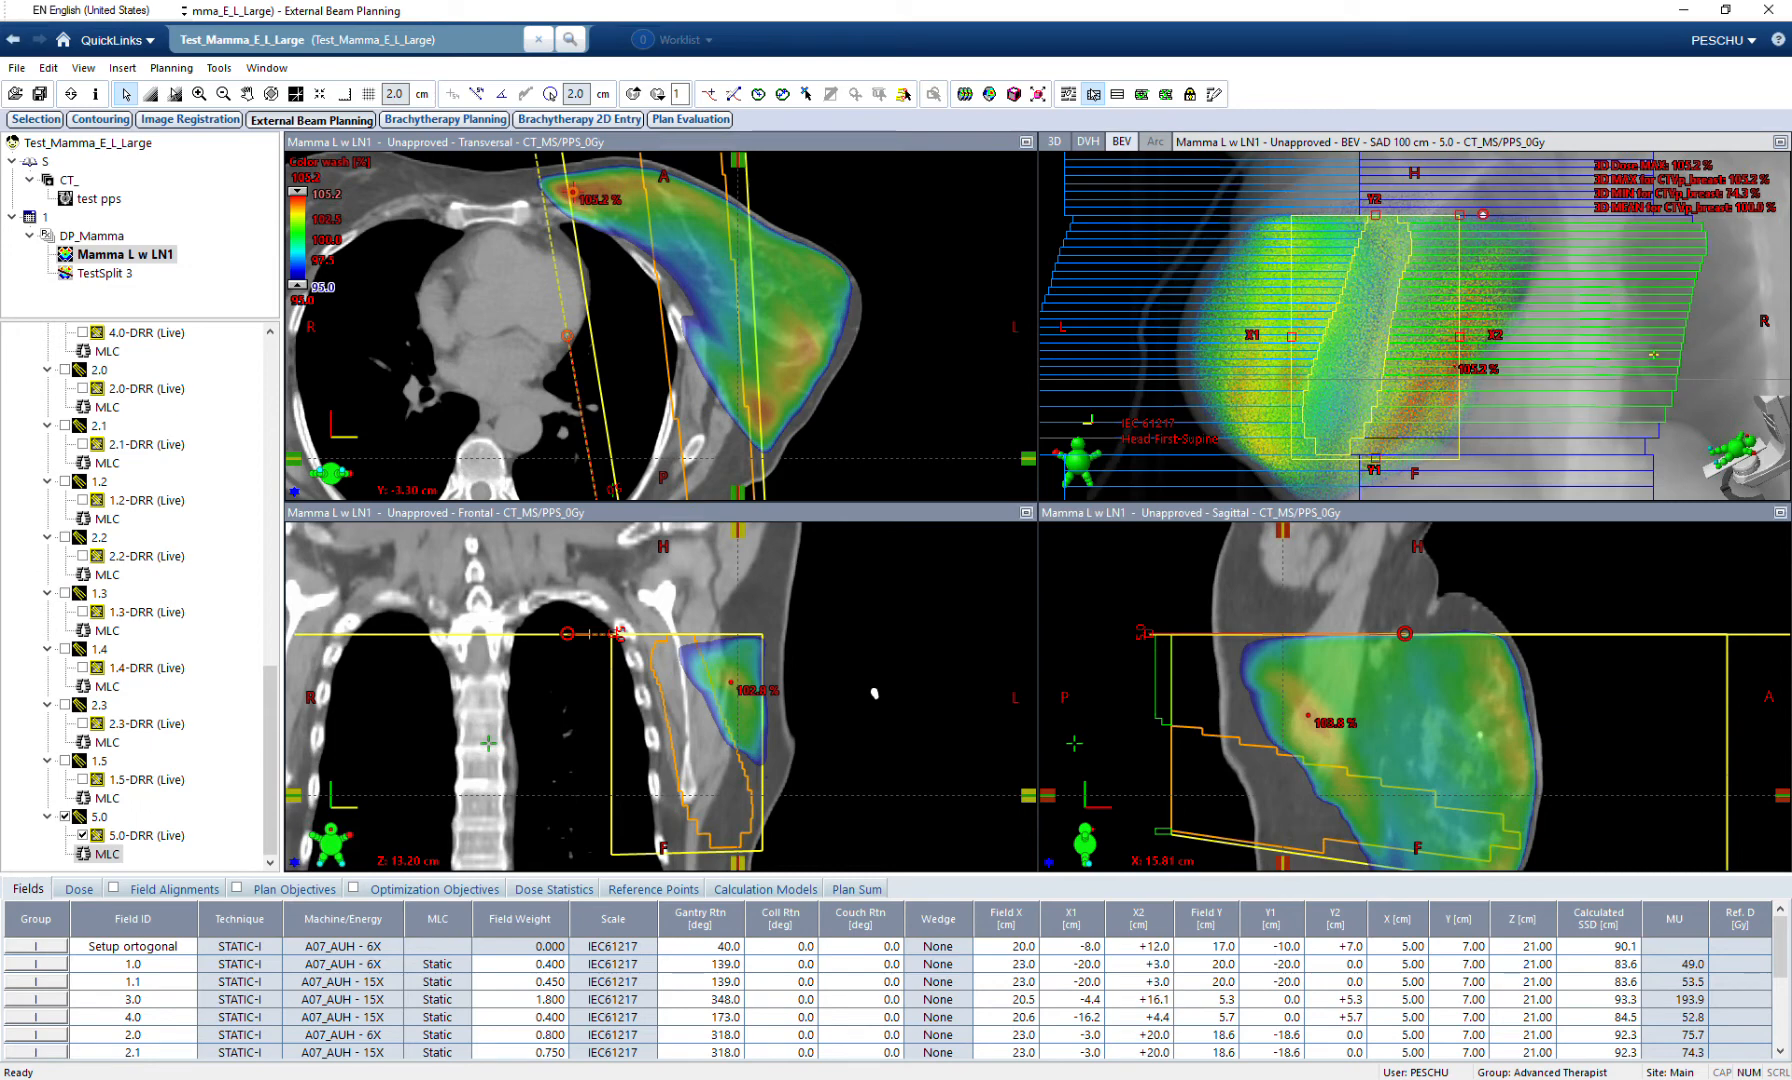
key("shift+Up")
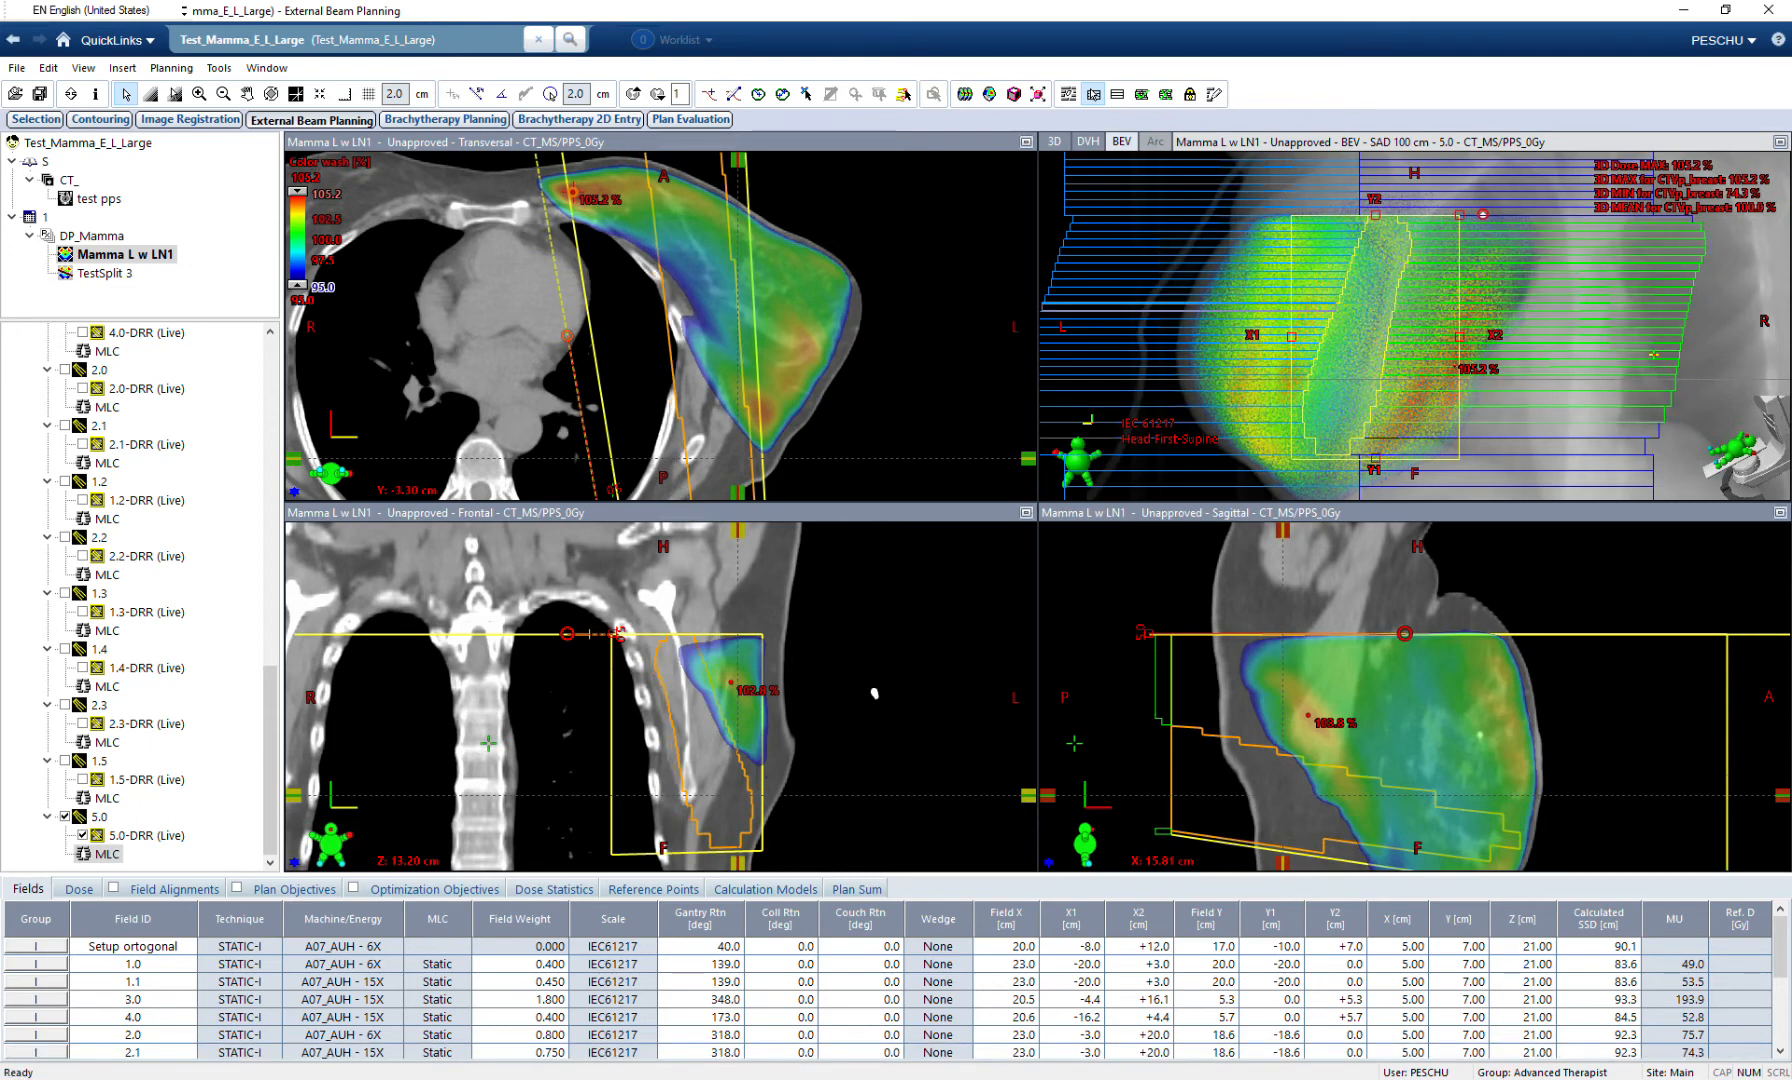
key("Escape")
left_click(1220, 430, "shift")
key("Right")
key("Right")
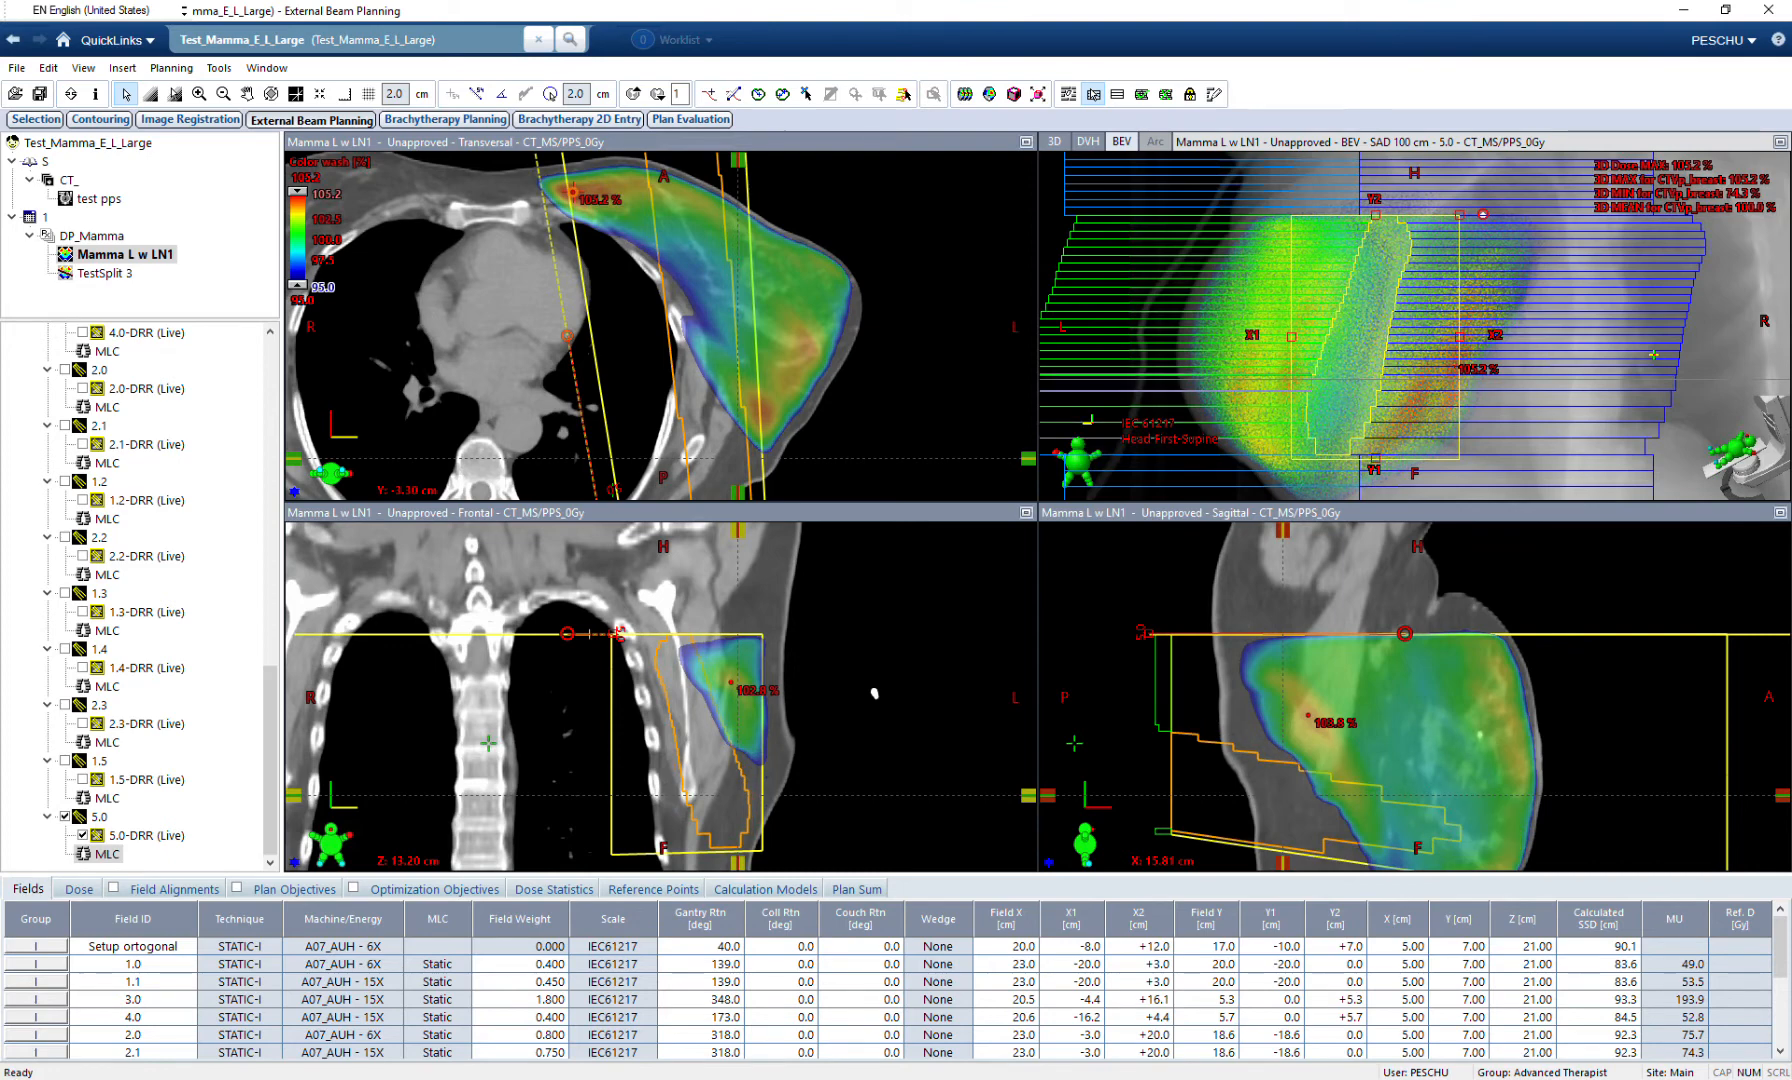
key("Right")
scroll(661, 326, "up", 3)
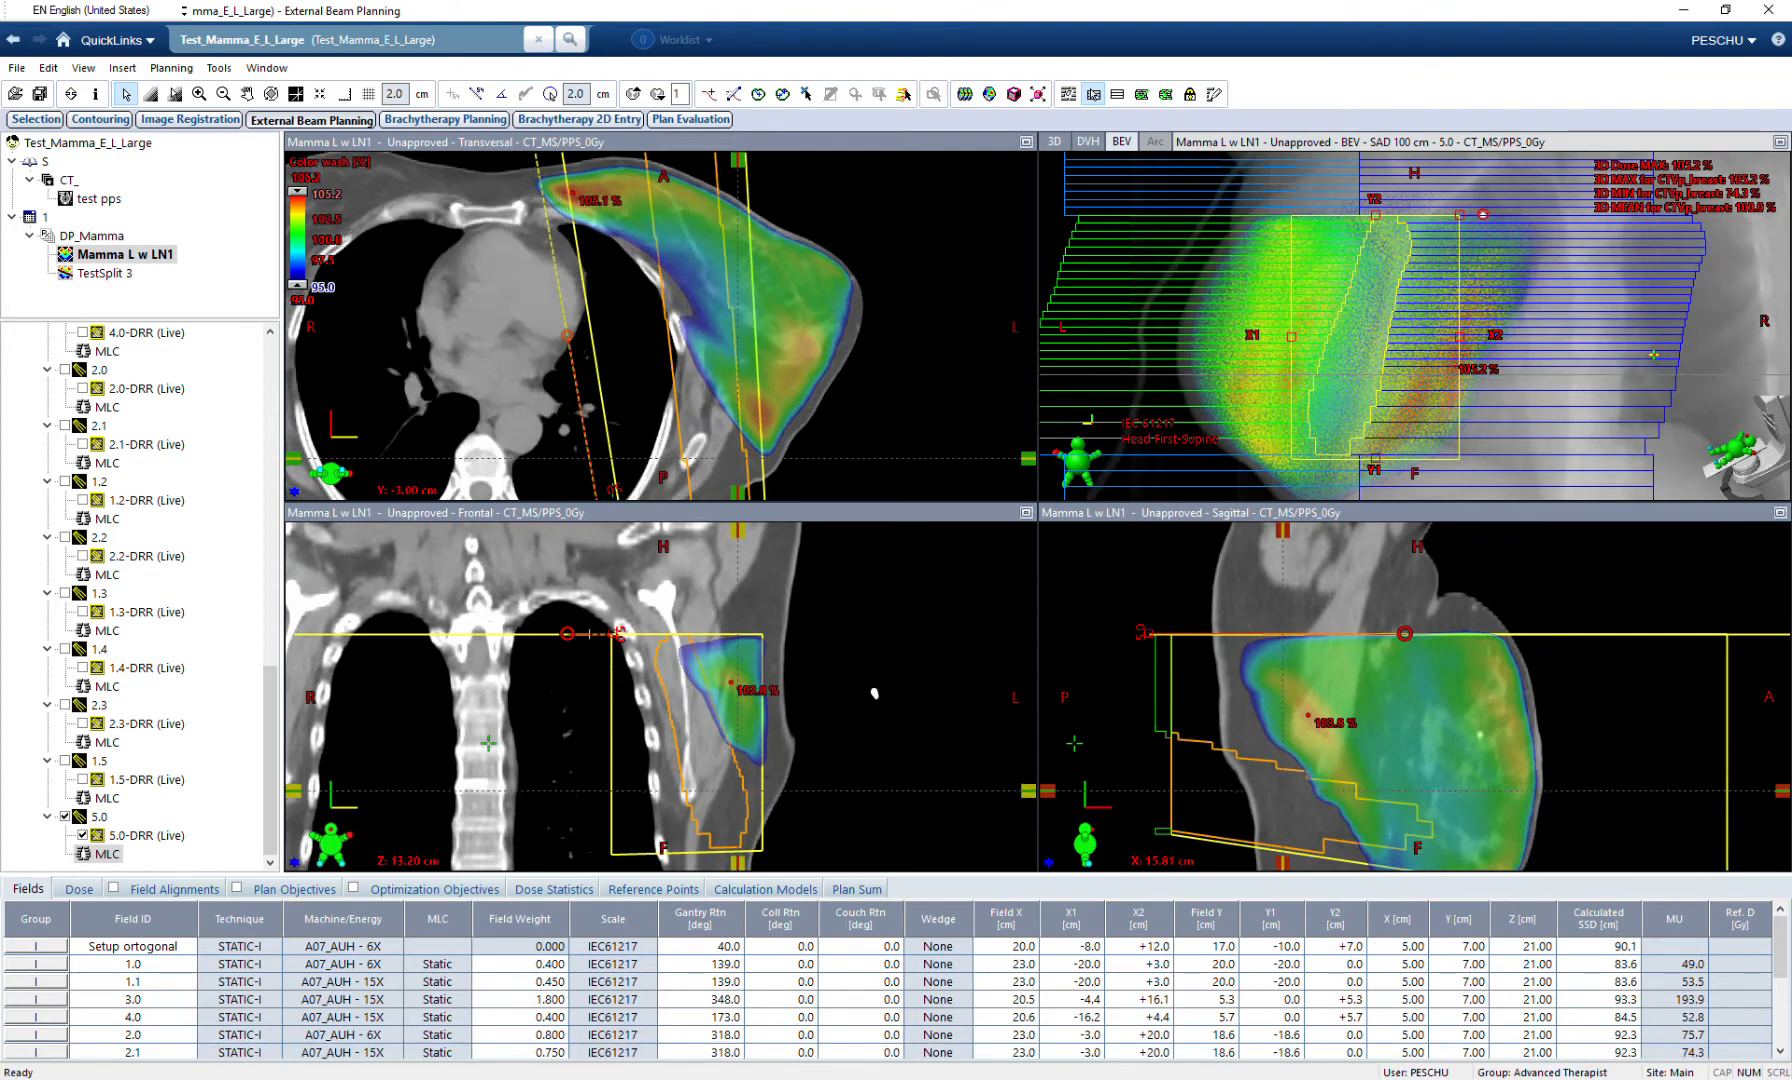
scroll(661, 326, "down", 4)
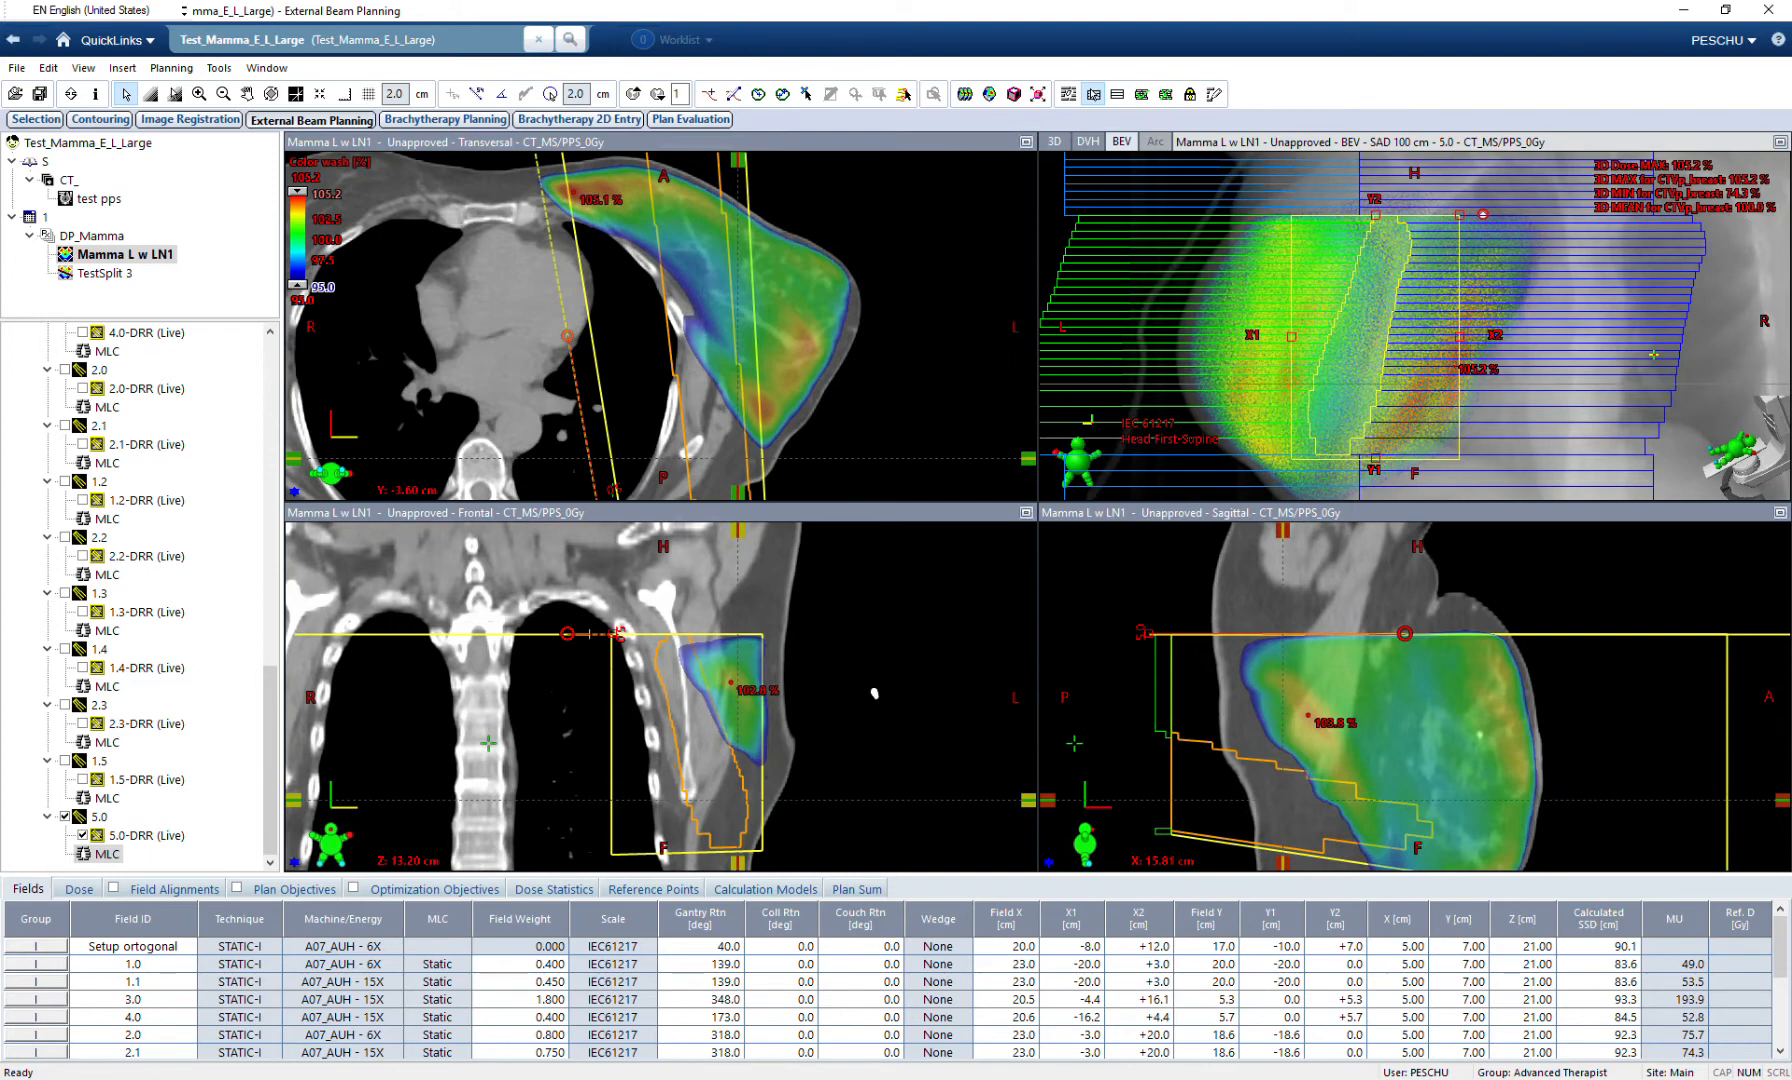
scroll(661, 326, "down", 1)
scroll(661, 326, "up", 5)
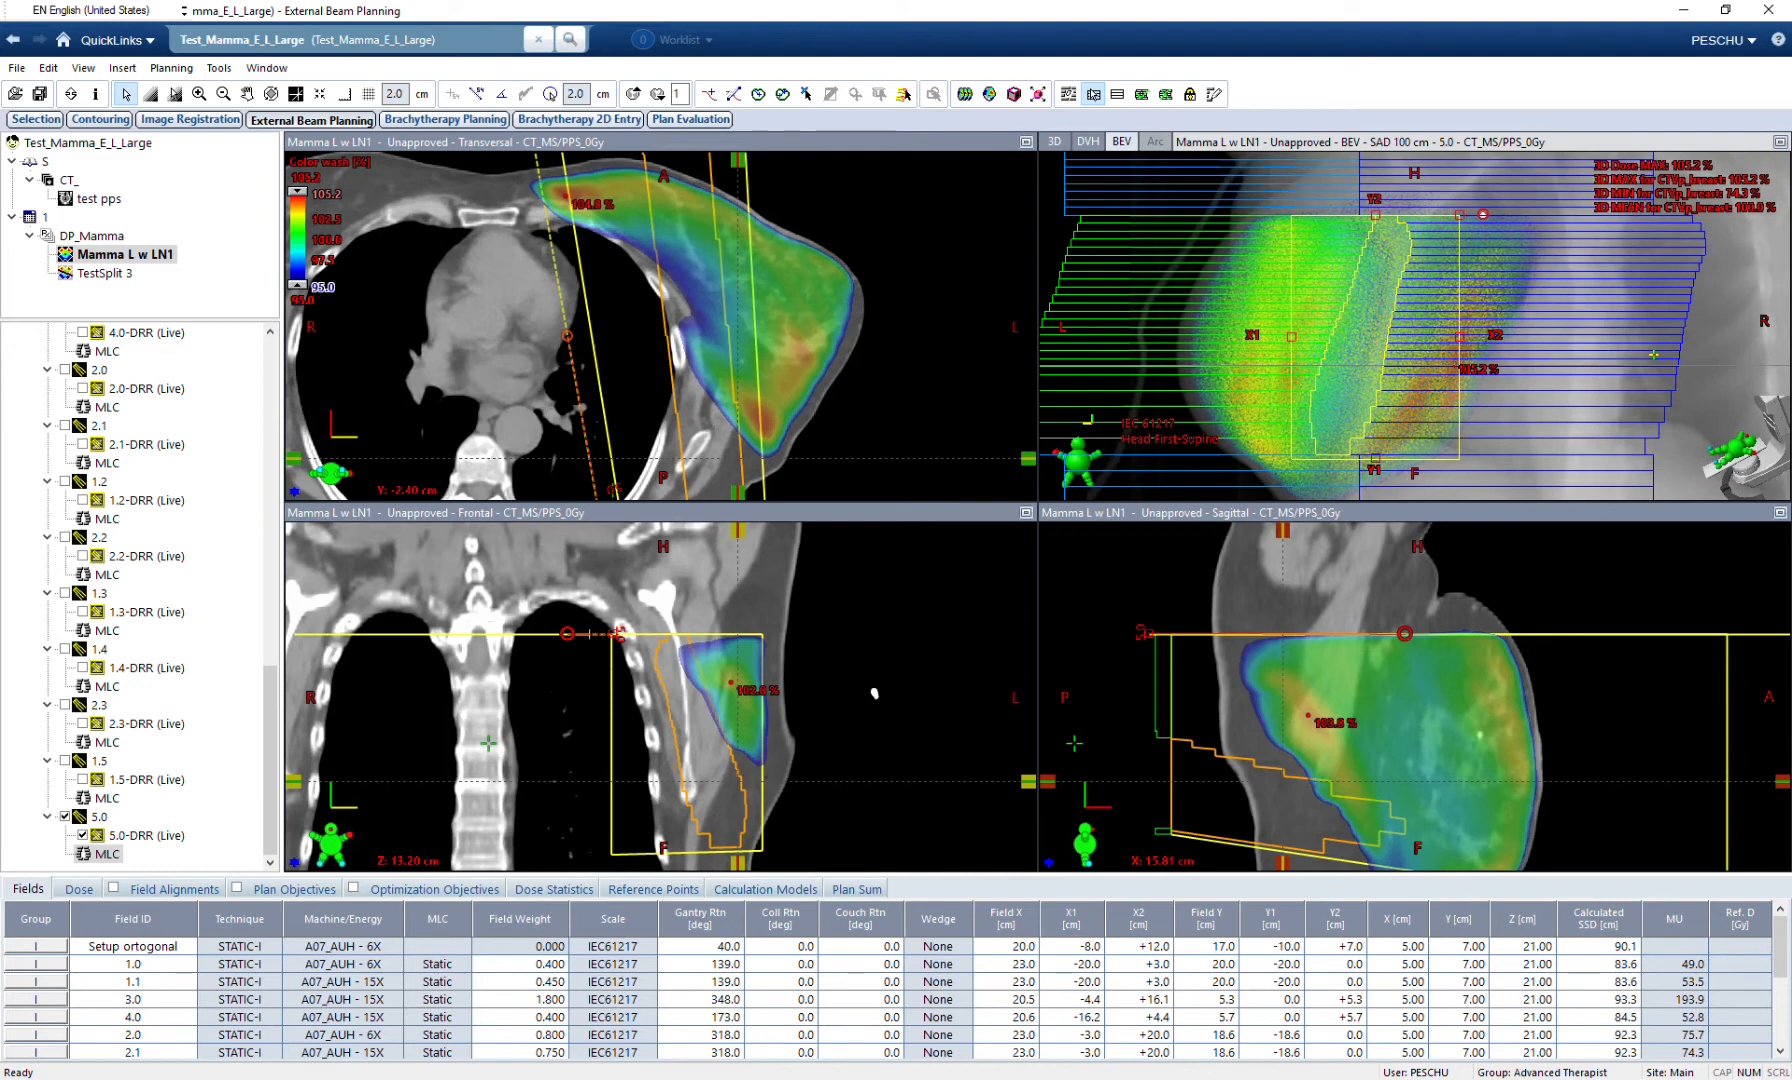
Set field 5.0's weight to 0.05 and recalculate the plan dose.
scroll(890, 995, "down", 3)
left_click(520, 1035)
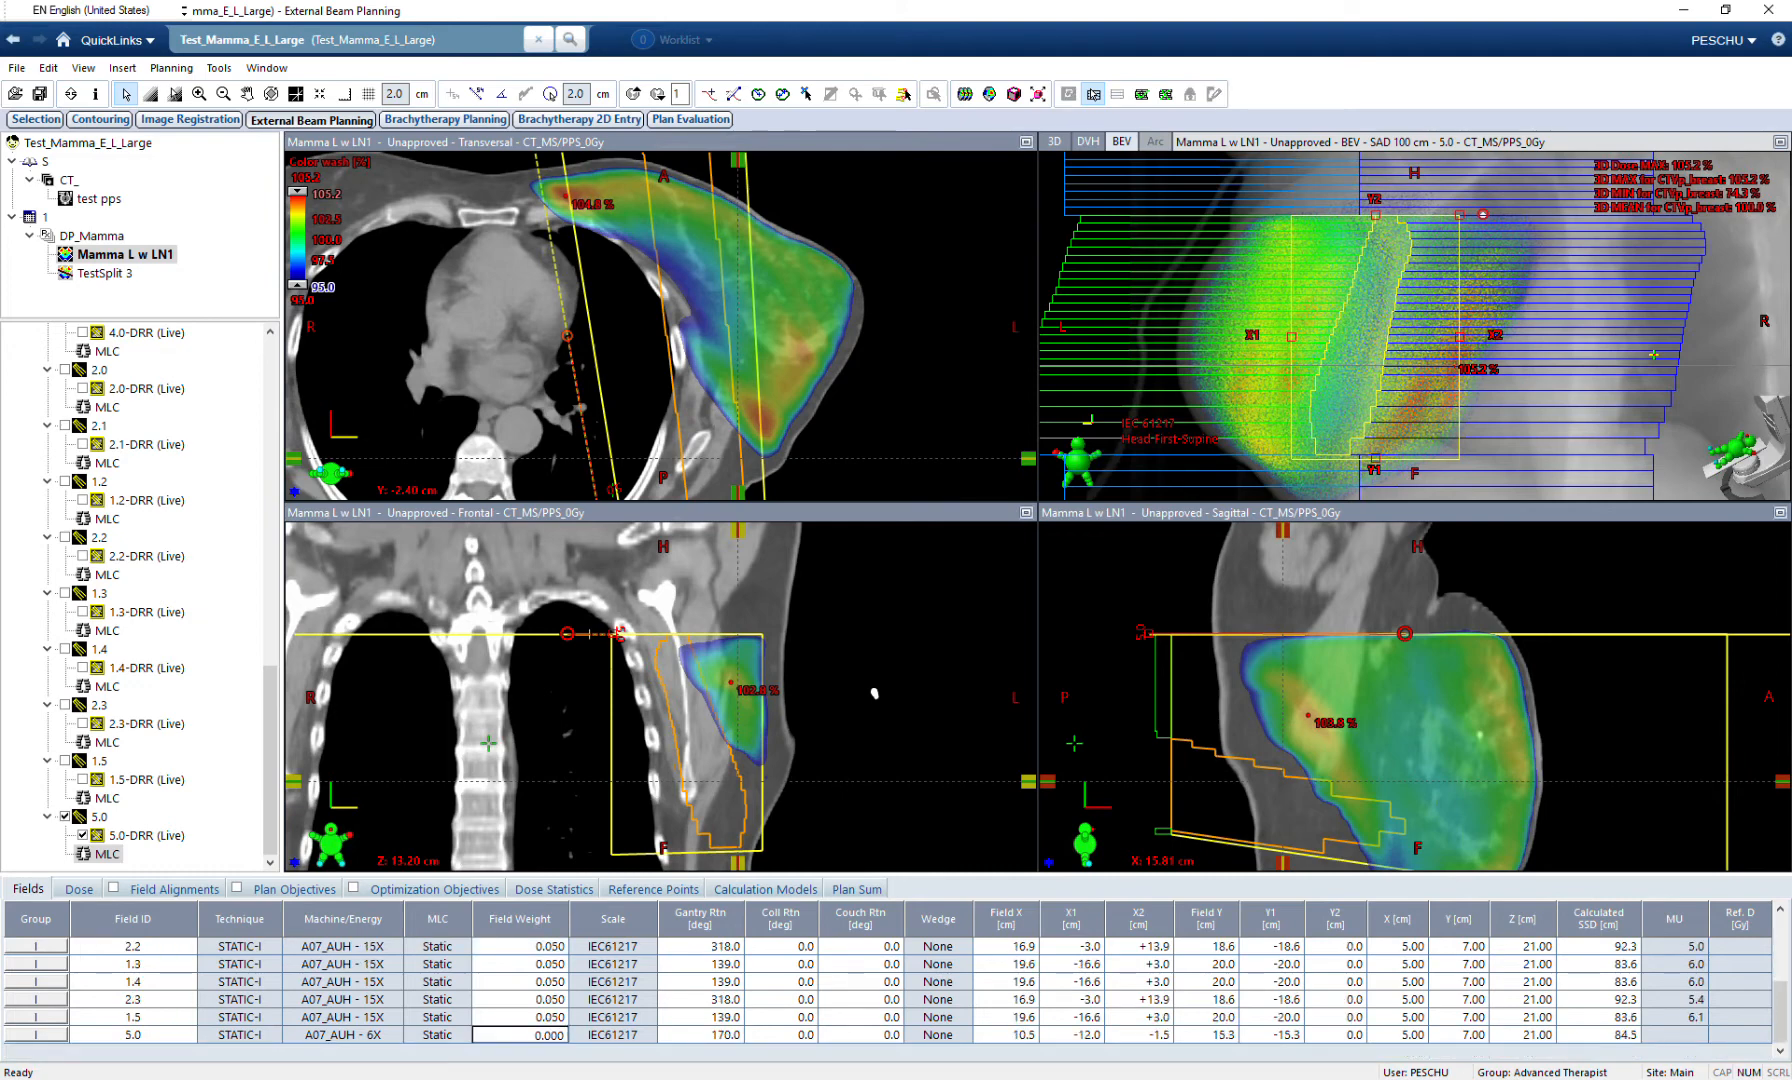
type("0.05")
key("Return")
key("F5")
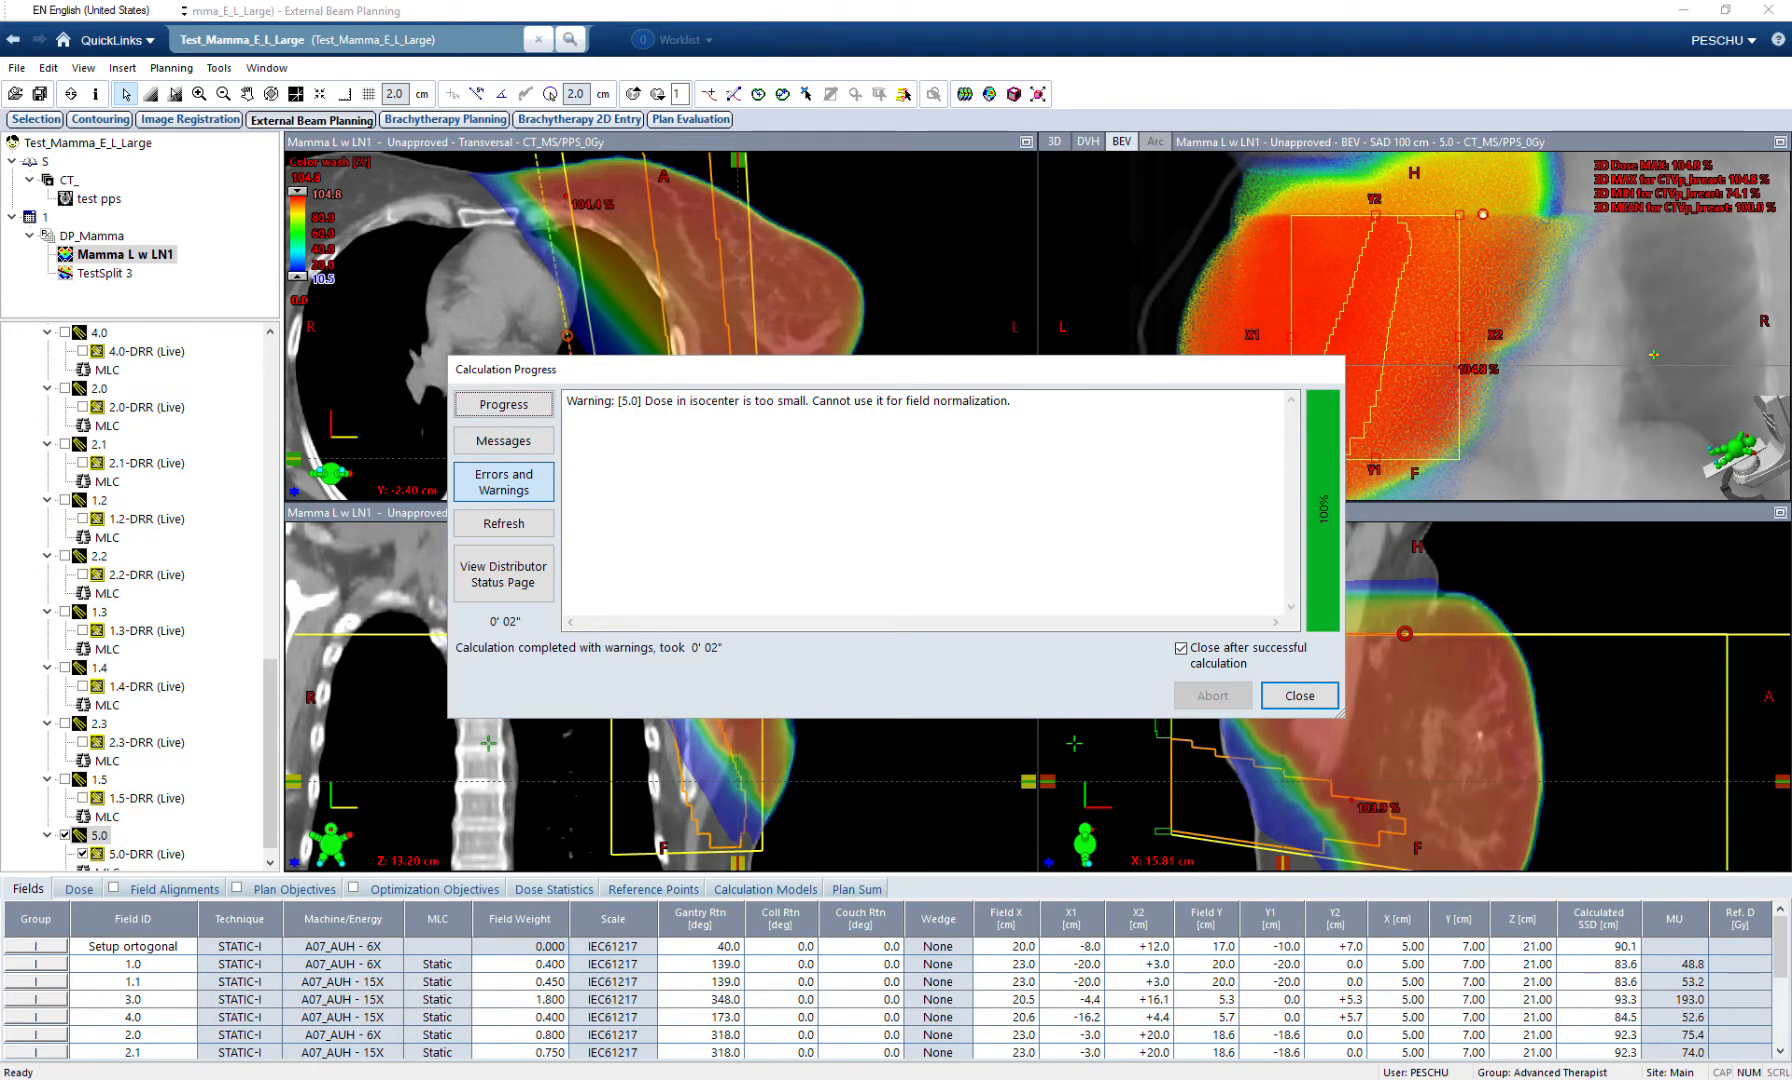
left_click(1300, 696)
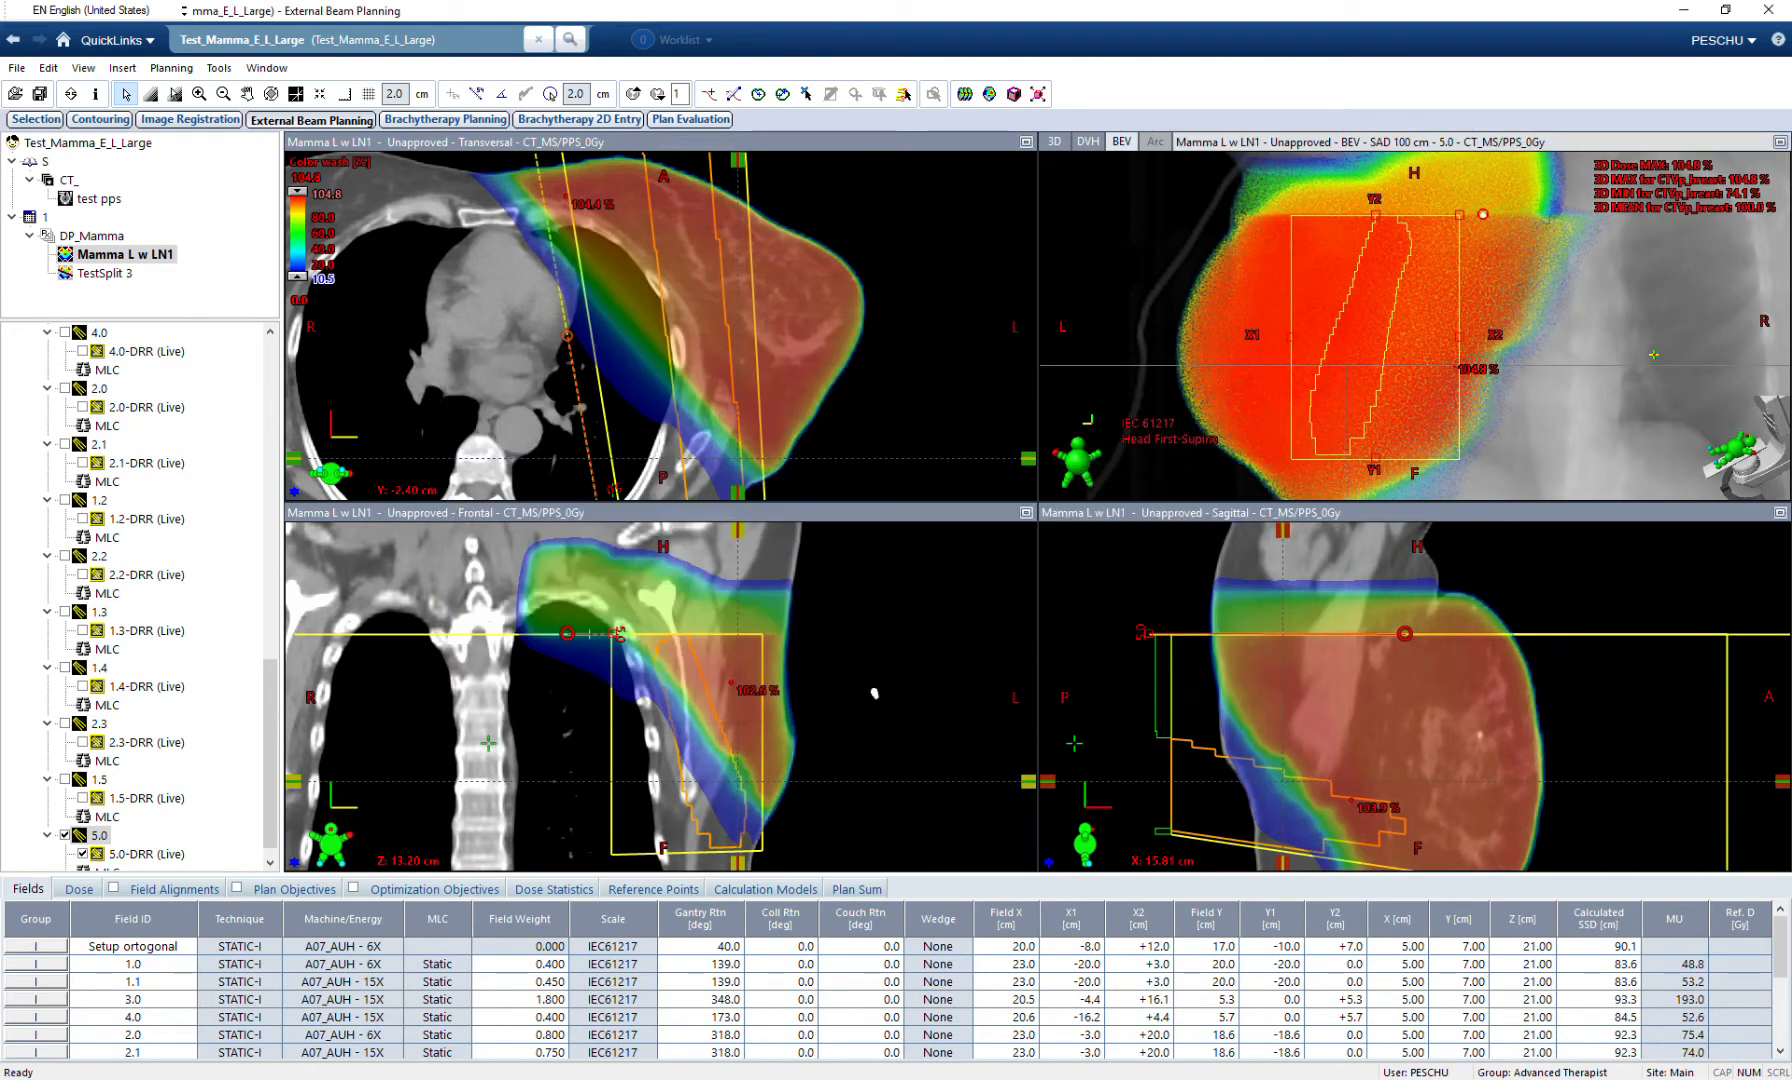
Set the dose colour wash's lower limit to 95% and examine the breast coverage through the enlarged transversal slices.
left_click(301, 300)
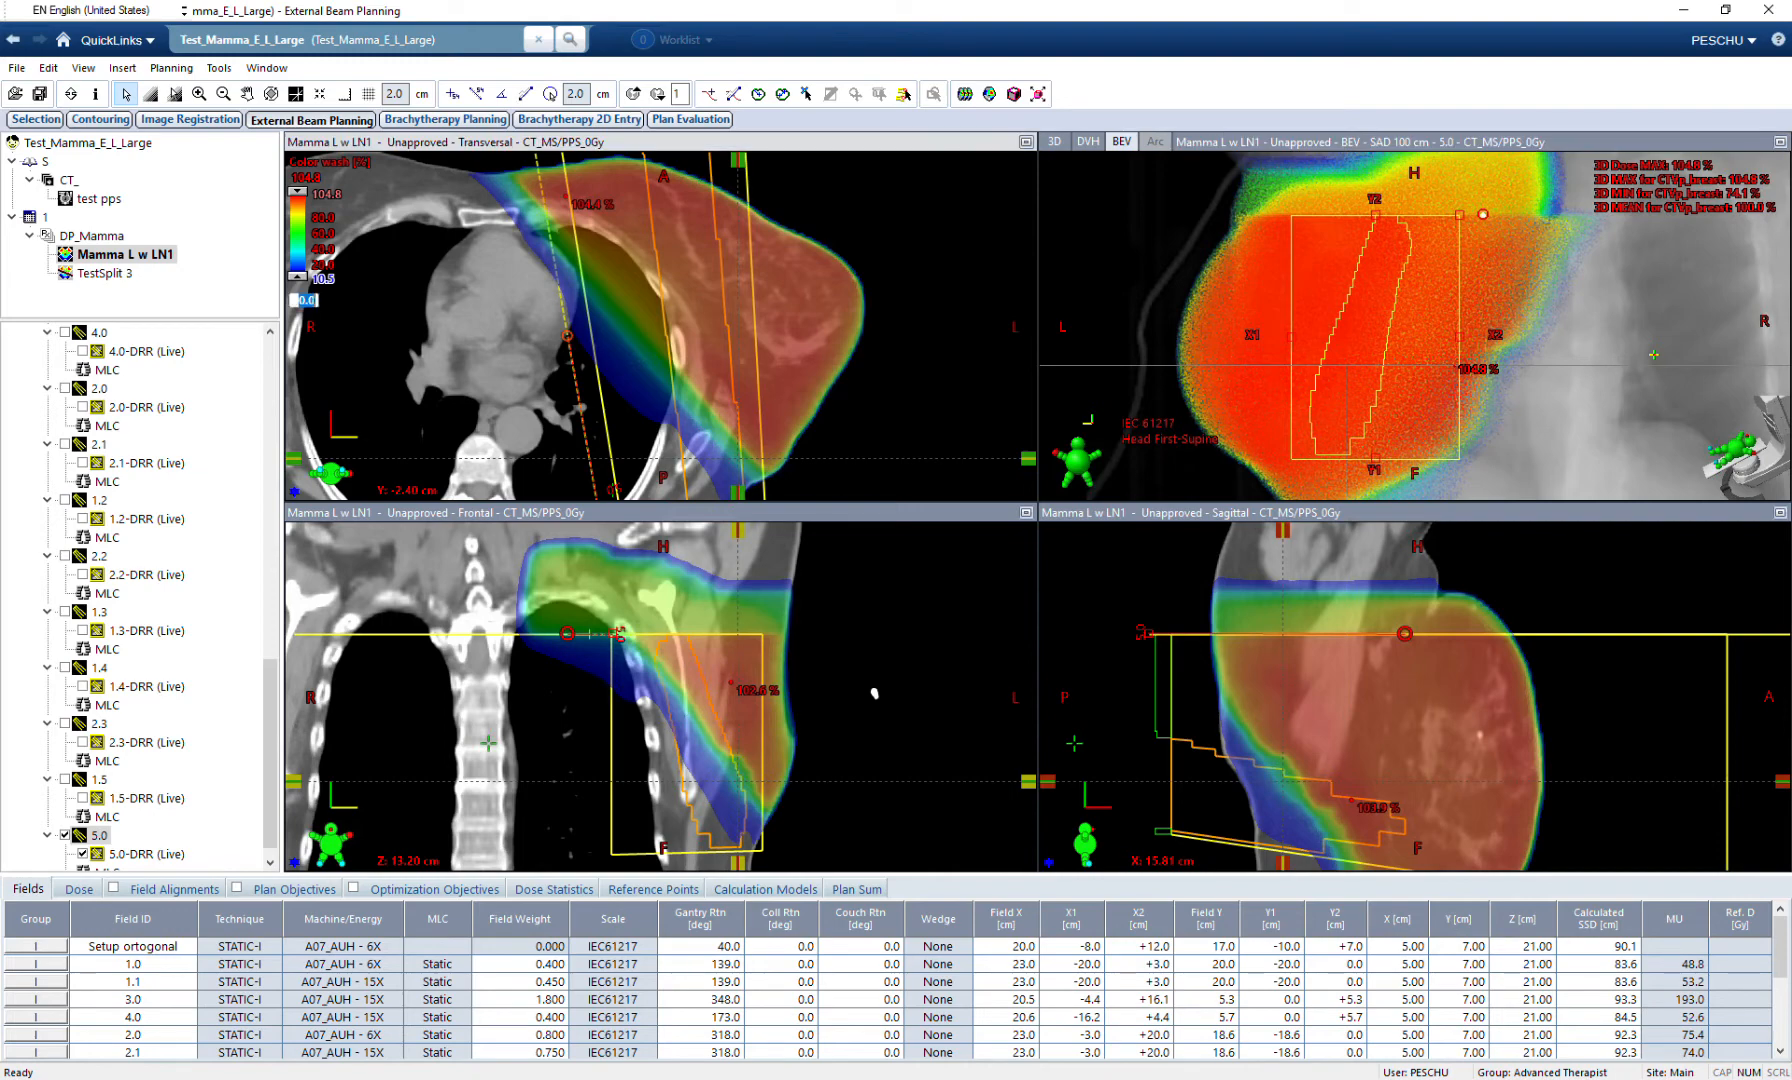
type("90")
key("Return")
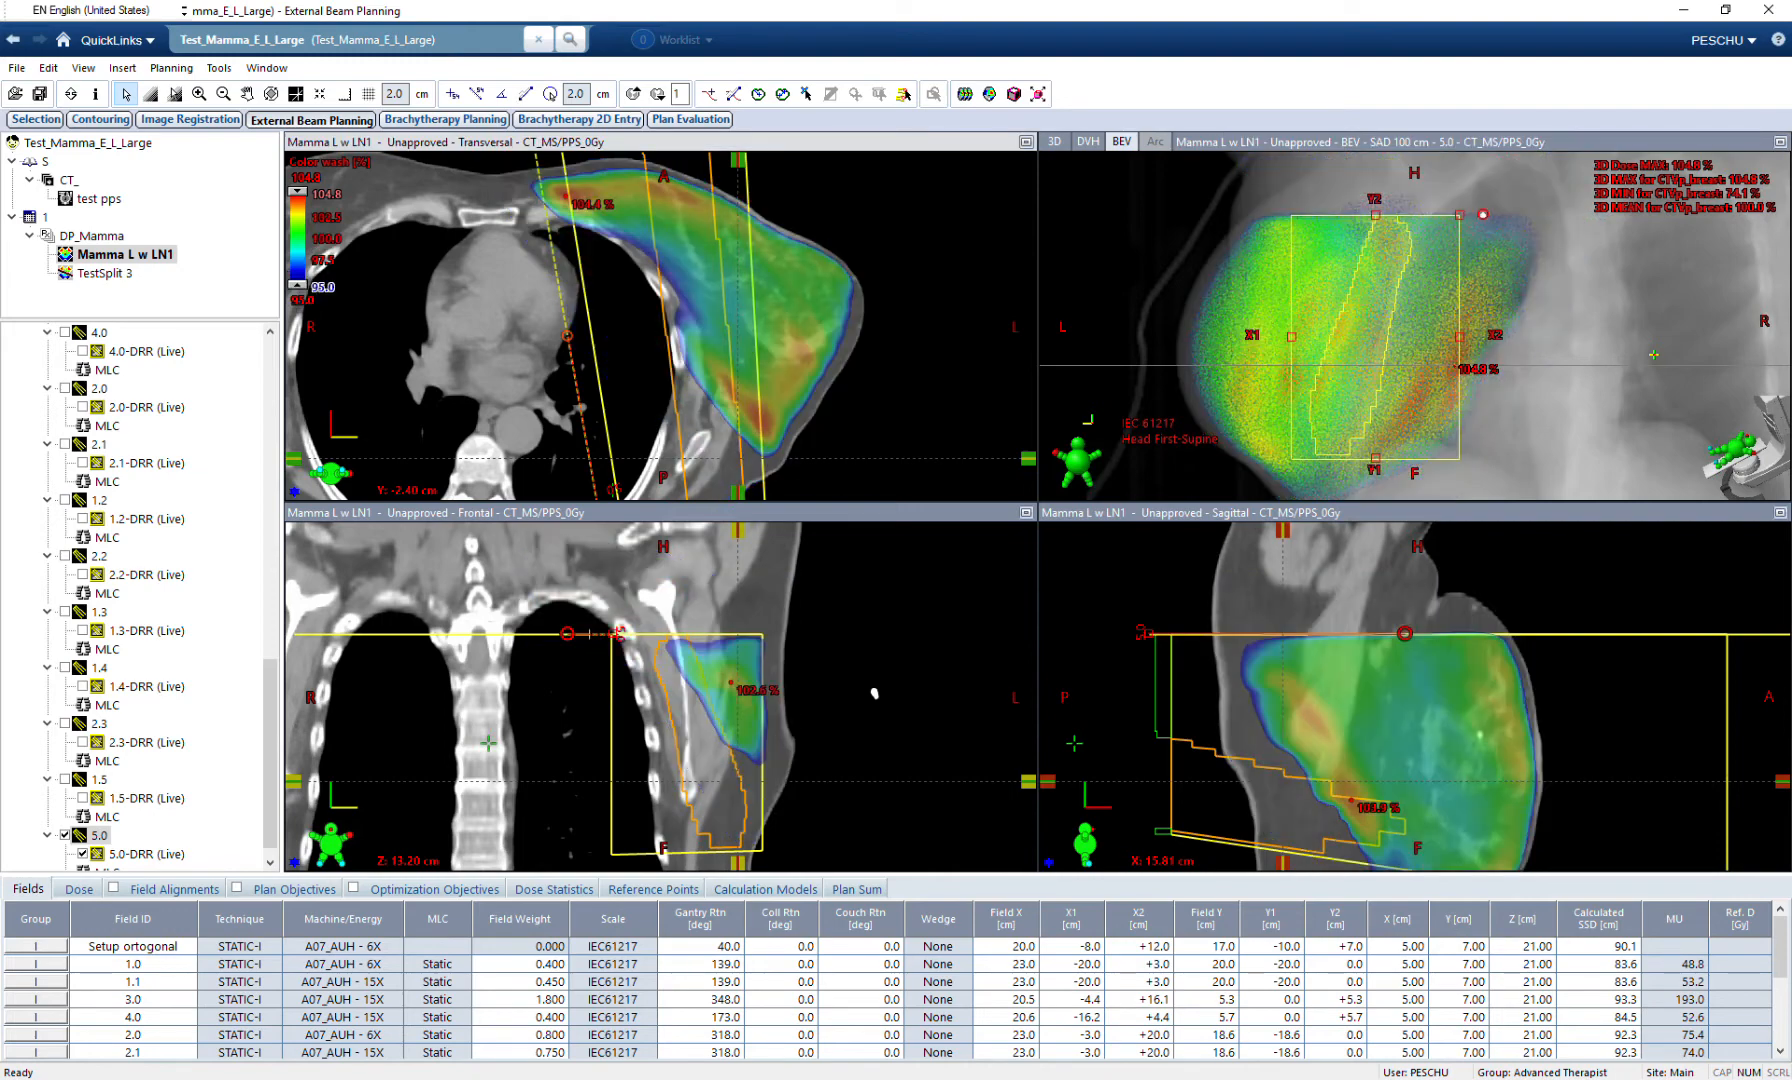
left_click(1026, 142)
scroll(1040, 512, "down", 1, "ctrl")
scroll(1040, 512, "down", 8)
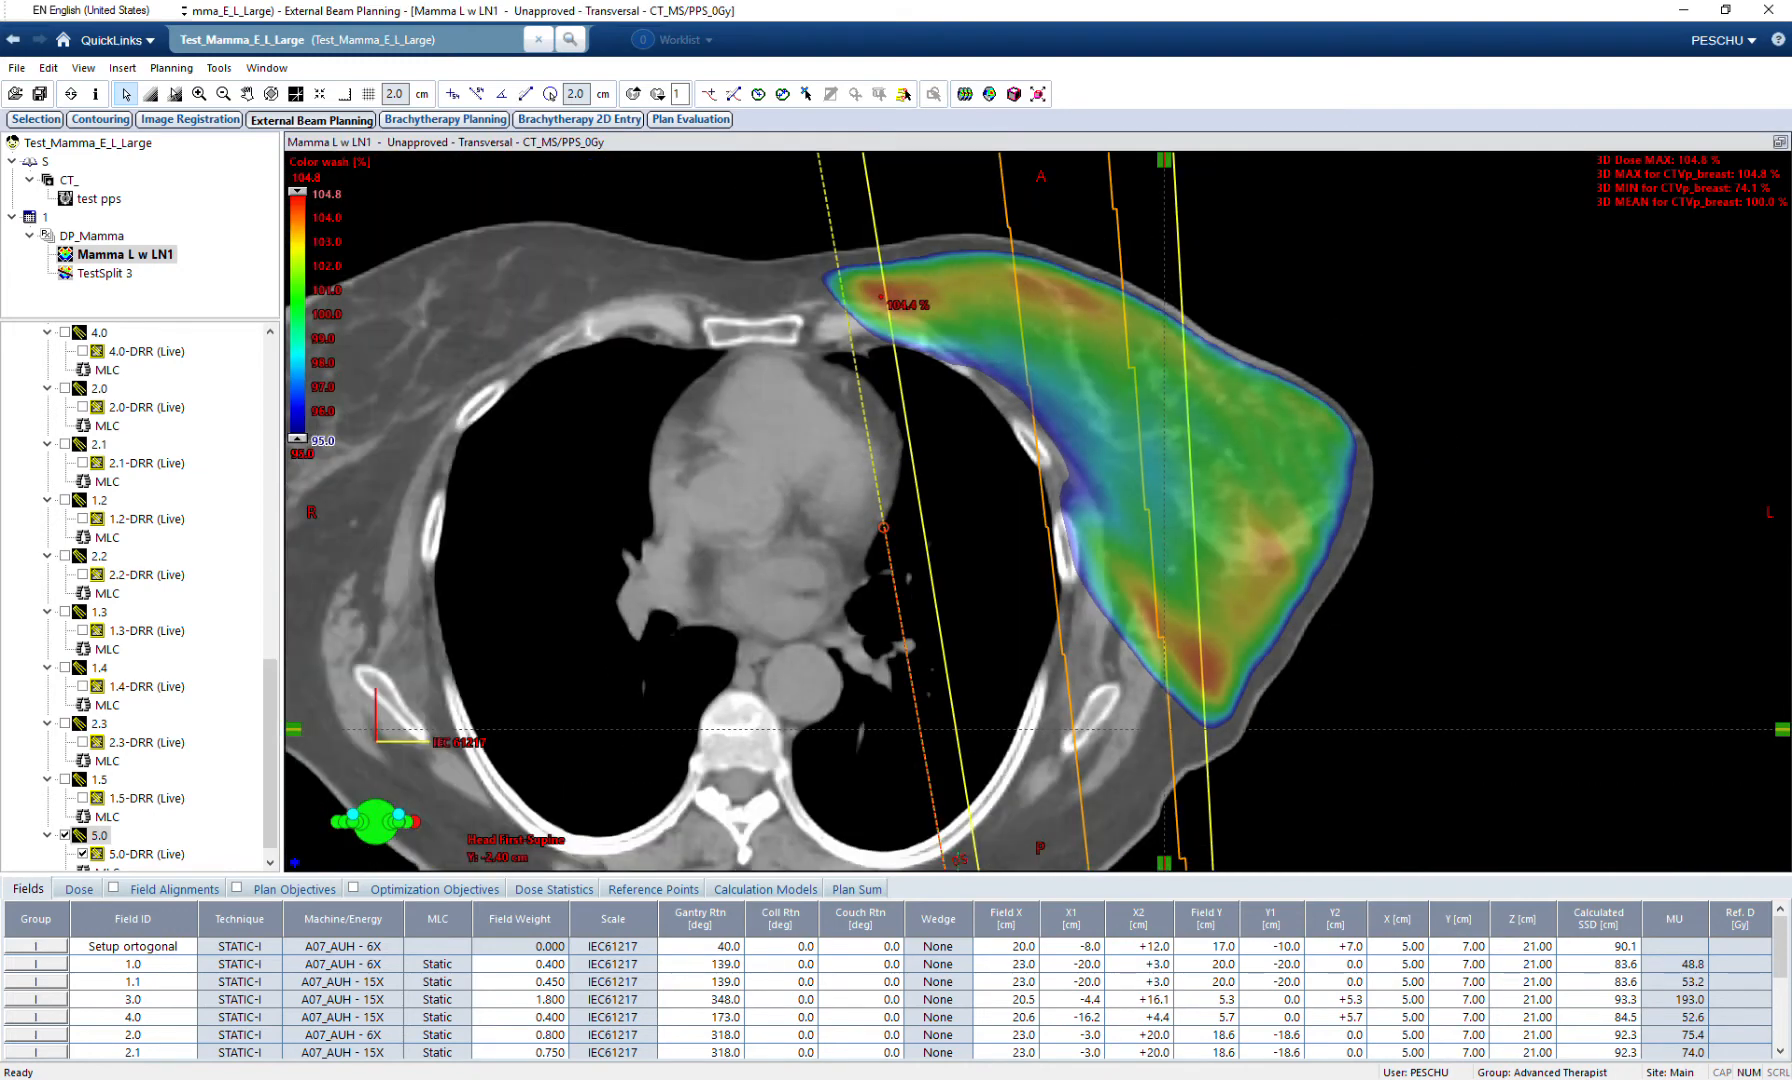
scroll(1040, 512, "up", 12)
scroll(1040, 512, "down", 6)
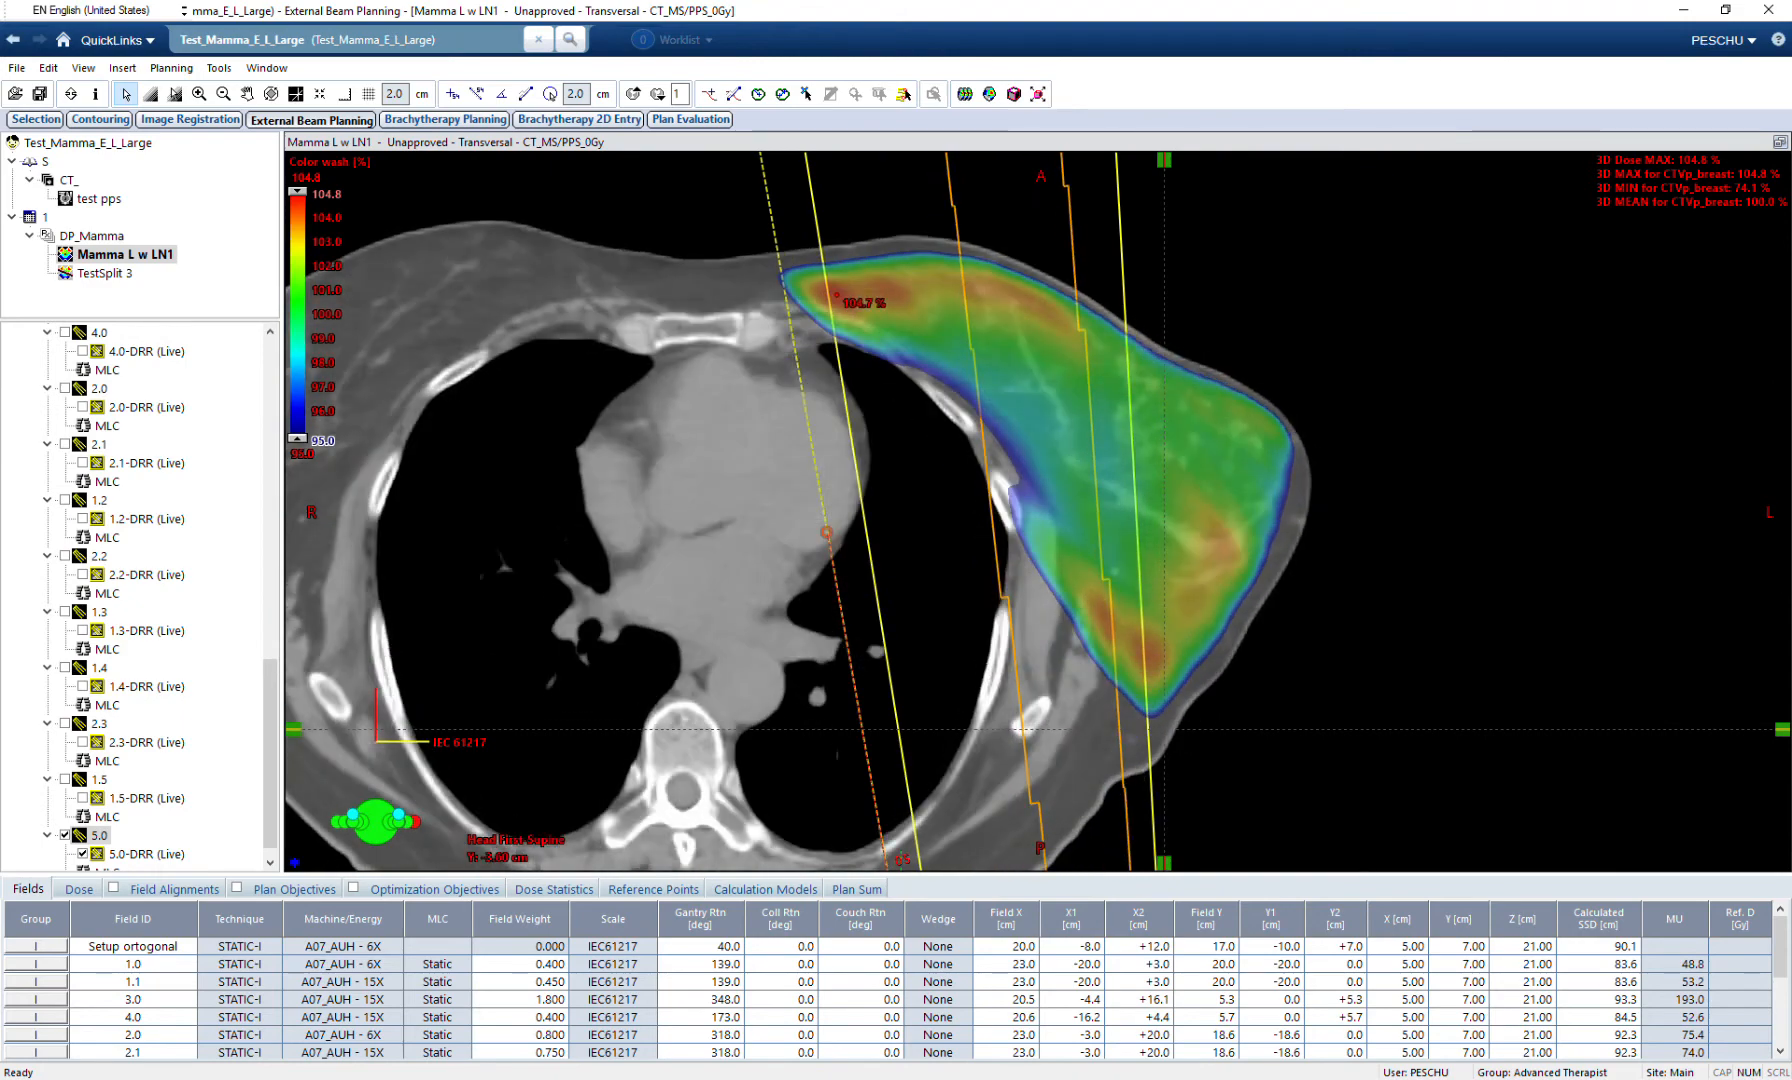
middle_click_drag(1040, 512, 937, 490)
scroll(937, 490, "up", 9)
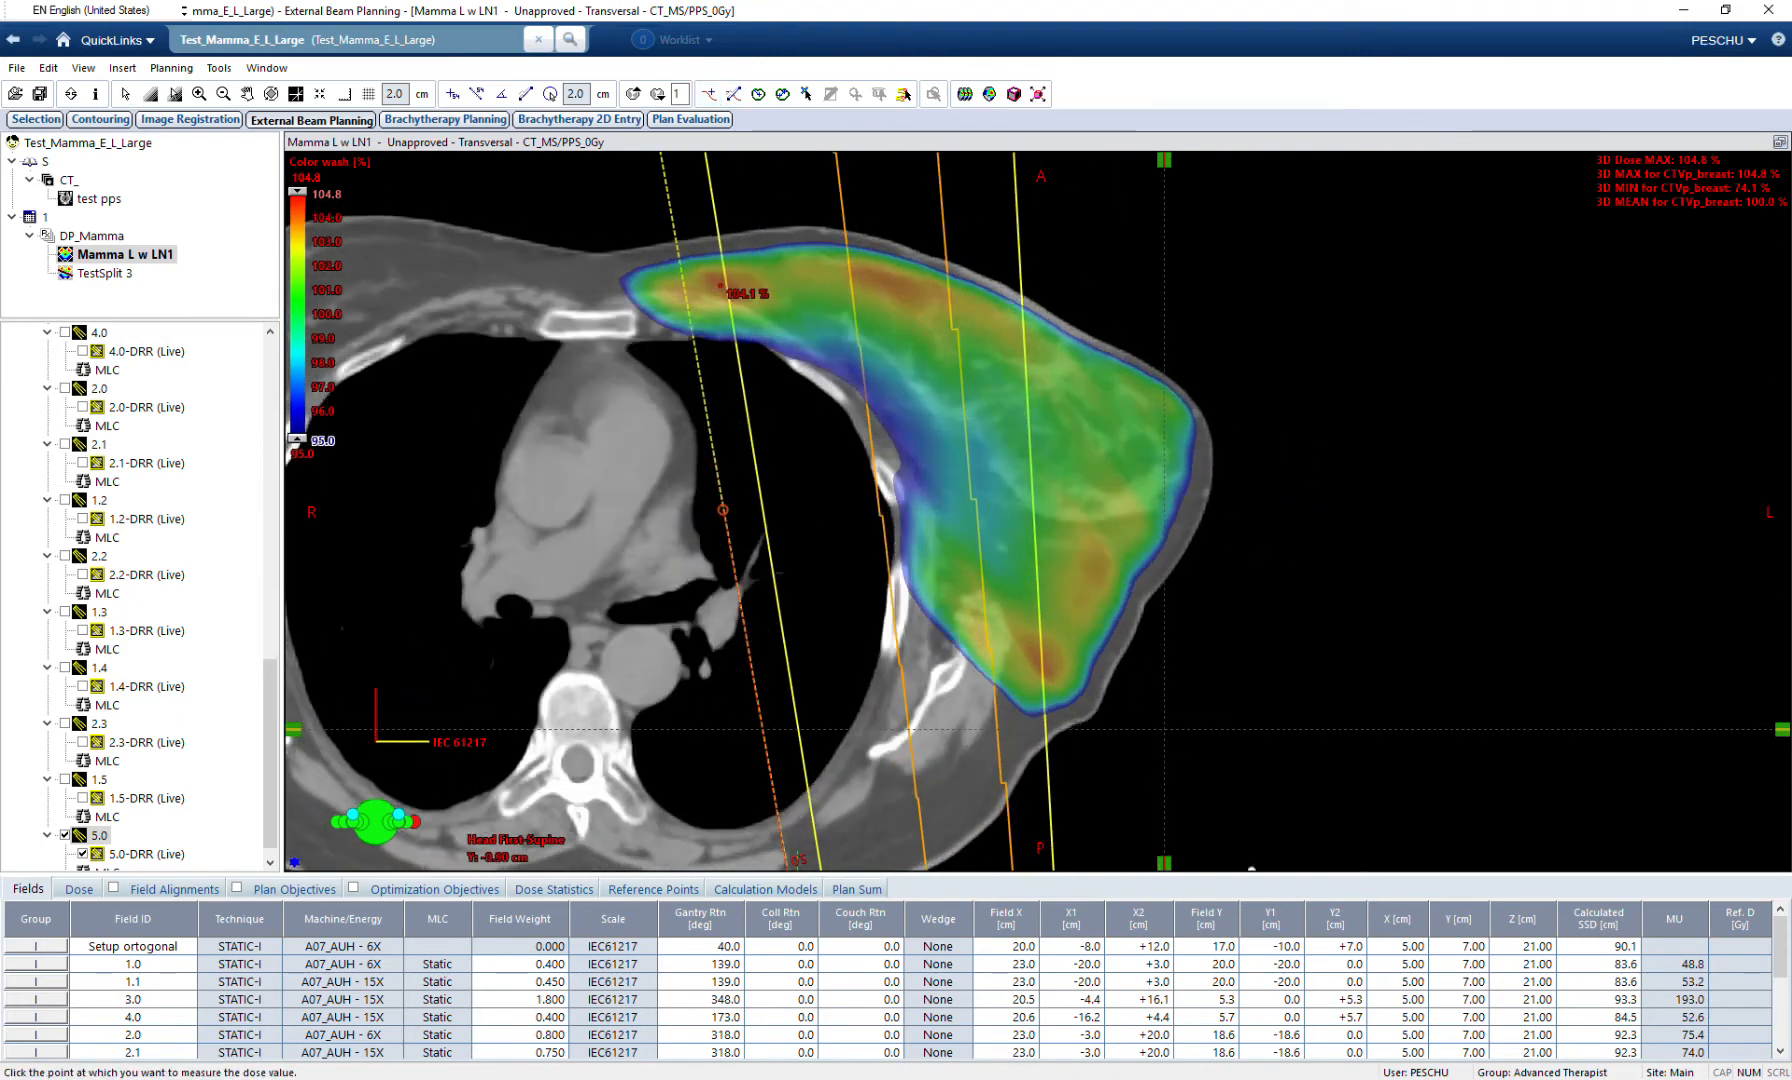
Measure the per-field dose at a point on the target's chest wall side in the transversal slice at Y -0.90 cm.
left_click(907, 423)
scroll(1603, 300, "down", 2)
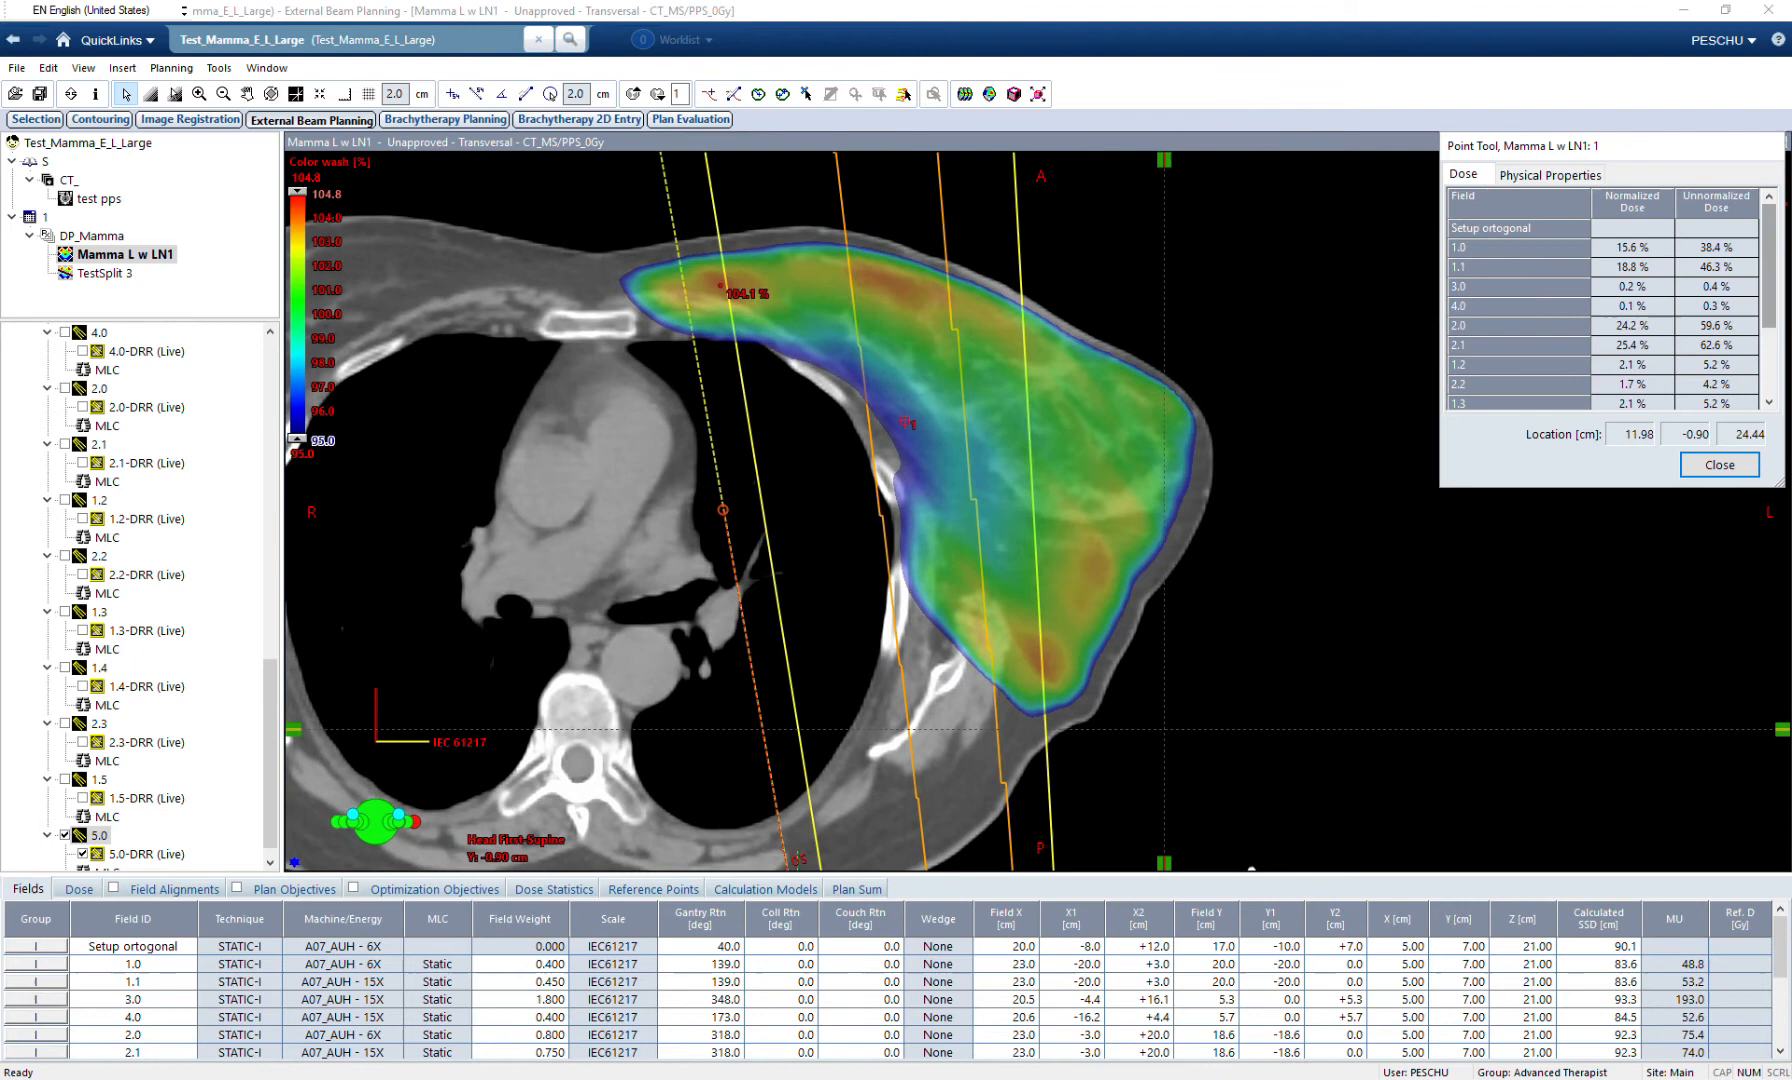
scroll(905, 1000, "down", 3)
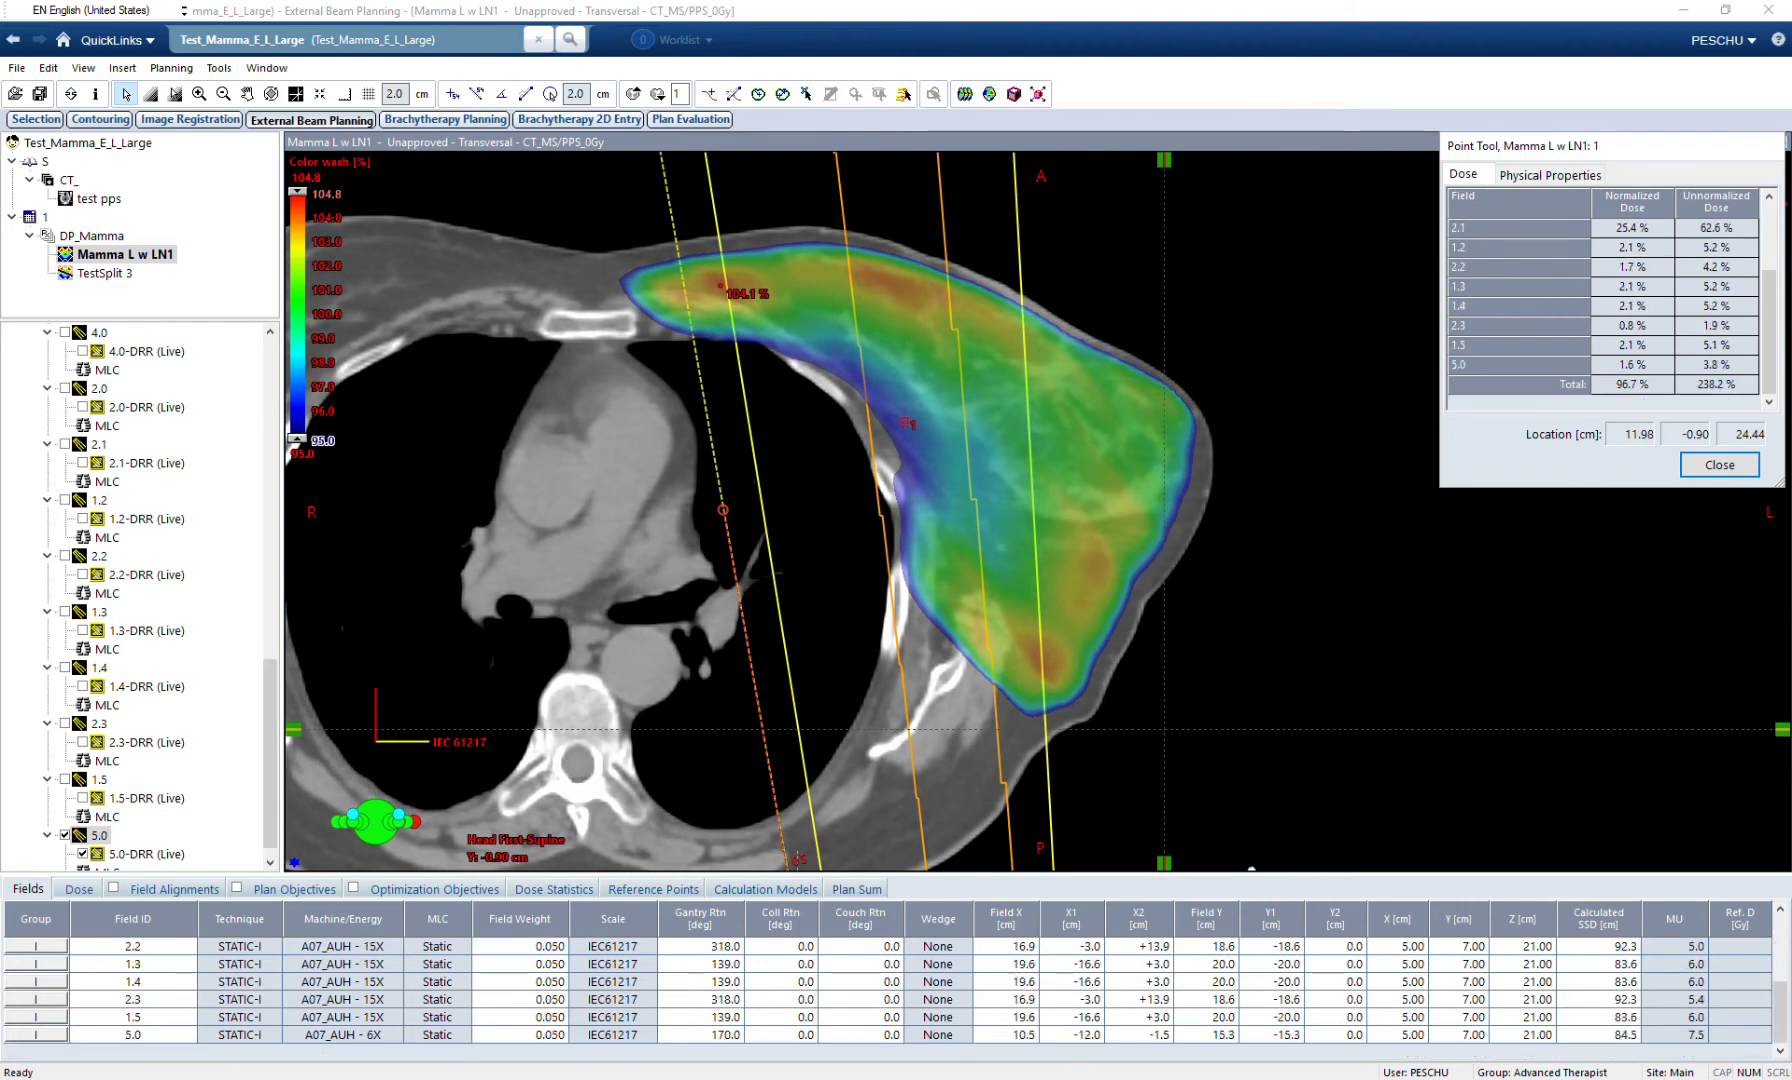
Temporarily set field 5.0's weight to 0 to compare the dose at the measured point, and restore the weight to 0.05.
left_click(519, 1035)
type("0")
key("Return")
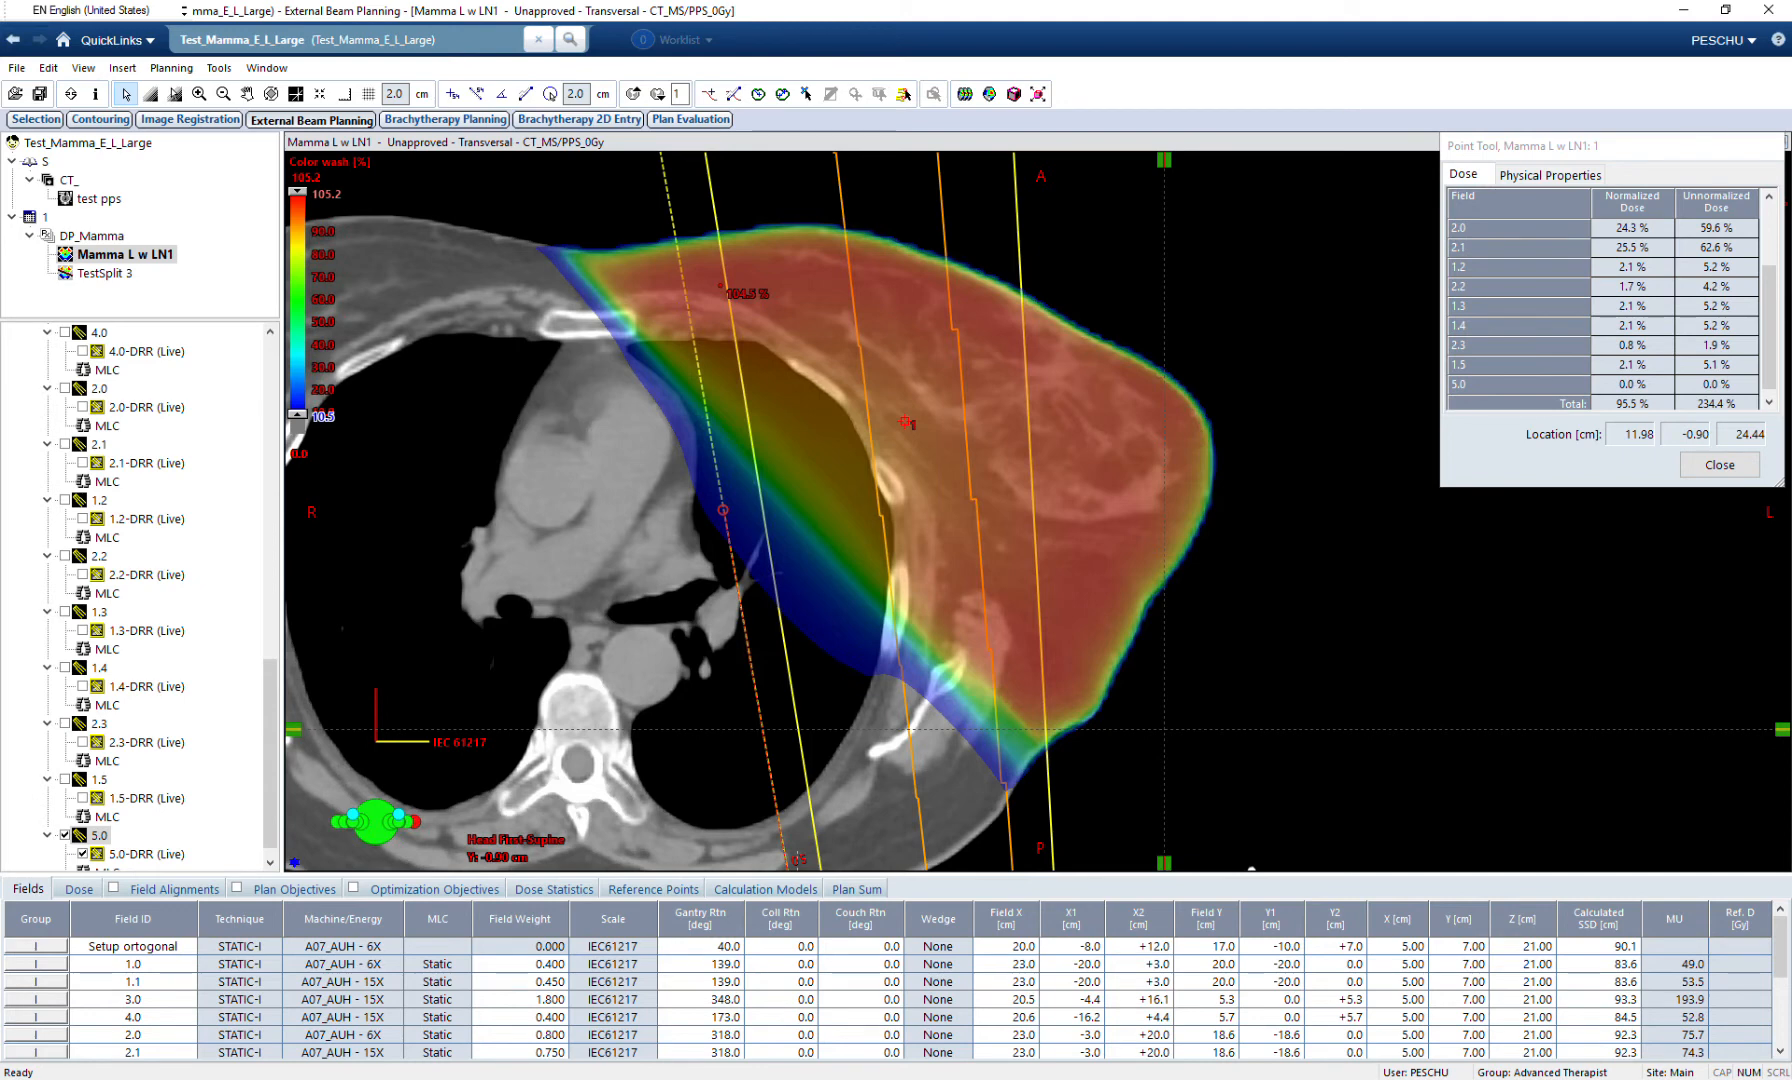
scroll(888, 1000, "down", 3)
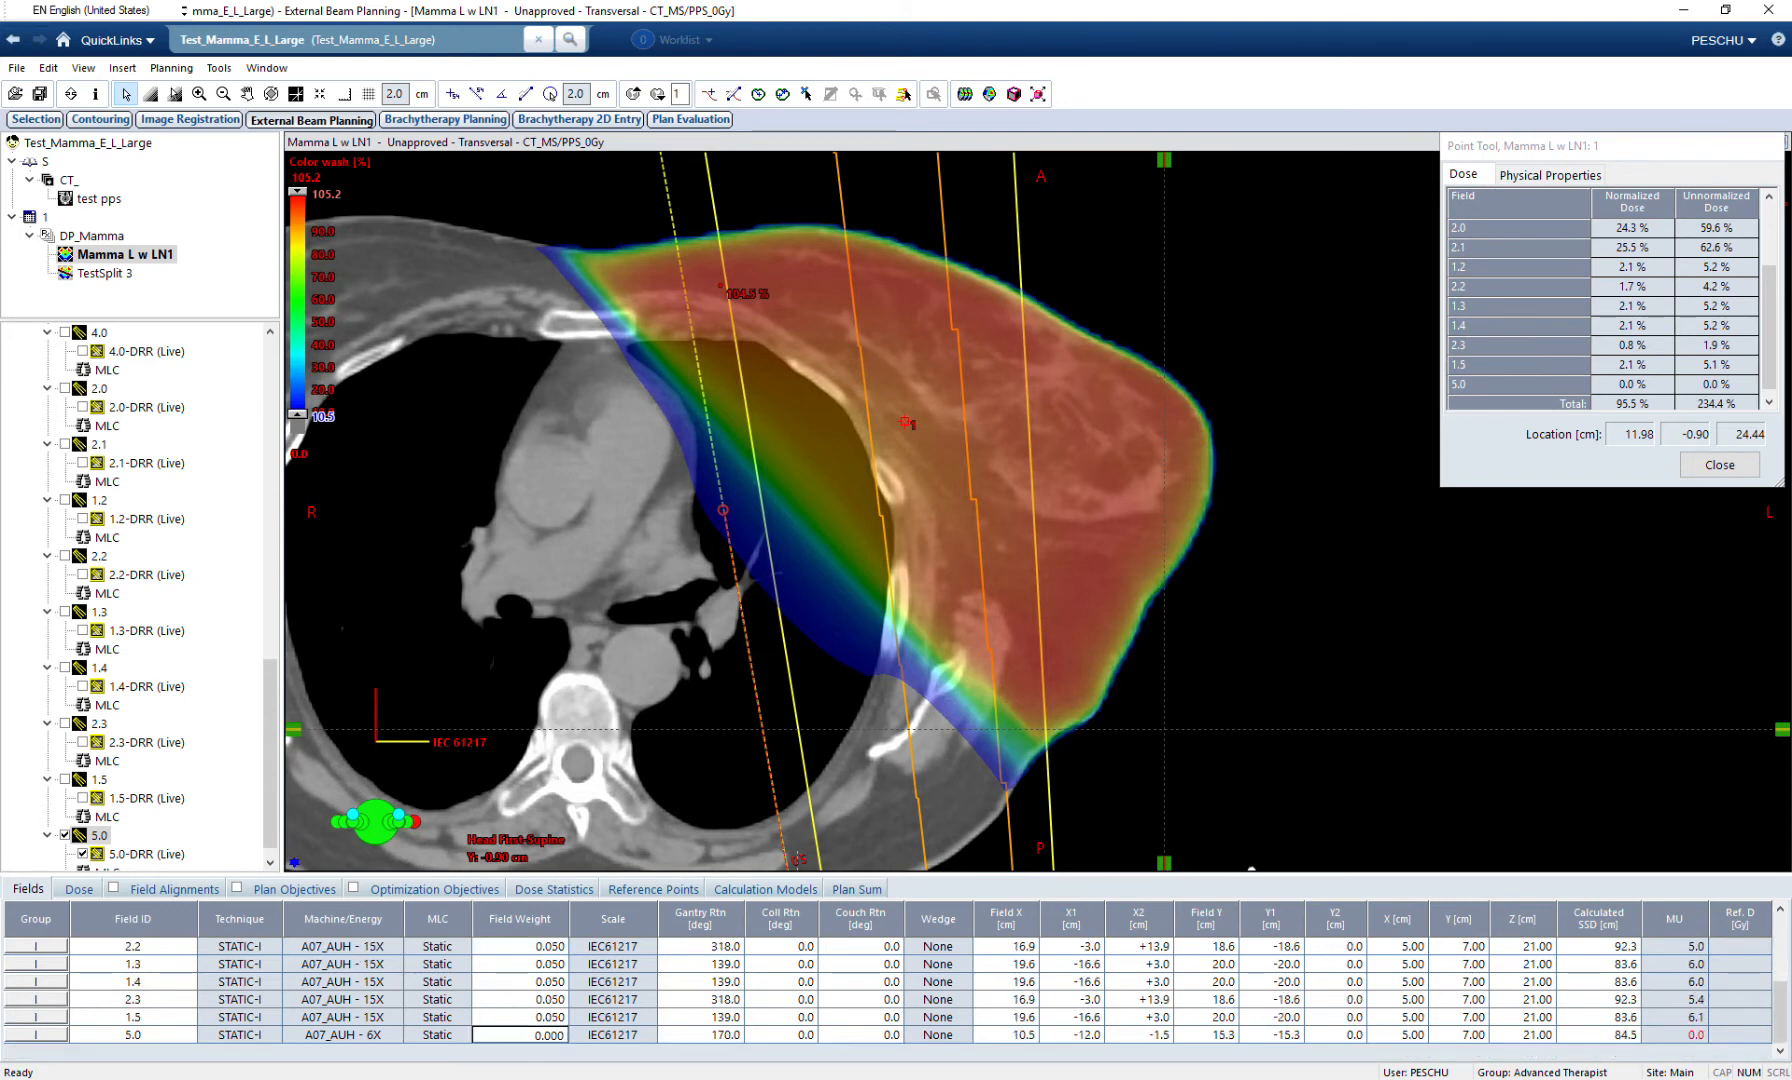
type("0.5")
key("Return")
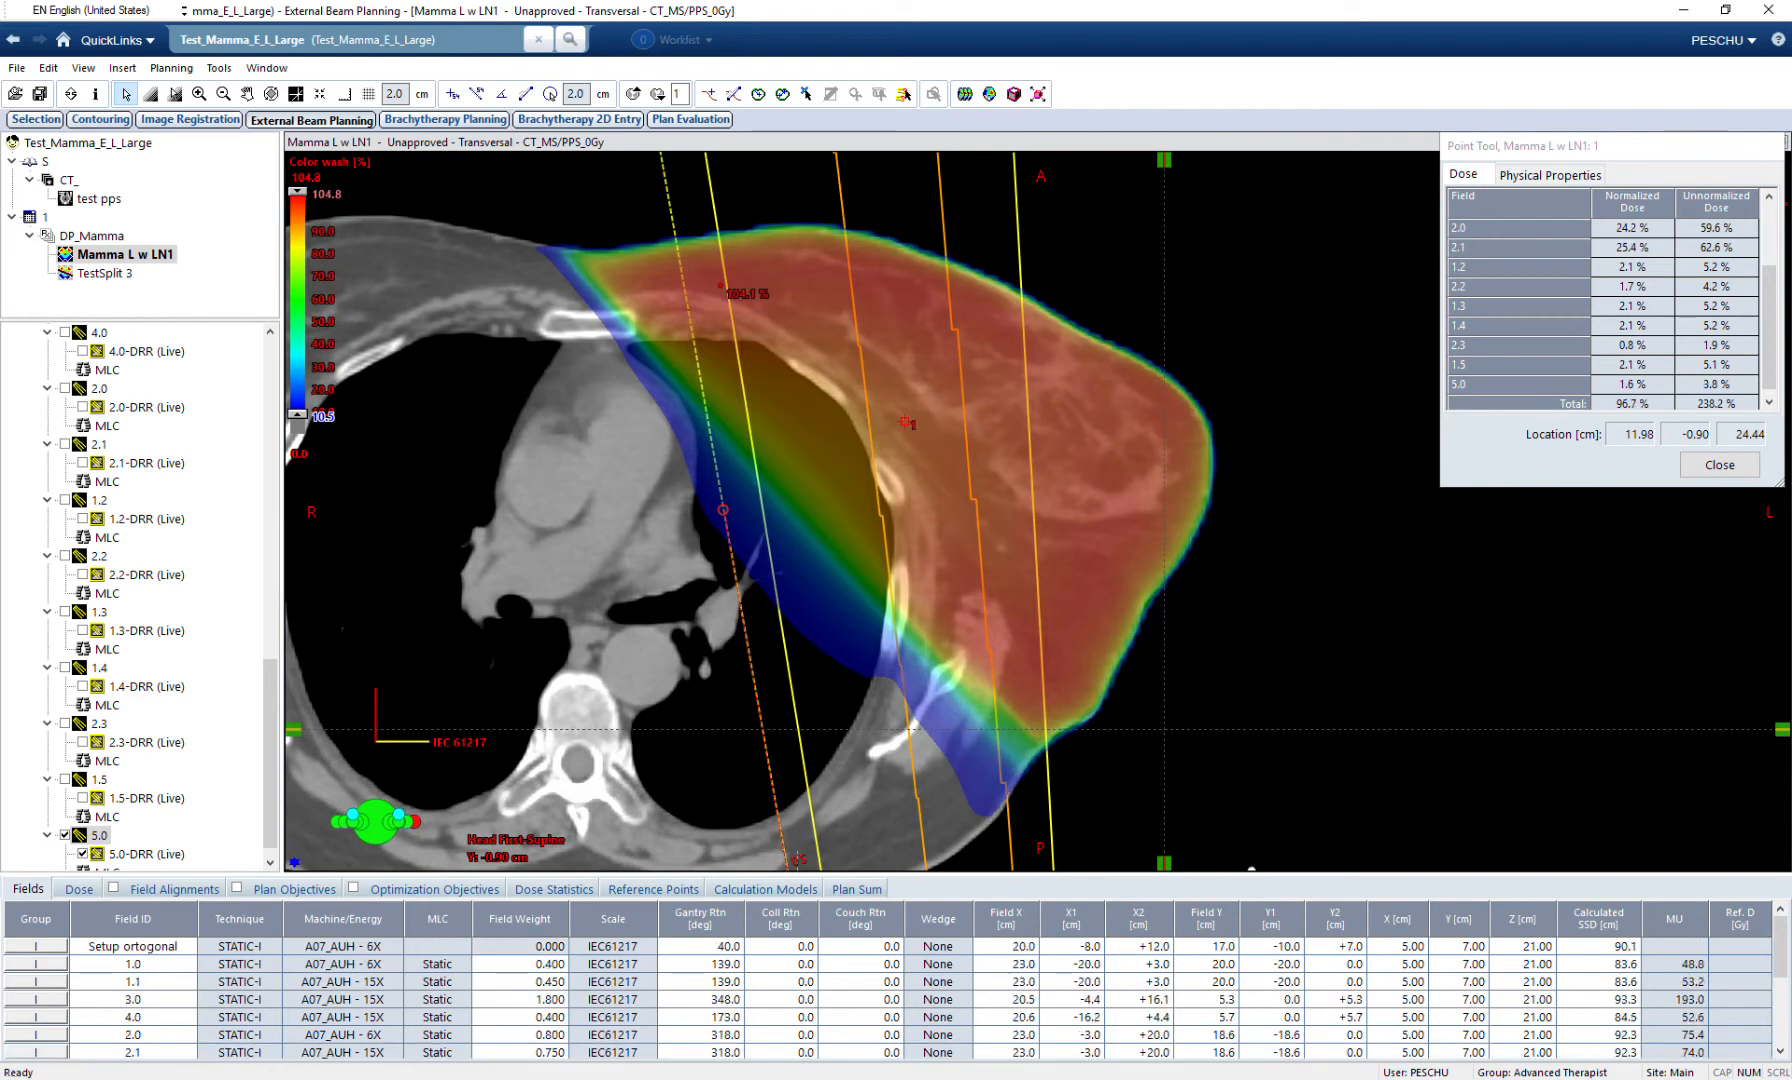
Set the dose colour wash's lower limit back to 95% and track the measured point's dose through the transversal slices.
left_click(302, 454)
type("95")
key("Return")
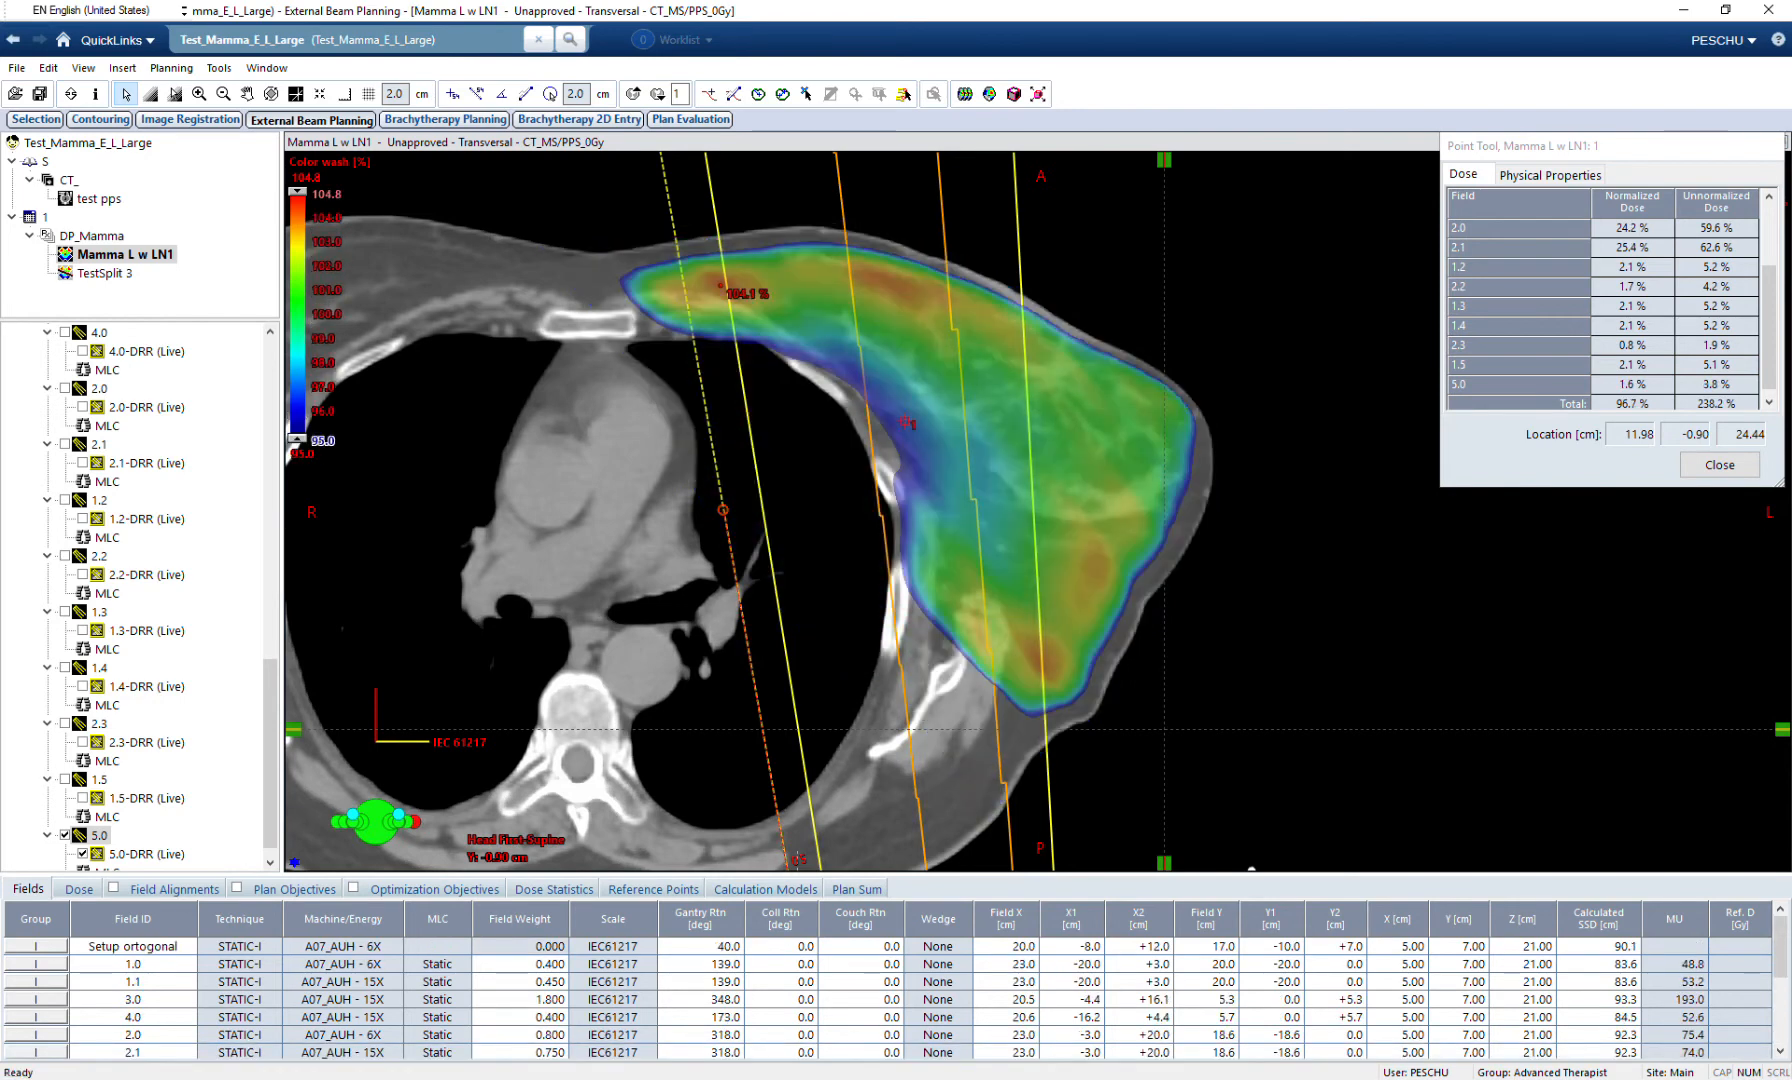
scroll(1245, 742, "up", 10)
scroll(1245, 742, "down", 15)
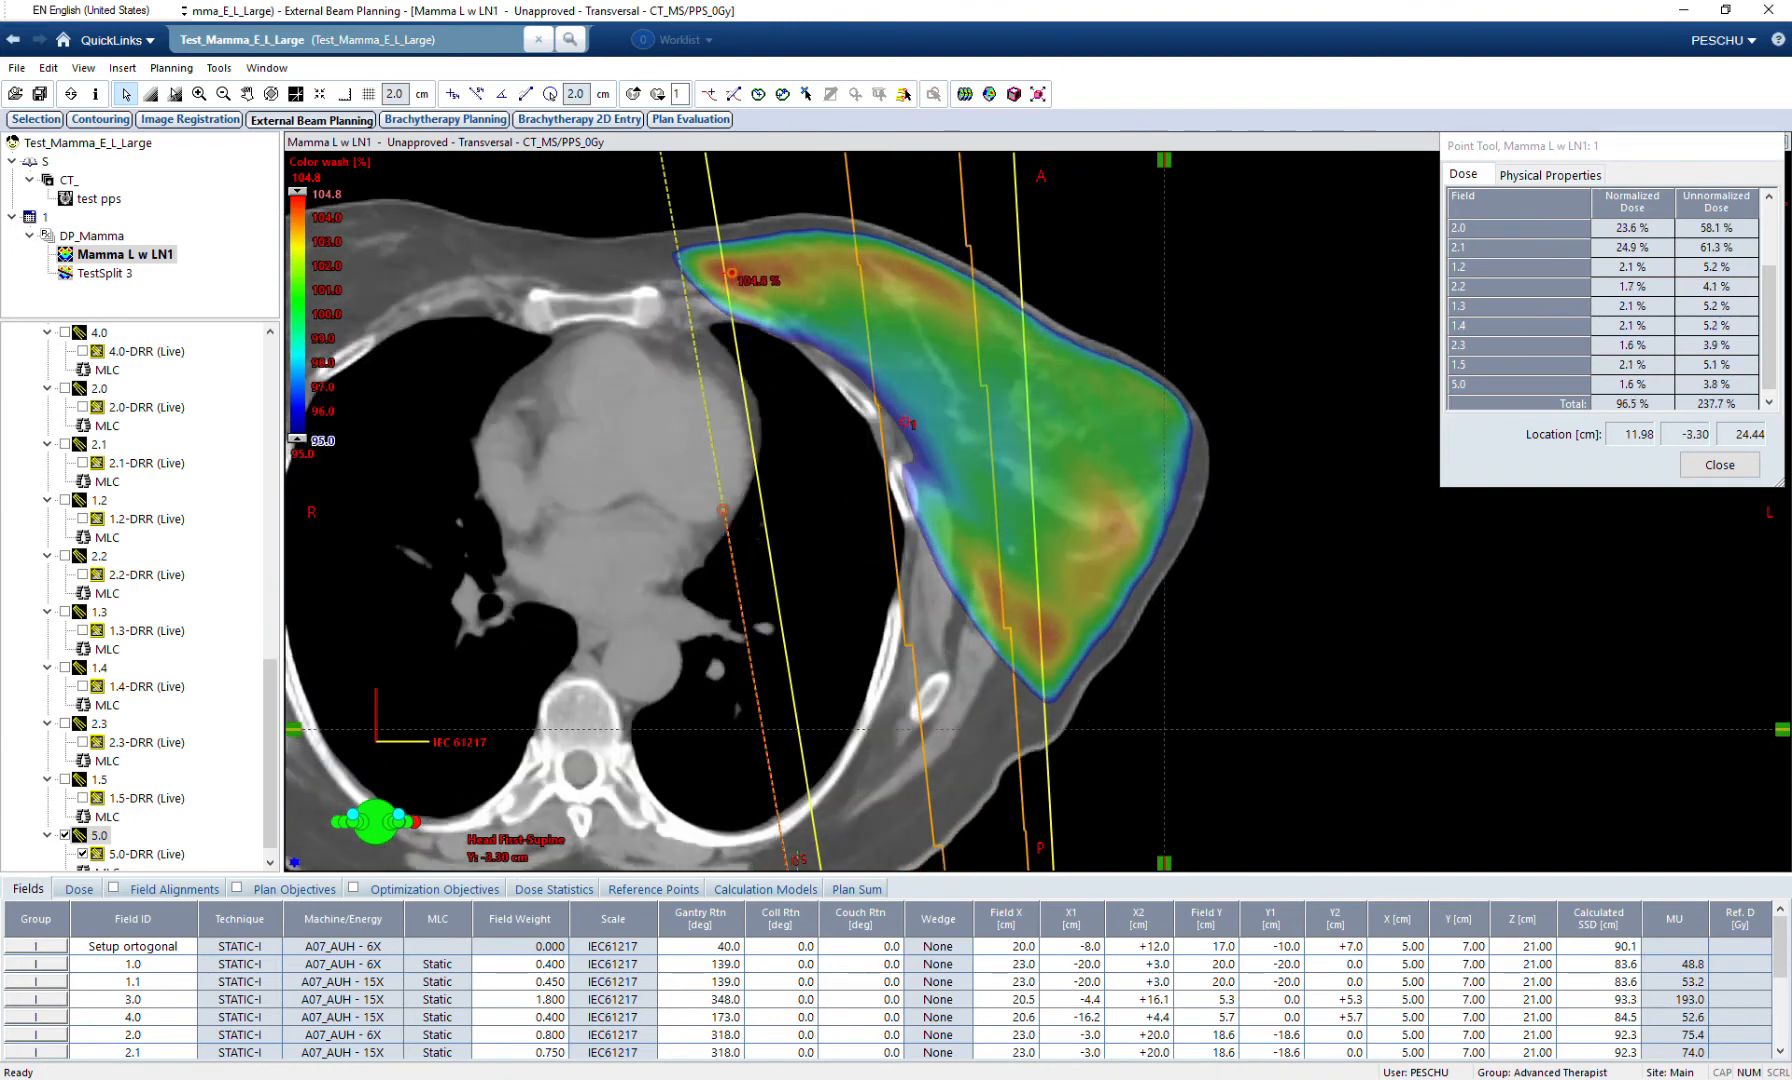
scroll(1245, 742, "up", 1)
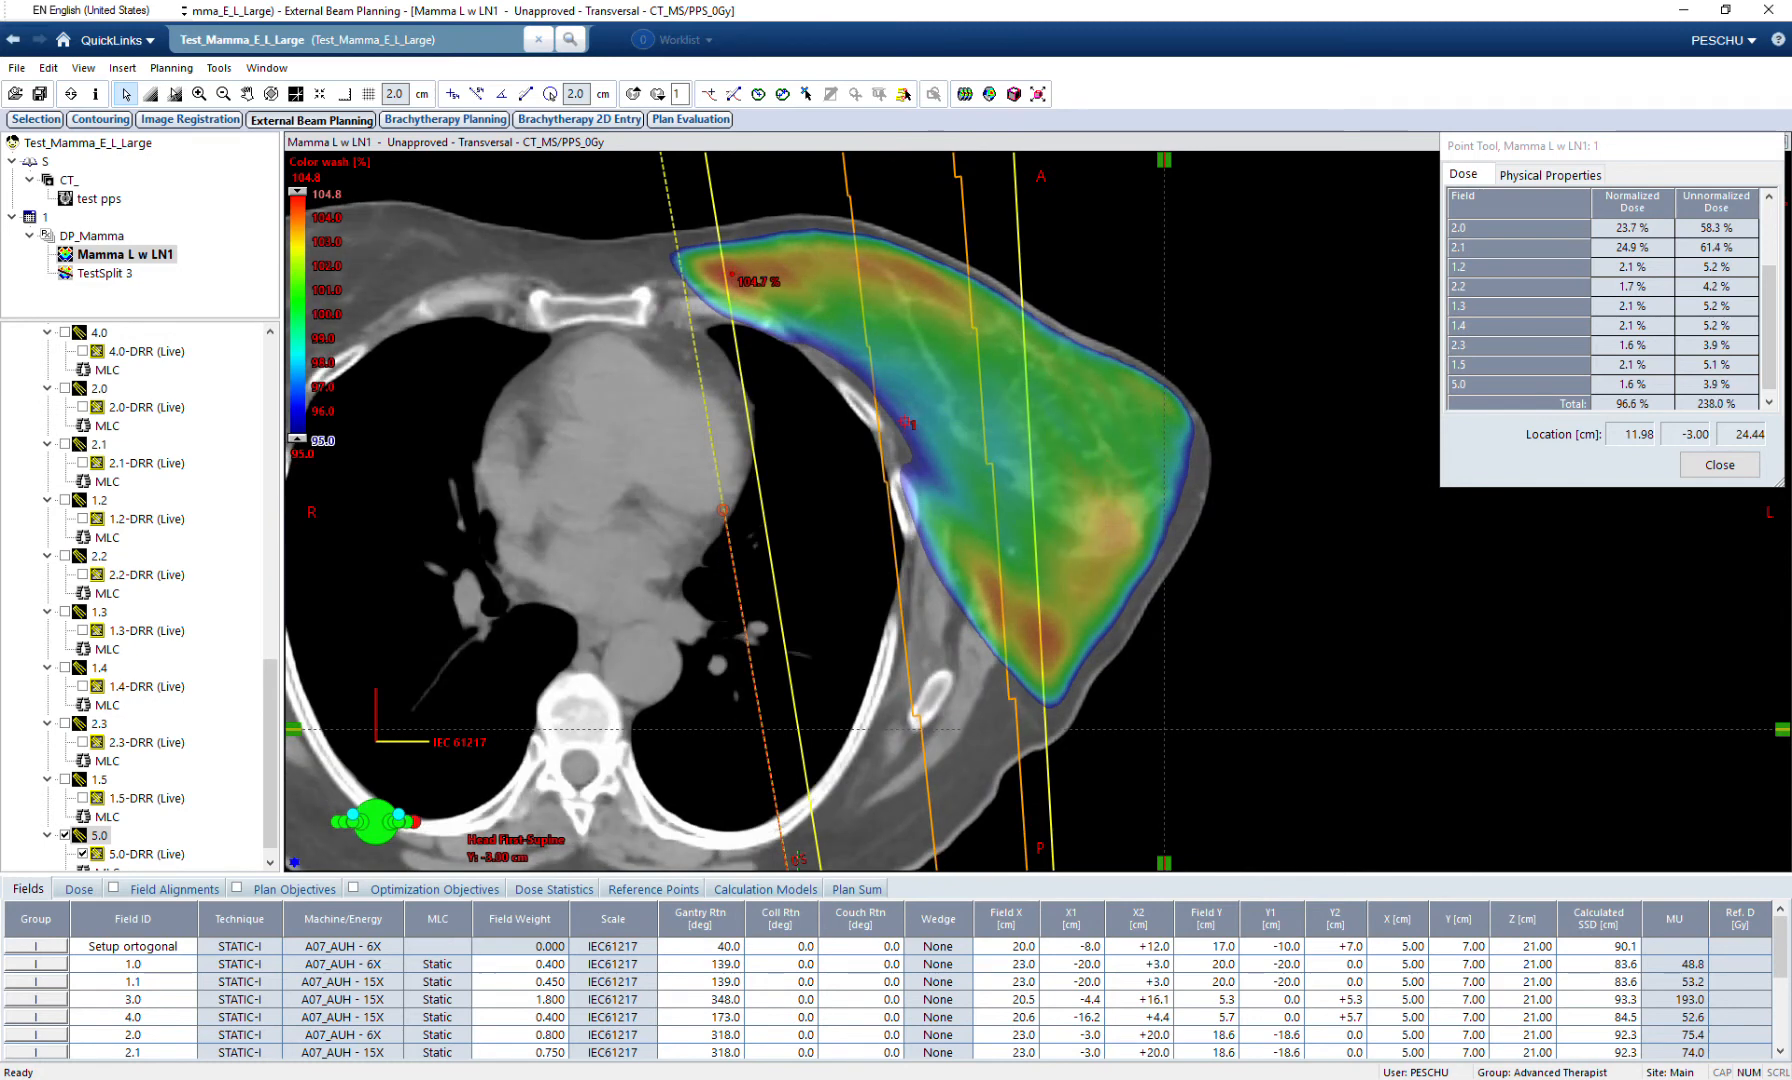
left_click(1720, 465)
Measure the per-field dose at a point in the tissue posterior to the target in the transversal slice at Y 1.50 cm.
middle_click_drag(1038, 512, 1021, 509)
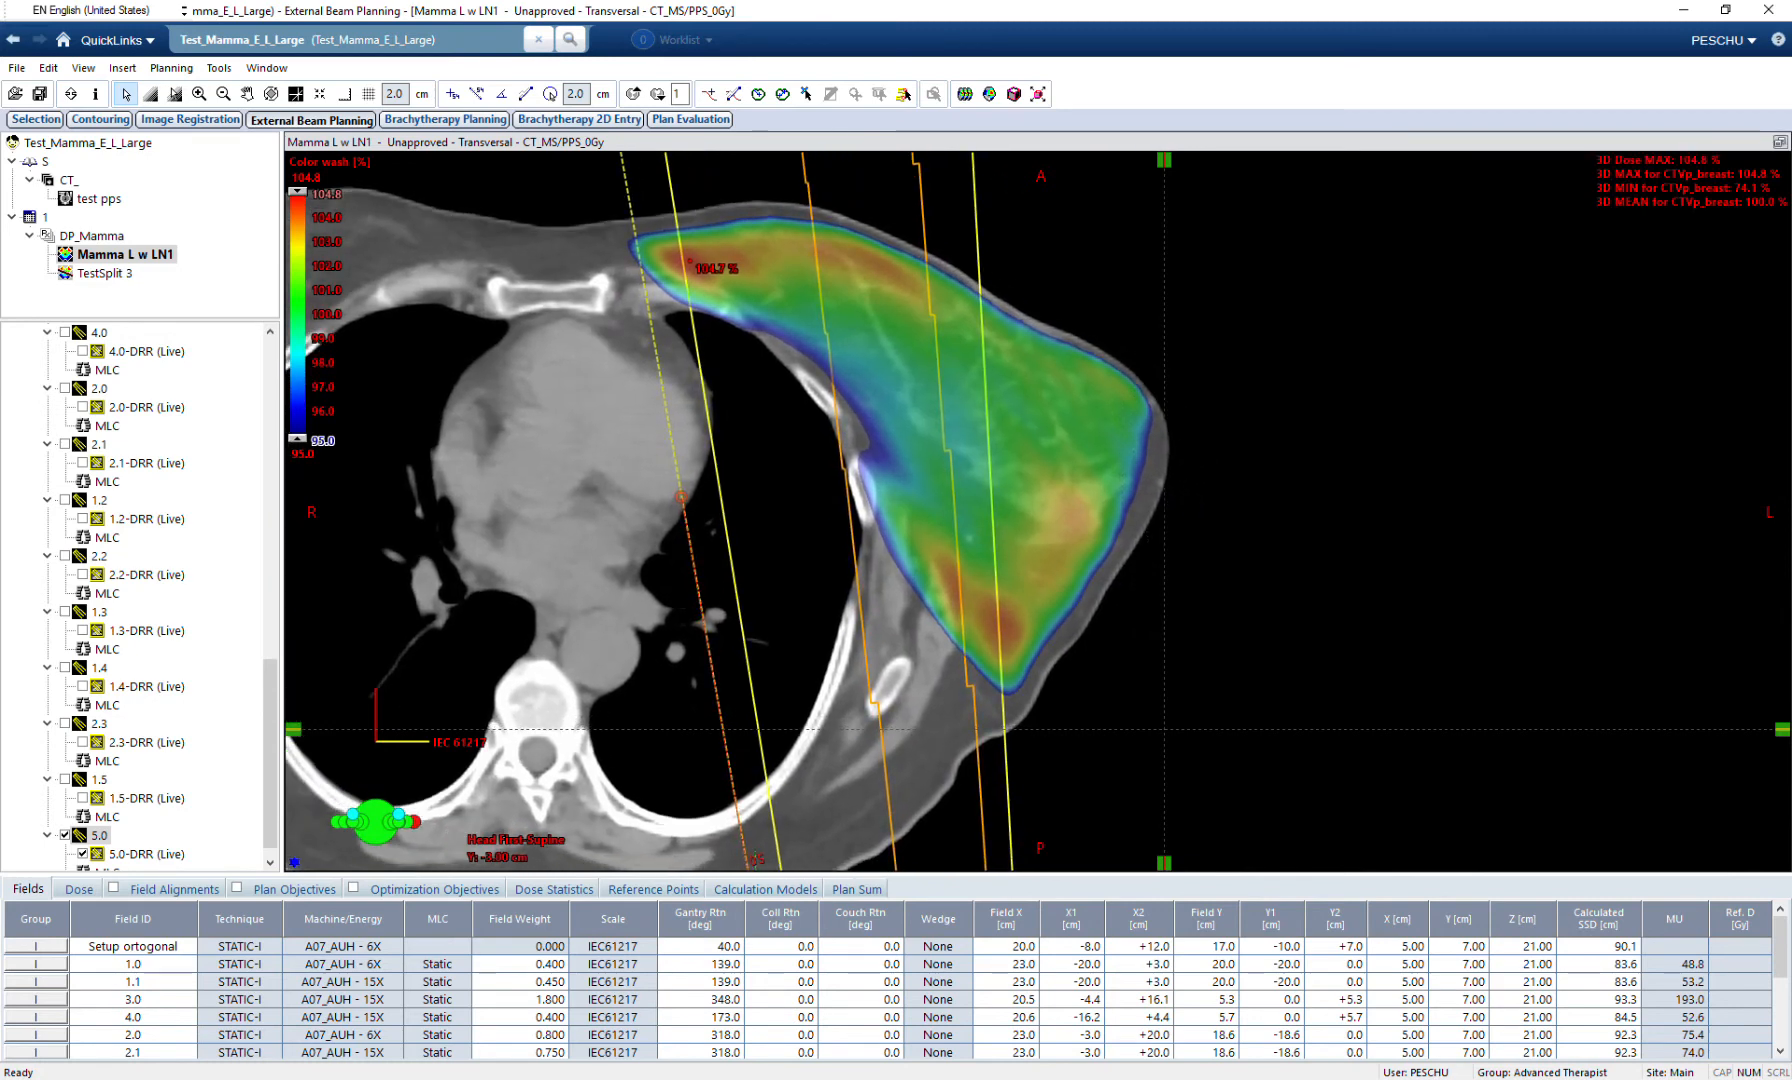
scroll(1207, 740, "up", 6)
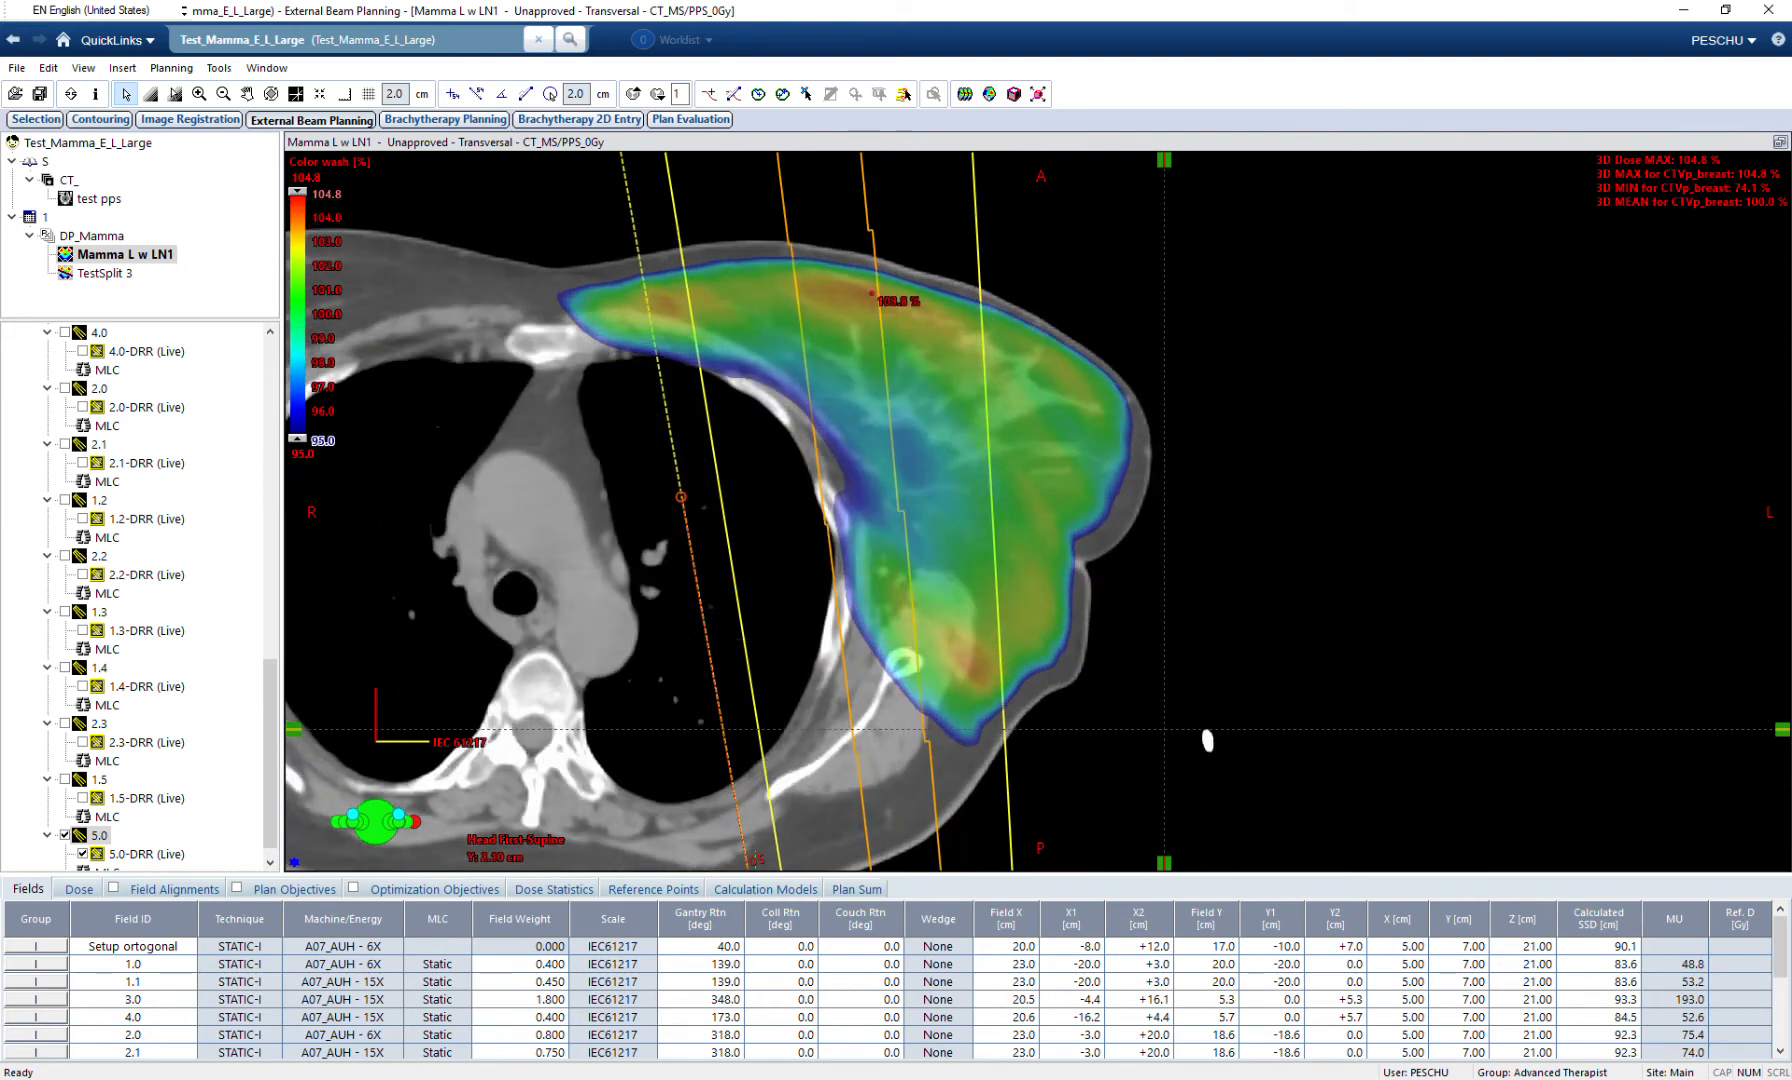
scroll(1207, 740, "up", 3)
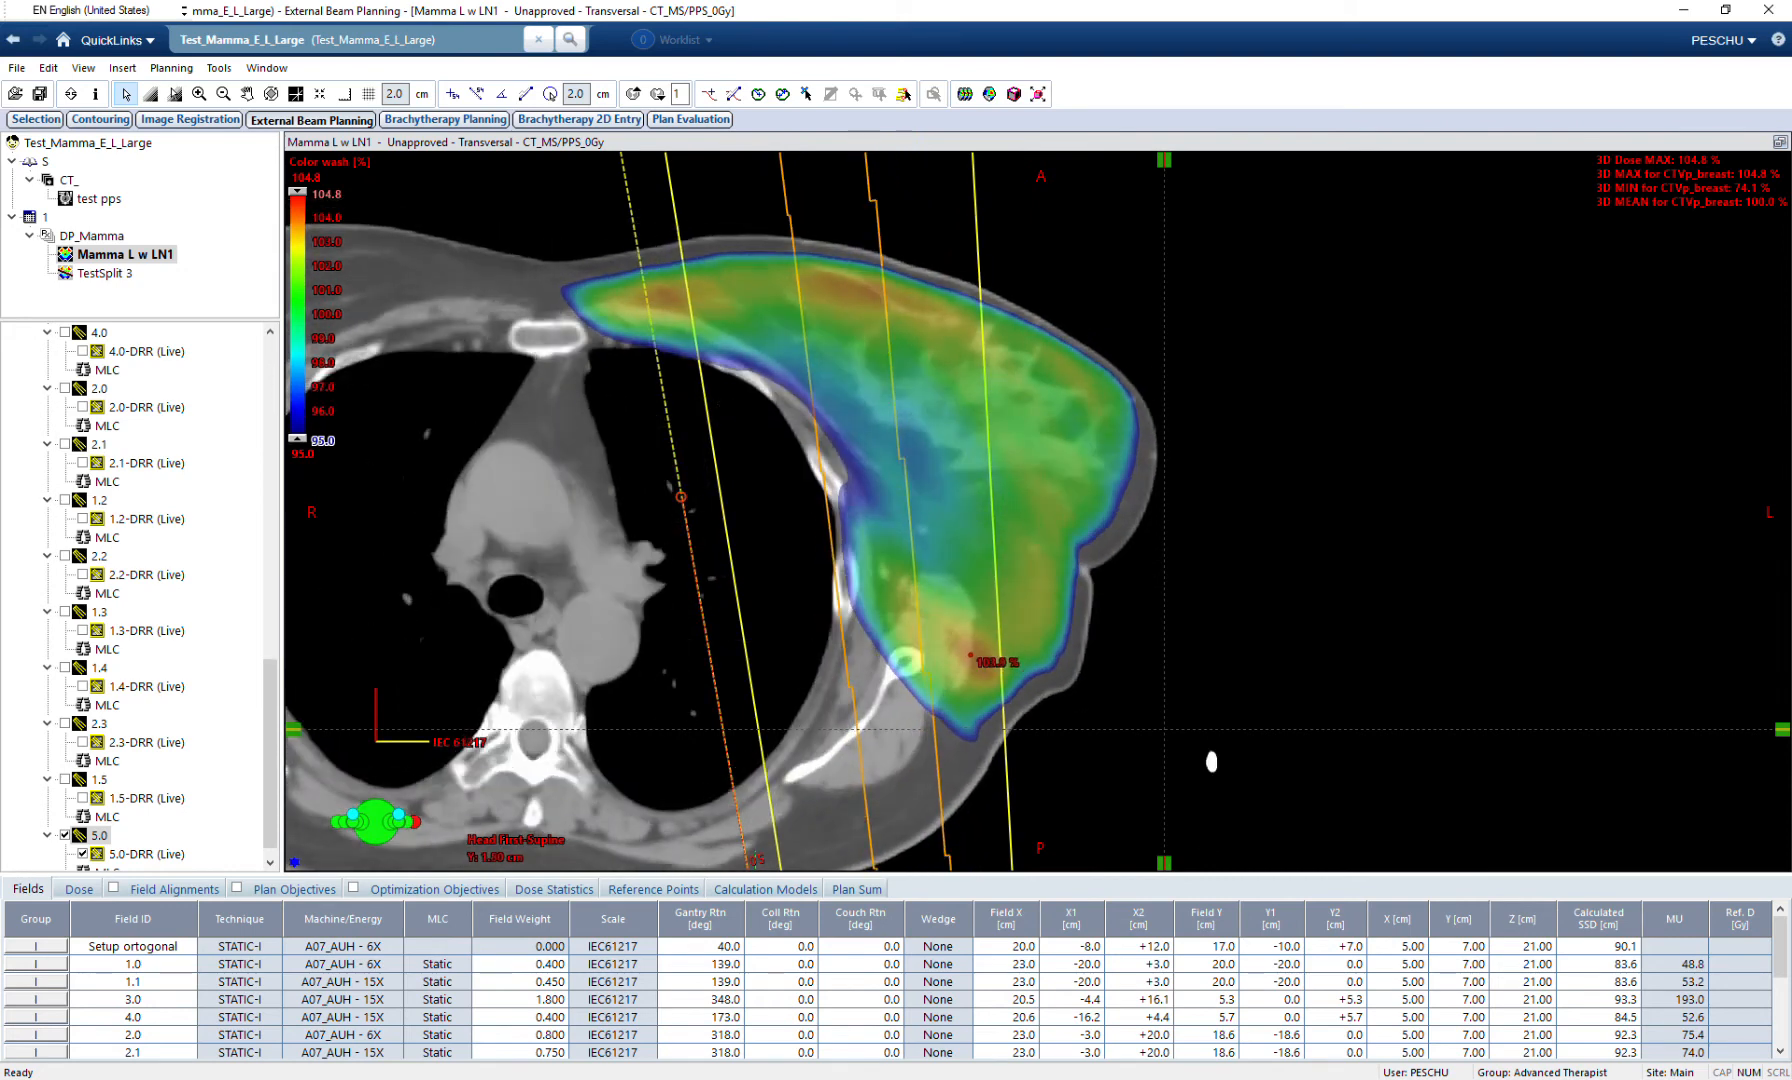
left_click(709, 94)
left_click(884, 768)
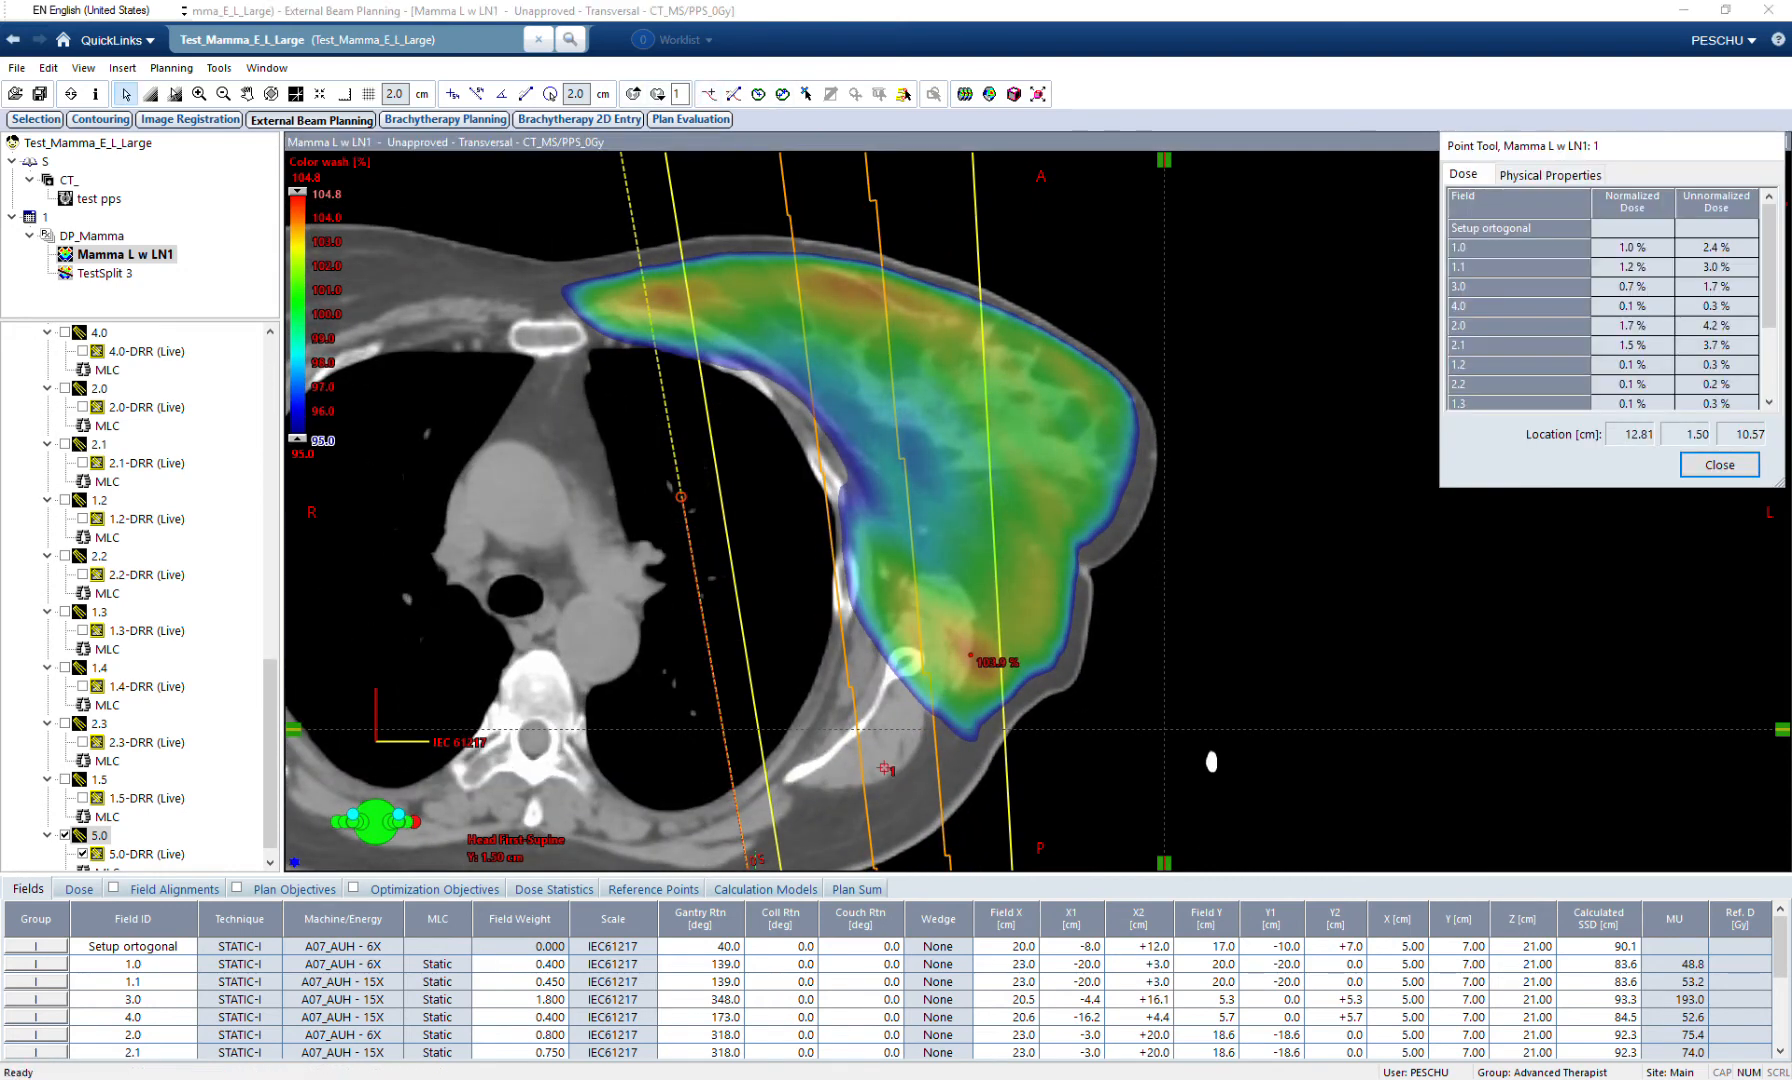
scroll(1605, 300, "down", 3)
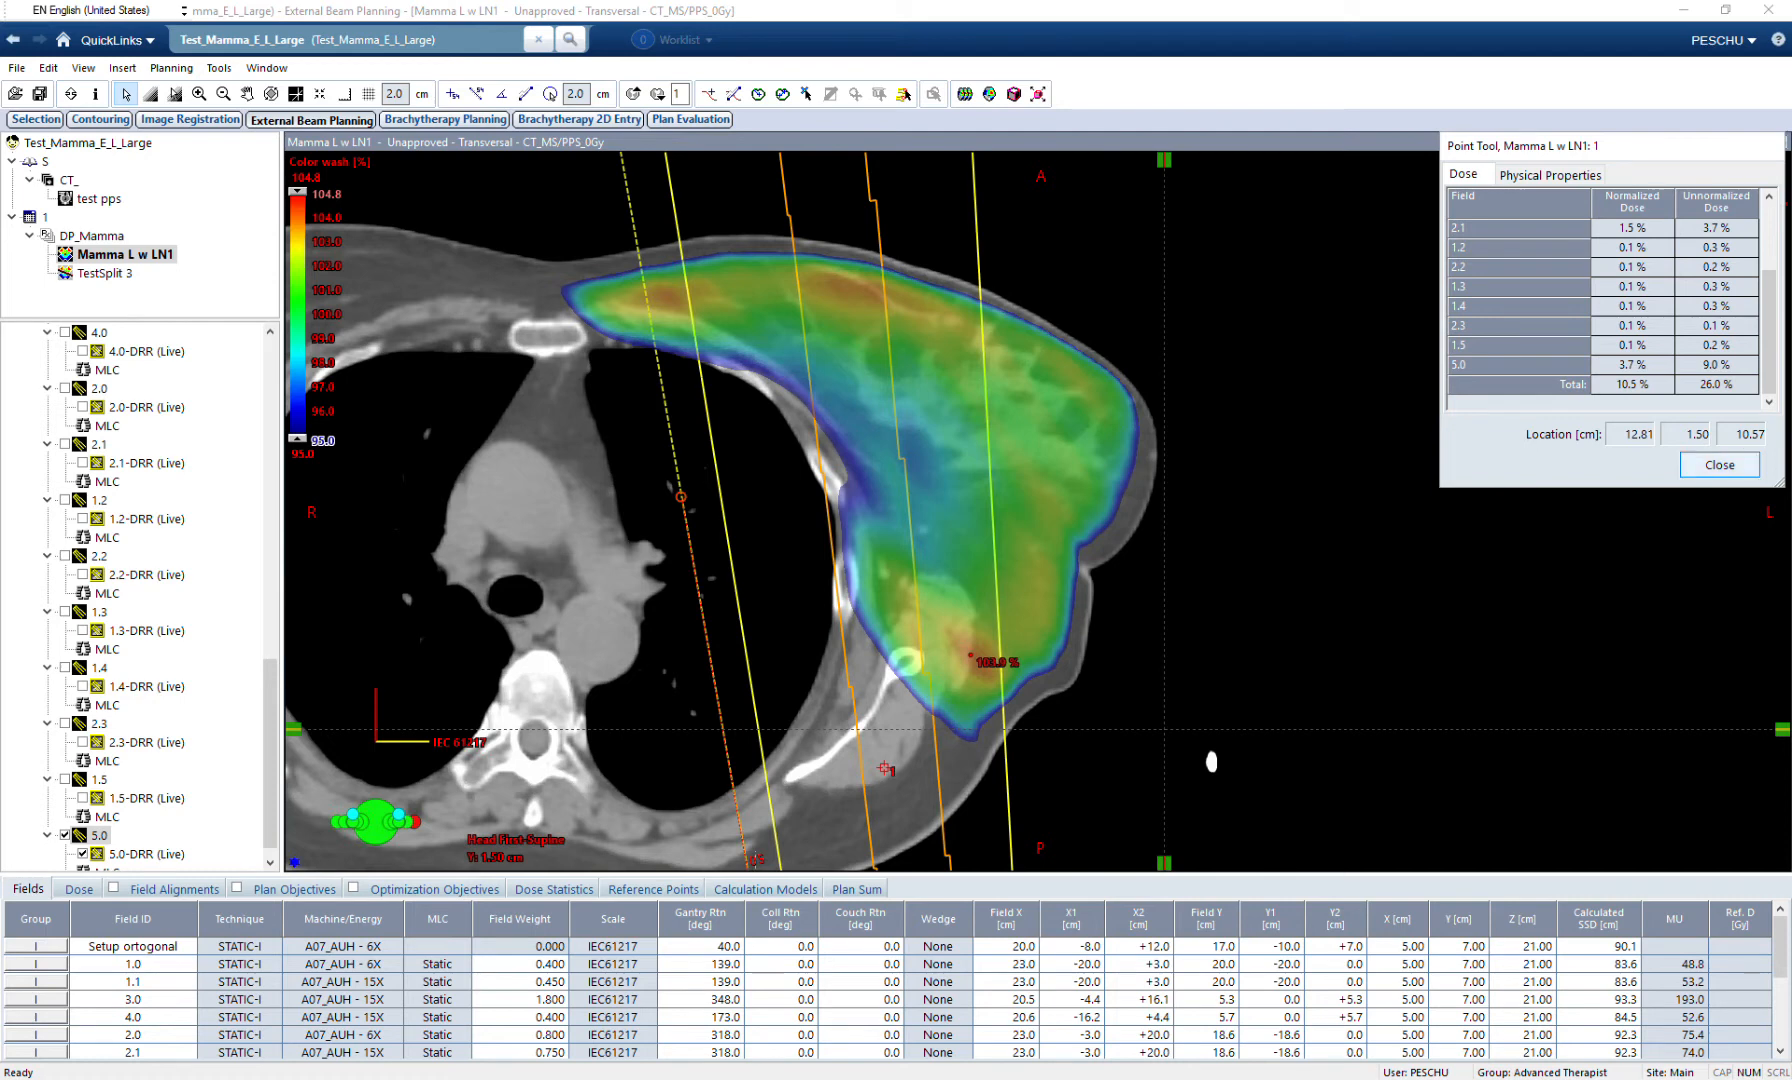
left_click(1720, 465)
Show field 1.5's MLC outline over the dose in the transversal slices and save the plan.
scroll(1038, 512, "up", 4)
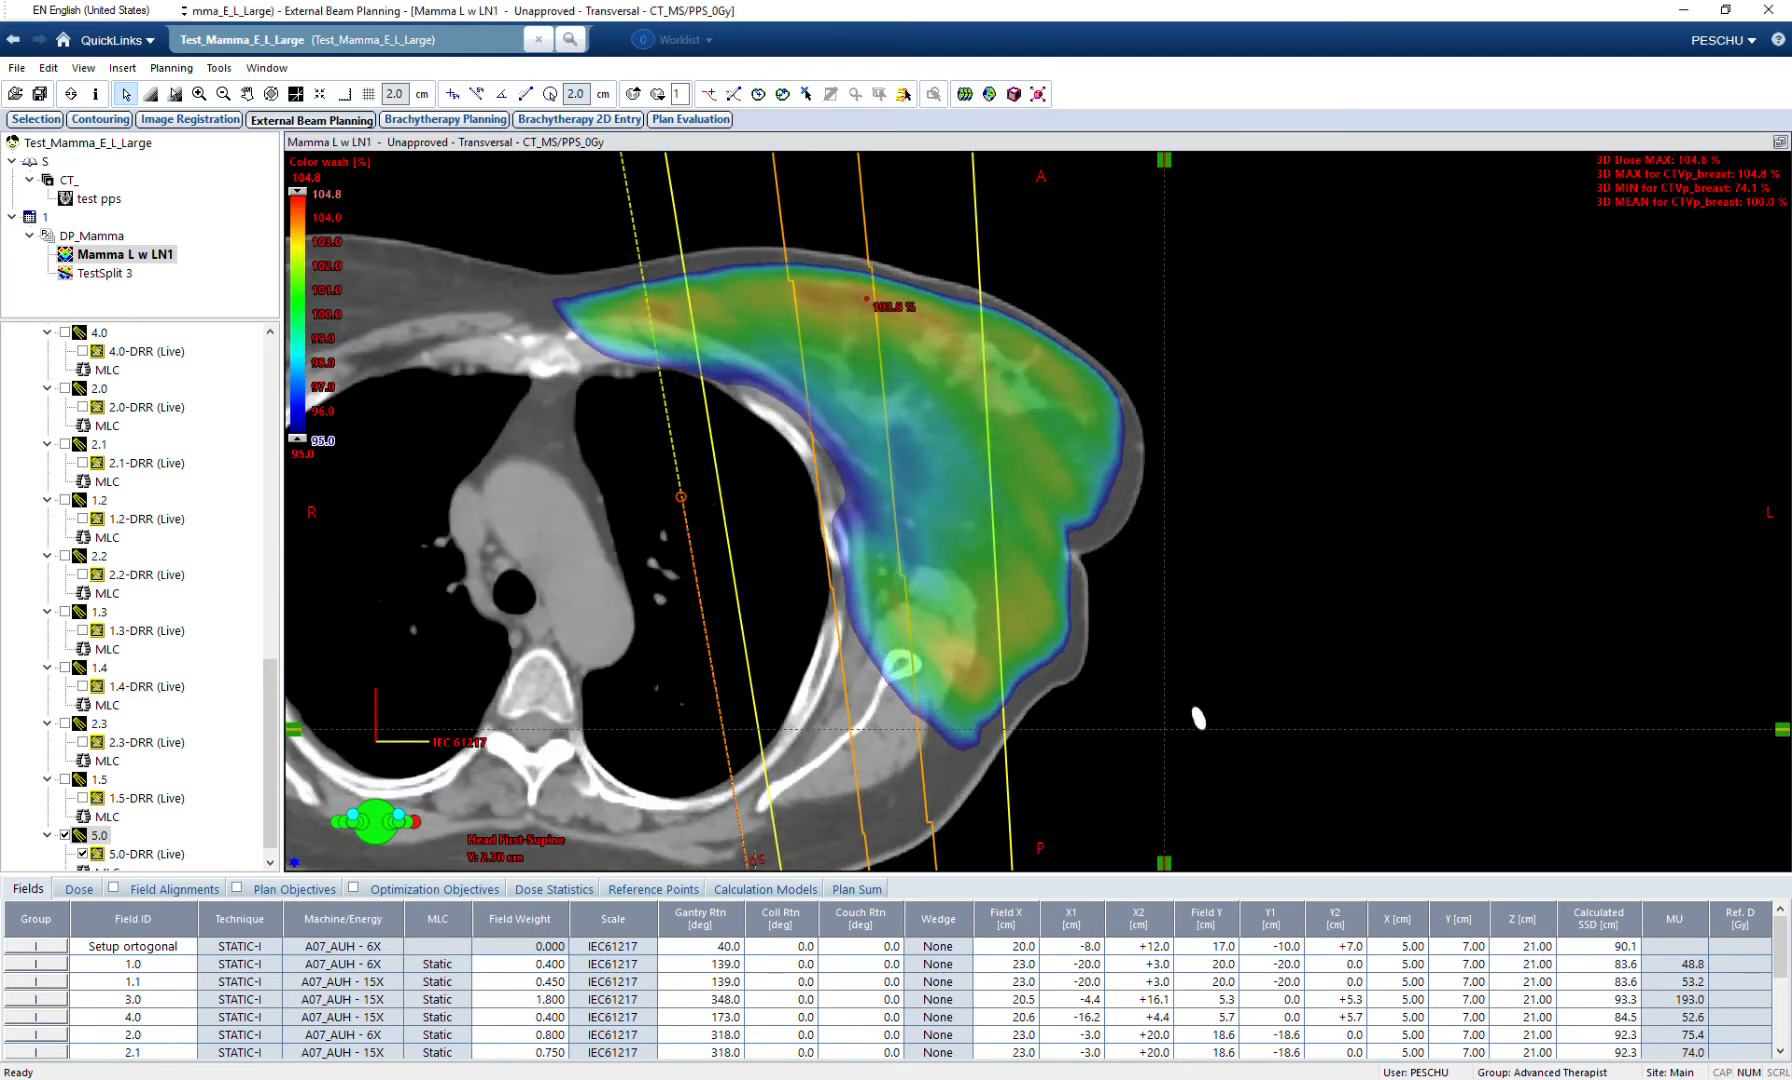
scroll(140, 798, "down", 1)
left_click(107, 798)
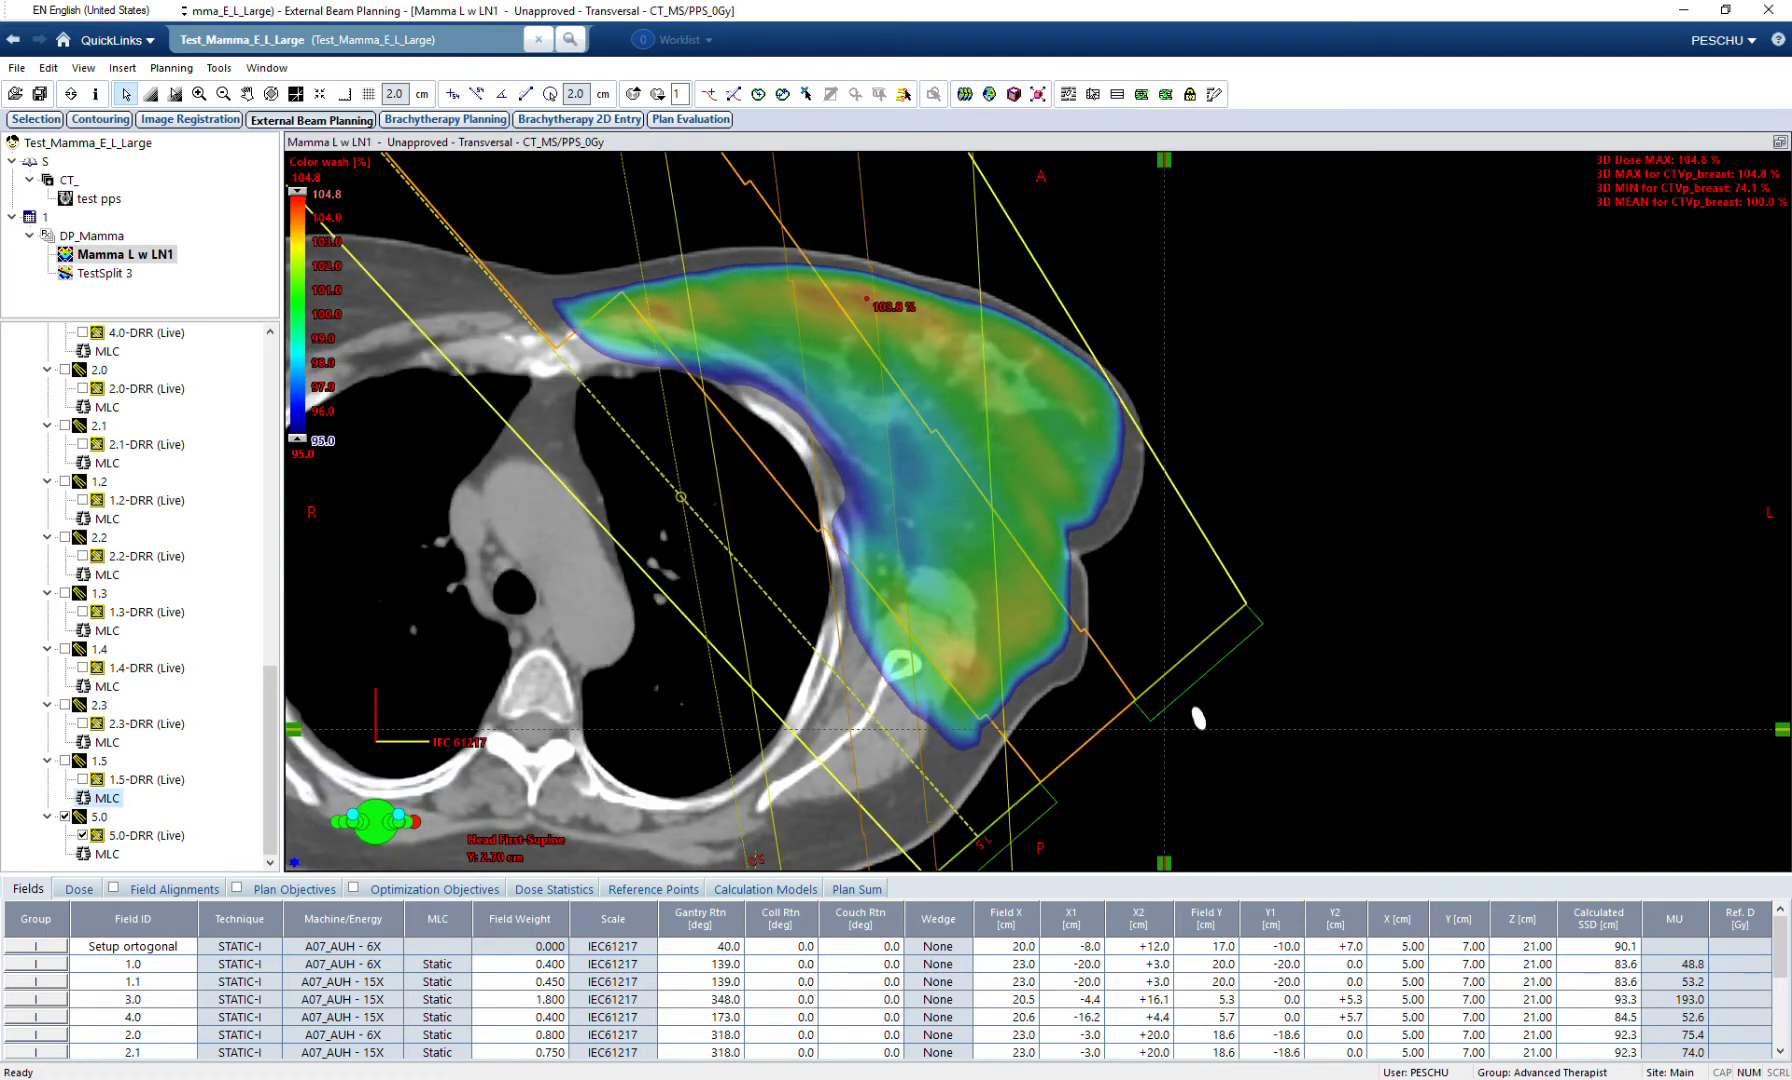
scroll(1198, 718, "up", 3)
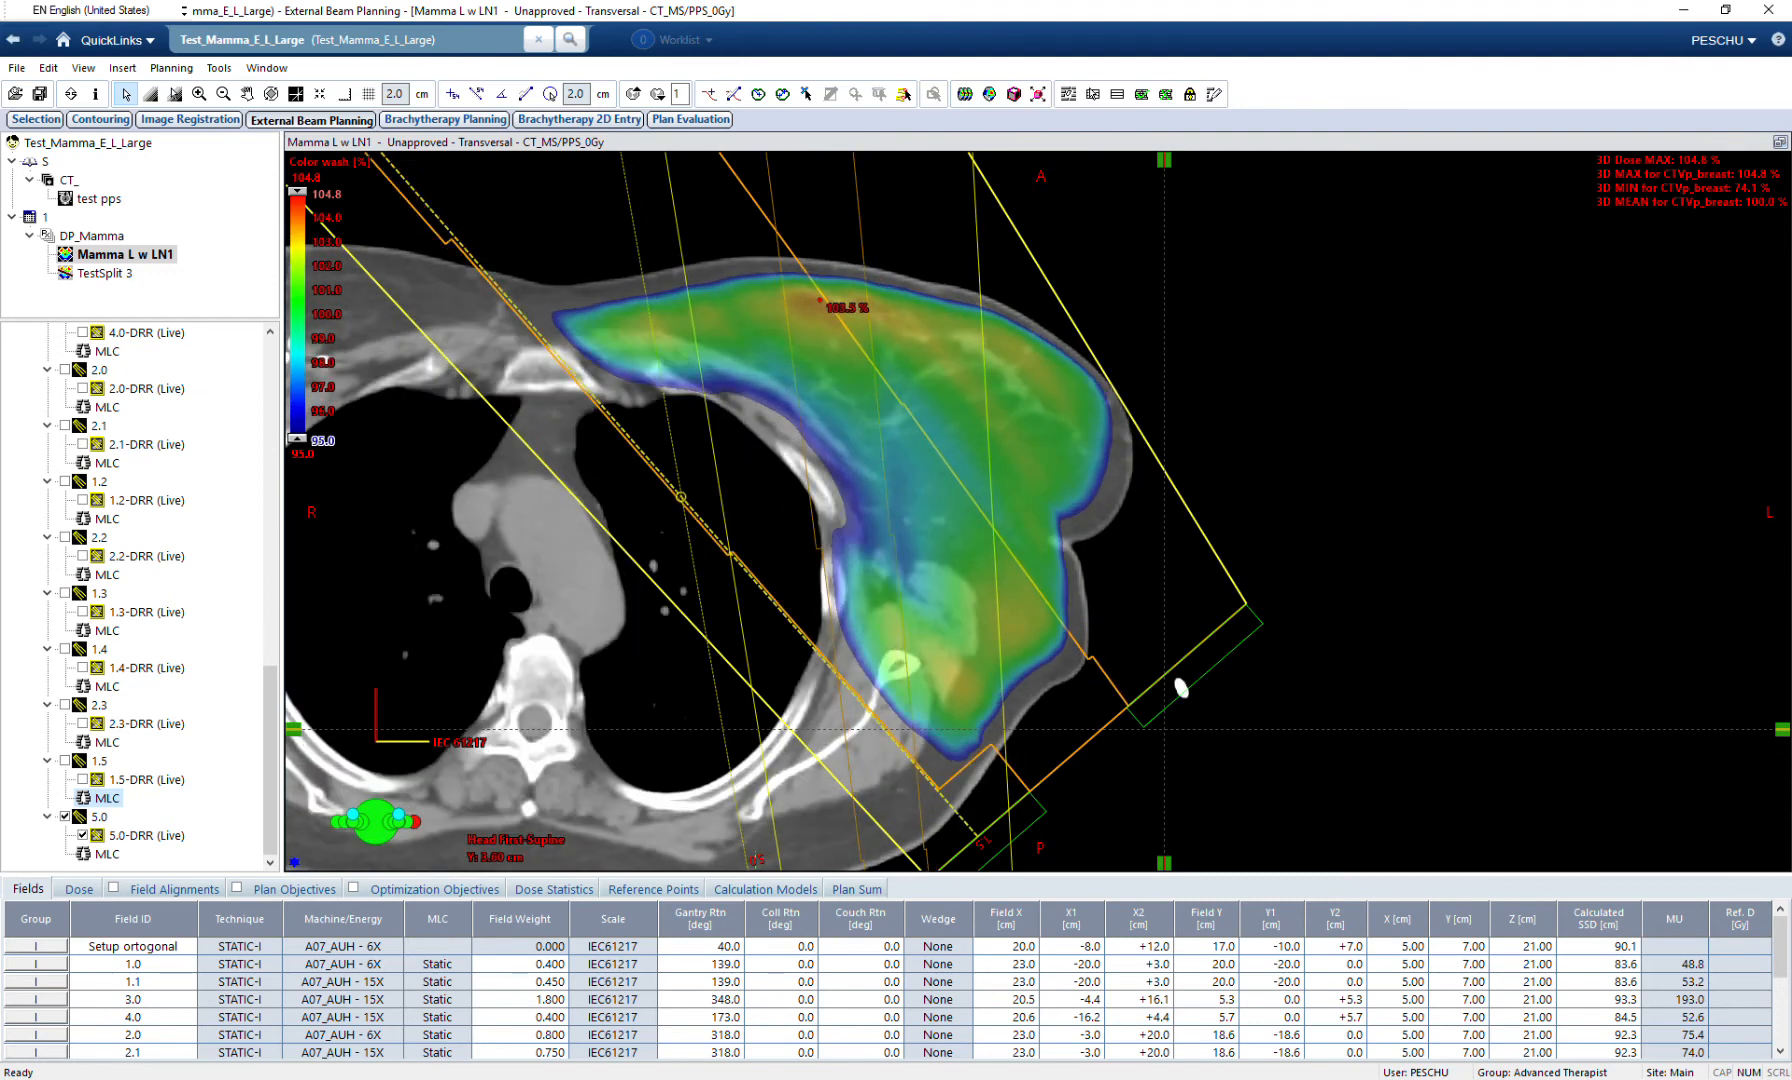
key("ctrl+s")
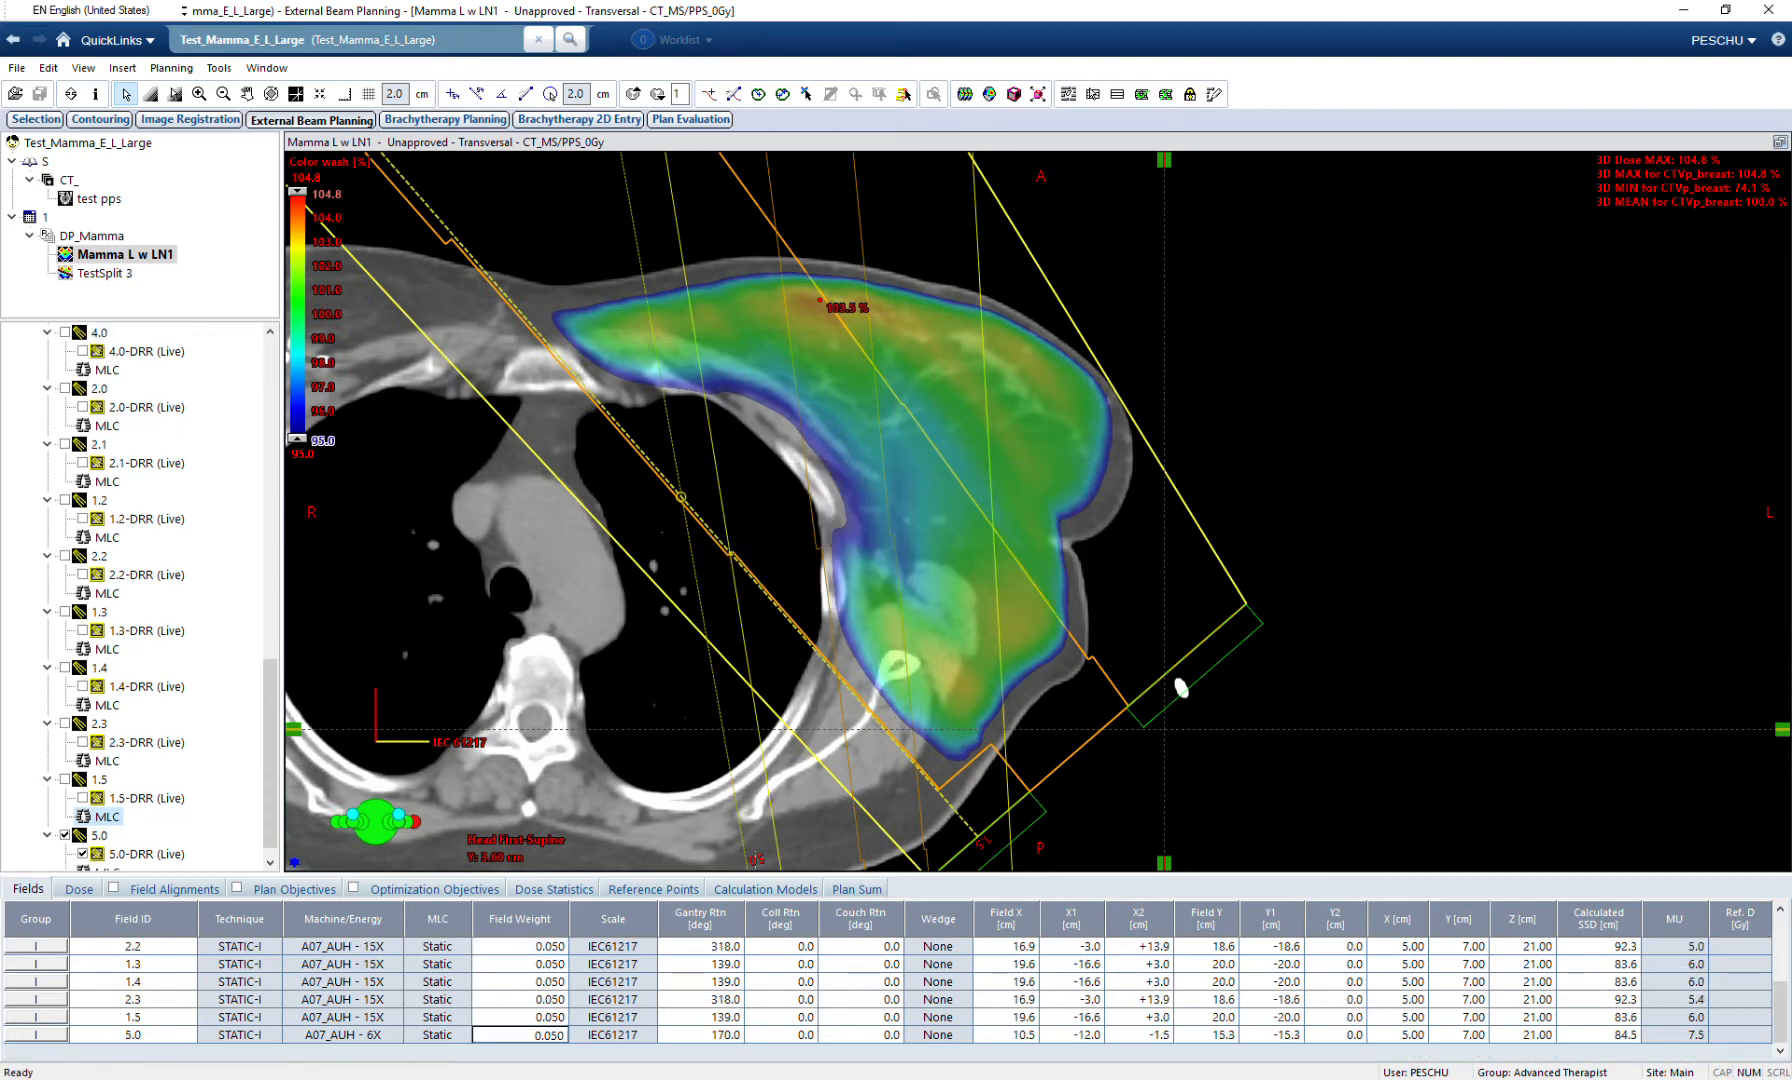
Restore the four-view layout and examine field 1.5's MLC aperture in the beam's eye view and against the dose in the transversal slices.
left_click(1780, 142)
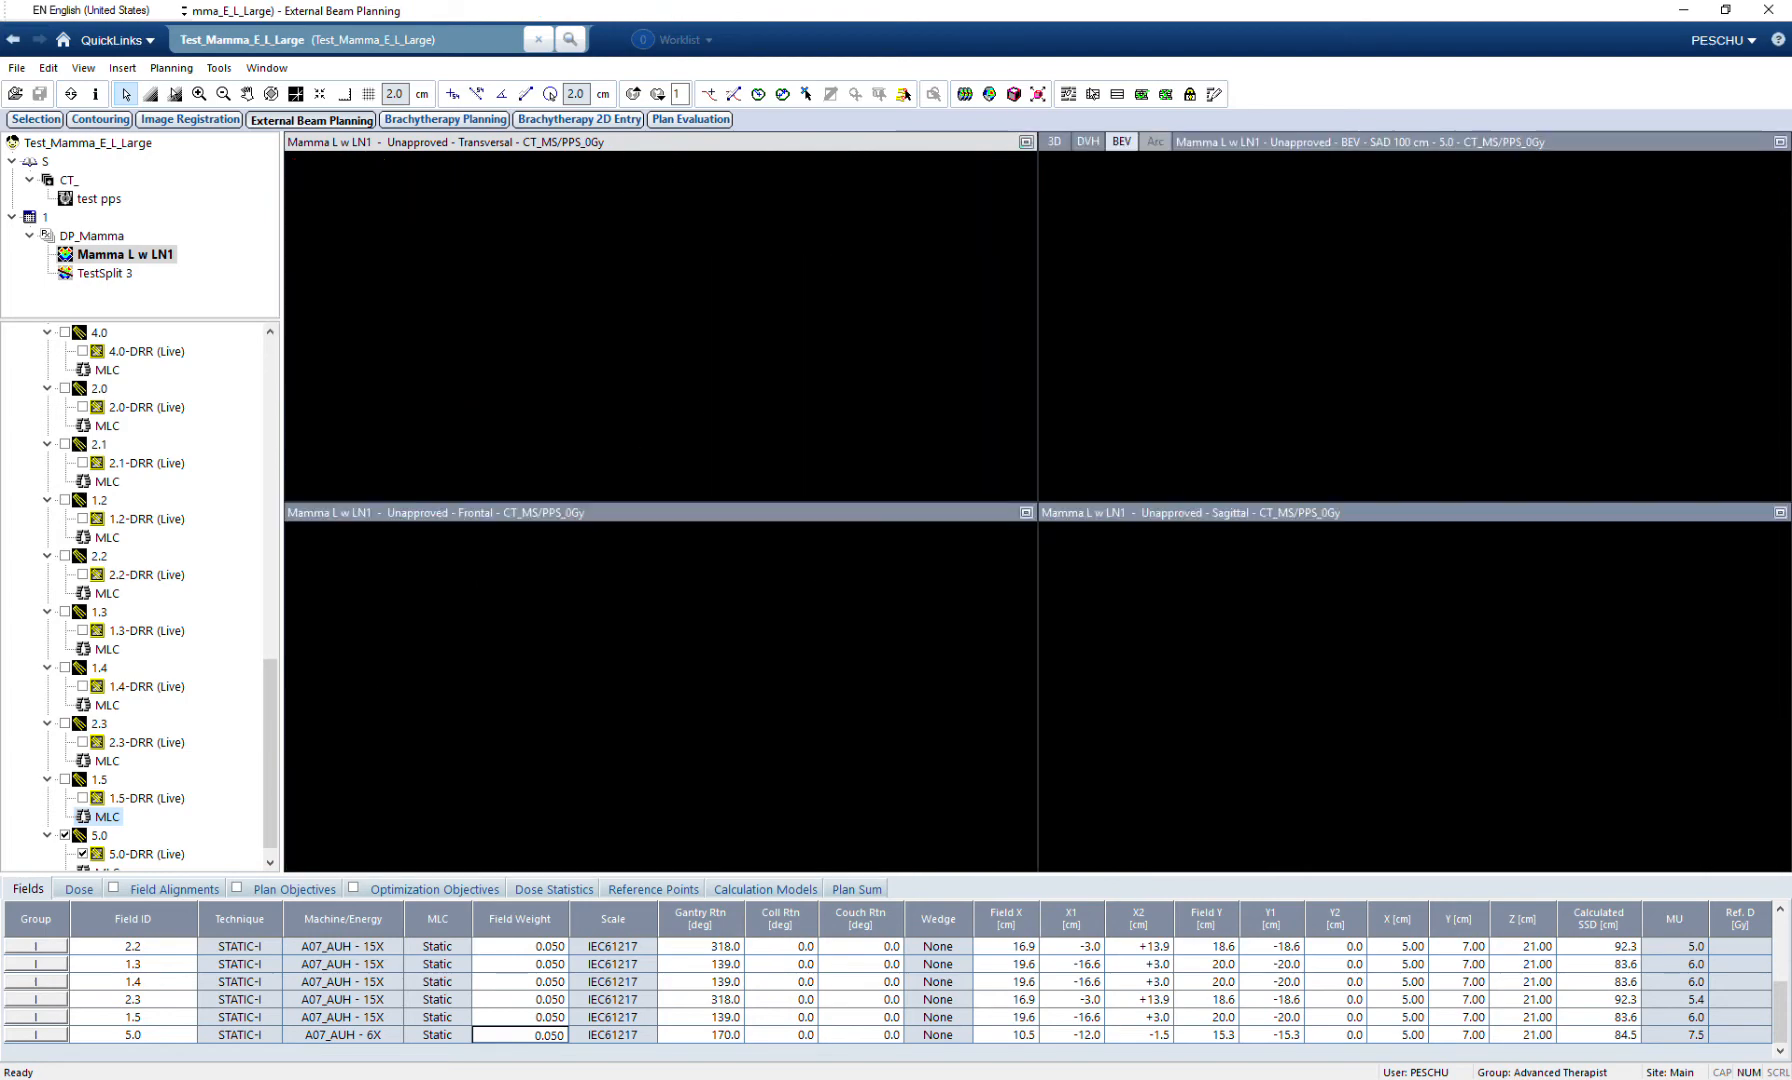
left_click(1780, 142)
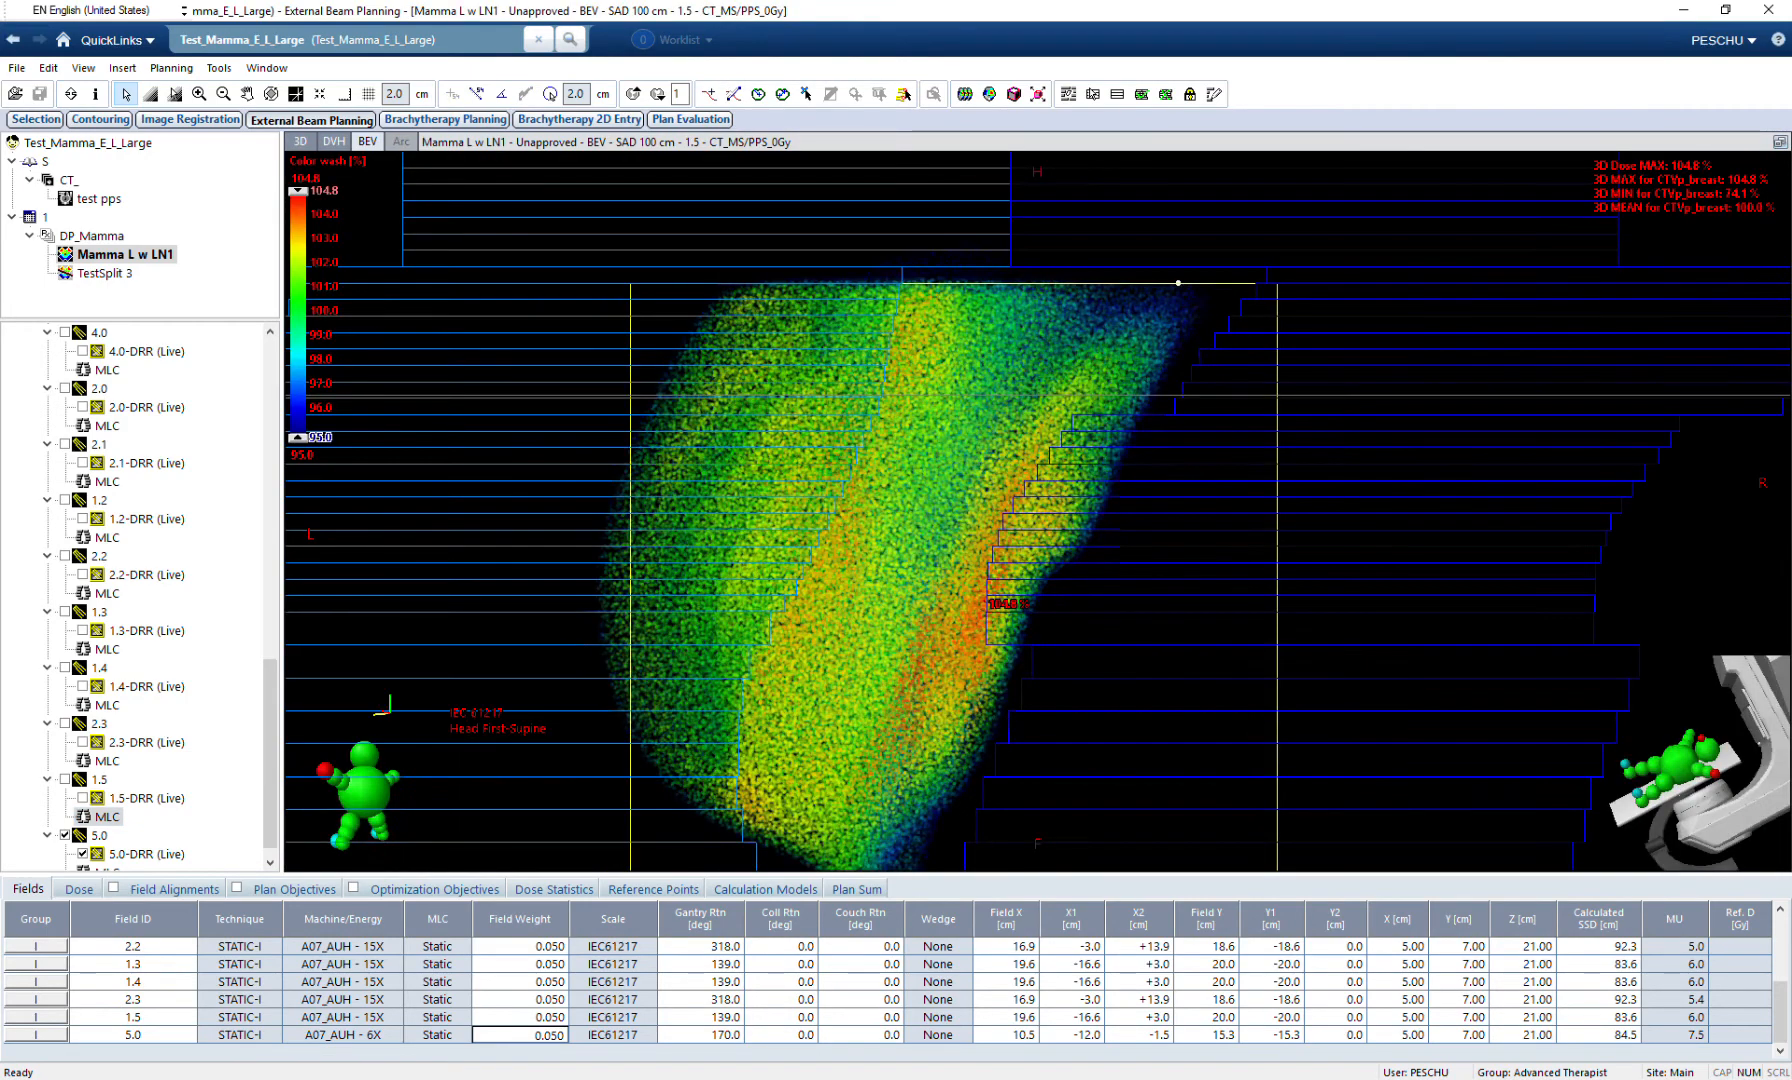
left_click(1780, 142)
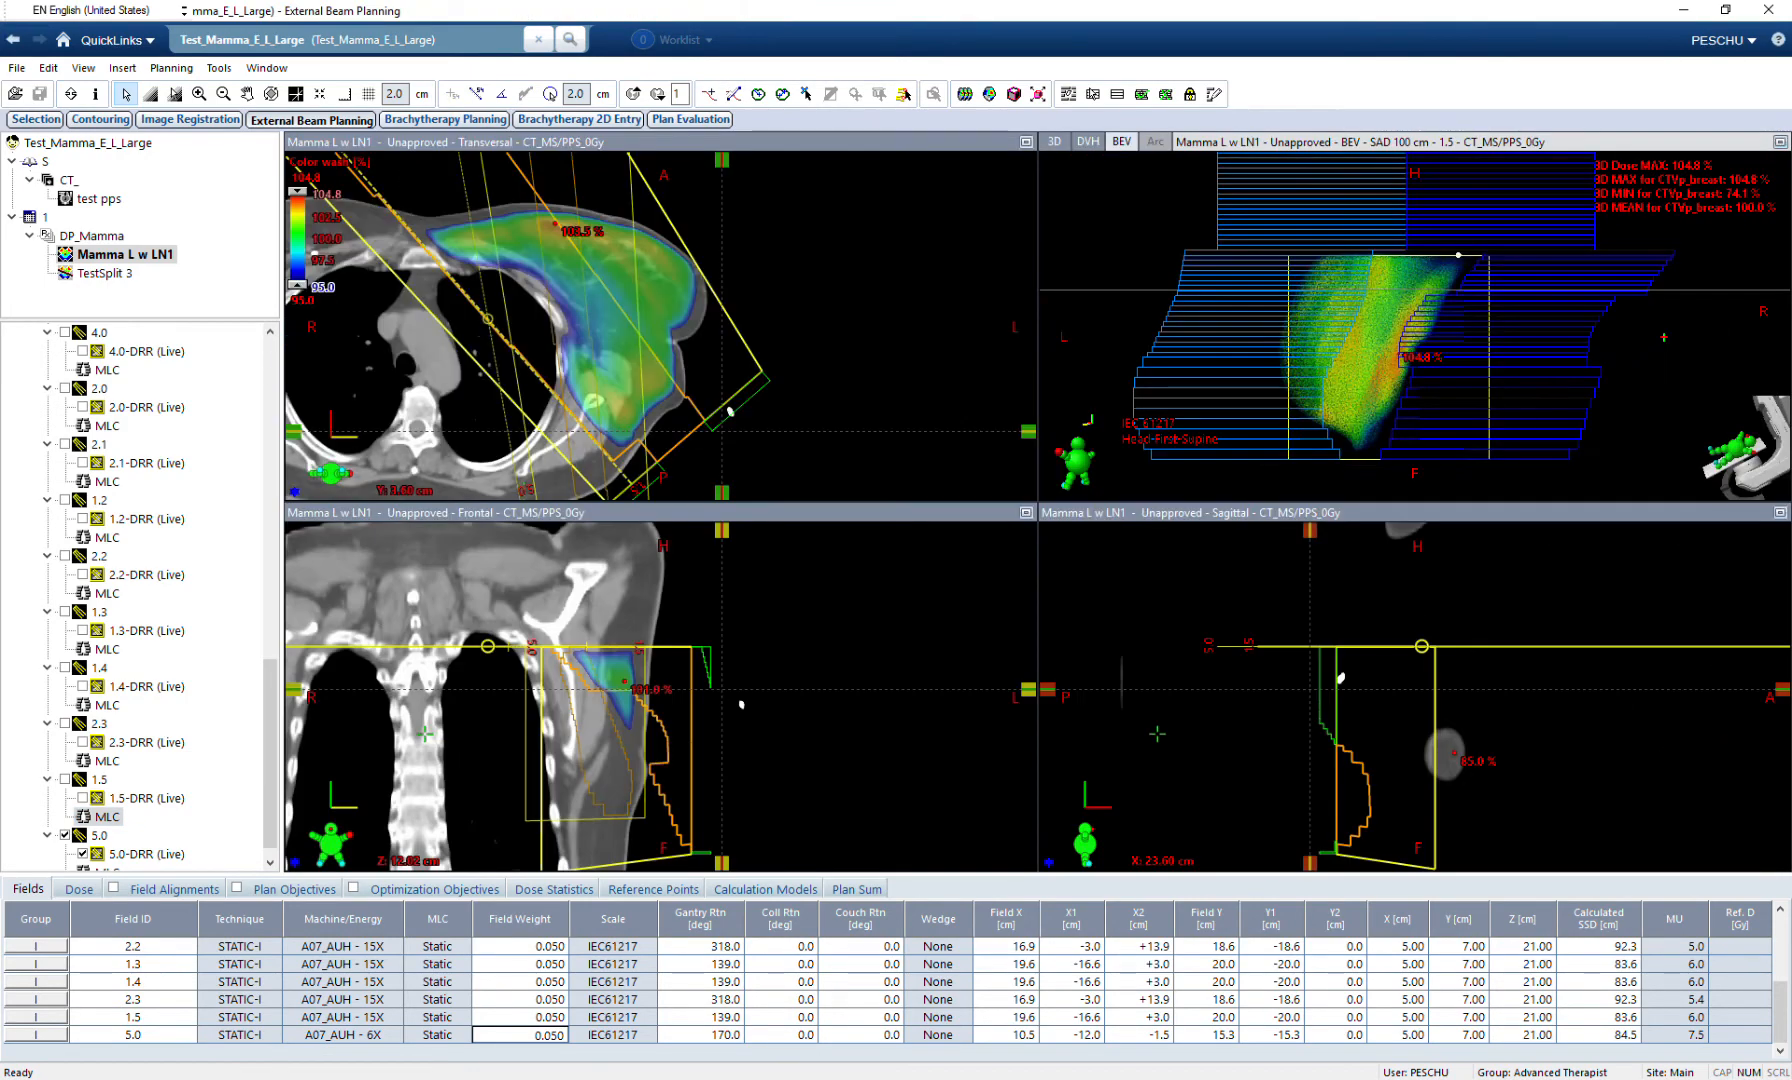
scroll(731, 411, "down", 10)
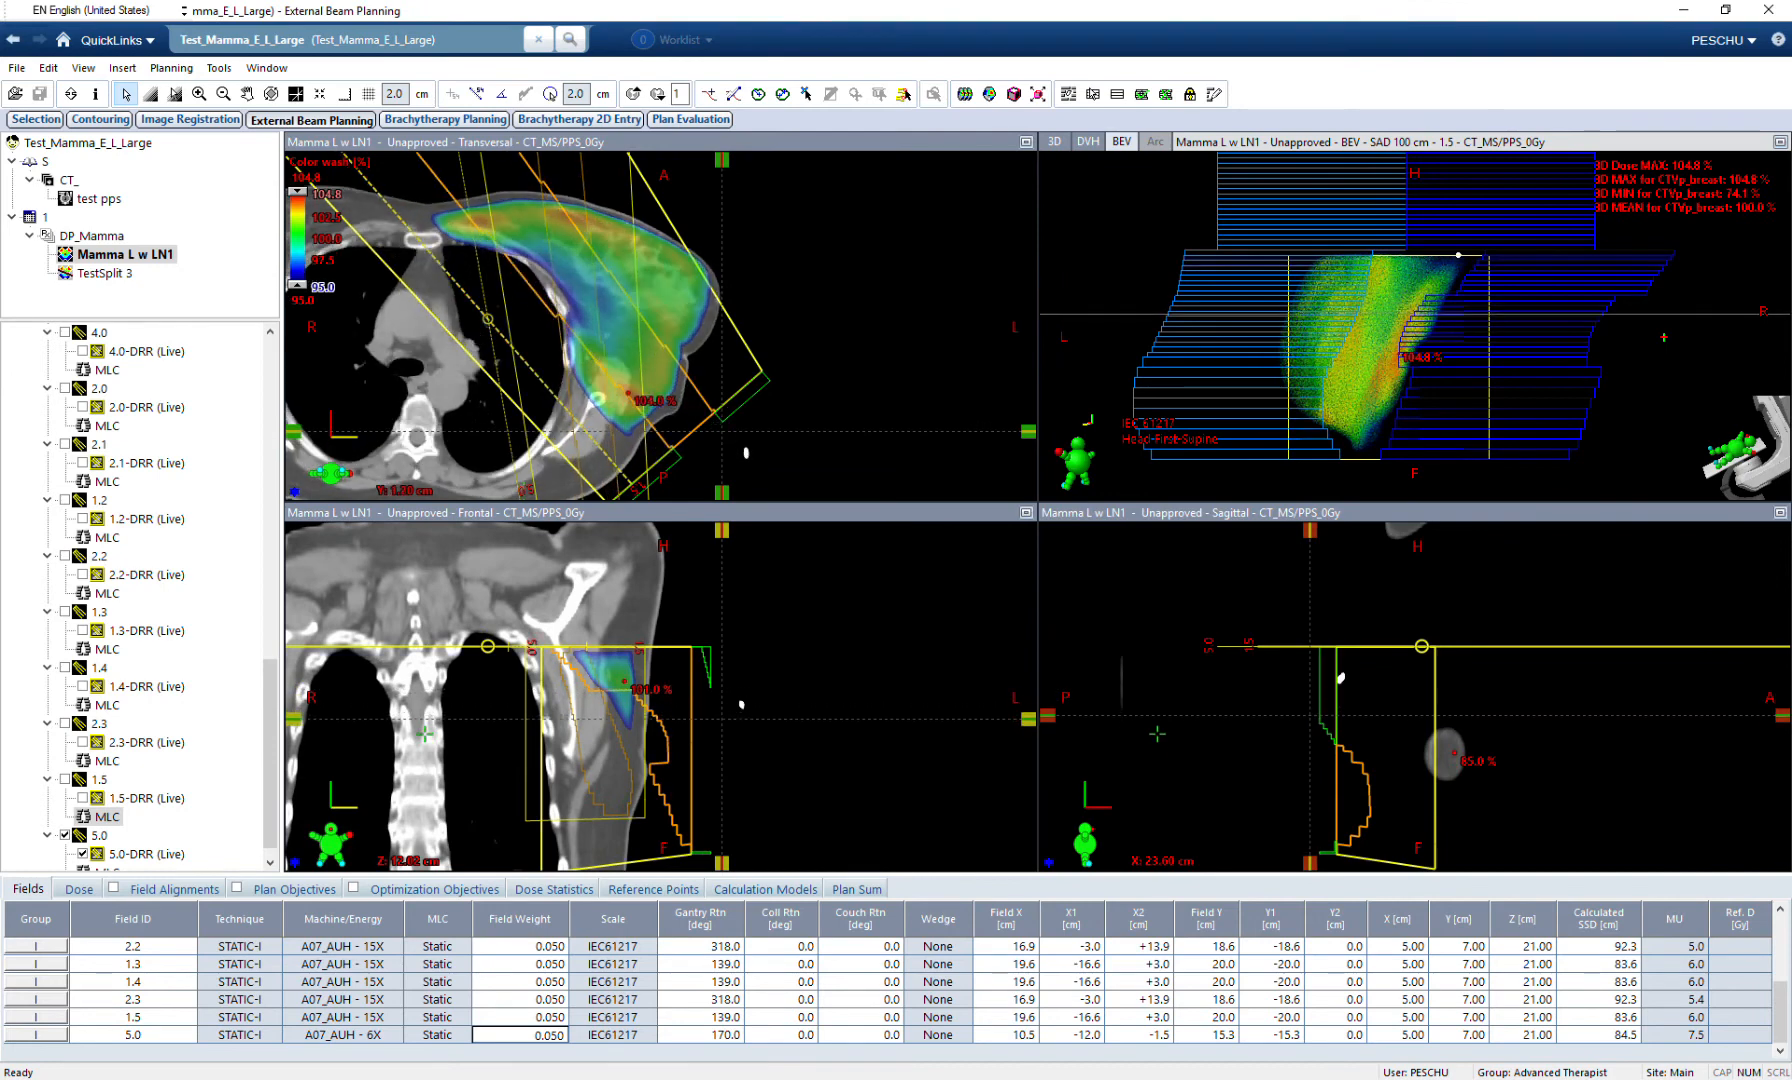
scroll(571, 430, "down", 5)
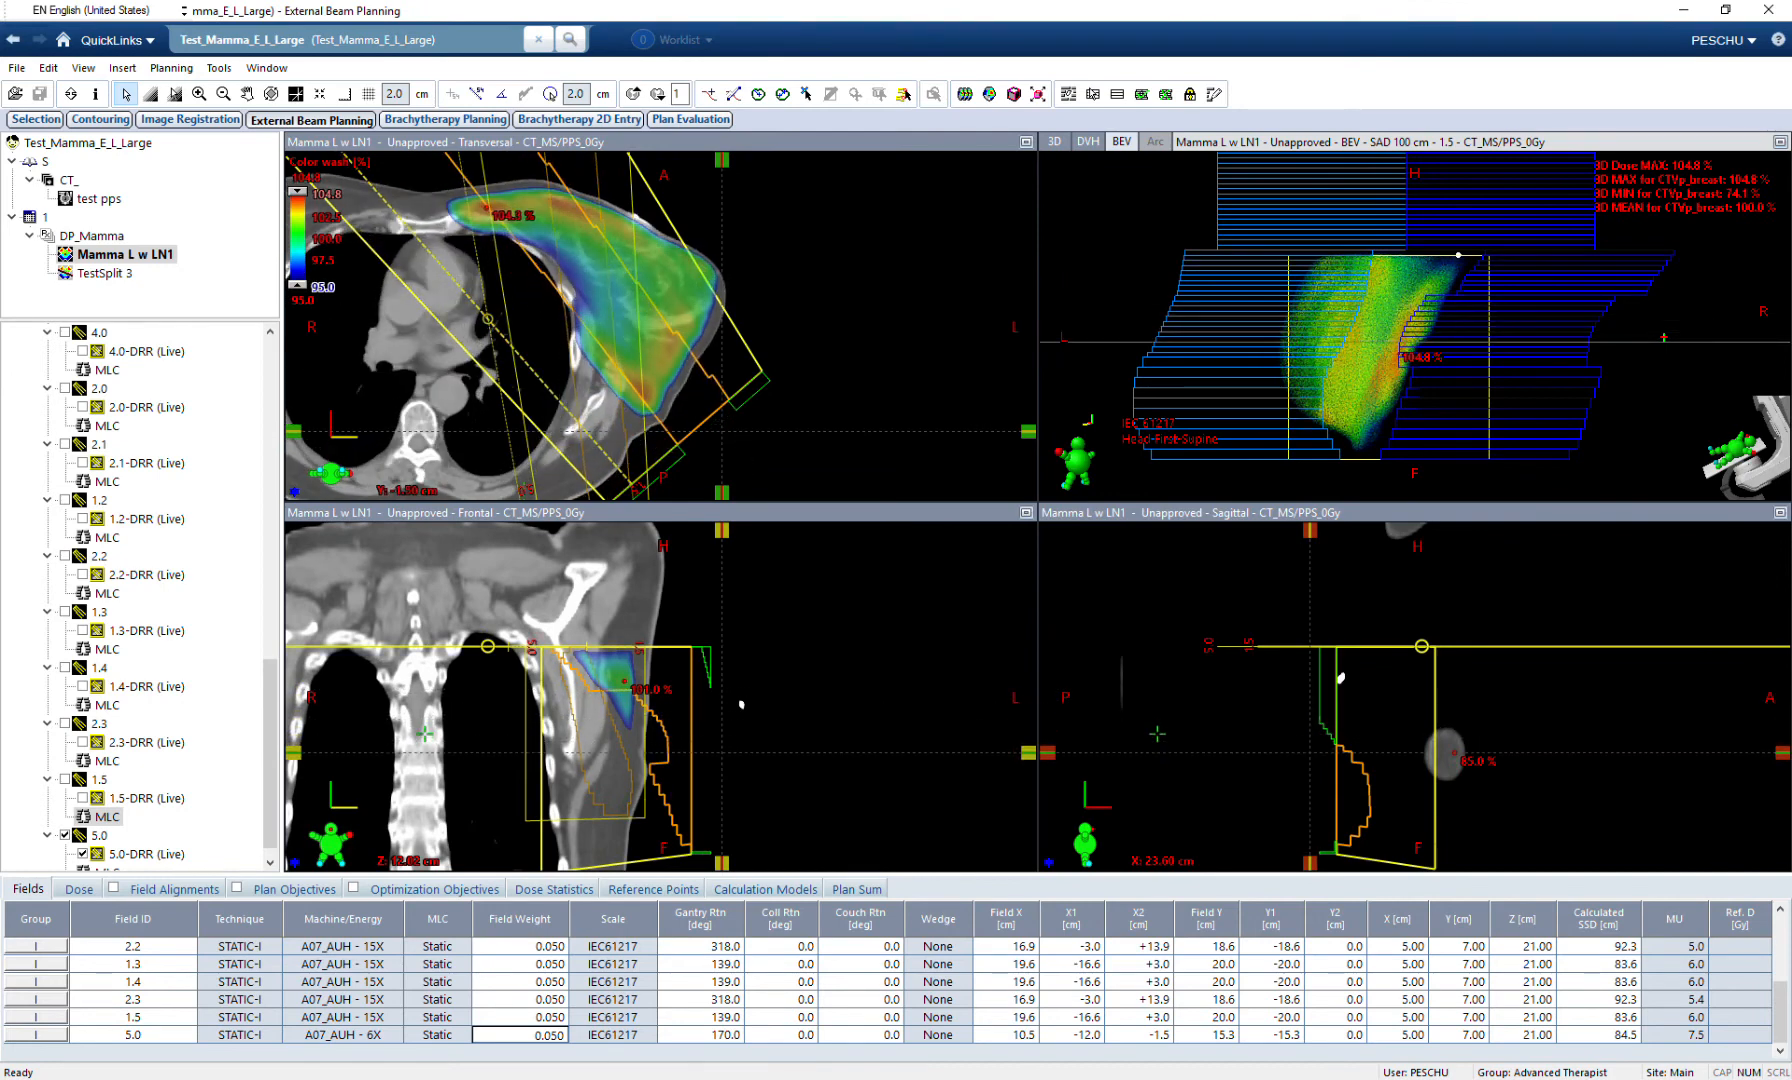
scroll(620, 326, "up", 2, "ctrl")
middle_click_drag(620, 326, 659, 377)
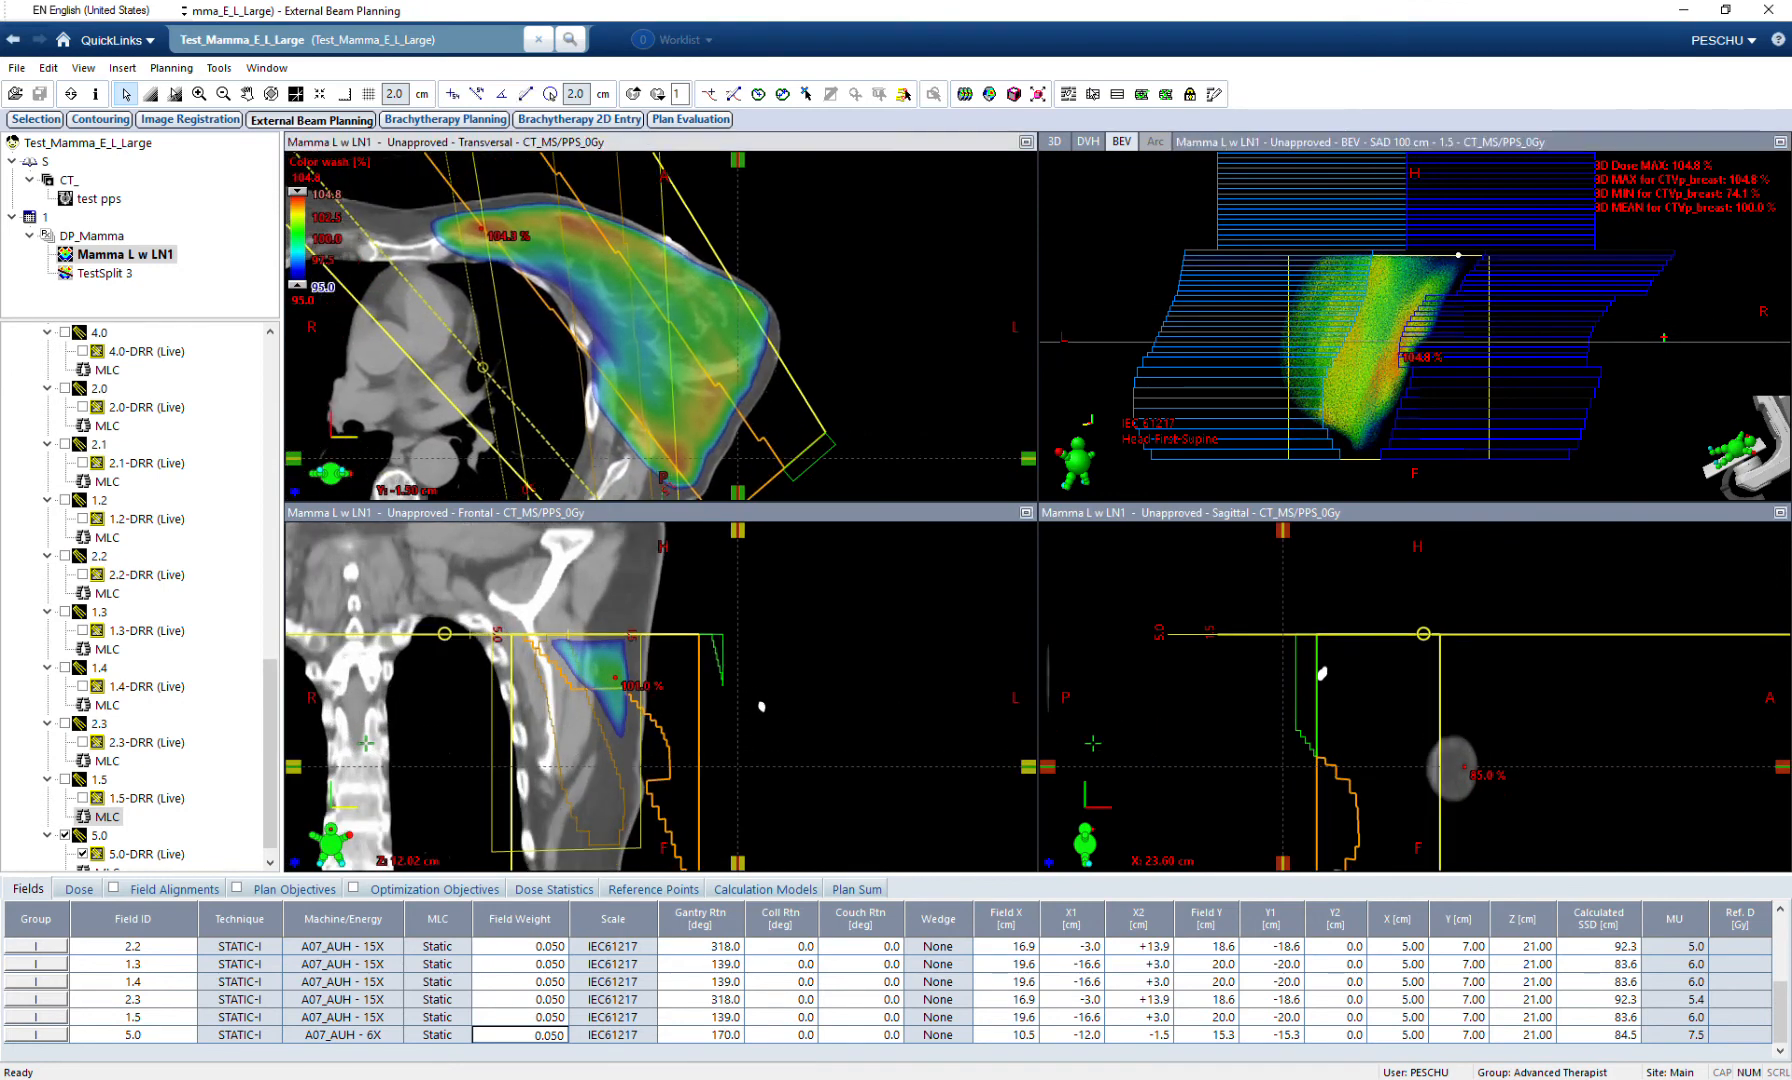
scroll(659, 377, "up", 3)
scroll(659, 377, "down", 1)
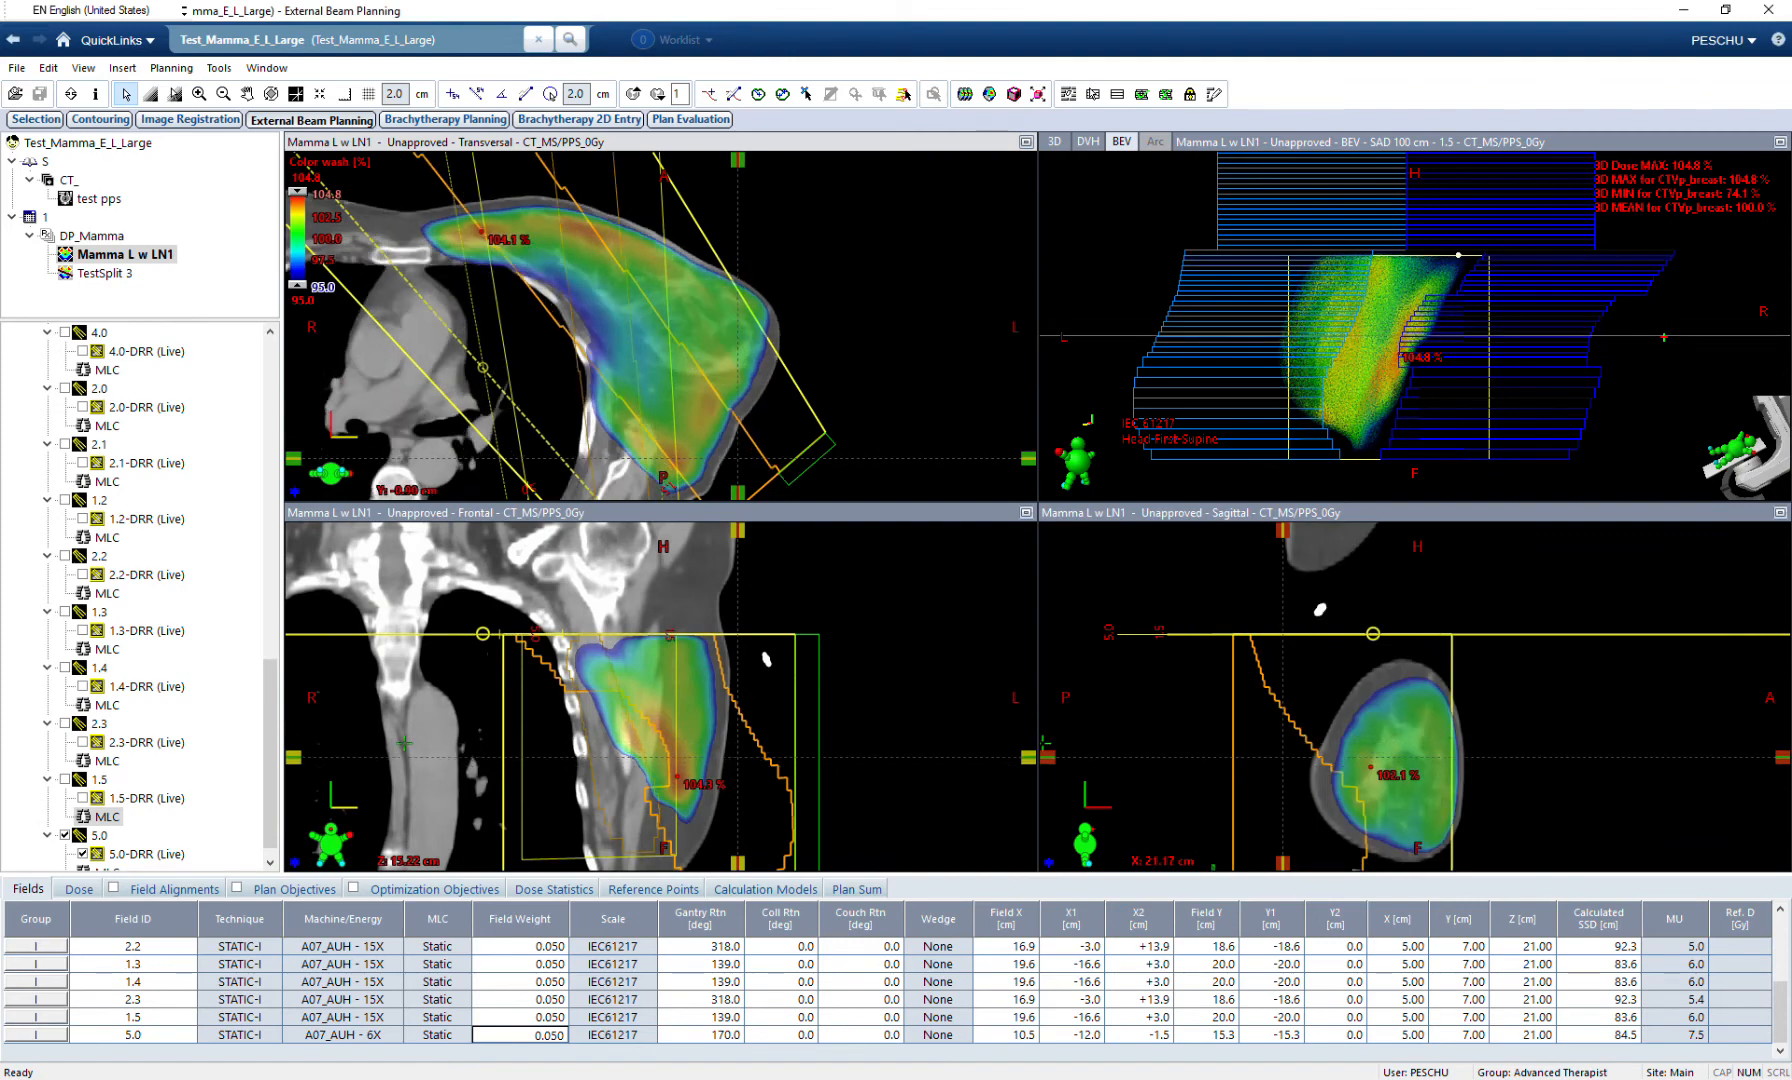
scroll(140, 598, "down", 1)
Display the Lung_L structure in the plan views.
scroll(140, 598, "up", 10)
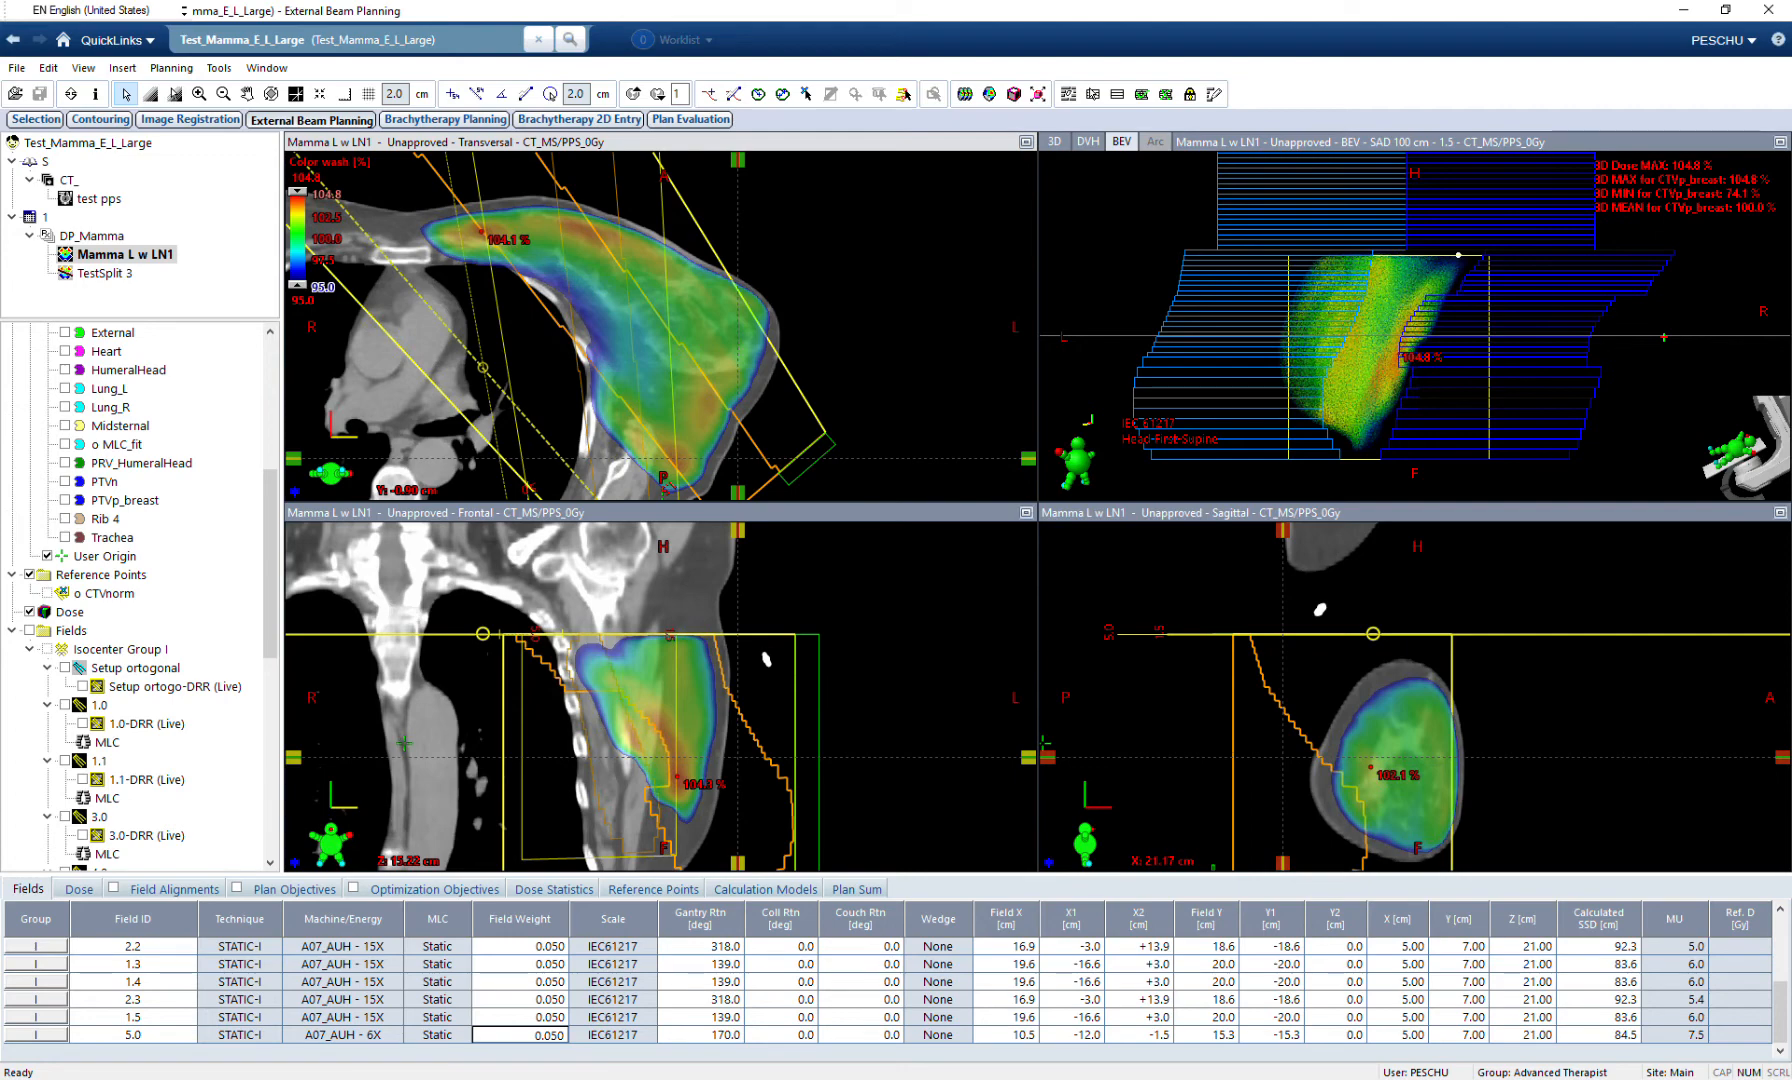
left_click(65, 388)
scroll(661, 326, "up", 2)
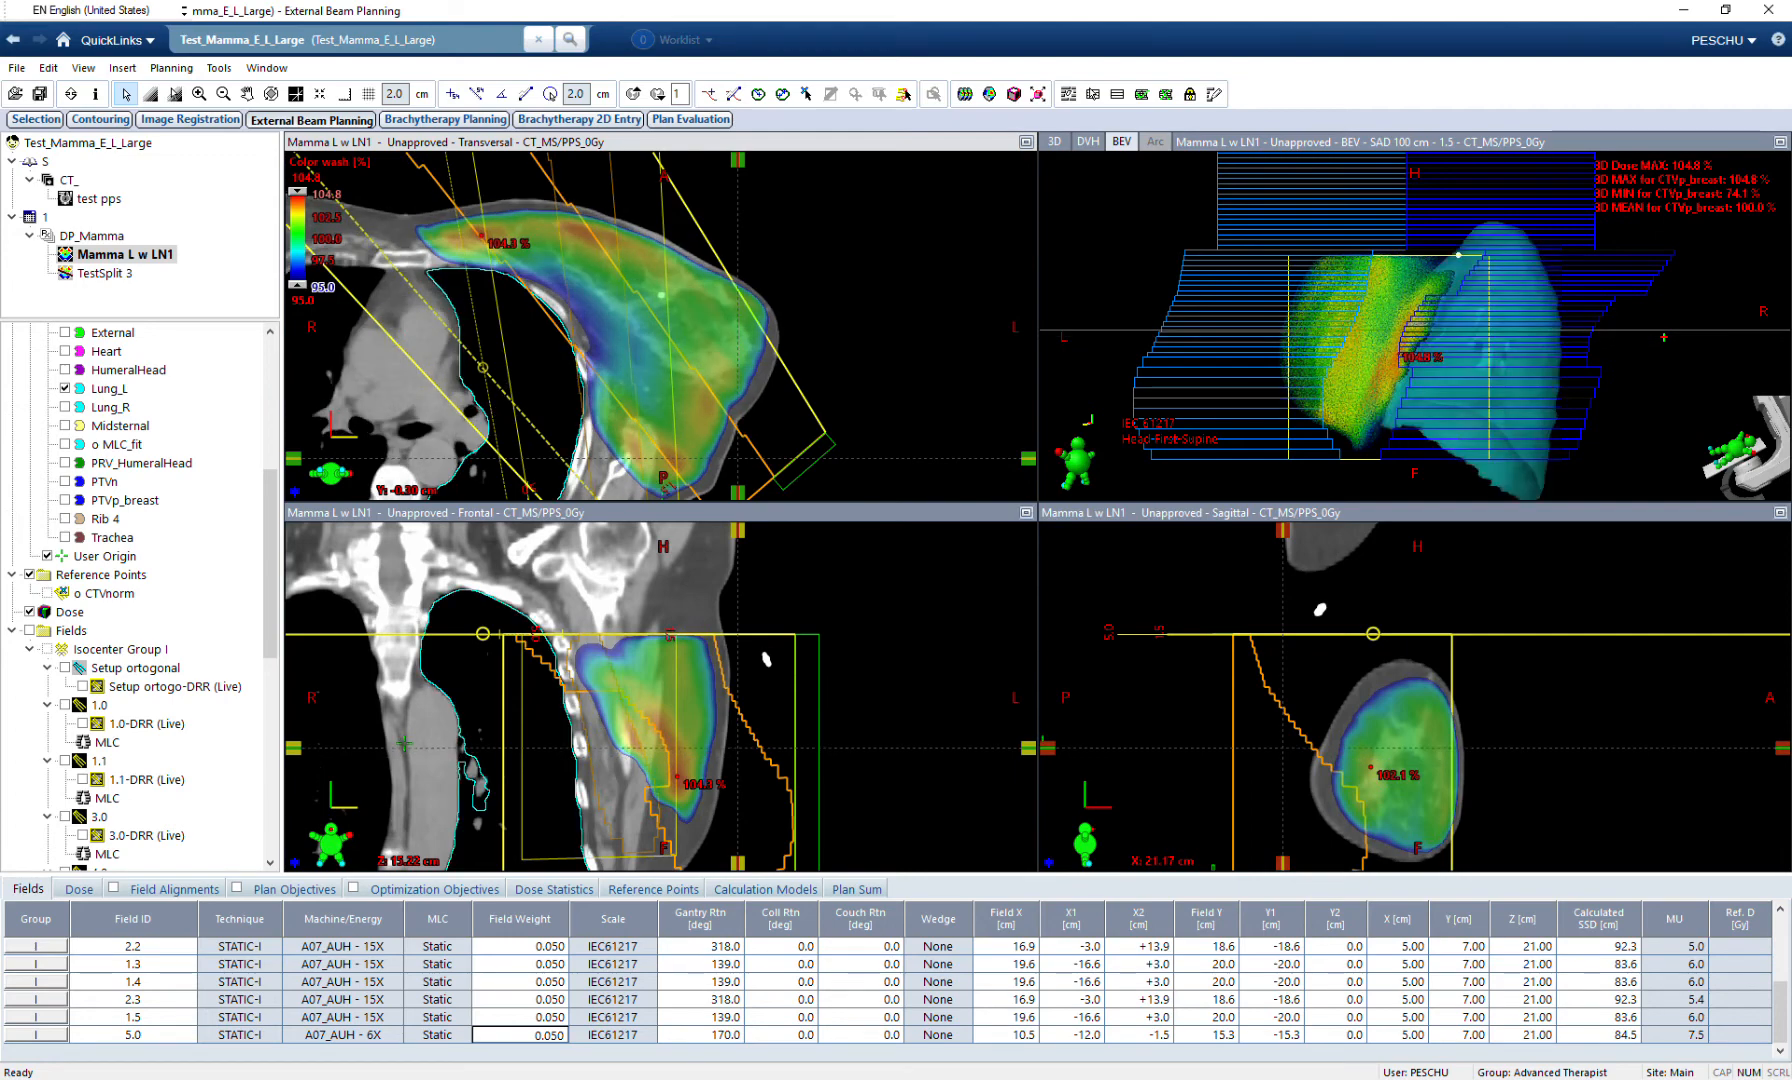
scroll(140, 598, "down", 6)
scroll(140, 598, "up", 3)
scroll(140, 598, "up", 1)
Set the dose colour wash's lower limit to 50% and bring the left lung into the transversal view.
left_click(305, 300)
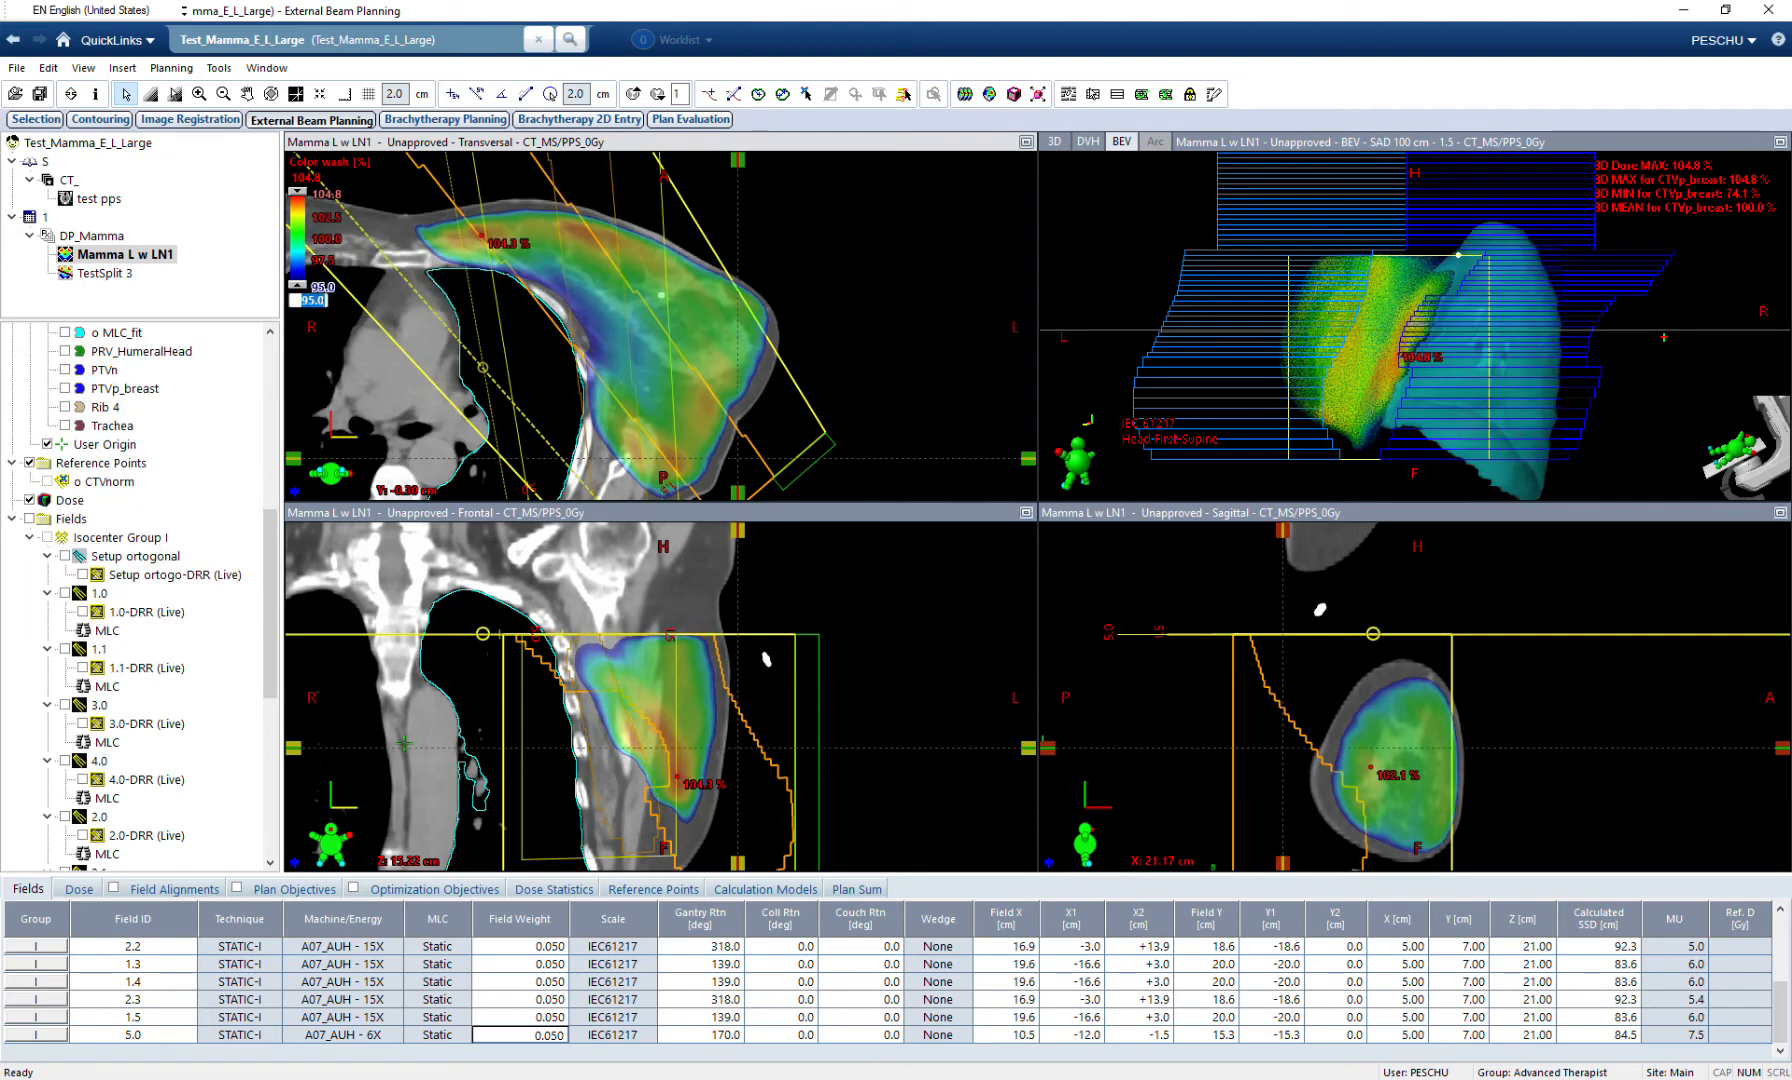
type("4")
key("BackSpace")
type("50")
key("Return")
middle_click_drag(600, 370, 599, 280)
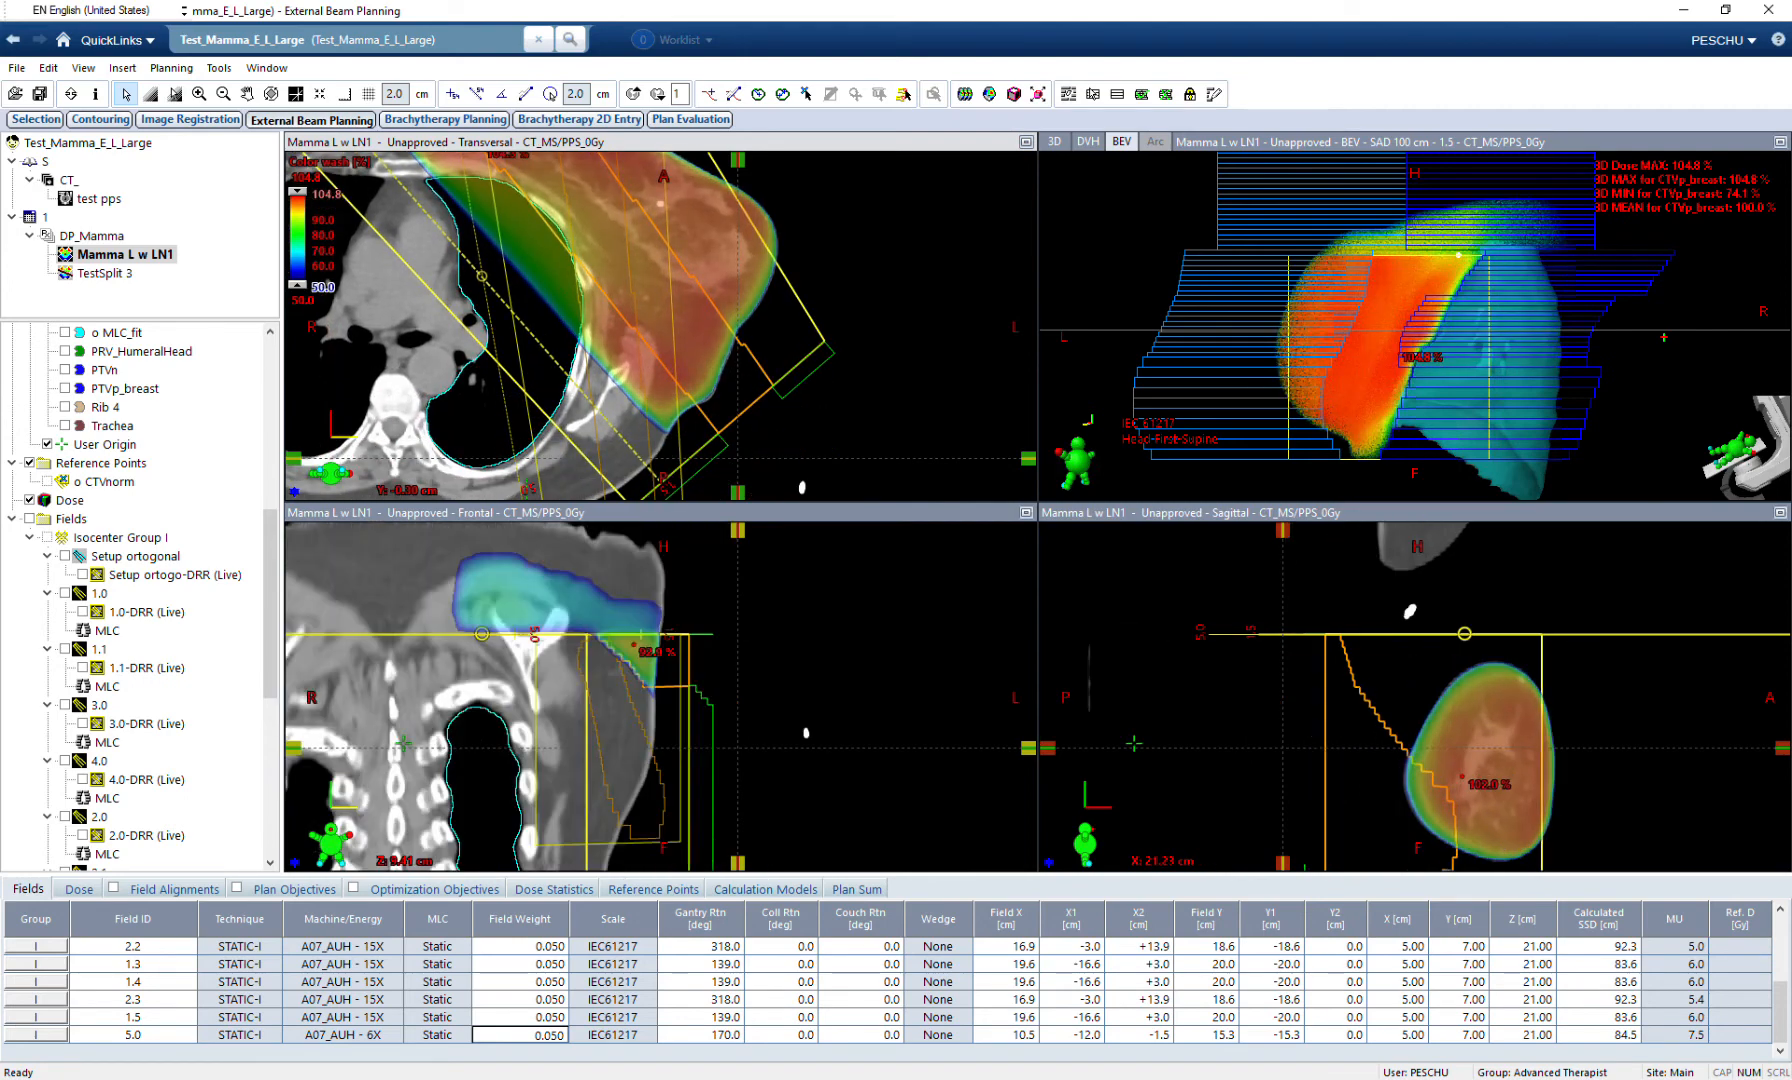
Show field 5.0's MLC outline and enlarge the transversal view to examine the 50% dose across the left lung.
scroll(100, 798, "down", 8)
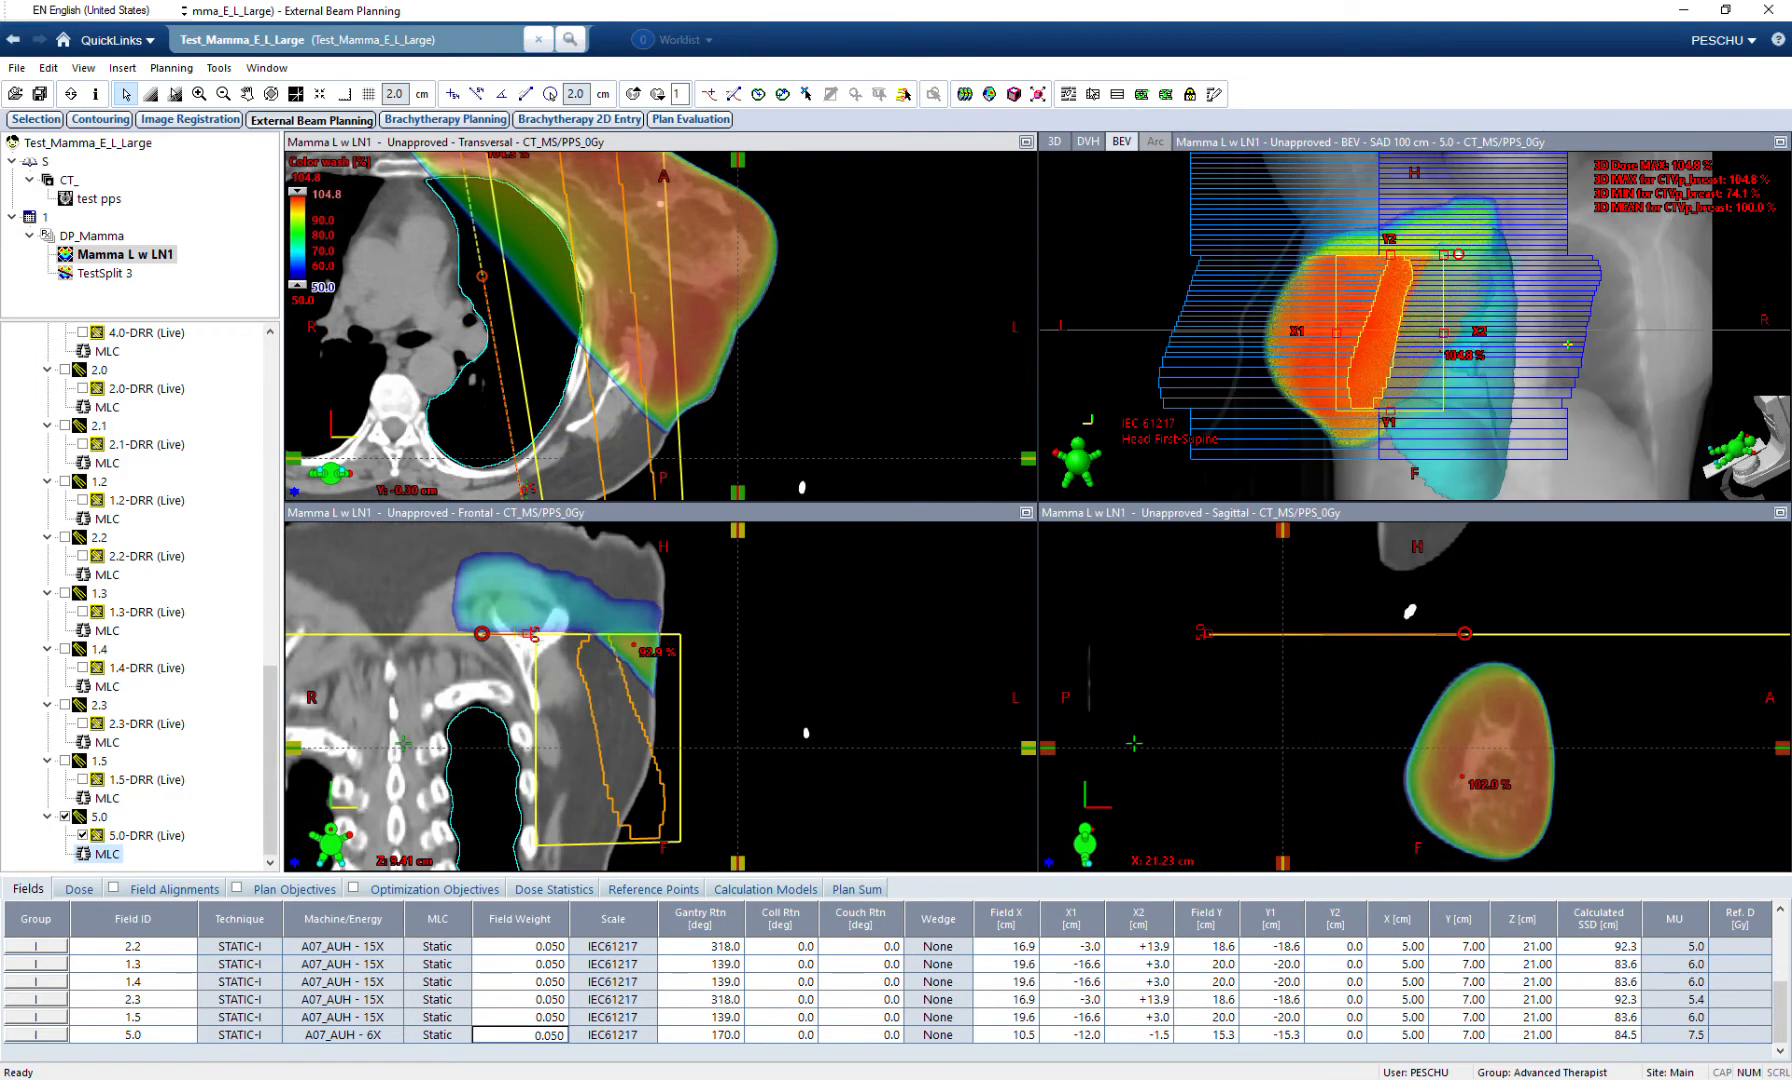
left_click(1026, 142)
scroll(1036, 512, "up", 2)
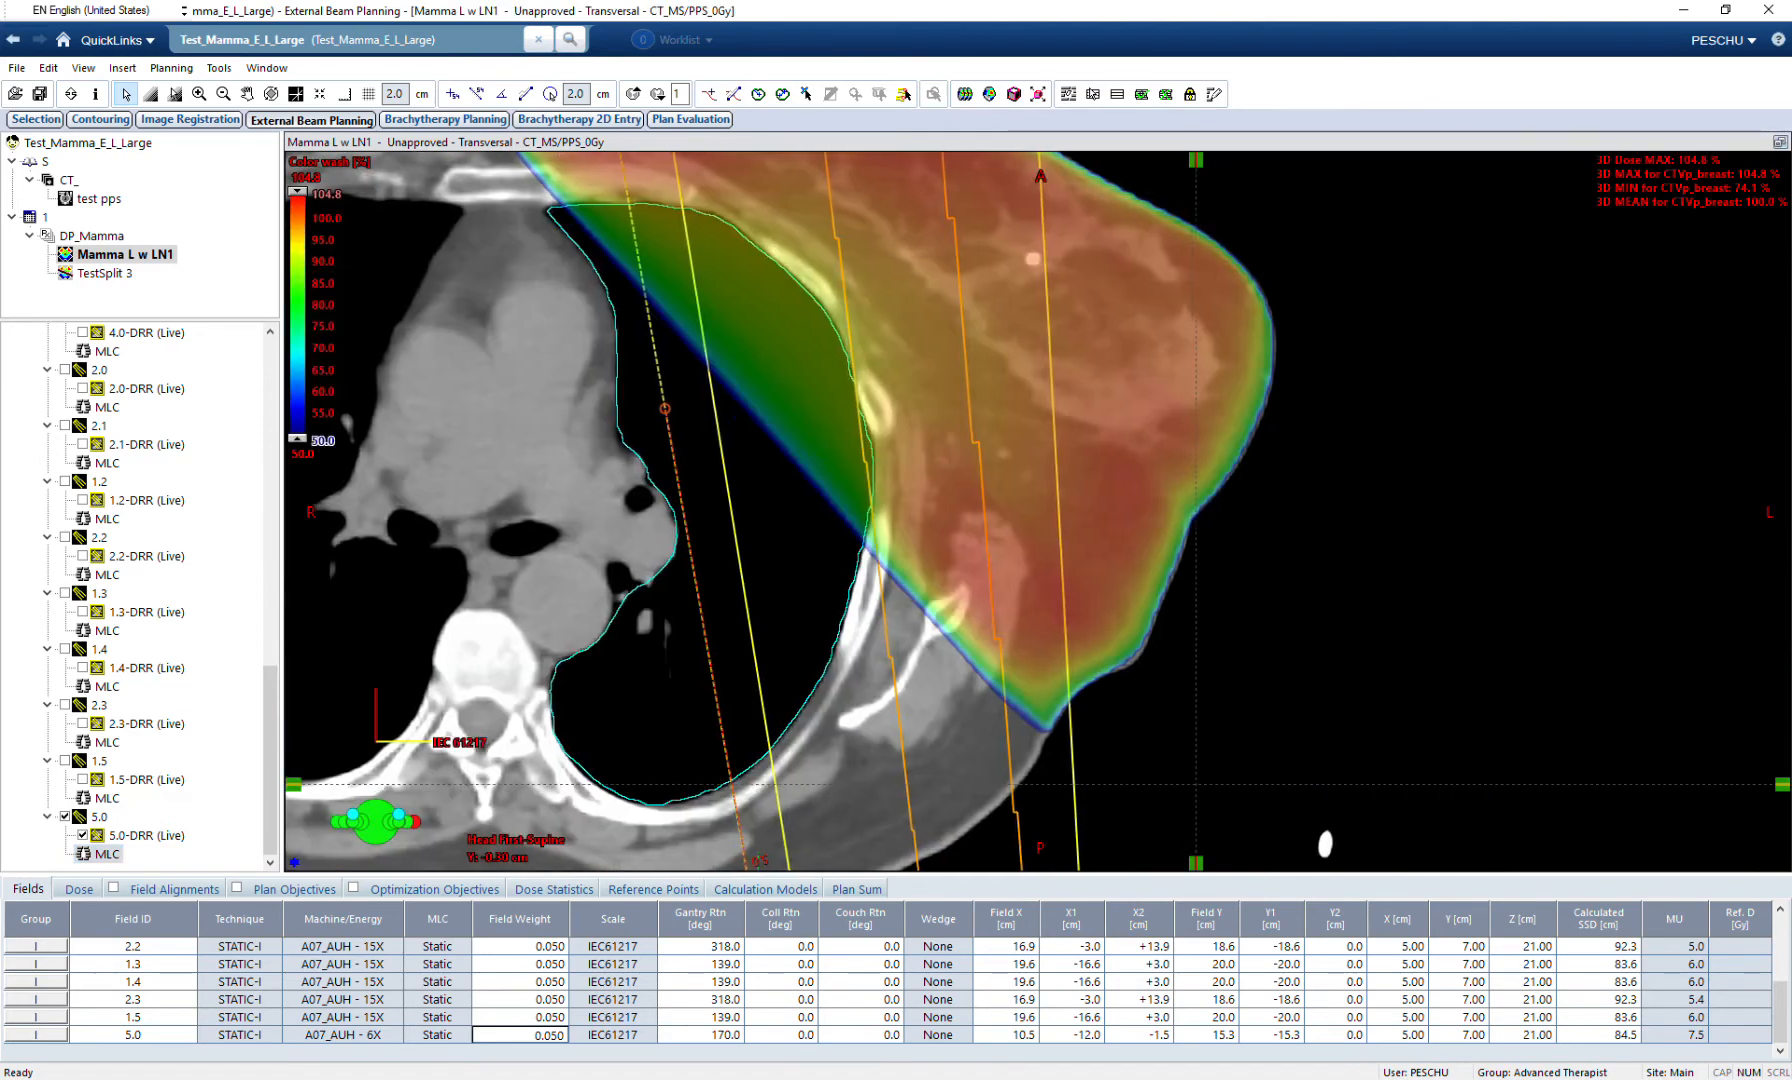
Examine the 50% dose across the left lung through the transversal slices.
scroll(1036, 512, "down", 1, "ctrl")
scroll(1036, 512, "up", 5)
scroll(1260, 673, "down", 15)
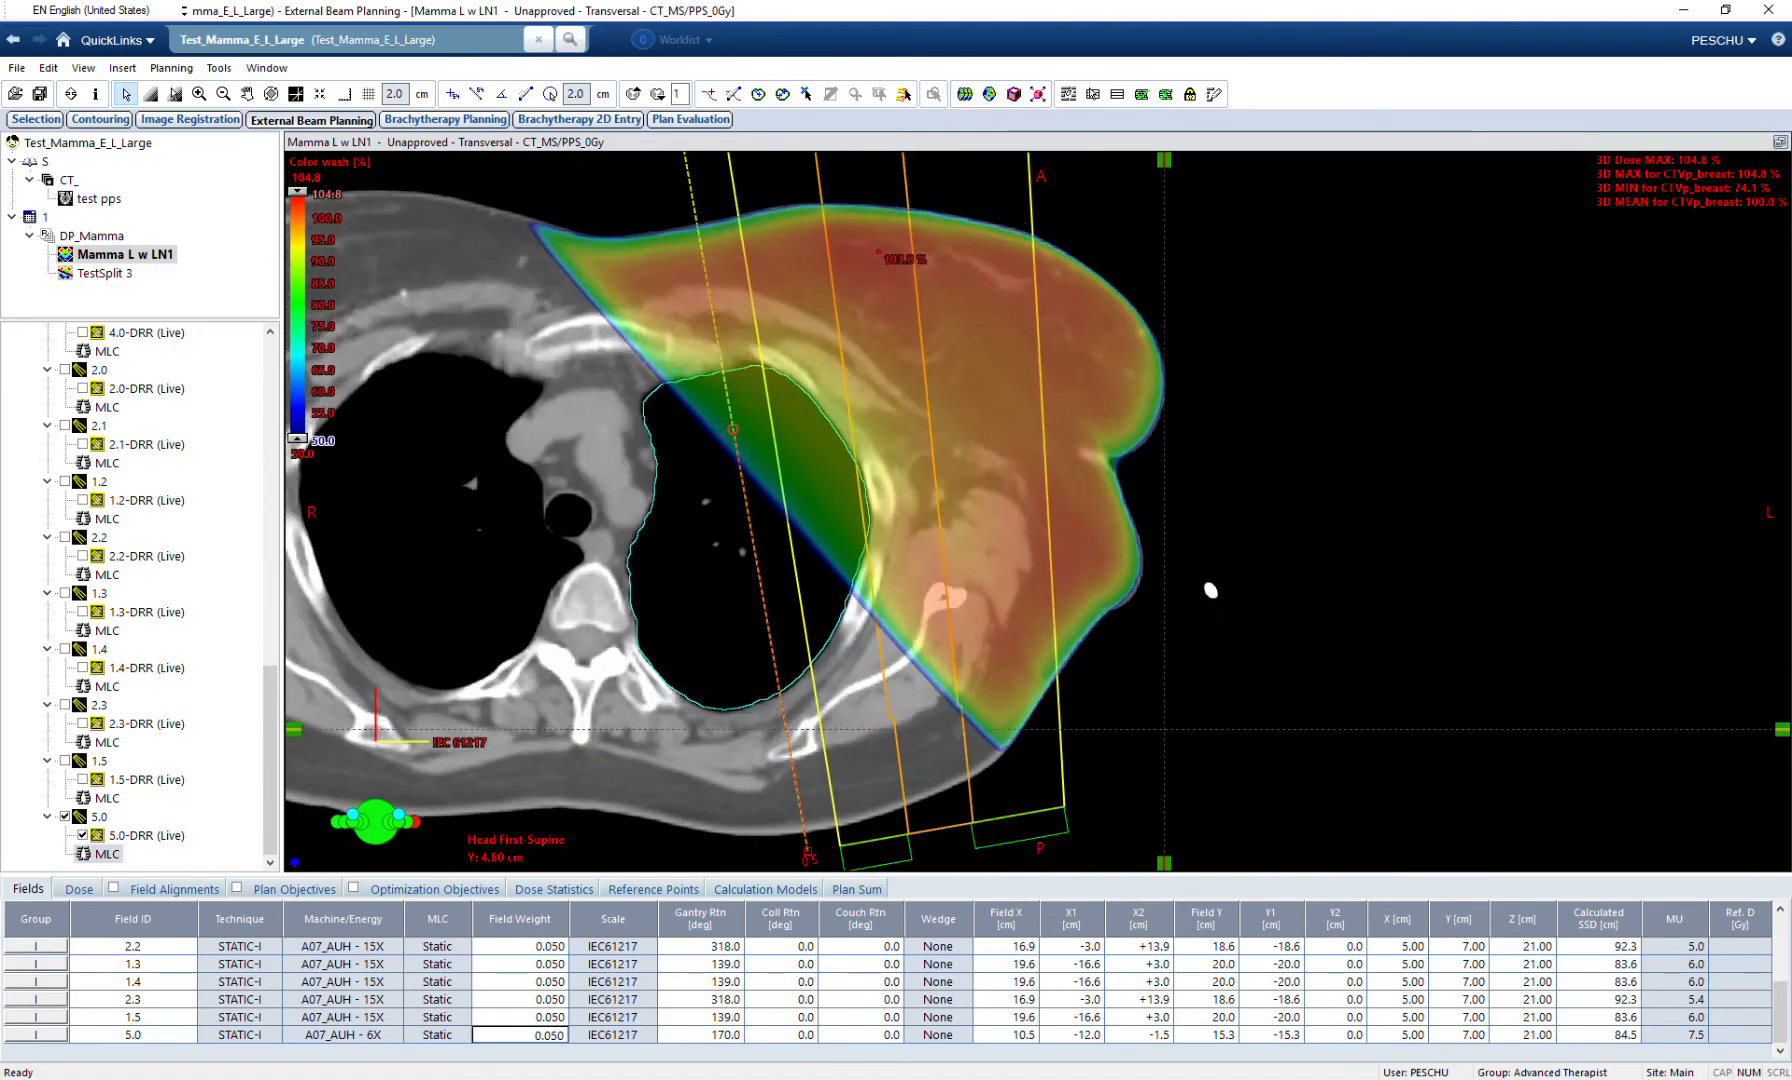
scroll(1268, 829, "down", 4)
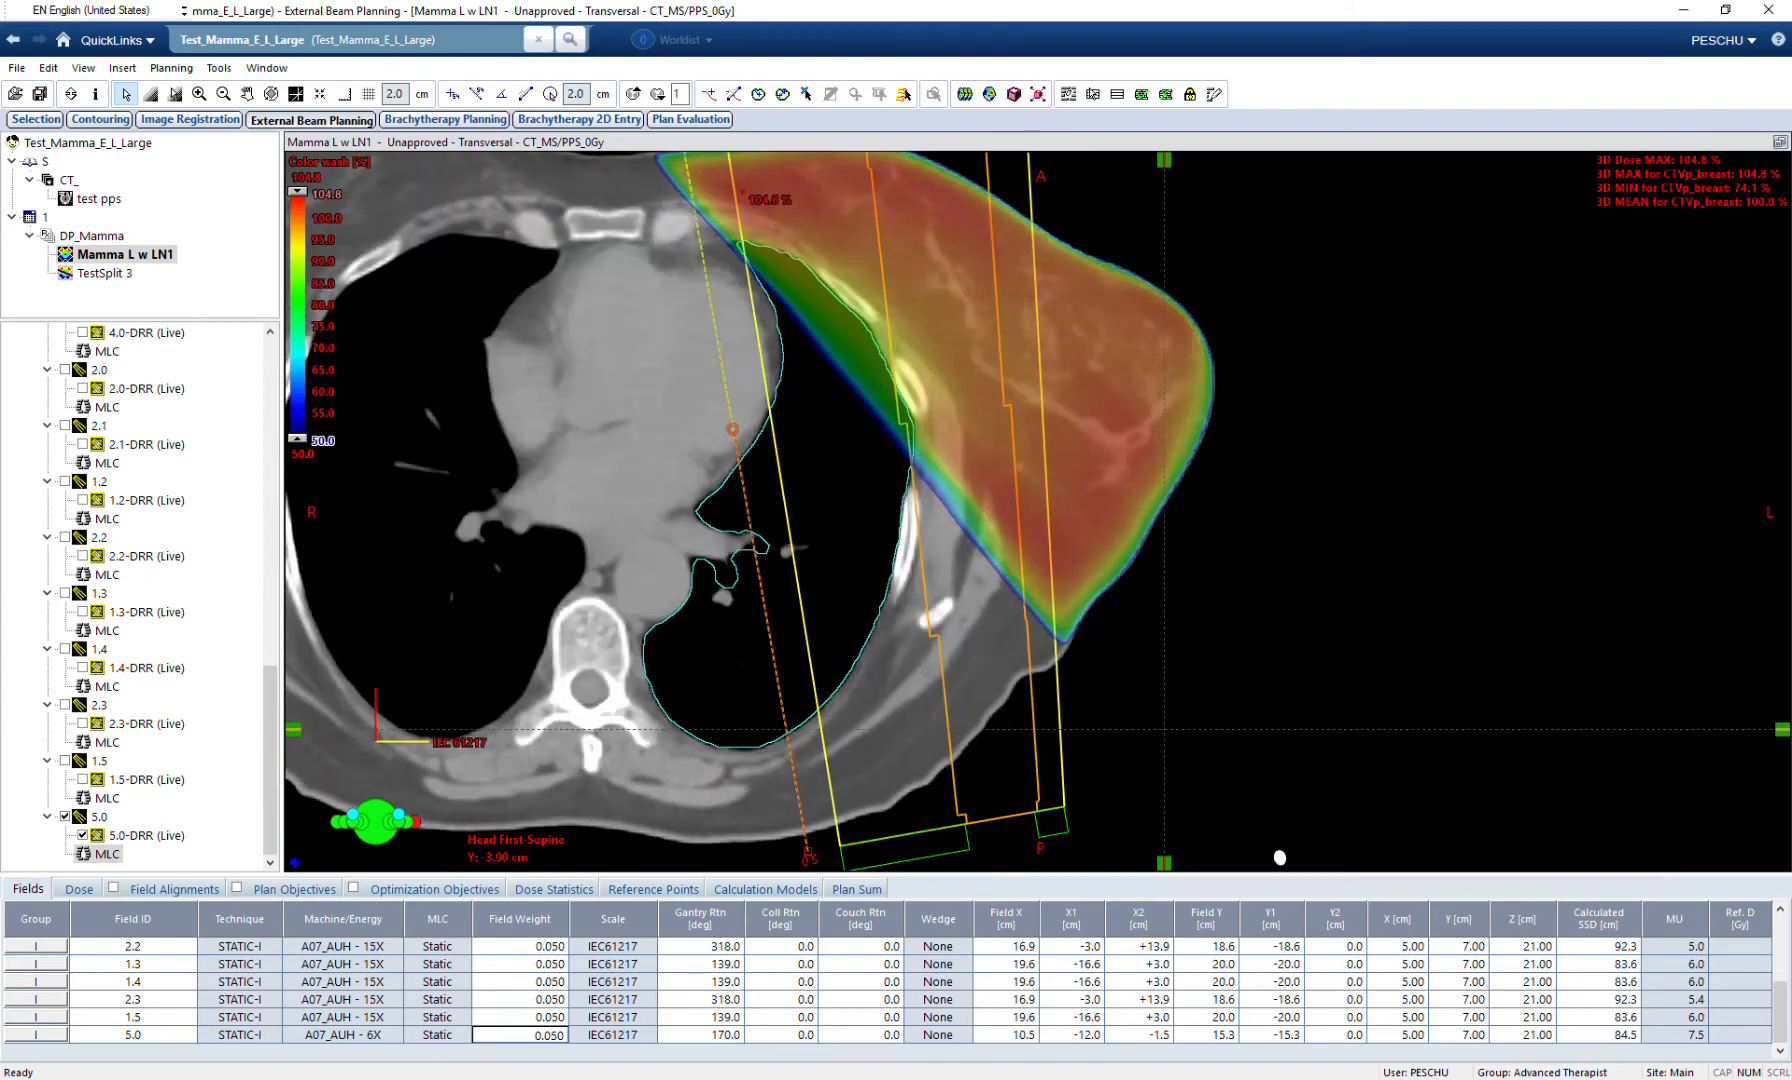
scroll(1276, 852, "up", 18)
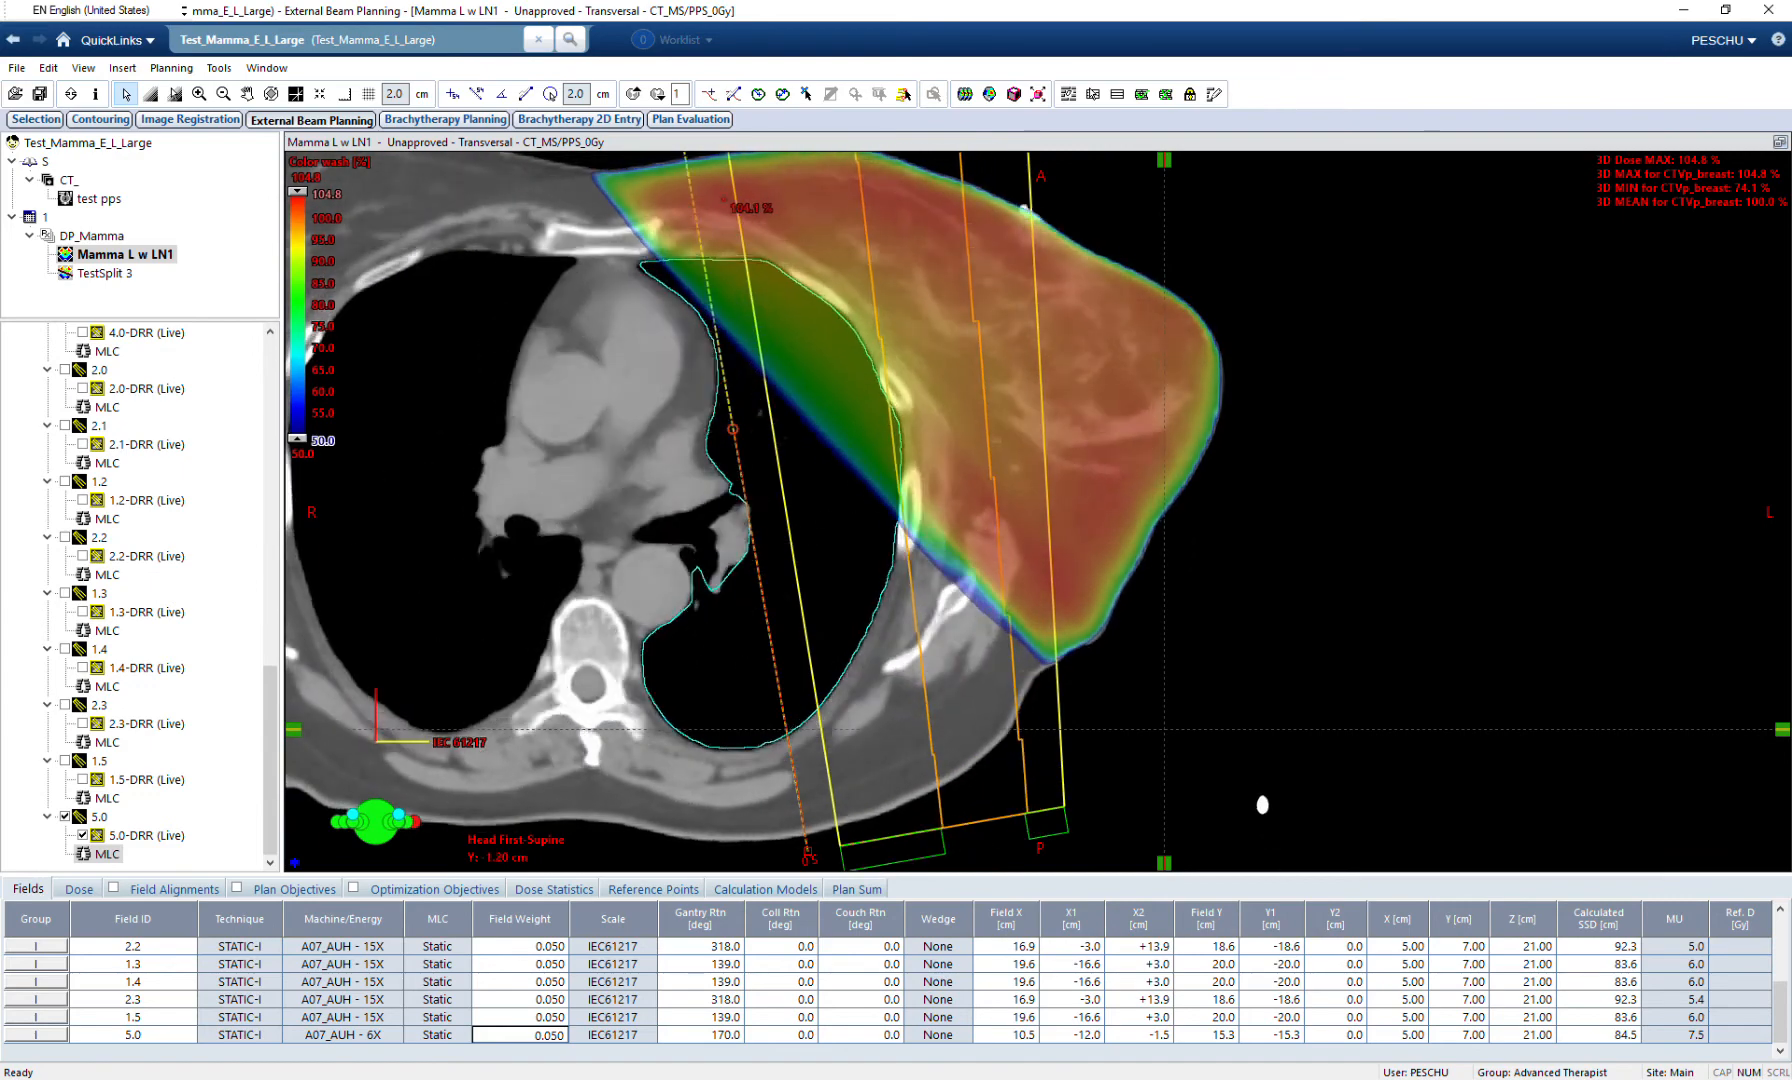
scroll(1262, 683, "up", 4)
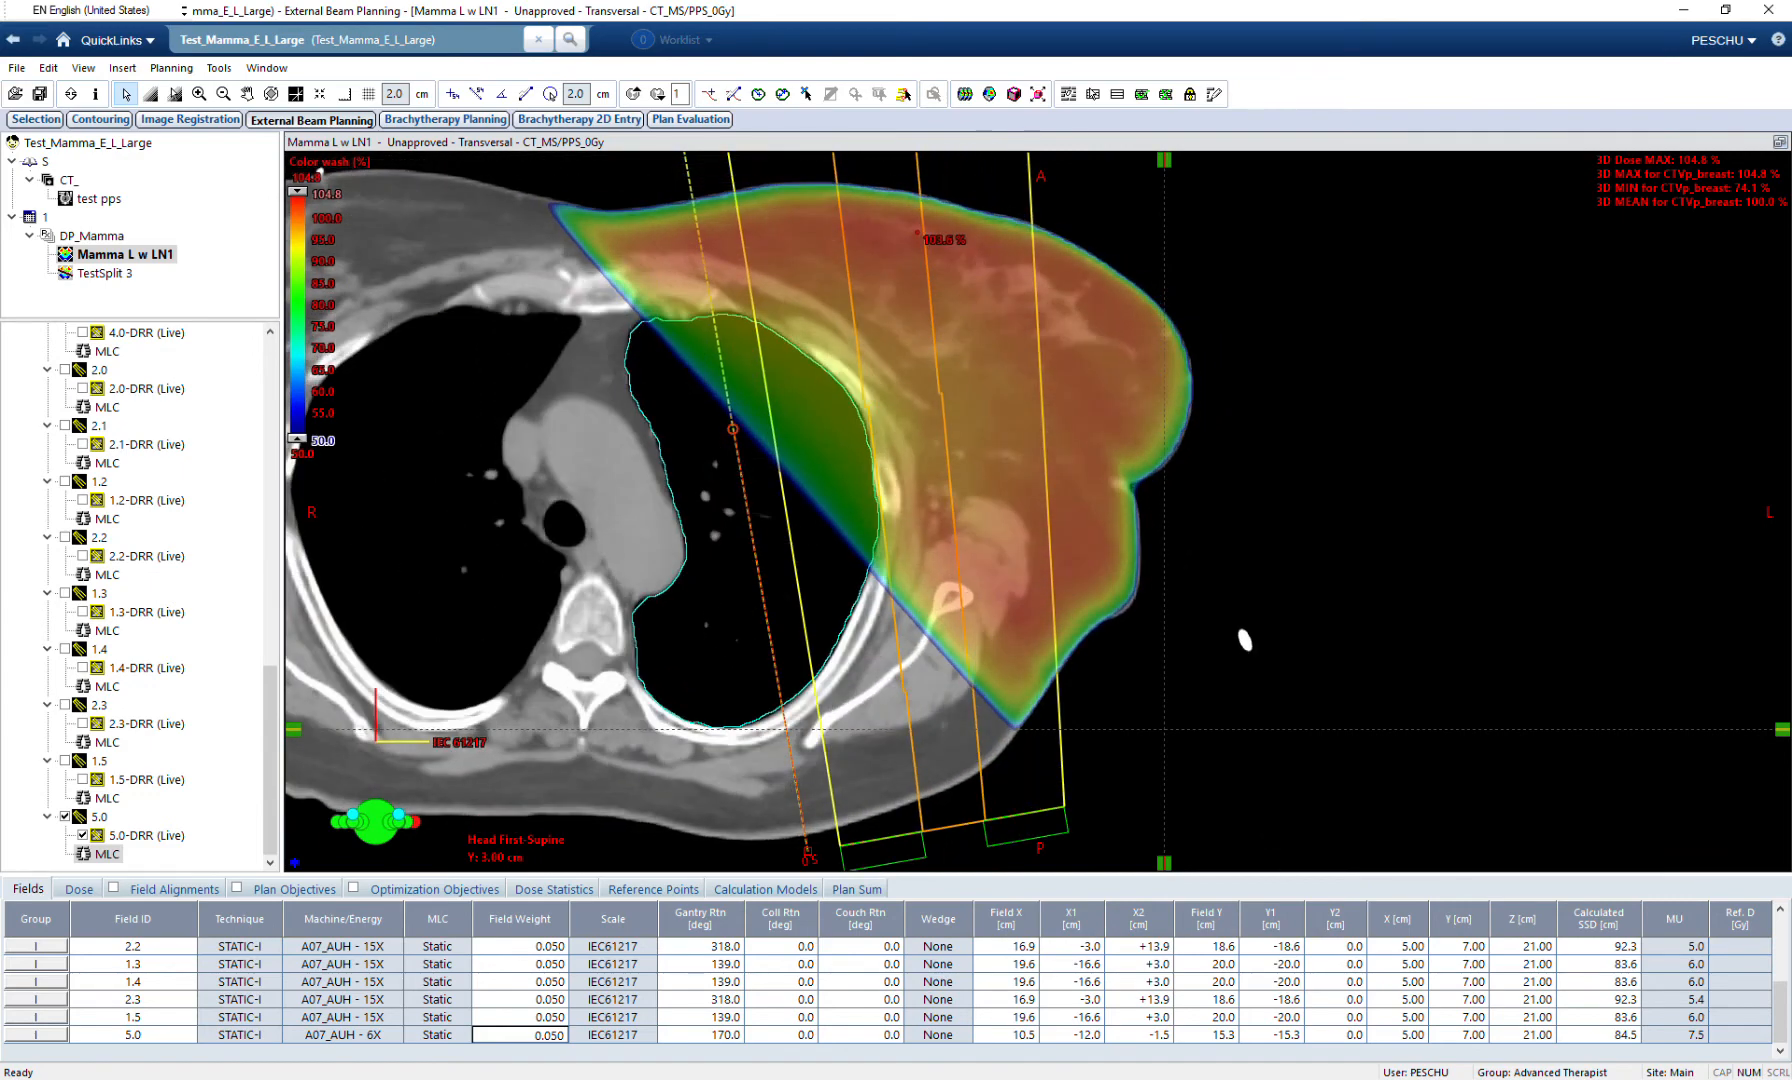
Widen field 5.0's MLC aperture by shifting the X2-side leaves slightly outward in the beam's eye view, and recalculate the dose.
left_click(1780, 142)
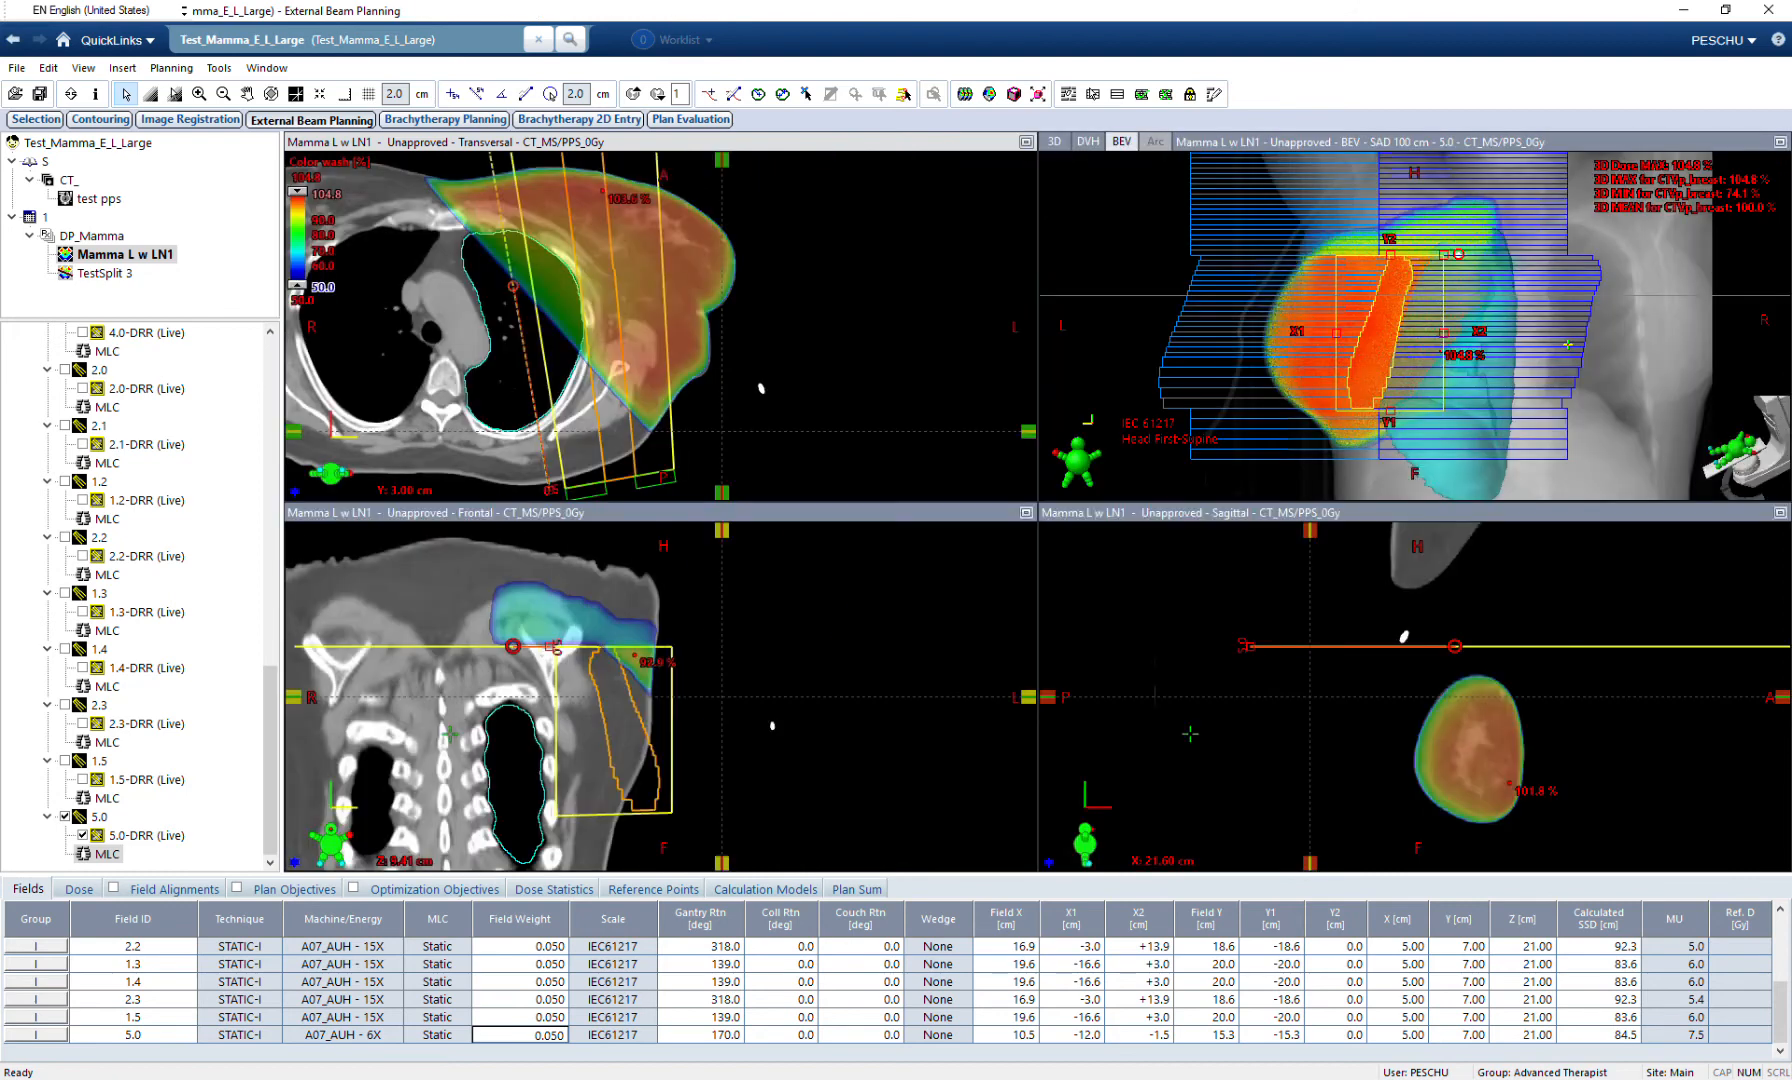
scroll(1415, 326, "up", 4)
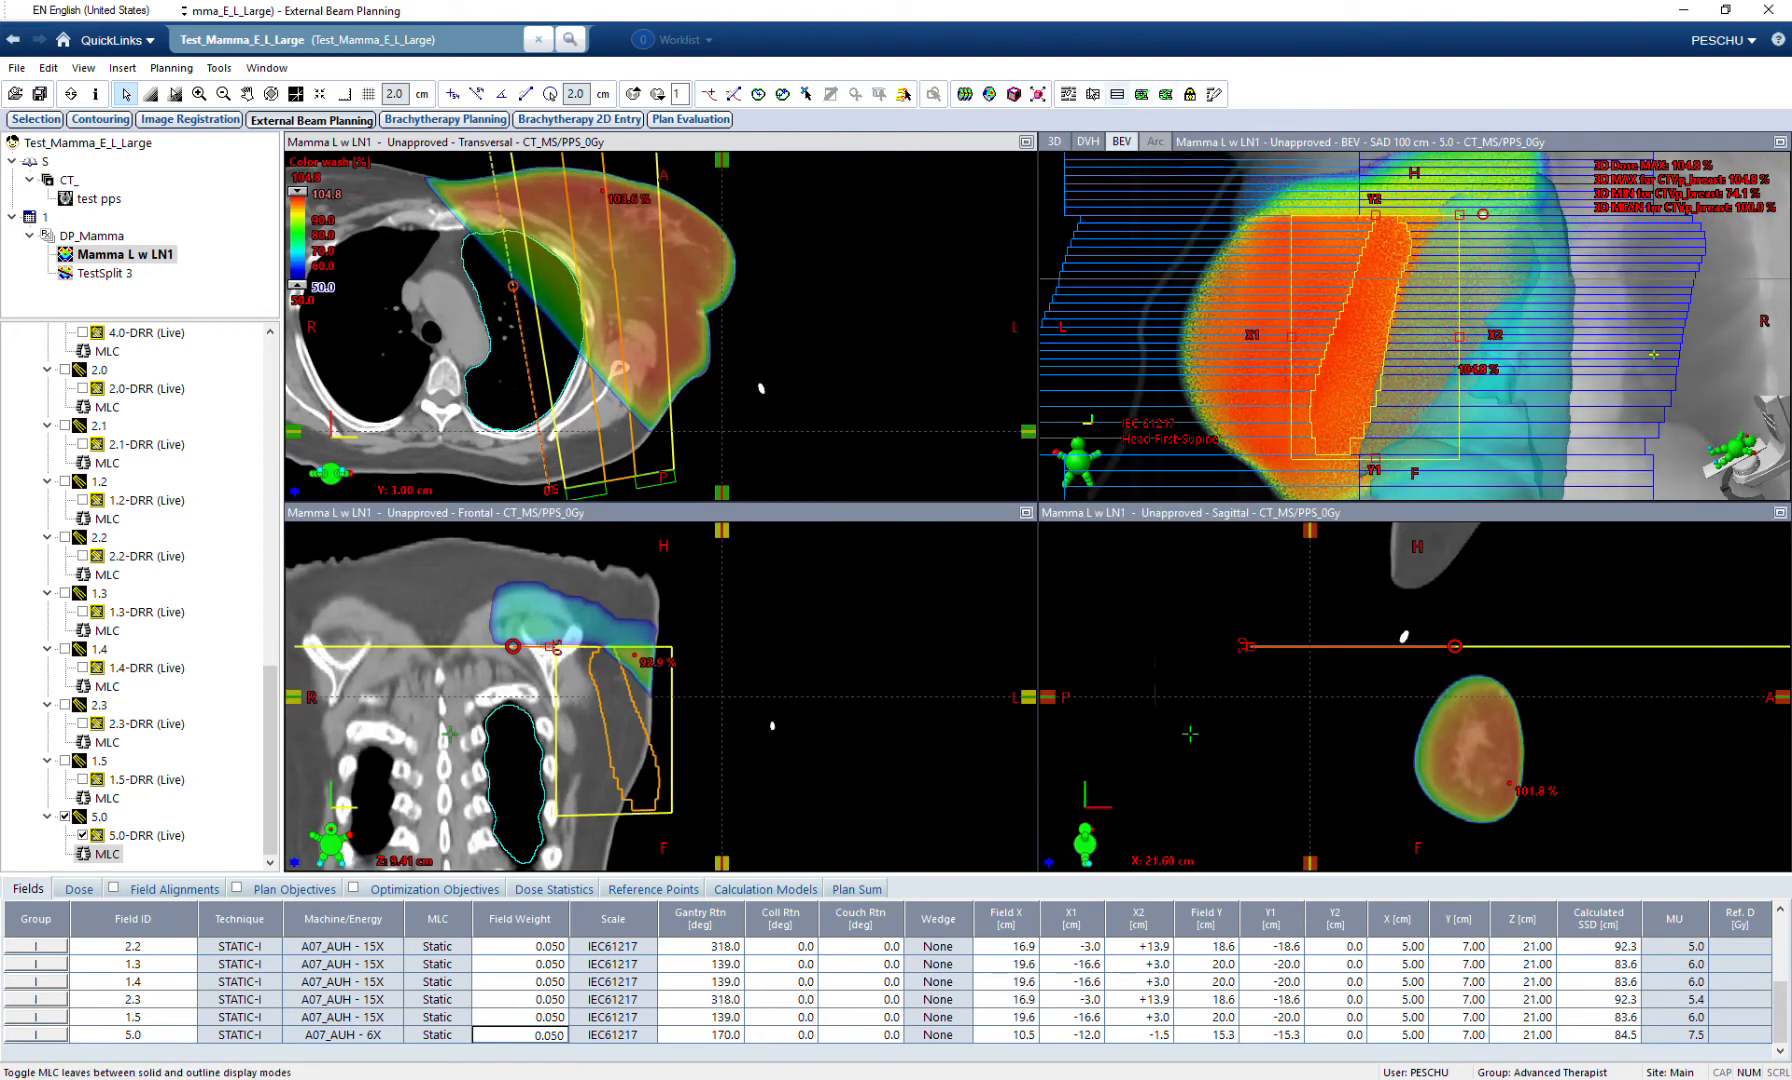
left_click(1415, 326)
left_click(1093, 94)
left_click(1490, 226)
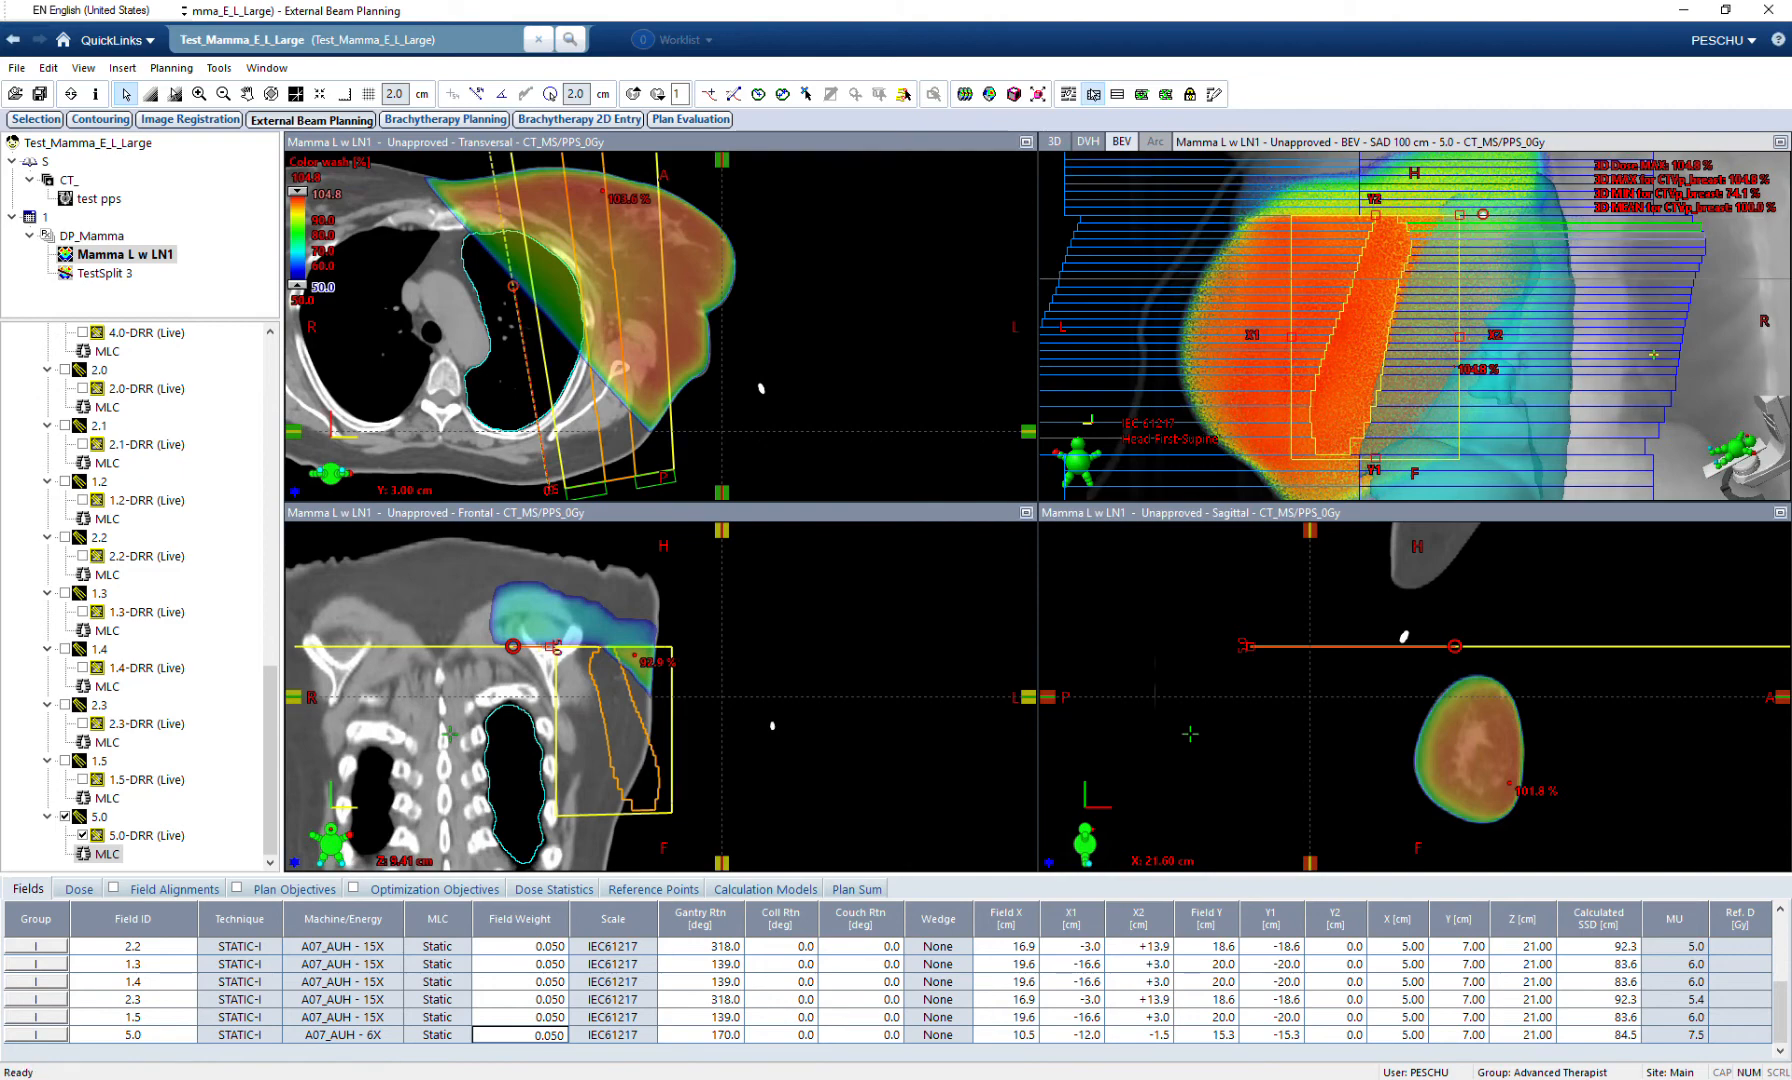
left_click(1490, 430, "shift")
left_click_drag(1390, 399, 1400, 399)
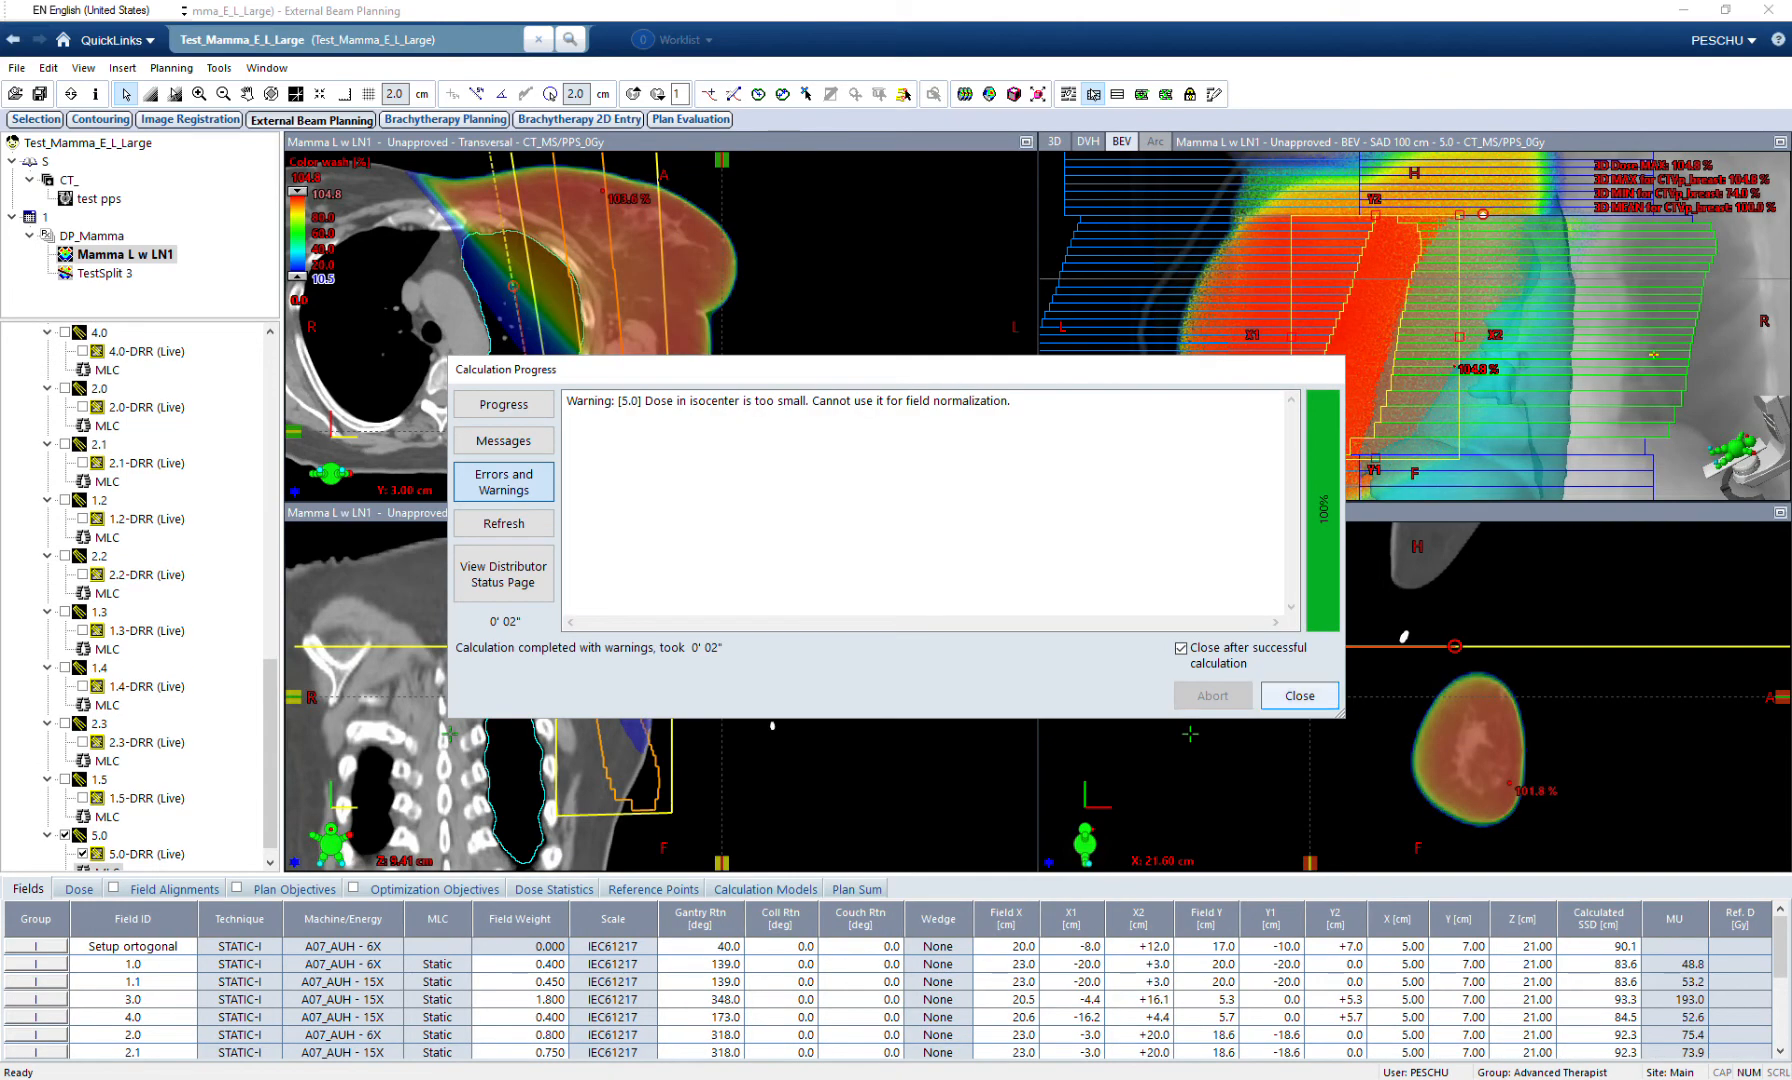
left_click(1299, 695)
Set the dose colour wash's lower limit to 95% and check breast coverage through the transversal slices.
double_click(300, 299)
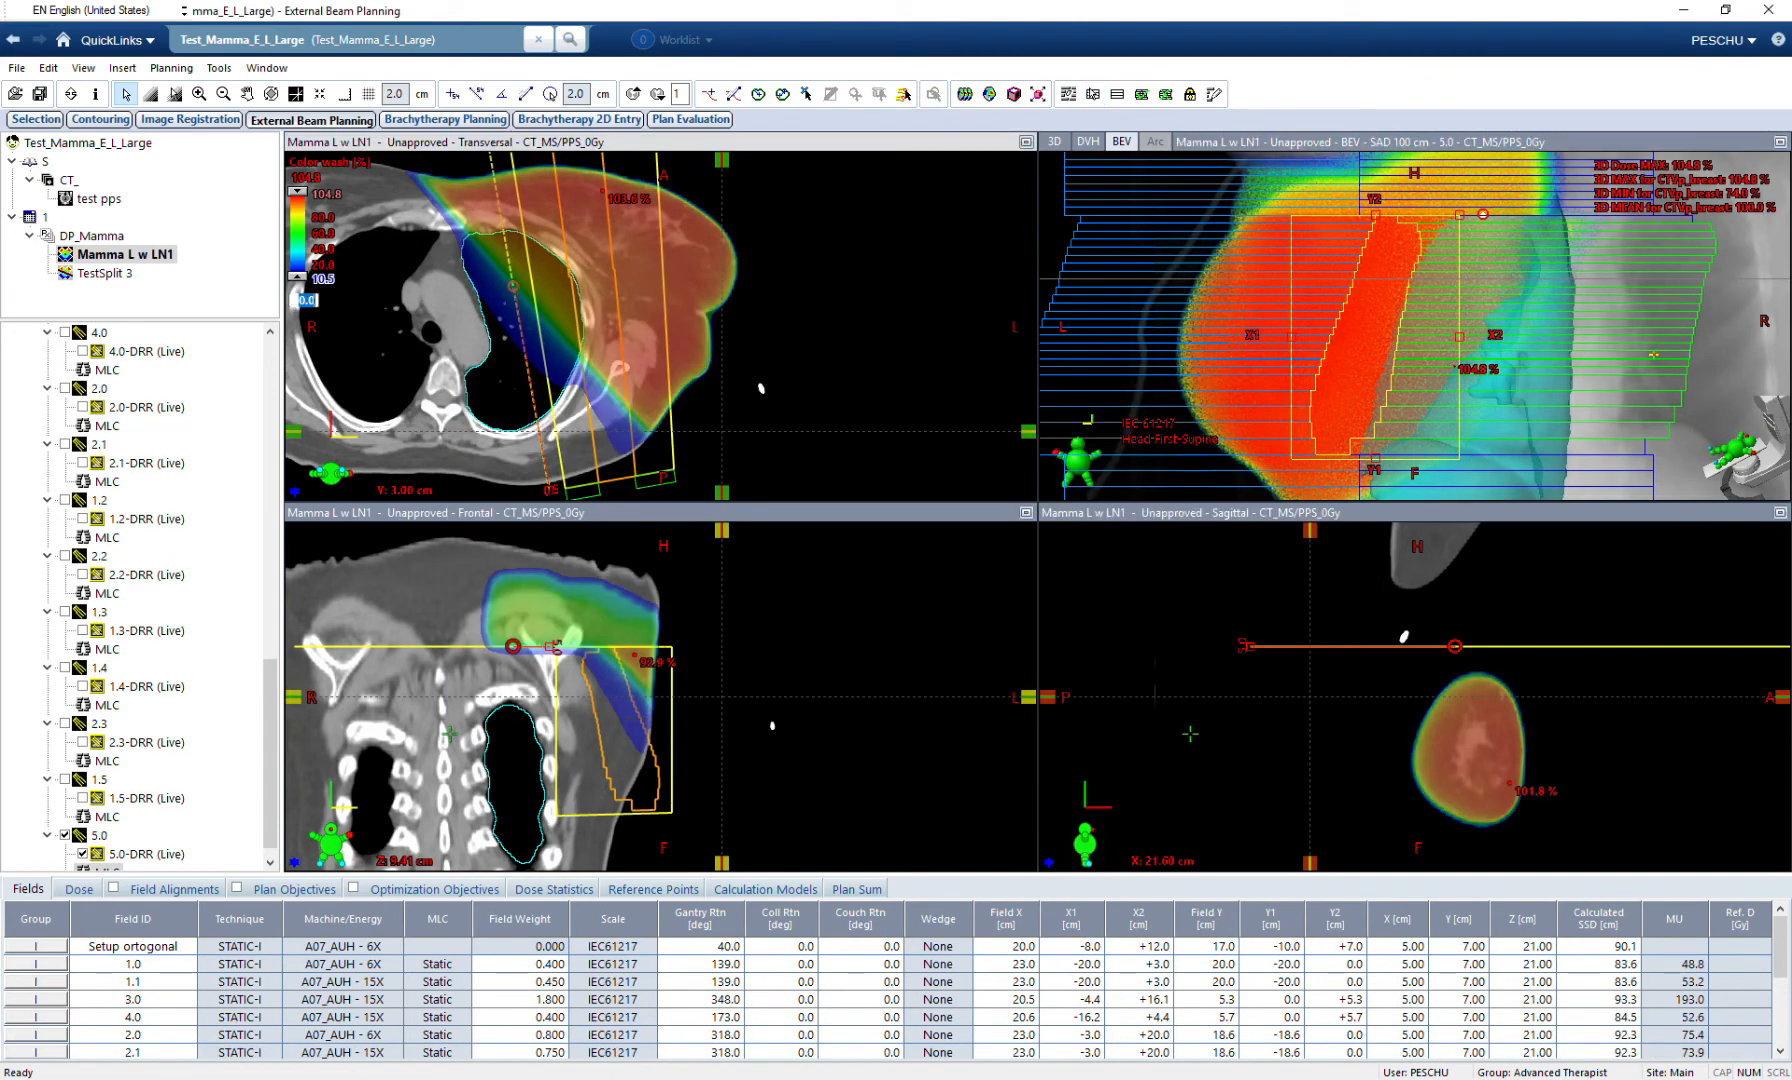
type("95")
key("Return")
scroll(750, 372, "down", 8)
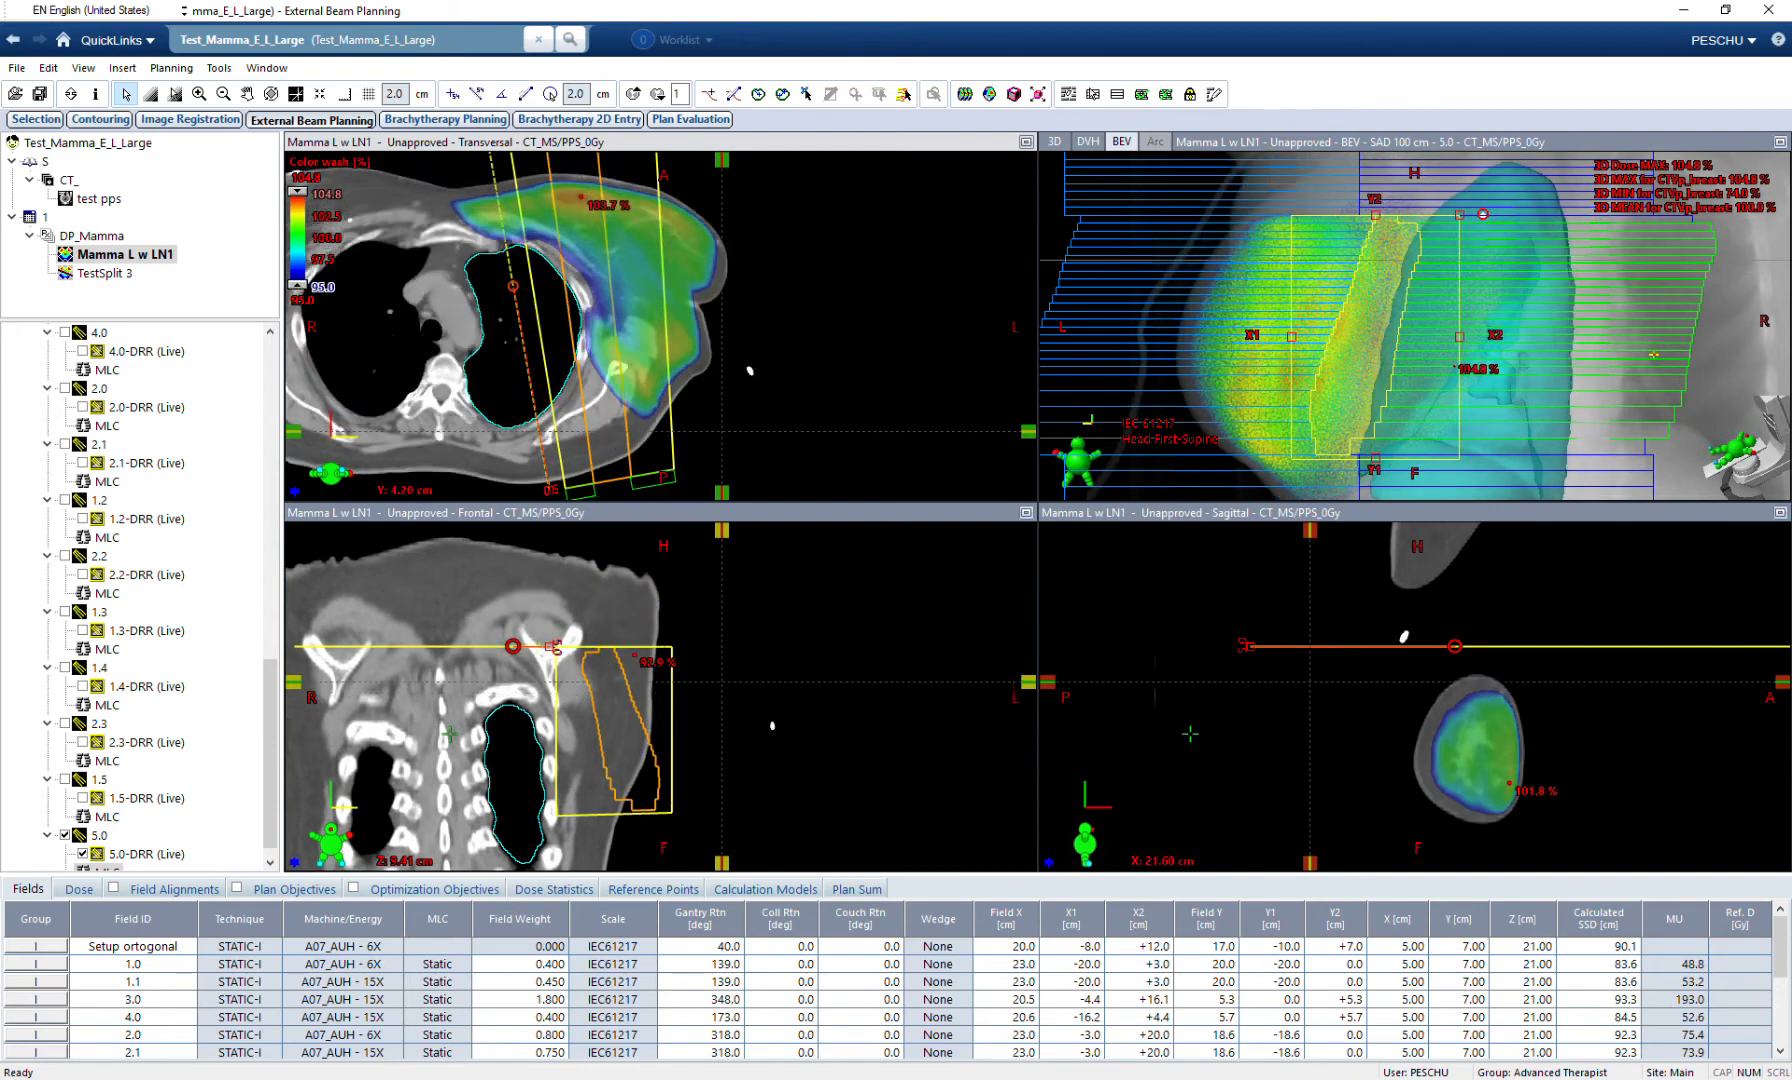
scroll(740, 358, "up", 20)
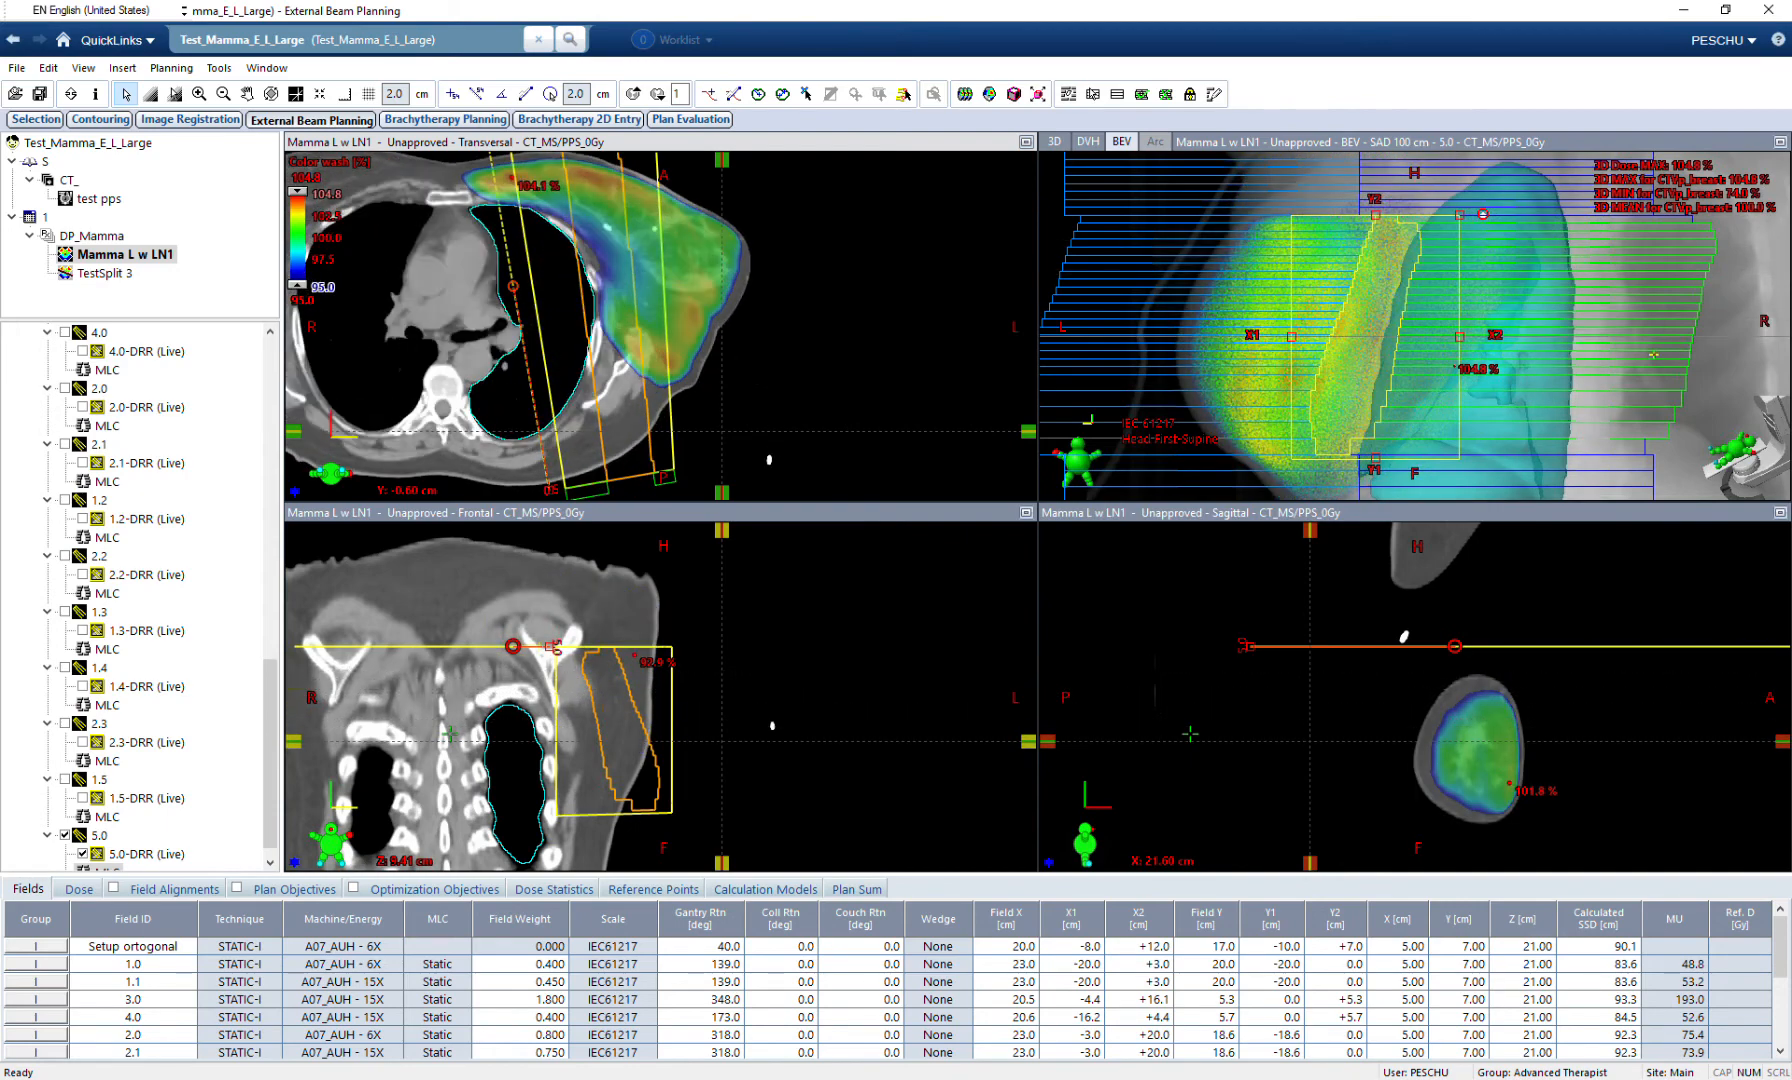
scroll(150, 600, "down", 1)
Show field 1.5's MLC outline and examine the 95% coverage against it in the enlarged transversal slices.
left_click(107, 798)
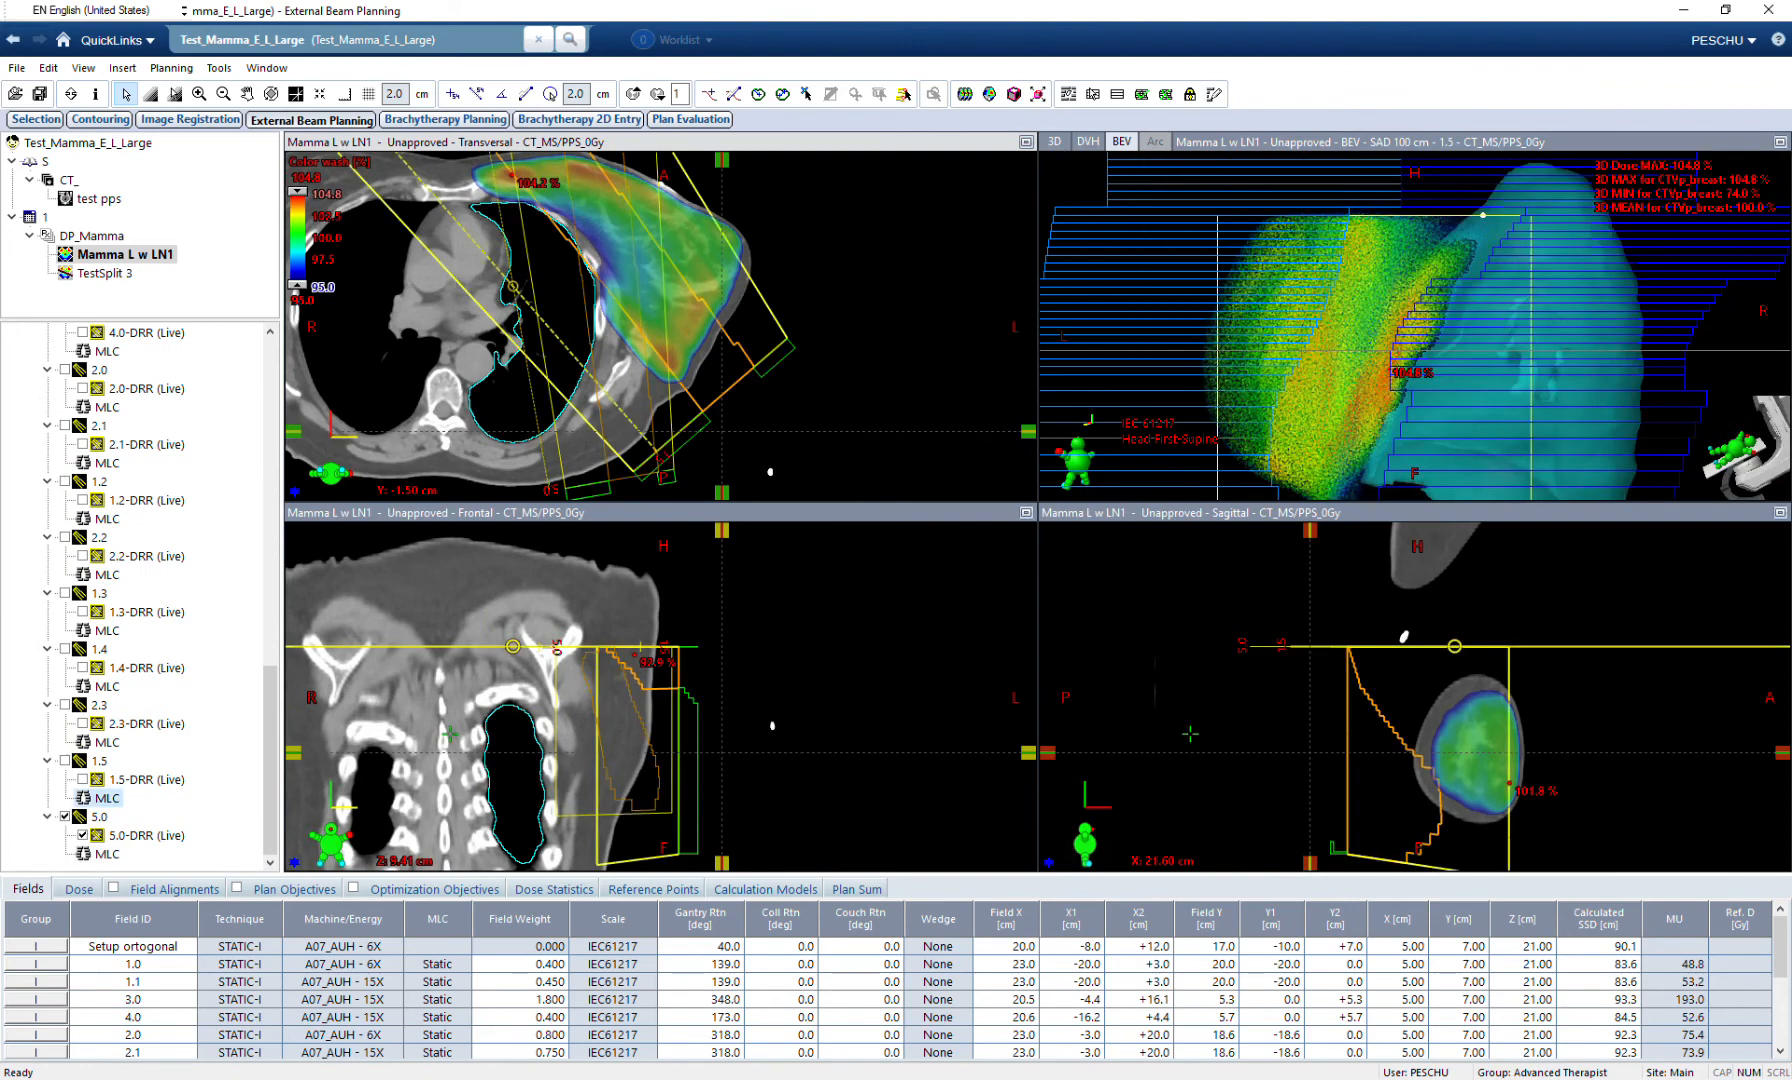
left_click(1026, 142)
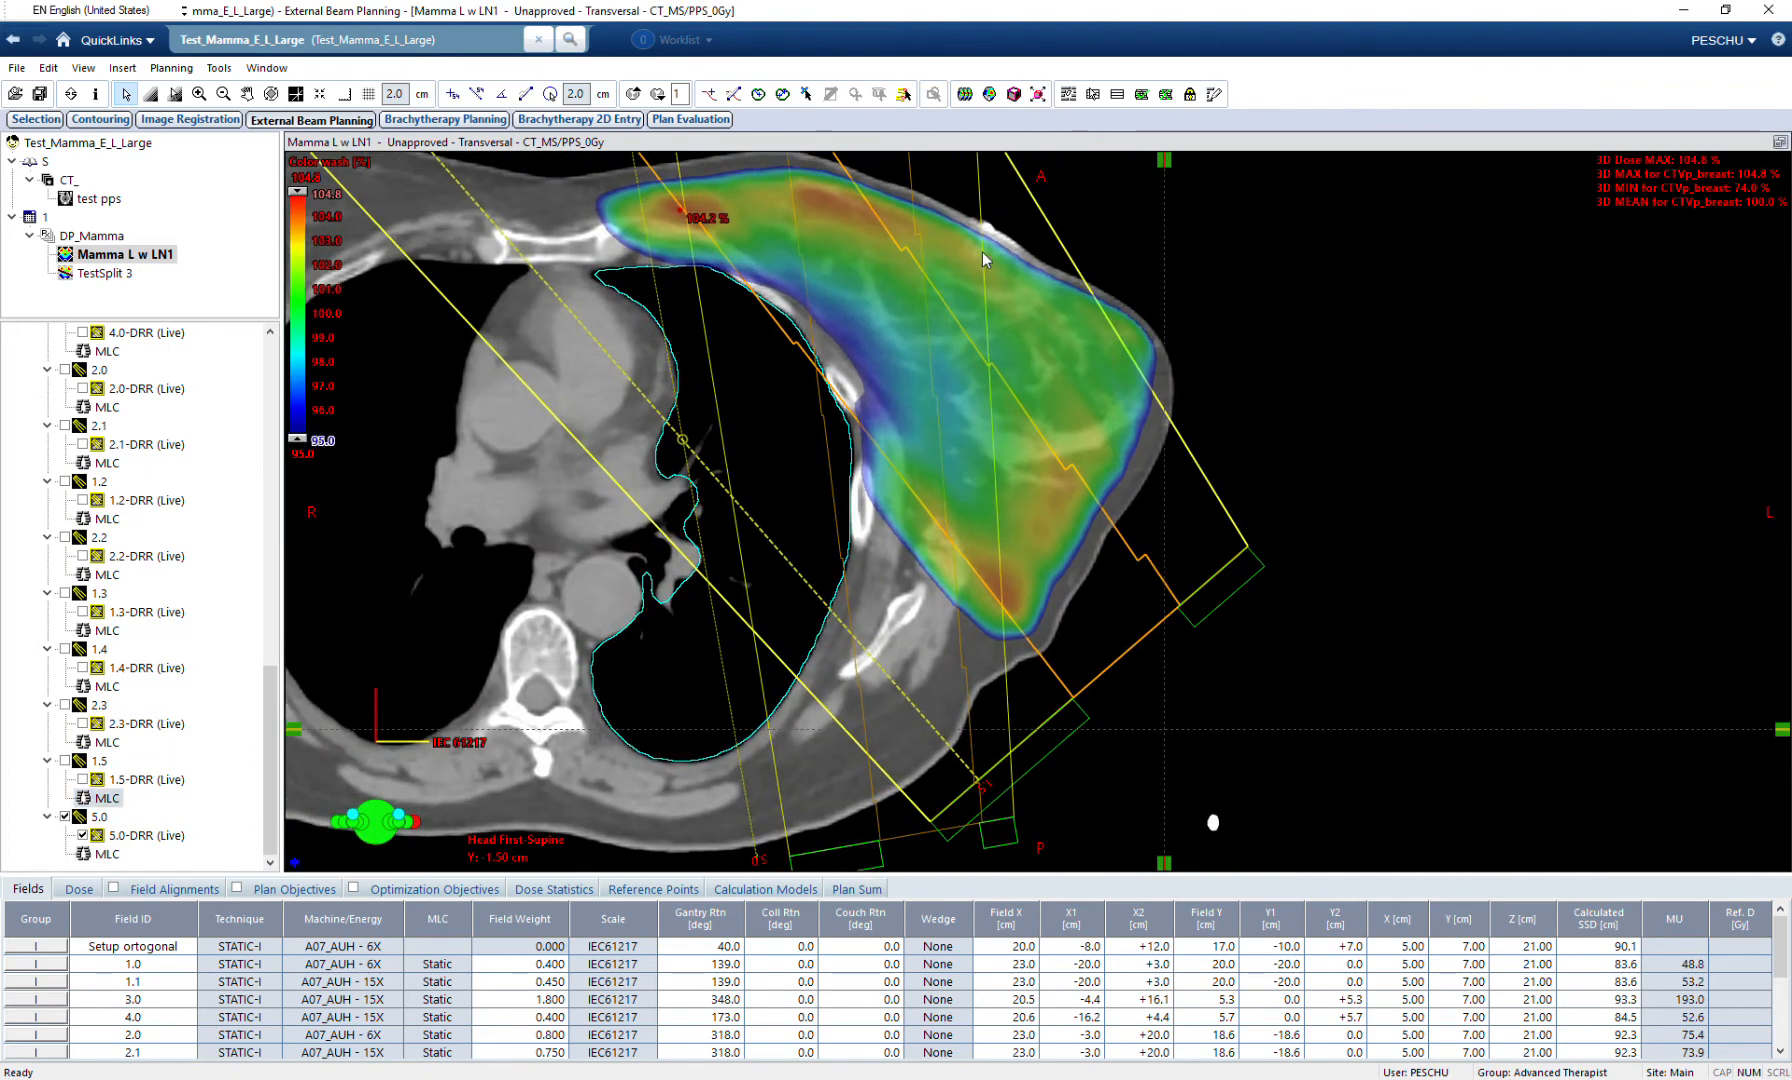
scroll(1164, 762, "down", 6)
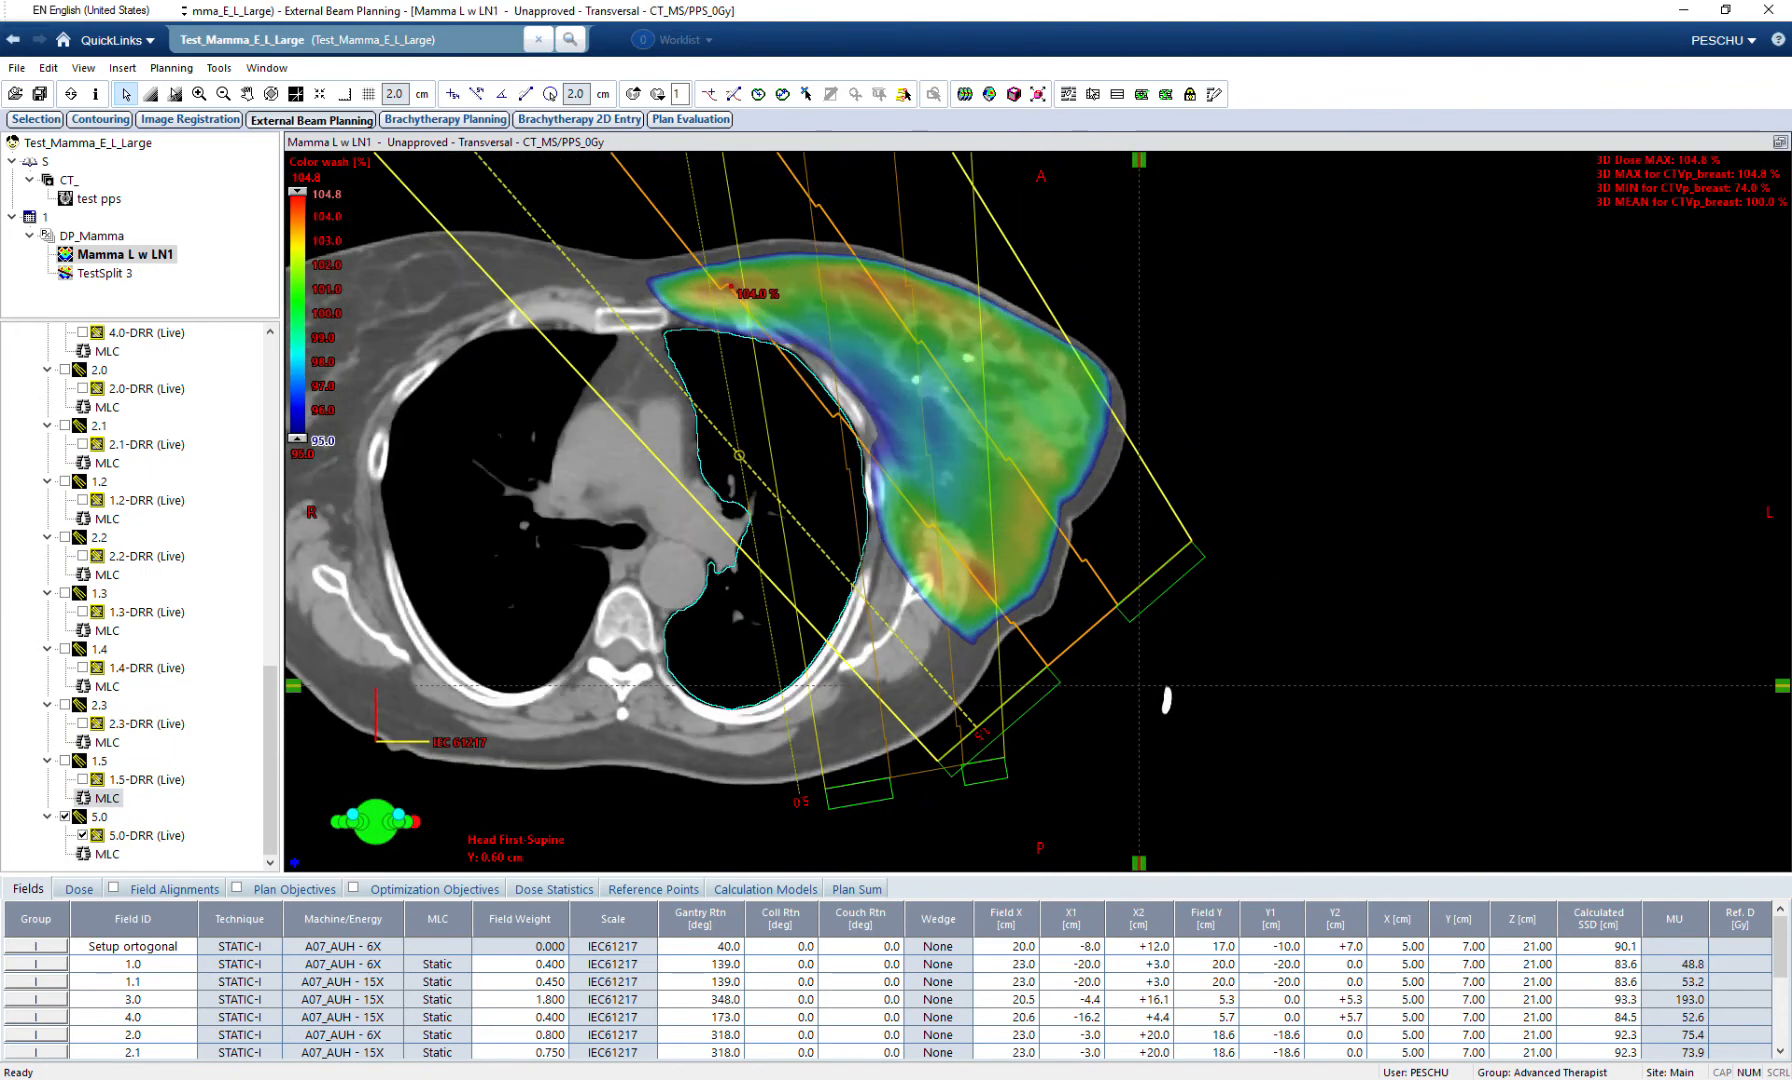
scroll(1162, 734, "down", 8)
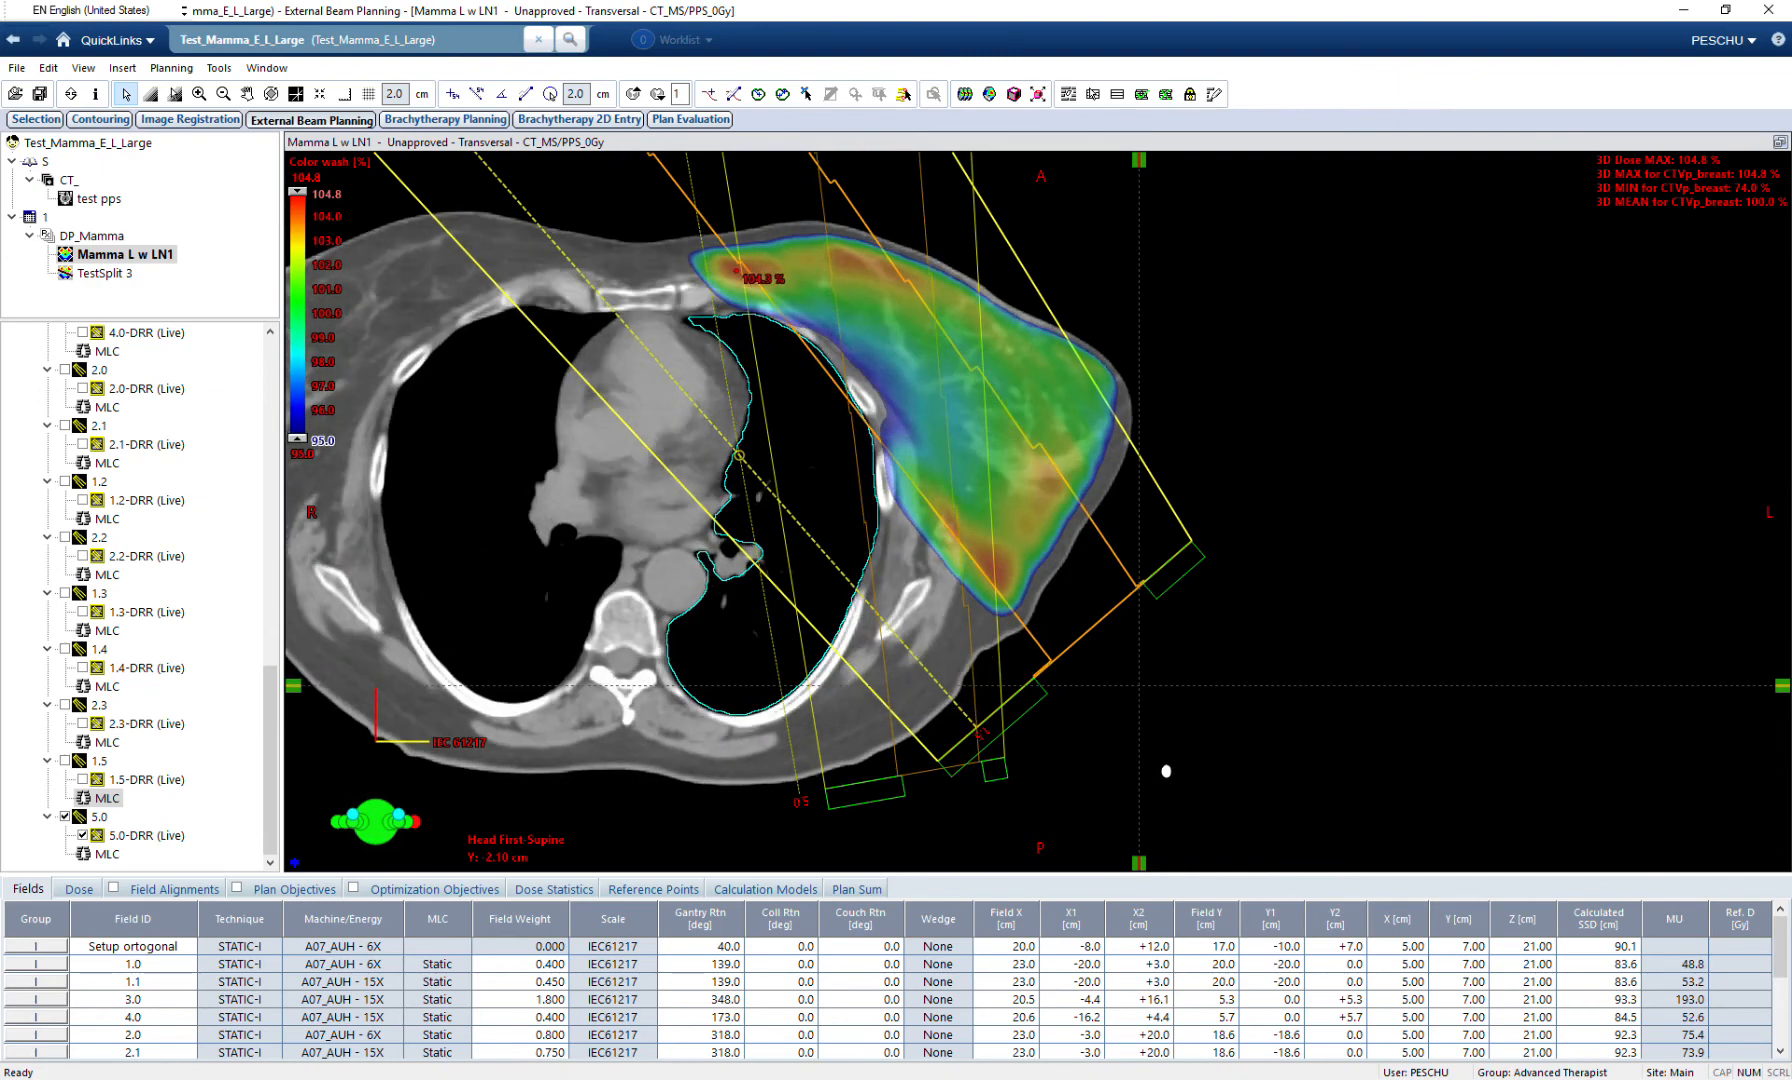
scroll(1168, 780, "up", 9)
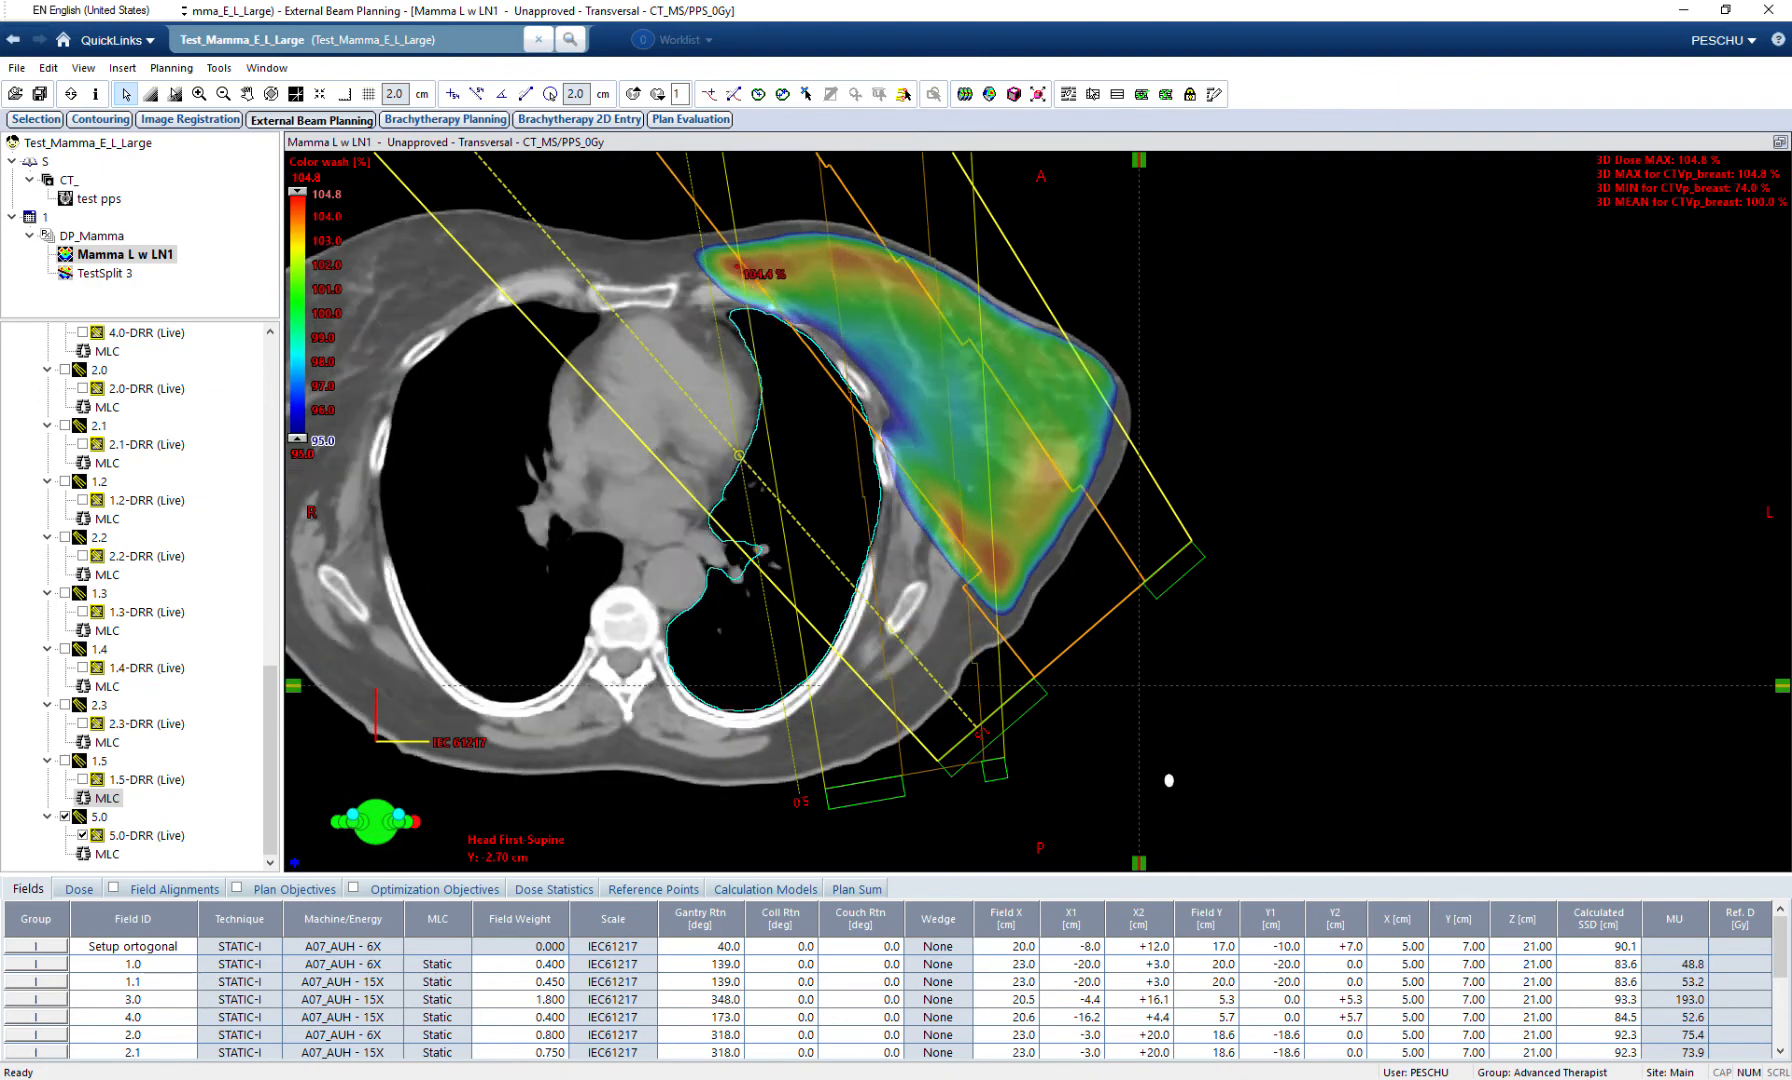
scroll(1163, 719, "down", 1)
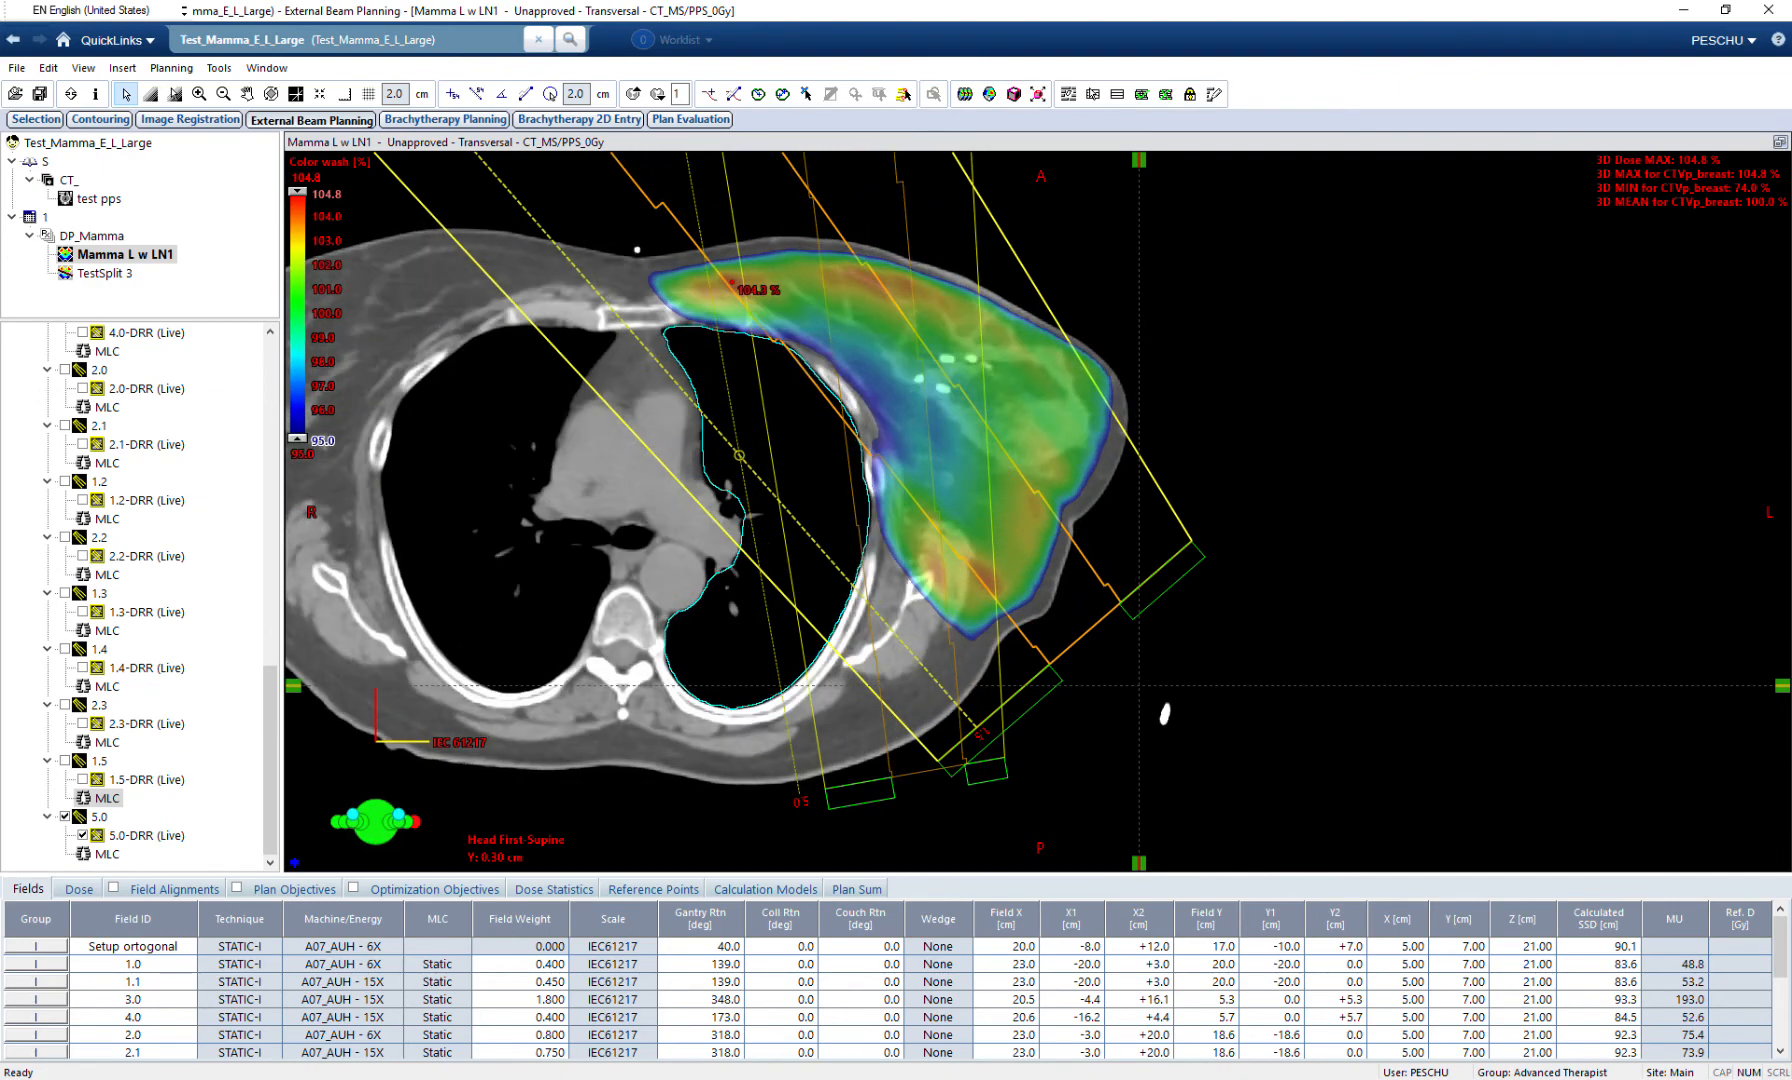
scroll(1164, 714, "down", 1)
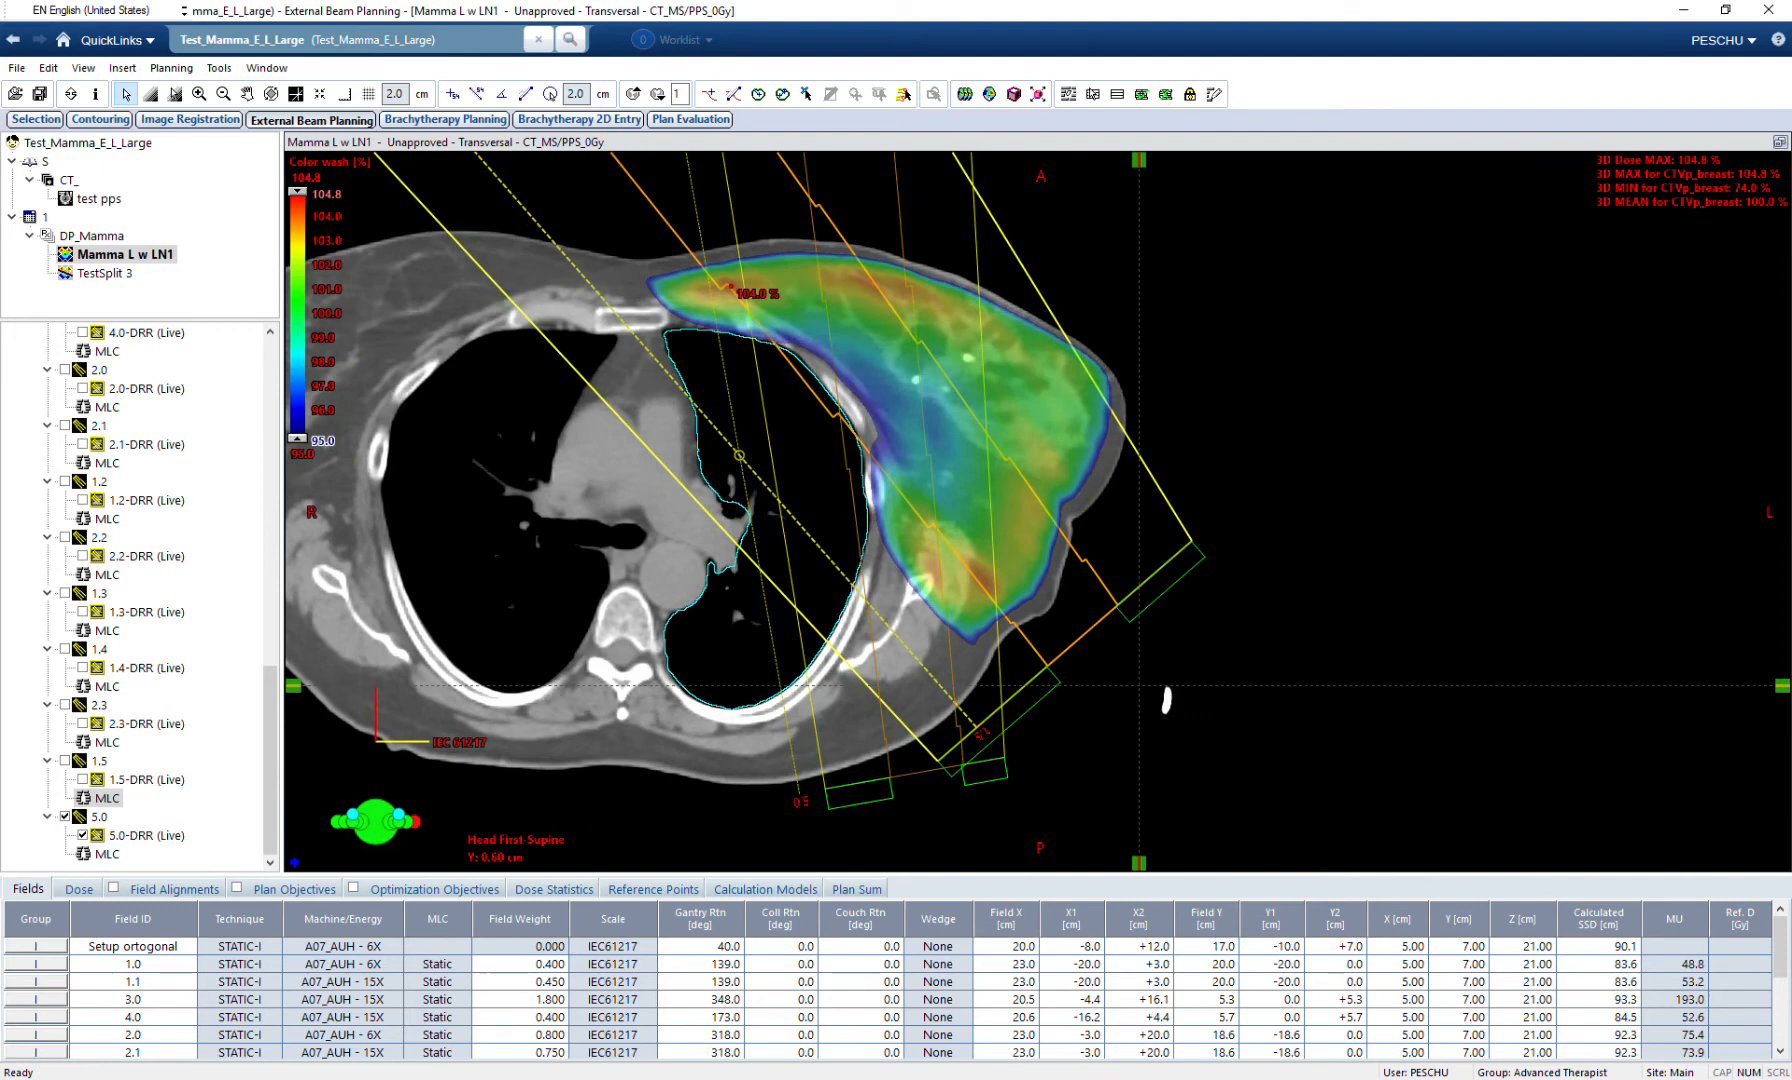
scroll(888, 1000, "down", 3)
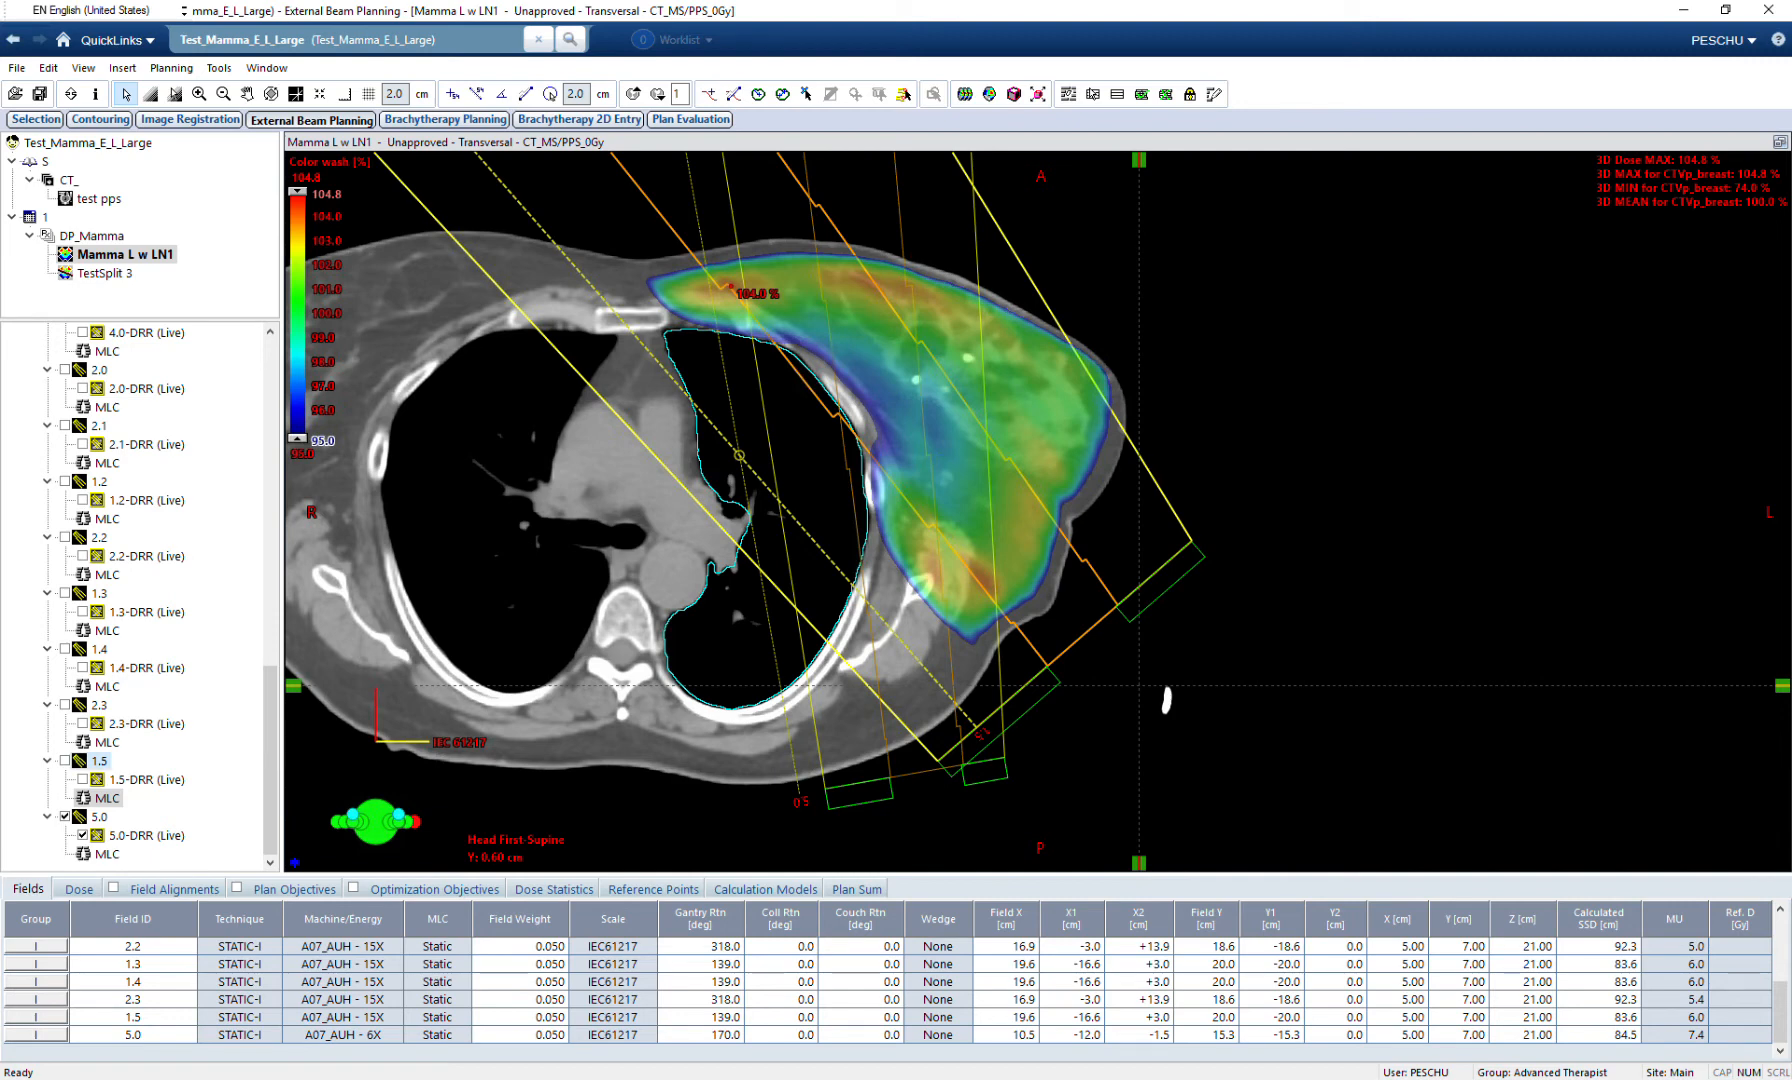
Duplicate field 1.5 as a new field 1.6.
right_click(98, 761)
left_click(158, 244)
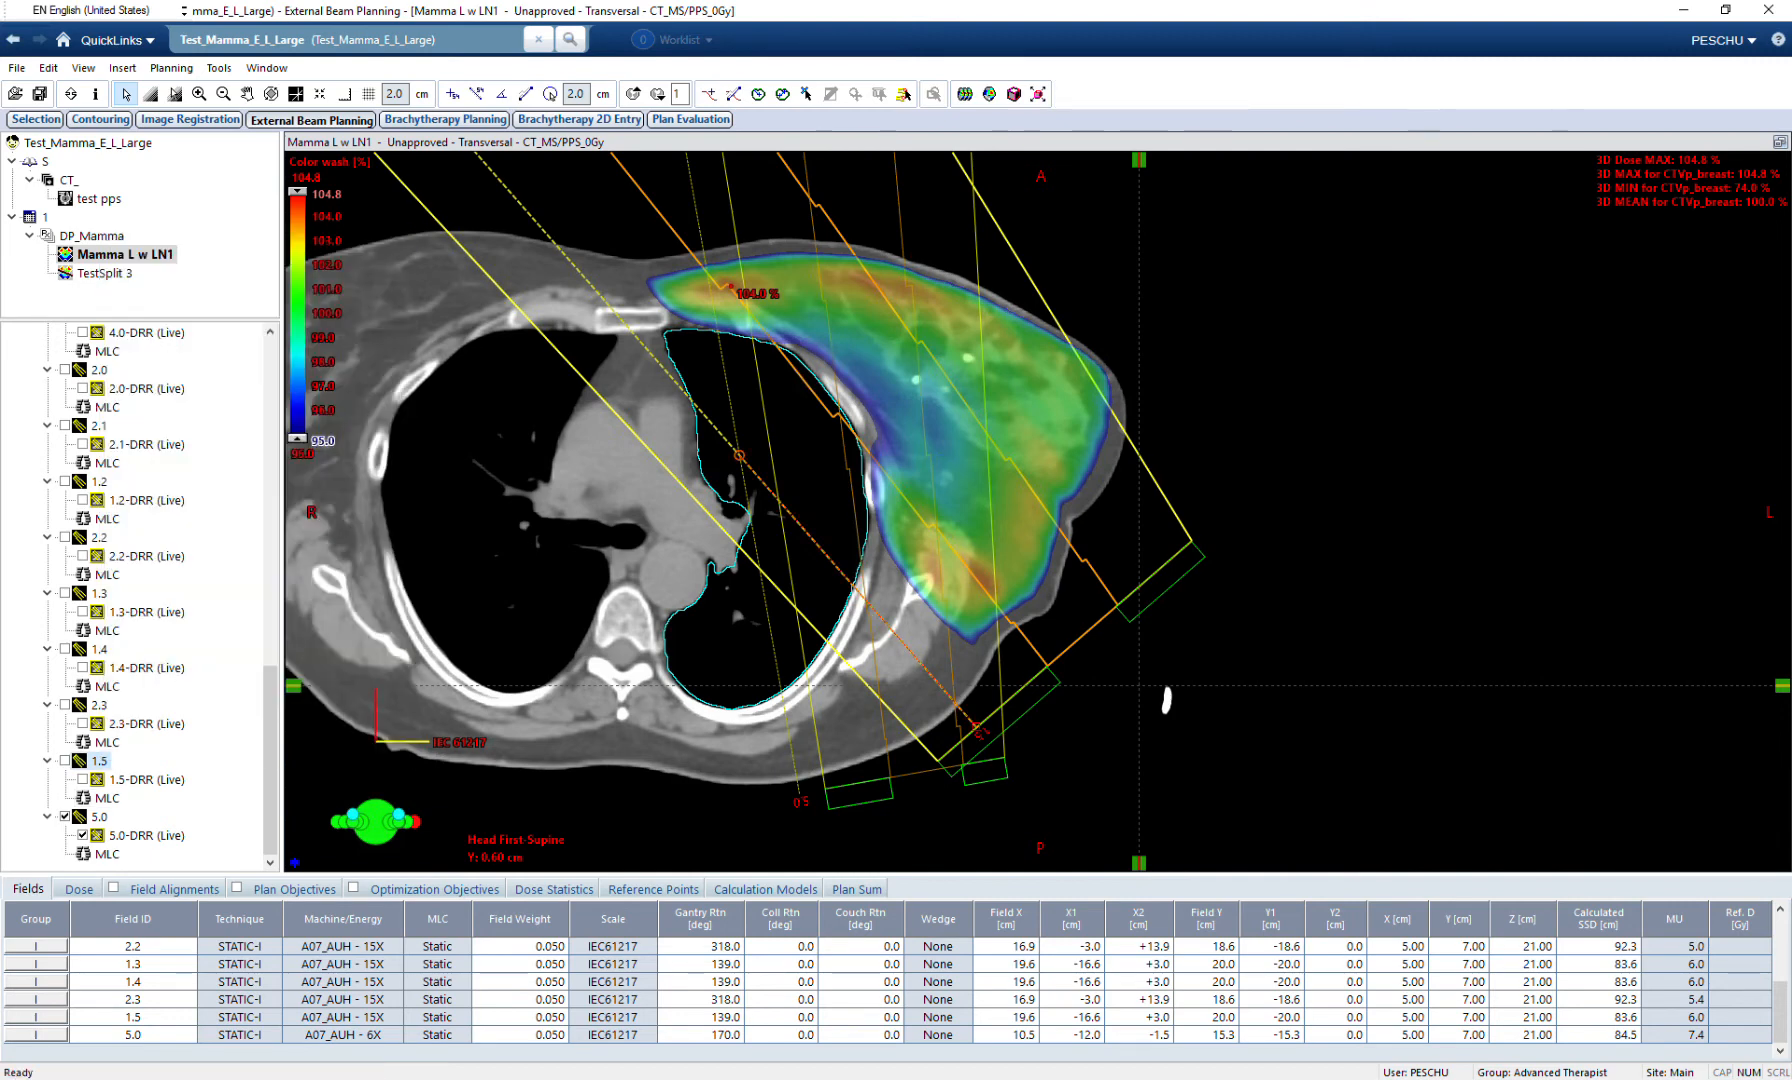
right_click(101, 761)
left_click(160, 261)
left_click(692, 188)
double_click(932, 433)
left_click(681, 912)
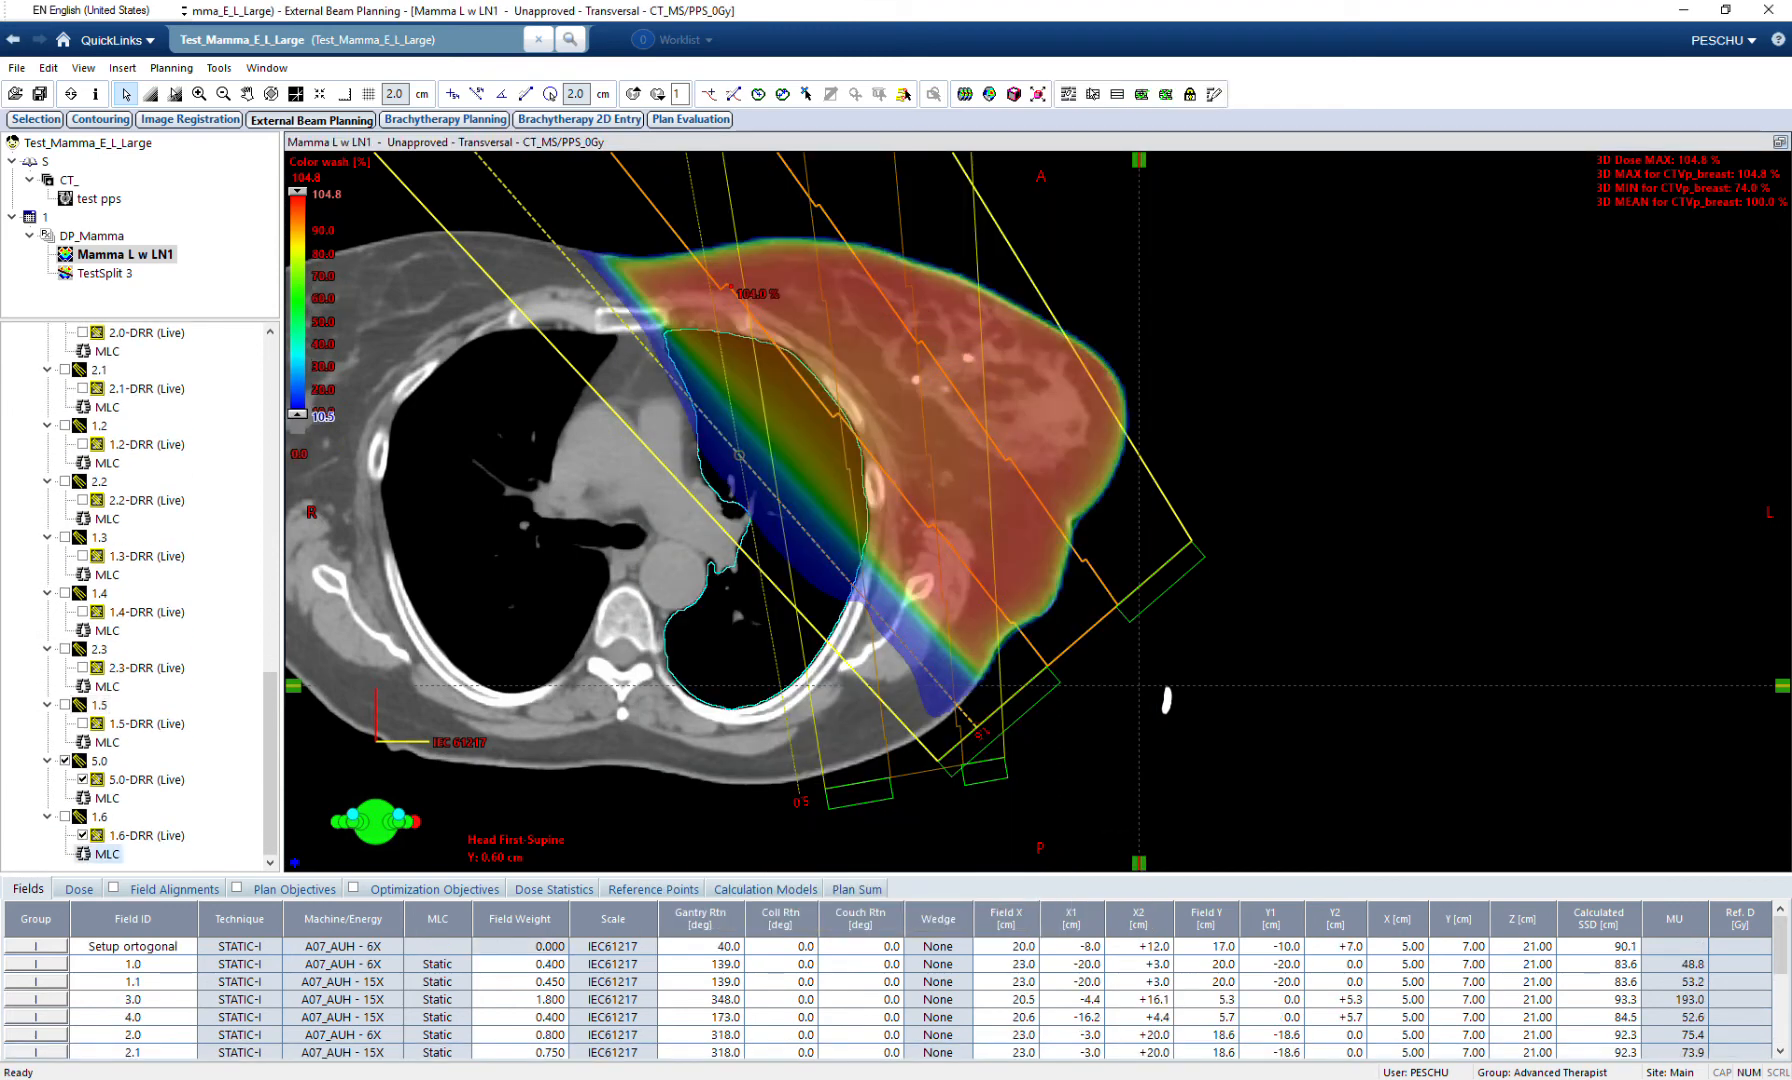
Reset the dose colour wash's lower limit to 95% and enlarge the beam's eye view of field 1.6.
left_click(301, 454)
type("95")
key("Return")
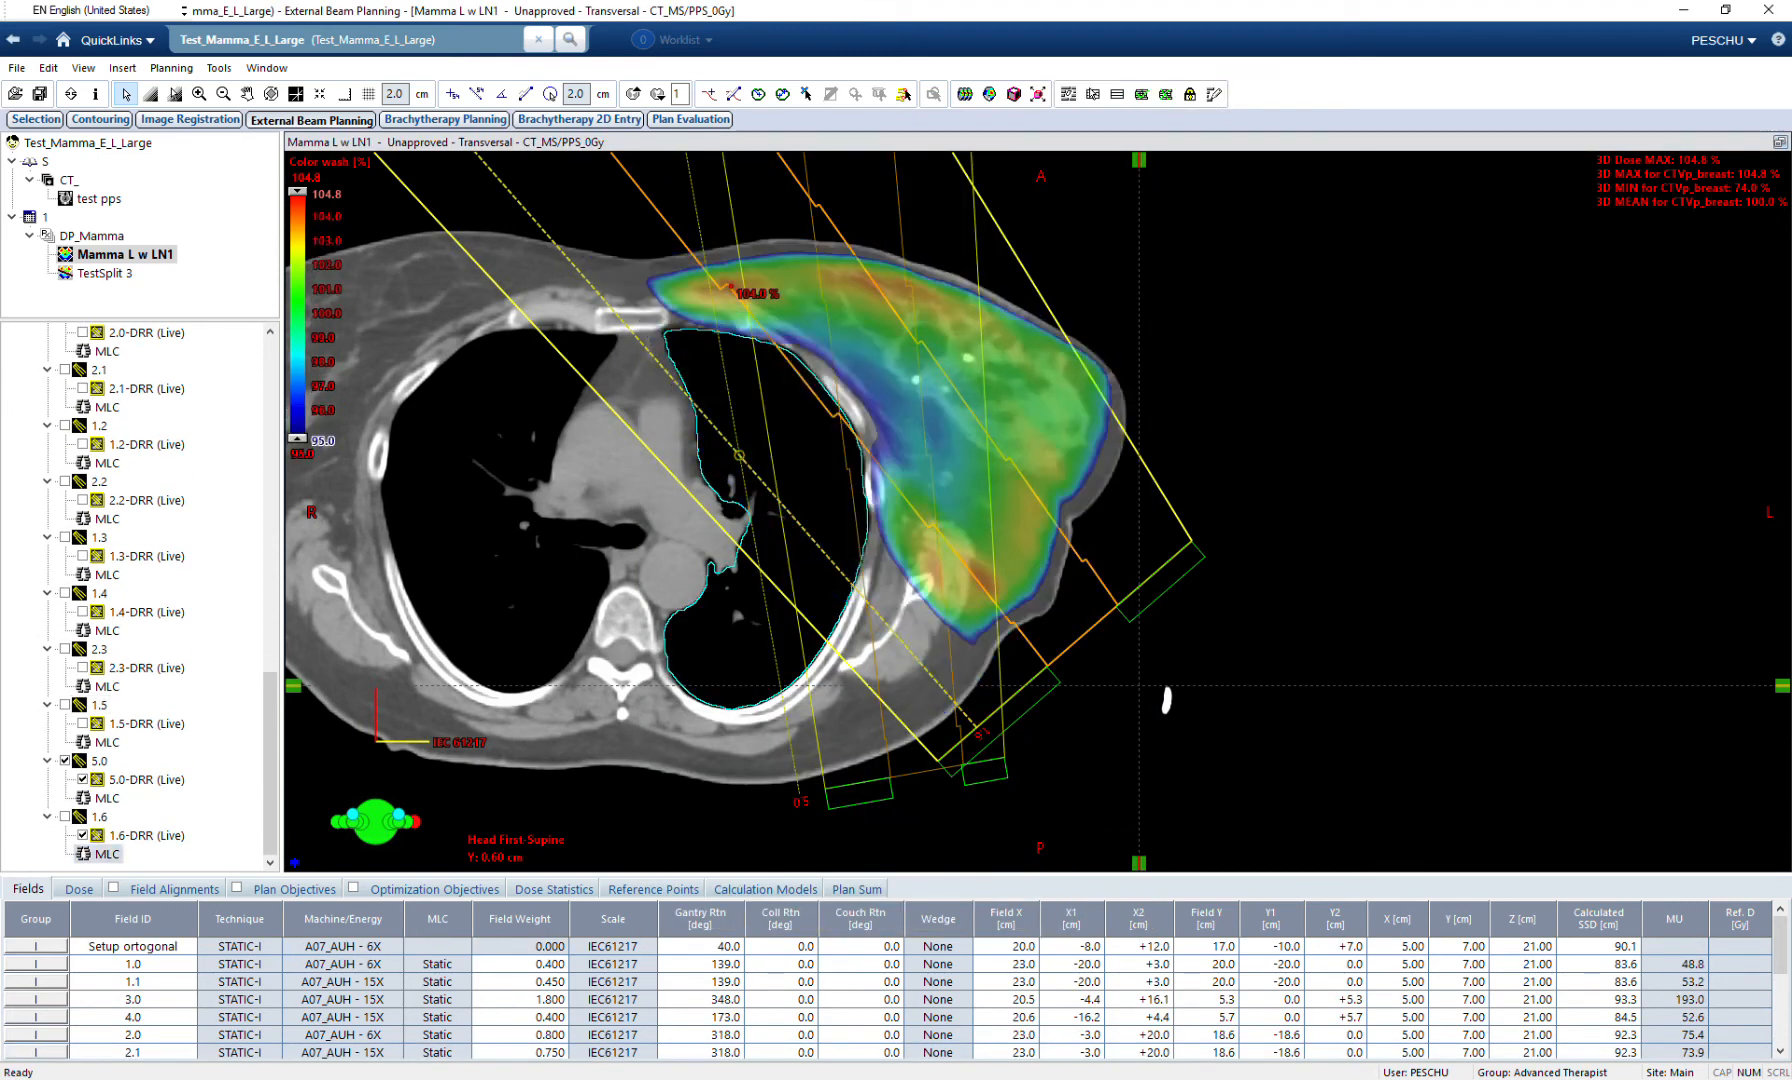
left_click(1780, 142)
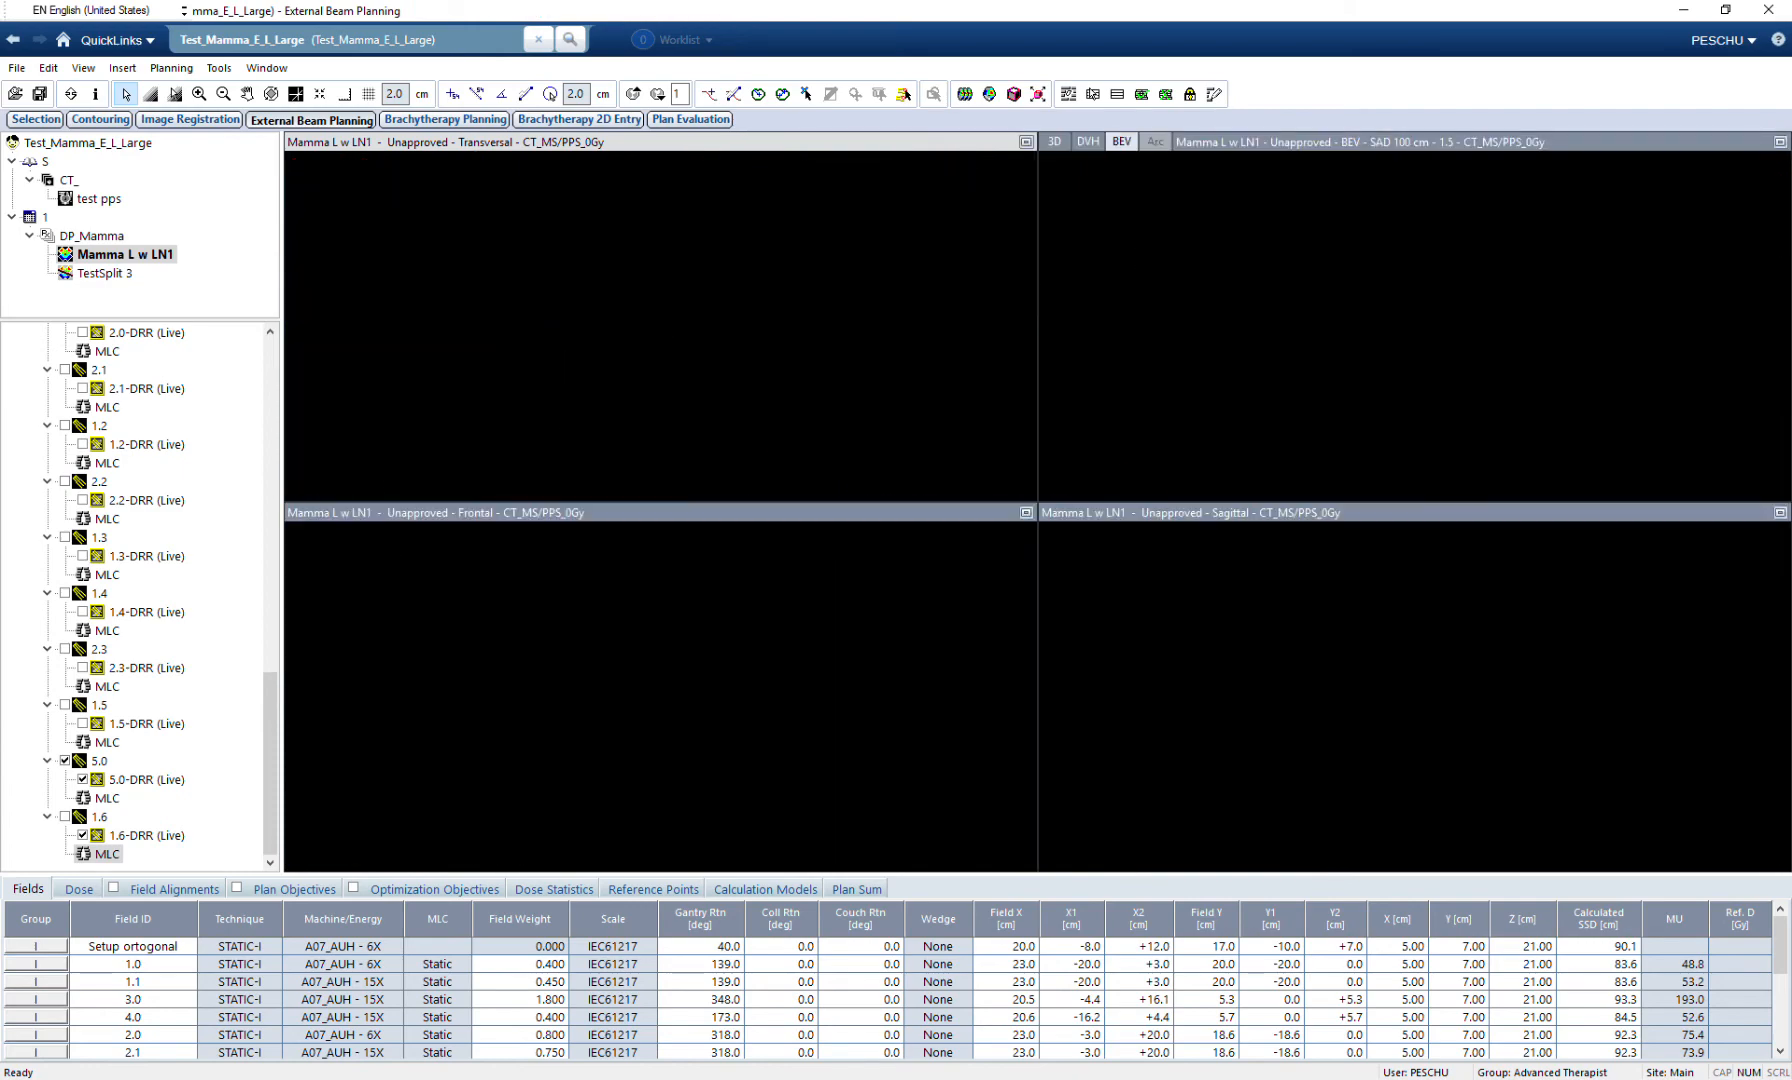
left_click(1780, 142)
Hide the Lung_L structure and display field 1.6 in the plan views.
middle_click_drag(1100, 560, 1101, 504)
scroll(140, 595, "up", 15)
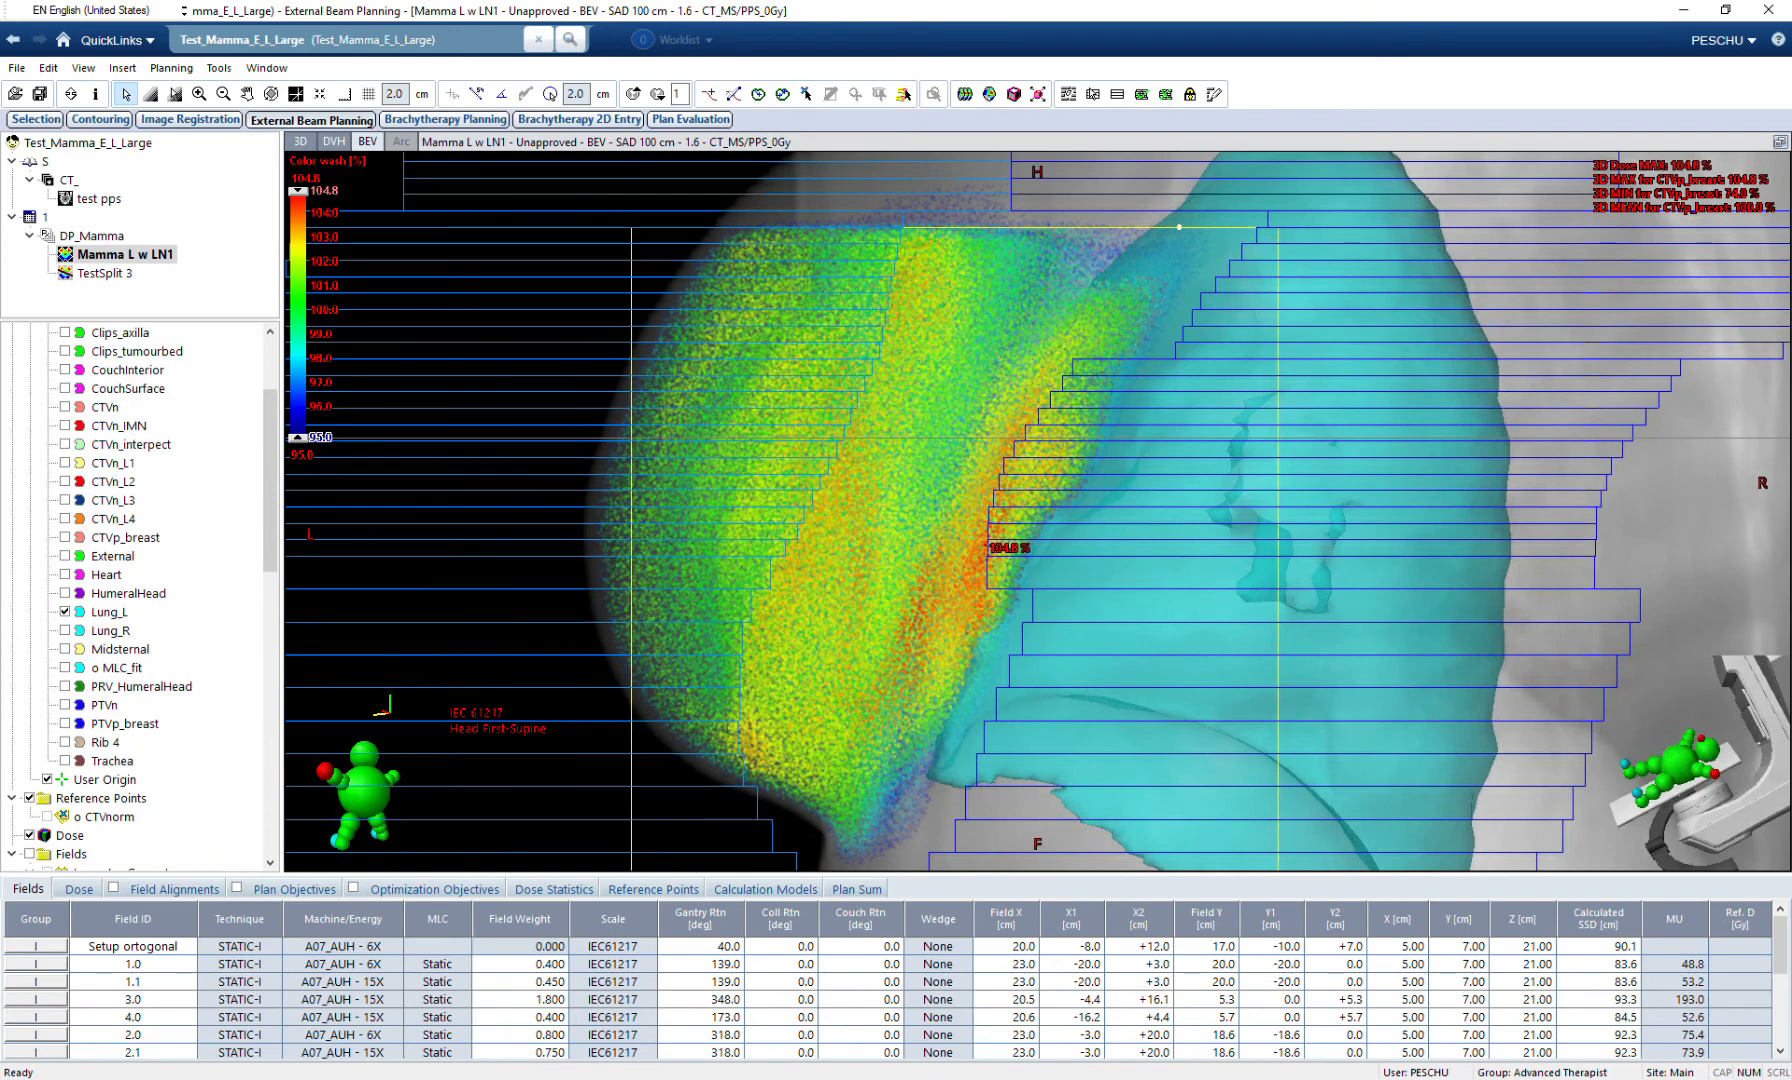
scroll(140, 595, "down", 15)
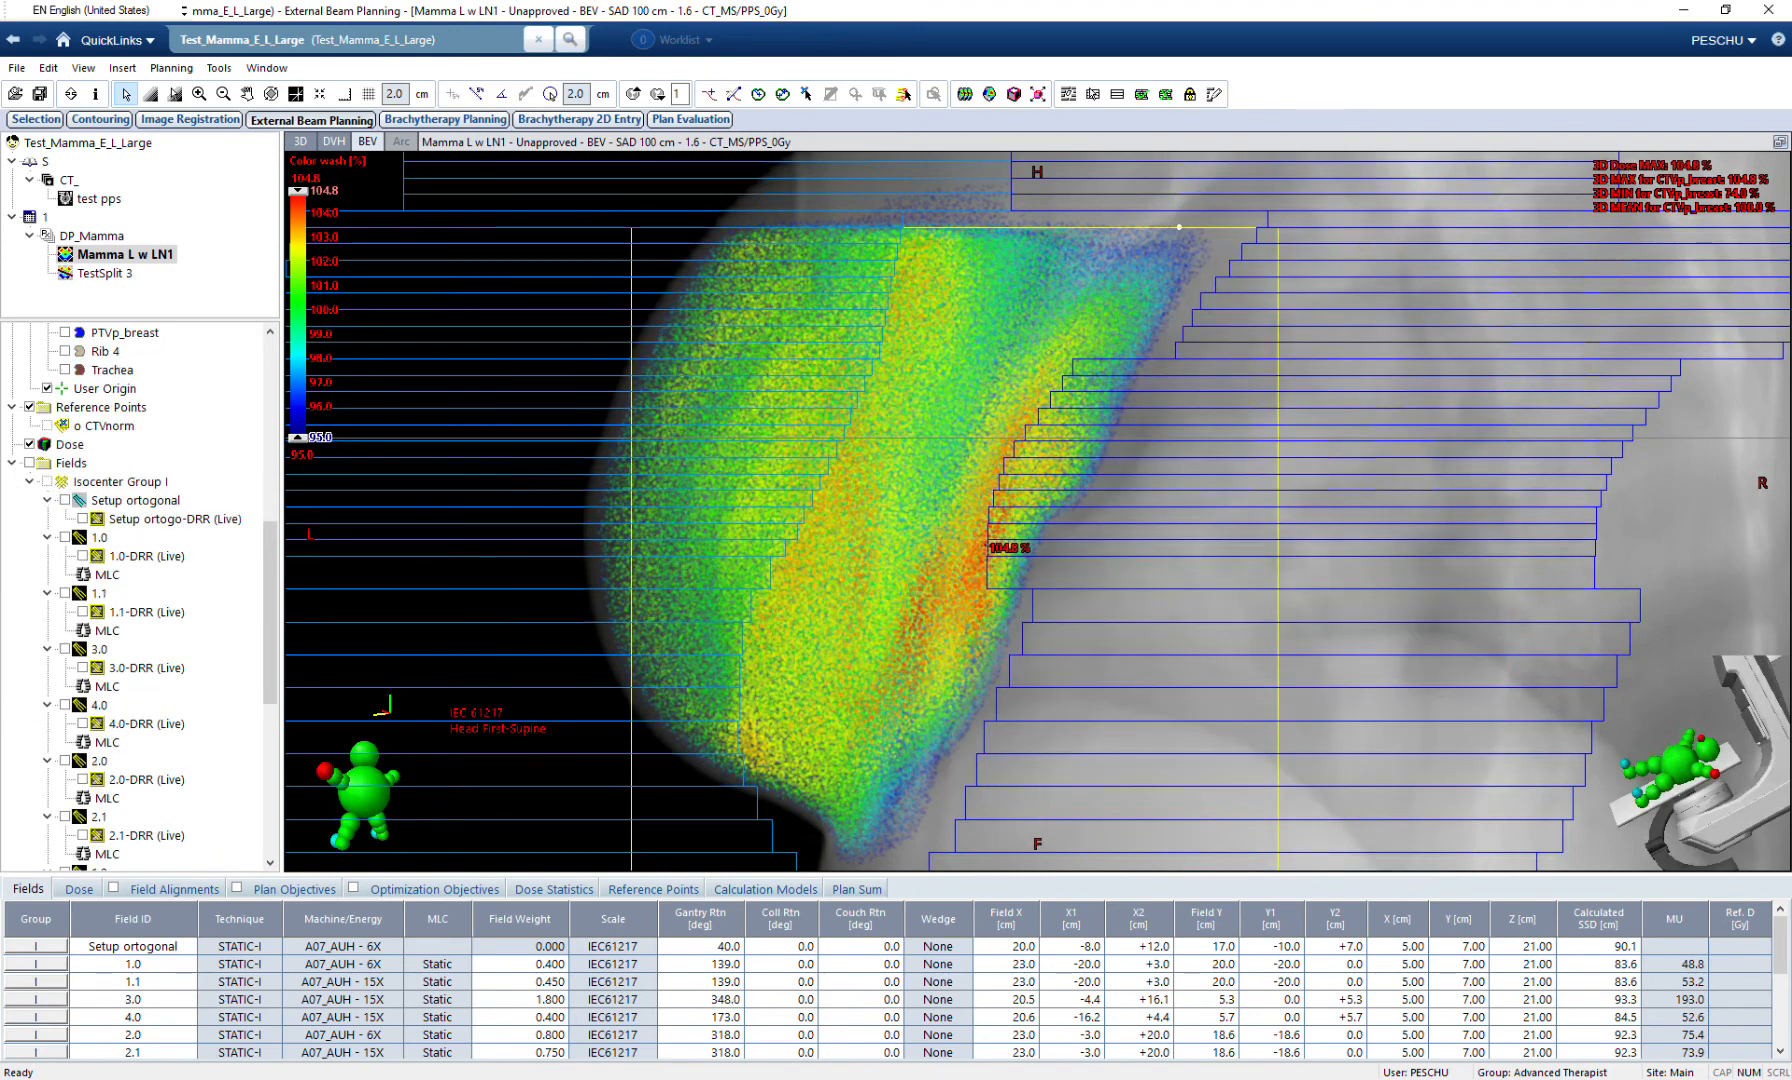
left_click(65, 817)
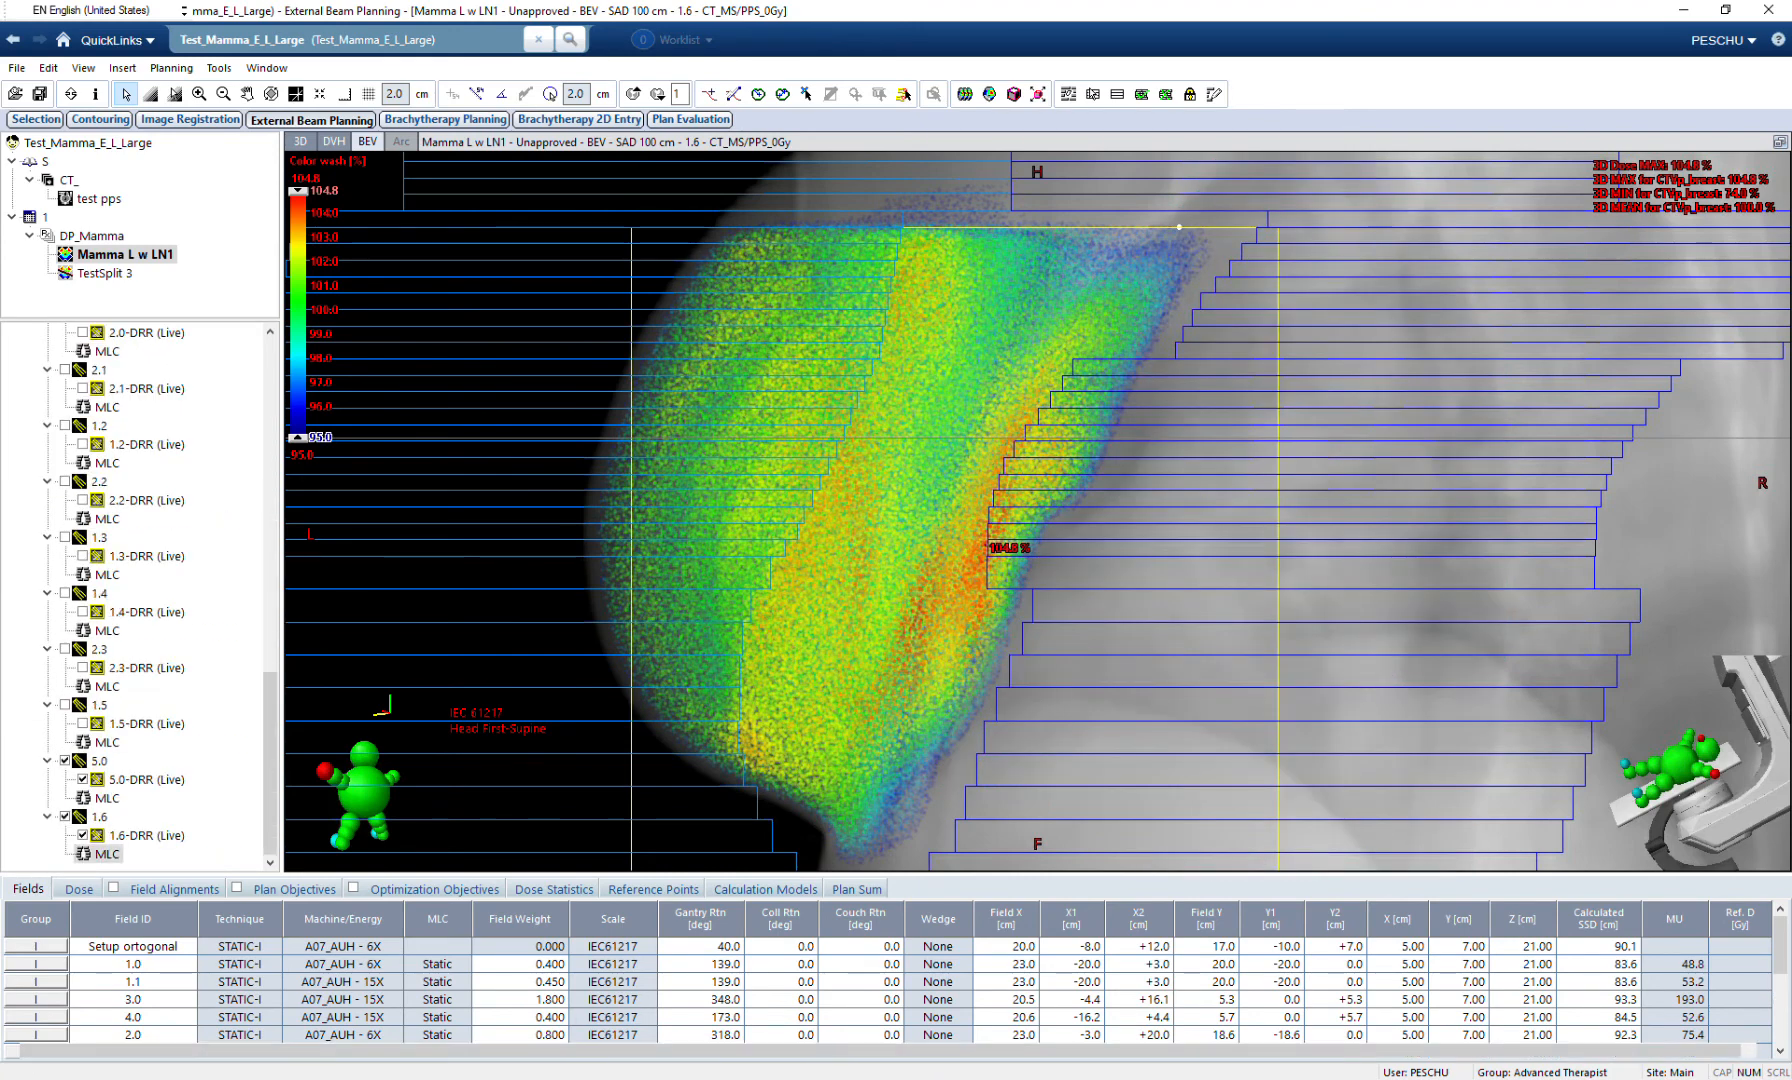
Raise the colour wash's lower limit to 102.6% and redraw field 1.6's X1-side MLC leaves to shield the outer high-dose band.
left_click_drag(297, 437, 297, 253)
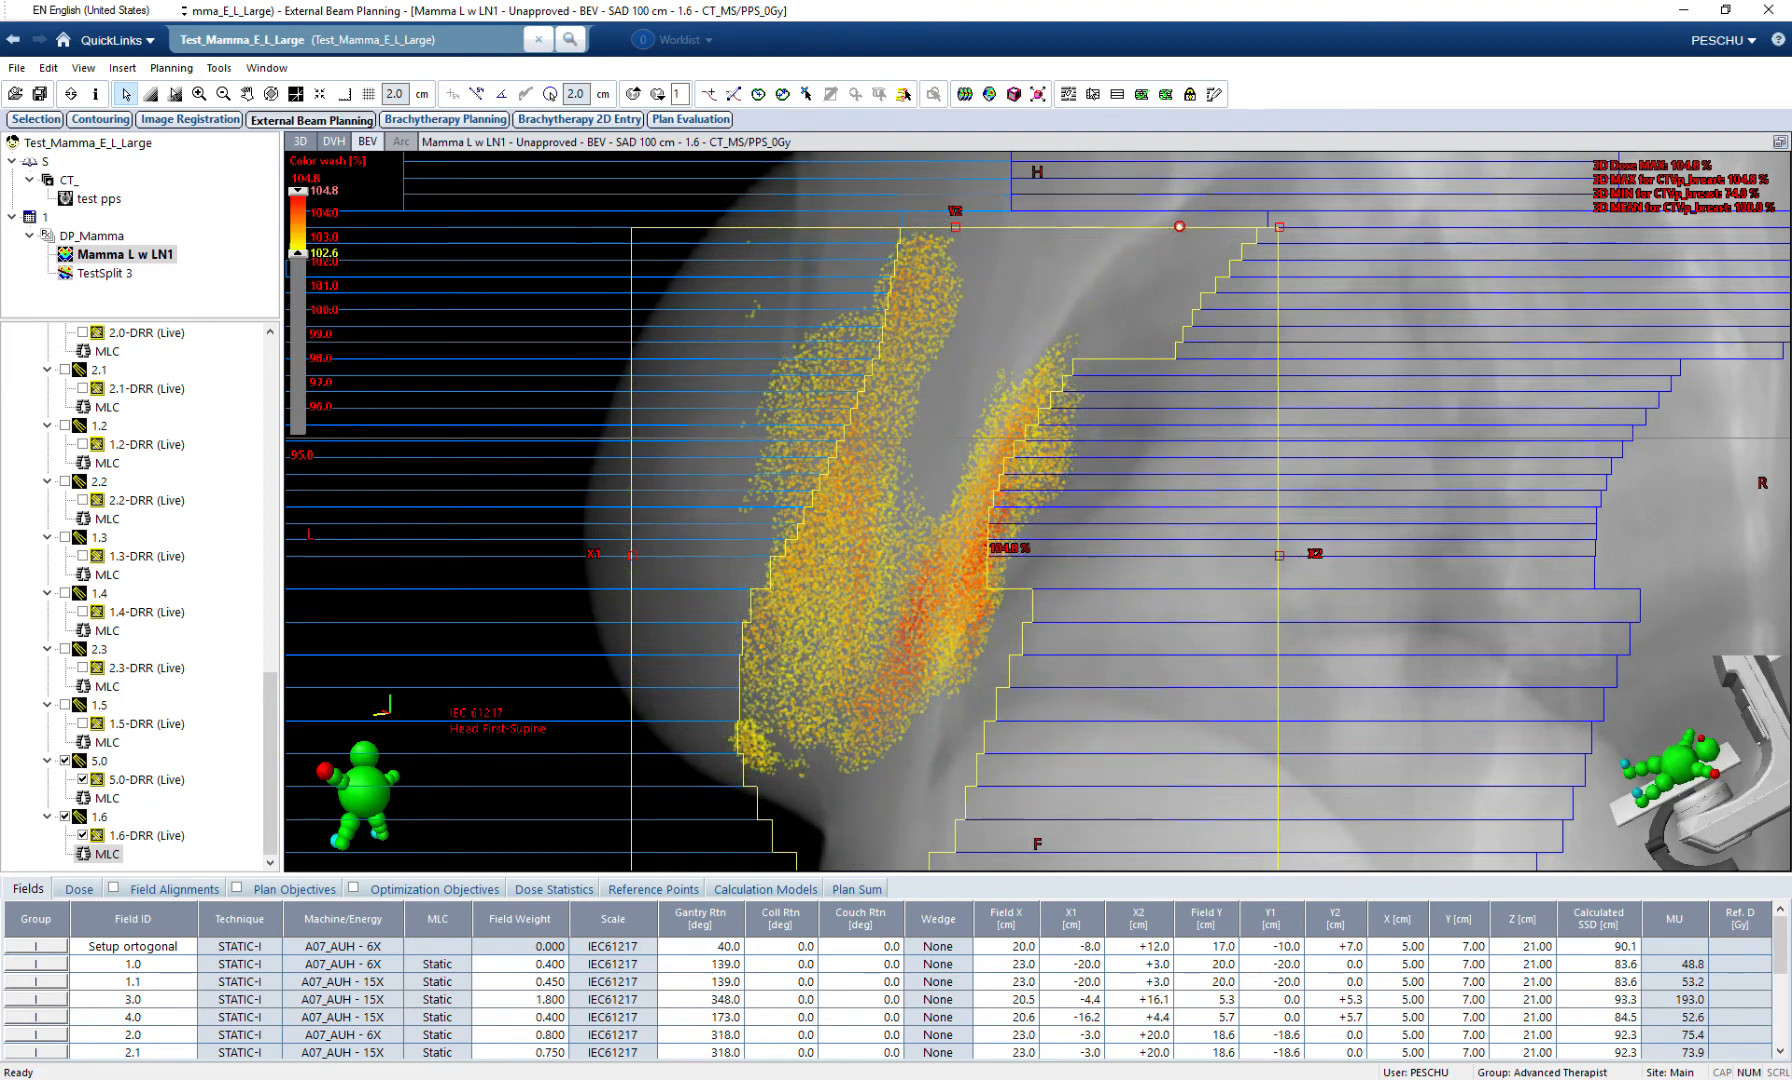
scroll(1038, 511, "down", 2)
left_click(1094, 95)
left_click(850, 324)
left_click(800, 740, "shift")
left_click(1215, 94)
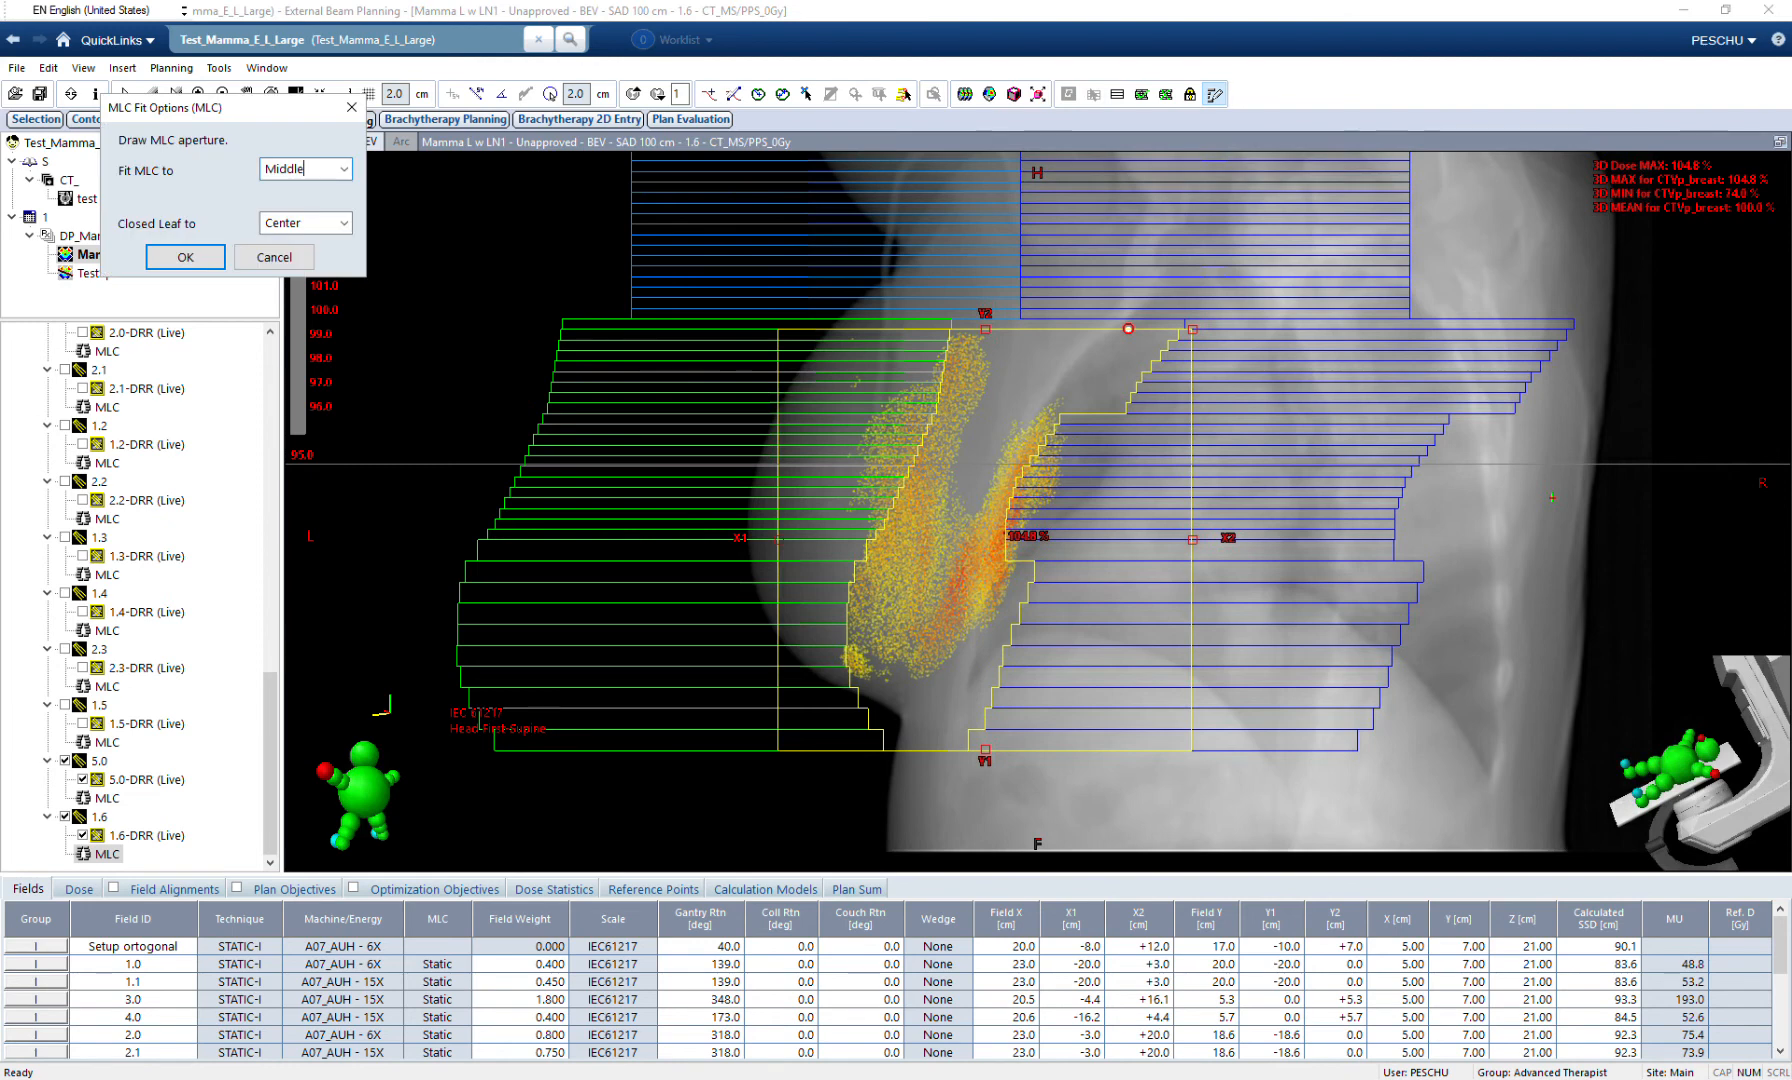
left_click_drag(973, 317, 981, 377)
left_click_drag(944, 471, 928, 546)
mouse_move(905, 733)
left_mouse_down()
mouse_move(1054, 579)
mouse_move(974, 318)
left_mouse_up()
left_click(185, 257)
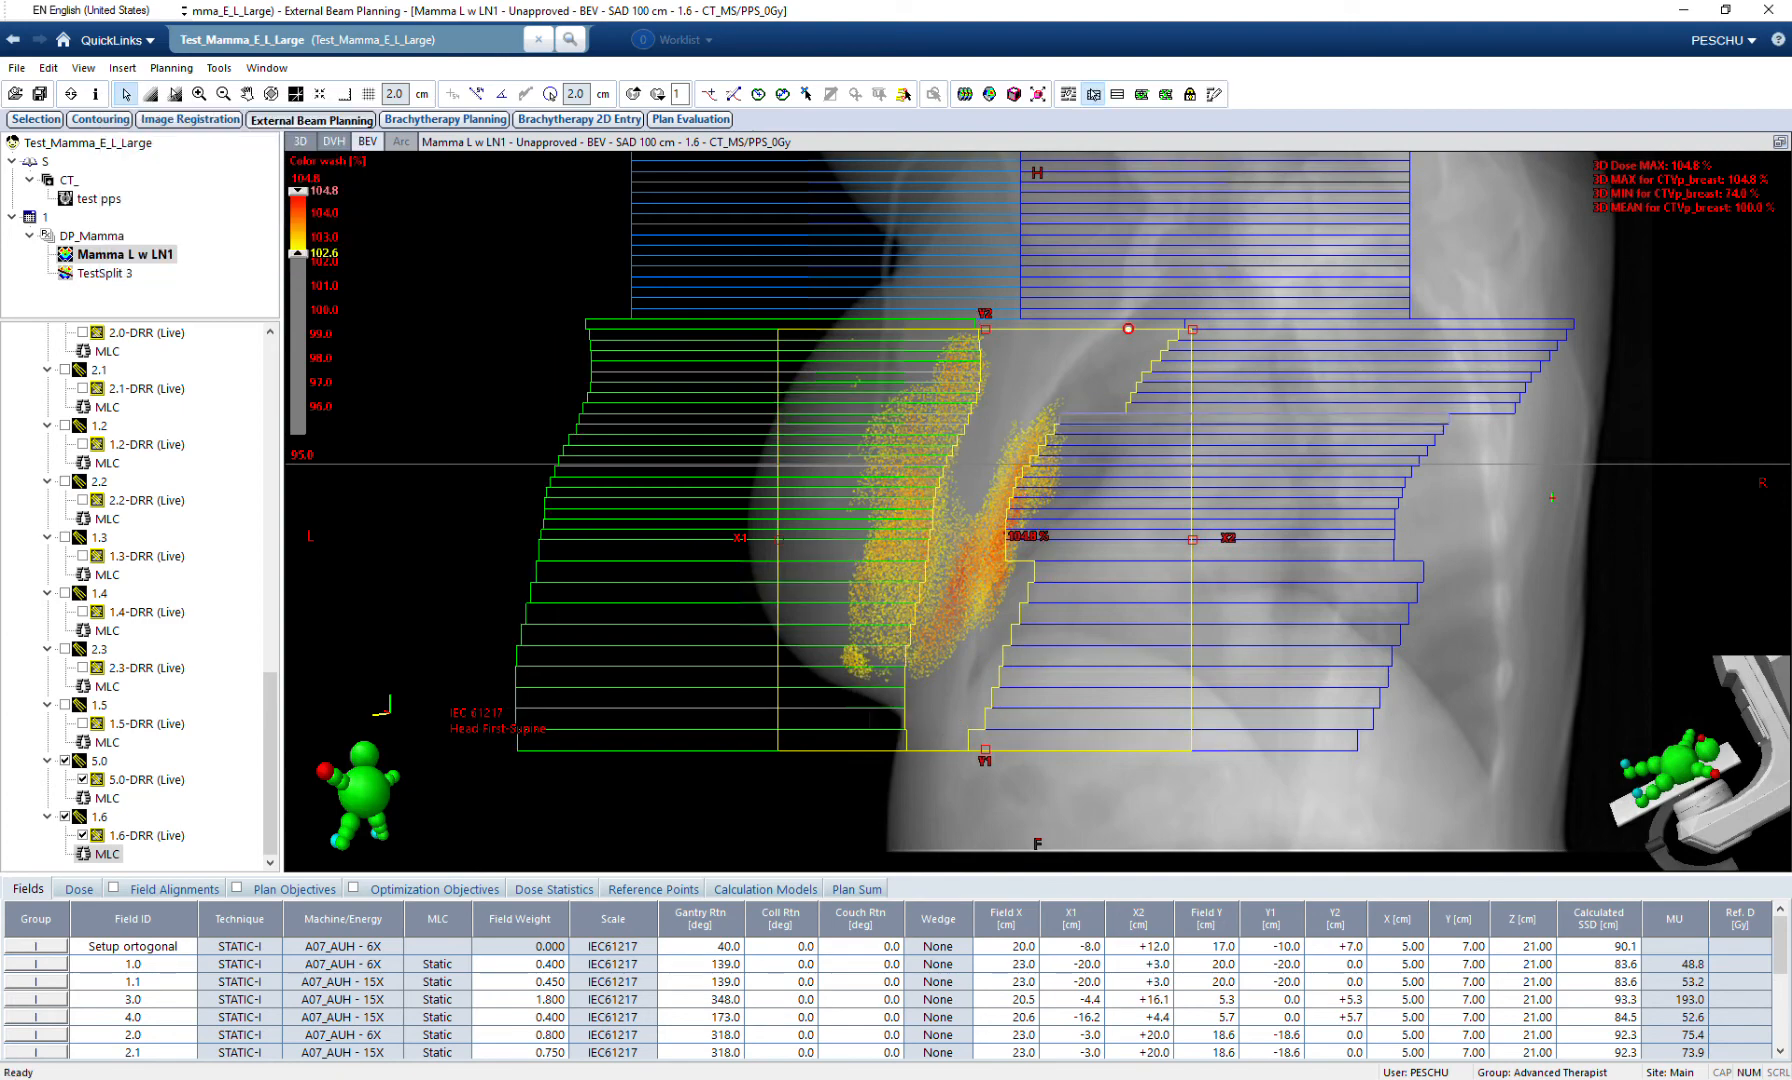
Redraw field 1.6's X2-side MLC leaves to shield the high-dose band next to the chest wall.
left_click(1165, 398)
left_click(1185, 677, "shift")
left_click(1214, 94)
left_click_drag(1040, 400, 994, 475)
mouse_move(962, 703)
left_mouse_down()
mouse_move(918, 418)
mouse_move(1040, 400)
left_mouse_up()
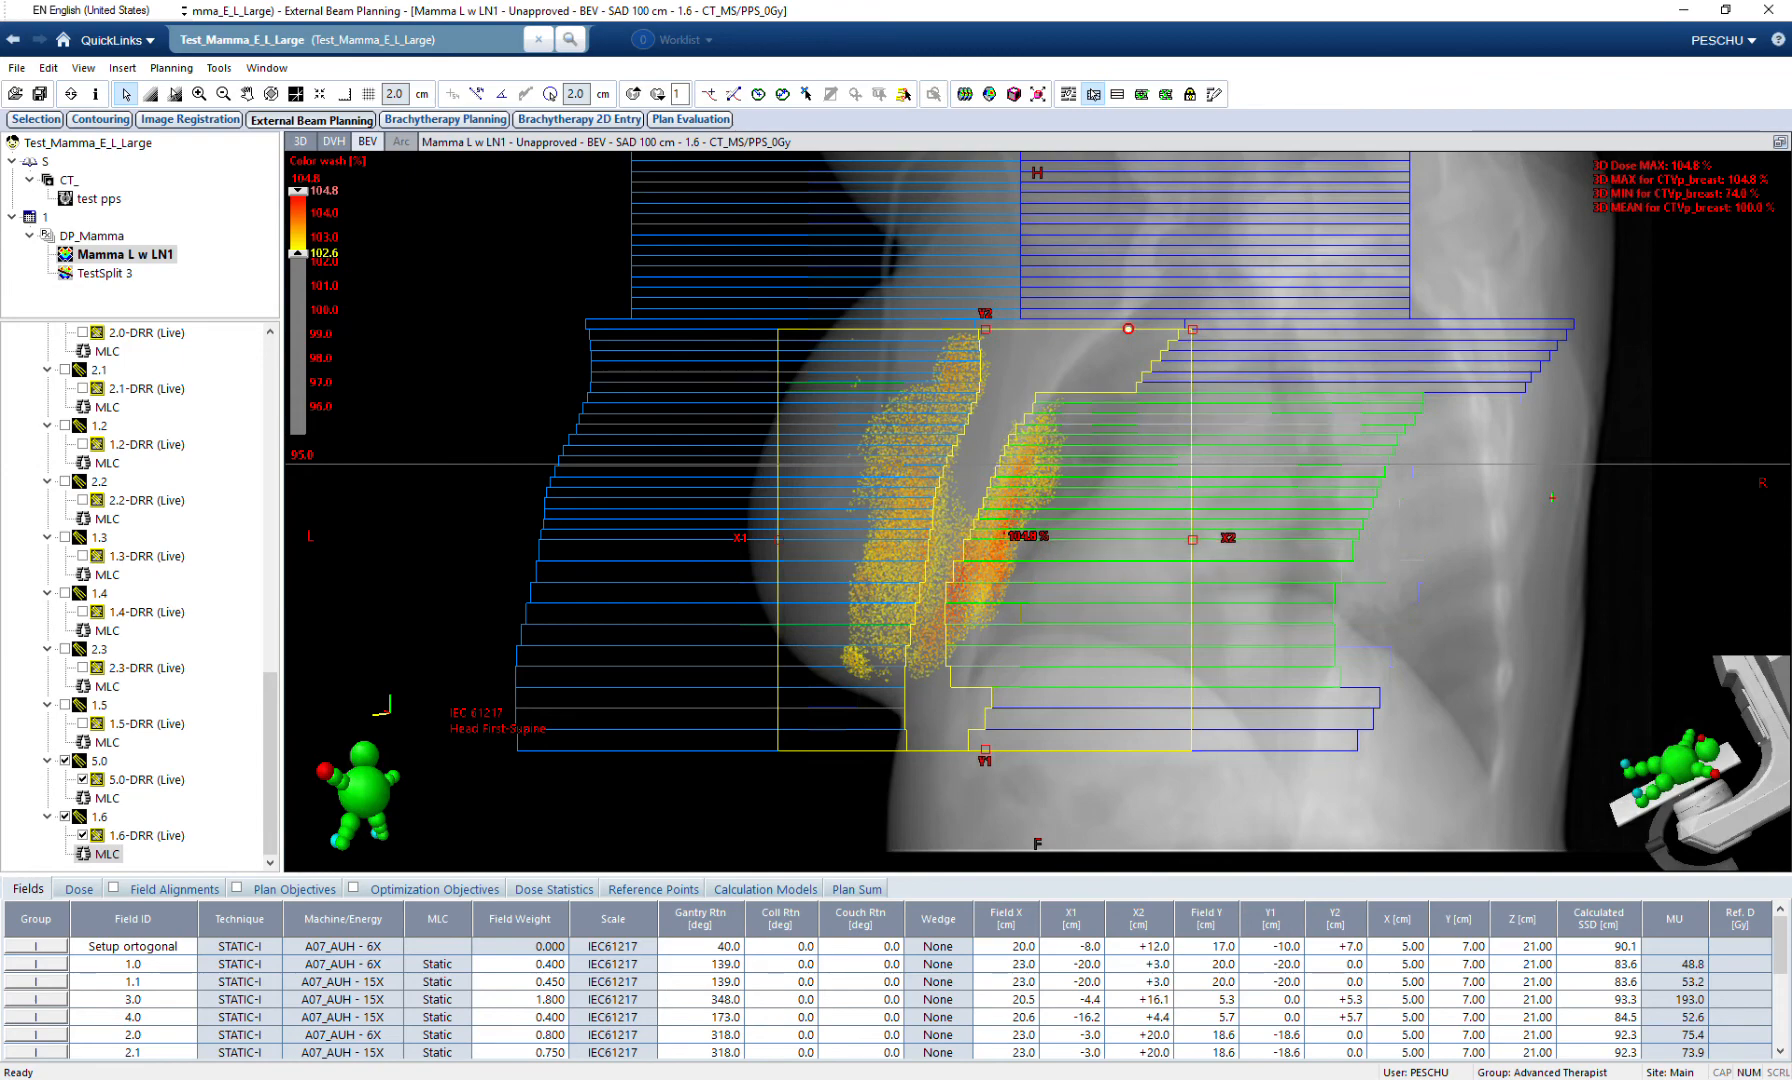
Enlarge the transversal view, hide field 5.0 and examine the dose above 102.6% against field 1.6's aperture through the slices.
left_click(1780, 142)
scroll(661, 326, "up", 2, "ctrl")
middle_click_drag(615, 295, 708, 358)
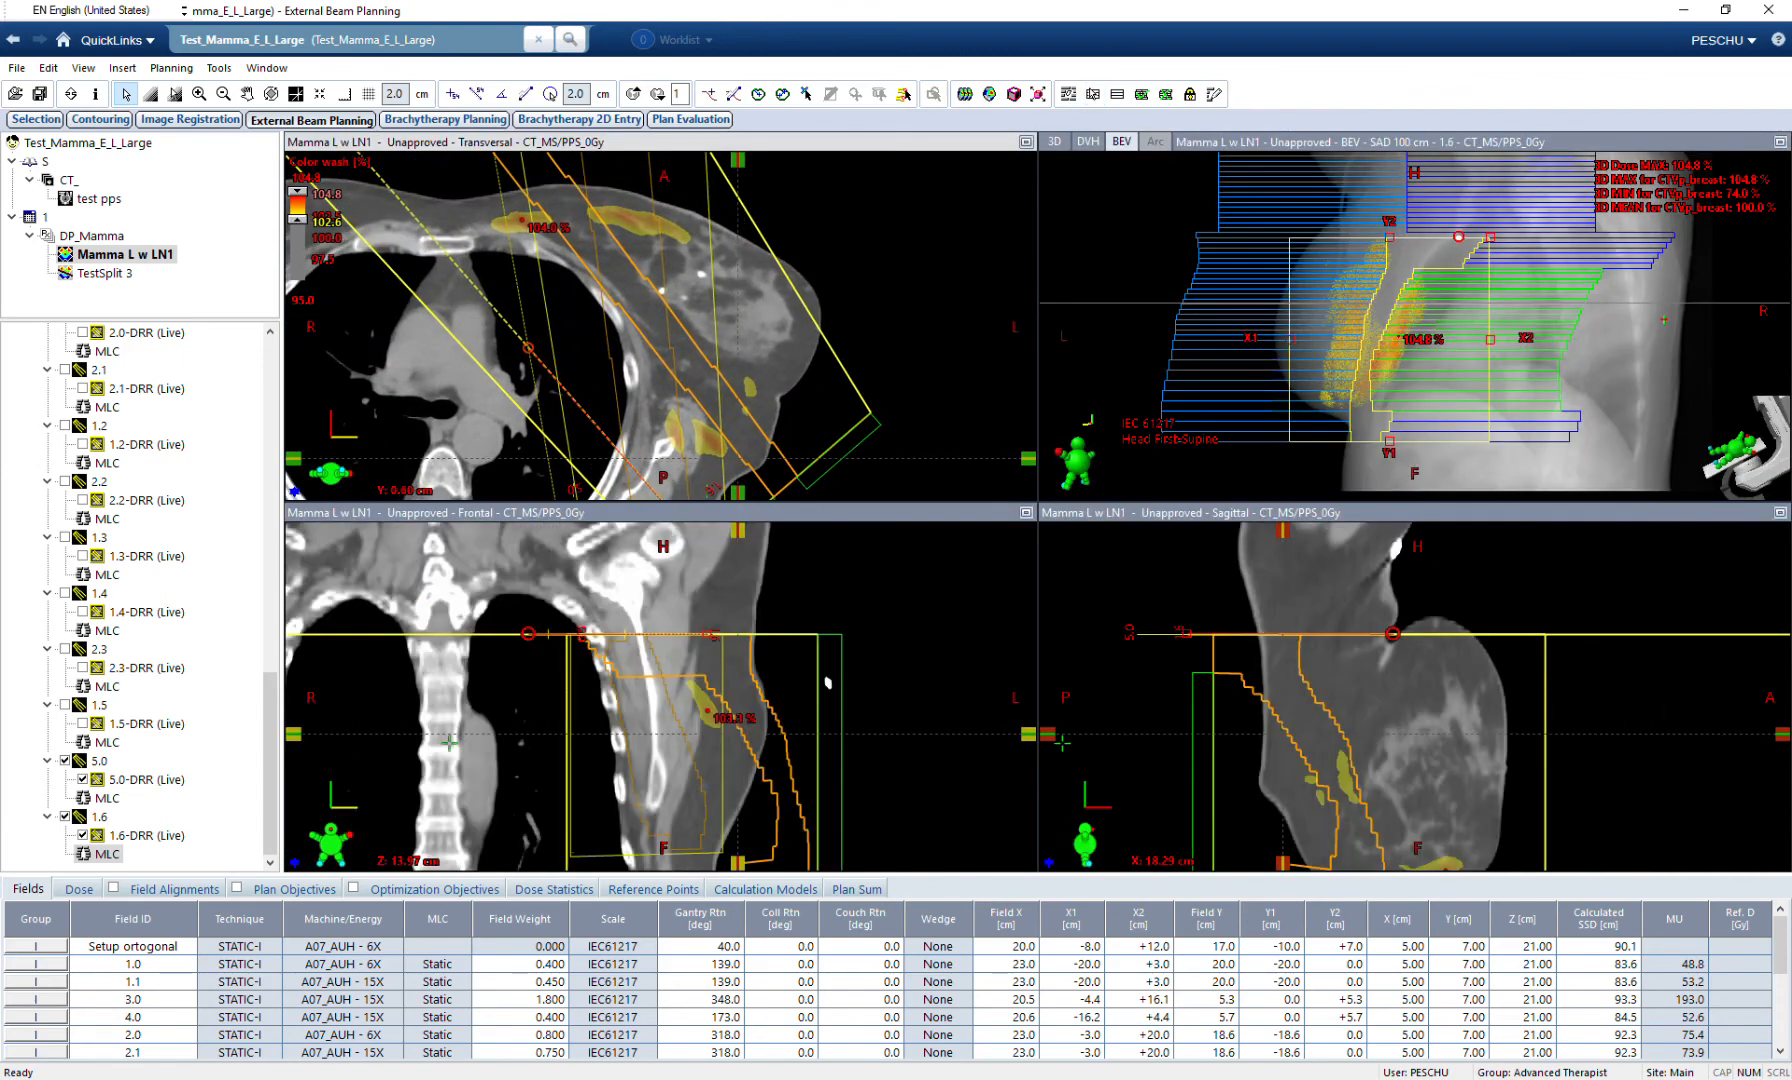
left_click(1026, 142)
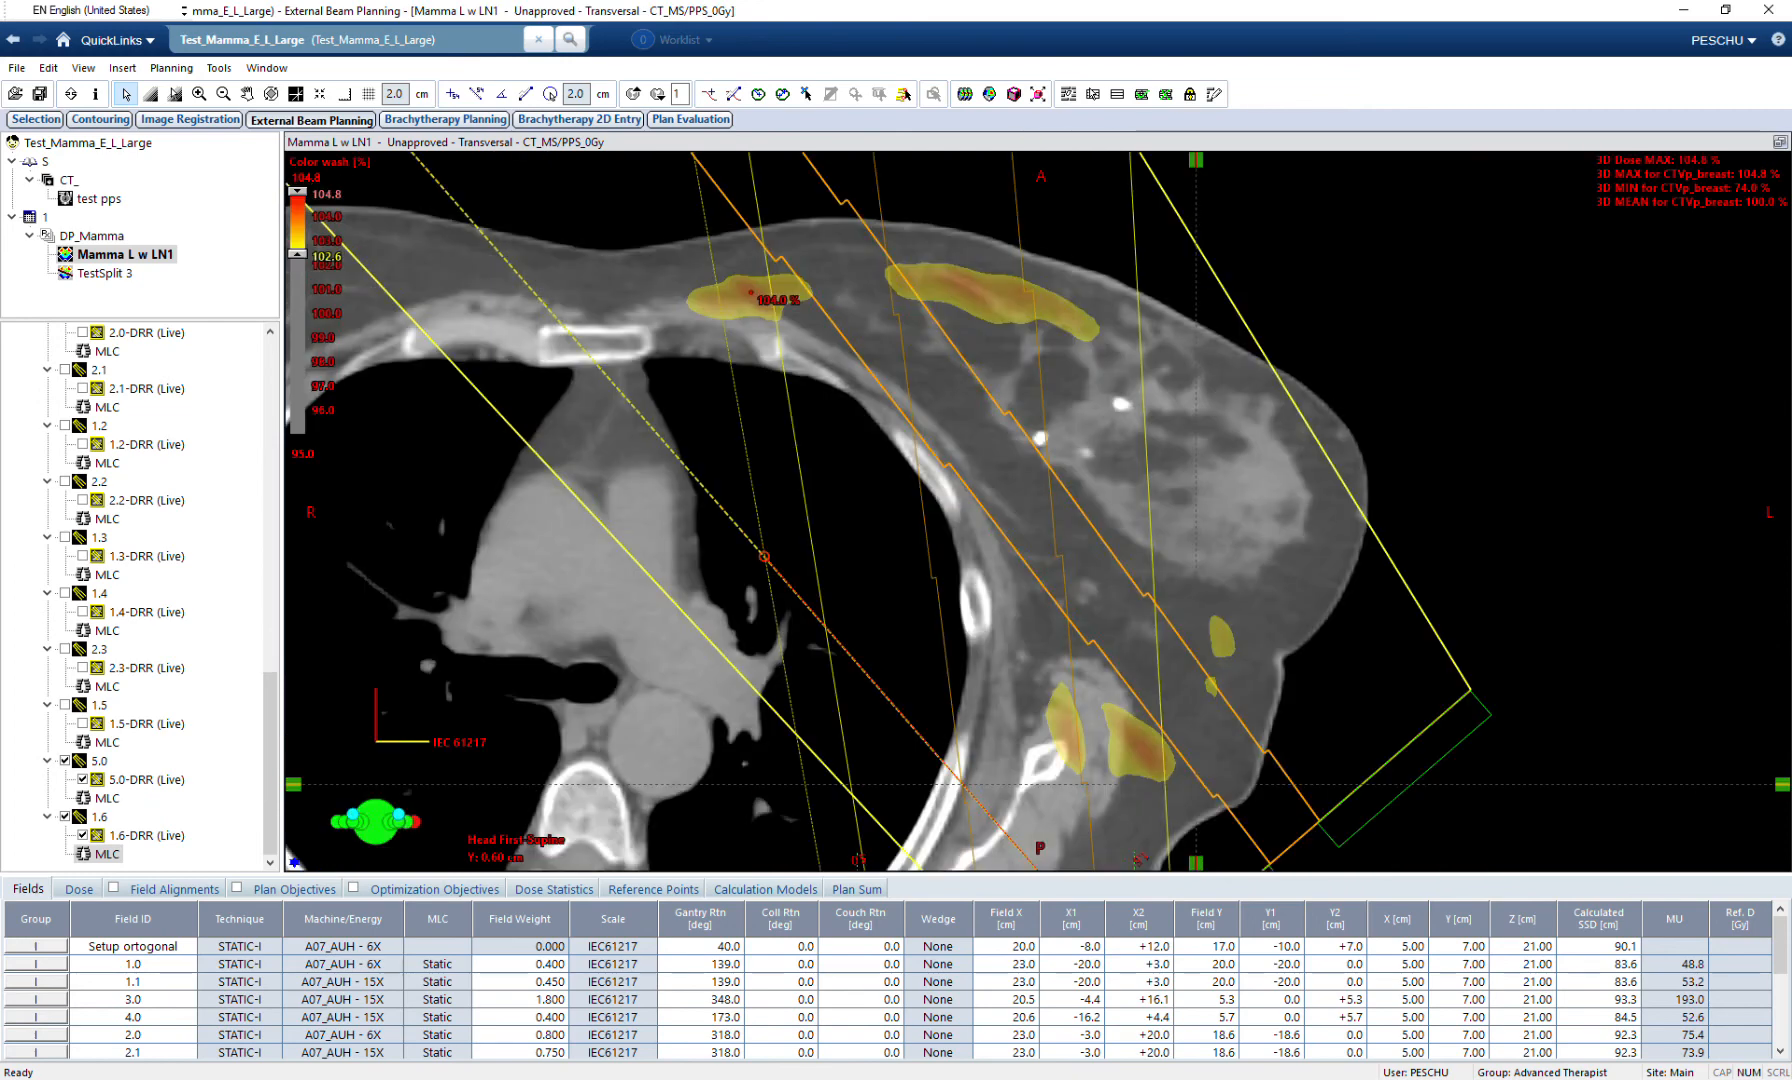
scroll(1284, 740, "down", 2, "ctrl")
scroll(1284, 740, "up", 10)
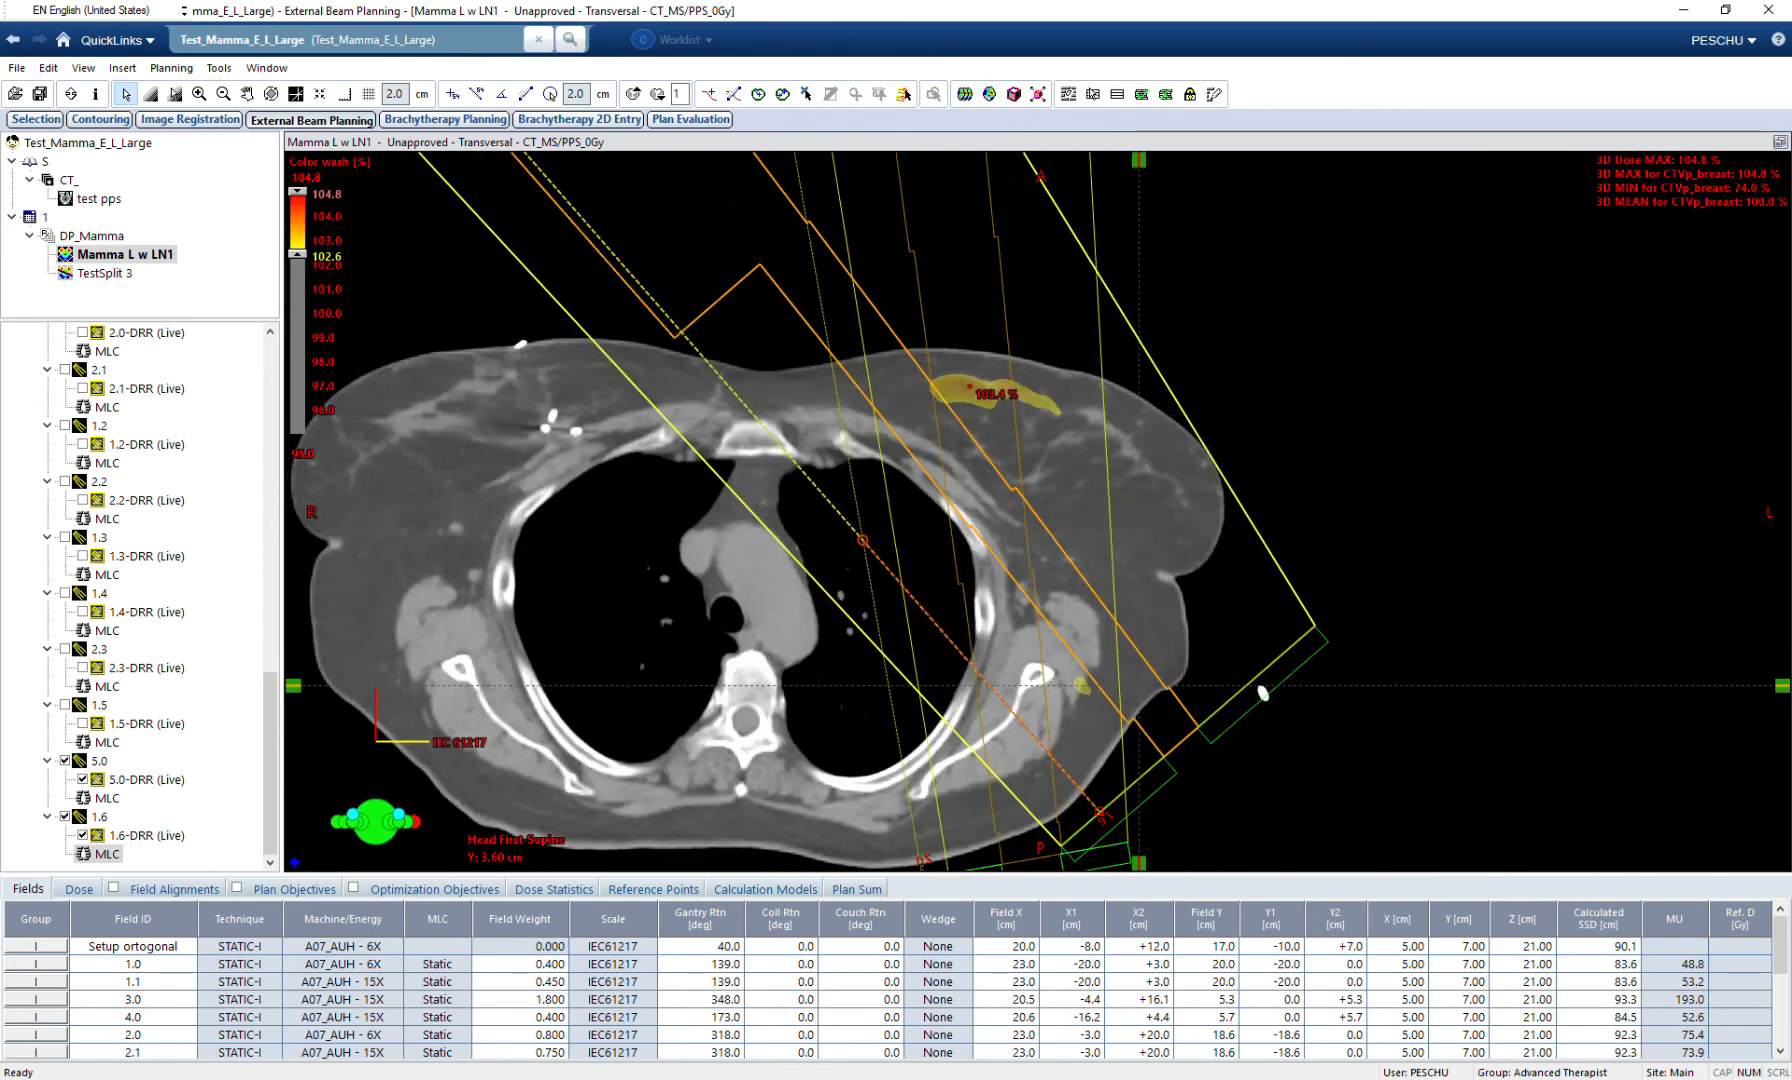
scroll(1263, 692, "down", 11)
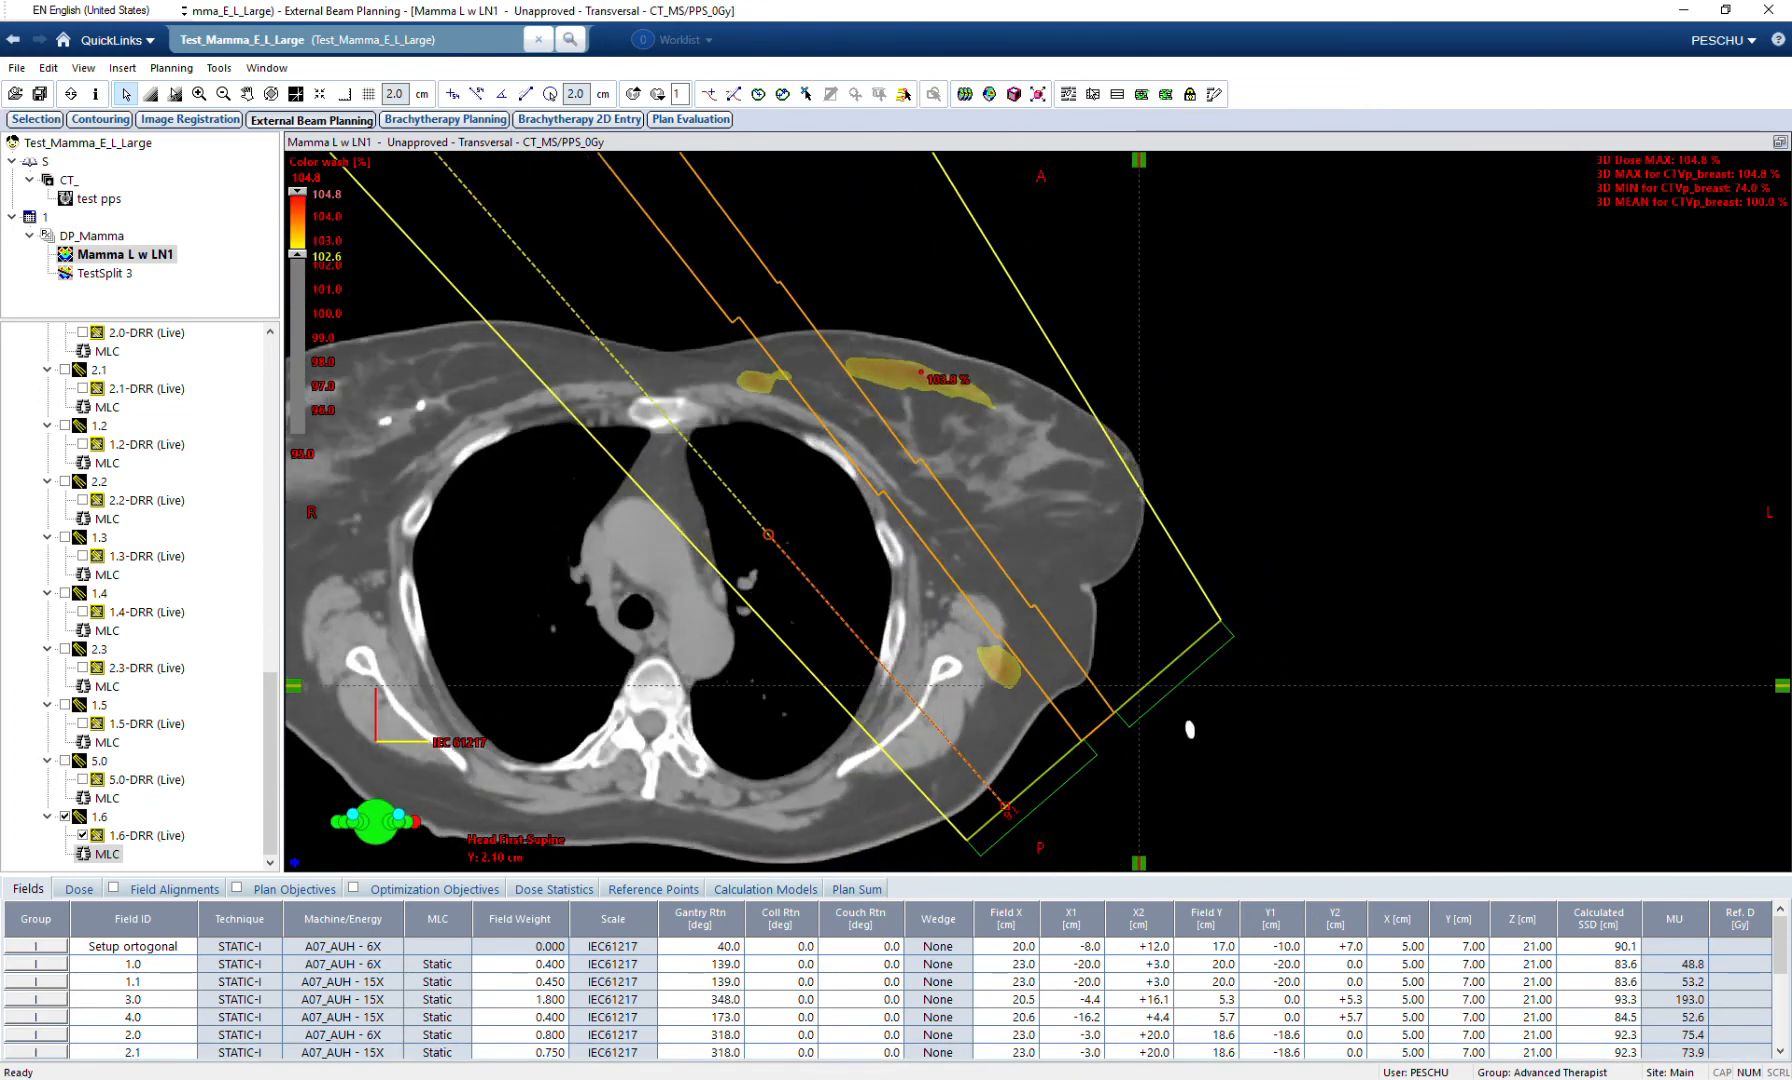
scroll(1263, 692, "down", 15)
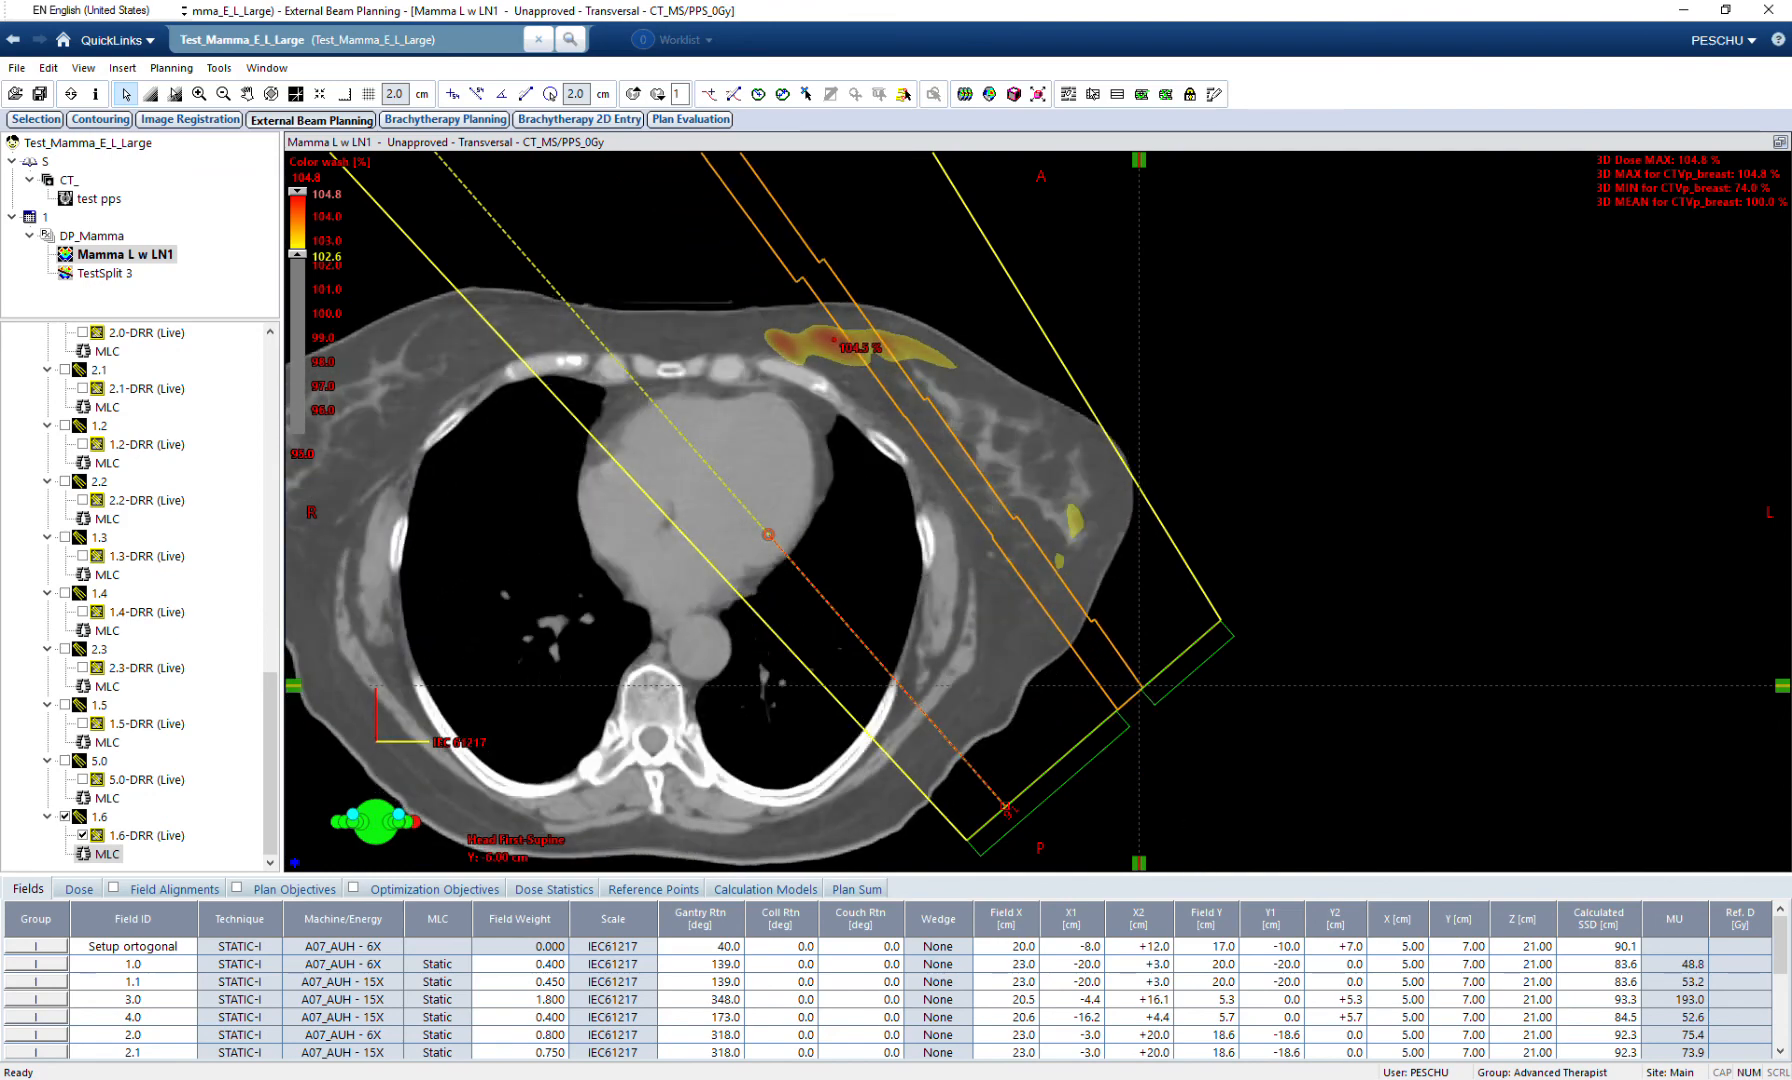
Enter a weight for field 1.6, recalculate the dose and save the plan.
scroll(710, 580, "up", 3)
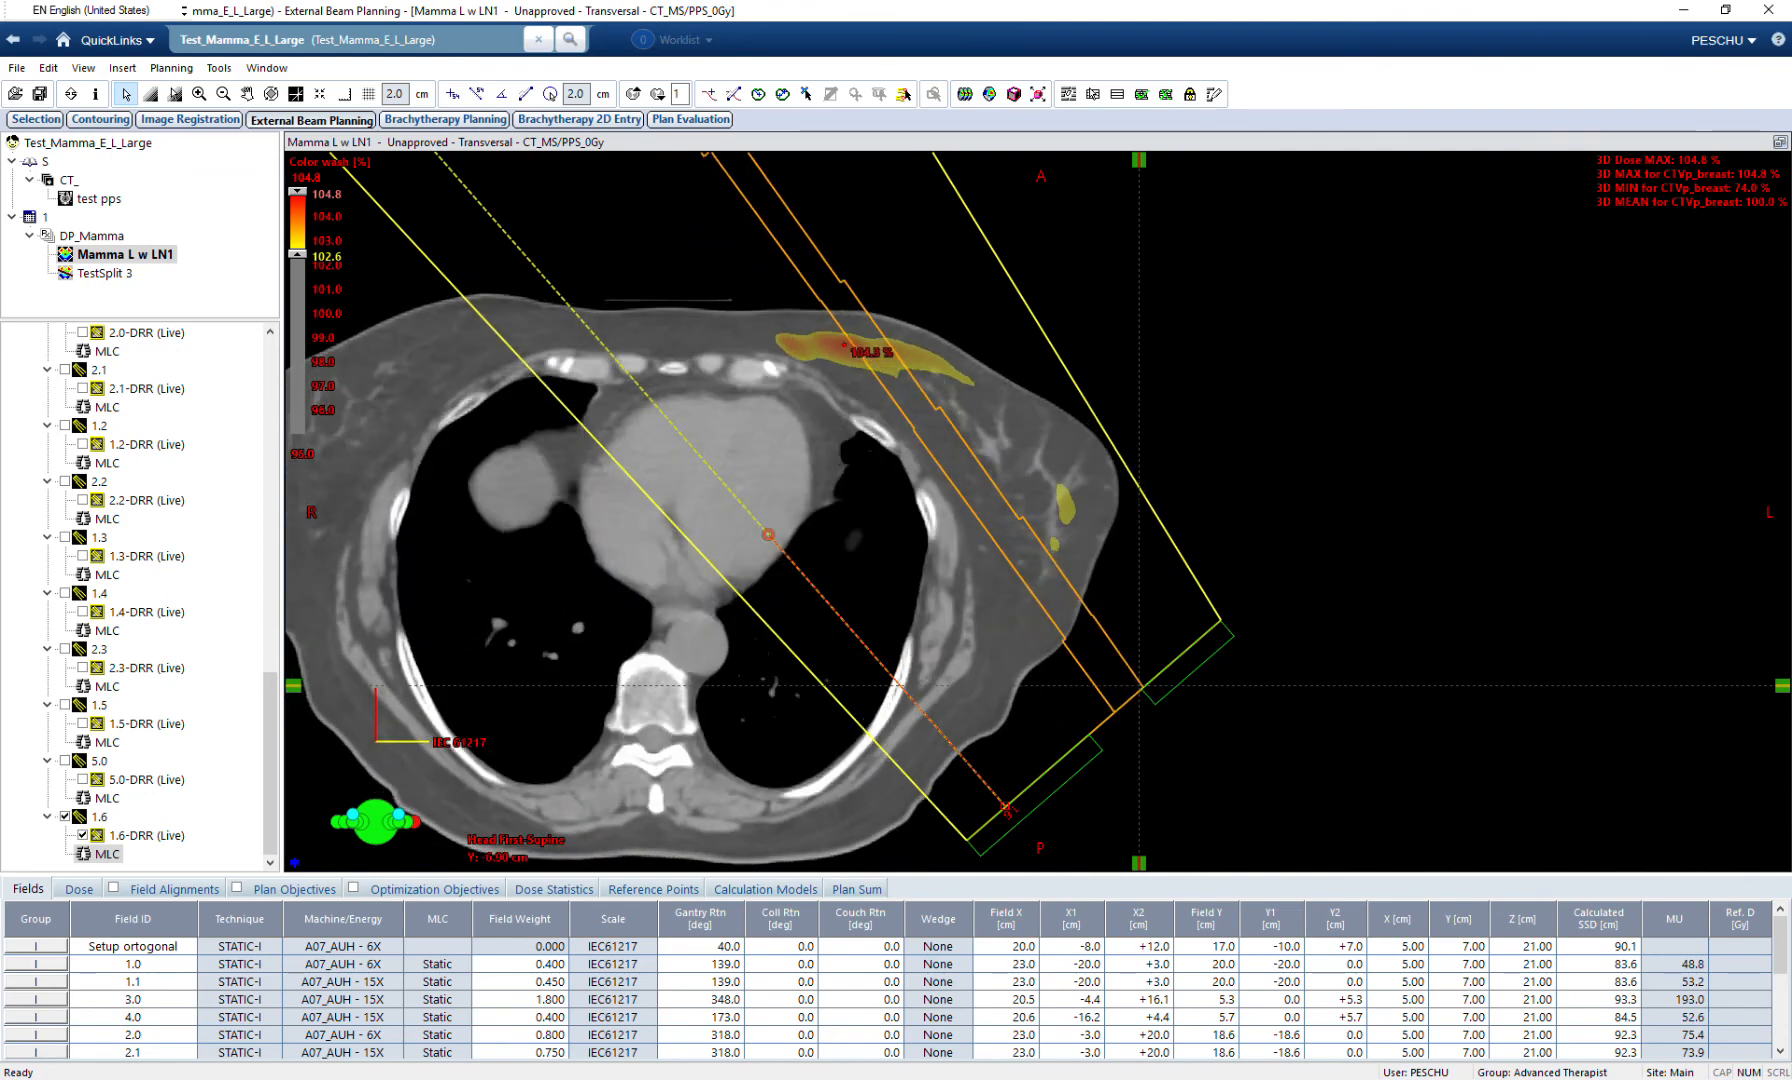
scroll(930, 505, "up", 2)
scroll(520, 1017, "down", 3)
left_click(520, 1035)
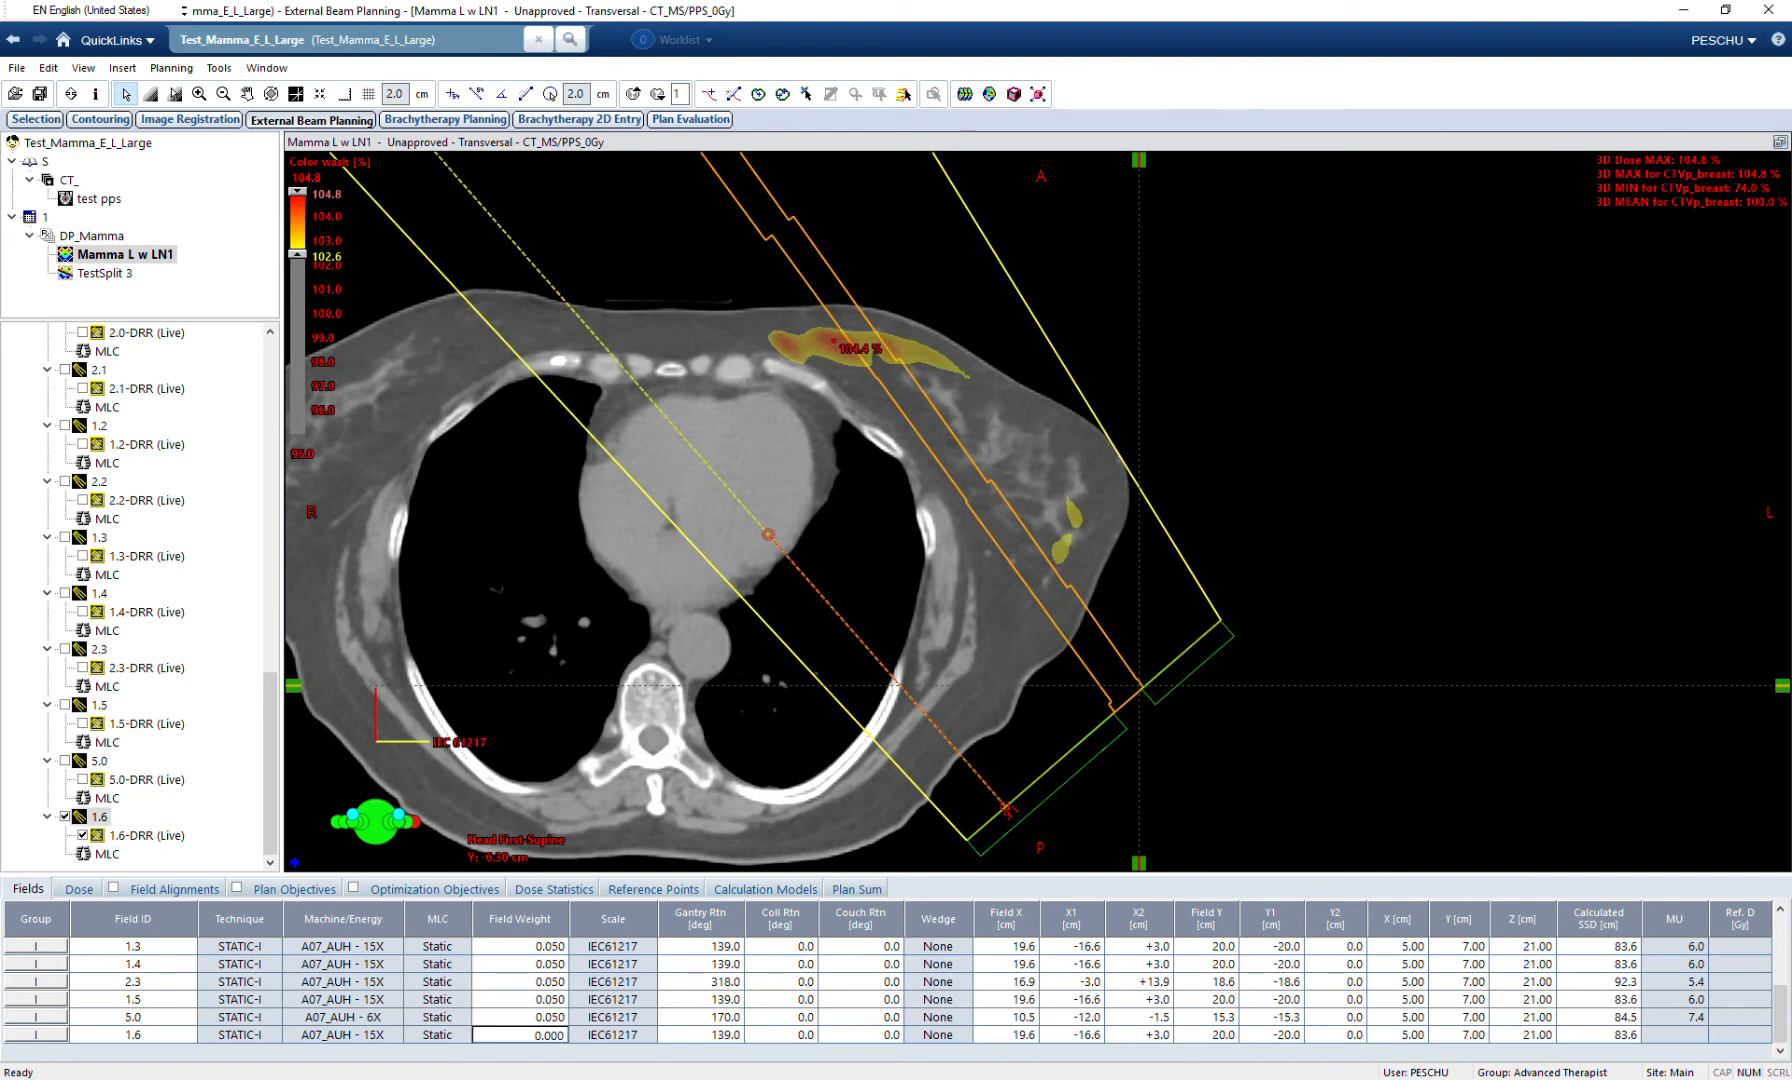
key("Return")
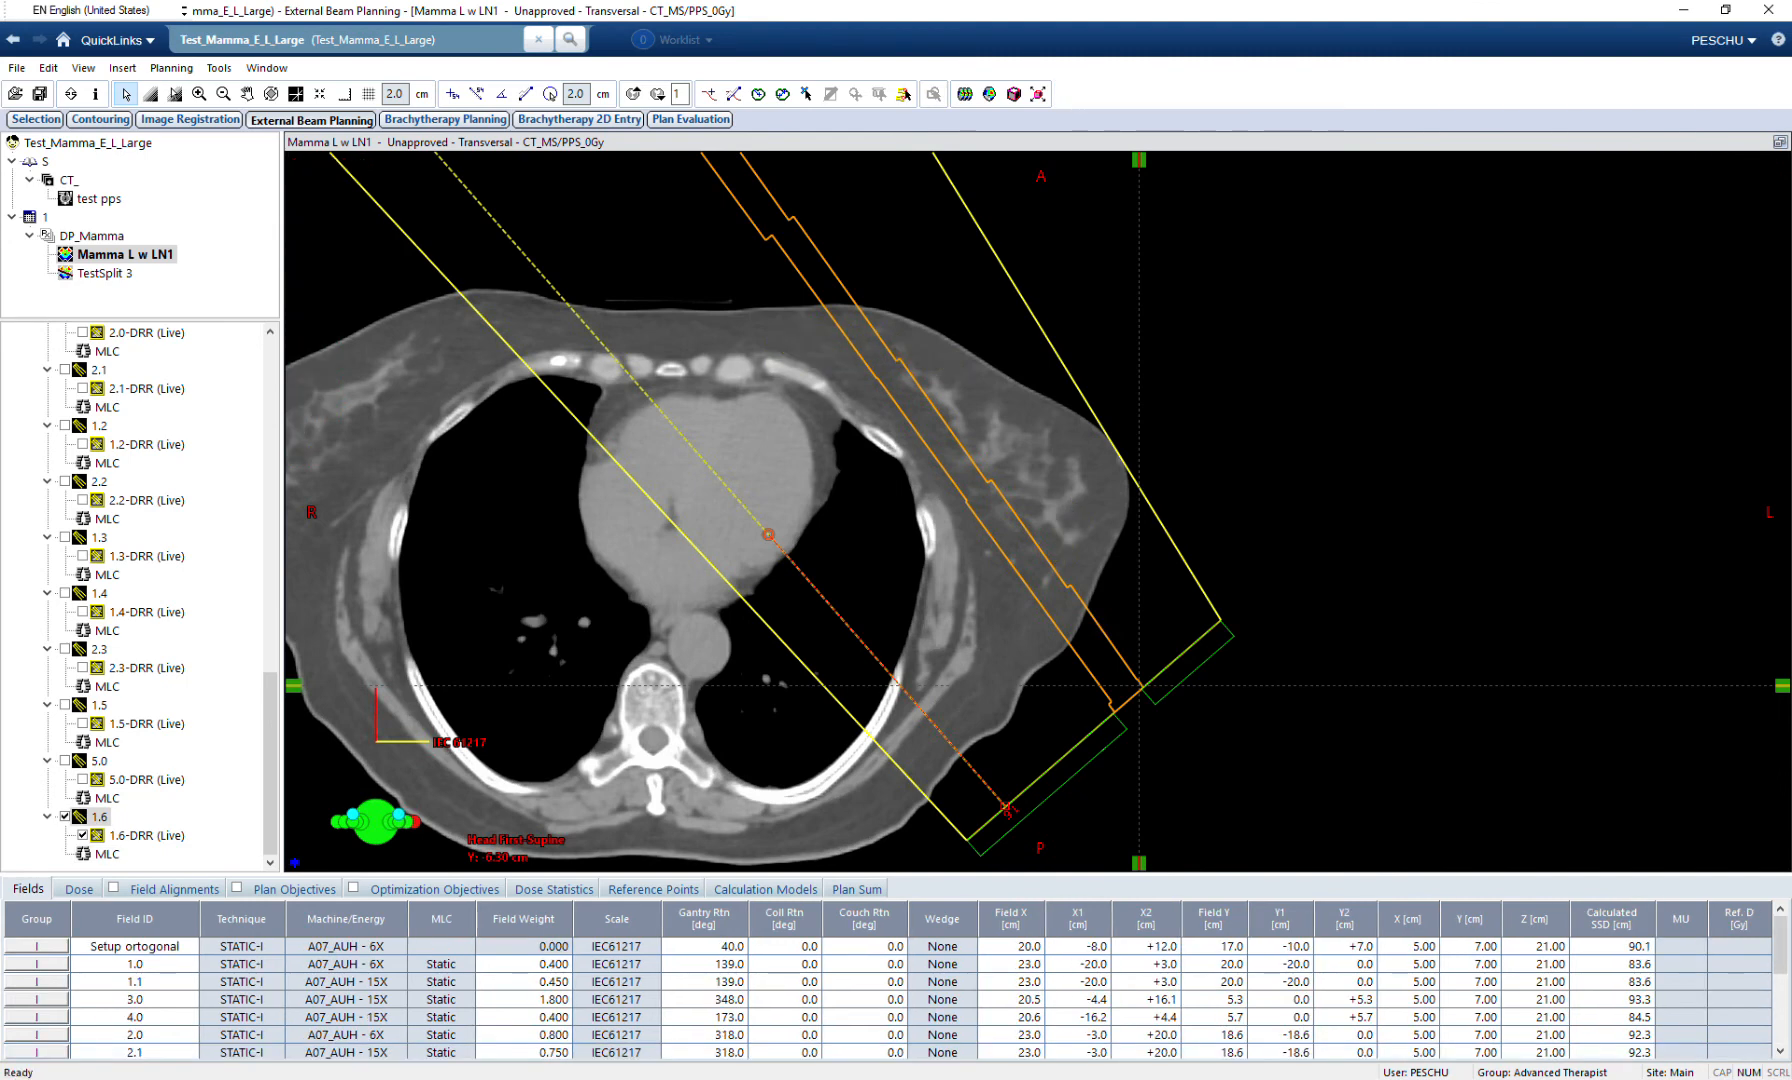
key("F5")
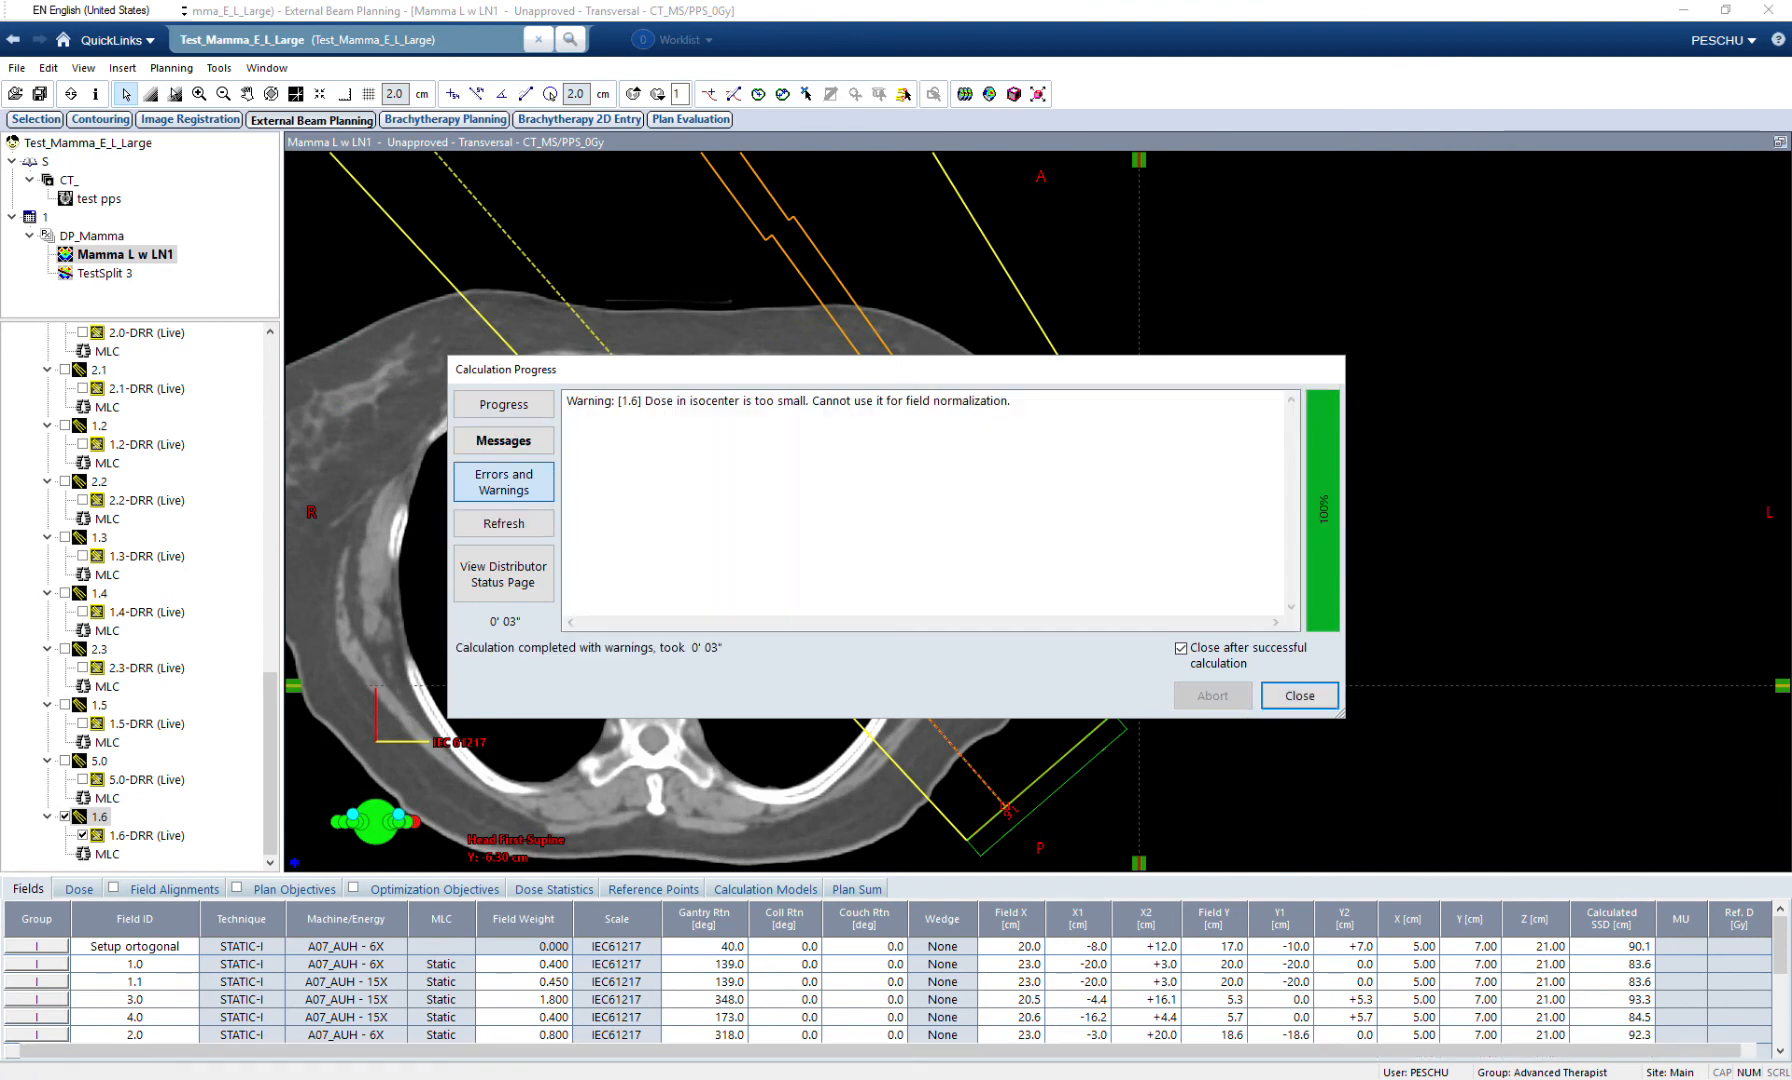
left_click(40, 93)
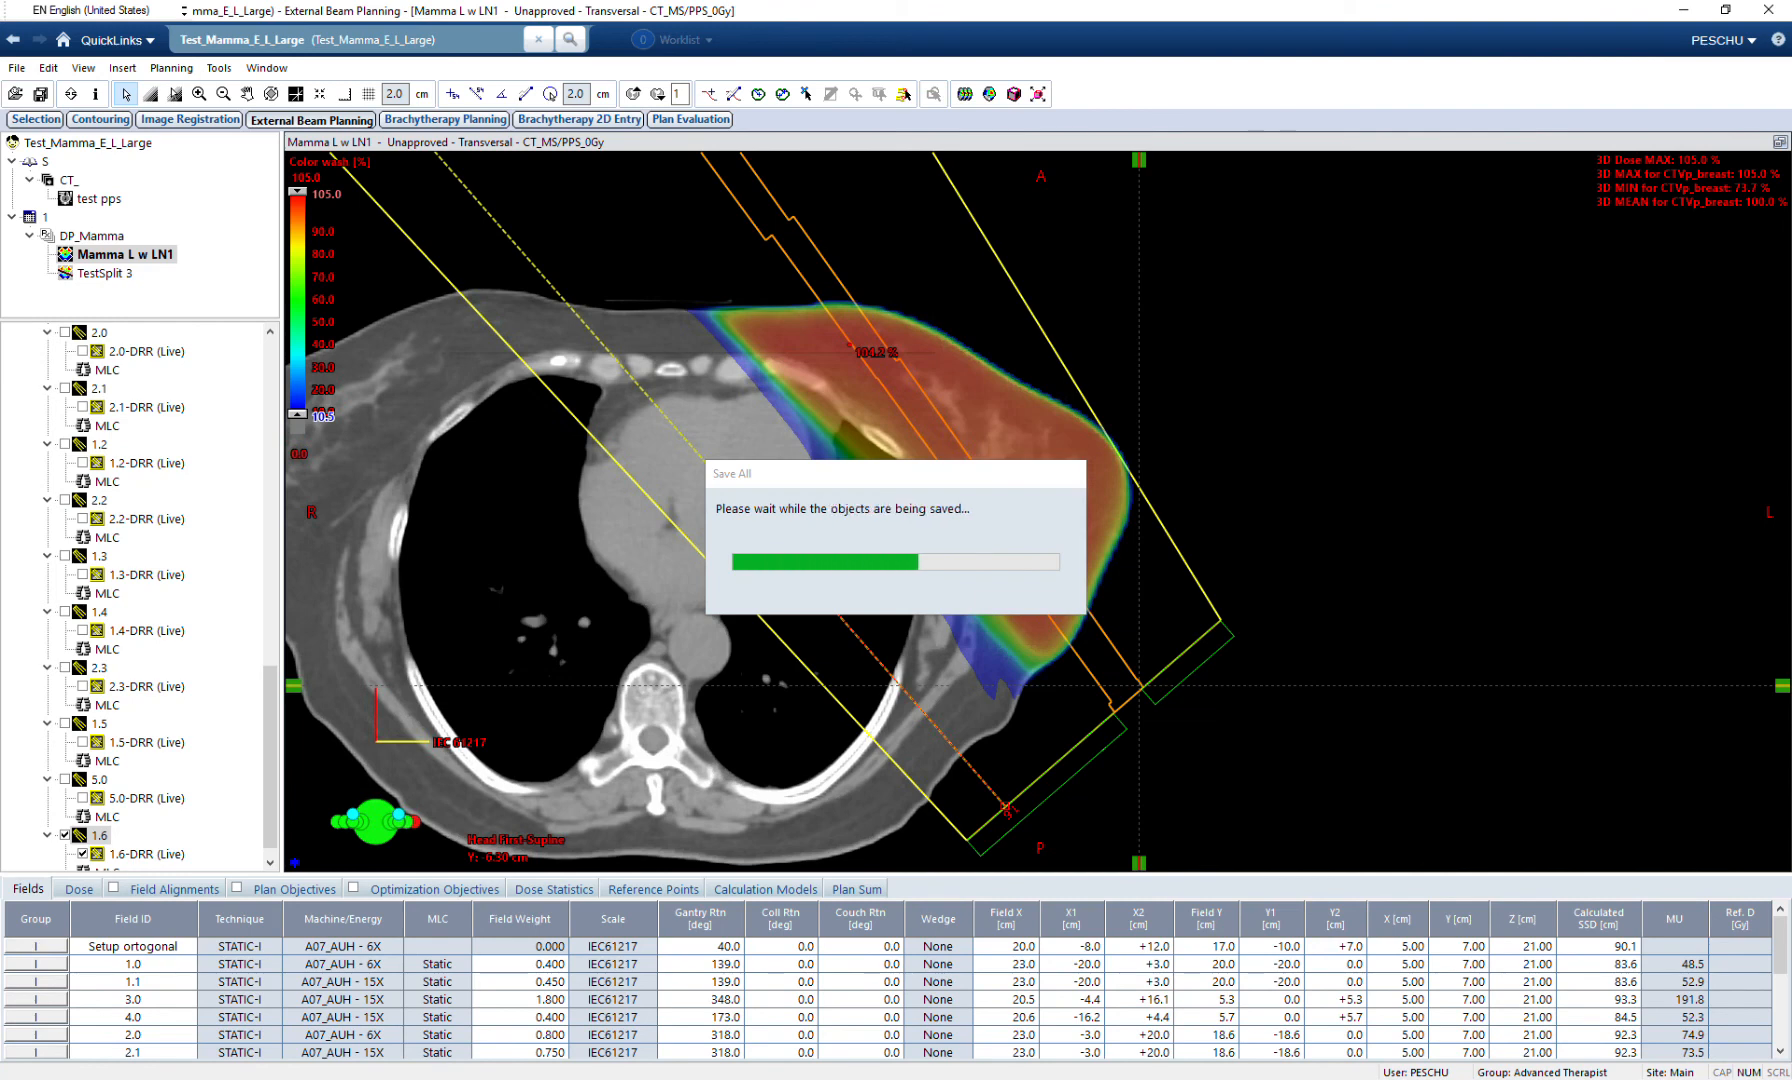
Set the colour wash's lower limit to 95.0% and field 3.0's weight to 2.000.
key("Return")
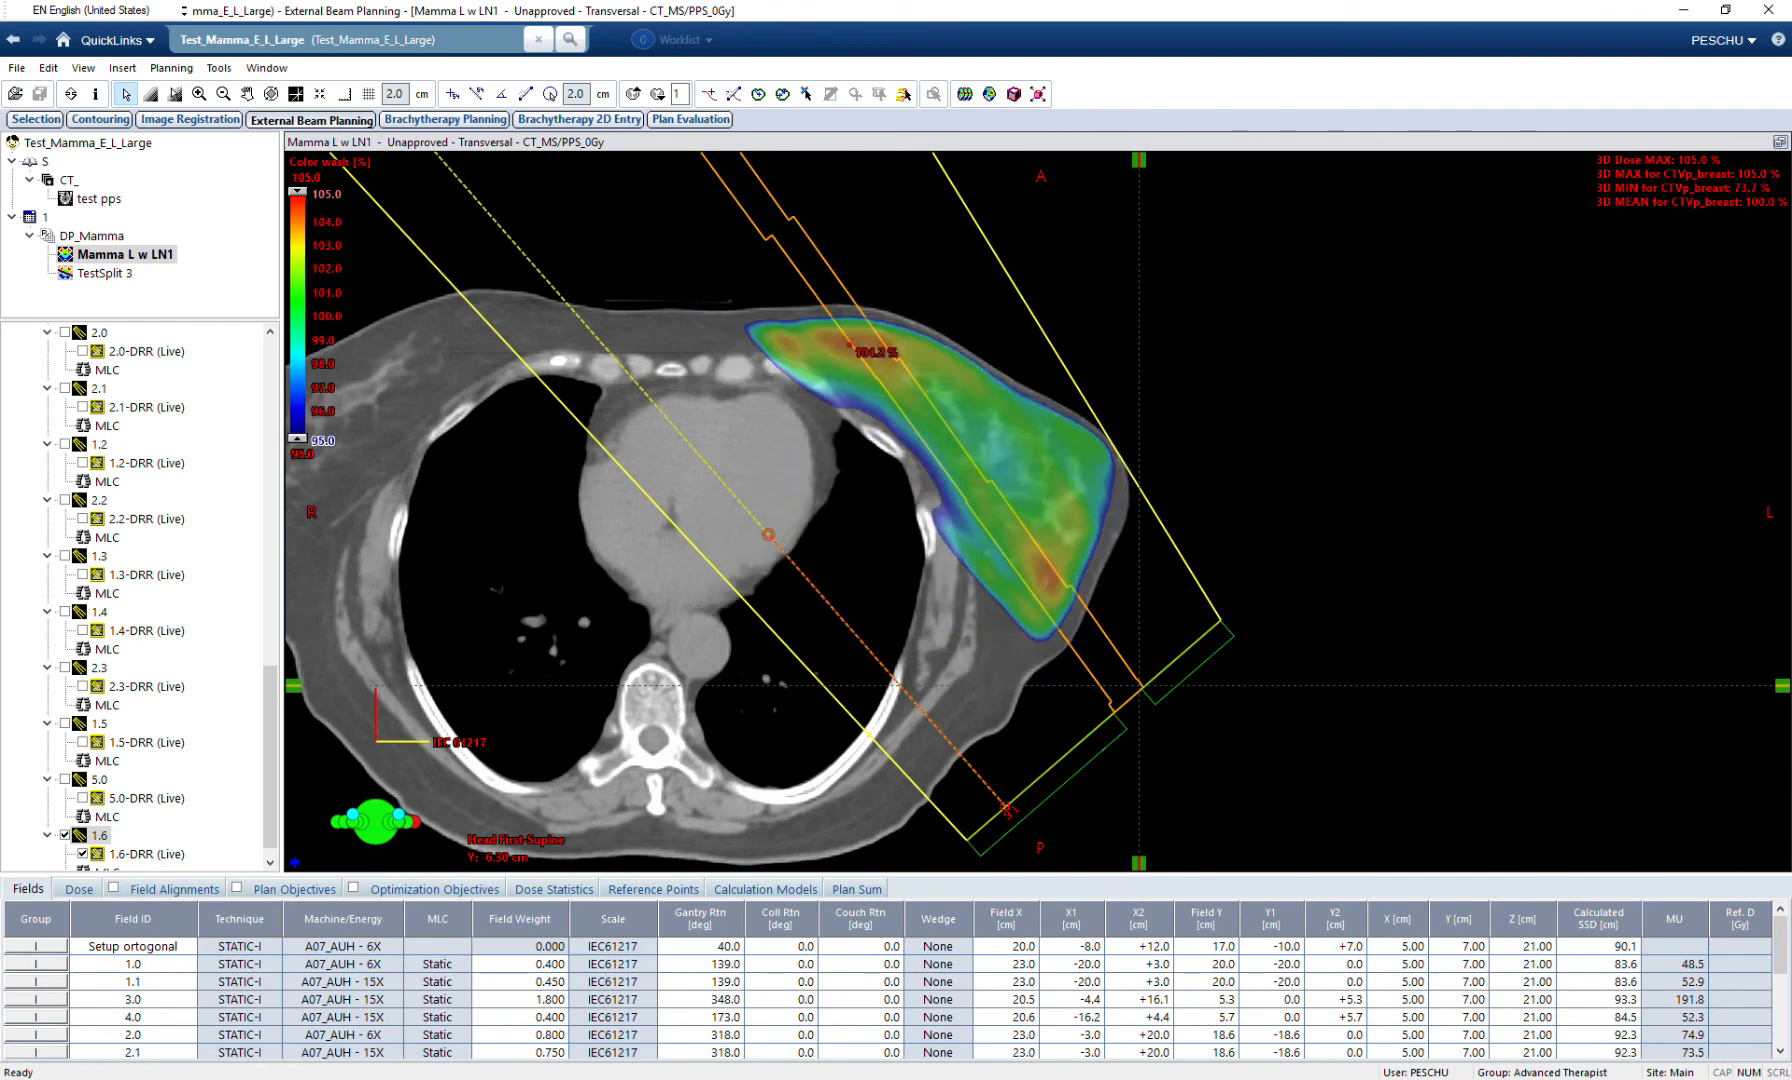
scroll(1038, 512, "up", 3)
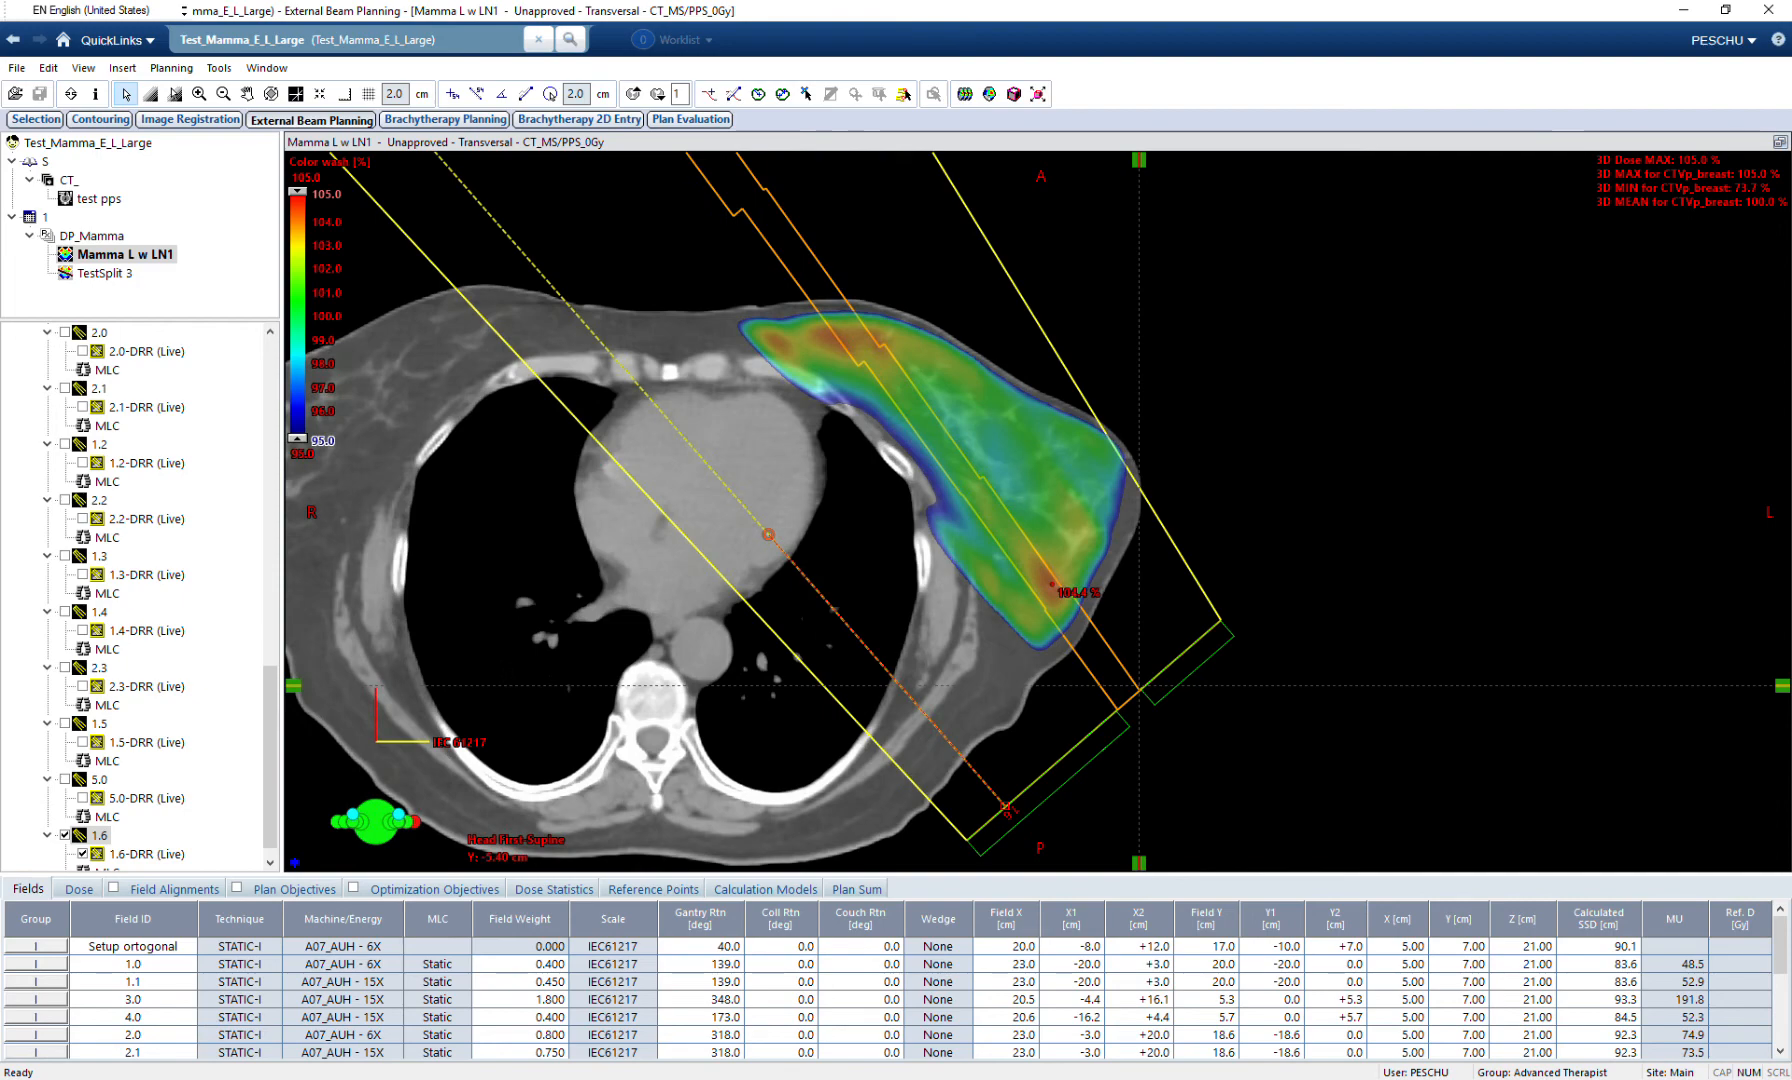
left_click(520, 1000)
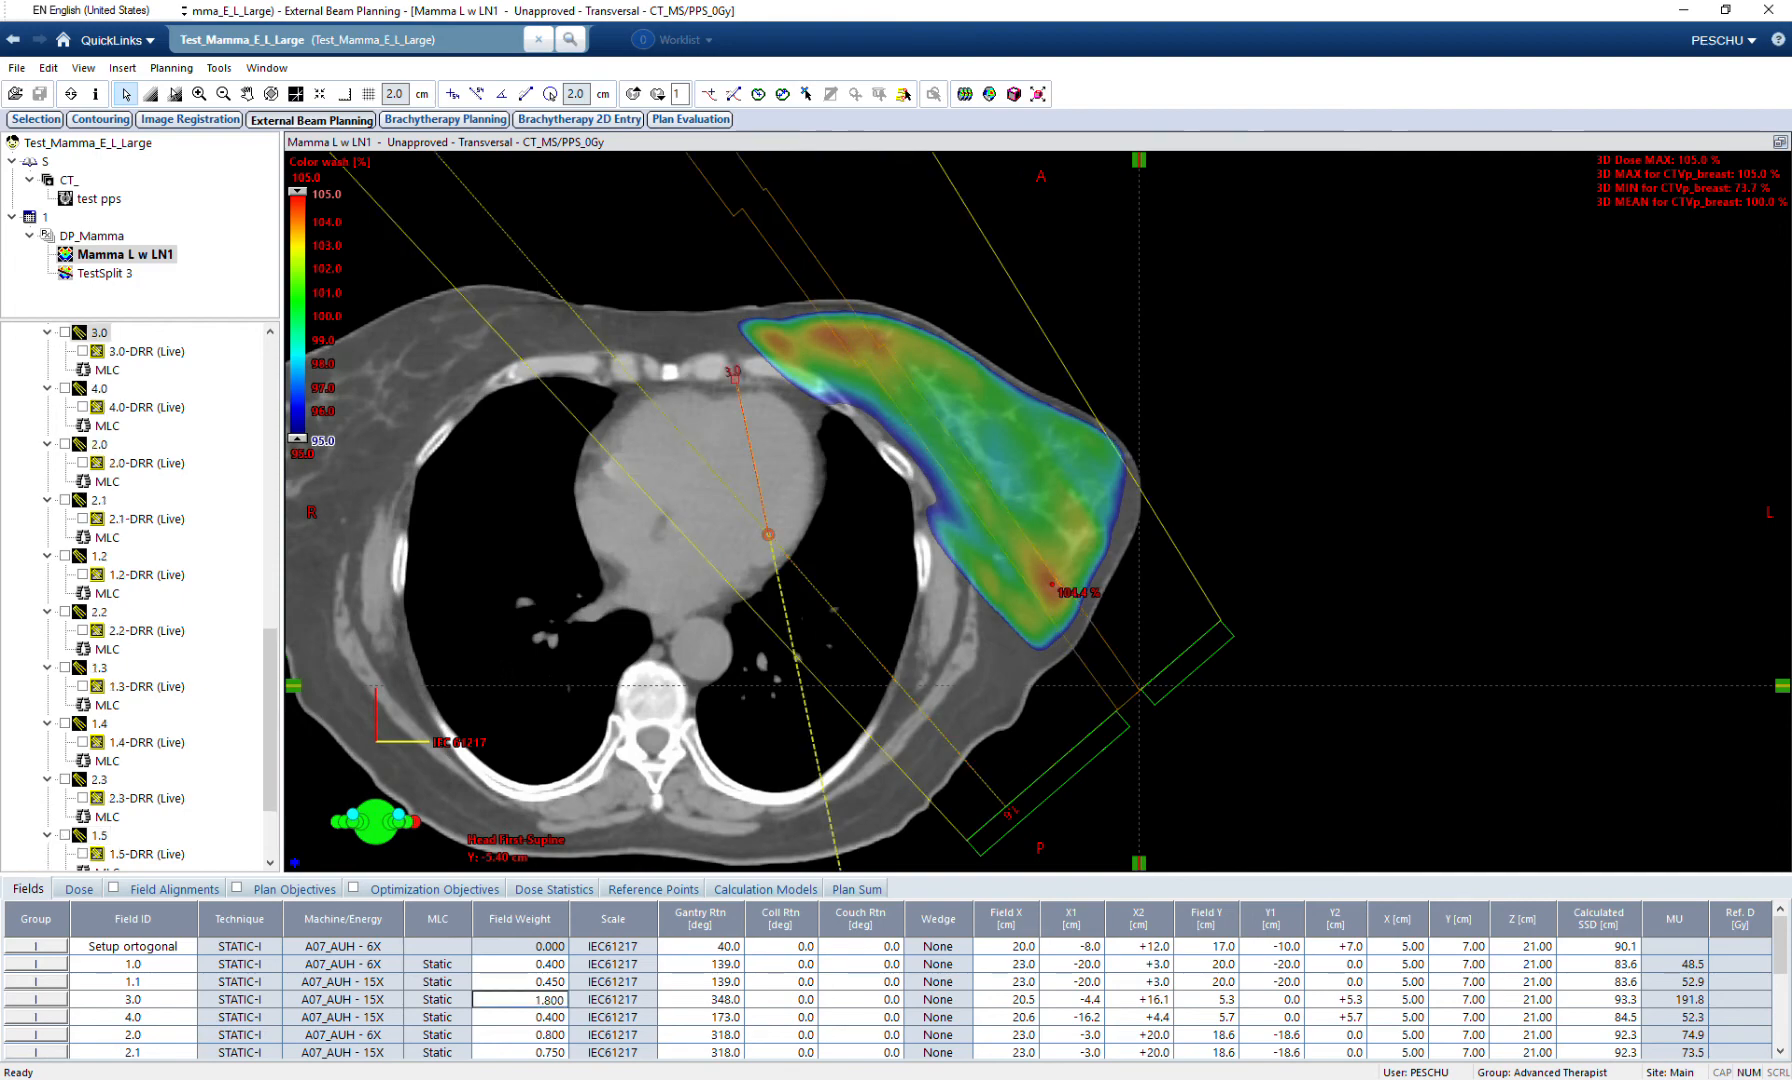
scroll(1038, 512, "up", 16)
scroll(1190, 820, "up", 20)
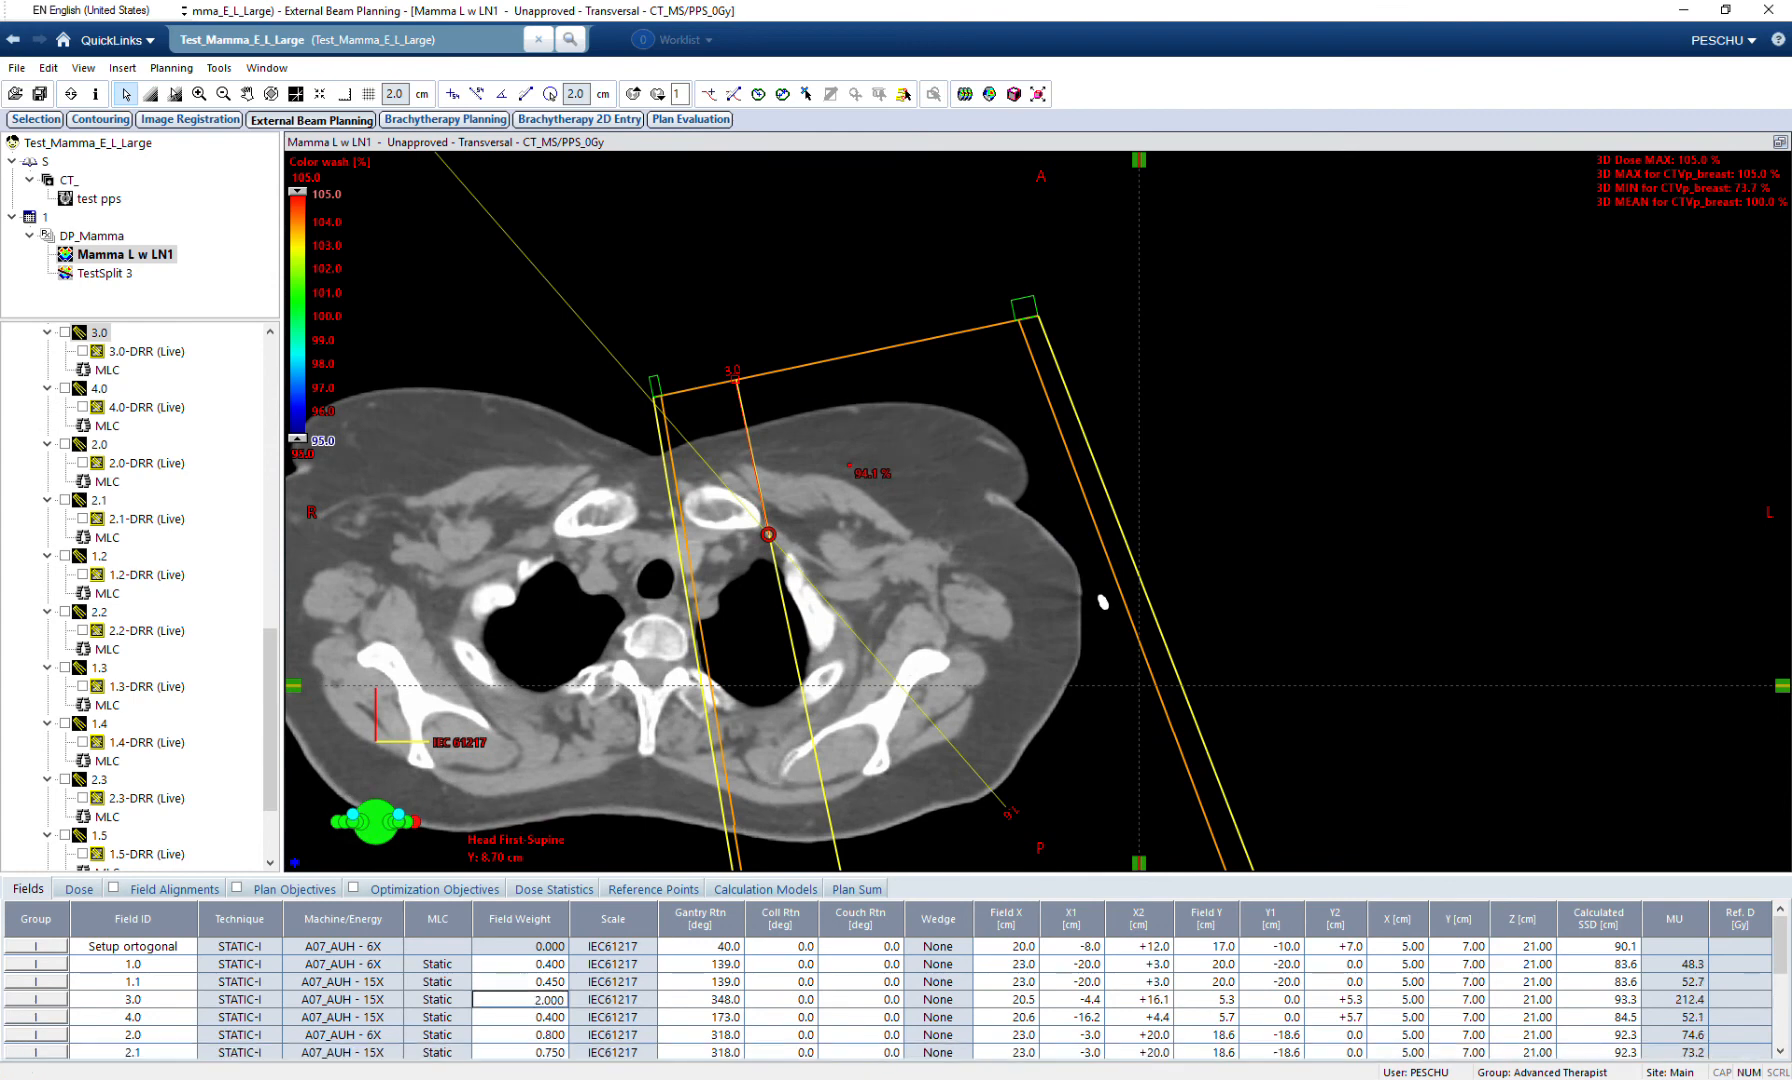
Set the colour wash's lower limit to 90.0% on a transversal slice through the lymph node region.
left_click(303, 454)
type("9")
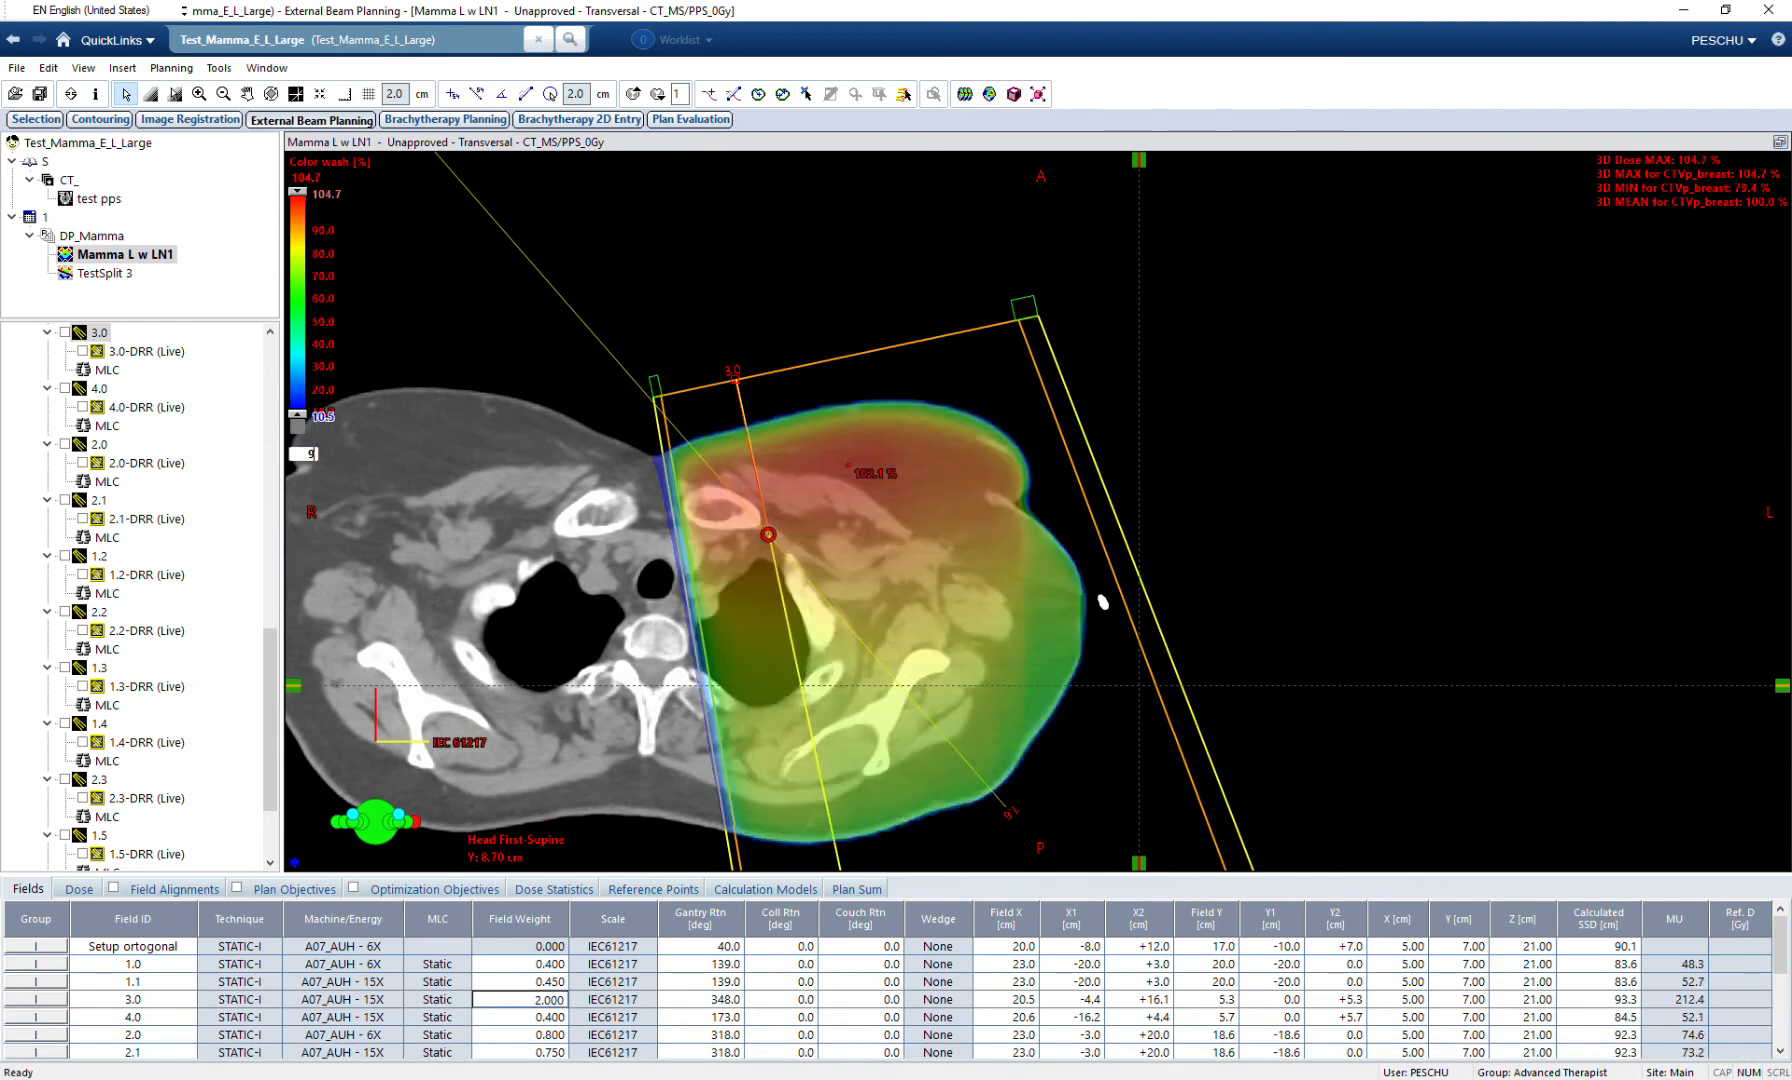
type("0")
key("Return")
Examine the dose above 90% through the lymph node slices and the junction with the breast fields, and save the plan.
scroll(1084, 576, "down", 13)
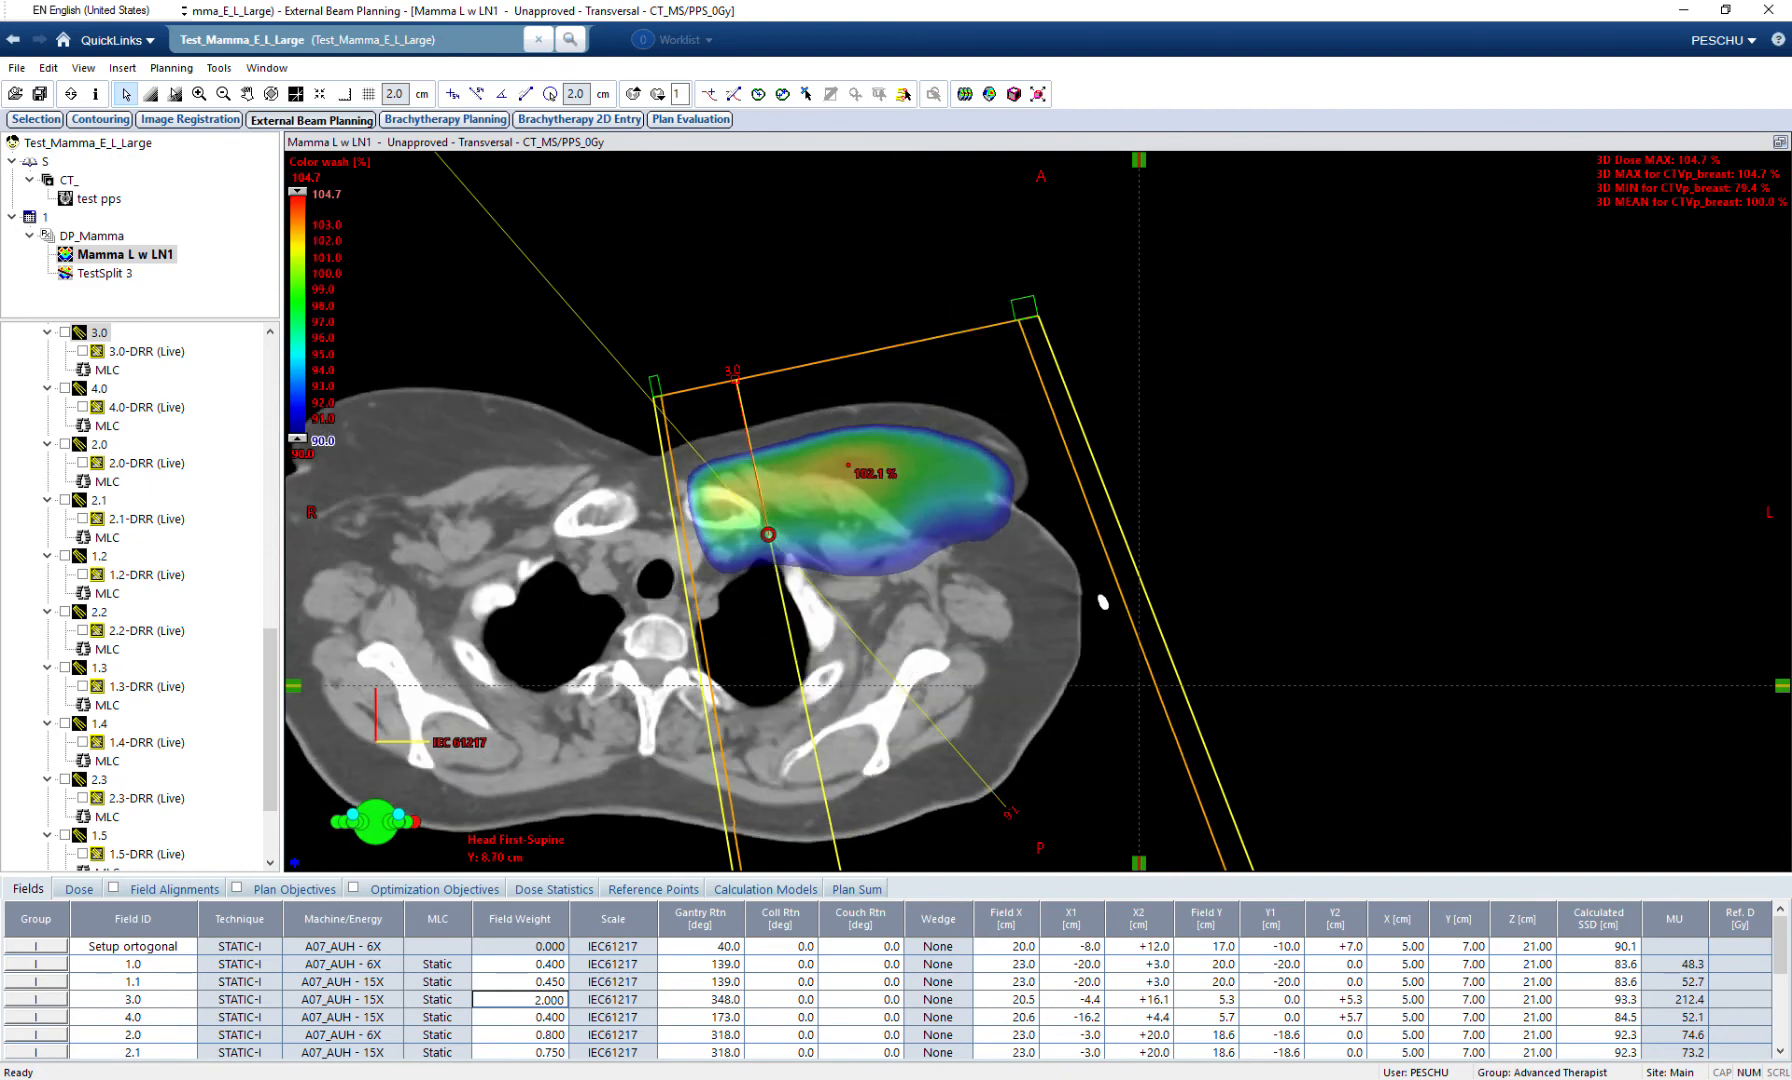
scroll(1135, 645, "up", 6)
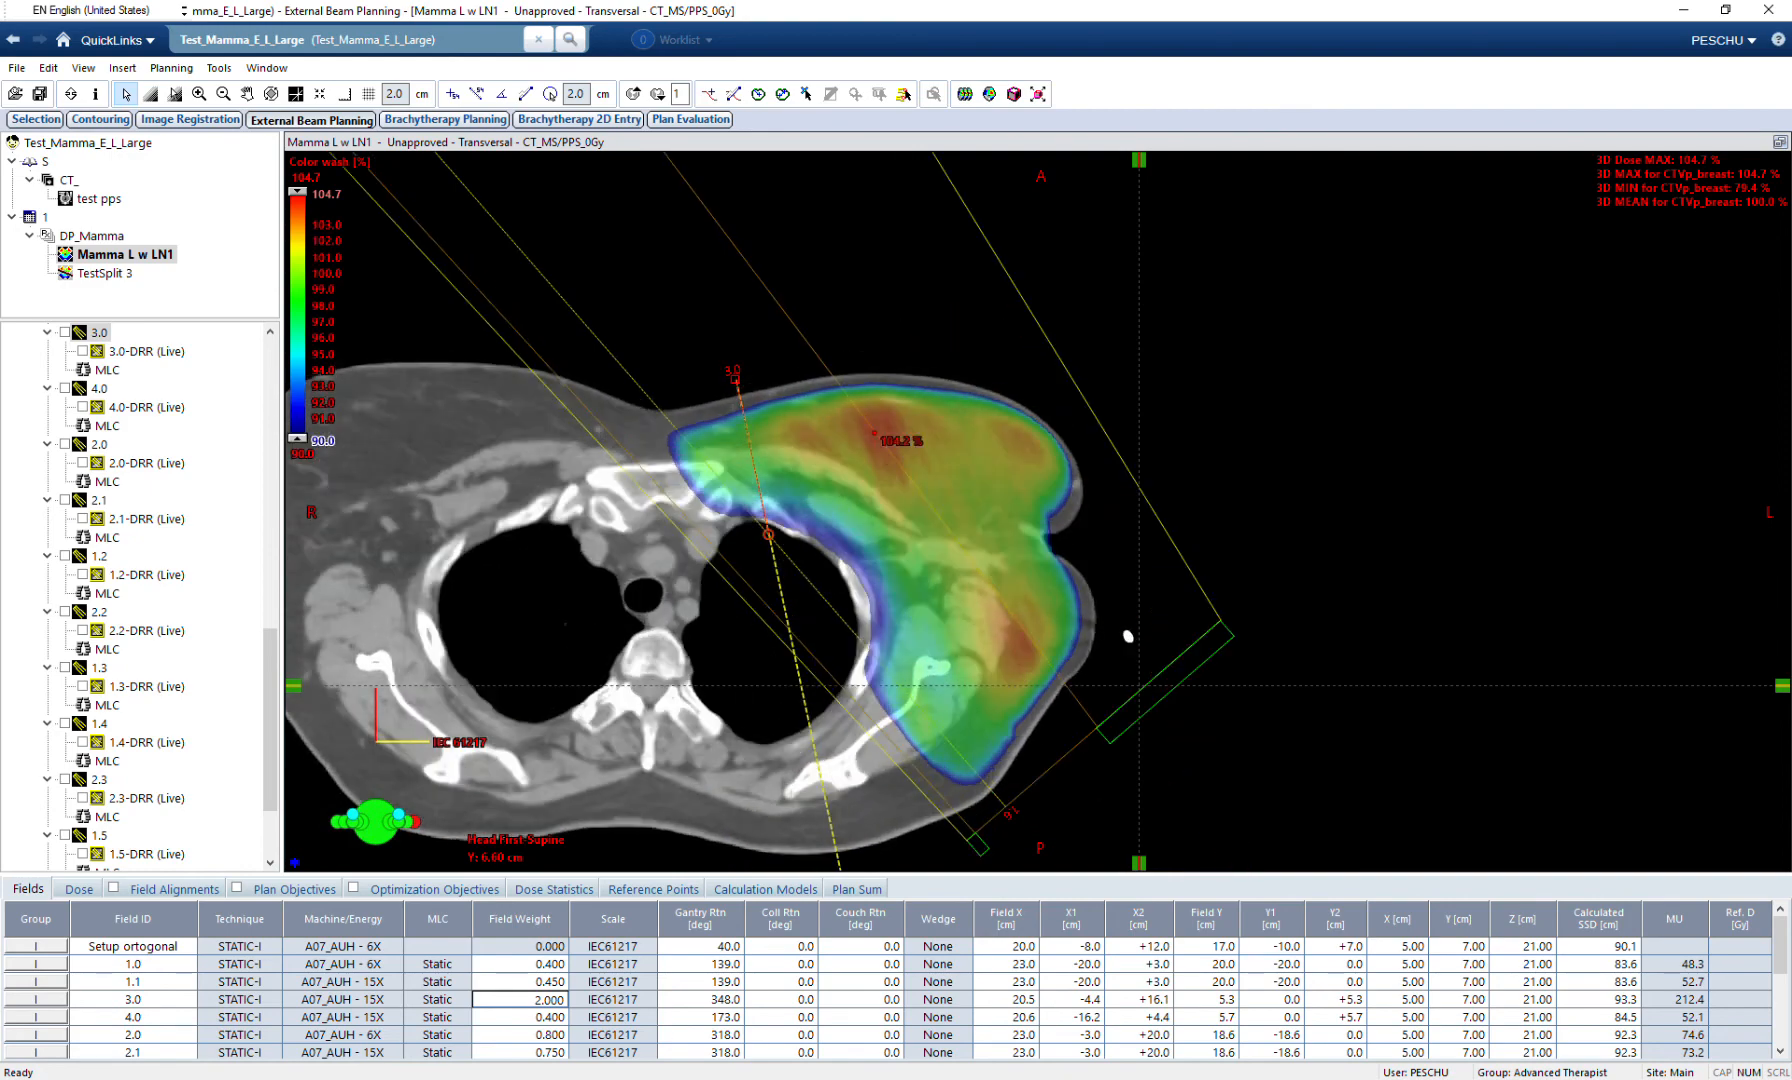
scroll(1113, 618, "down", 3)
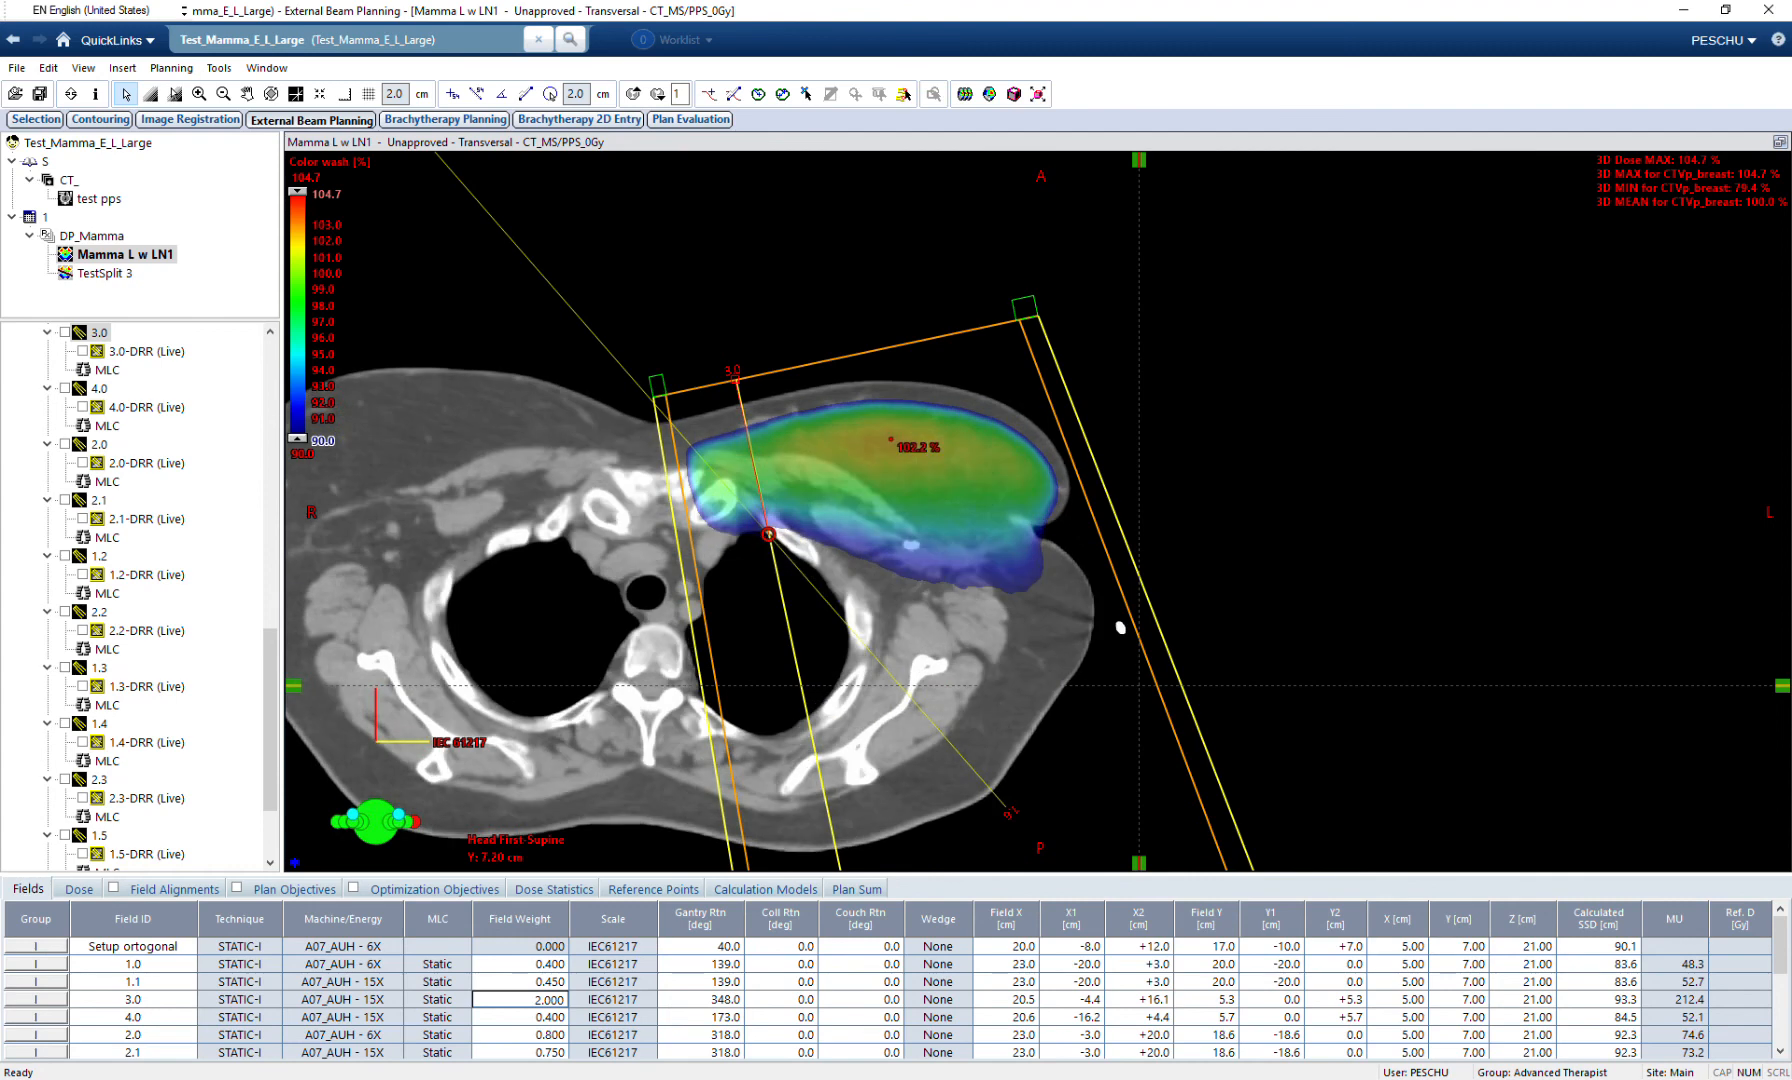
scroll(1038, 512, "up", 2)
scroll(1038, 512, "down", 4)
scroll(1038, 512, "up", 4)
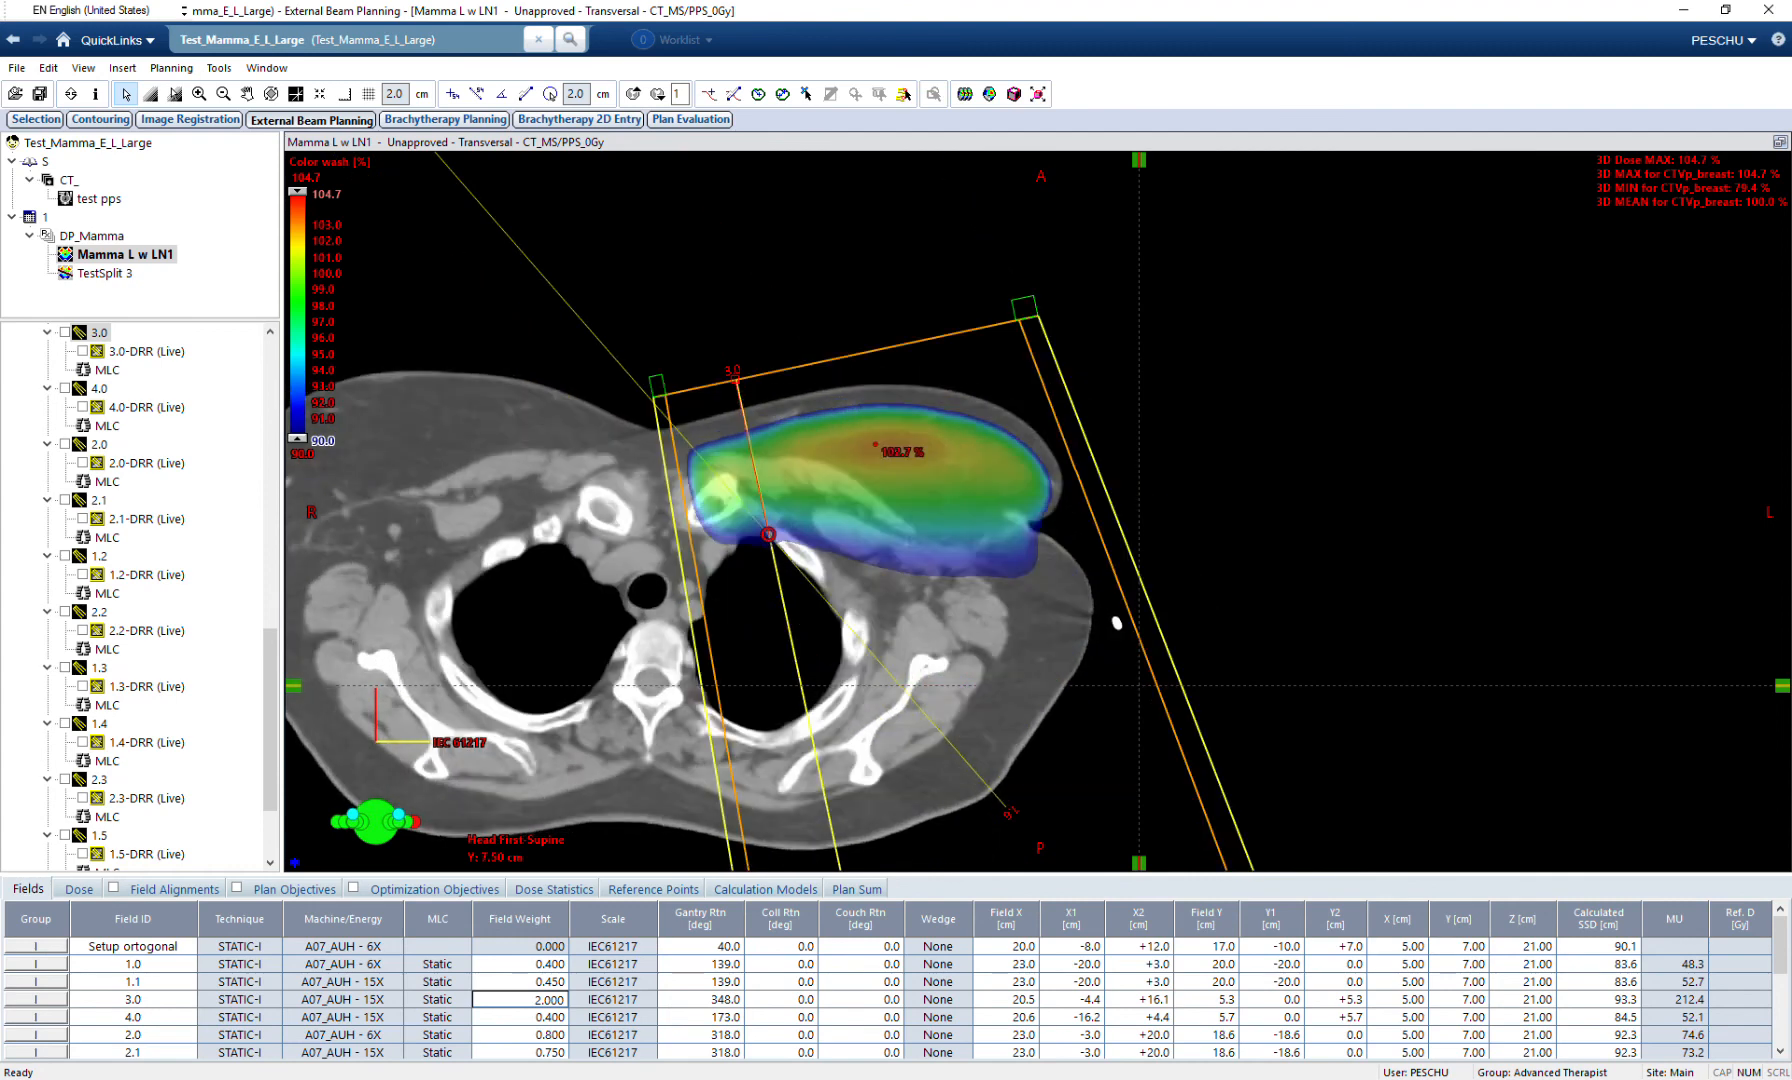
key("ctrl+s")
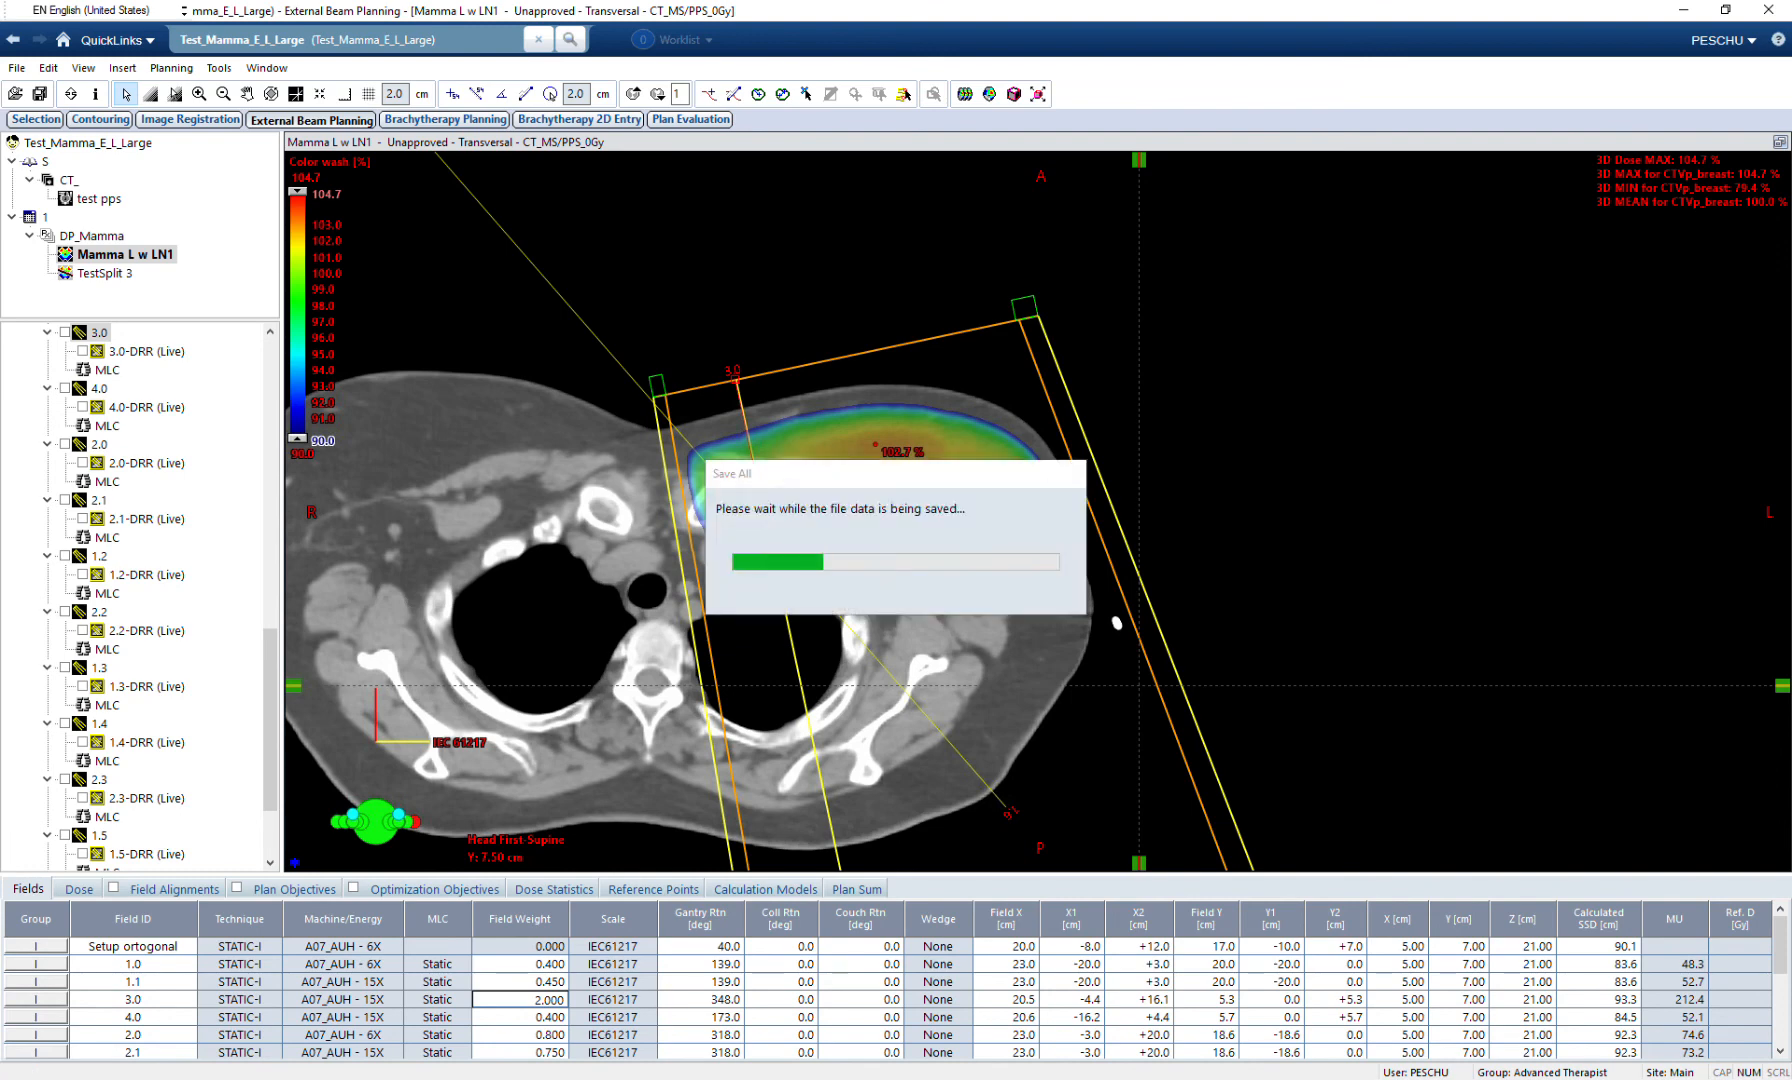
Restore the four-view layout, enlarge the beam's eye view and show field 1.0's MLC in it.
scroll(1130, 638, "down", 3)
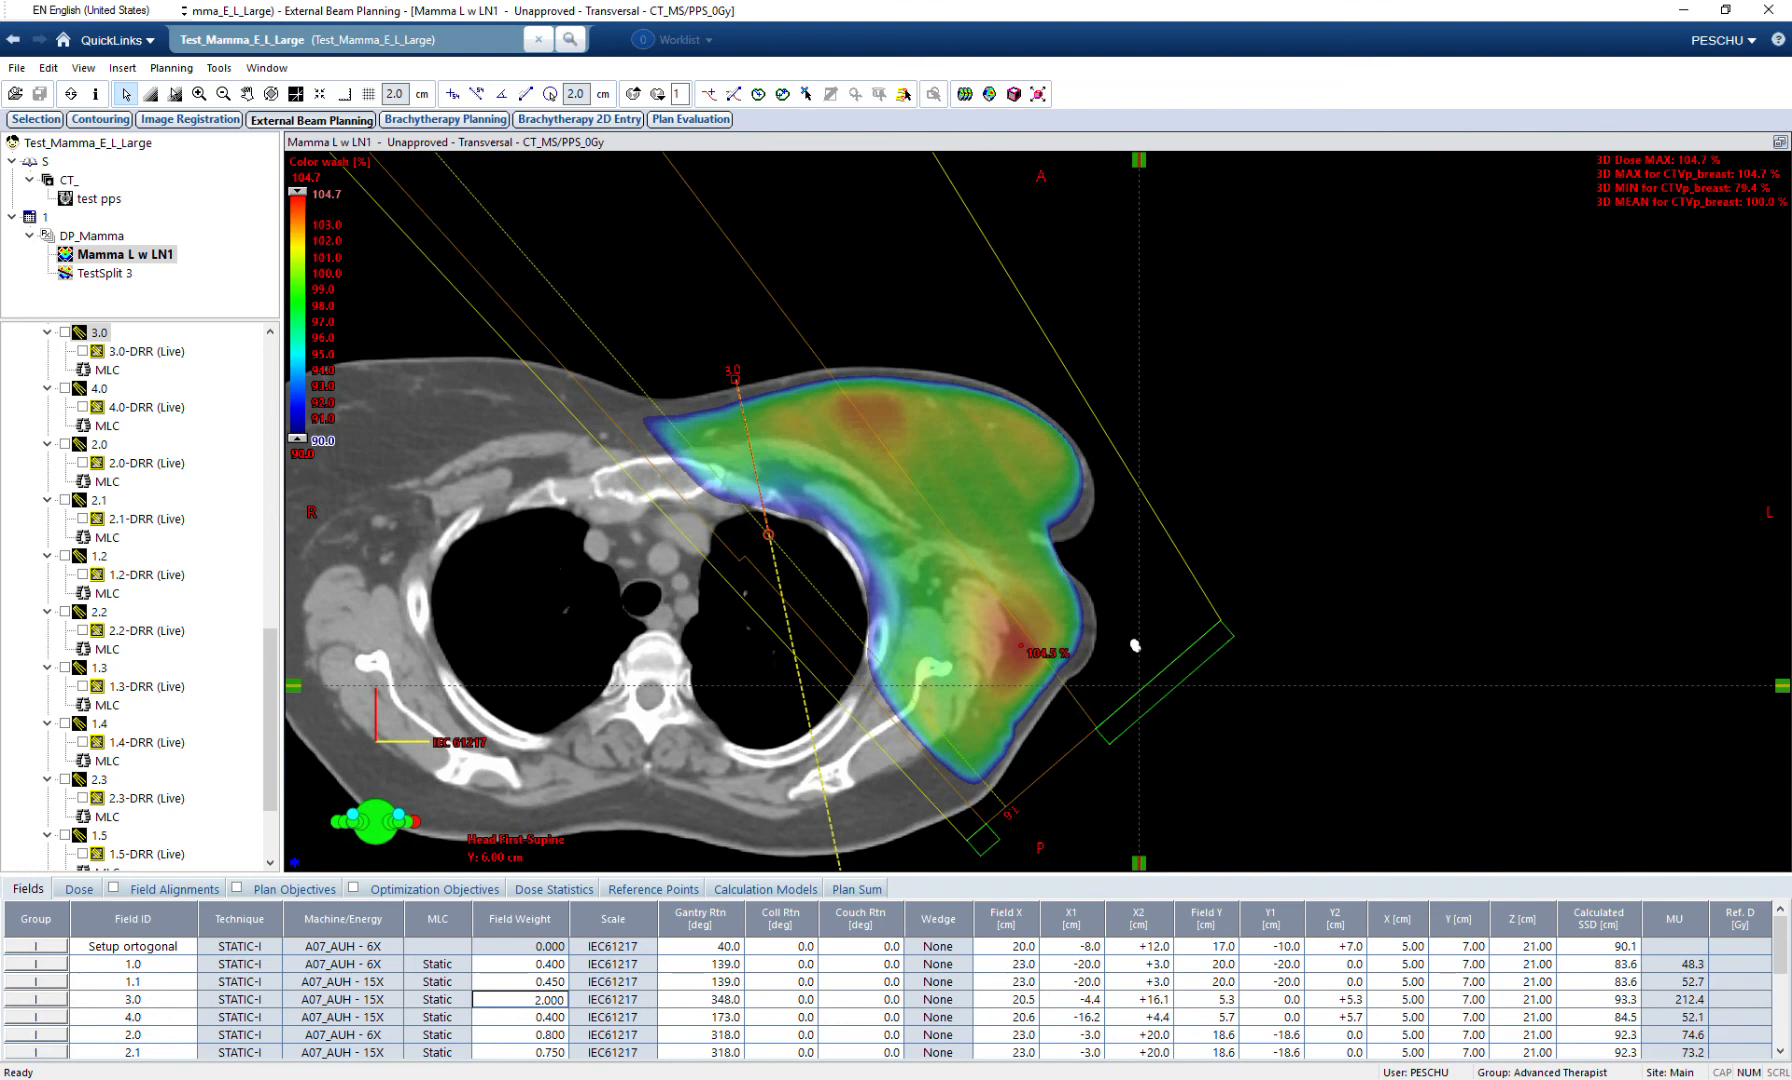
left_click(1780, 142)
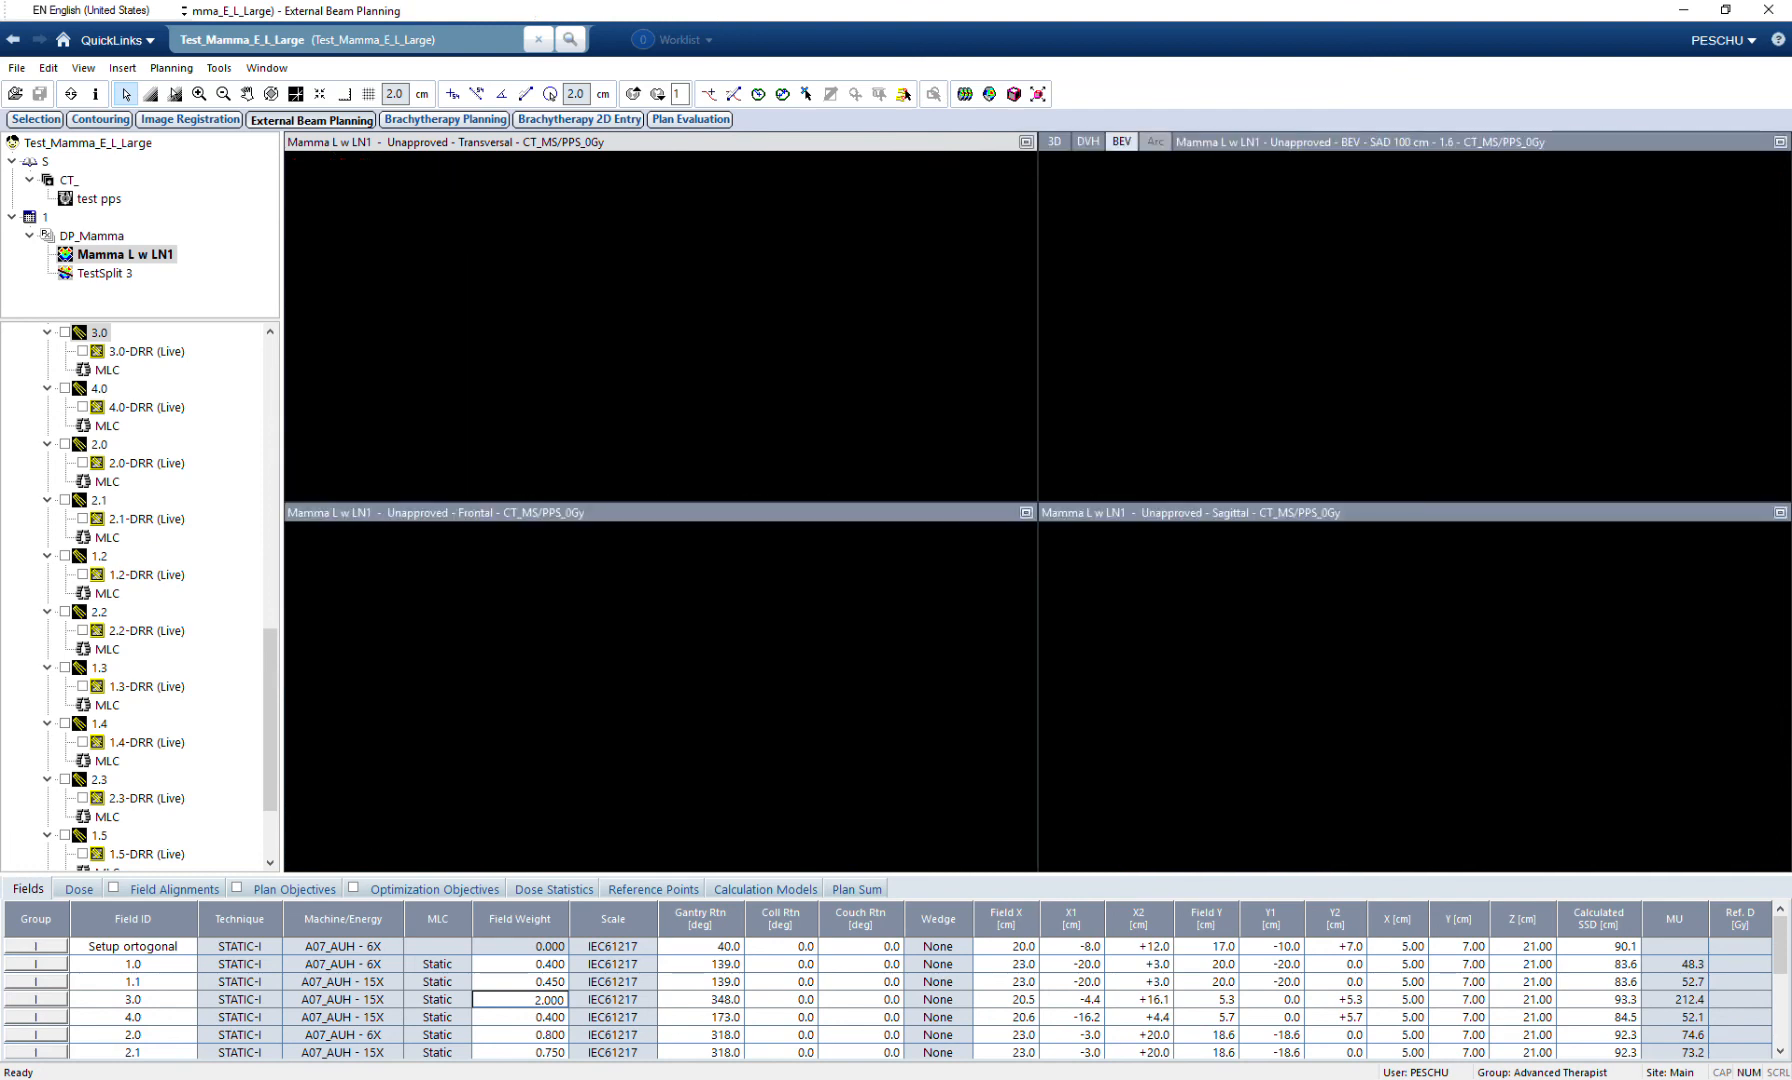
left_click(1780, 142)
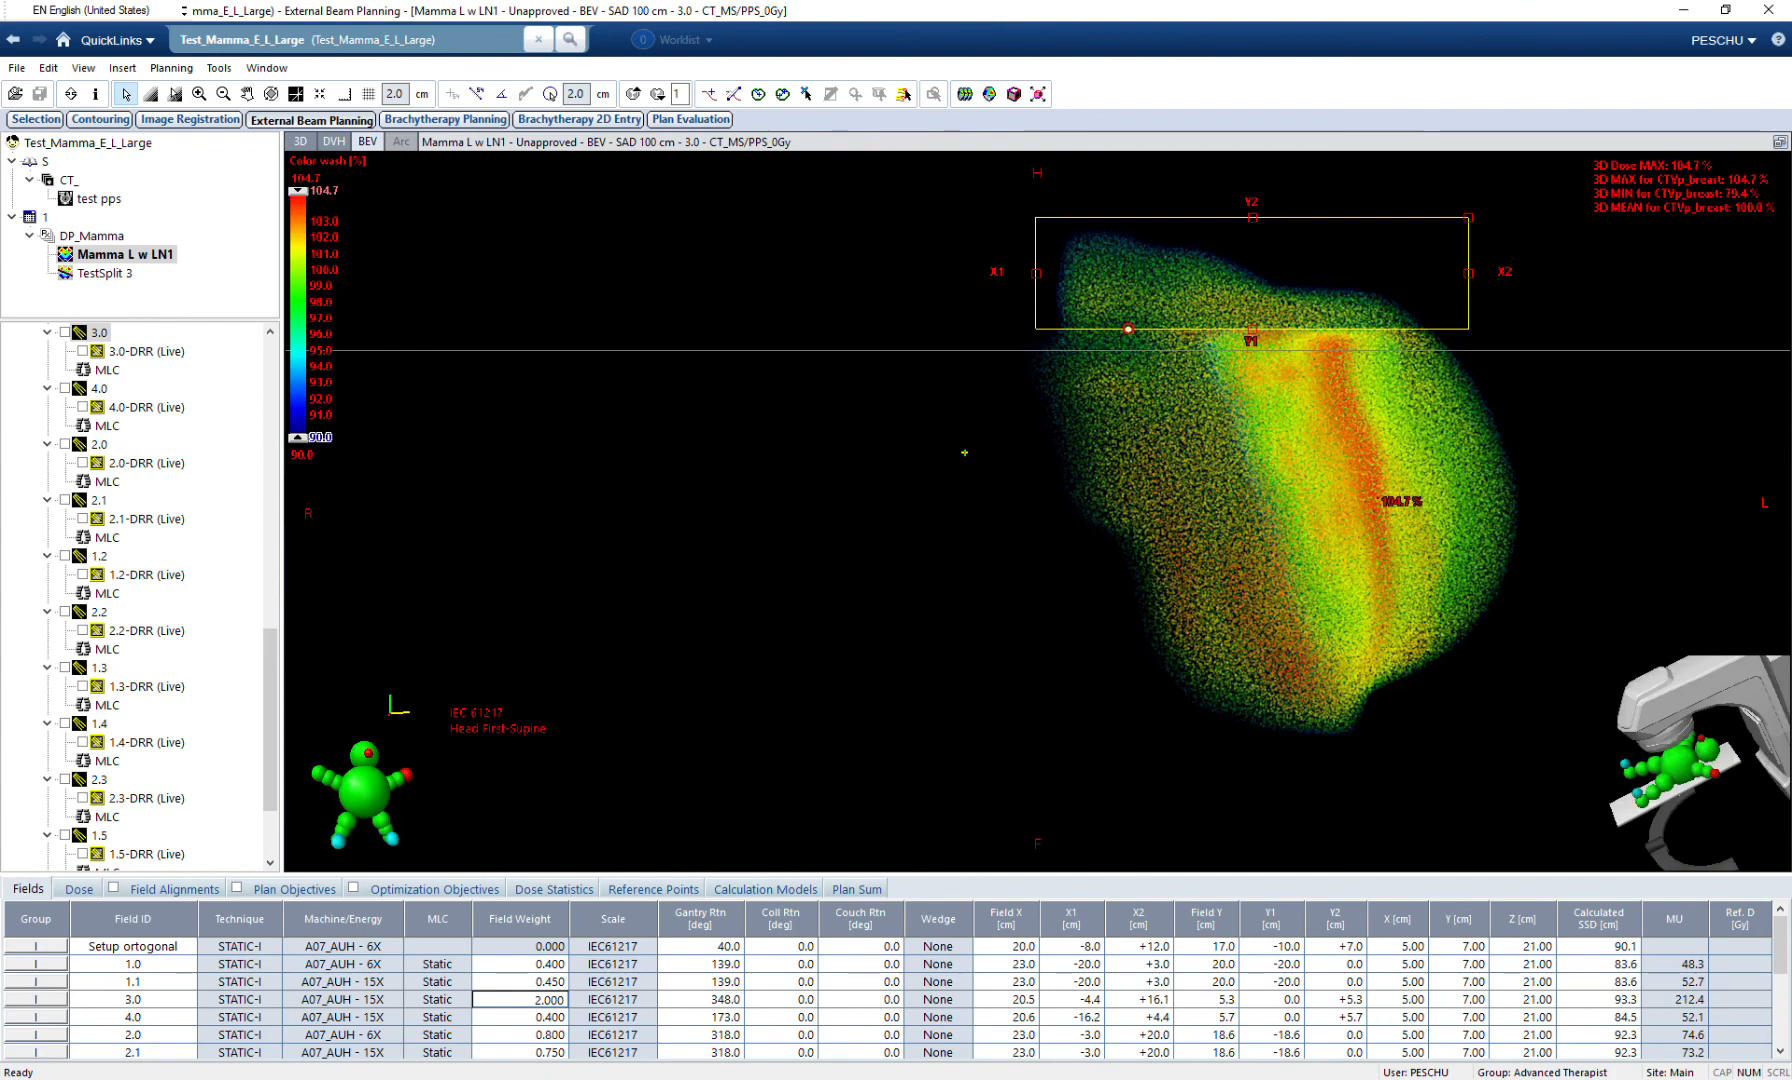
scroll(140, 596, "up", 4)
left_click(107, 482)
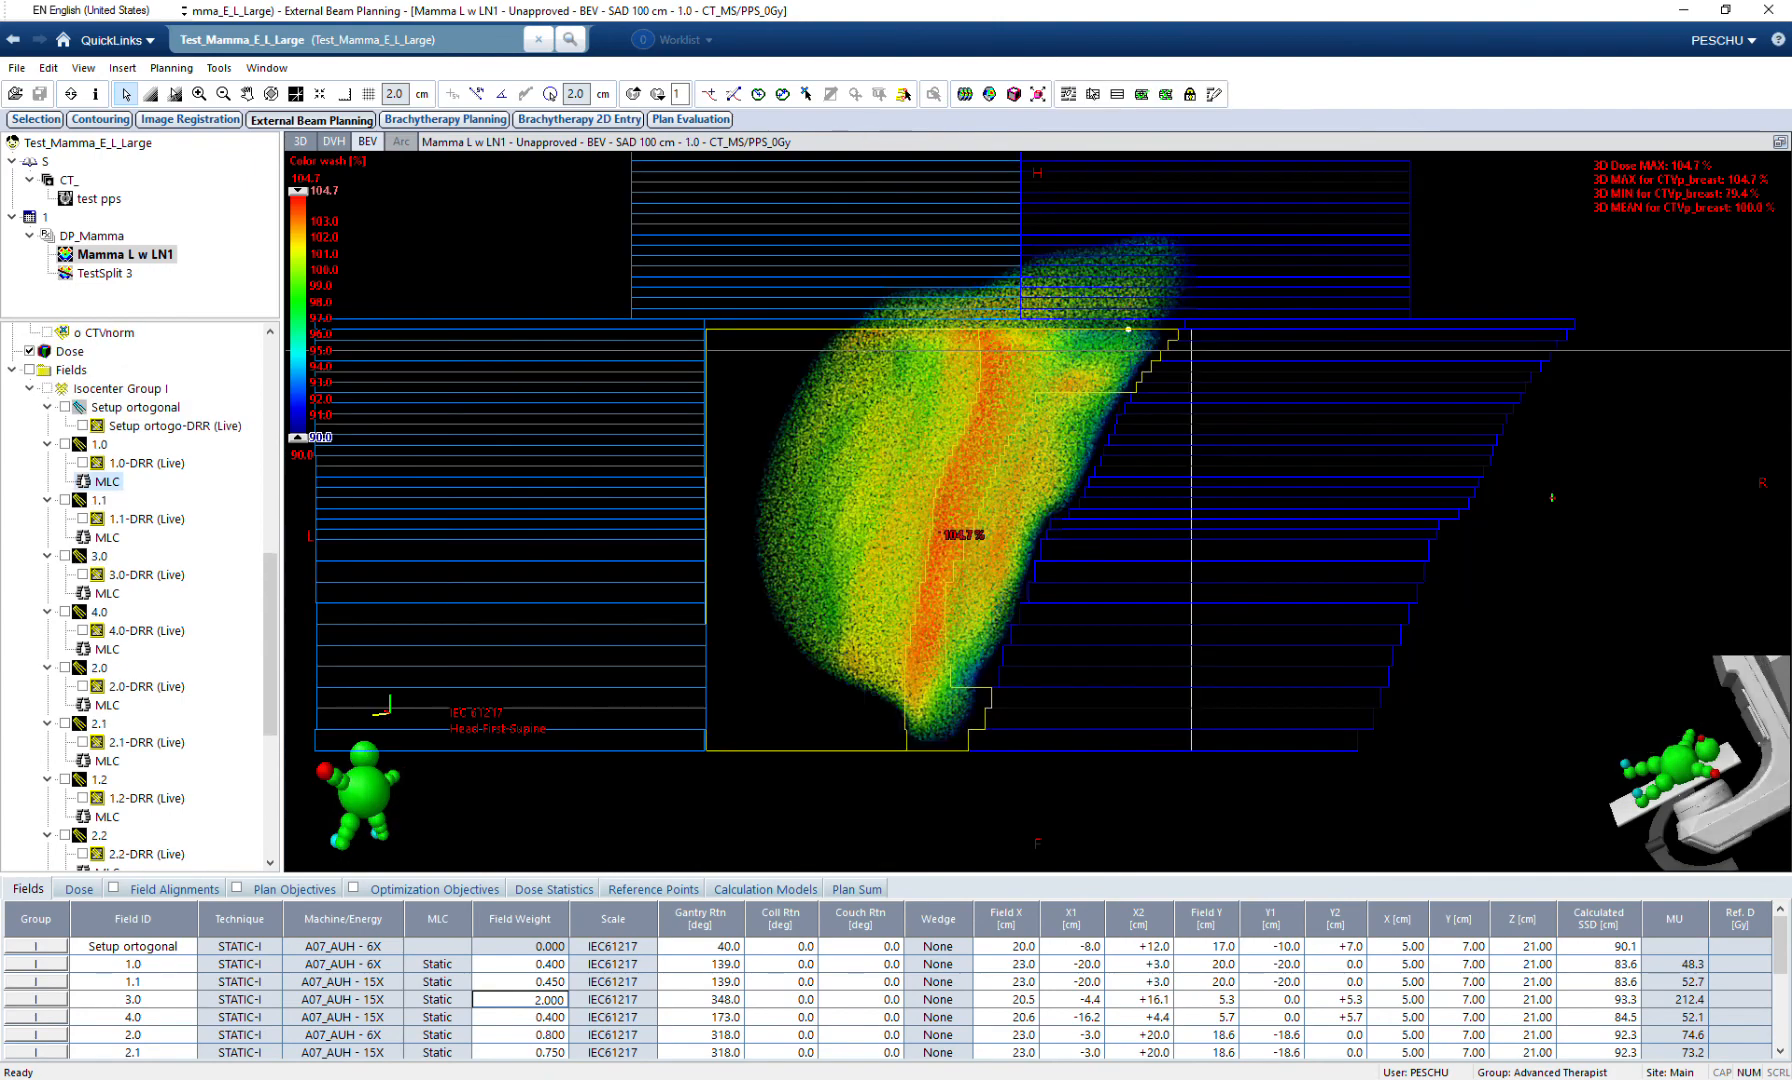